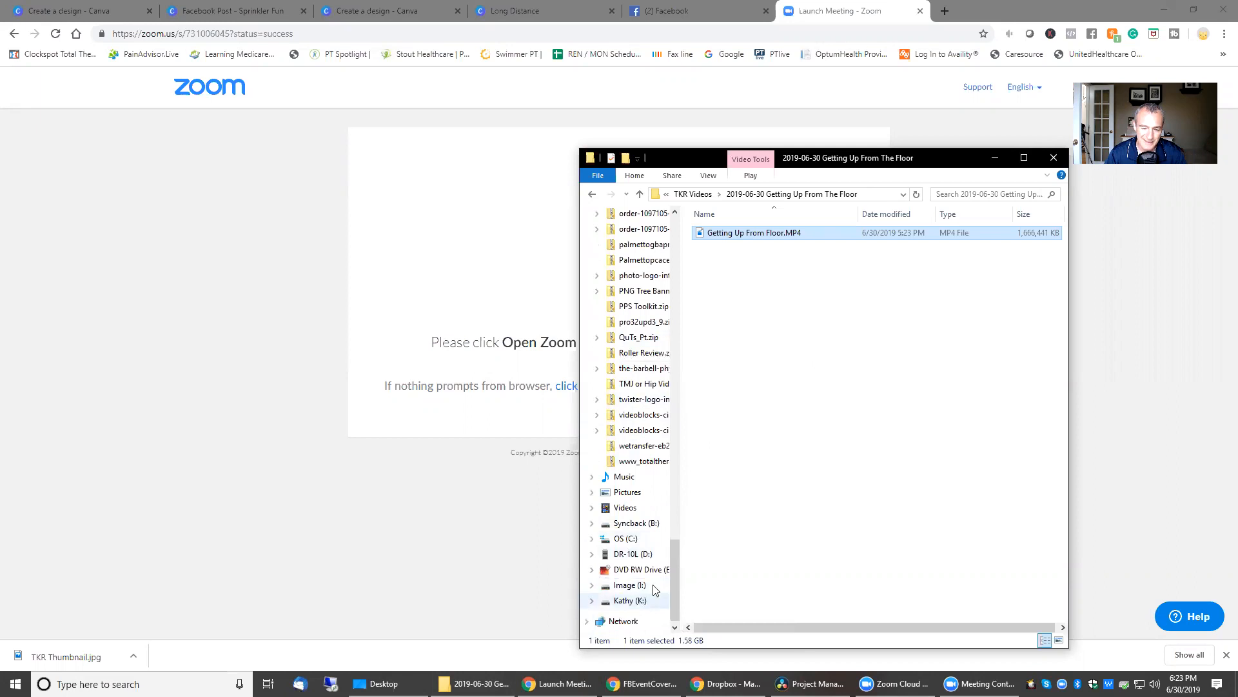
Step: Browse the DR-10L (D:) drive with its files sorted by date modified, newest first
click(637, 555)
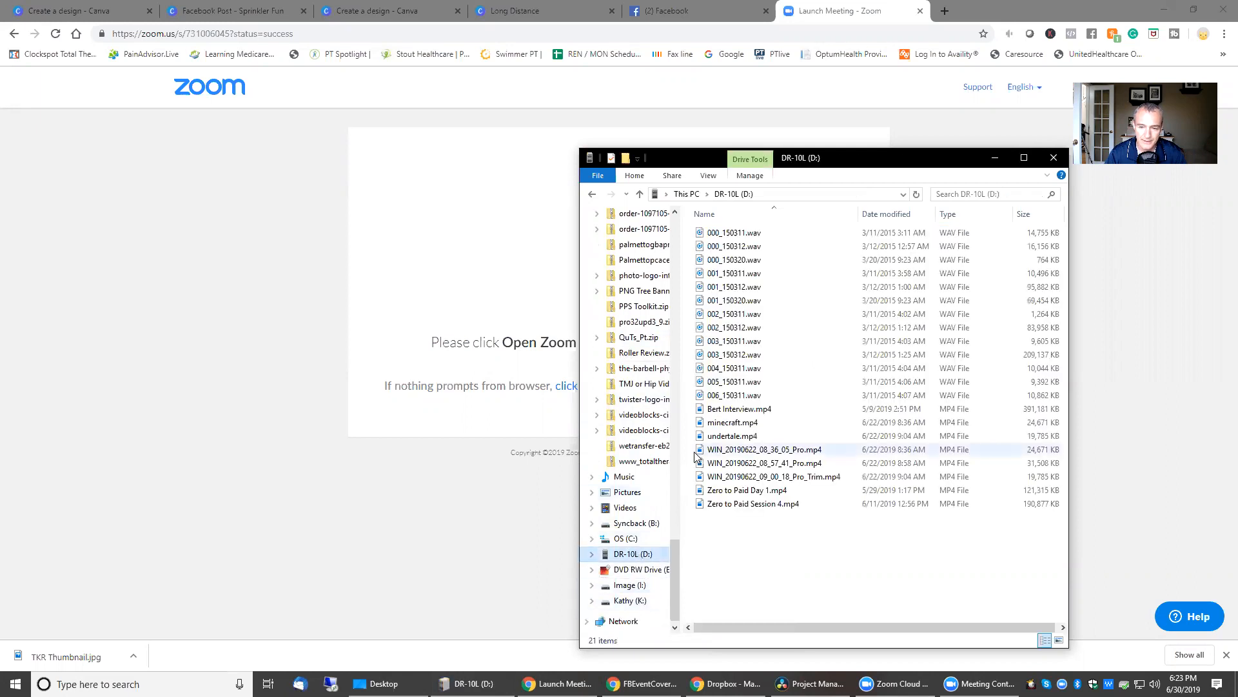
click(890, 215)
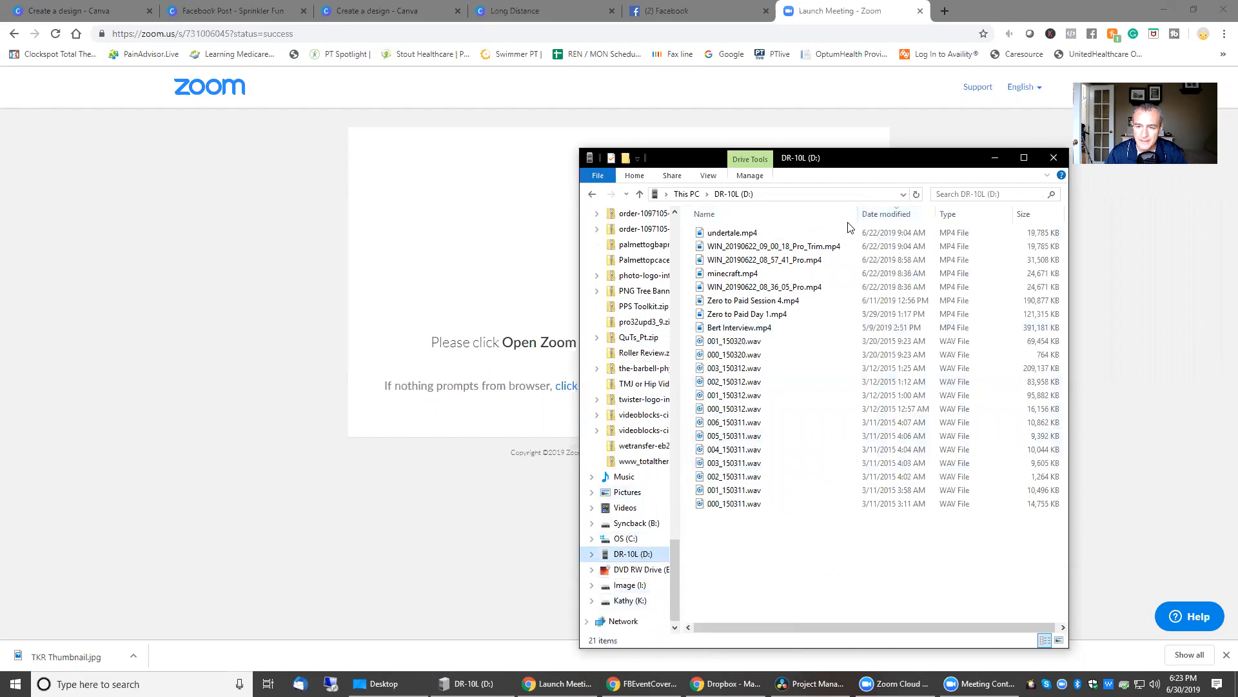
click(888, 217)
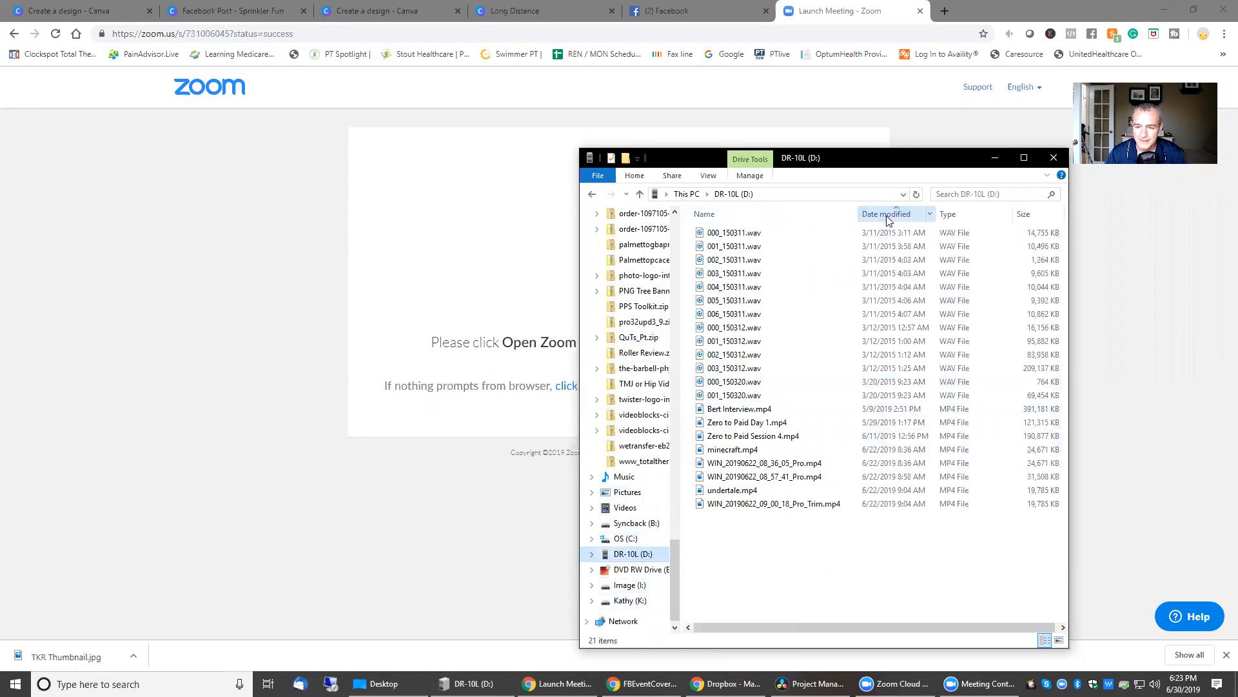
click(888, 218)
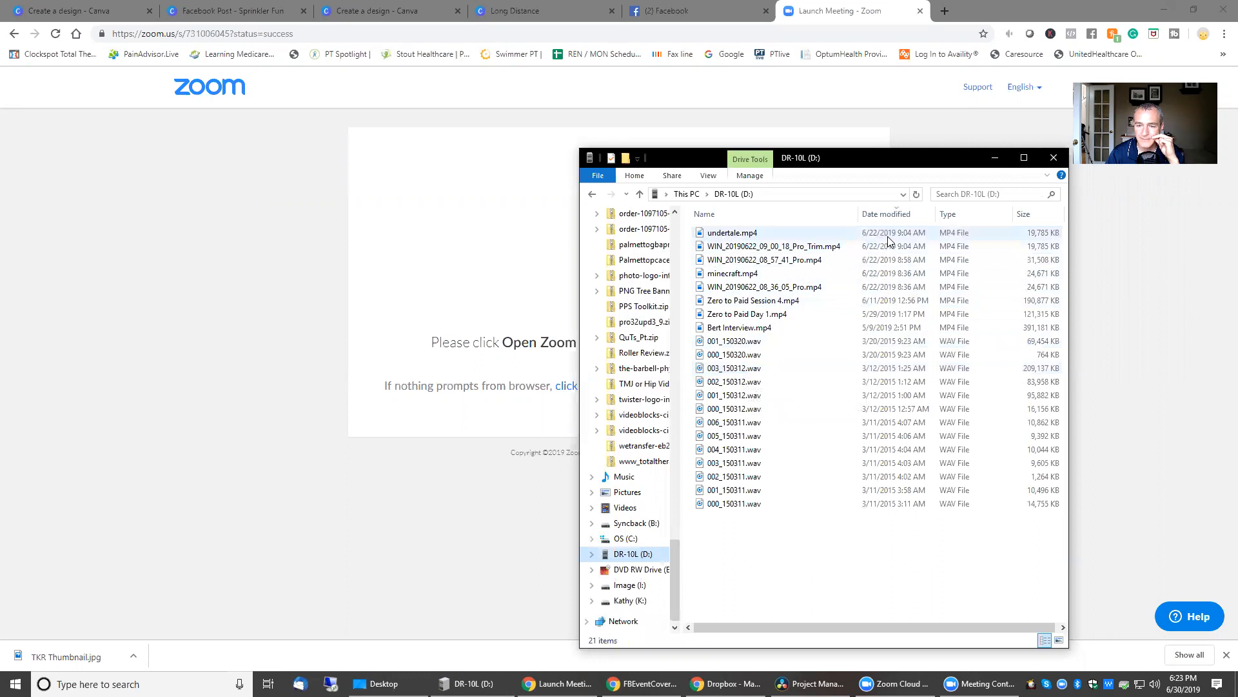
Step: Preview undertale.mp4 from the DR-10L drive, close it, and try to open 001_150320.wav
double_click(735, 234)
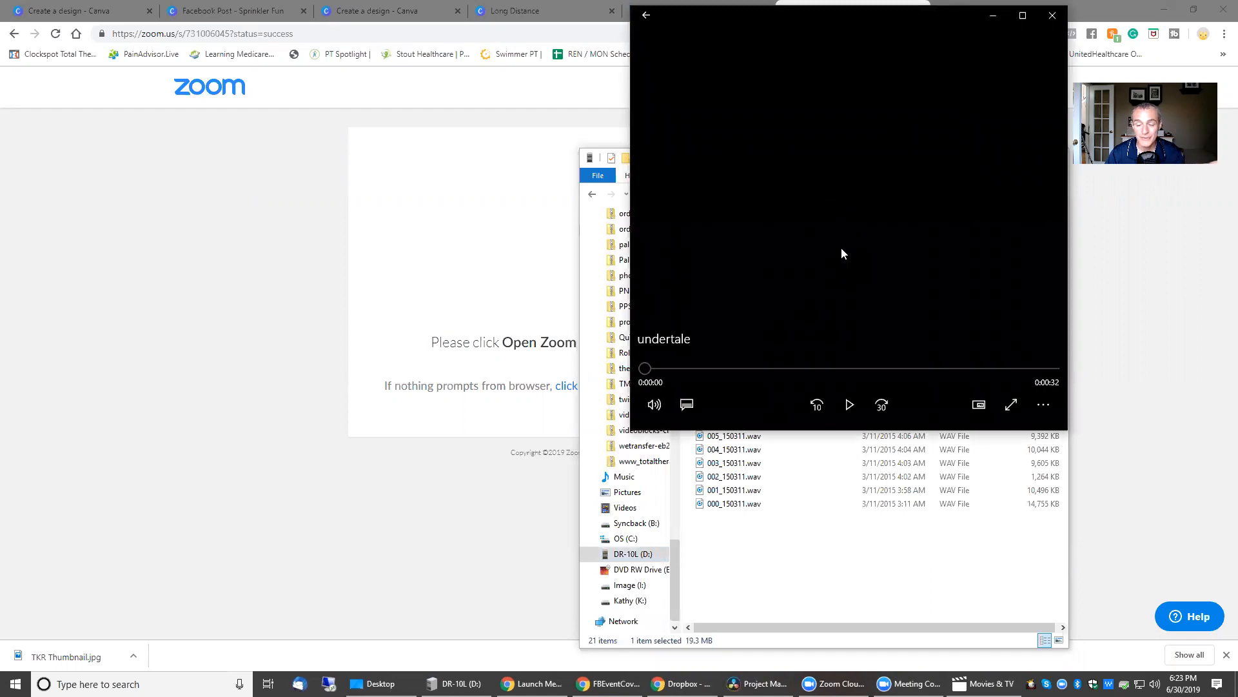
click(1051, 18)
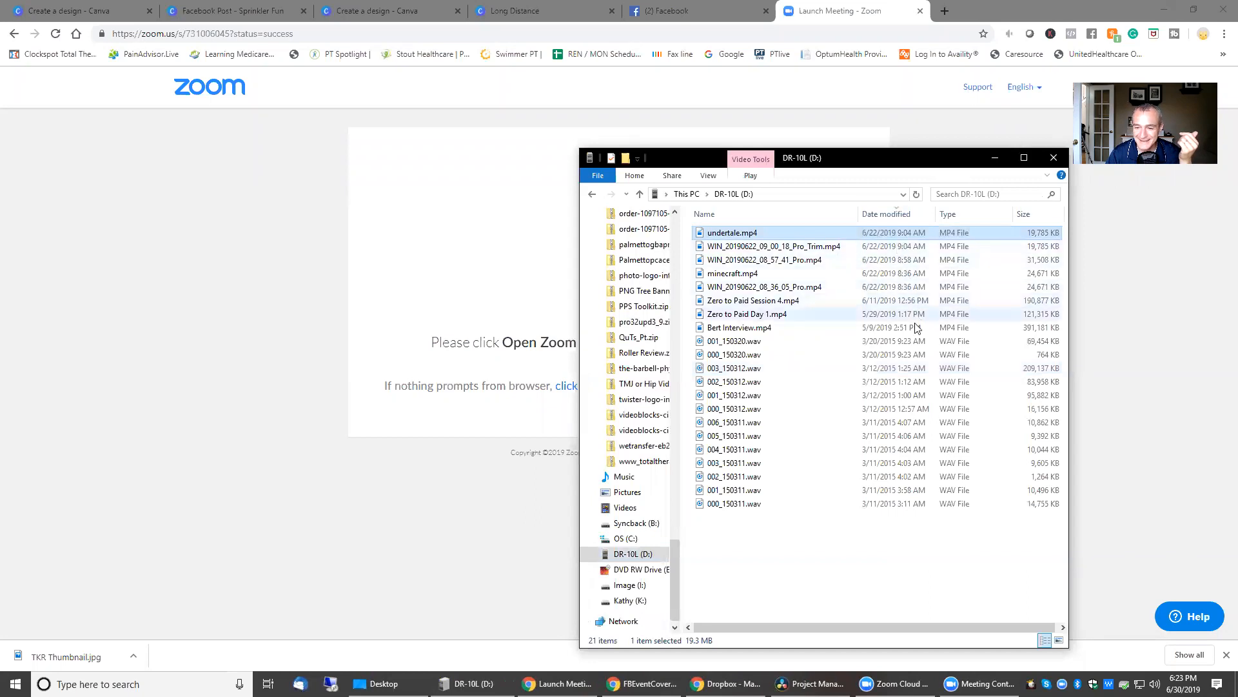
click(909, 342)
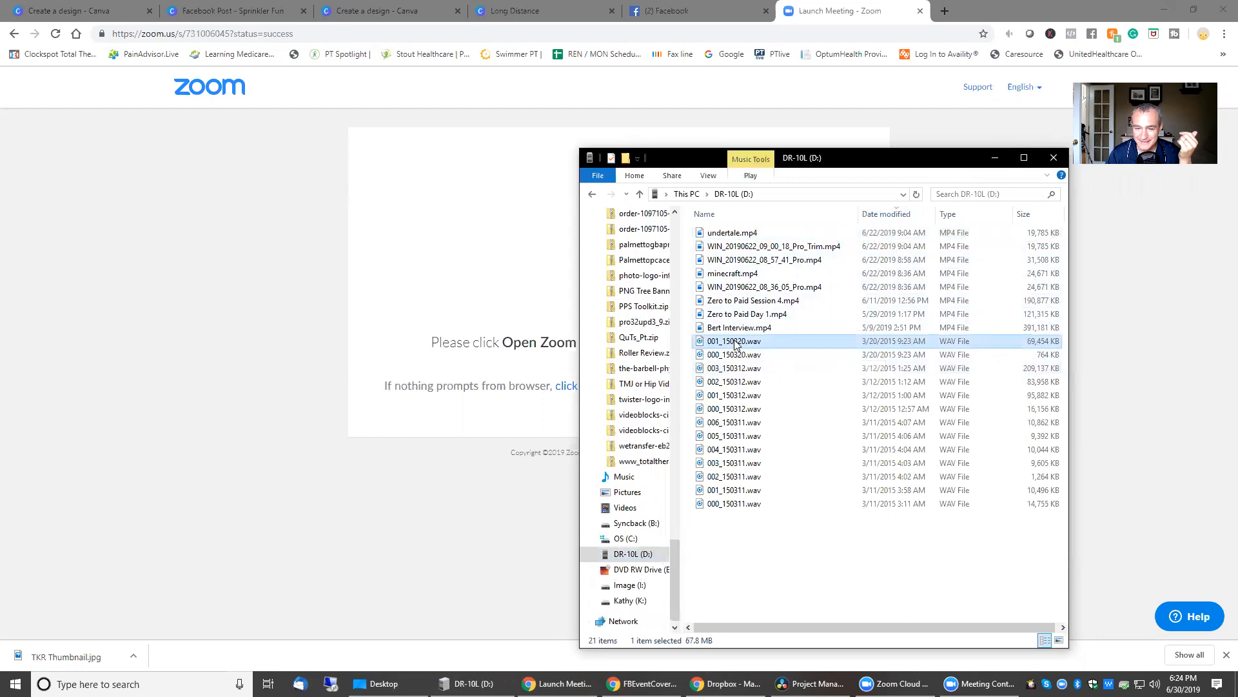
double_click(735, 342)
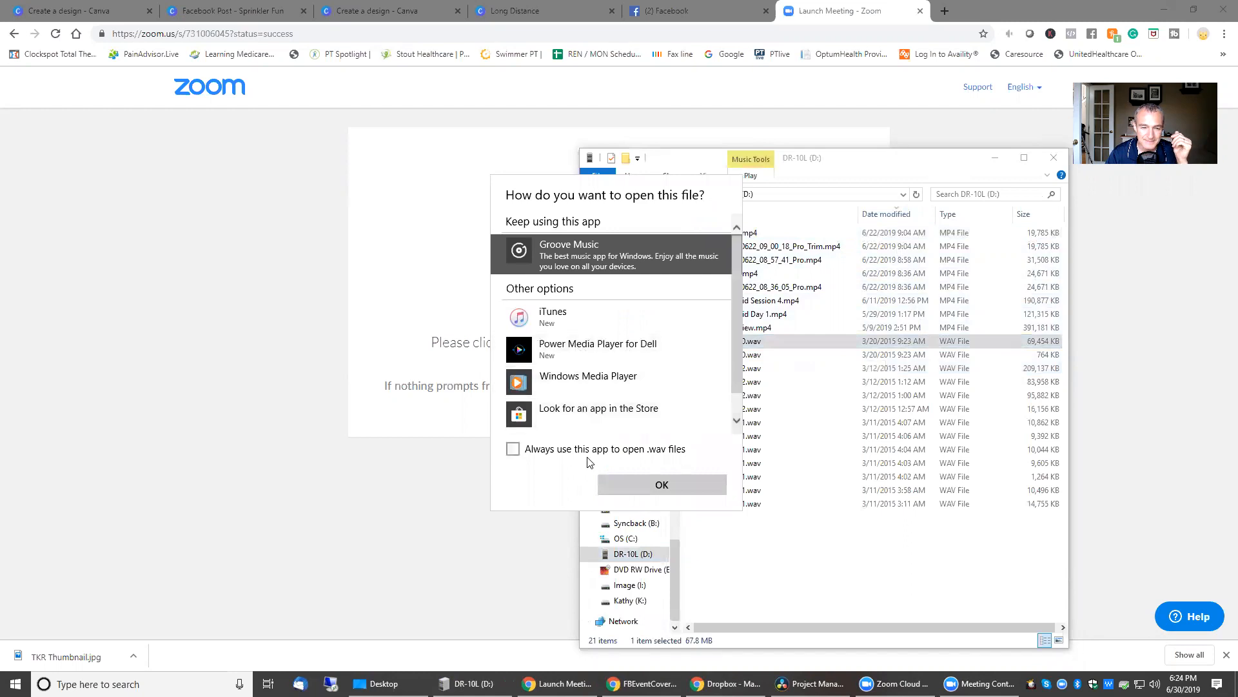
key(Escape)
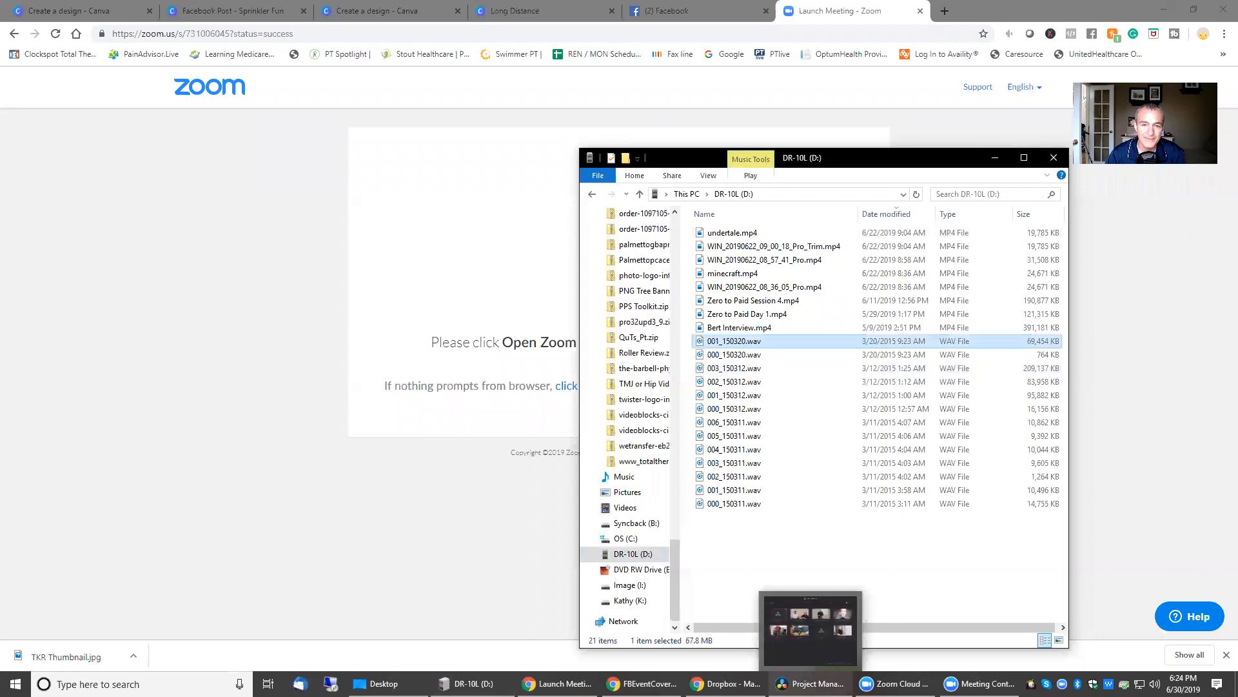
Step: Switch to DaVinci Resolve and open the Untitled Project
click(812, 622)
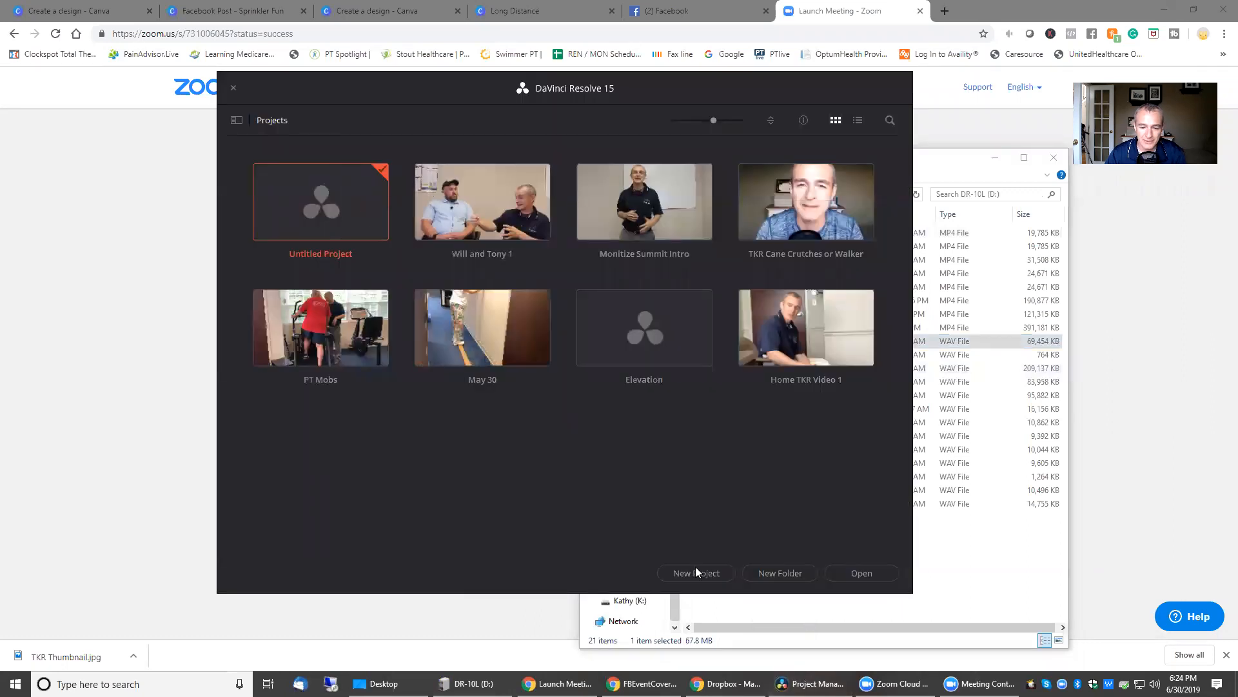
click(862, 573)
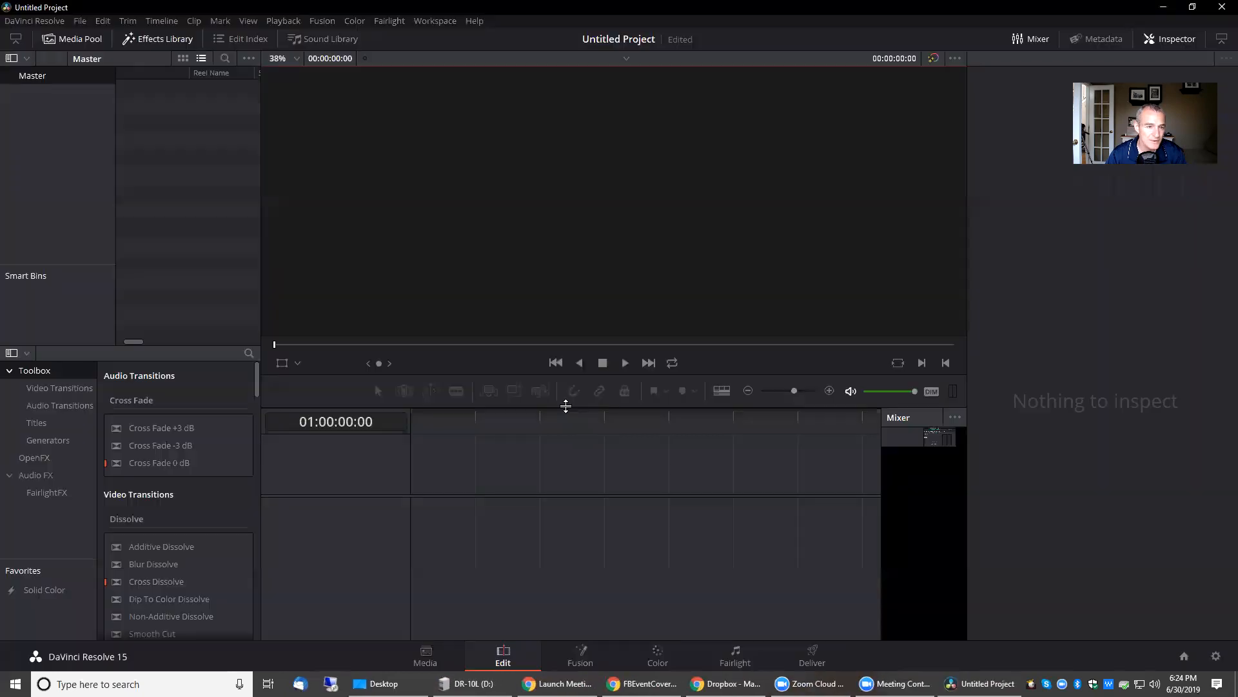
Step: Start a media import and browse to the TKR Videos folder inside Downloads
click(81, 21)
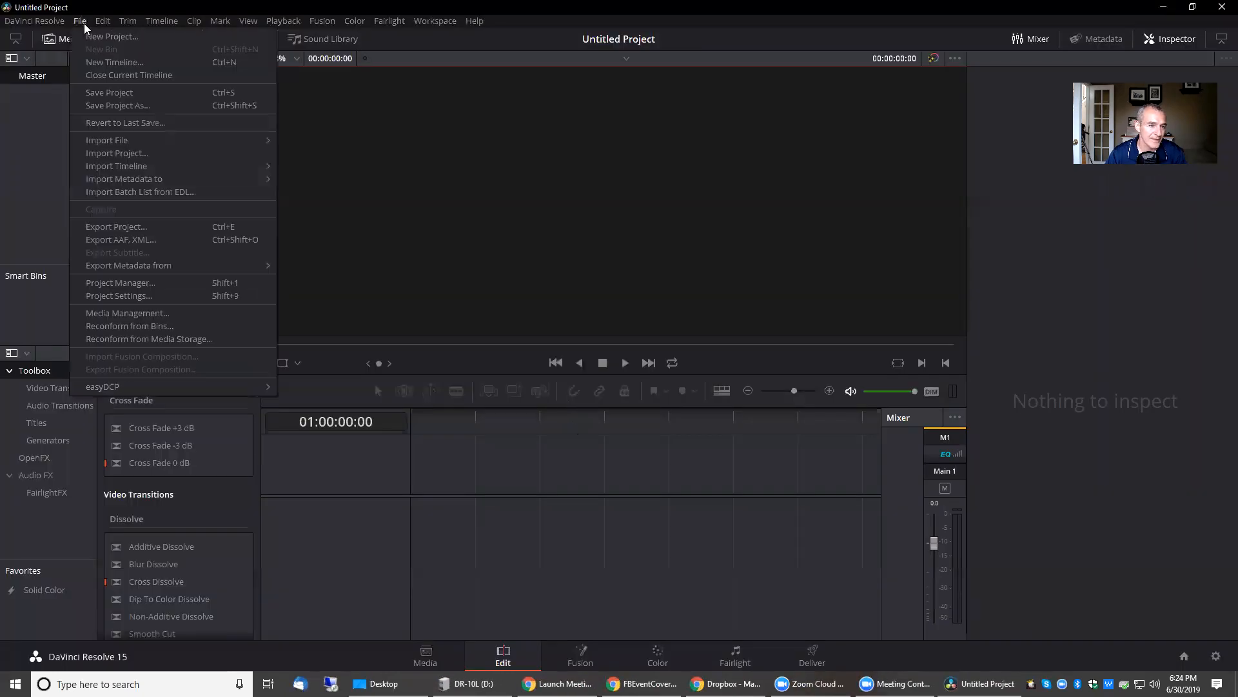
mouse_move(160, 138)
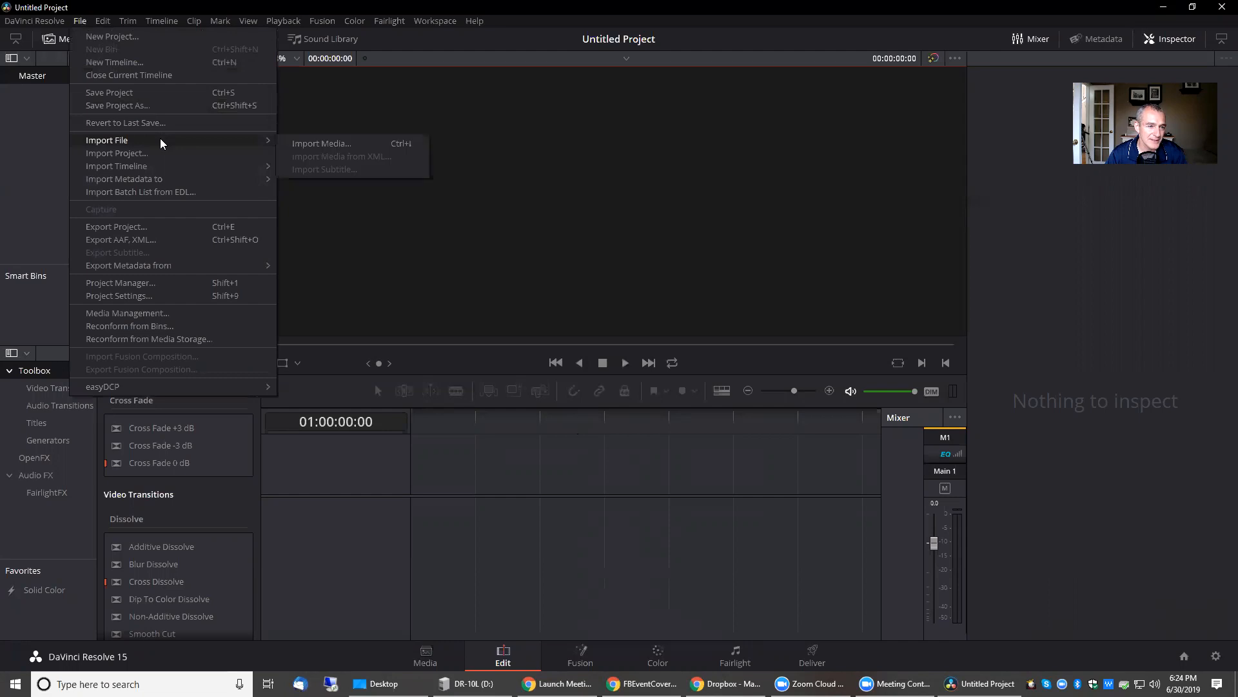
click(309, 144)
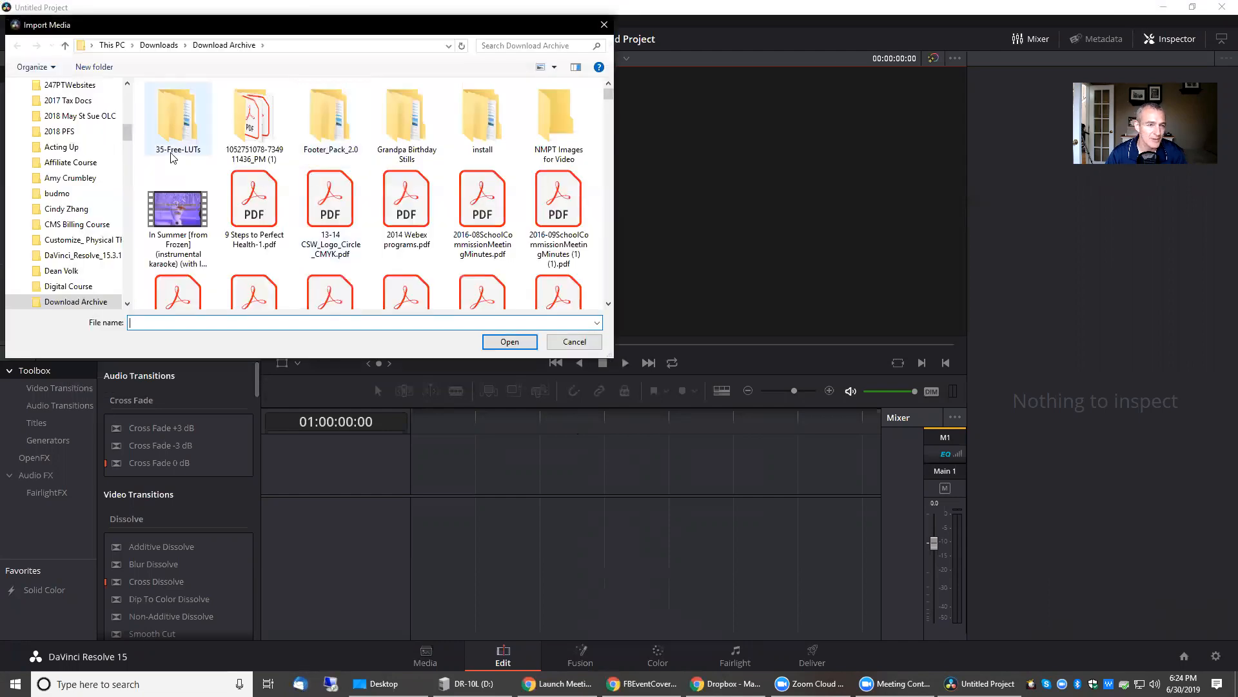
click(159, 45)
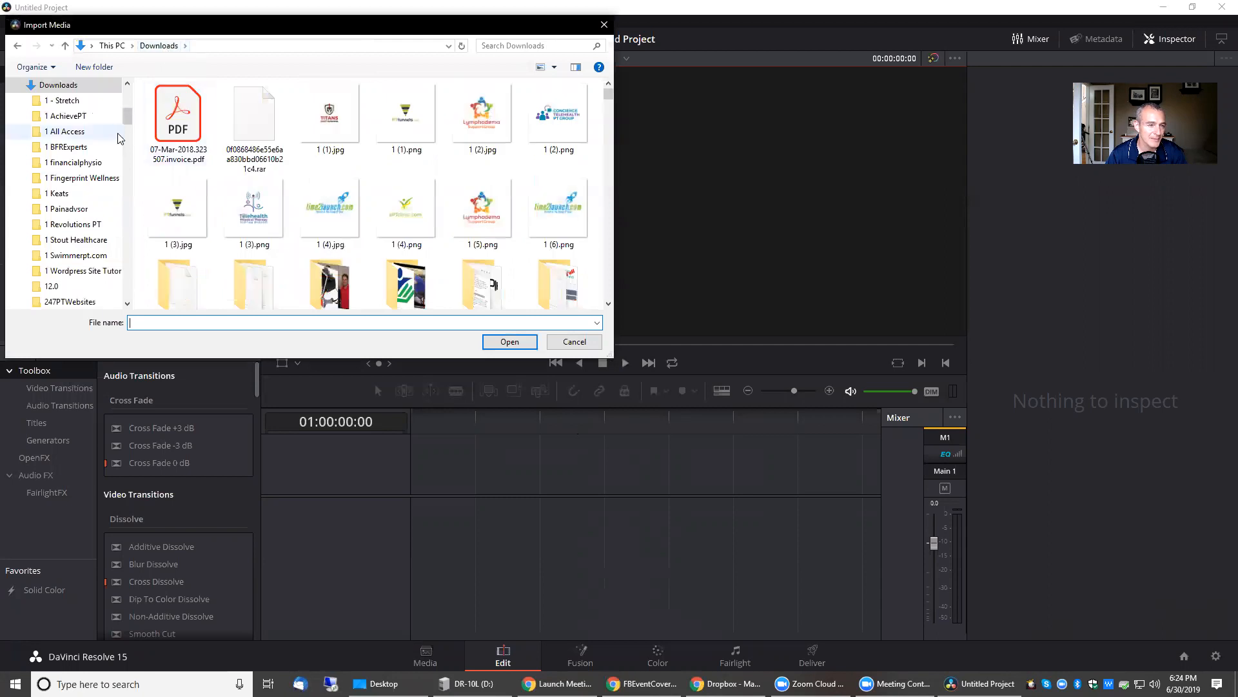
click(61, 101)
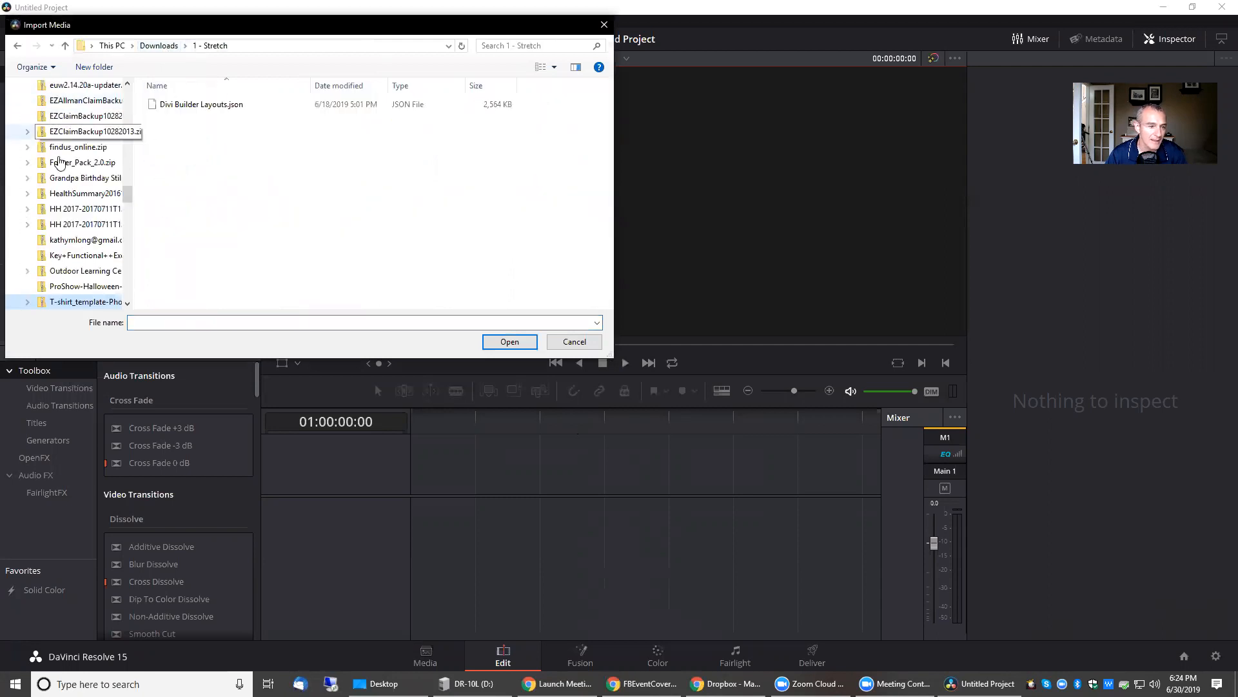
scroll(77, 284, down, 2)
scroll(80, 261, down, 1)
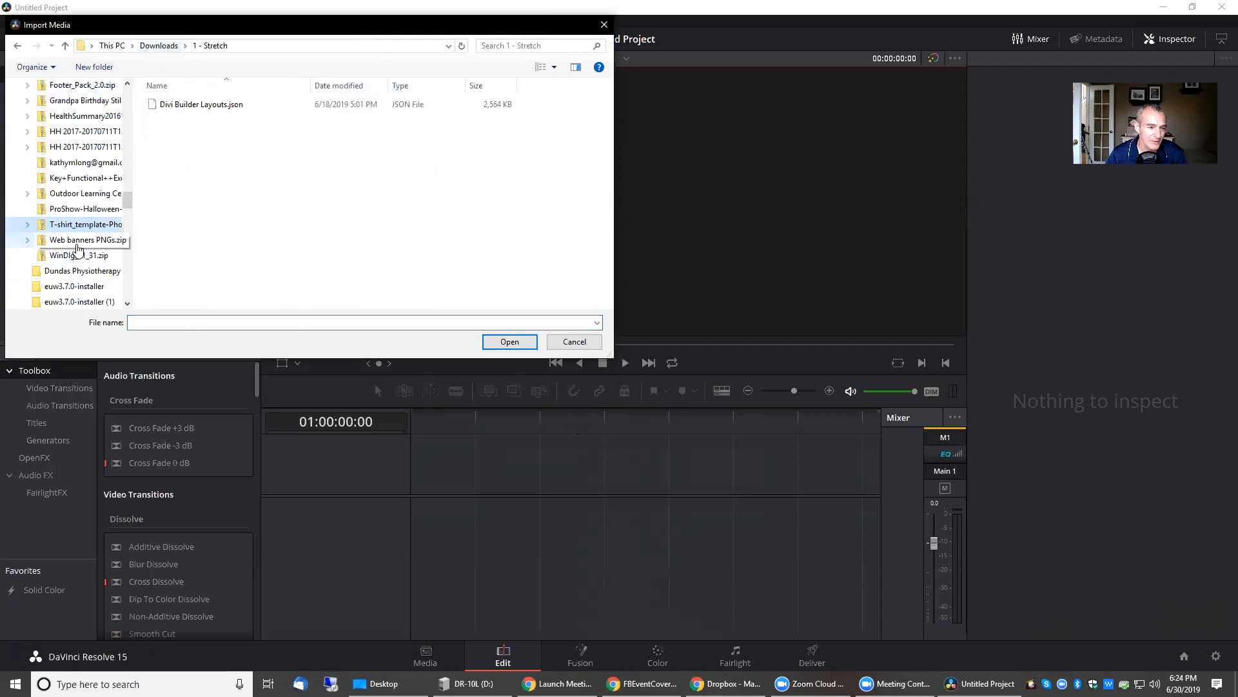
click(72, 271)
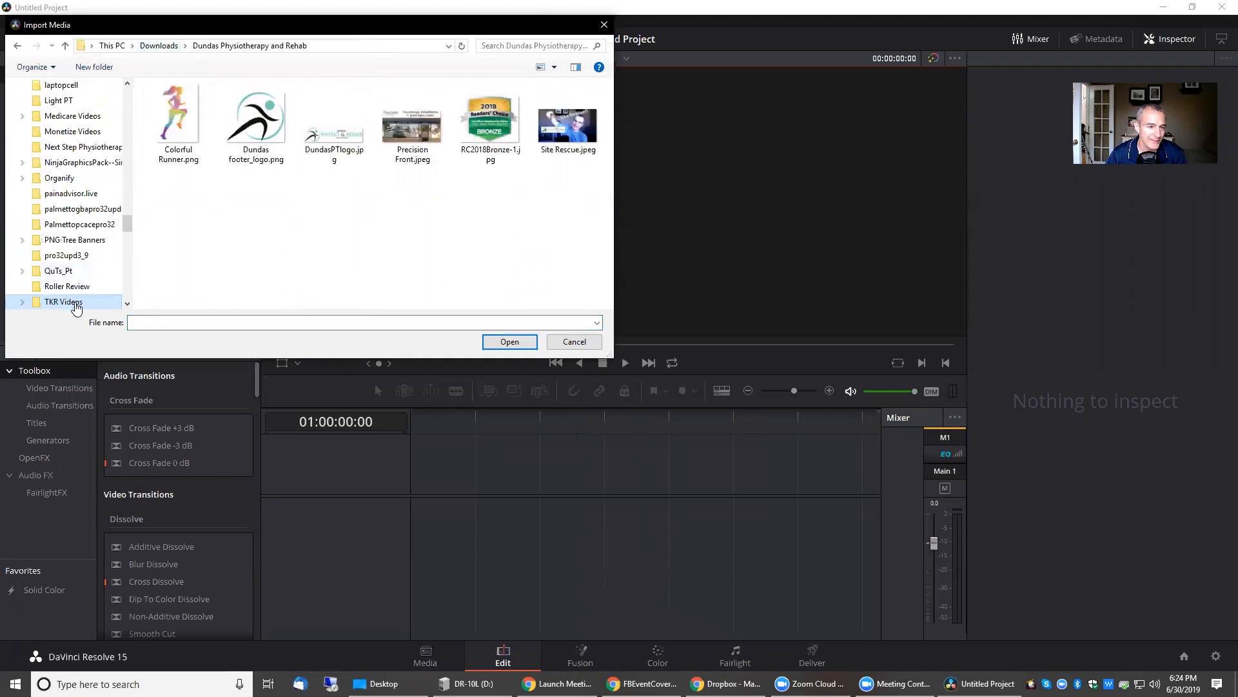
click(63, 301)
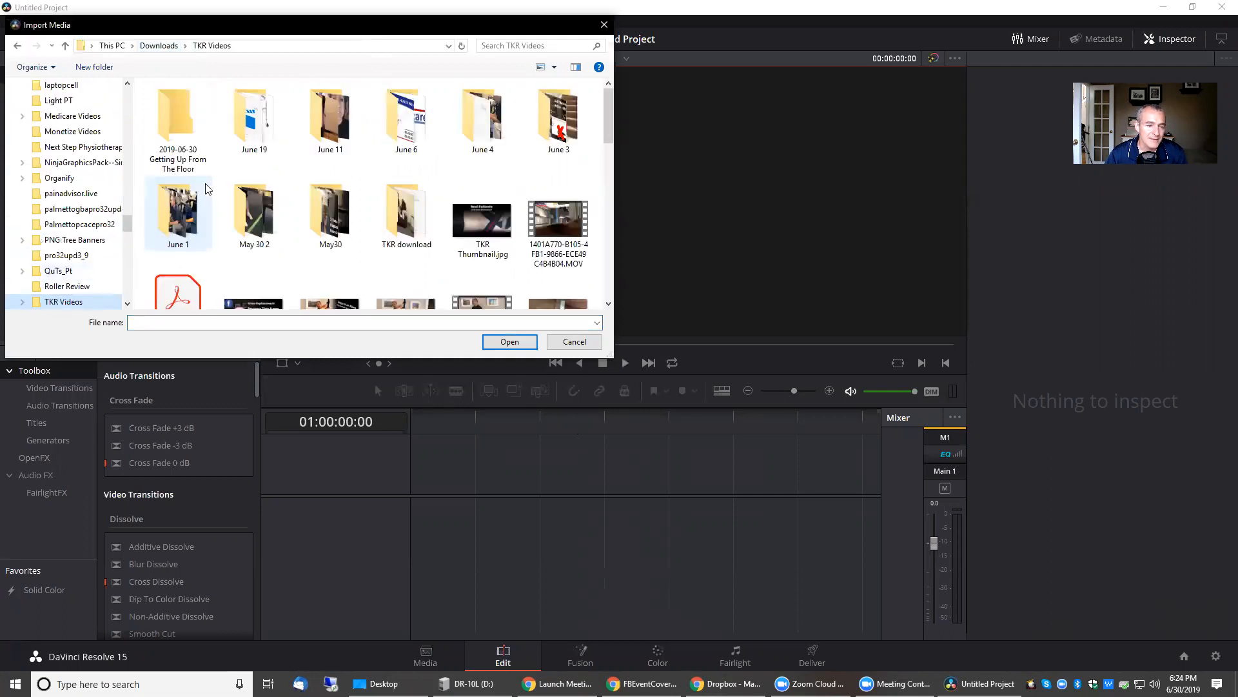
Step: Import Getting Up From Floor.MP4 from the 2019-06-30 Getting Up From The Floor folder into the media pool
double_click(182, 127)
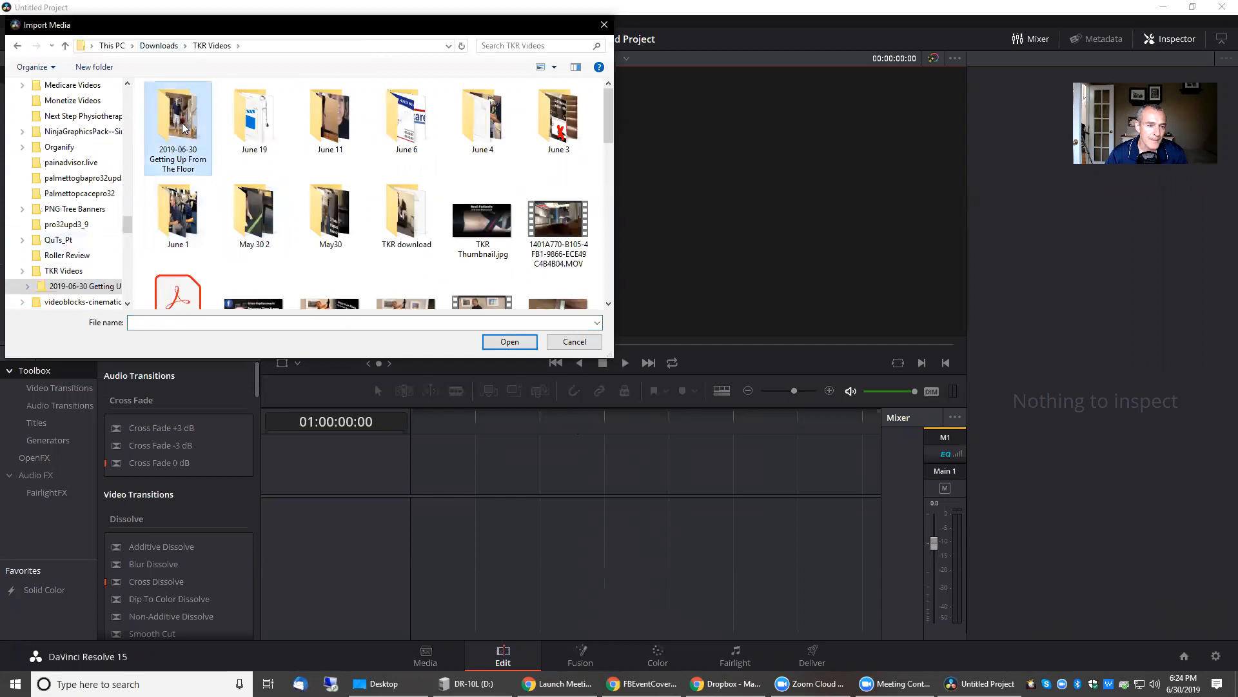
click(178, 106)
click(508, 344)
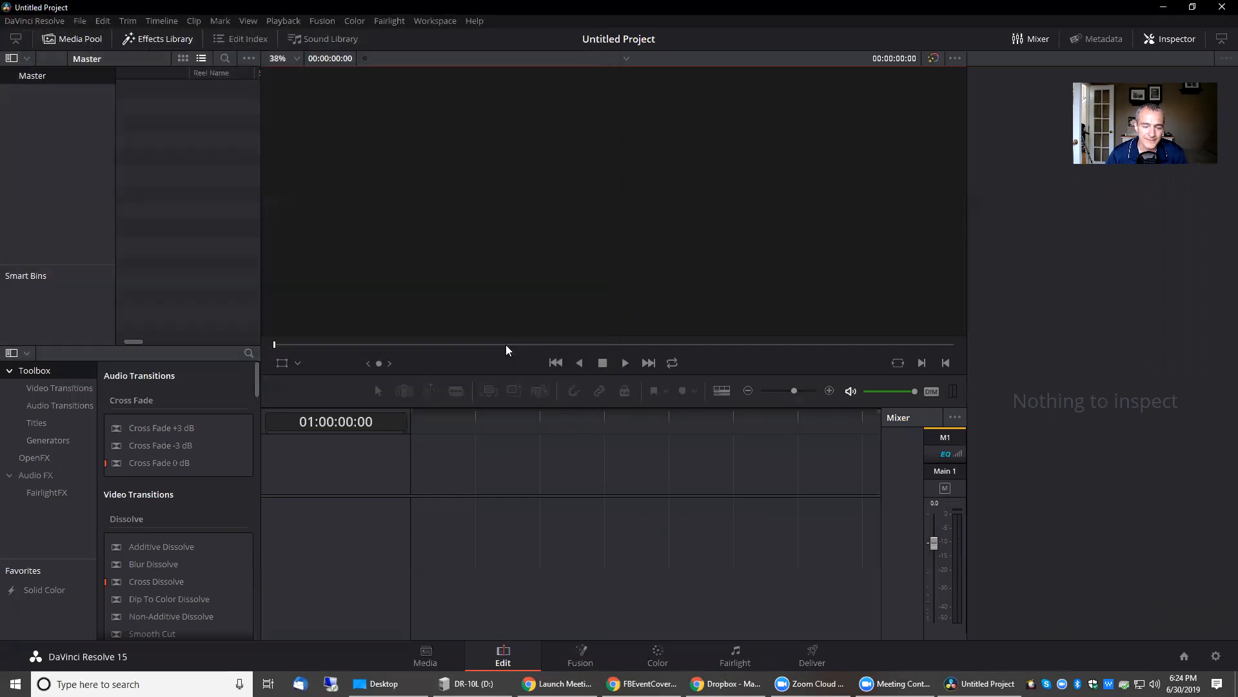
click(733, 403)
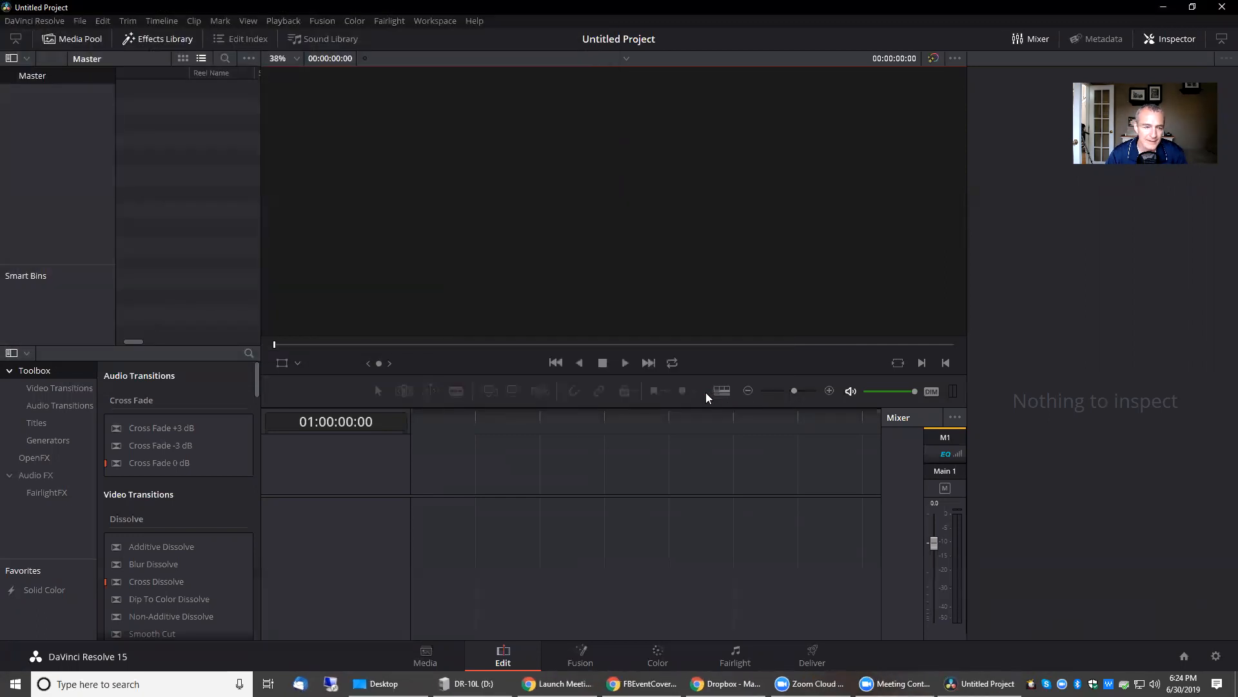
Step: Import the recorder audio 001_150320.wav from the DR-10L (D:) drive into the media pool, sorting the files by date modified to find it
click(74, 24)
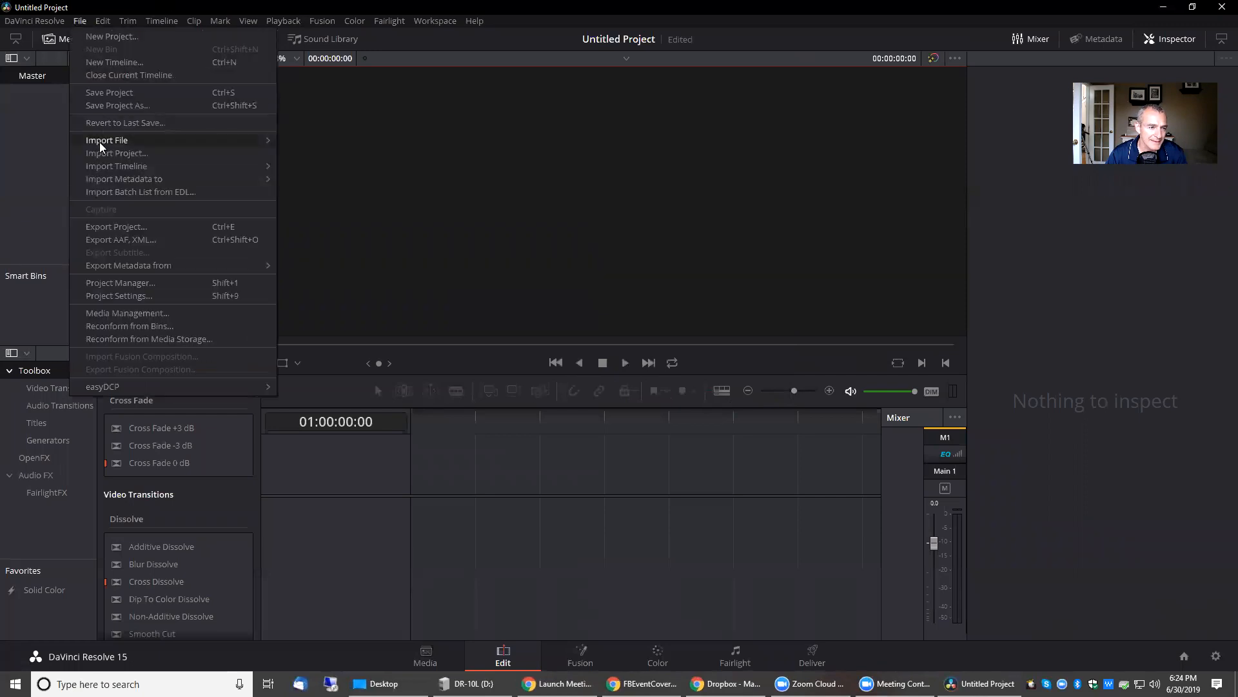
mouse_move(99, 140)
click(365, 144)
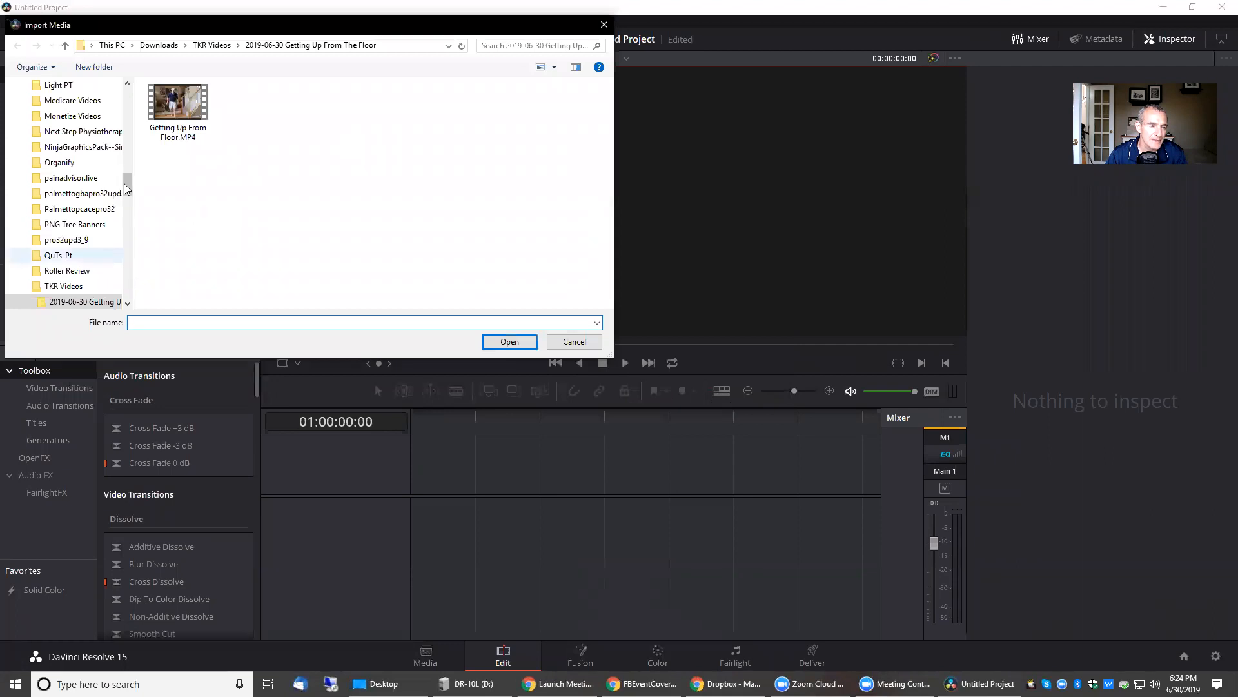
scroll(72, 284, down, 10)
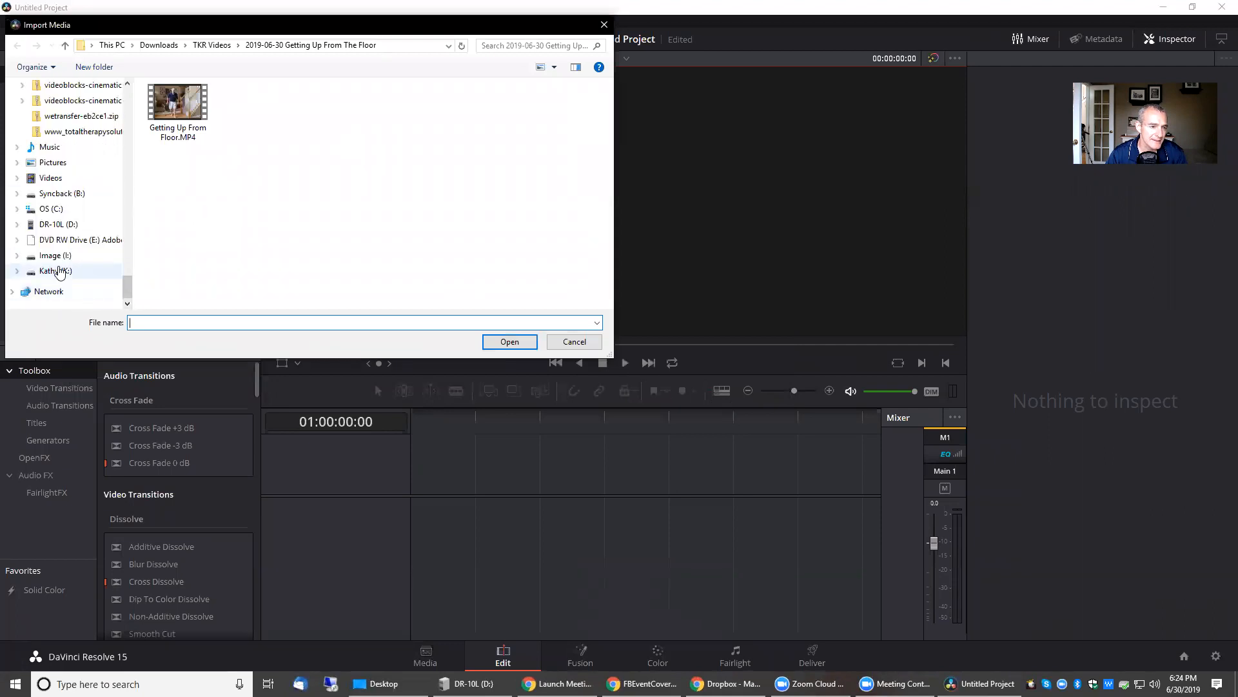
click(64, 226)
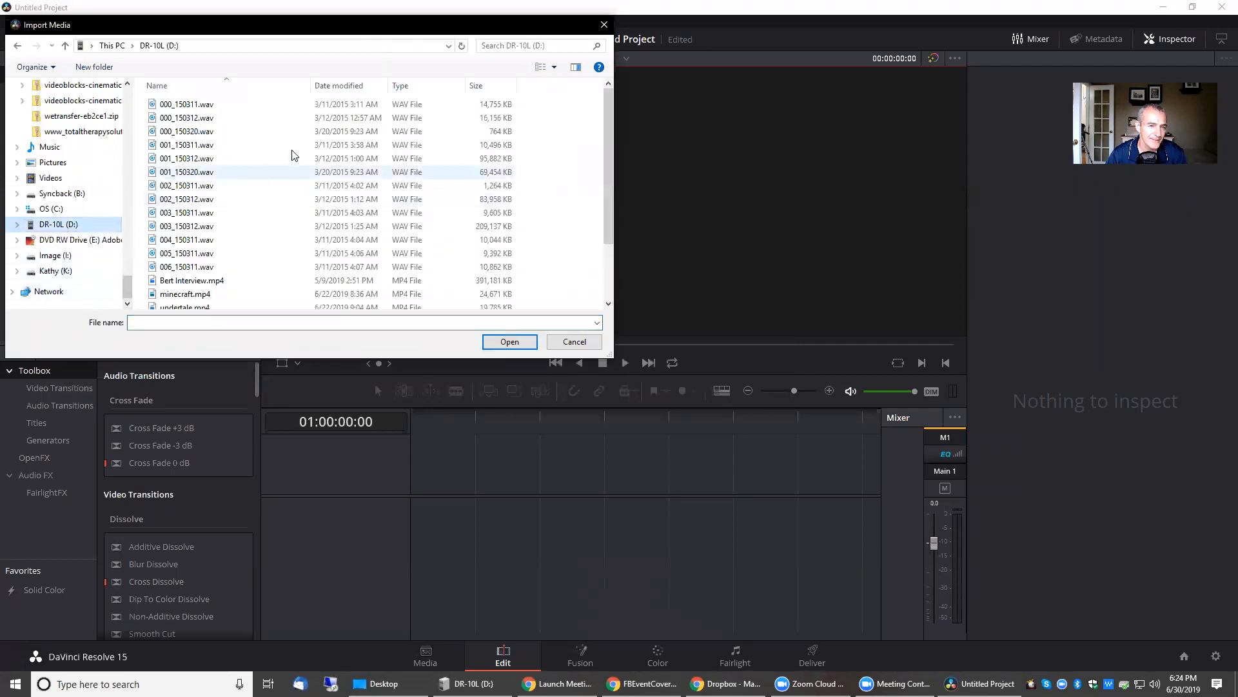
click(348, 92)
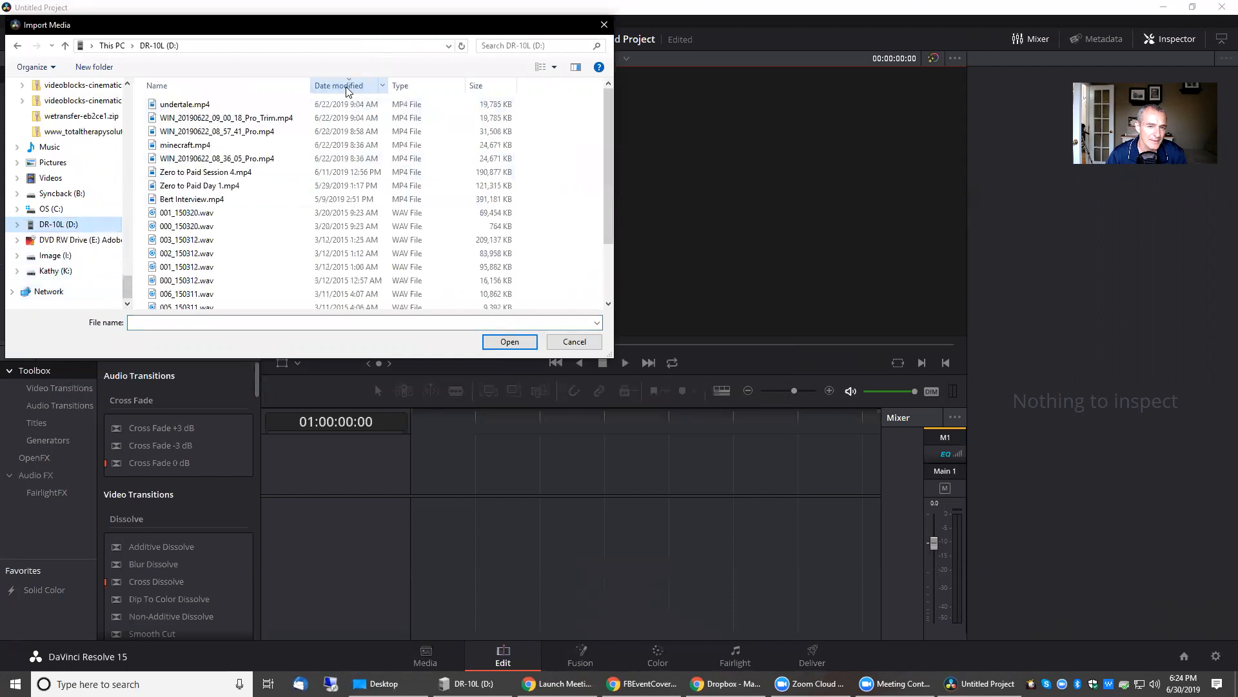
click(352, 215)
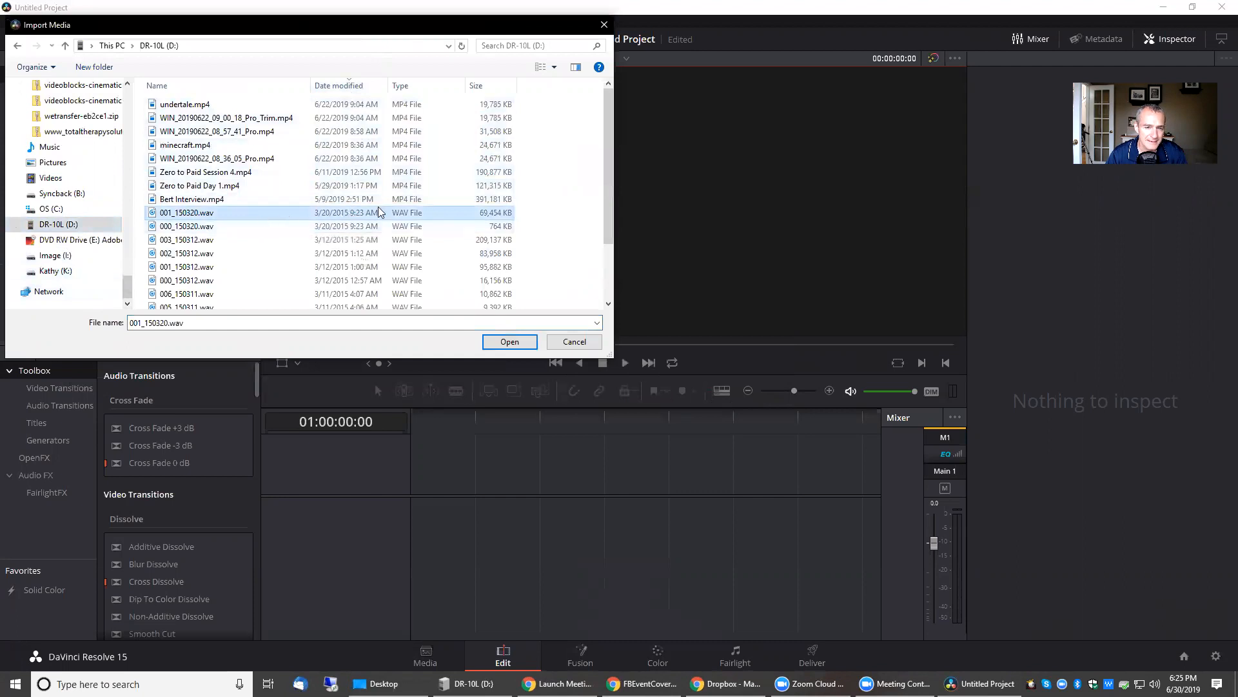
click(516, 342)
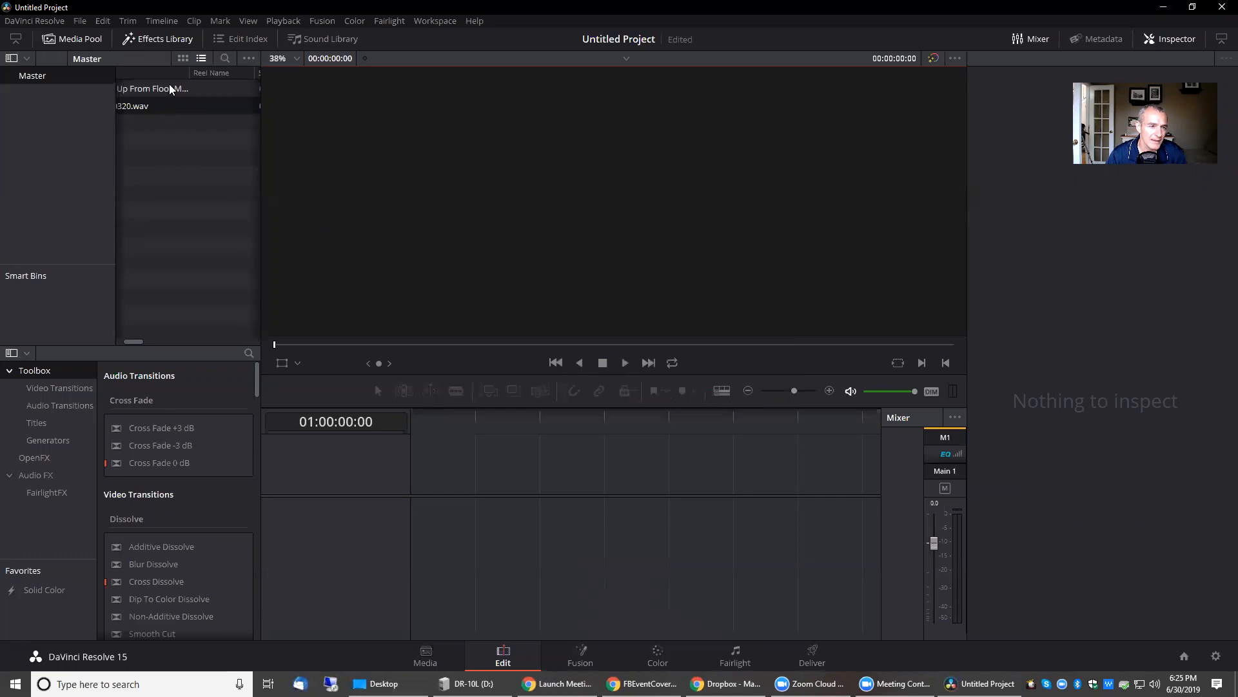
Step: Place Getting Up From Floor.MP4 at the start of a new timeline and add 001_150320.wav on a second audio track beneath it
drag(172, 90, 448, 452)
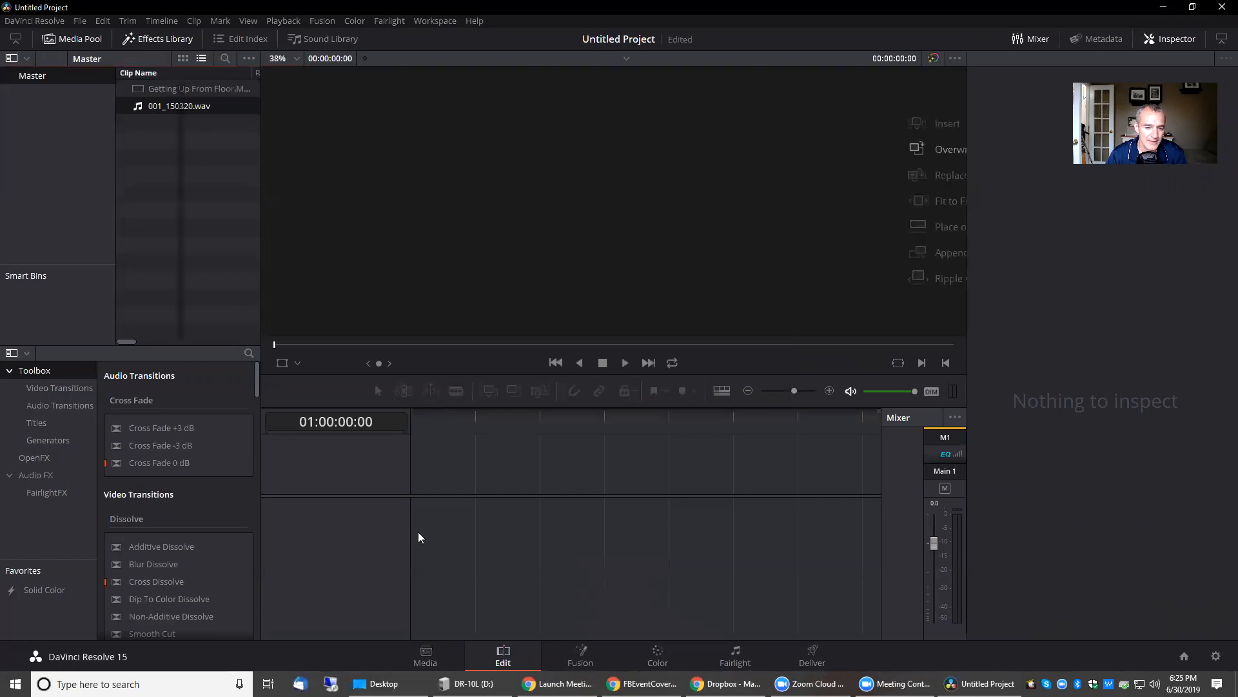
drag(418, 532, 419, 533)
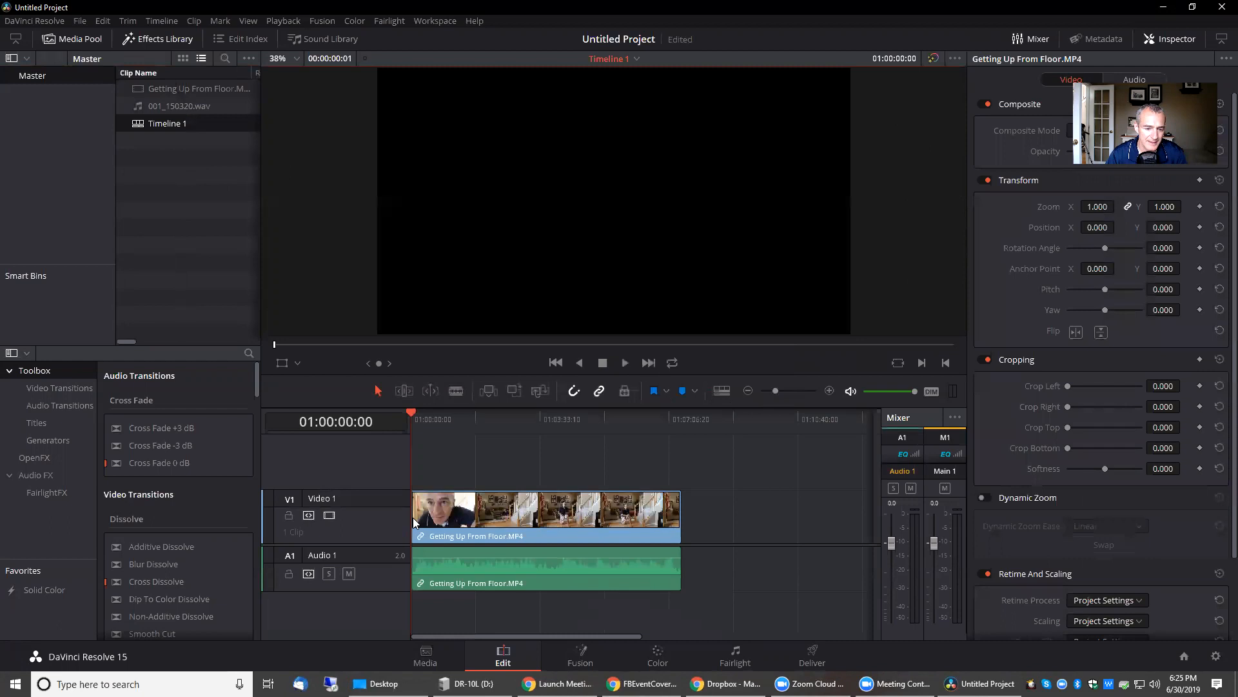
click(179, 111)
drag(179, 106, 442, 612)
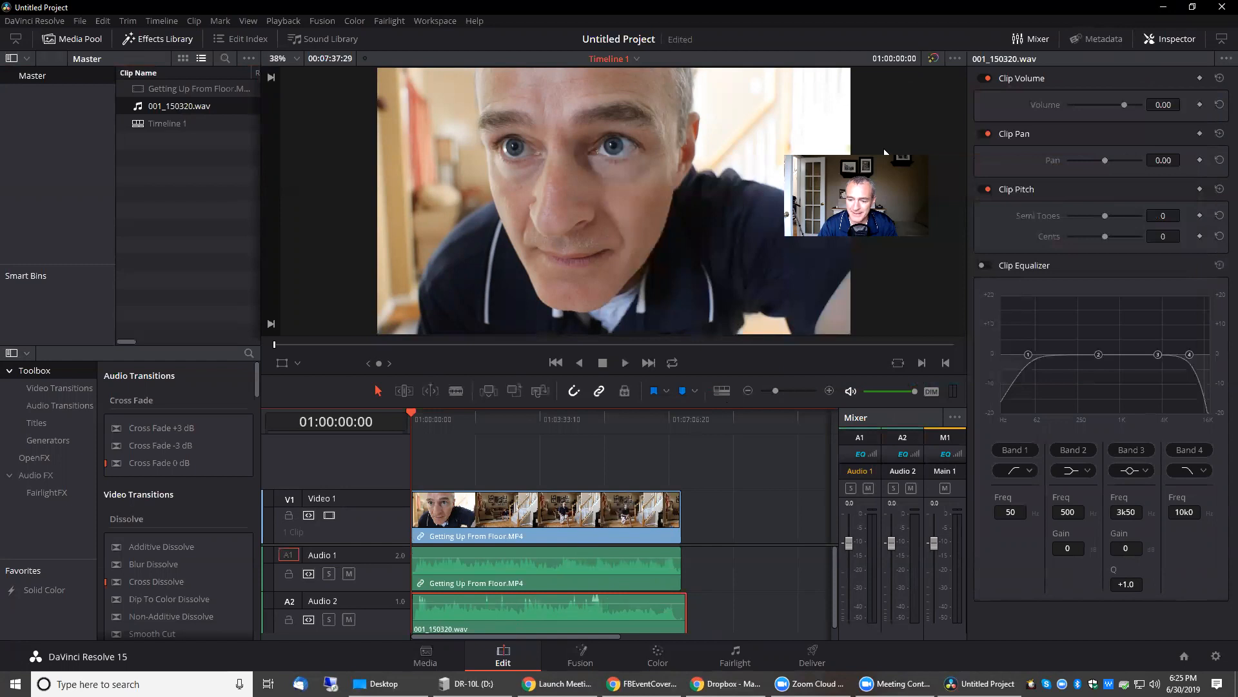
Step: Shift 001_150320.wav forward about one second to roughly match the camera audio's waveform, and set the playhead at 01:00:09:22
click(829, 391)
click(830, 392)
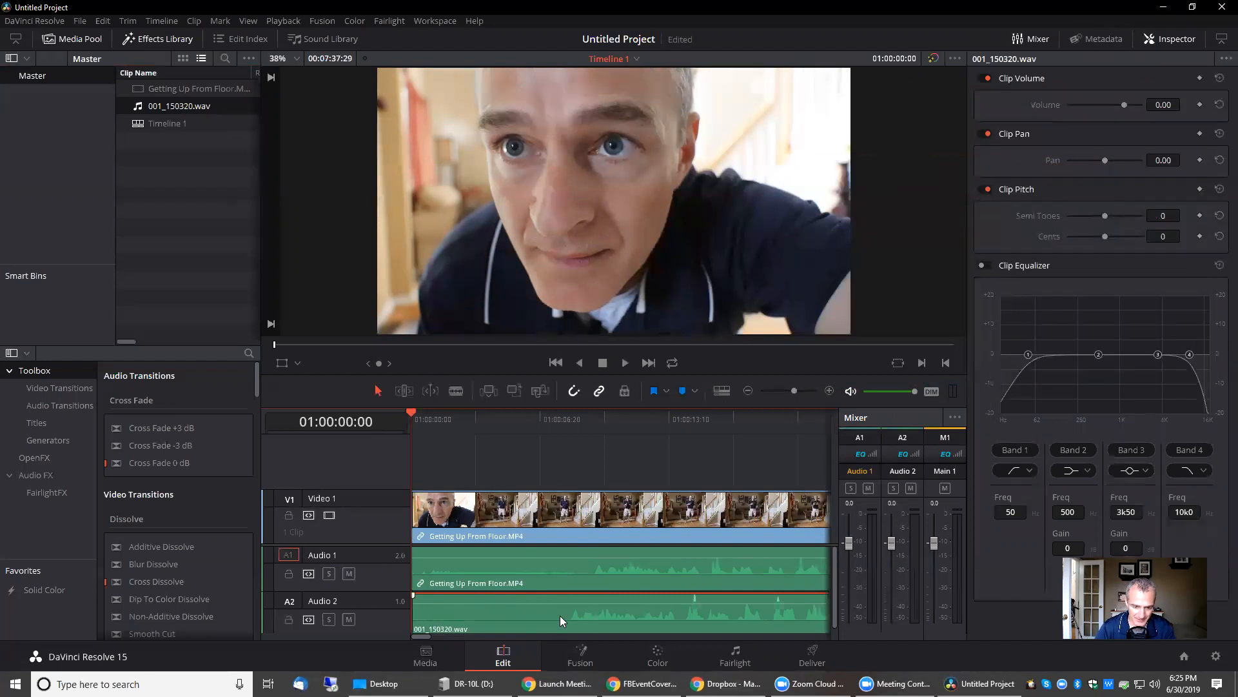
drag(560, 607, 584, 609)
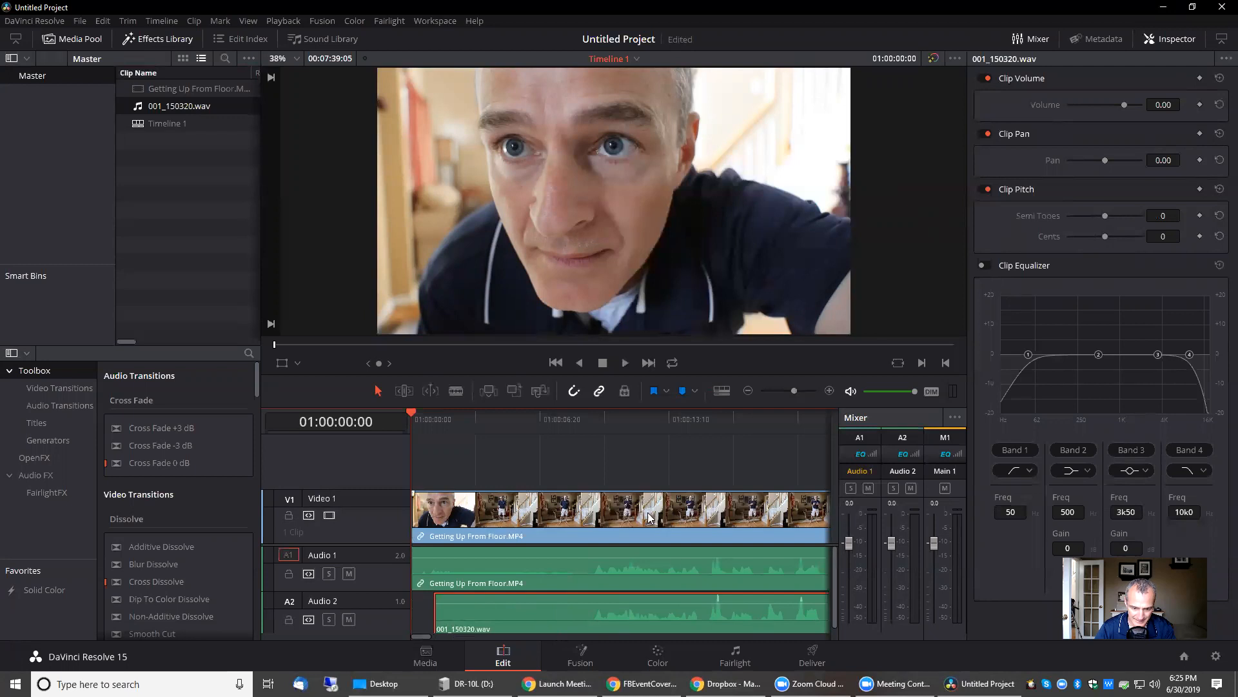
click(598, 422)
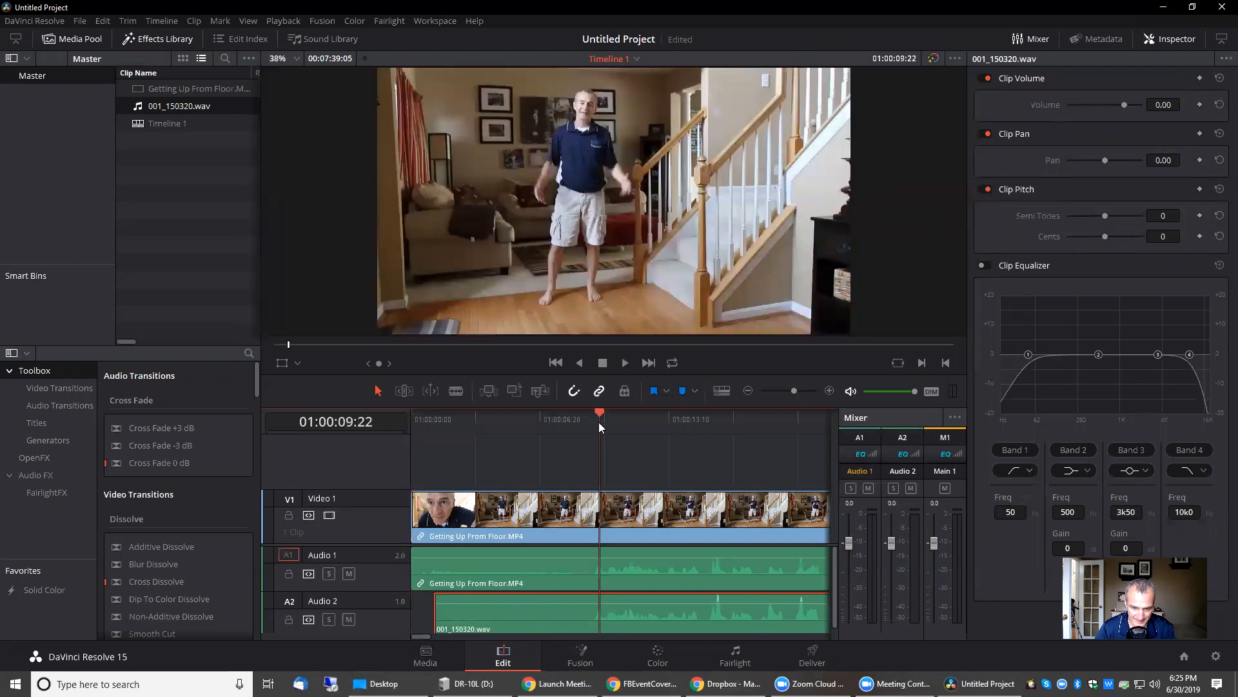
Step: Play the synced clips, mute the Audio 1 track, and listen to the recorder audio on Audio 2 alone
key(space)
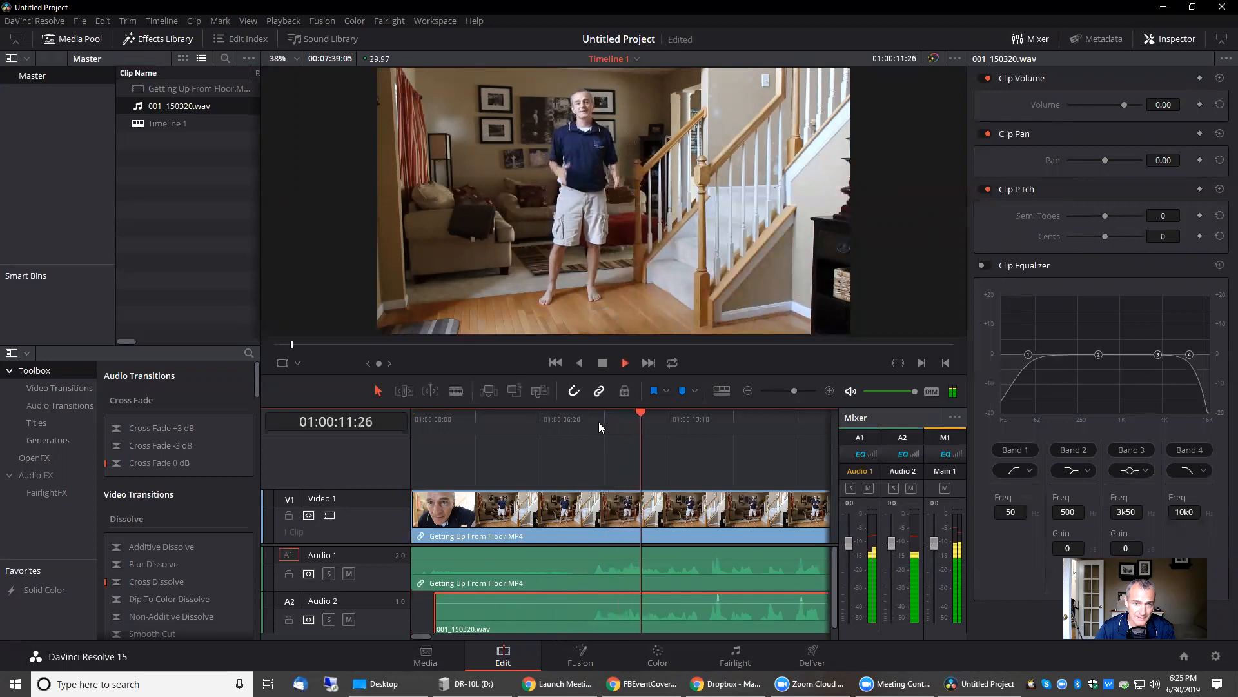
key(space)
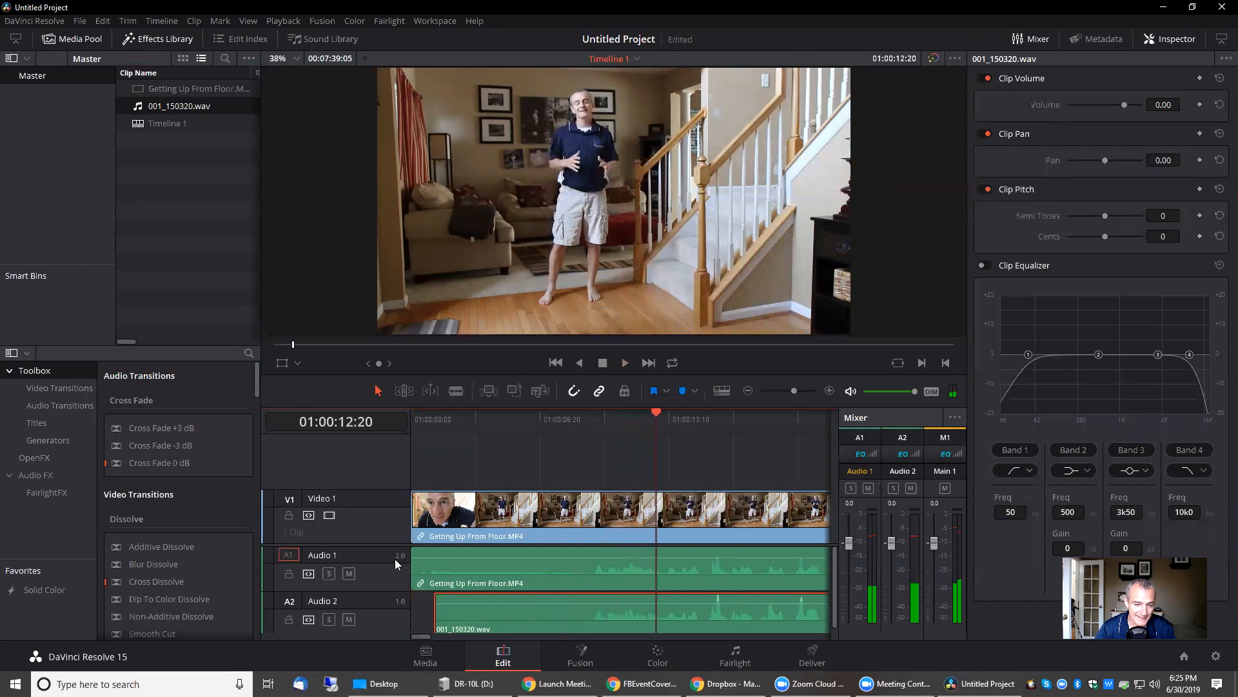
click(348, 573)
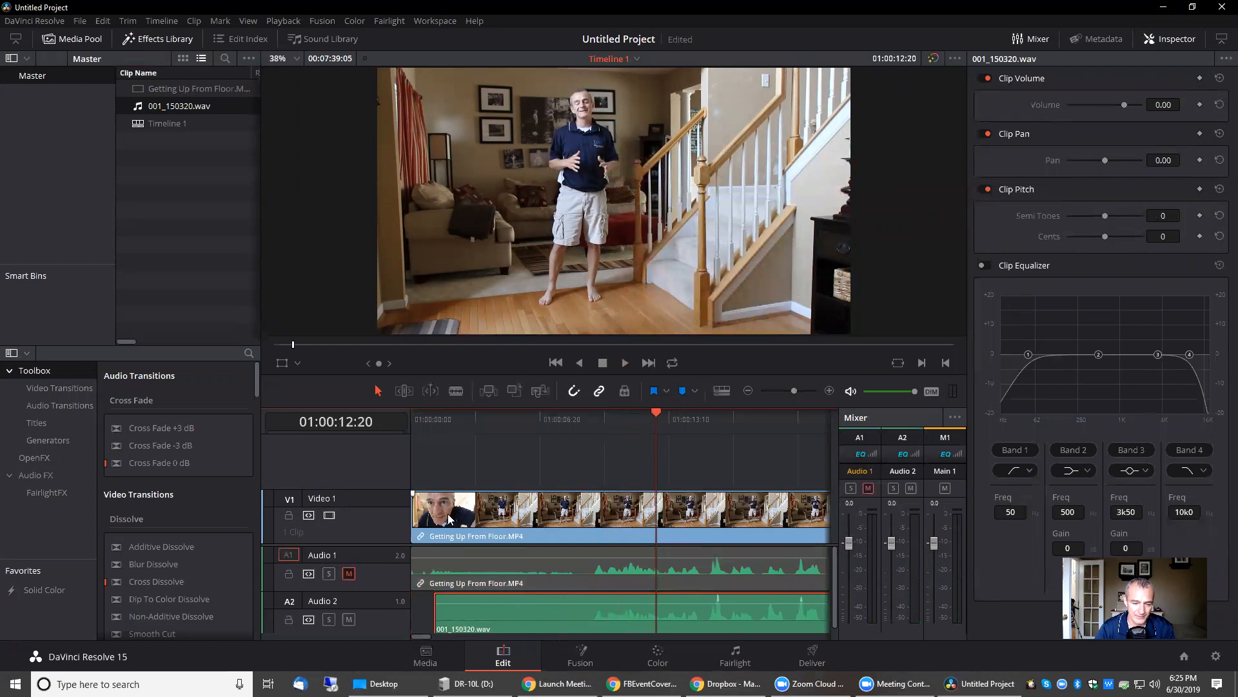
key(space)
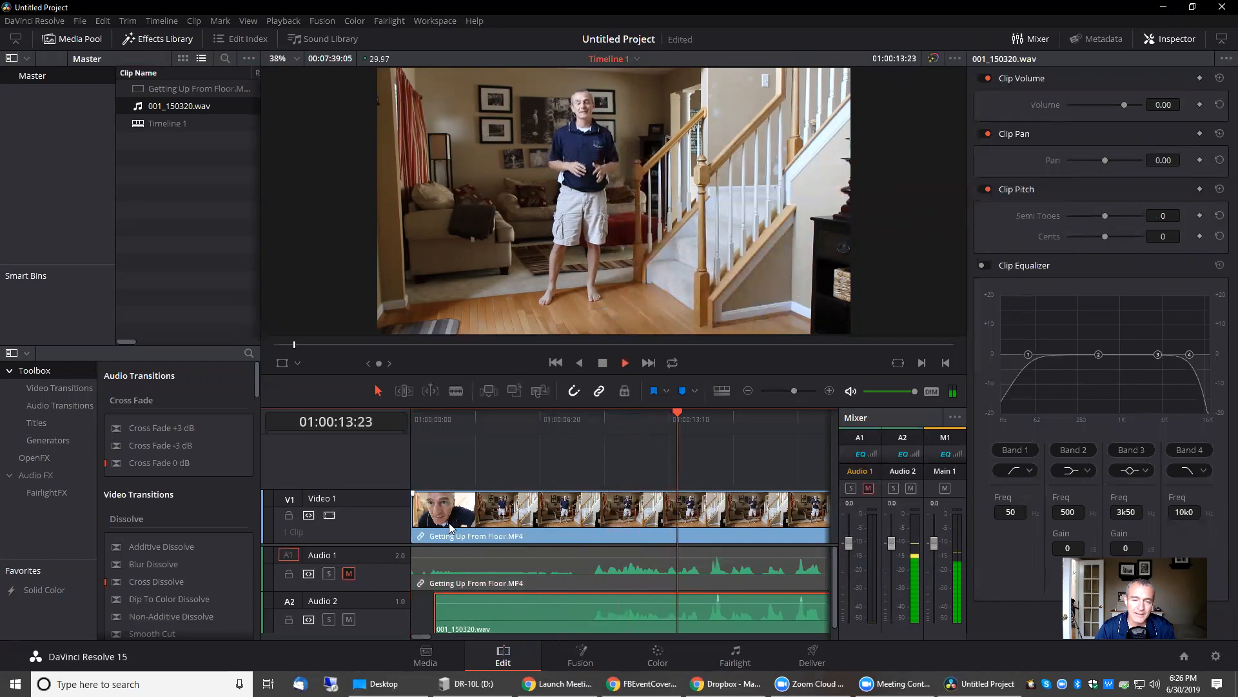
key(space)
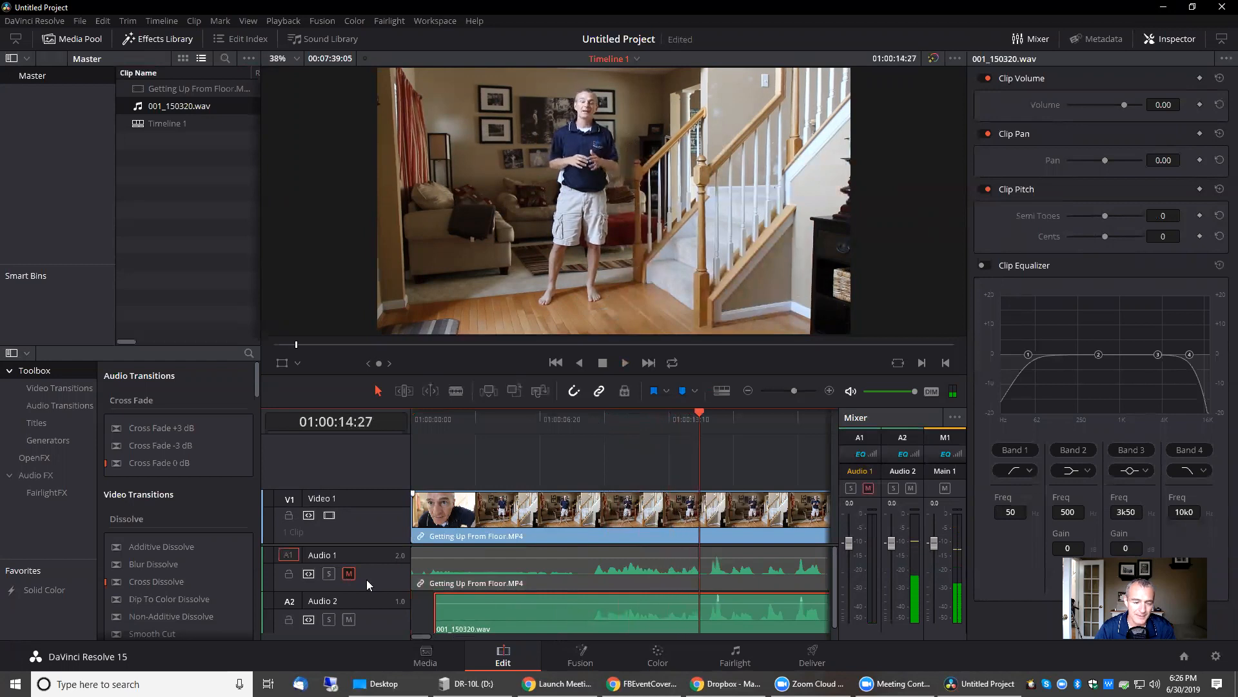
key(space)
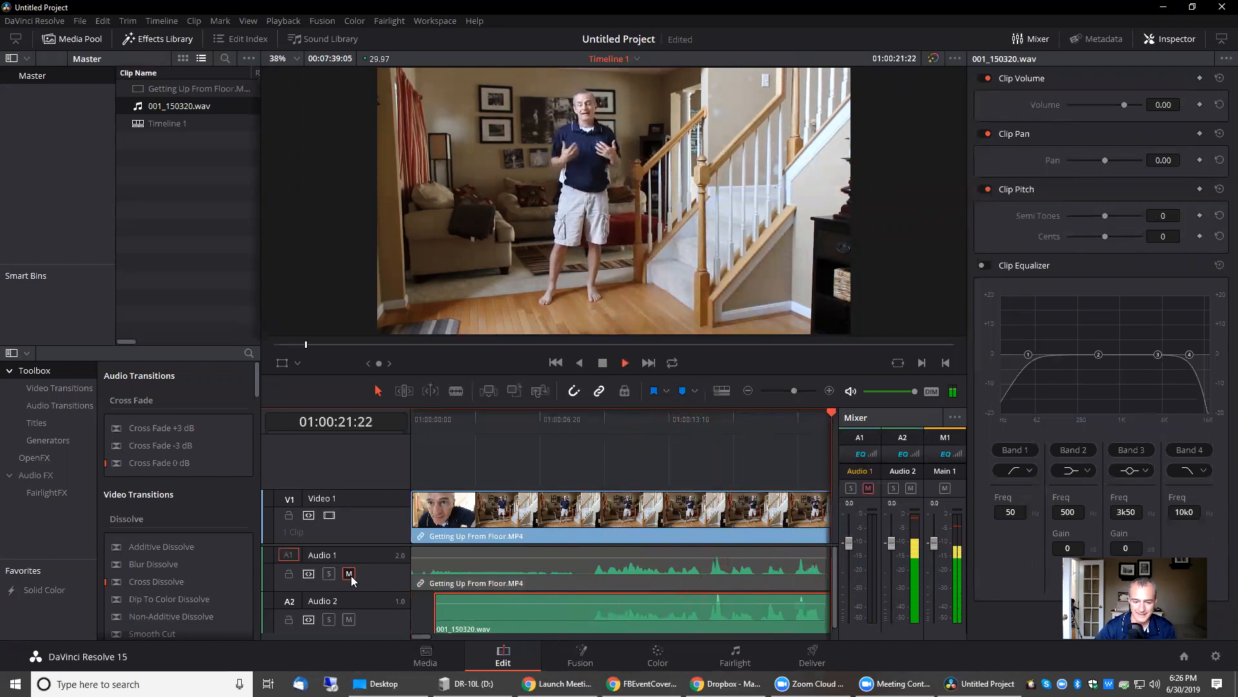
key(space)
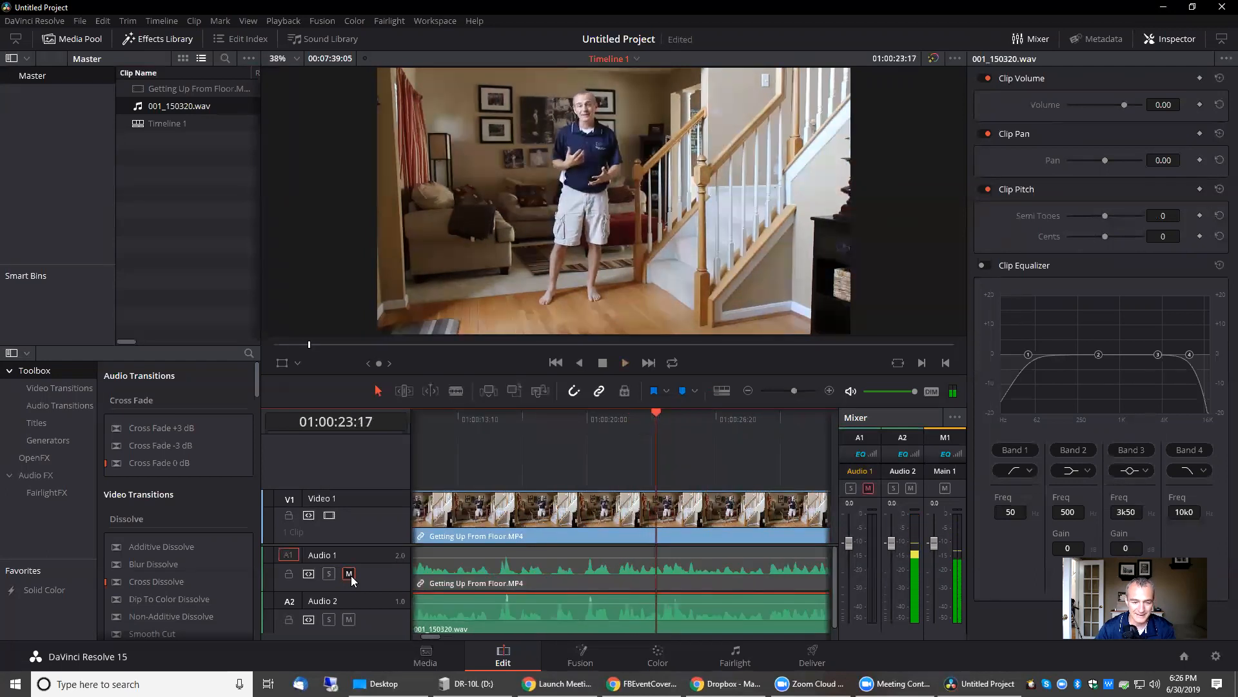
Step: Mute the Audio 2 track, unmute Audio 1, and play the camera sound on its own for comparison
click(349, 619)
click(349, 574)
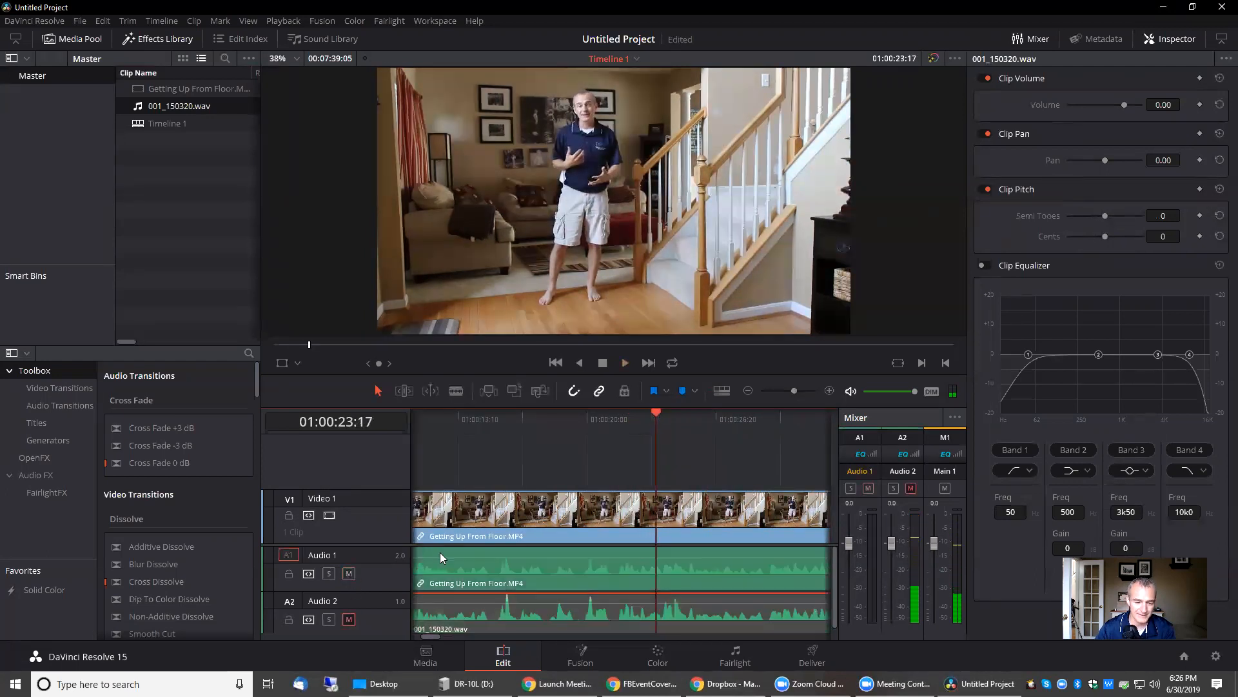
key(space)
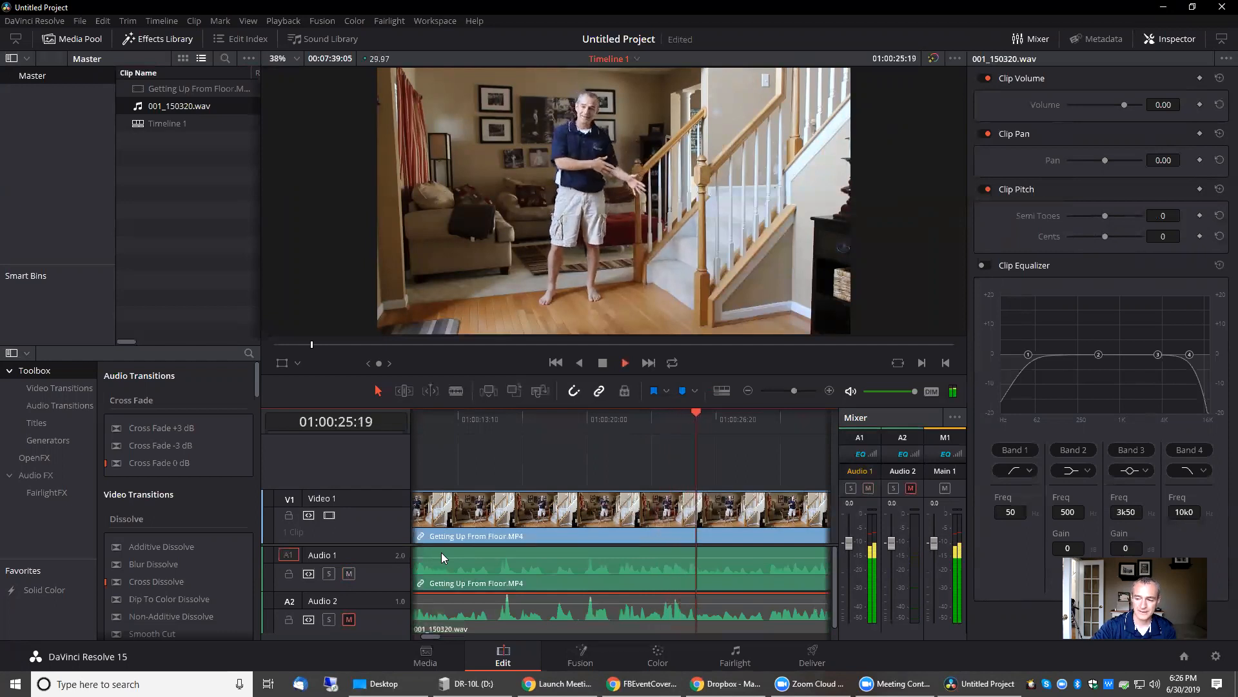
key(space)
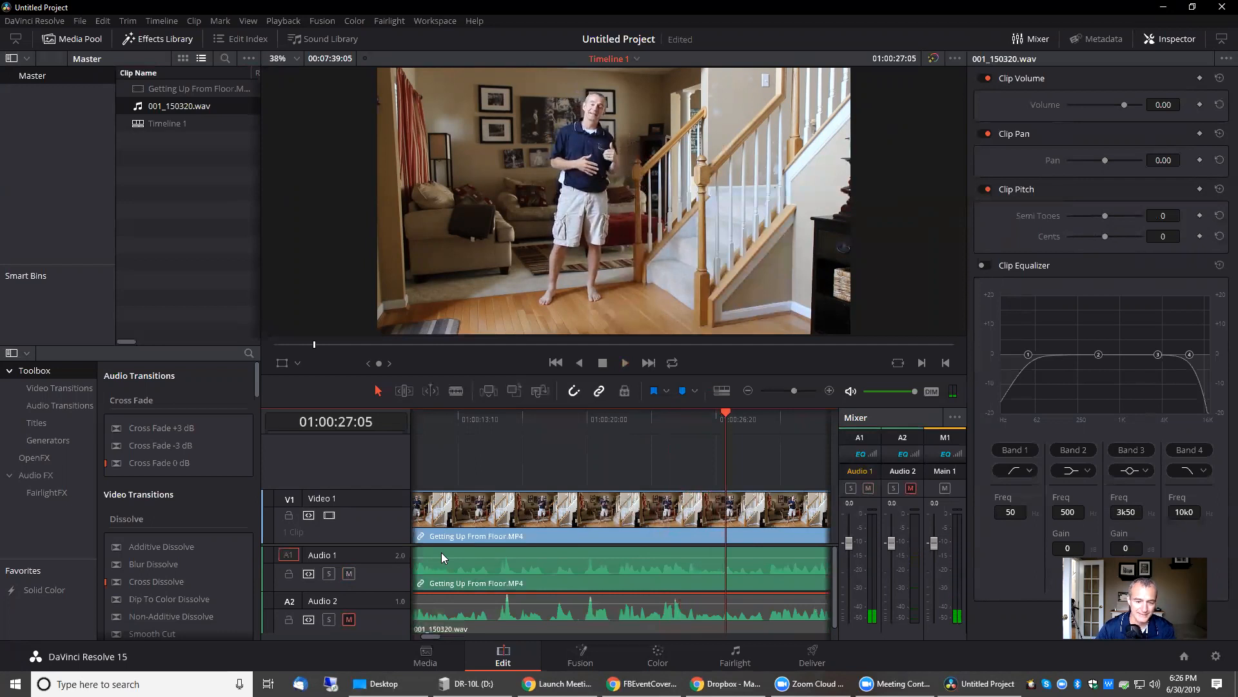
Step: Mute Audio 1, unmute Audio 2, and resume playback with the recorder audio only
click(349, 574)
click(349, 619)
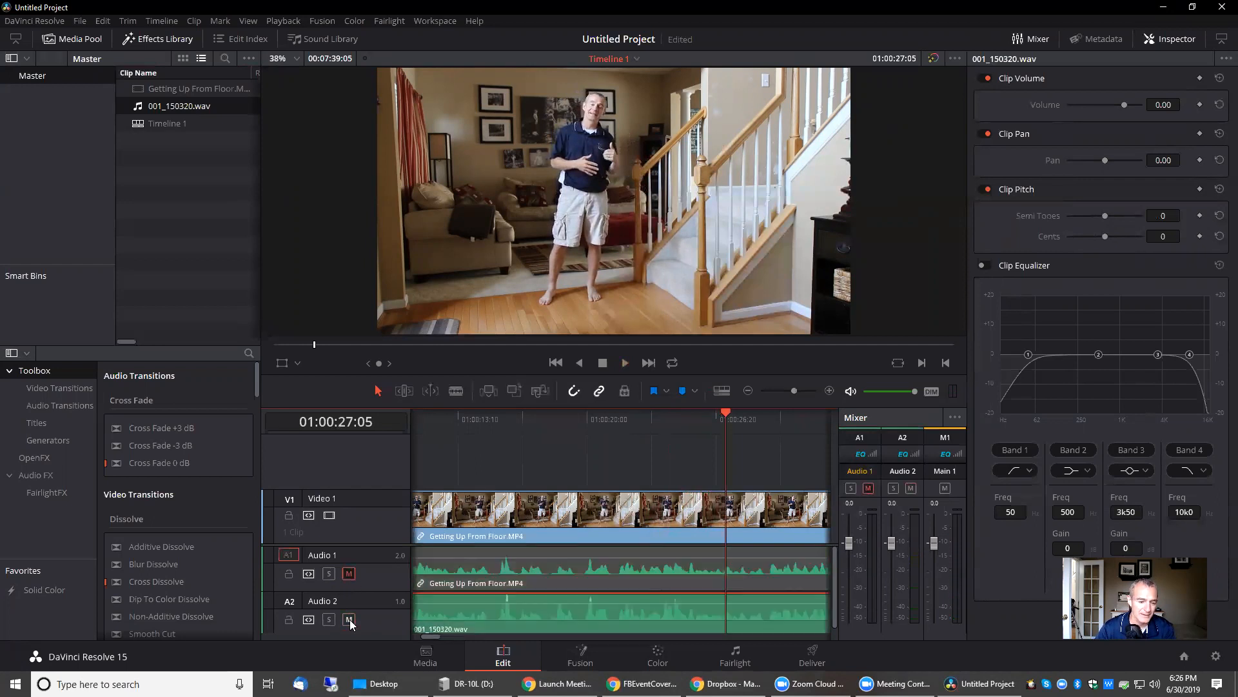
key(space)
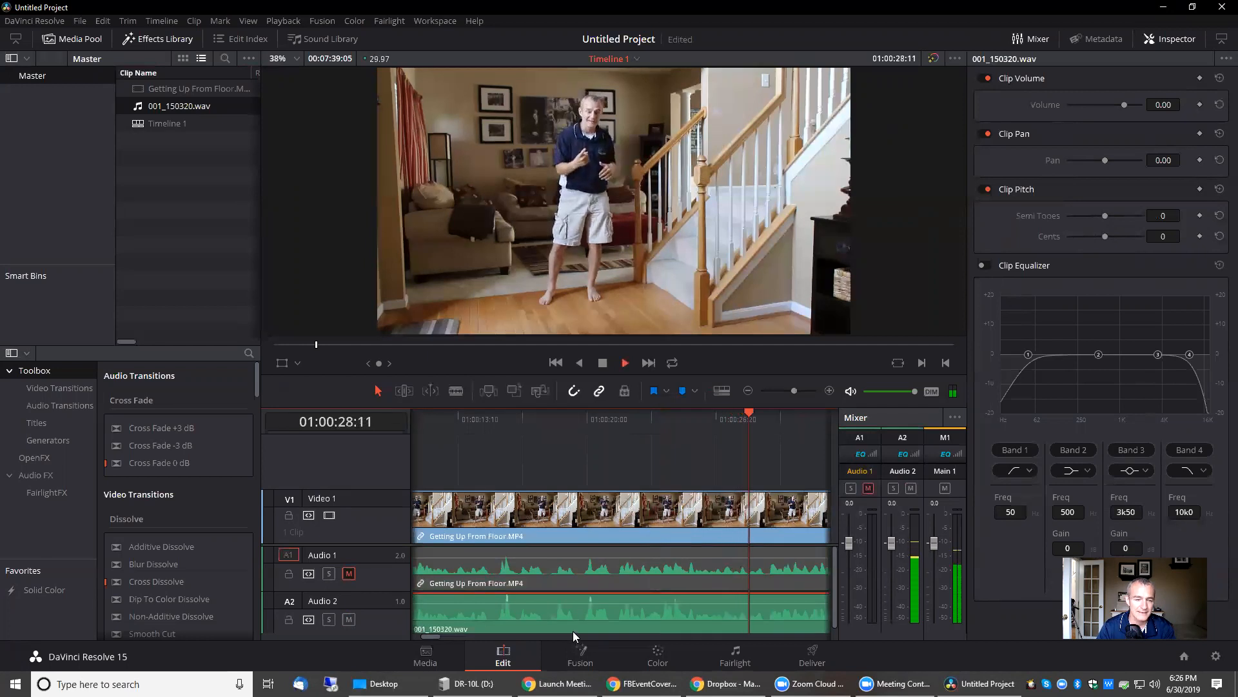
Step: Apply the FairlightFX Multiband Compressor to 001_150320.wav with its default settings and play the processed audio
click(38, 476)
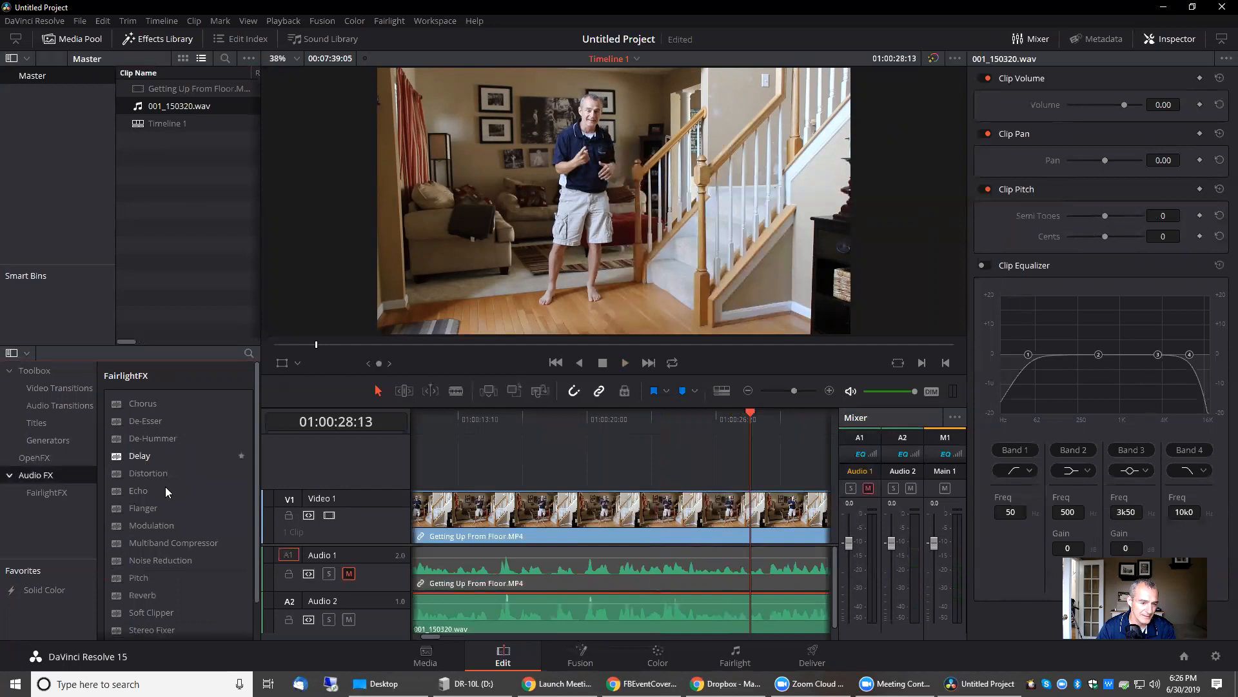
drag(169, 545, 488, 608)
key(space)
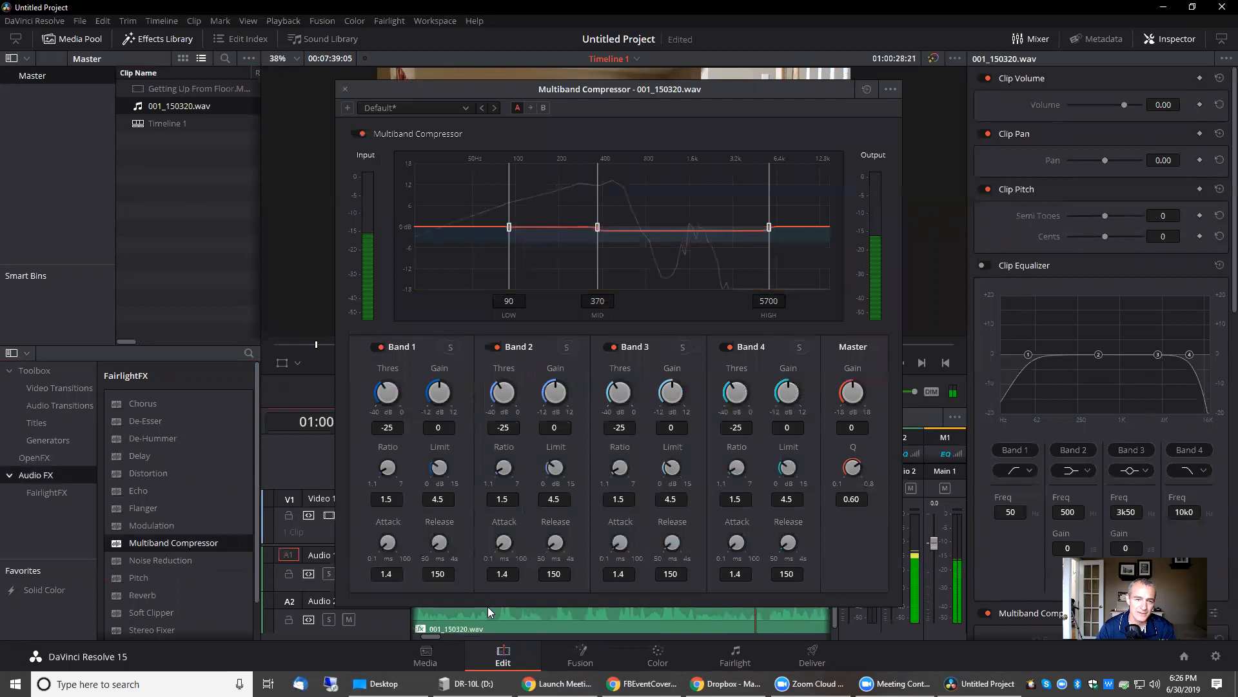
click(345, 89)
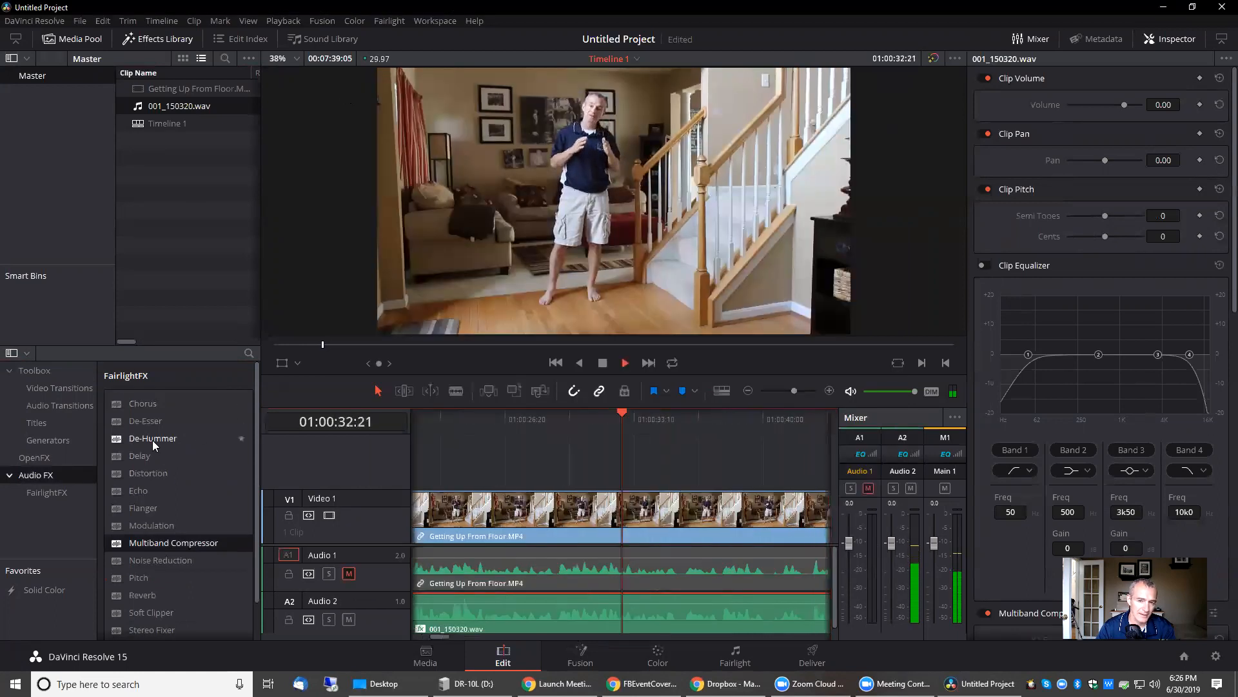
key(space)
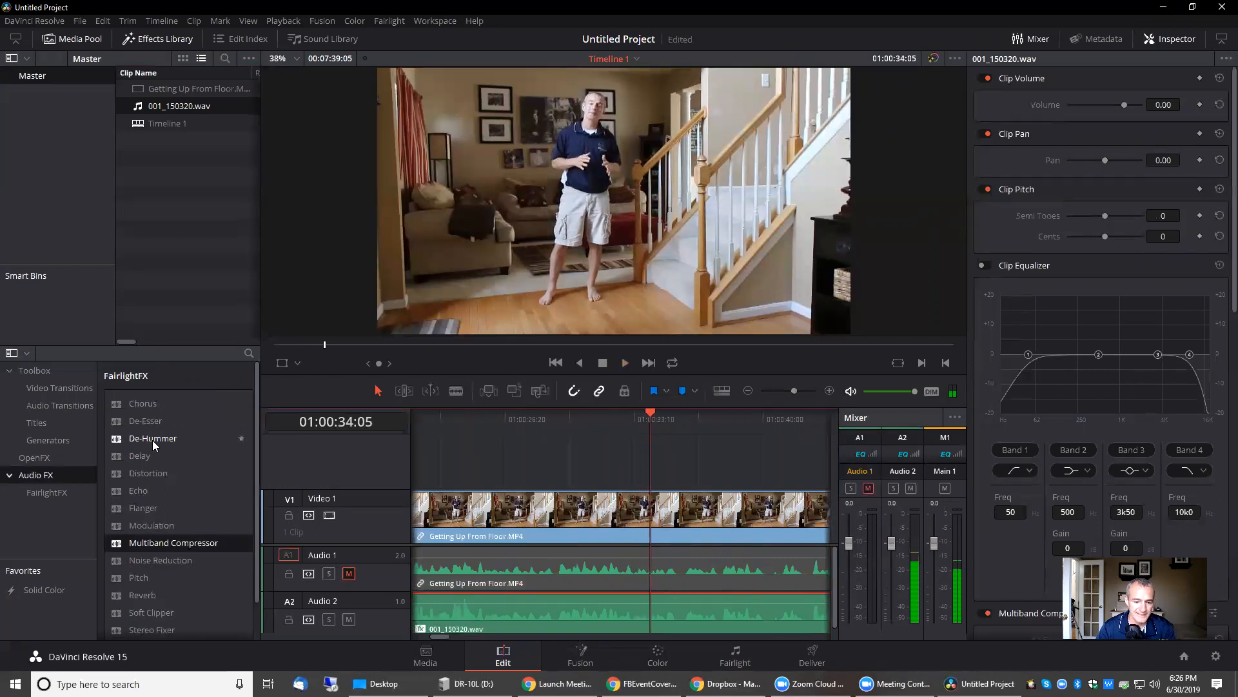
Step: Raise the clip volume of 001_150320.wav to 6.98 and play a short stretch to hear it
drag(633, 605, 634, 601)
key(space)
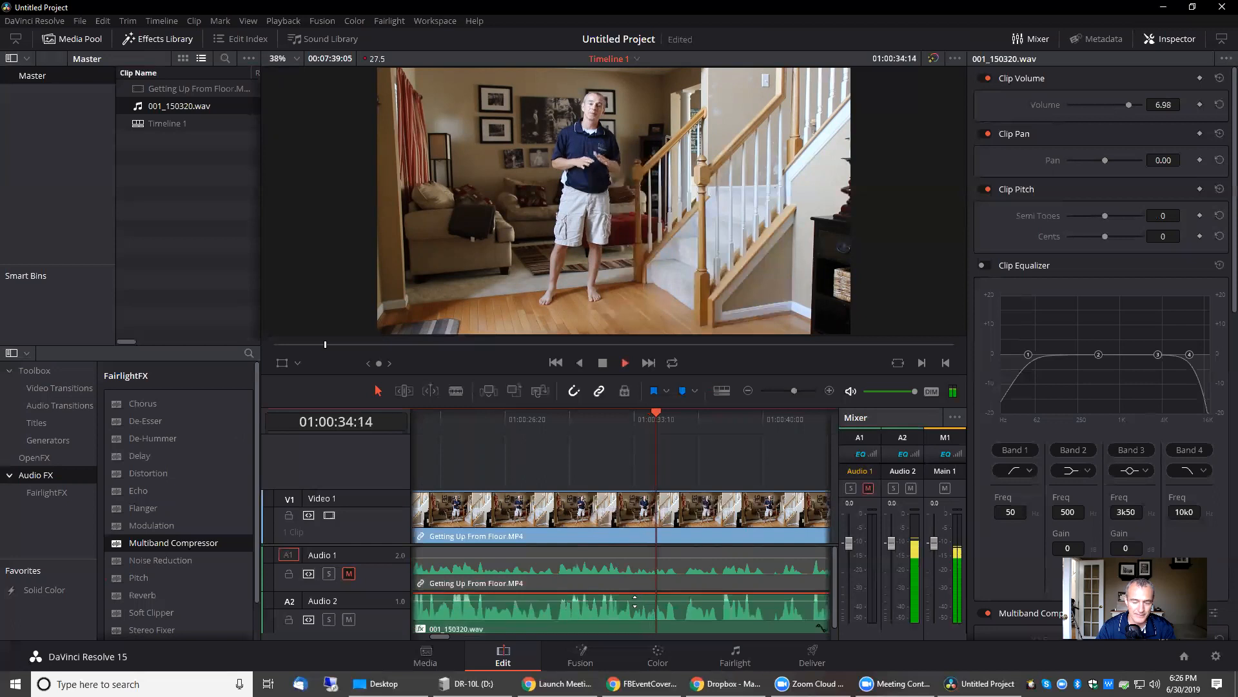
key(space)
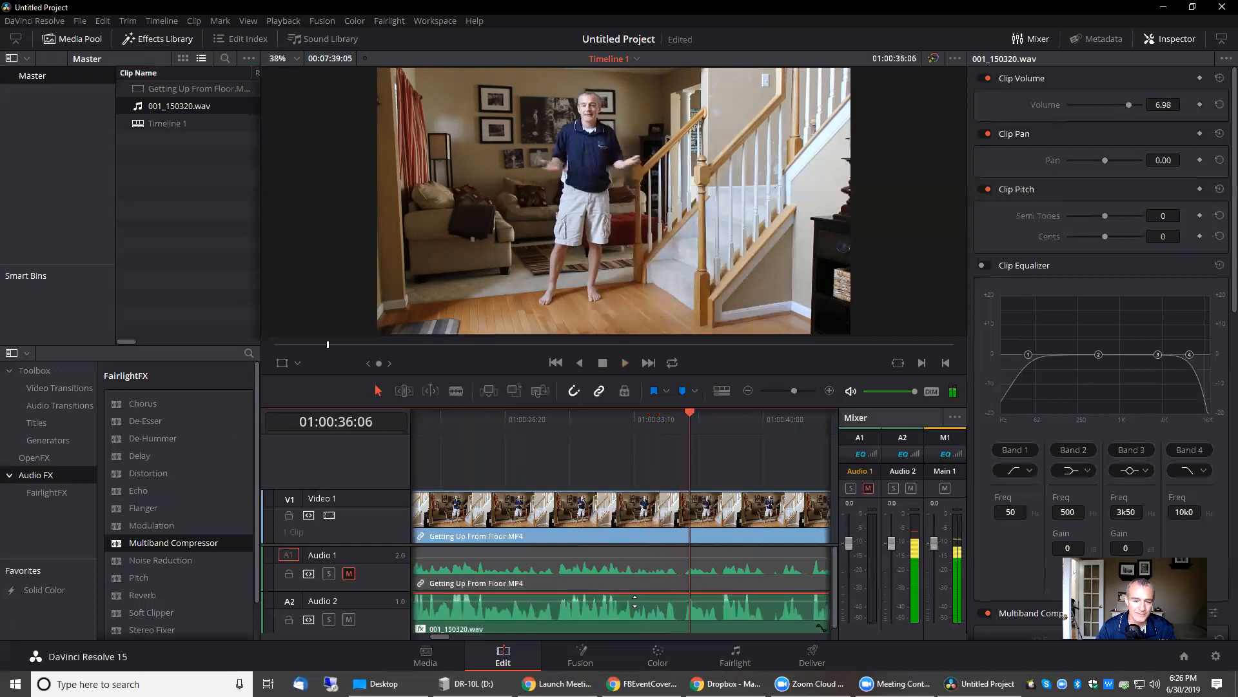
Step: Trim the starts of Getting Up From Floor.MP4 and 001_150320.wav to the playhead at 01:00:09:09
drag(432, 638, 406, 639)
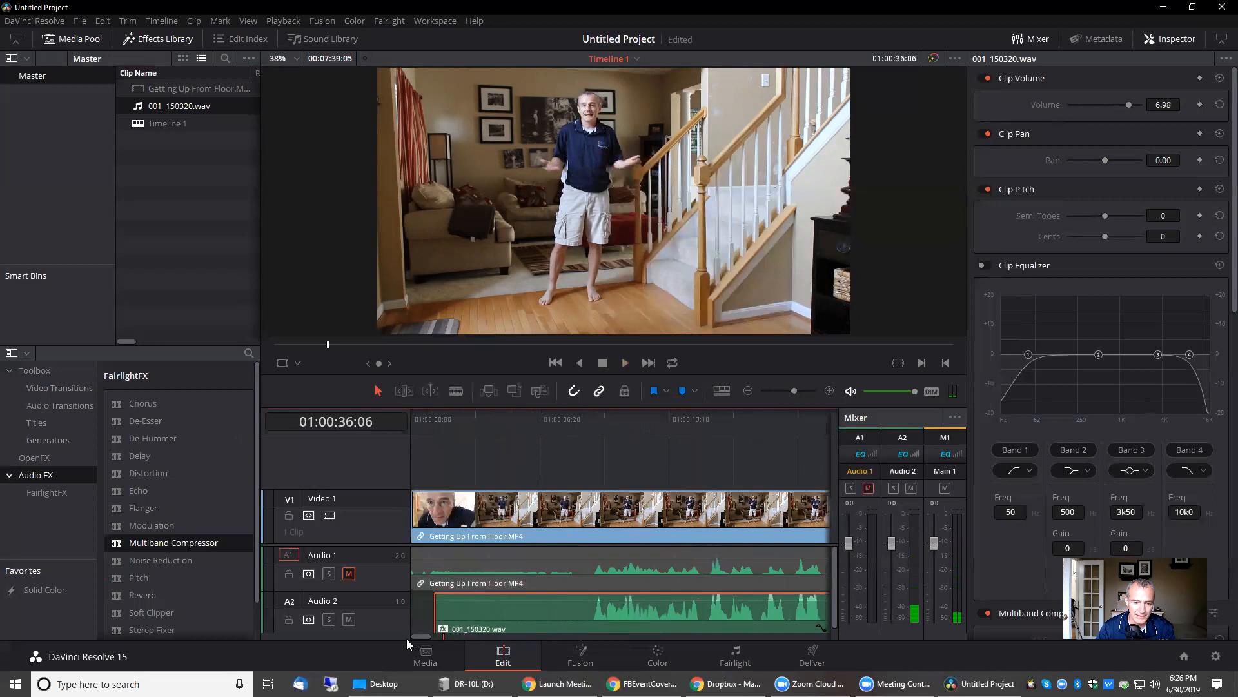
click(433, 426)
drag(444, 424, 591, 419)
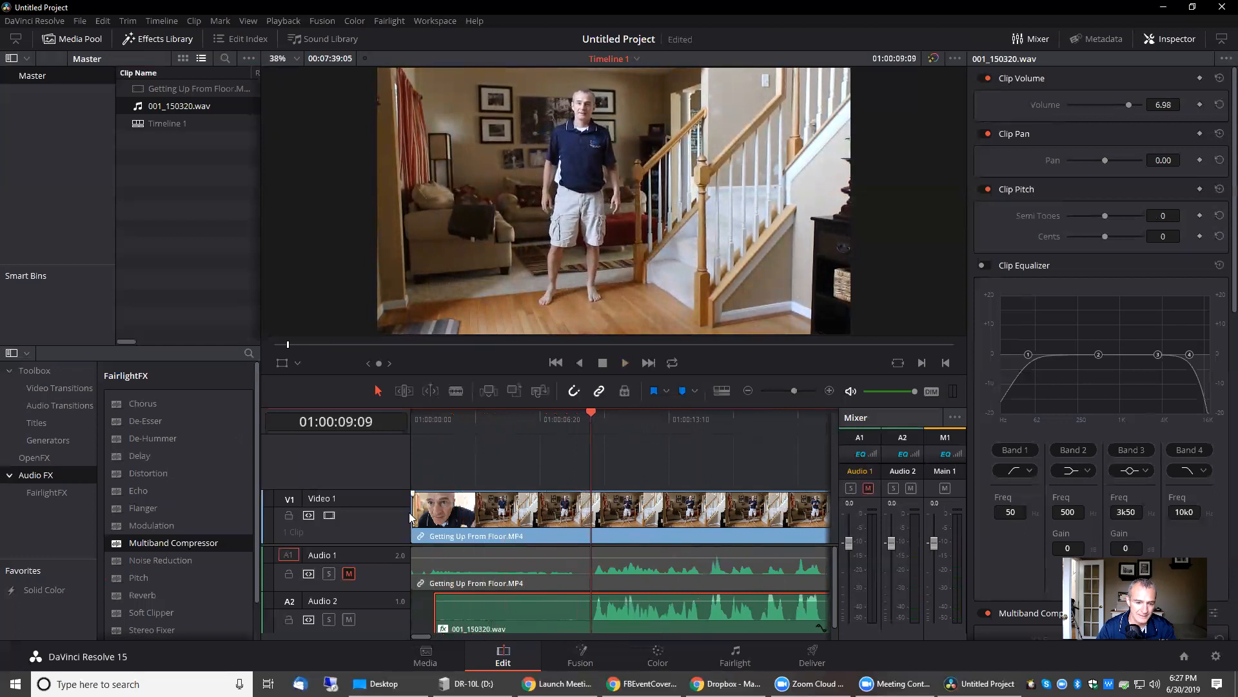
drag(415, 514, 583, 531)
drag(438, 613, 592, 610)
Step: Link the video clip, its camera audio and 001_150320.wav together on the timeline
drag(678, 455, 669, 621)
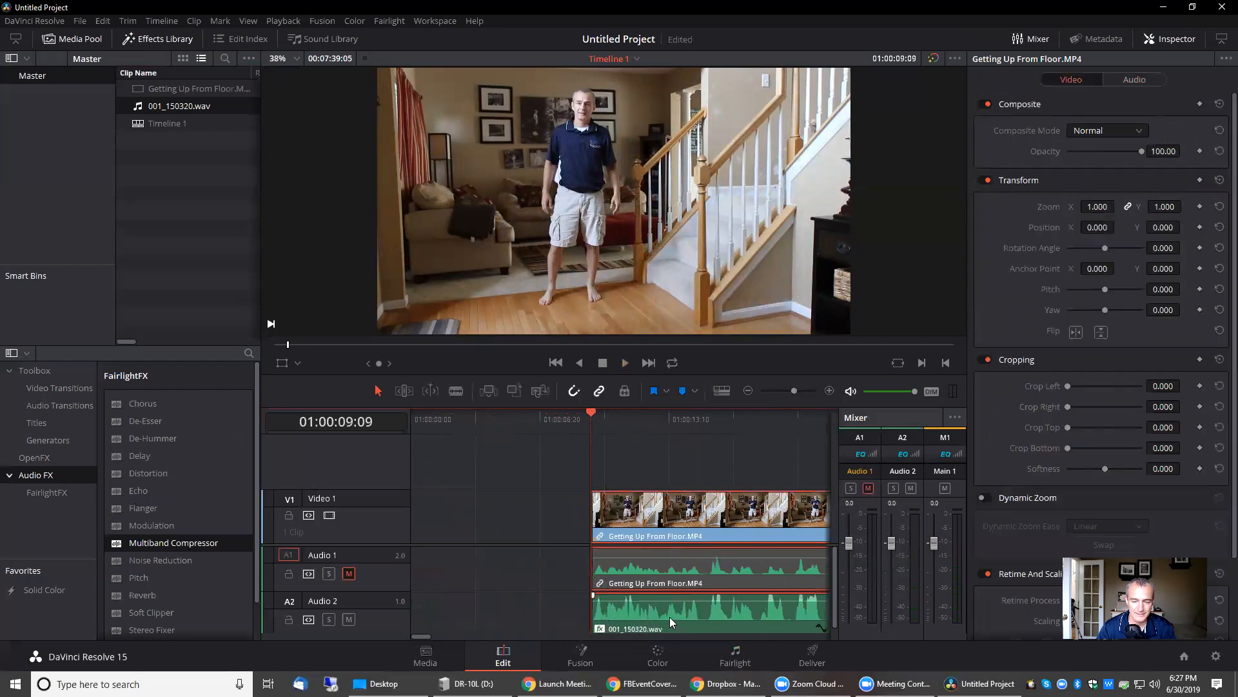
right_click(667, 531)
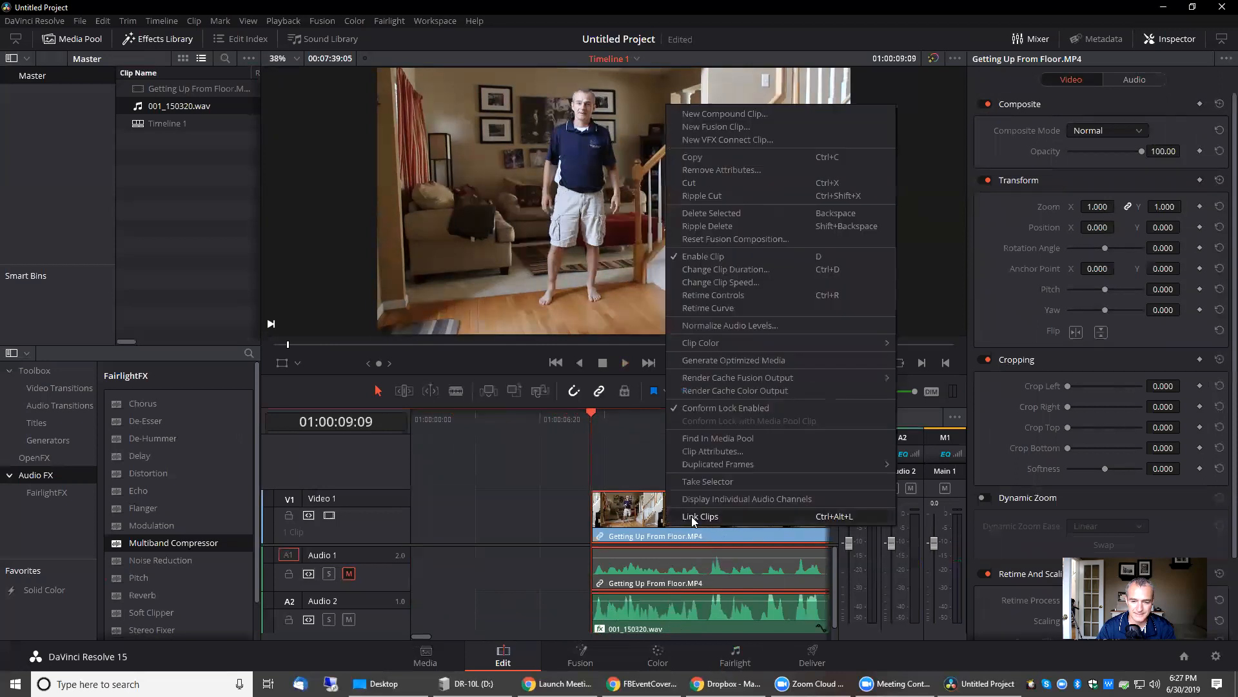
click(692, 516)
Step: Delete the empty gap before the trimmed clips and return the playhead to 01:00:00:00
click(508, 527)
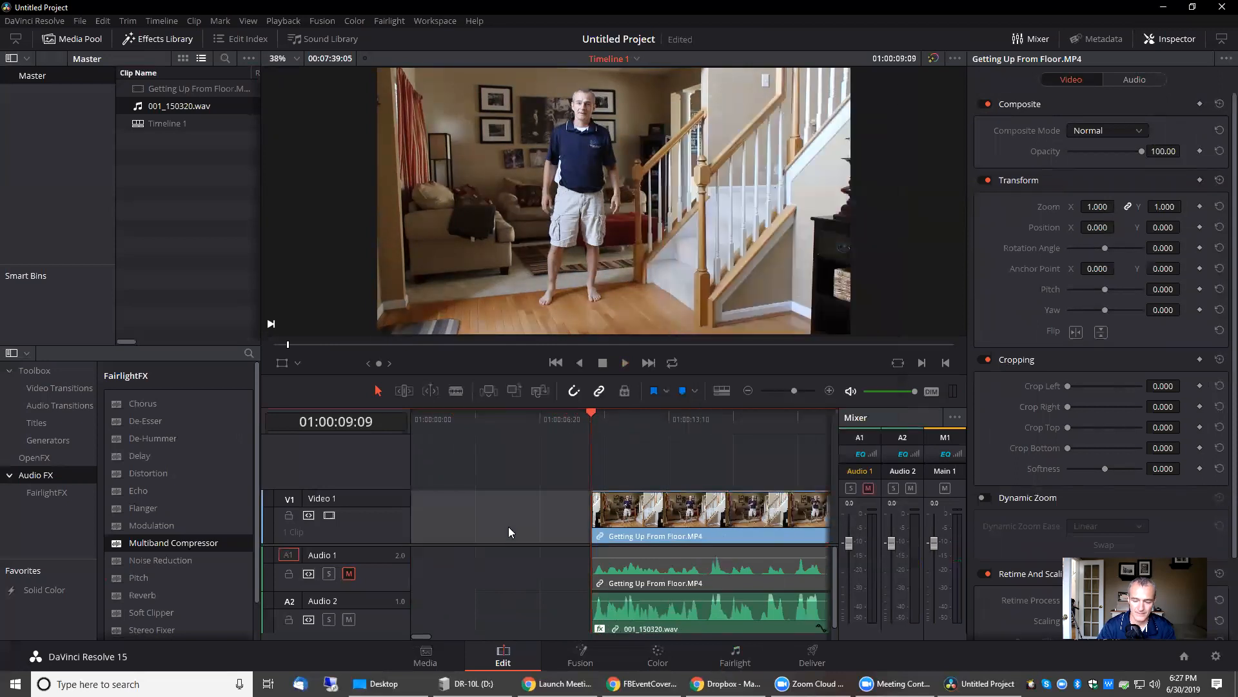
key(Delete)
drag(592, 413, 396, 420)
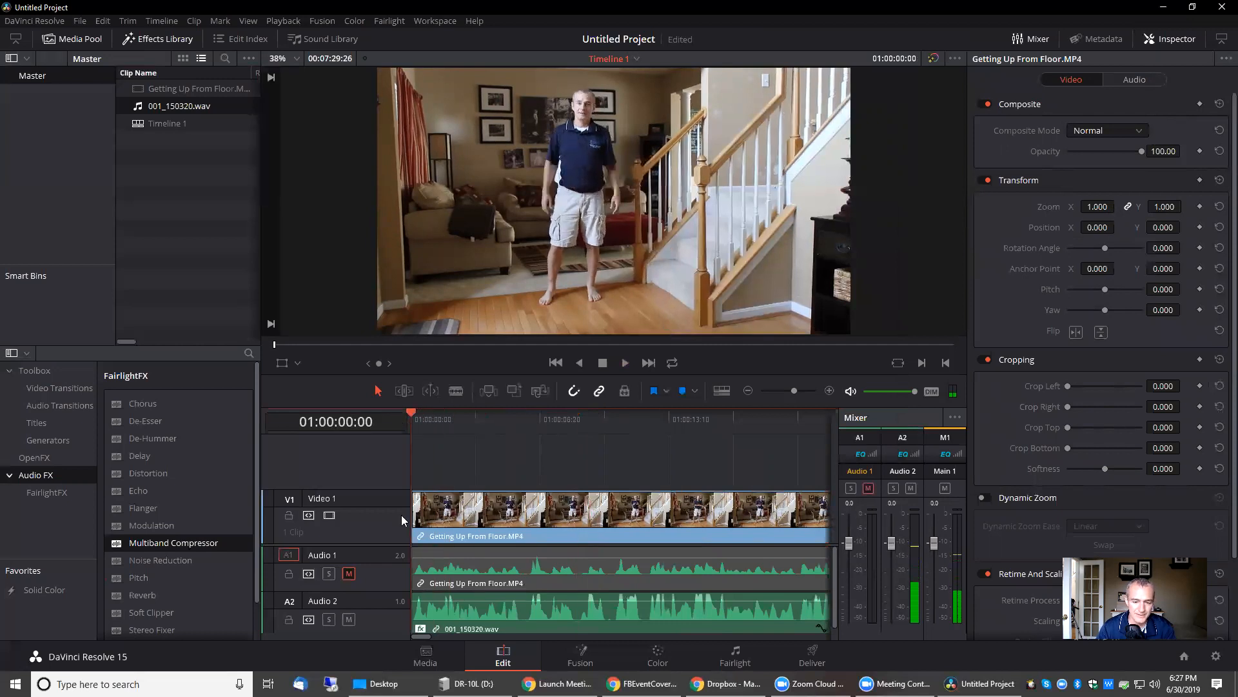
Step: Add a fade-in at the start of the video clip and play the opening to review it
click(828, 391)
click(828, 391)
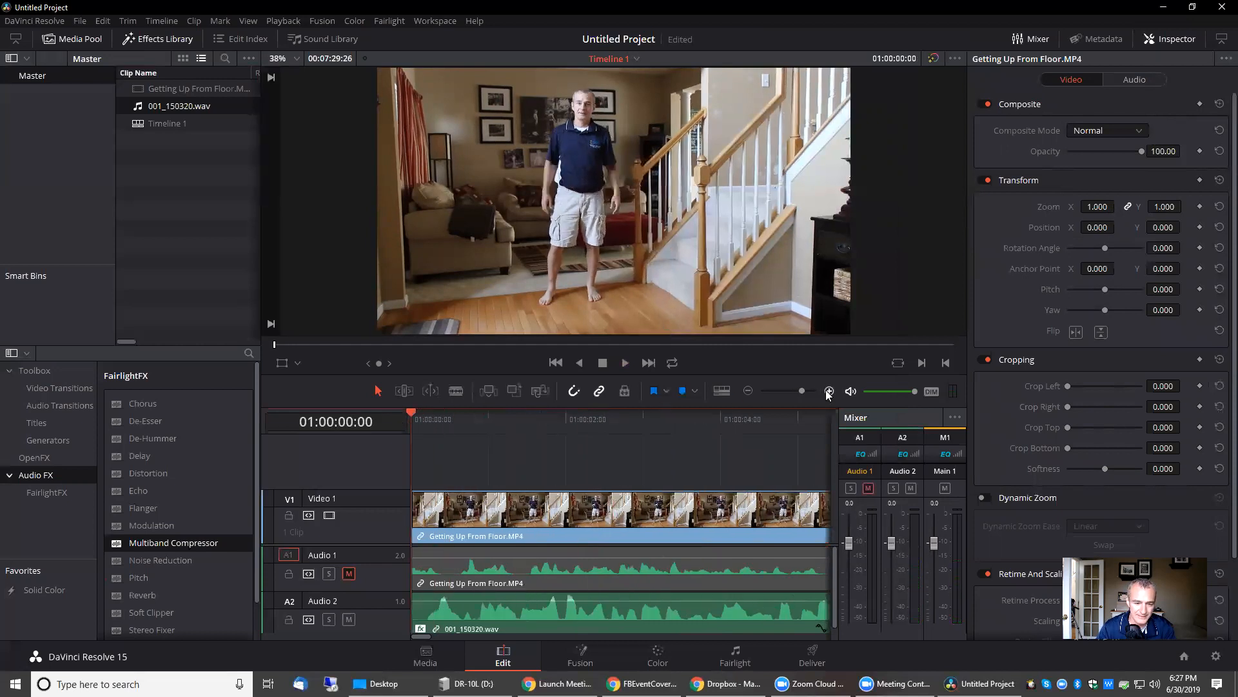
drag(412, 495, 568, 510)
key(space)
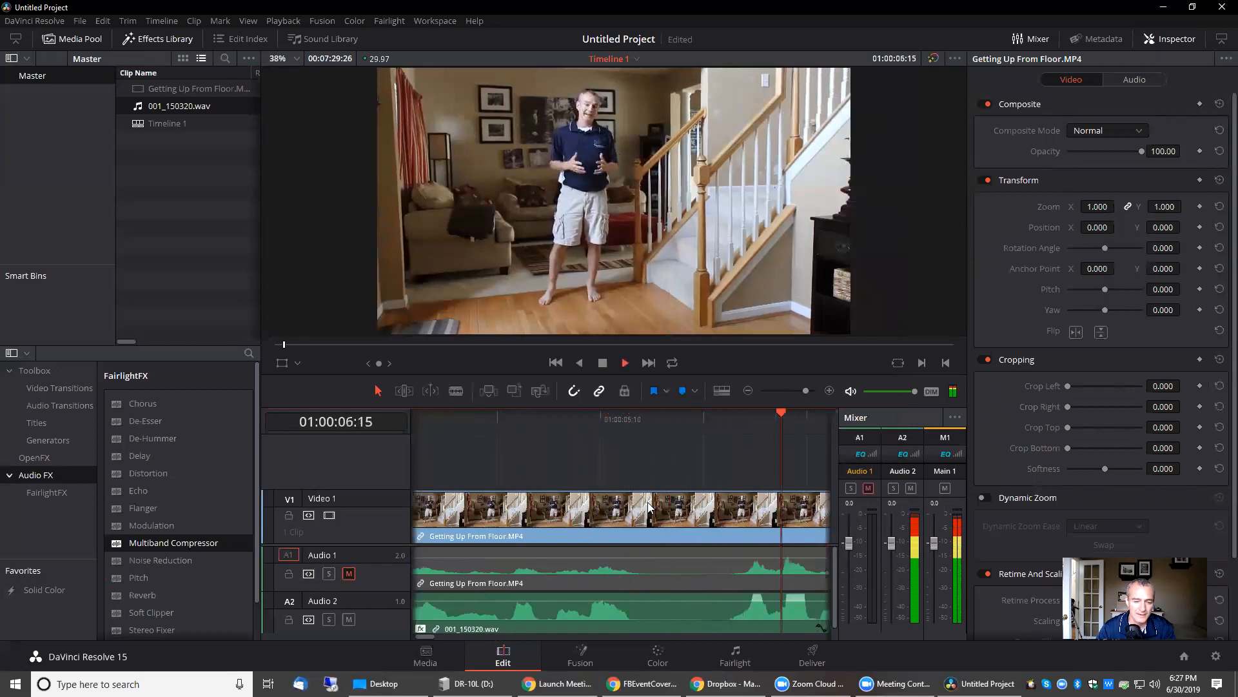
click(830, 391)
click(829, 391)
click(829, 391)
click(750, 391)
click(749, 391)
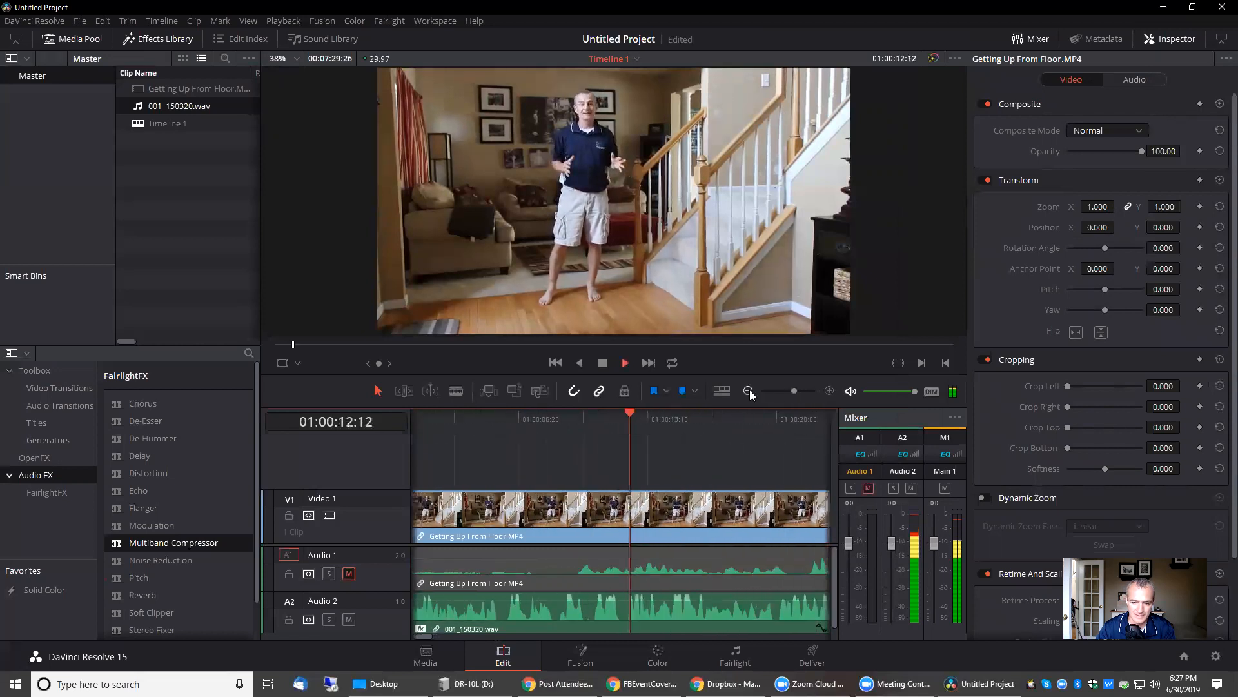
click(750, 391)
click(749, 391)
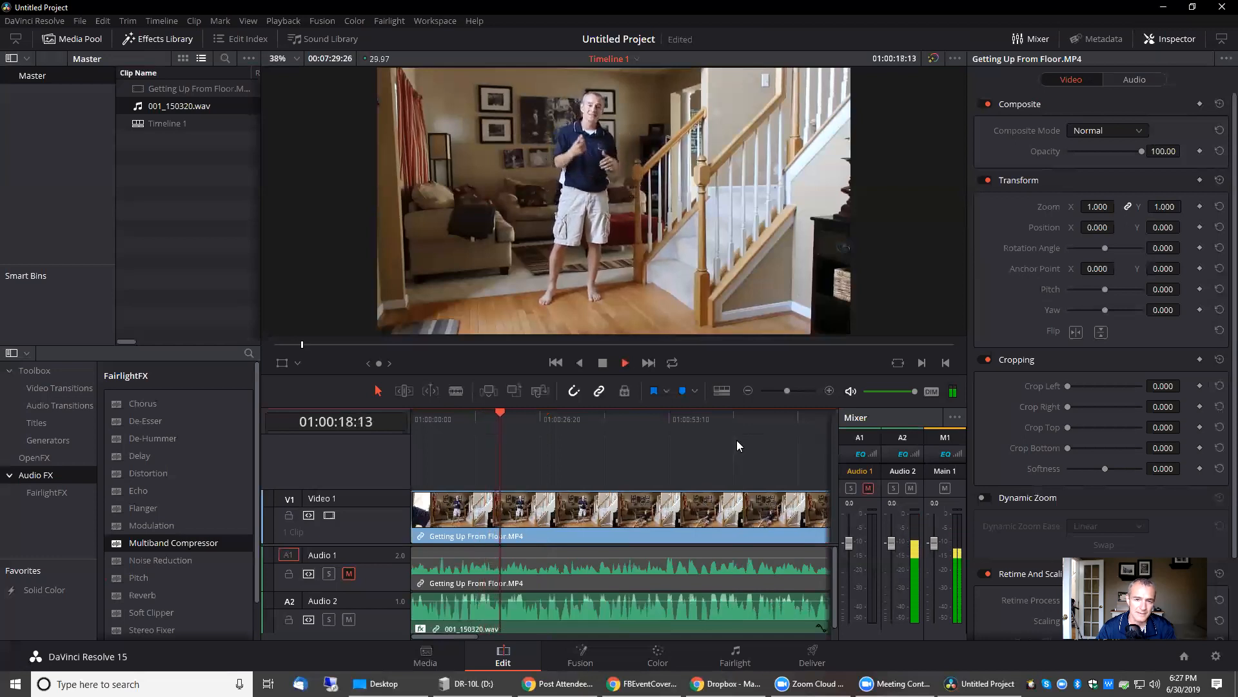
key(space)
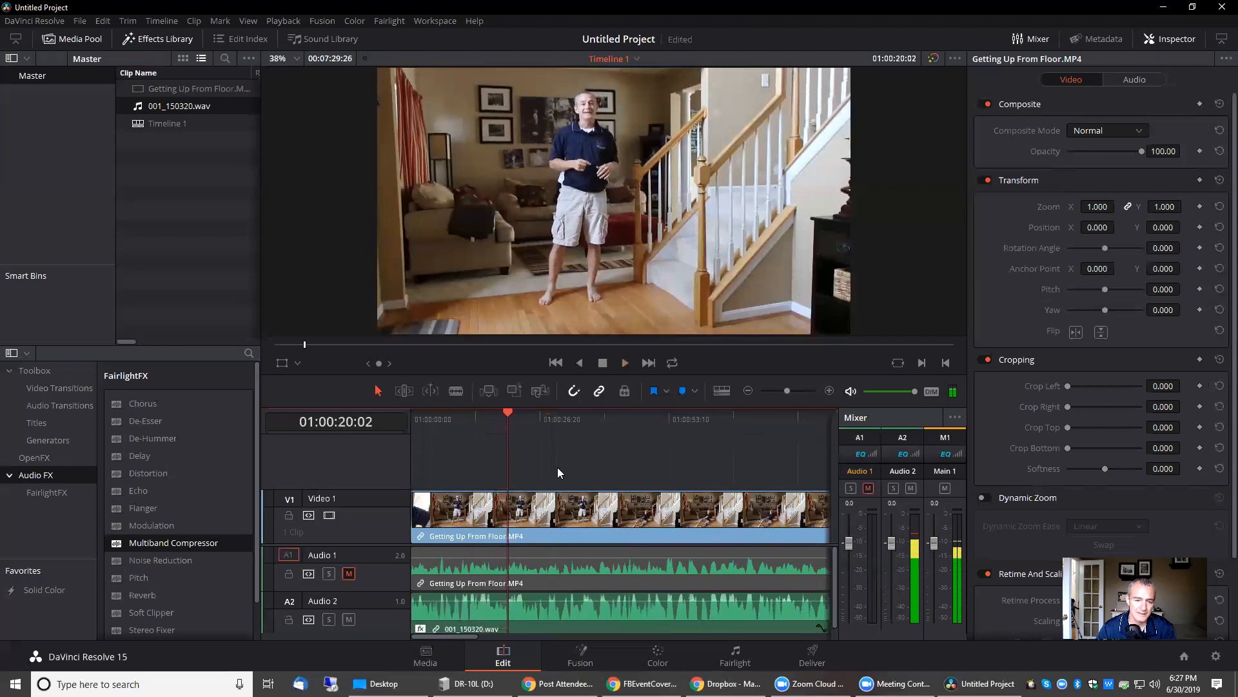
Step: Set the playhead at 01:00:55:17 and grab a still of that frame on the Color page
drag(506, 411, 668, 430)
key(space)
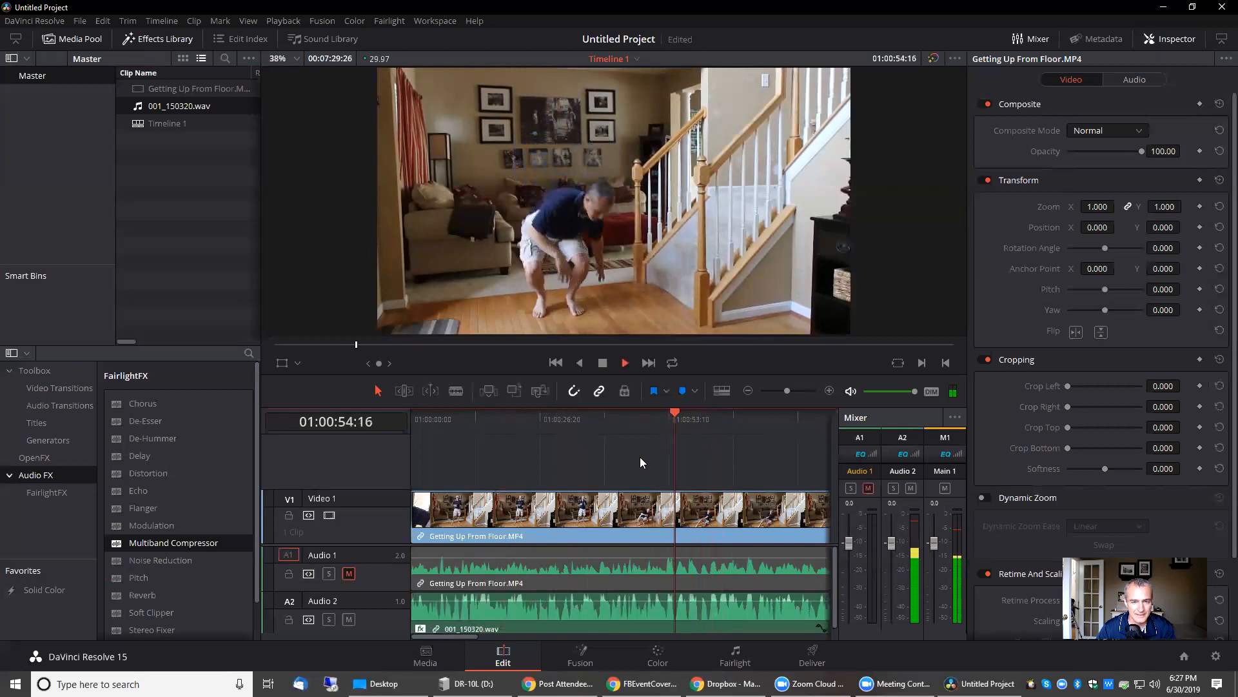
key(space)
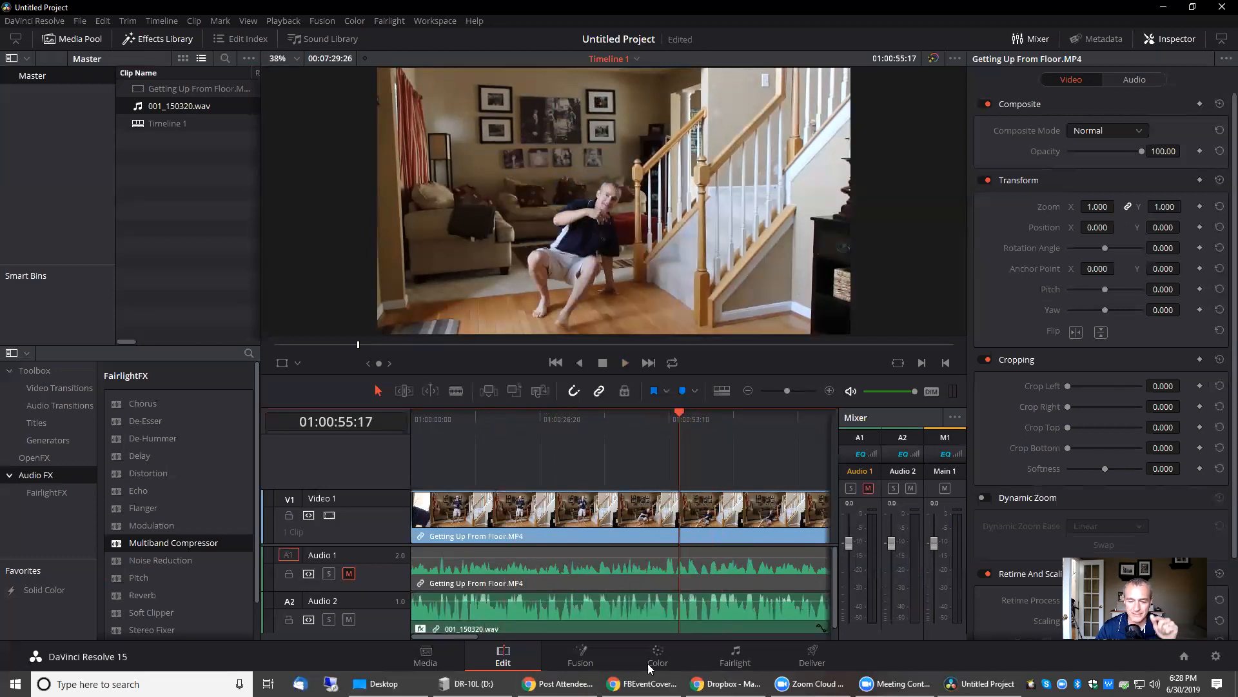
click(667, 663)
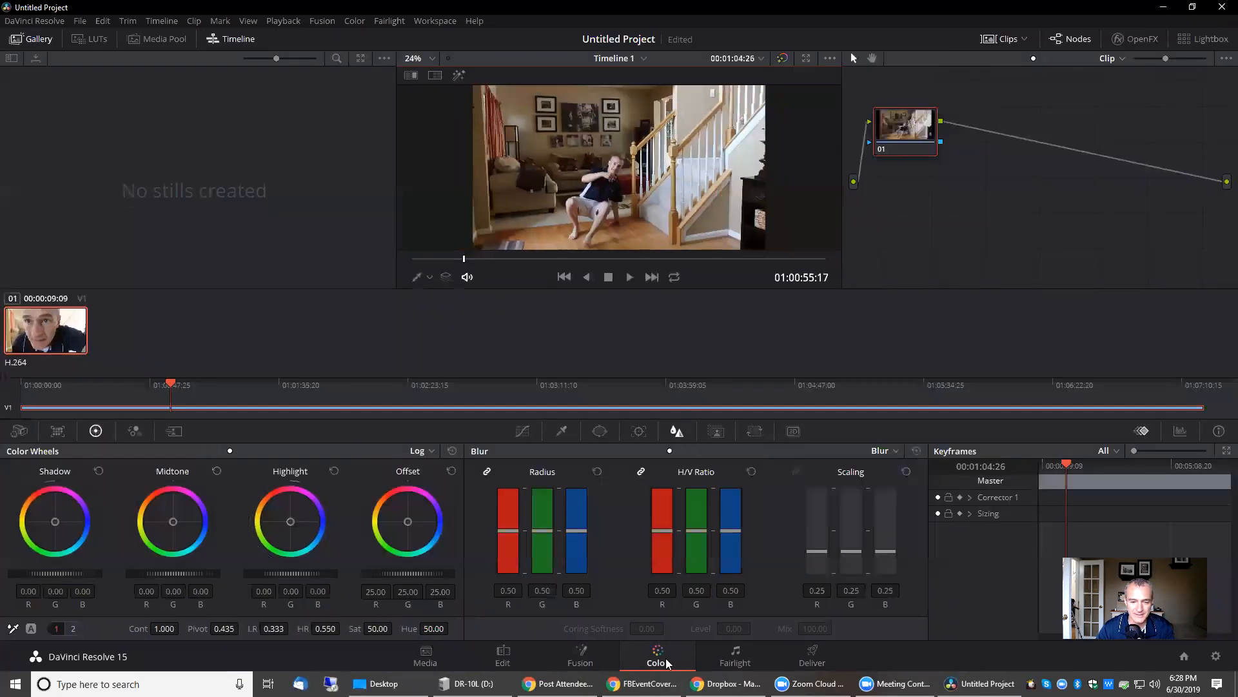
right_click(677, 174)
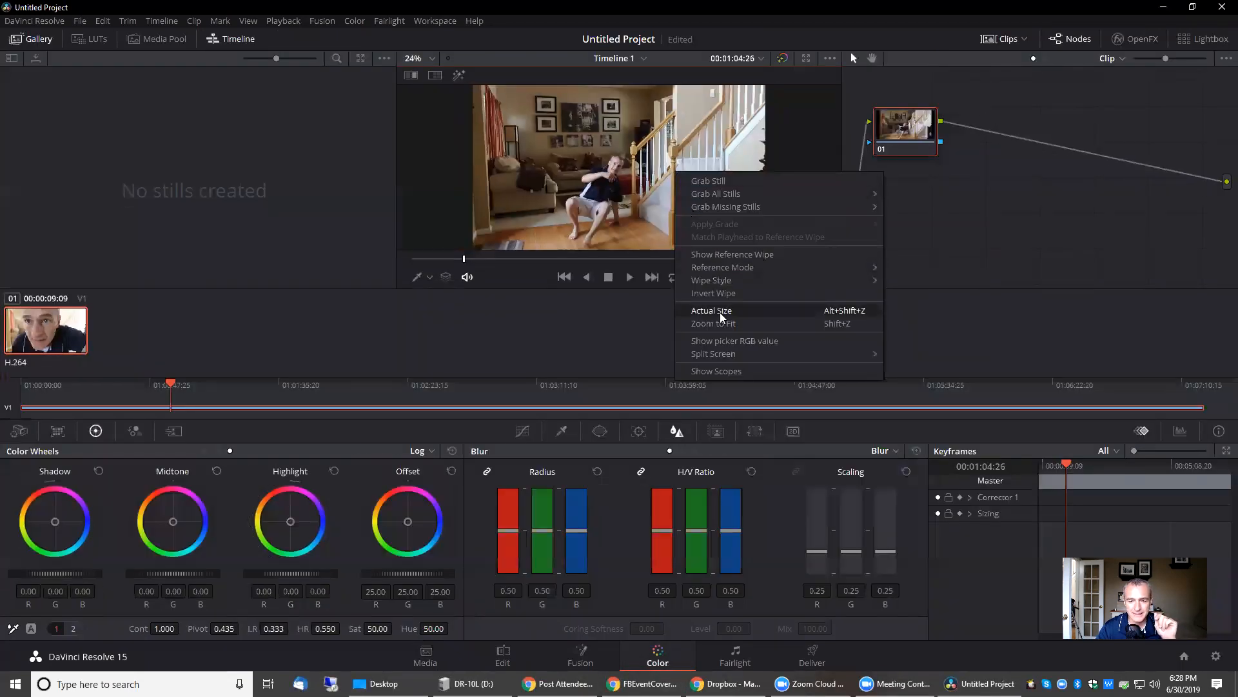
click(728, 185)
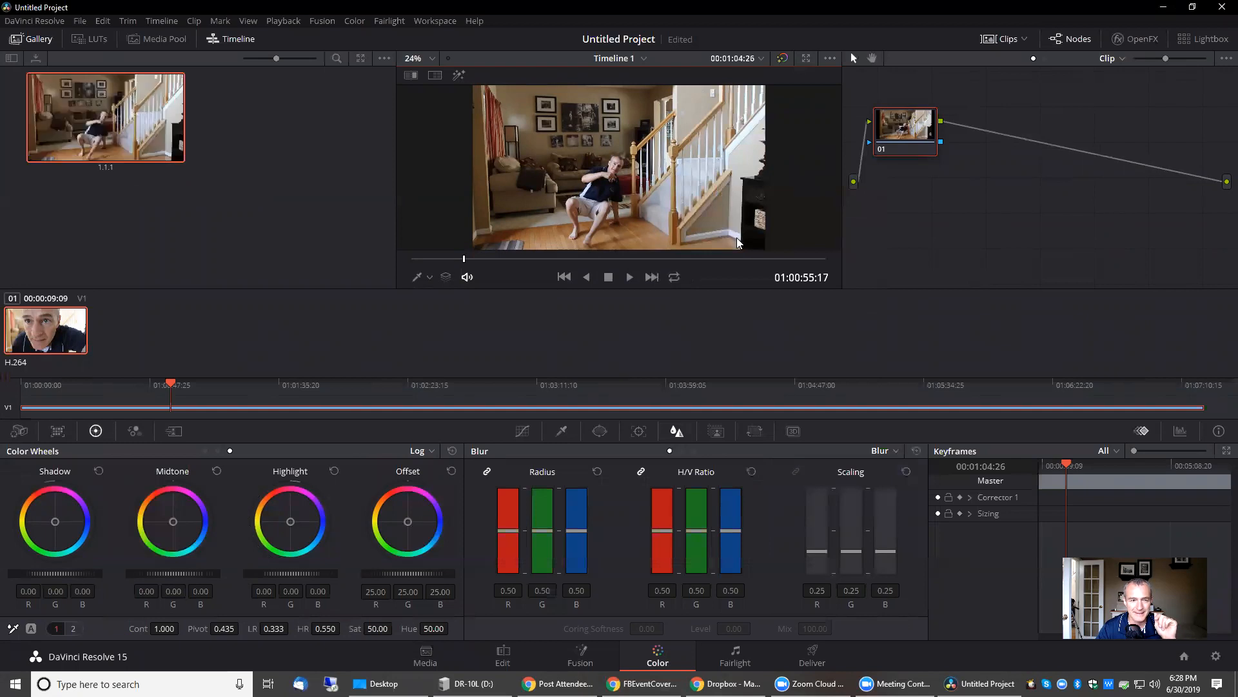
Step: Start exporting the grabbed still and choose Downloads > TKR Videos > 2019-06-30 Getting Up From The Floor as its destination folder
right_click(132, 113)
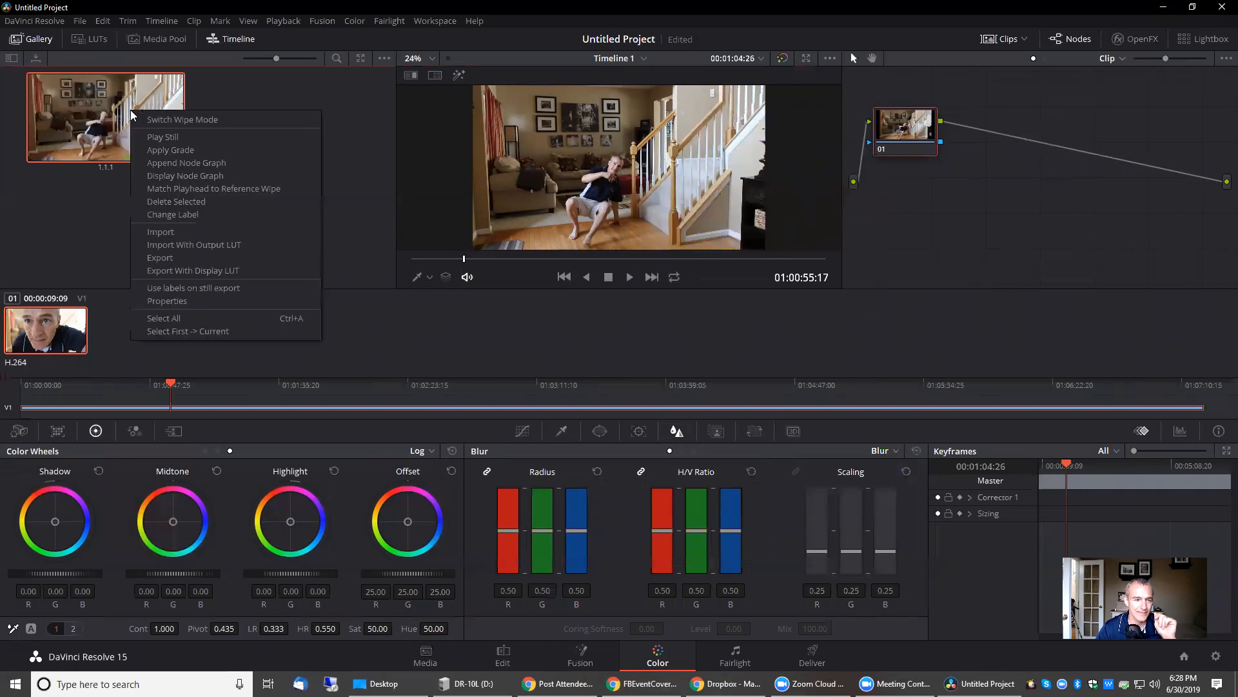
click(188, 262)
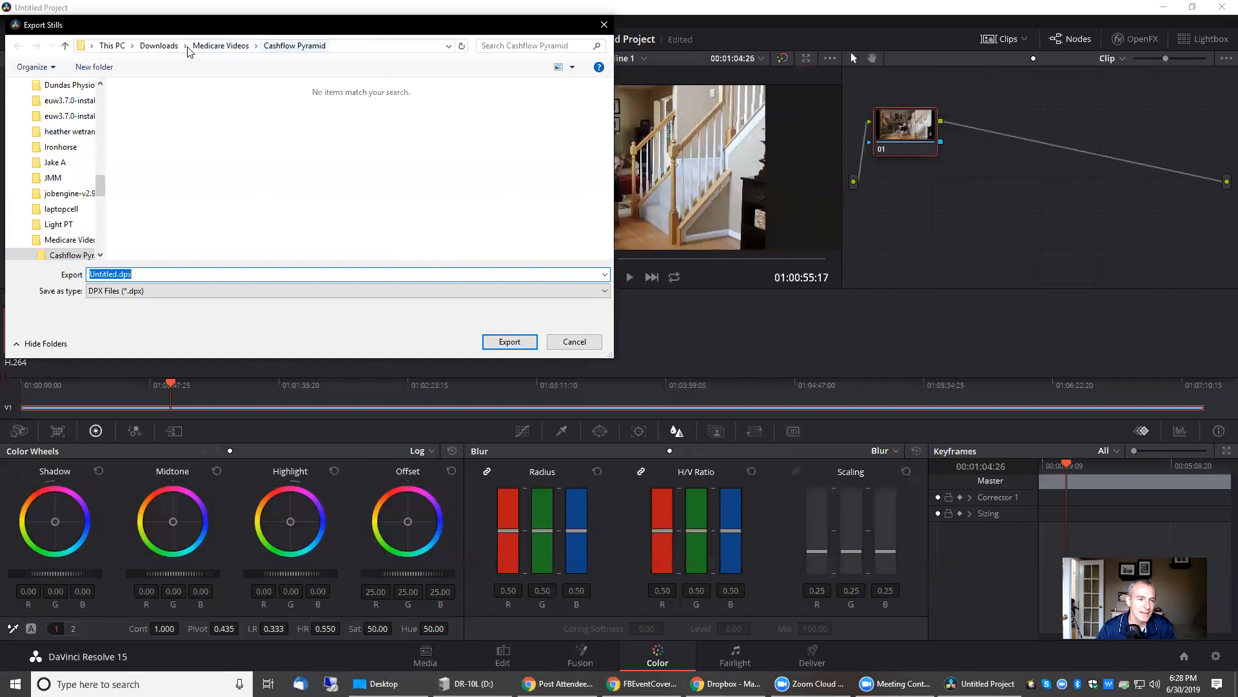
click(158, 46)
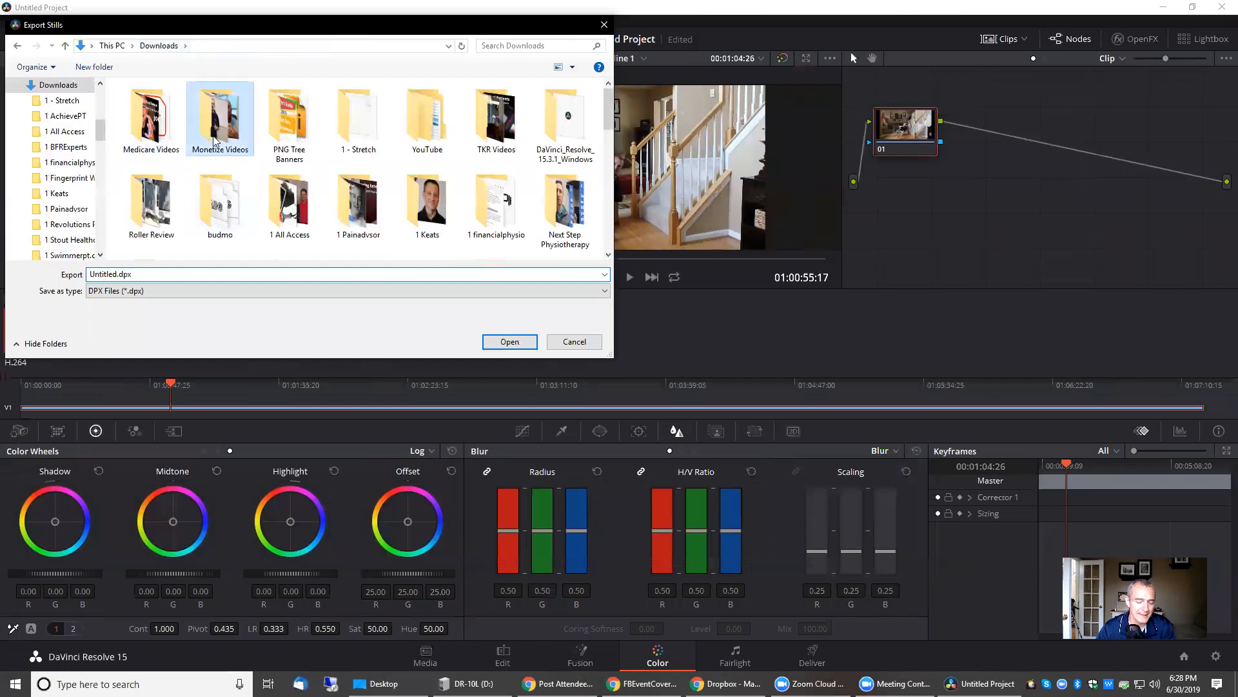
key(t)
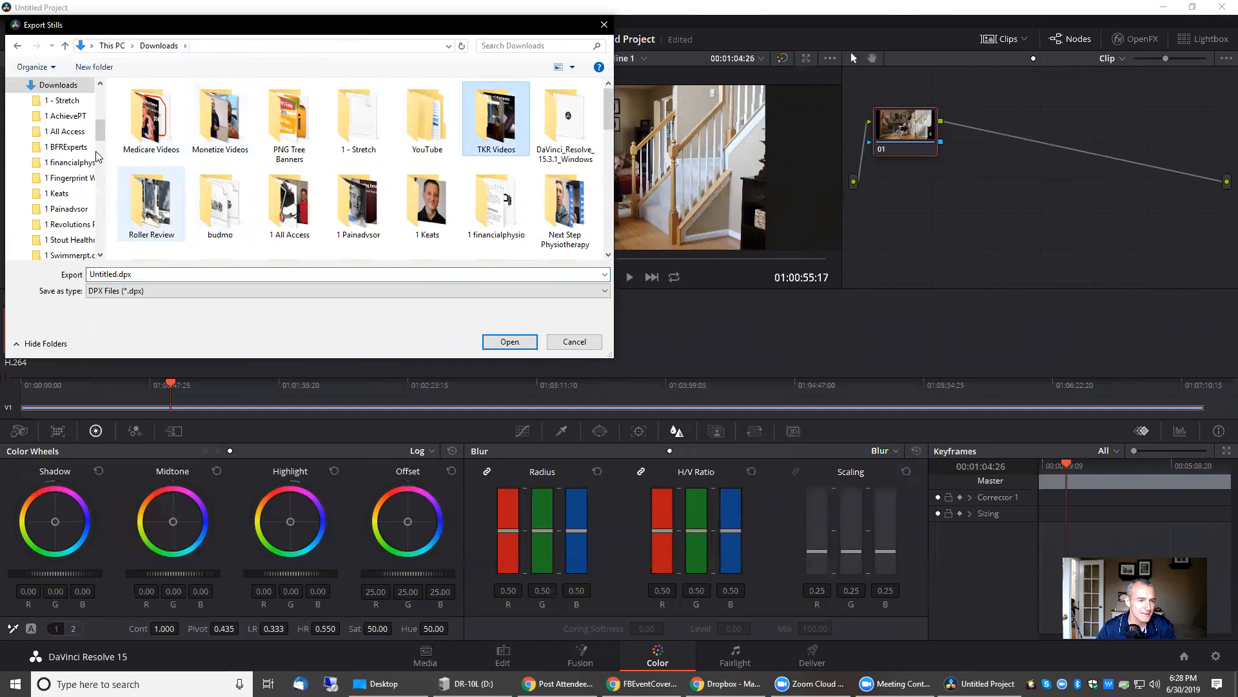
click(72, 147)
click(68, 254)
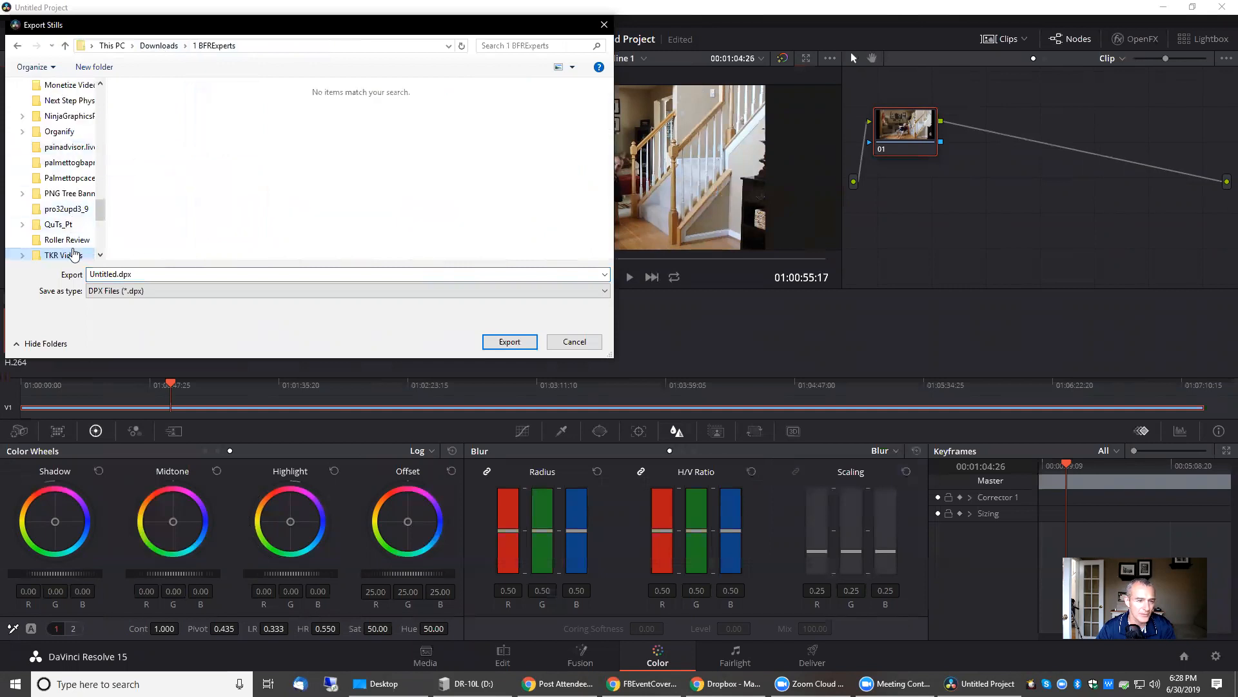
double_click(151, 114)
Step: Set the still's file type to PNG, name it Getting Up After A Fall and export it
click(129, 290)
click(132, 327)
click(100, 274)
text(Falling After)
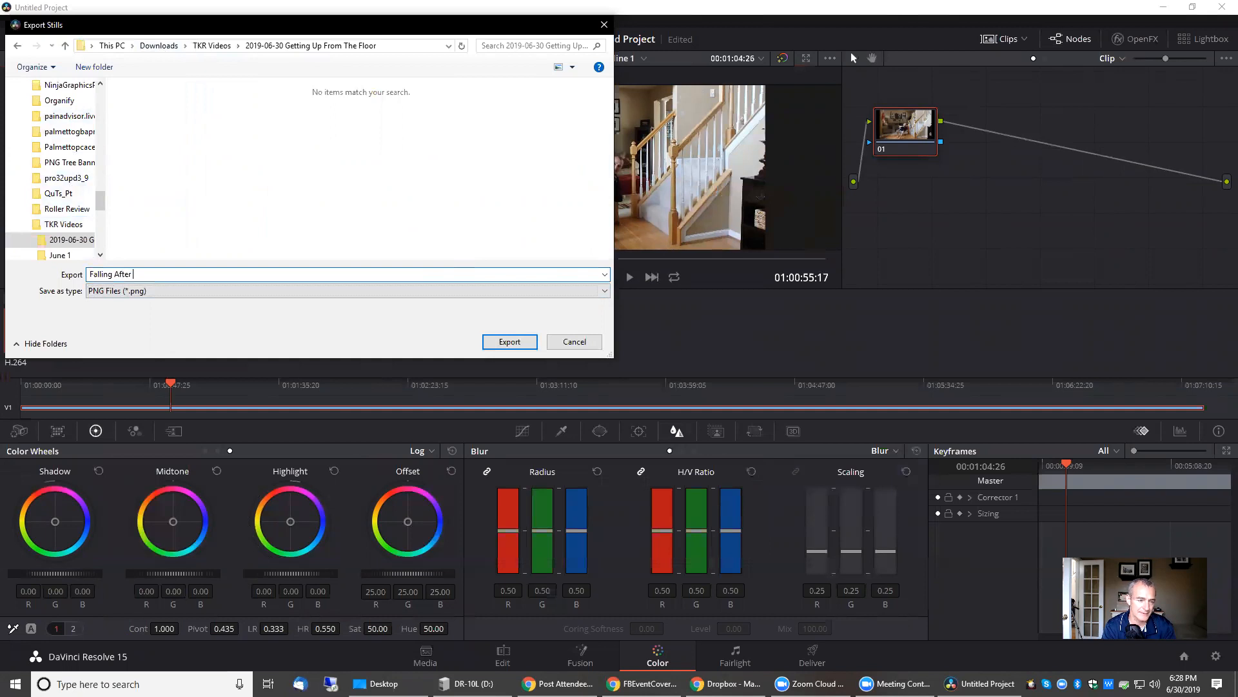
text(G)
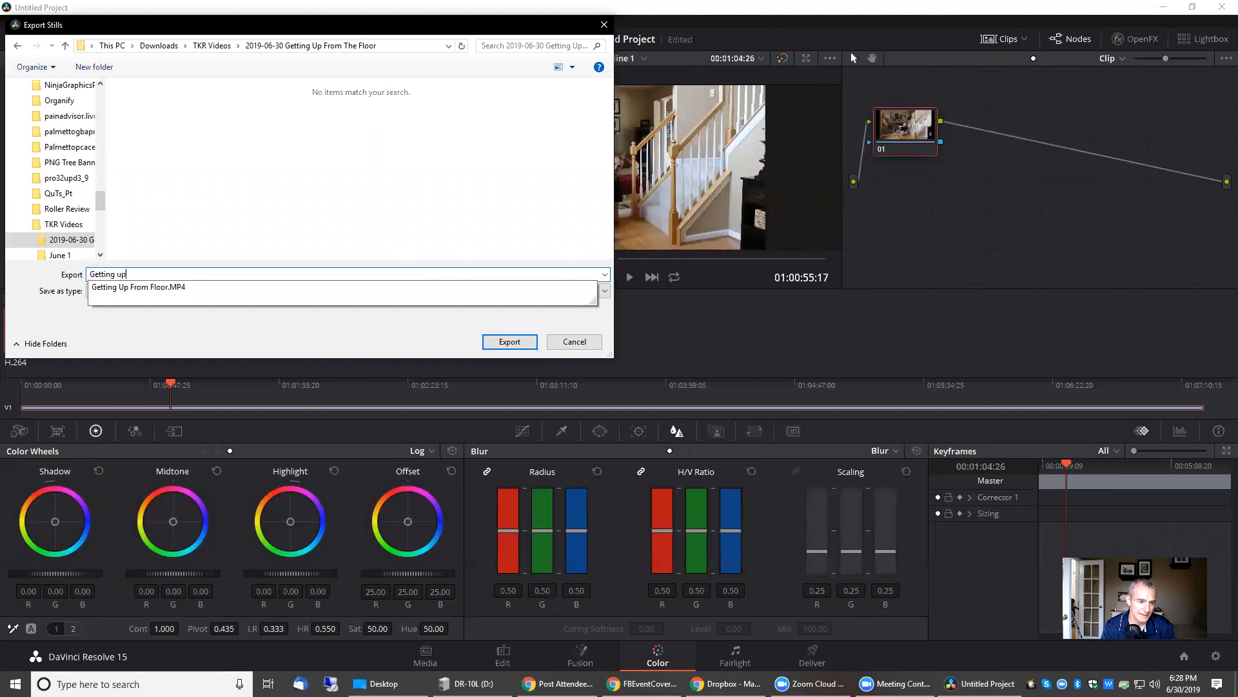
text(etting Up After A Fall)
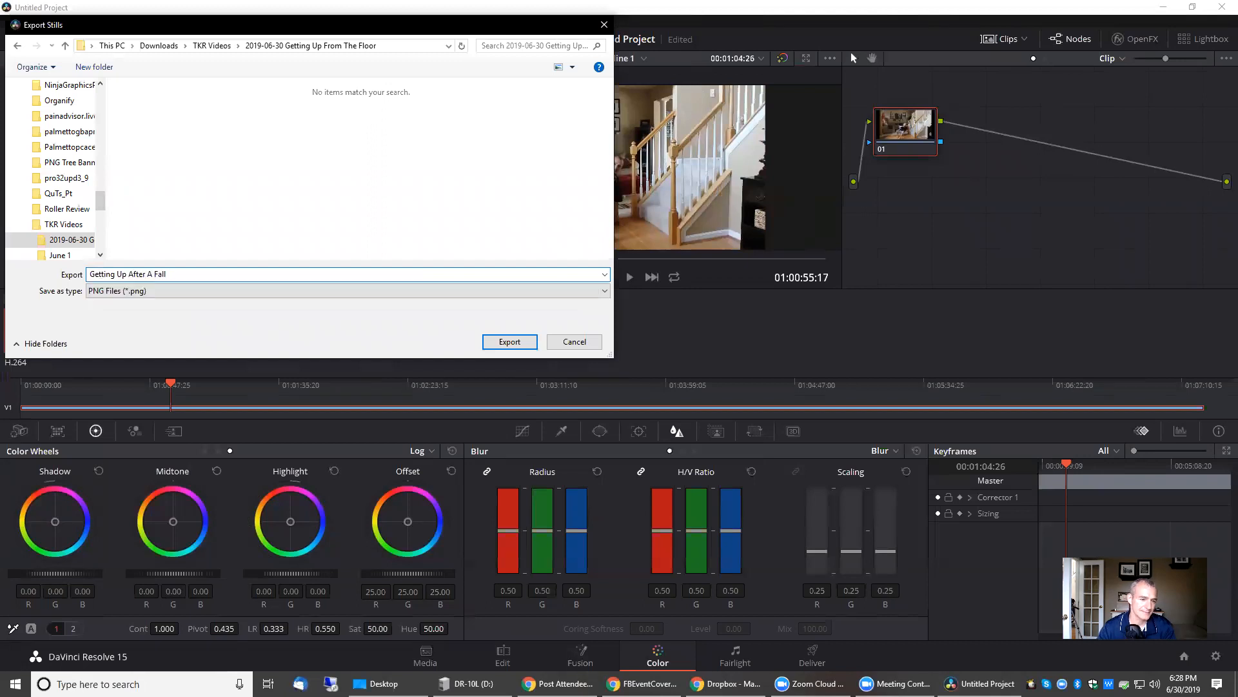
click(510, 341)
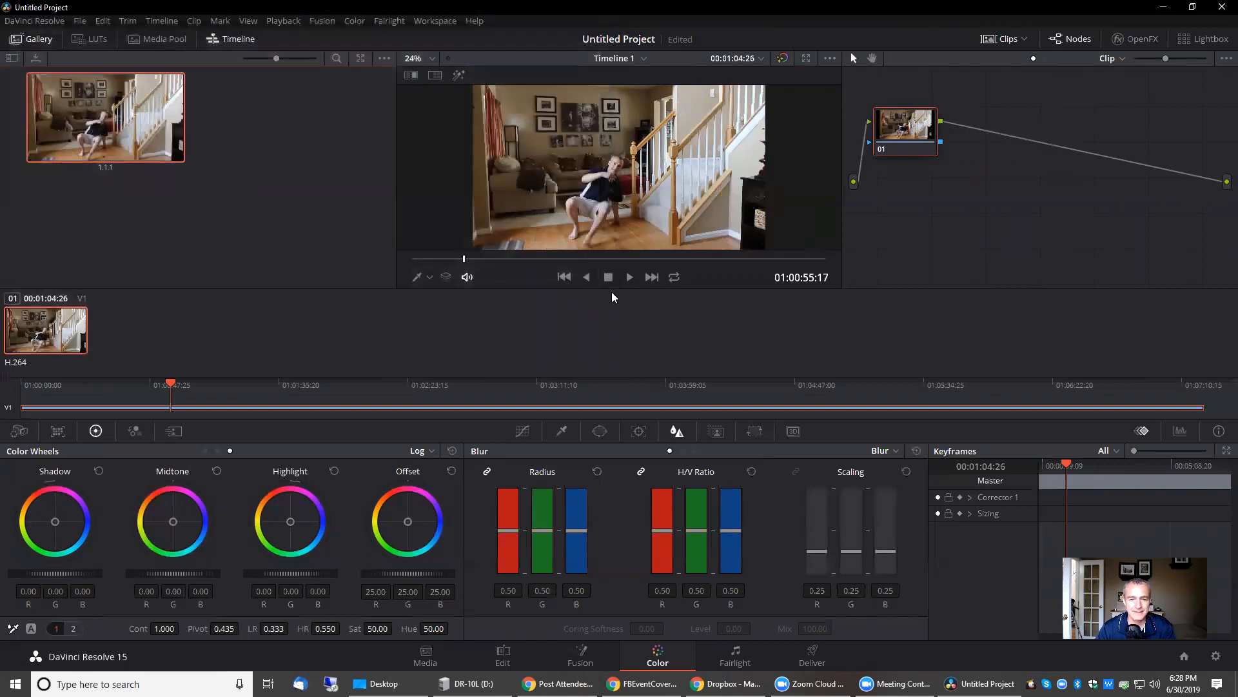
Step: Return to the Edit page, fit the whole clip in the timeline view and play parts of it to review the footage
click(503, 654)
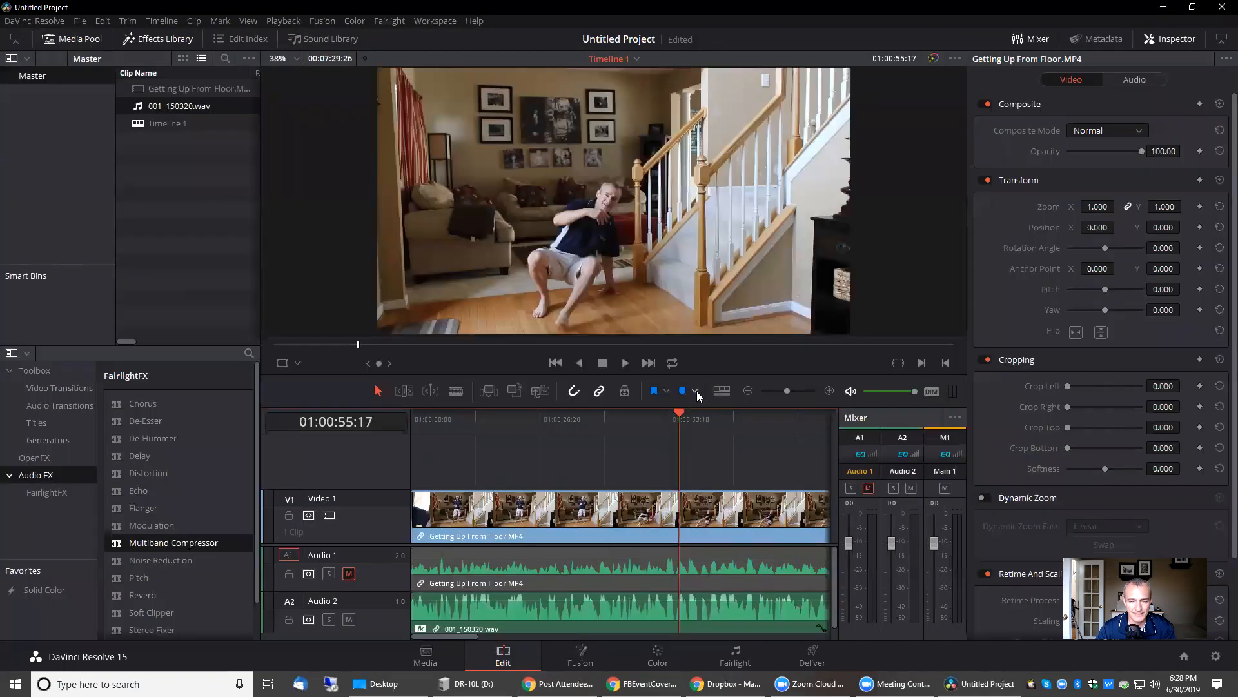
click(747, 391)
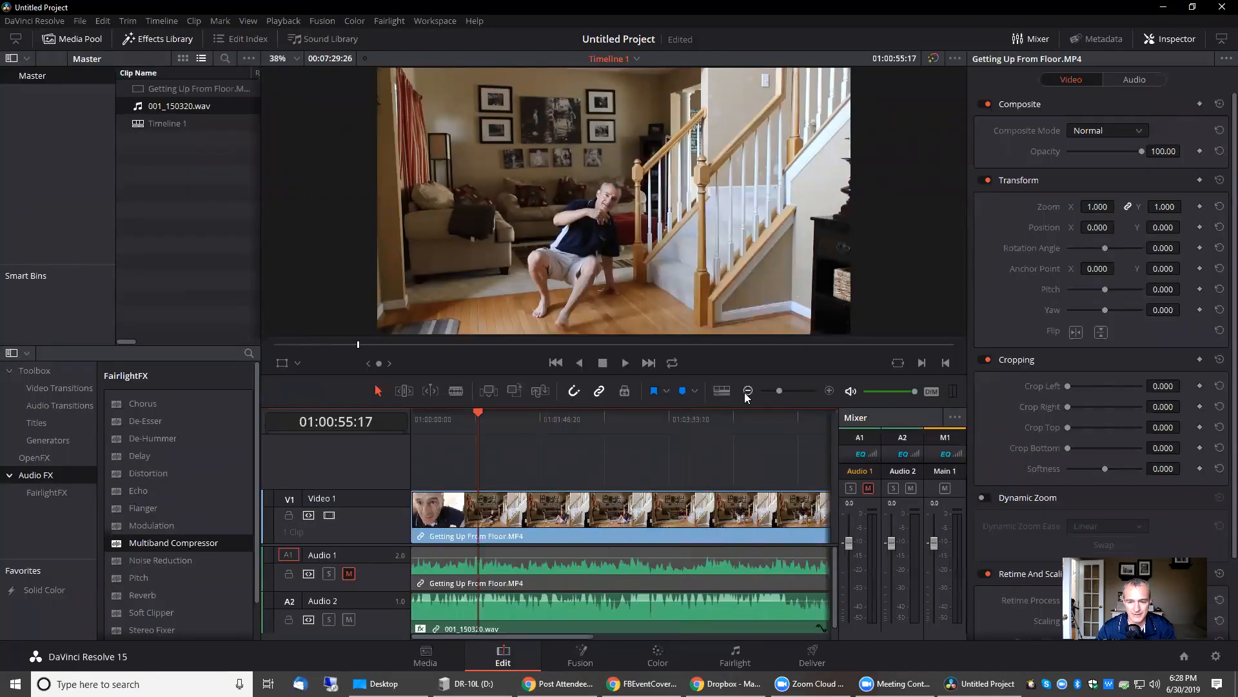
click(747, 390)
drag(431, 418, 513, 416)
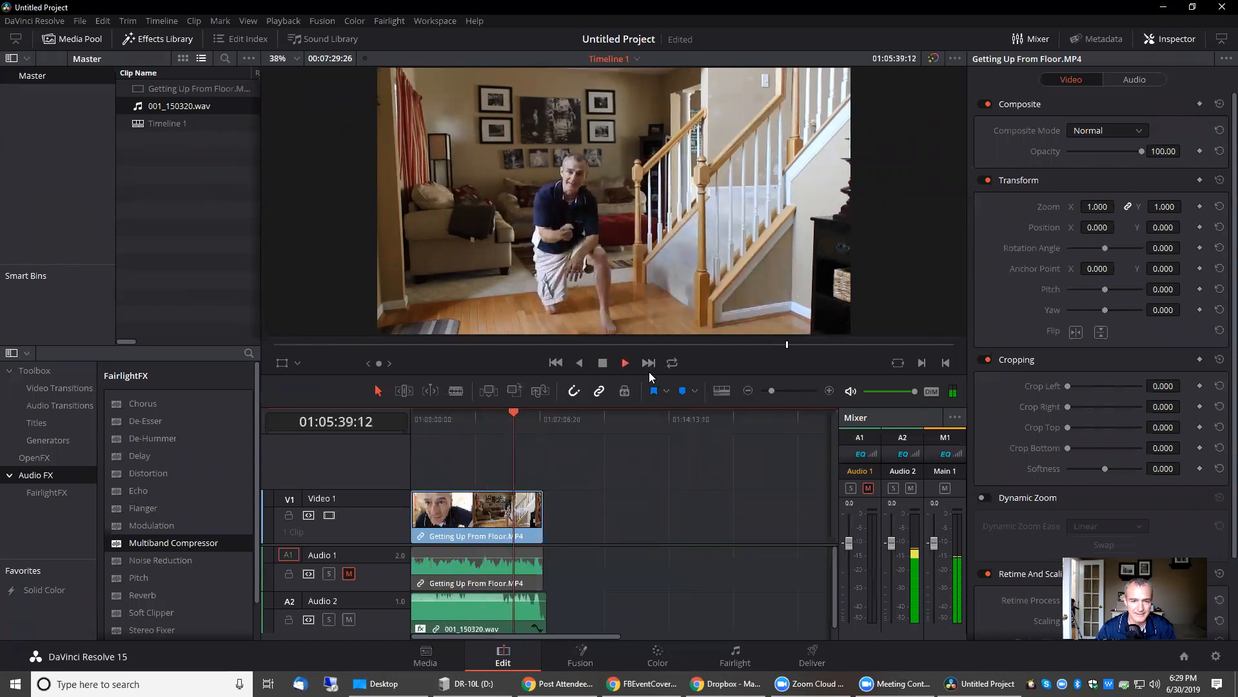
drag(512, 414, 436, 421)
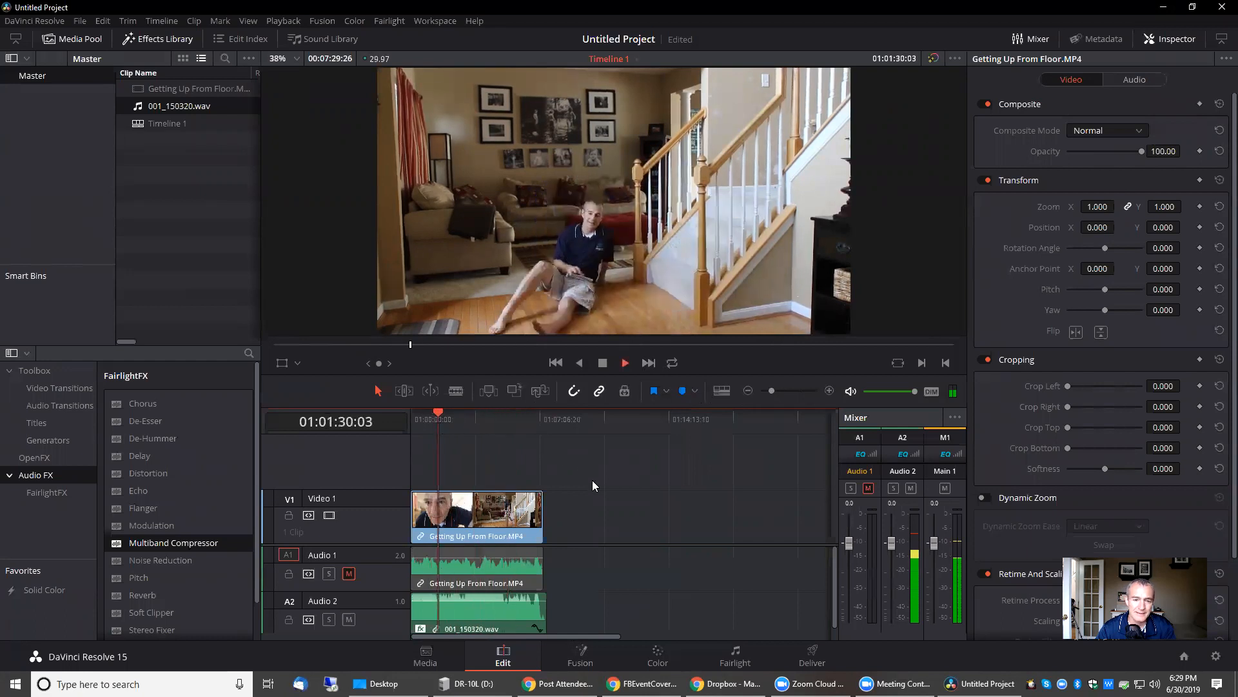
key(space)
key(space)
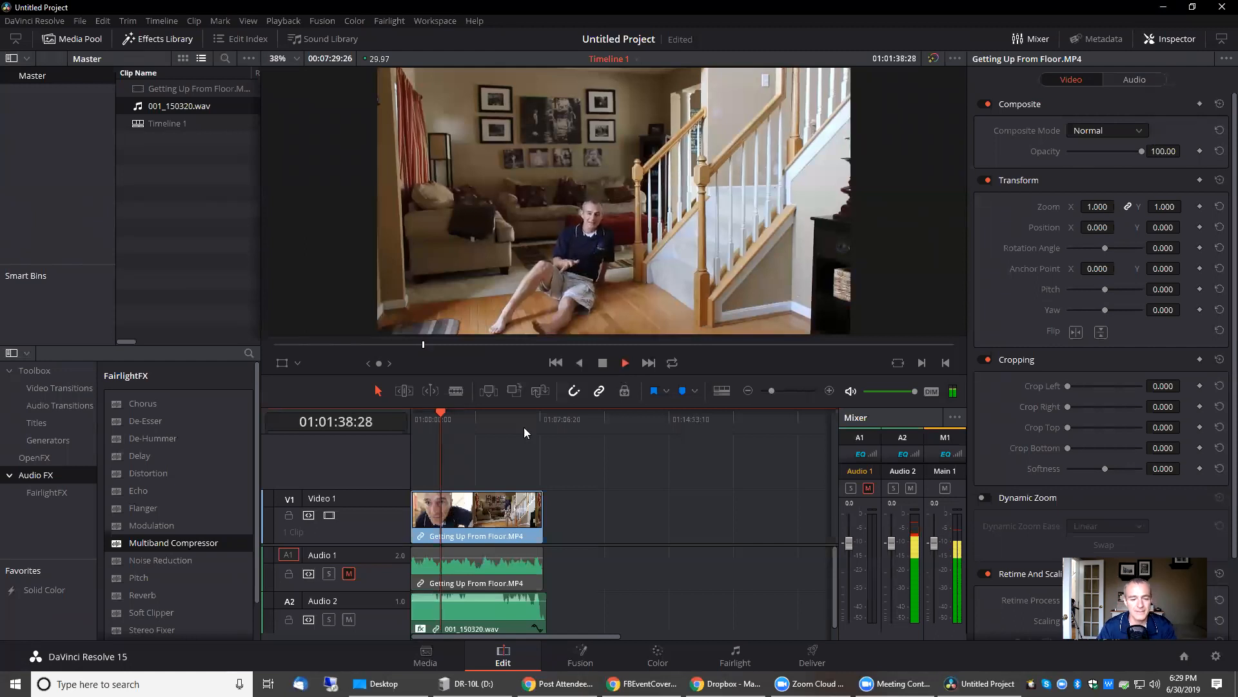
Step: Set the playhead at 01:03:15:13 and add Zoom and Position keyframes to the Getting Up From Floor.MP4 video clip
drag(438, 414, 467, 411)
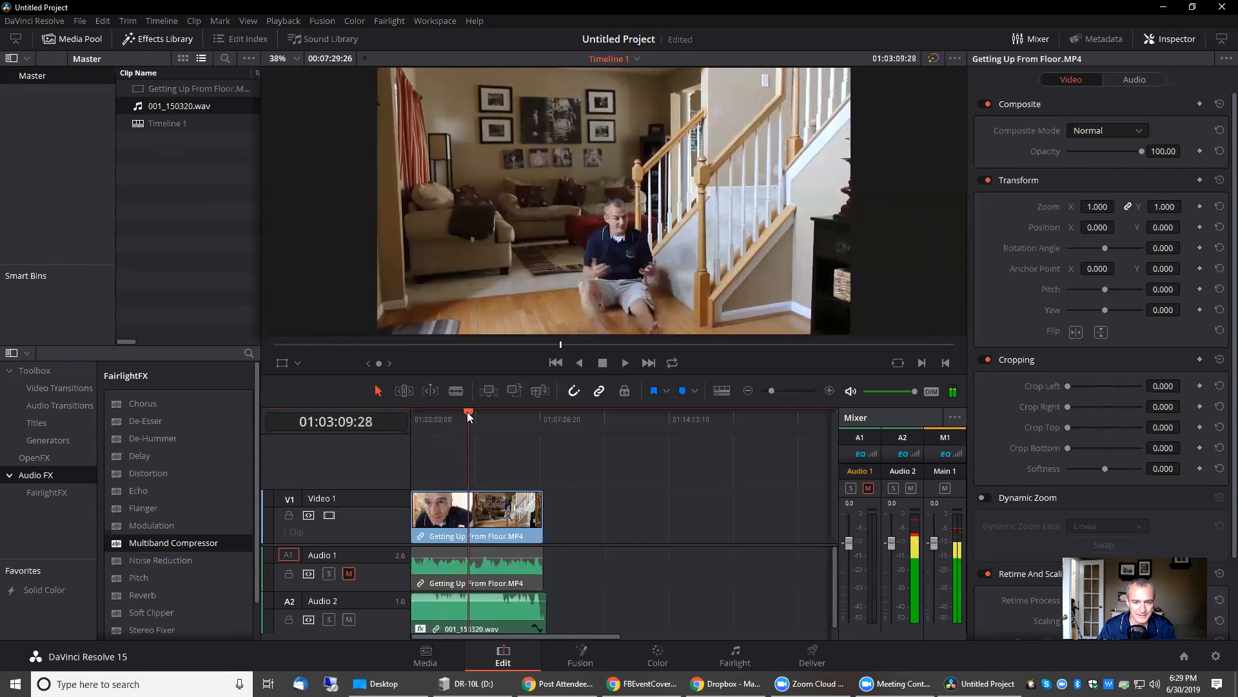
key(space)
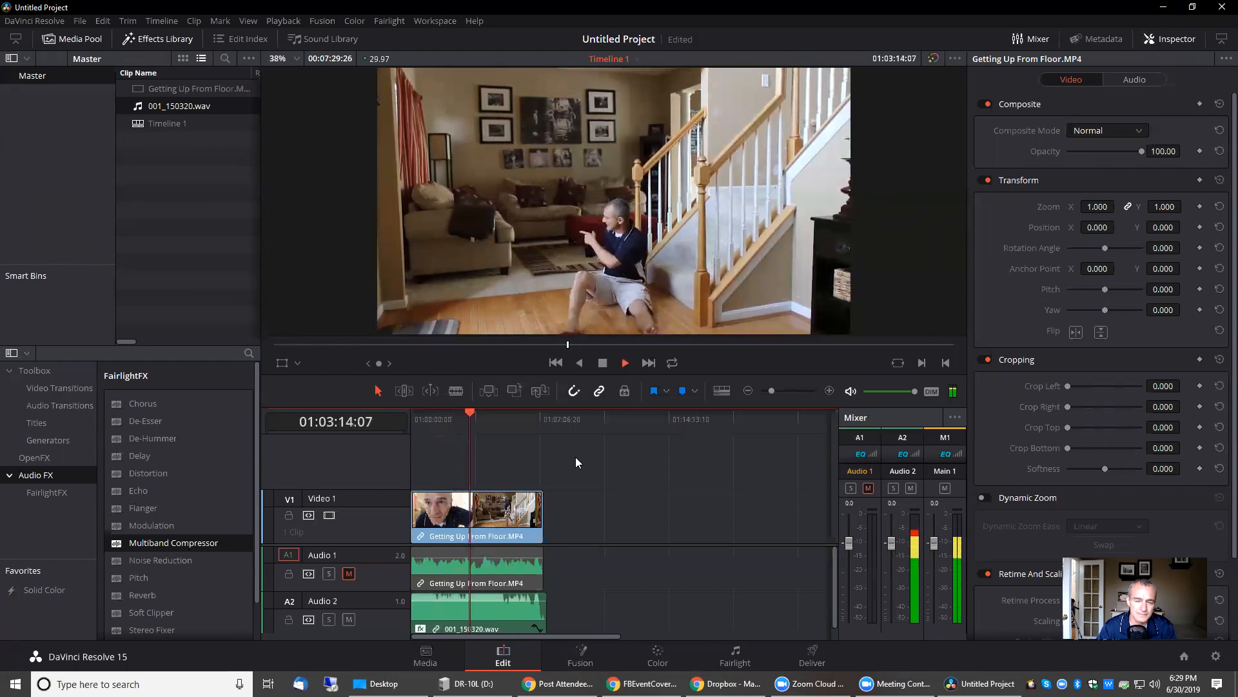
key(space)
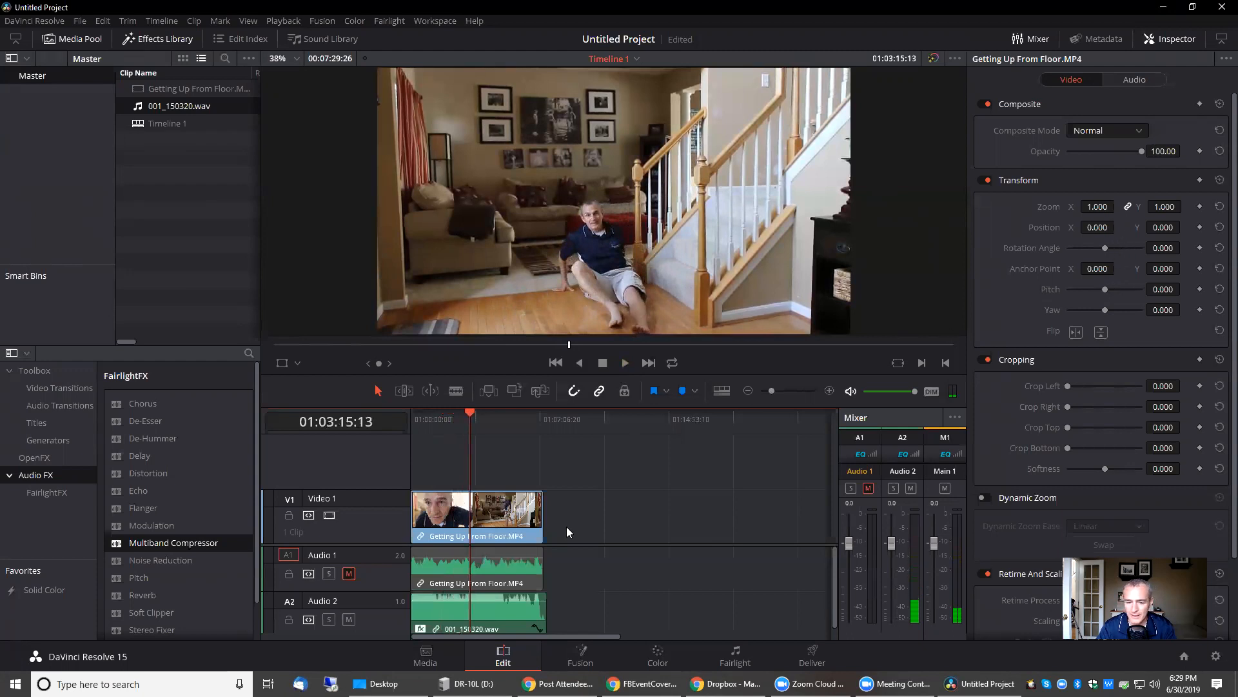
click(533, 515)
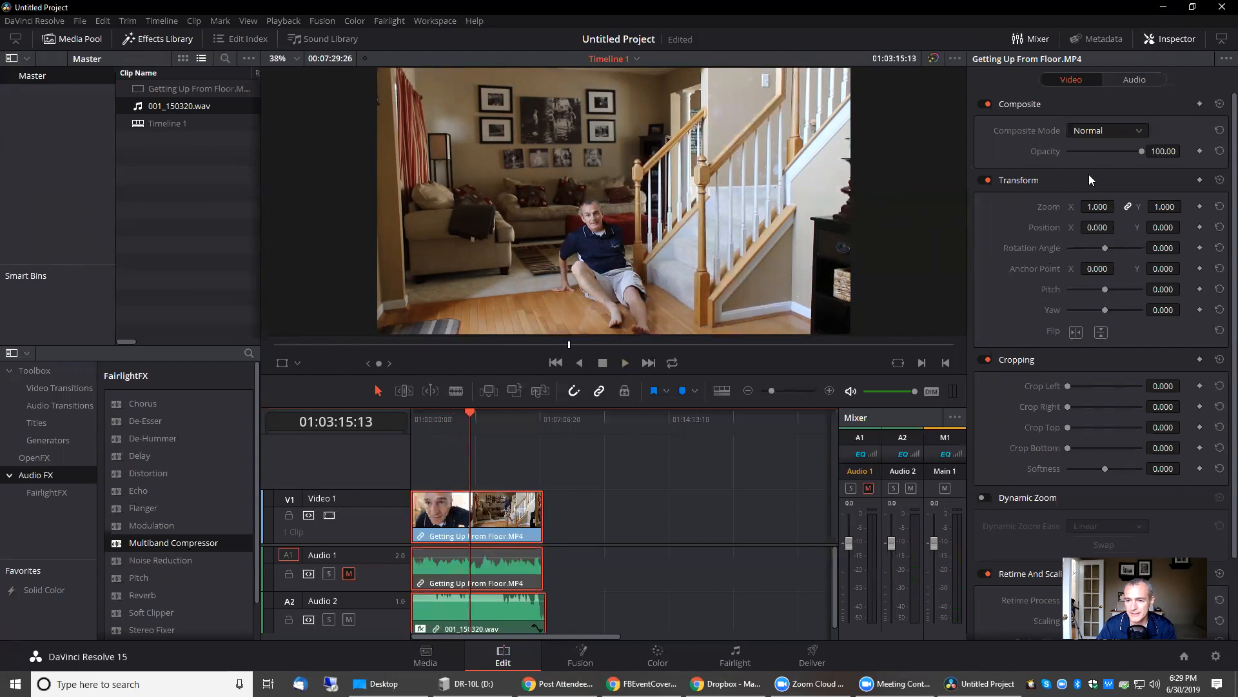
click(1200, 206)
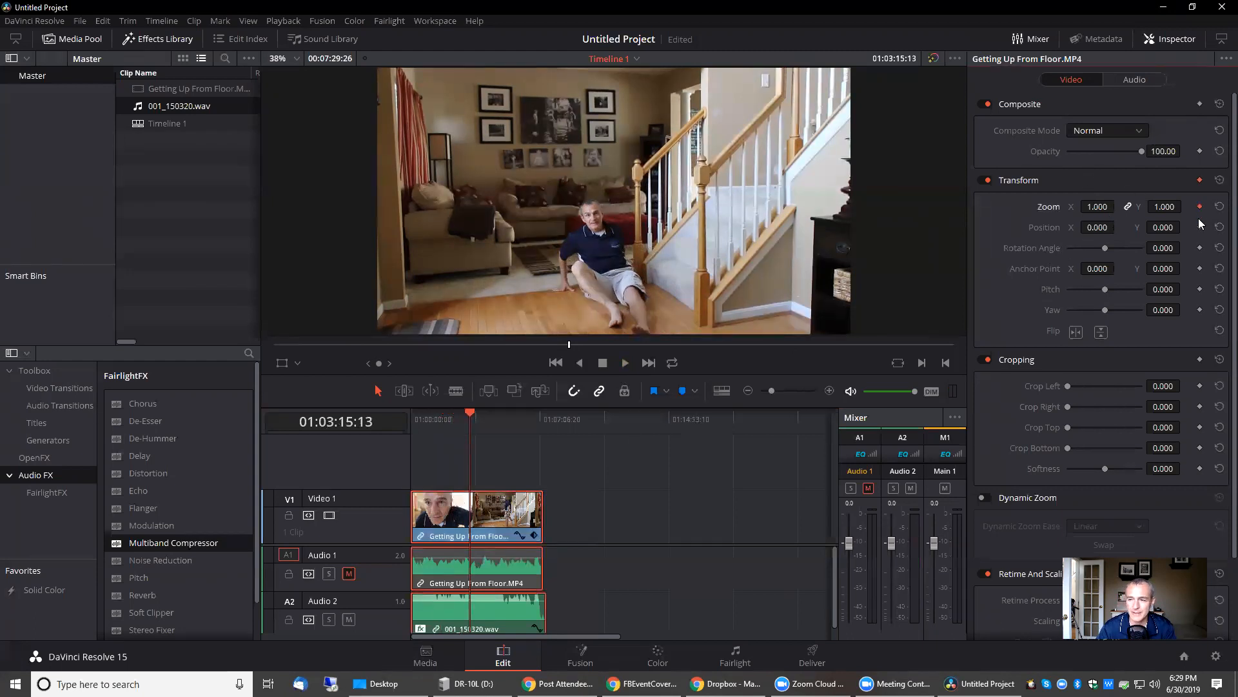
click(1200, 227)
Step: Advance one frame to 01:03:15:14 and set the video's Zoom to 1.860 and its Position Y to 96.000
key(Right)
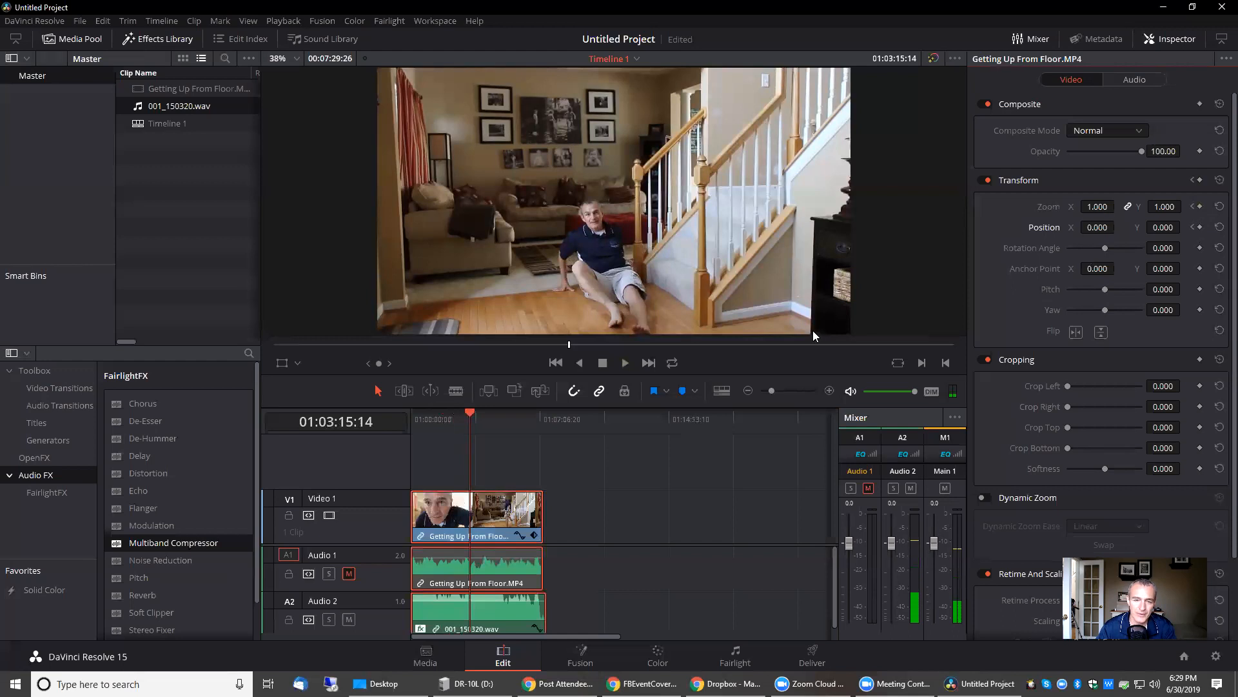
mouse_move(1097, 206)
mouse_down()
mouse_move(1154, 206)
mouse_move(1094, 207)
mouse_up()
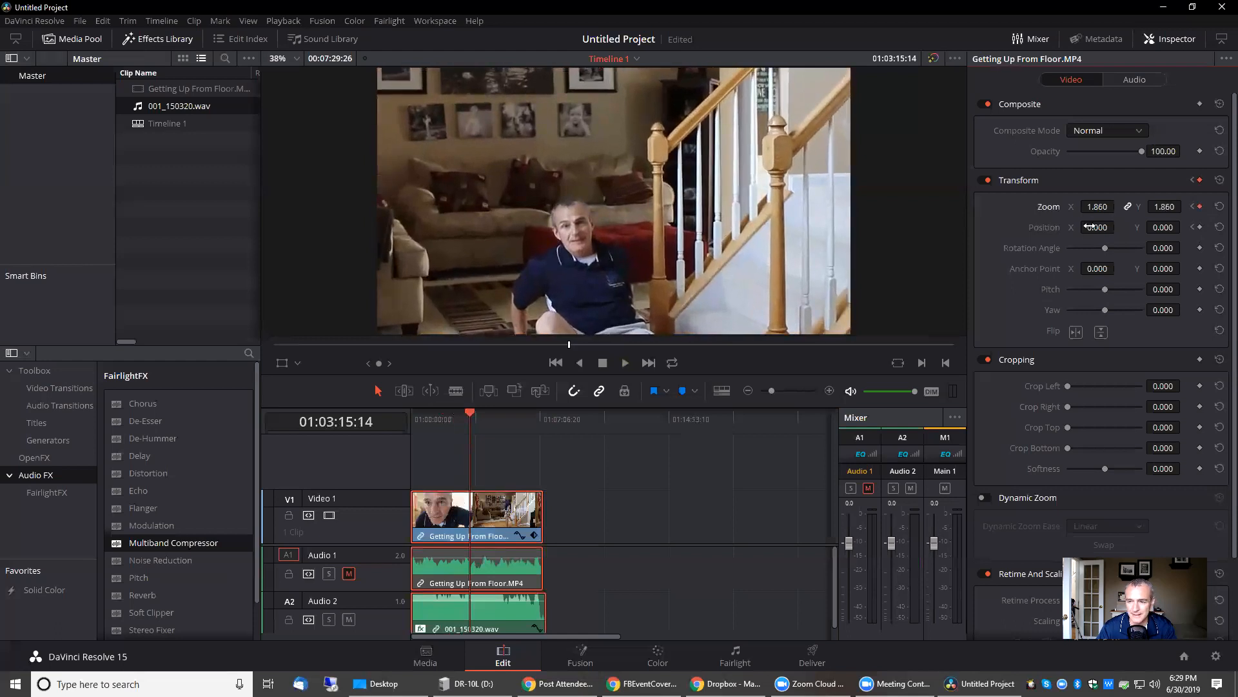
drag(1167, 227, 1196, 226)
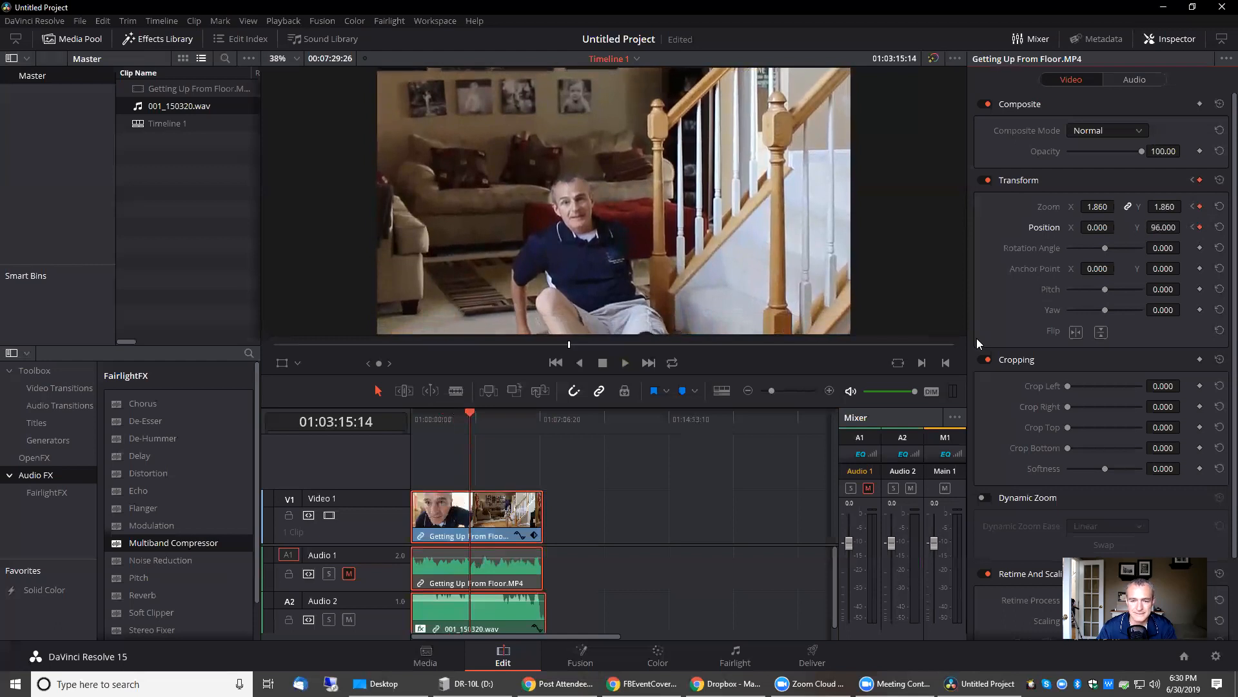
Step: Play the zoomed section, set the playhead at 01:04:01:15 and add keyframes holding the current Zoom and Position
key(space)
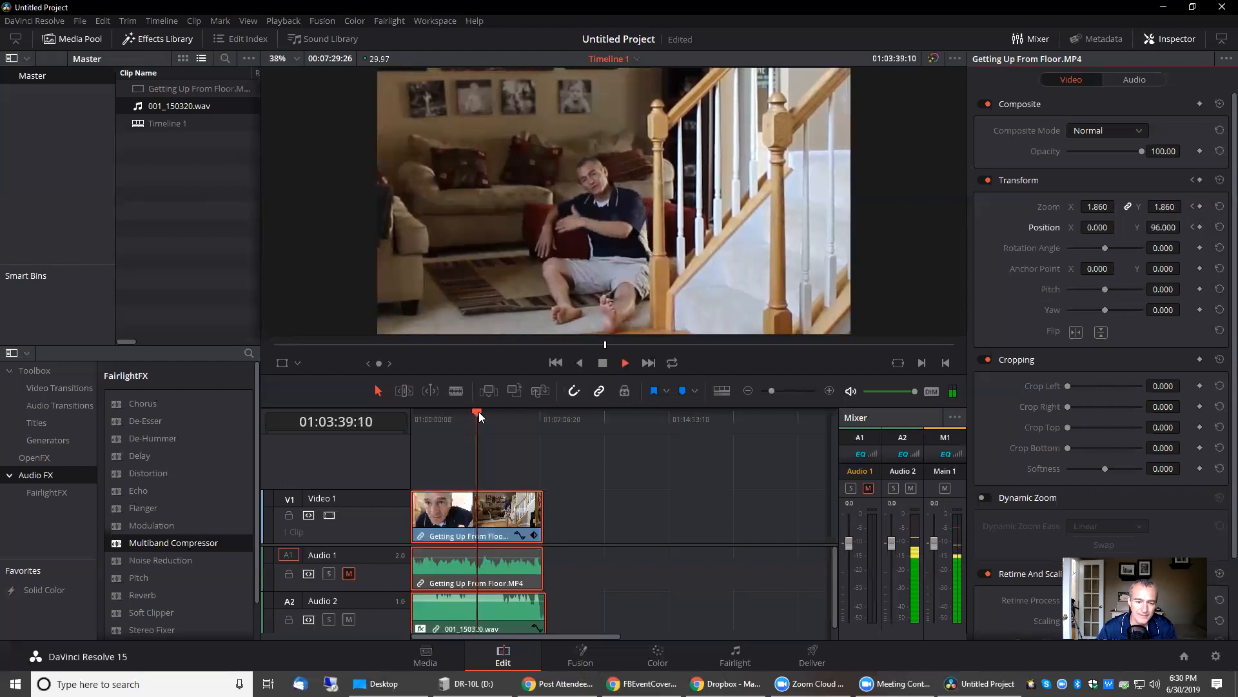
drag(478, 413, 483, 411)
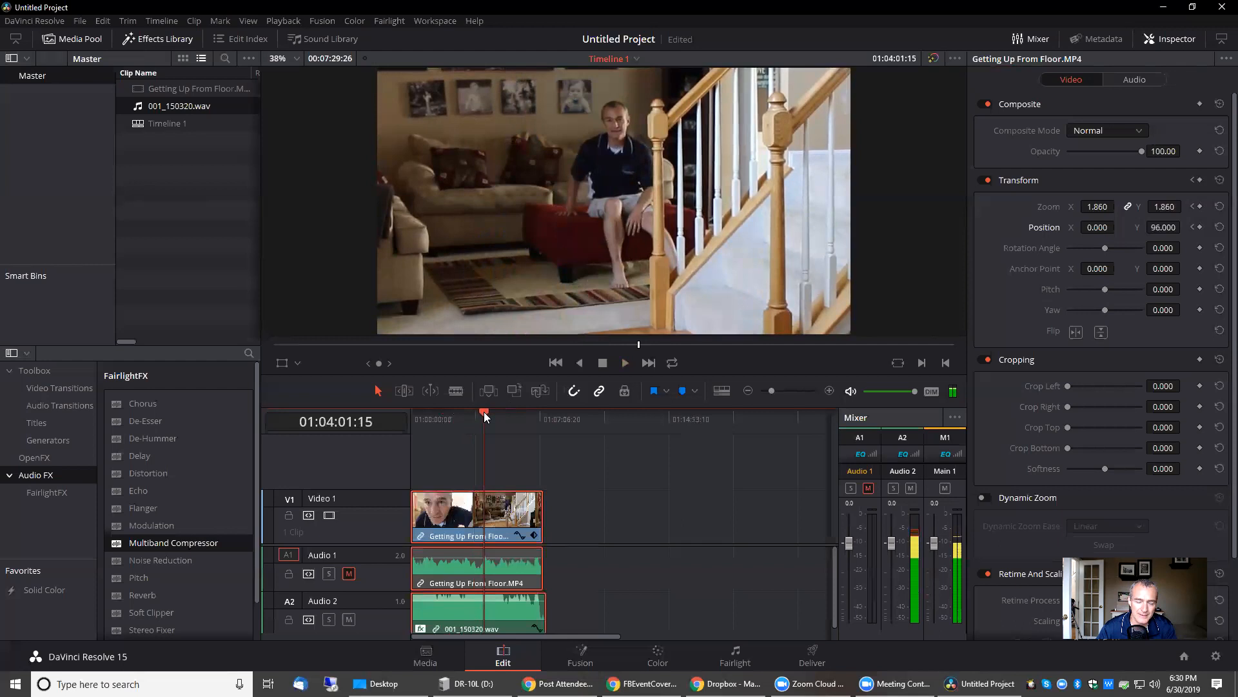
click(1200, 207)
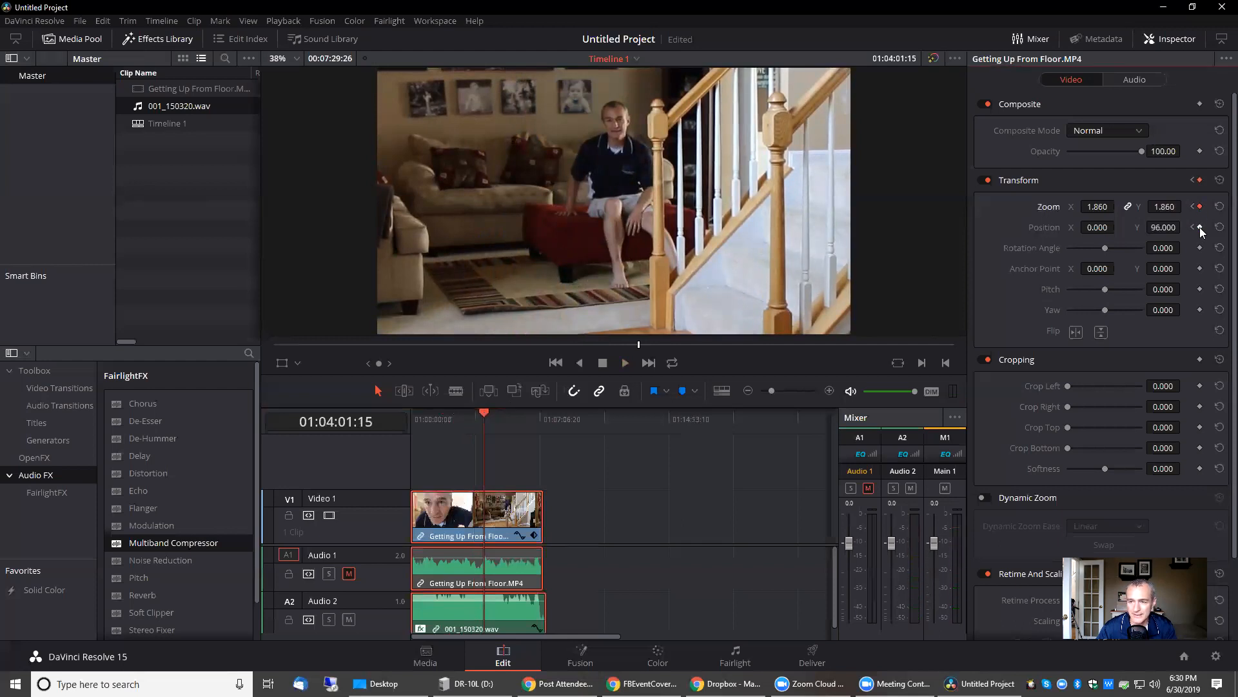
Step: Advance one frame to 01:04:01:16 and set the video's Zoom to 1.000 and its Position Y to 0.000
key(Right)
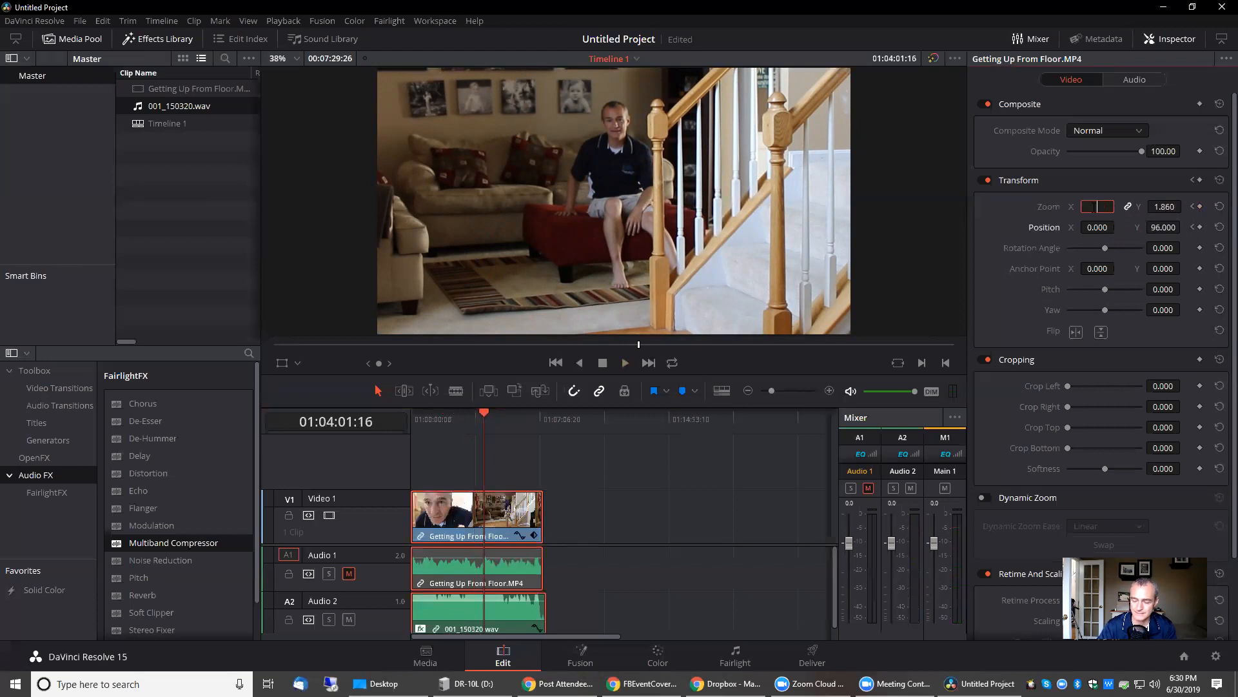
key(Return)
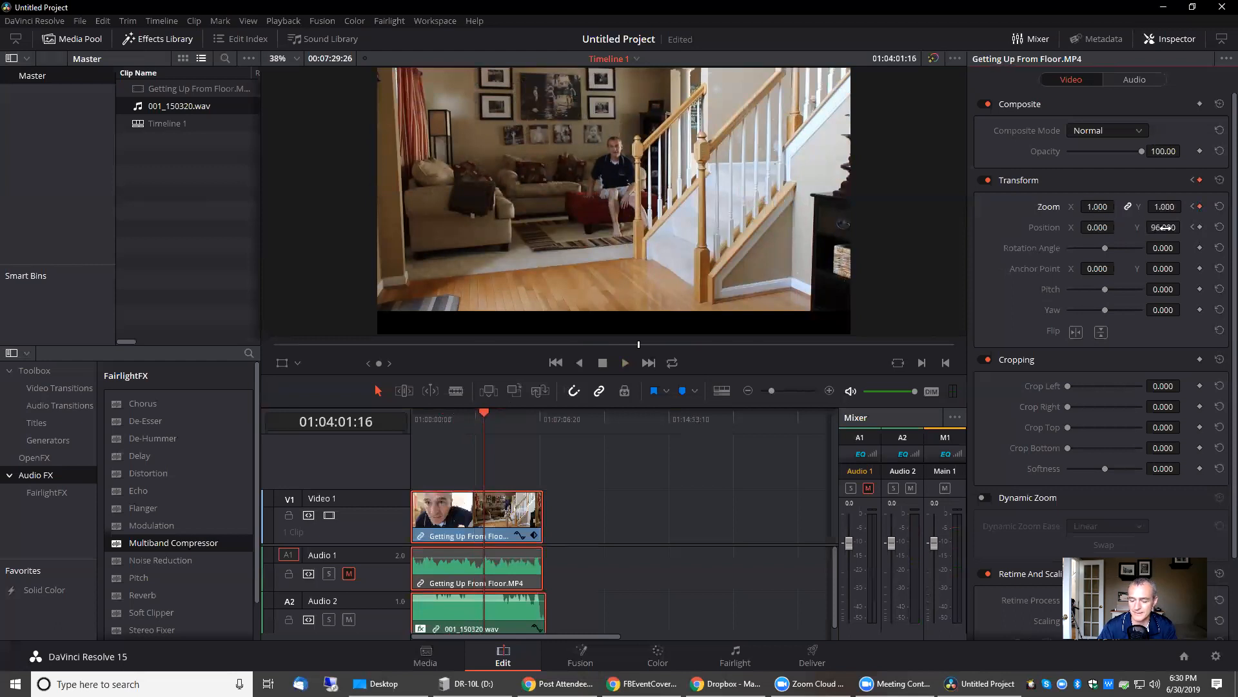
double_click(1168, 228)
text(1)
text(0)
key(Return)
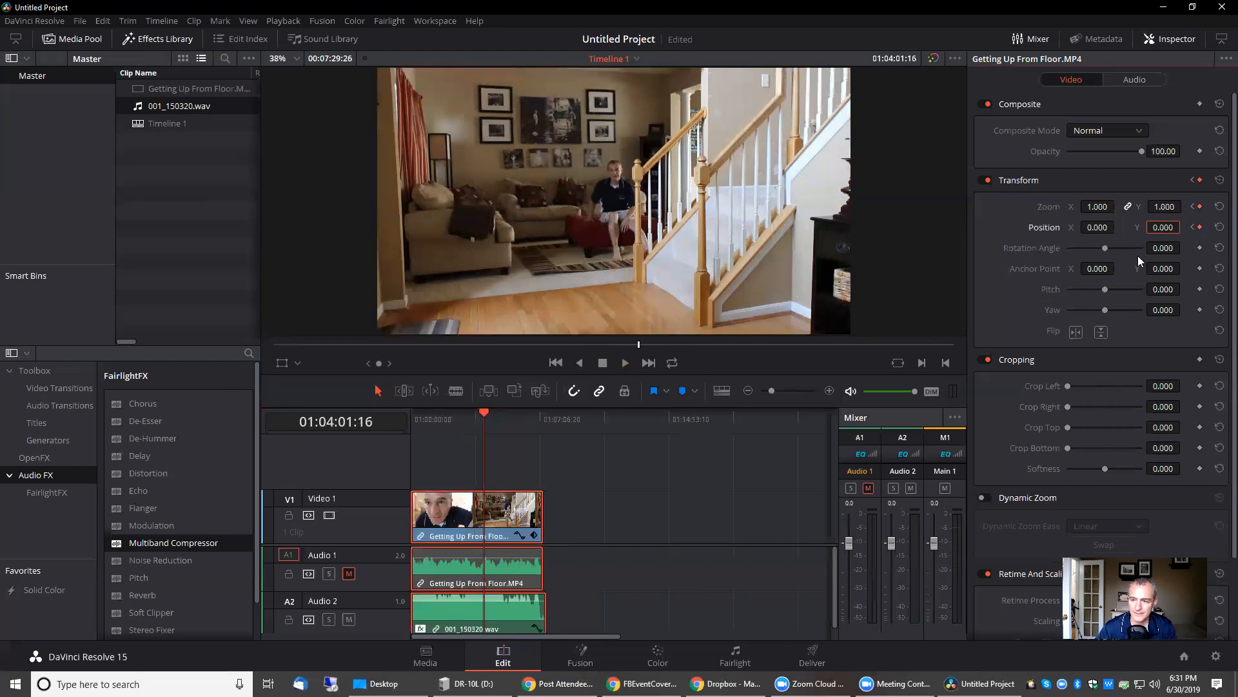
Step: Play backward and forward across the zoom-out point near 01:04:01 to check the keyframed change
click(623, 366)
click(601, 363)
click(580, 362)
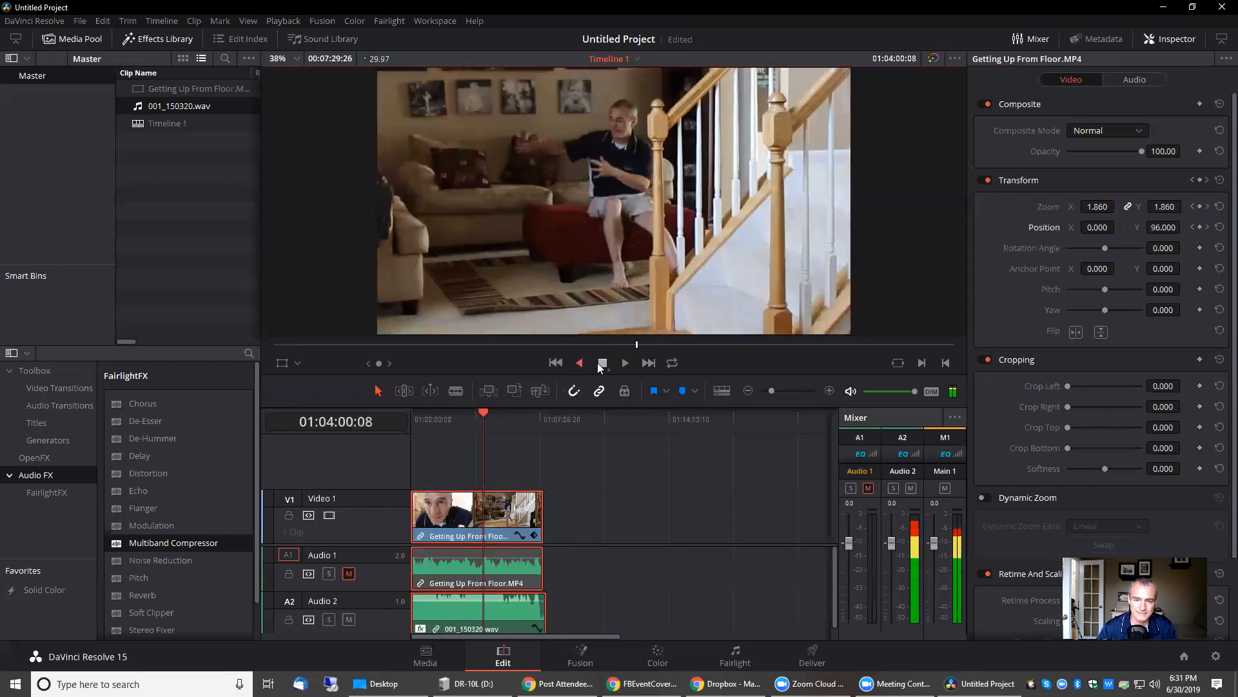
click(626, 364)
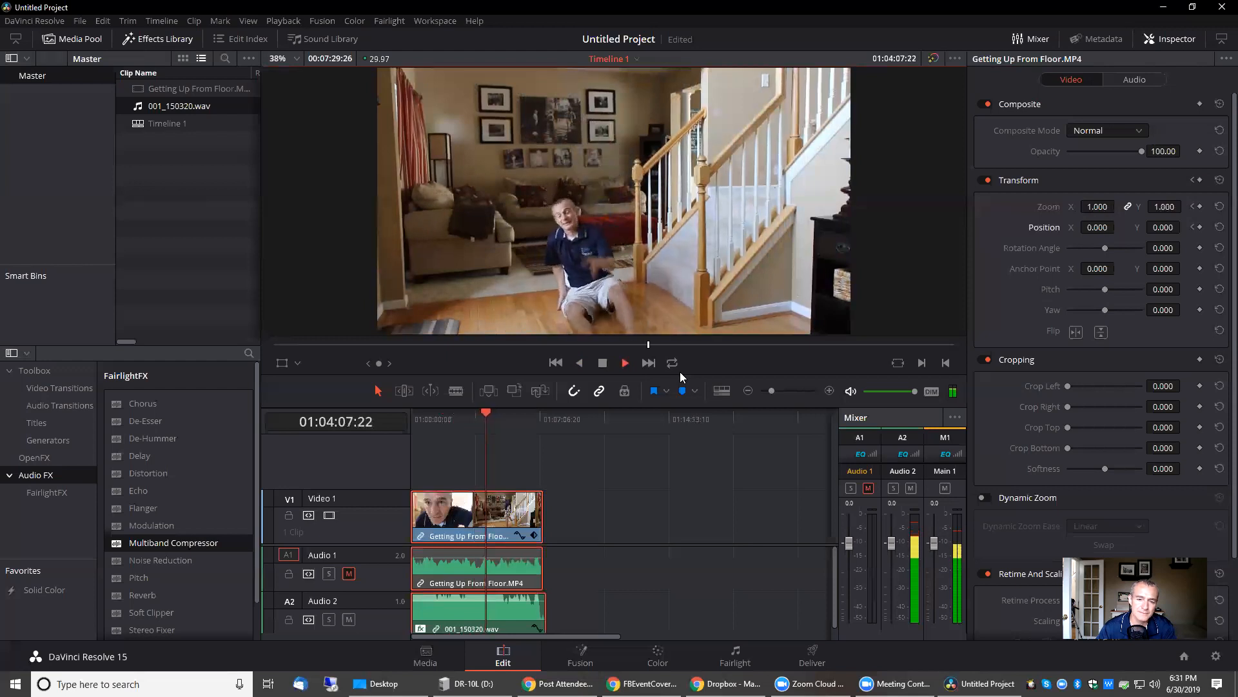
Step: Set the playhead at 01:07:10:22 and trim the end of the video clip and its camera audio to that point
click(482, 410)
drag(483, 411, 534, 416)
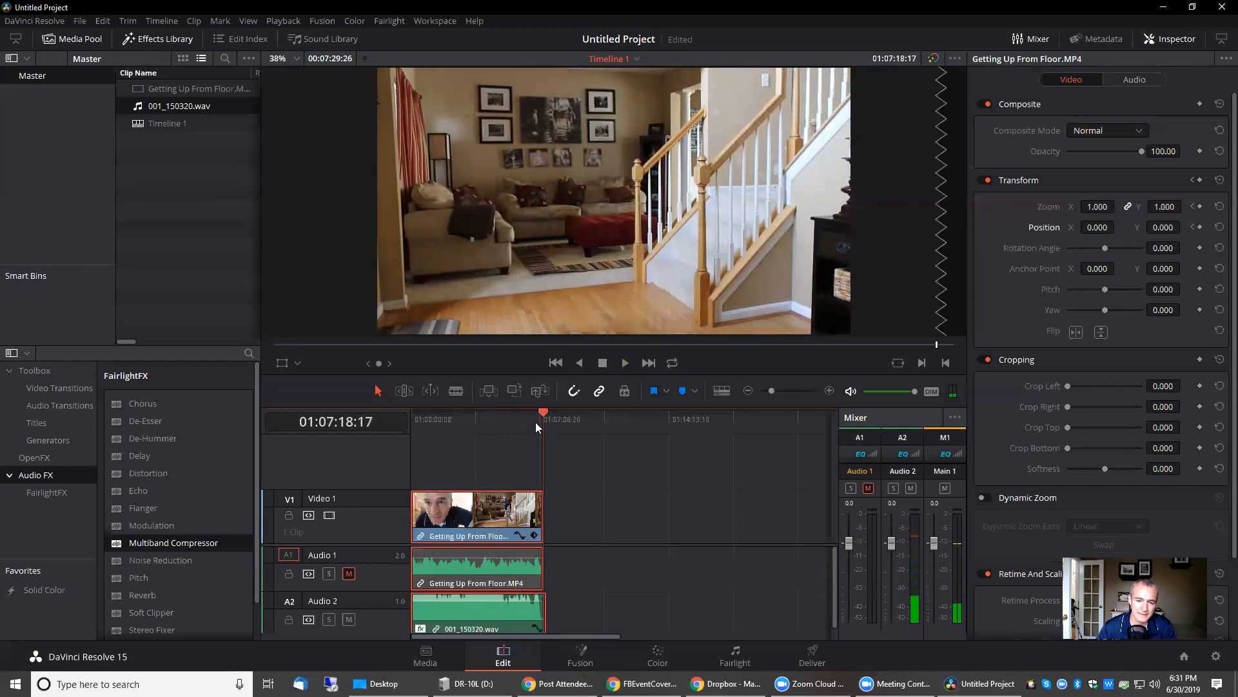
click(829, 391)
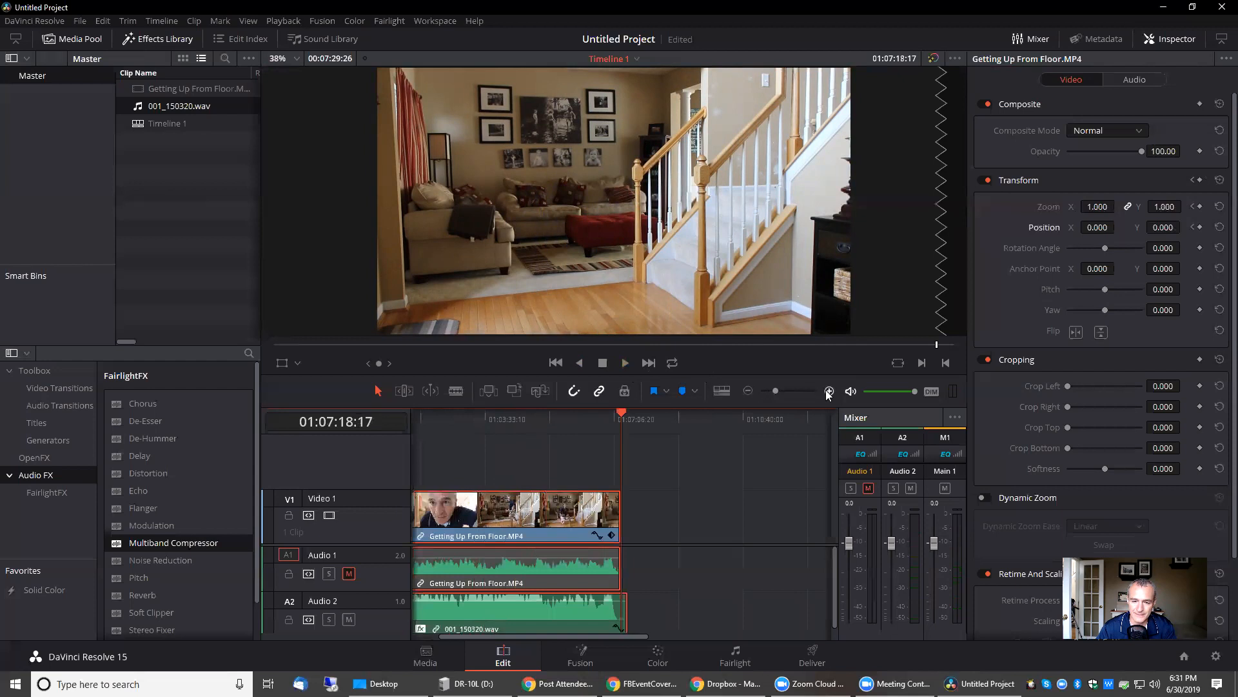
drag(618, 413, 468, 413)
key(space)
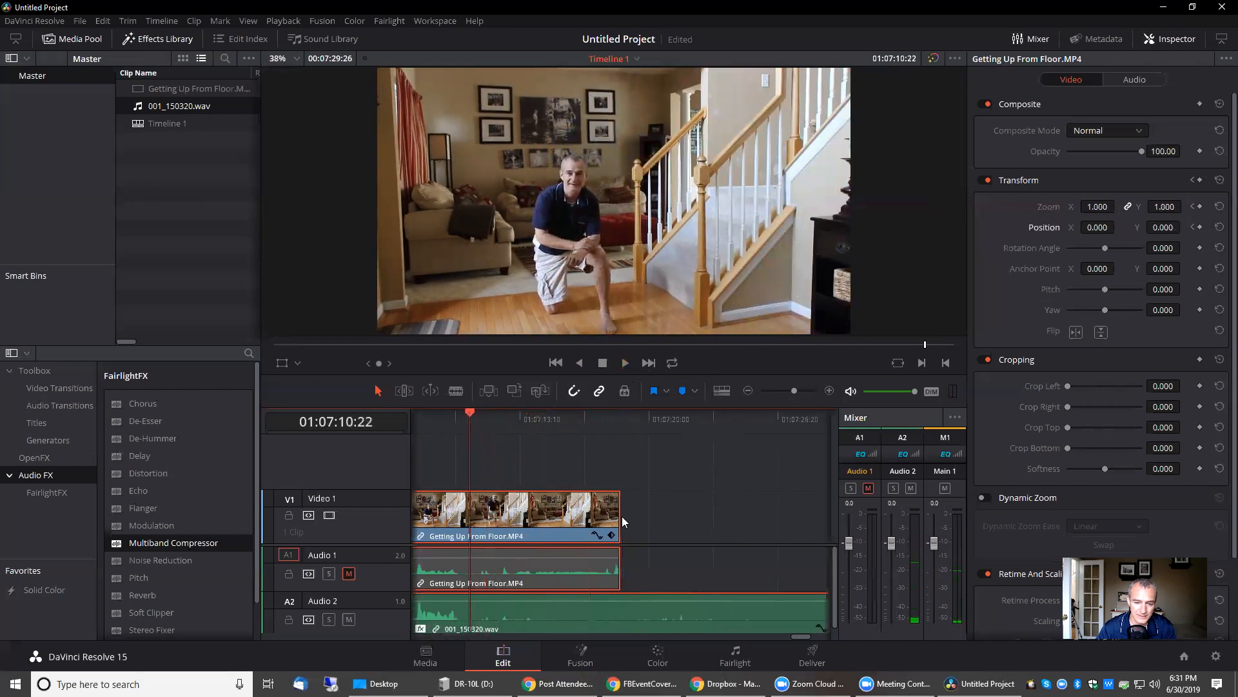
drag(617, 514, 469, 520)
Step: Split the 001_150320.wav clip on Audio 2 at 01:07:10:22 and delete the part after the cut
key(b)
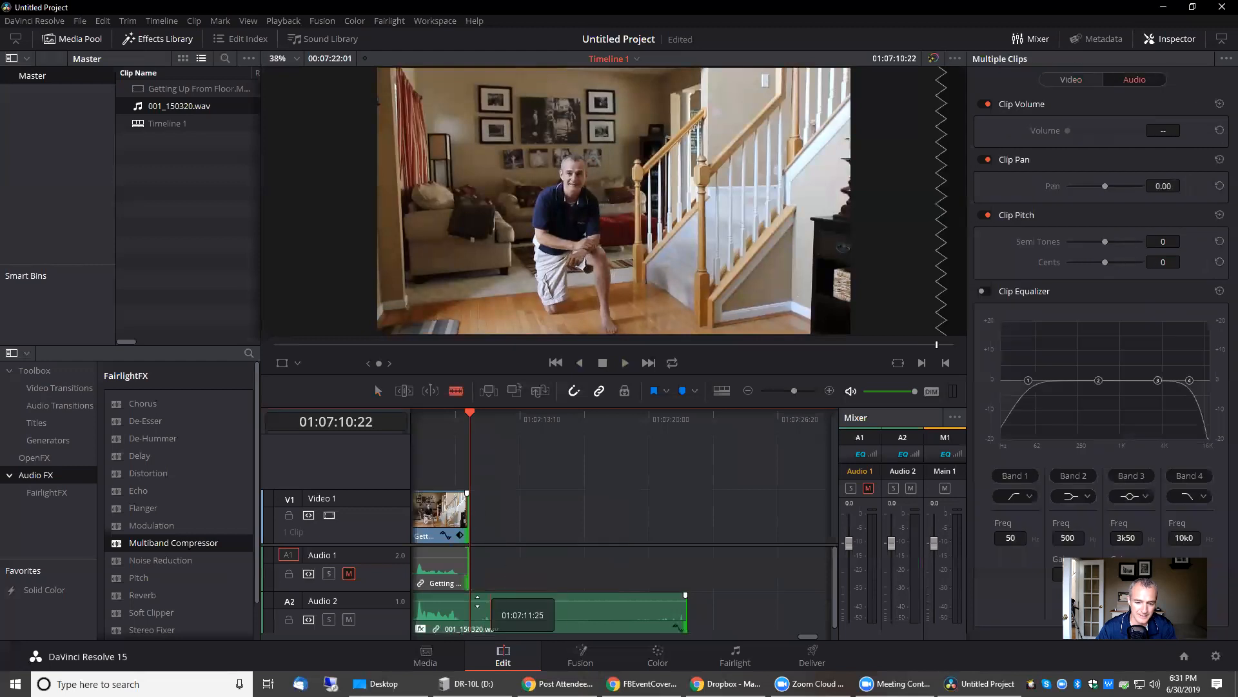
click(479, 611)
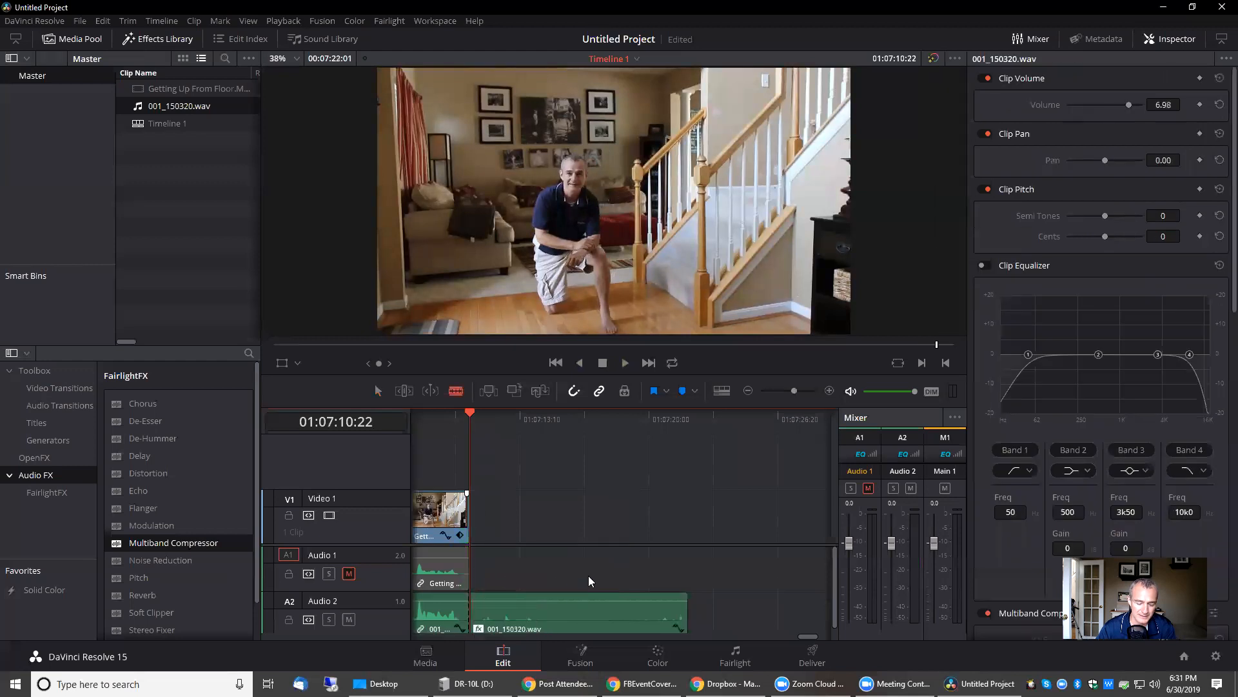
key(a)
click(606, 614)
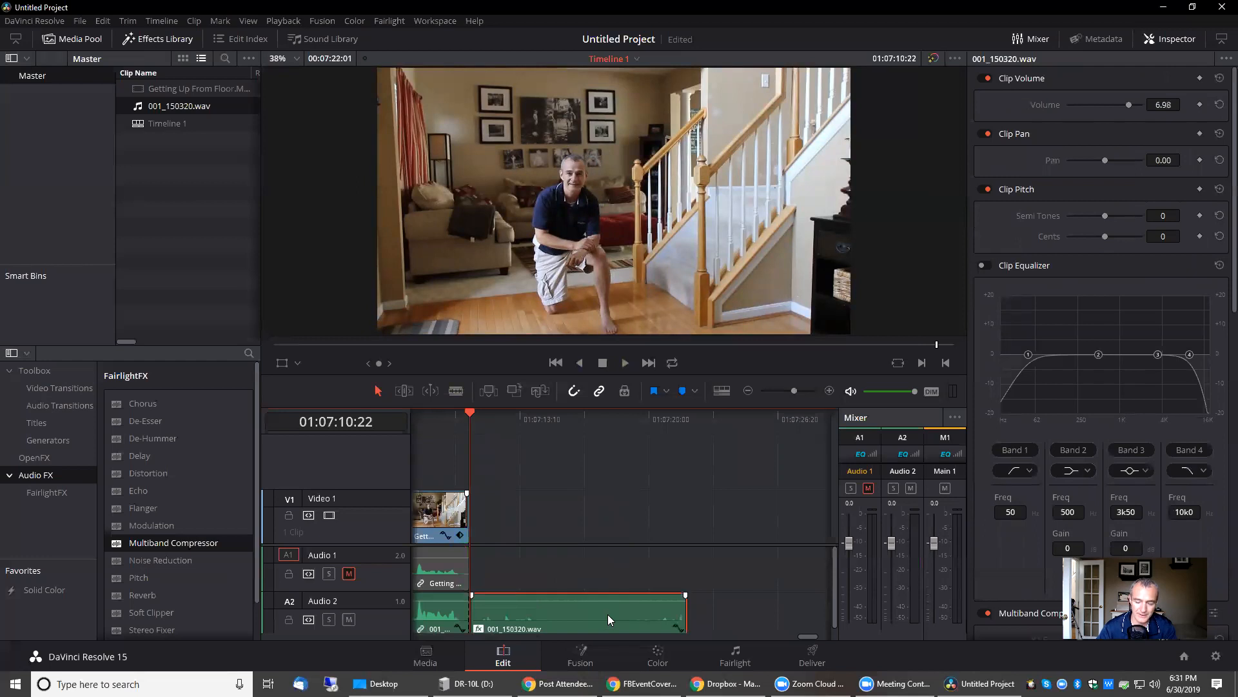
key(Delete)
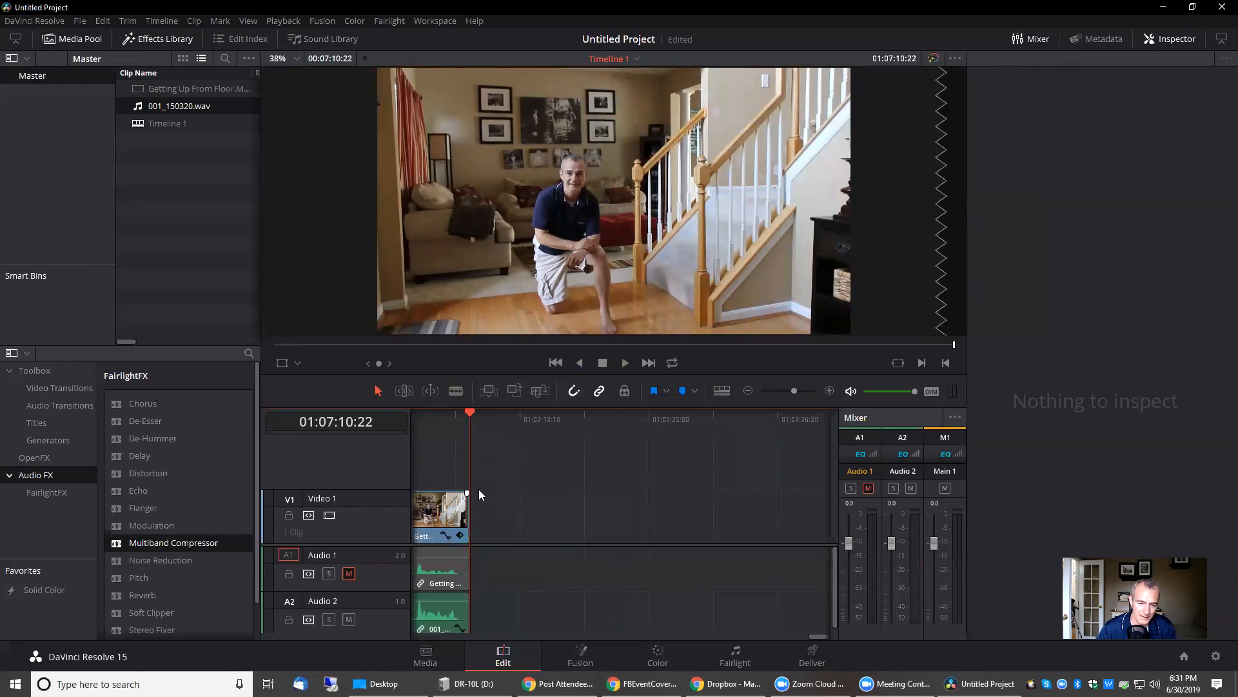
Step: Add a short fade-out to the end of the video clip and play the ending
drag(467, 493, 447, 494)
click(426, 430)
key(space)
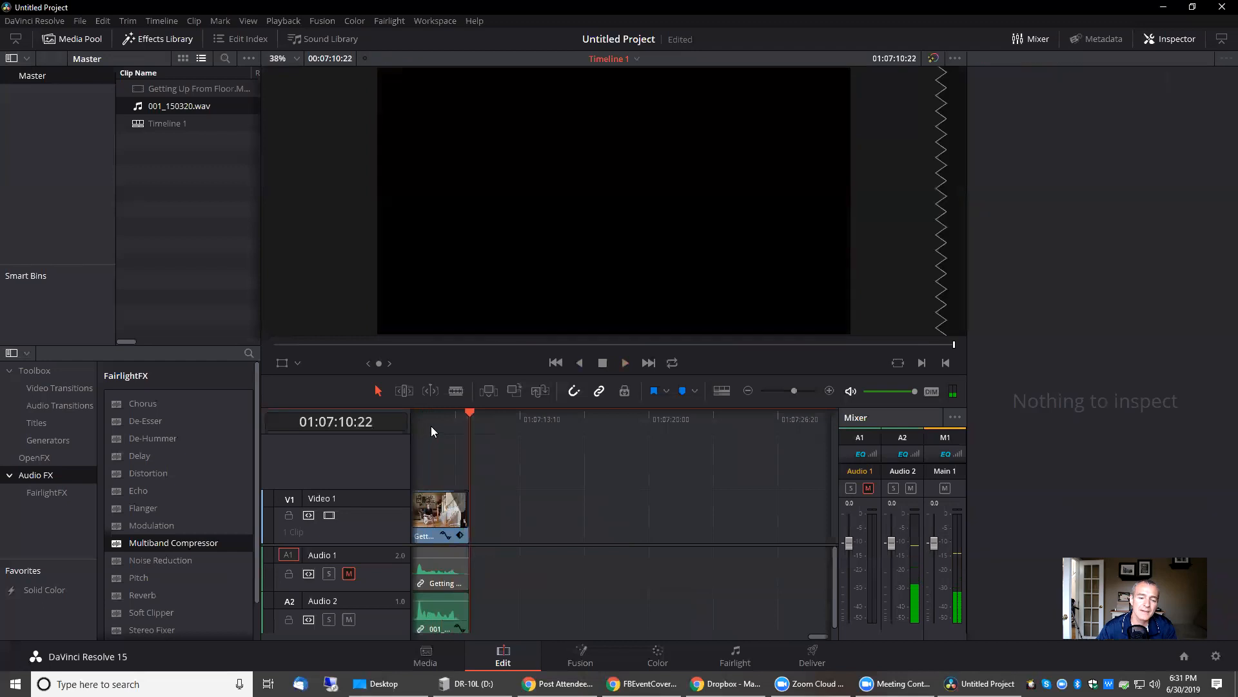
Step: Start importing a media file and browse to the Download Archive folder inside Downloads
click(80, 22)
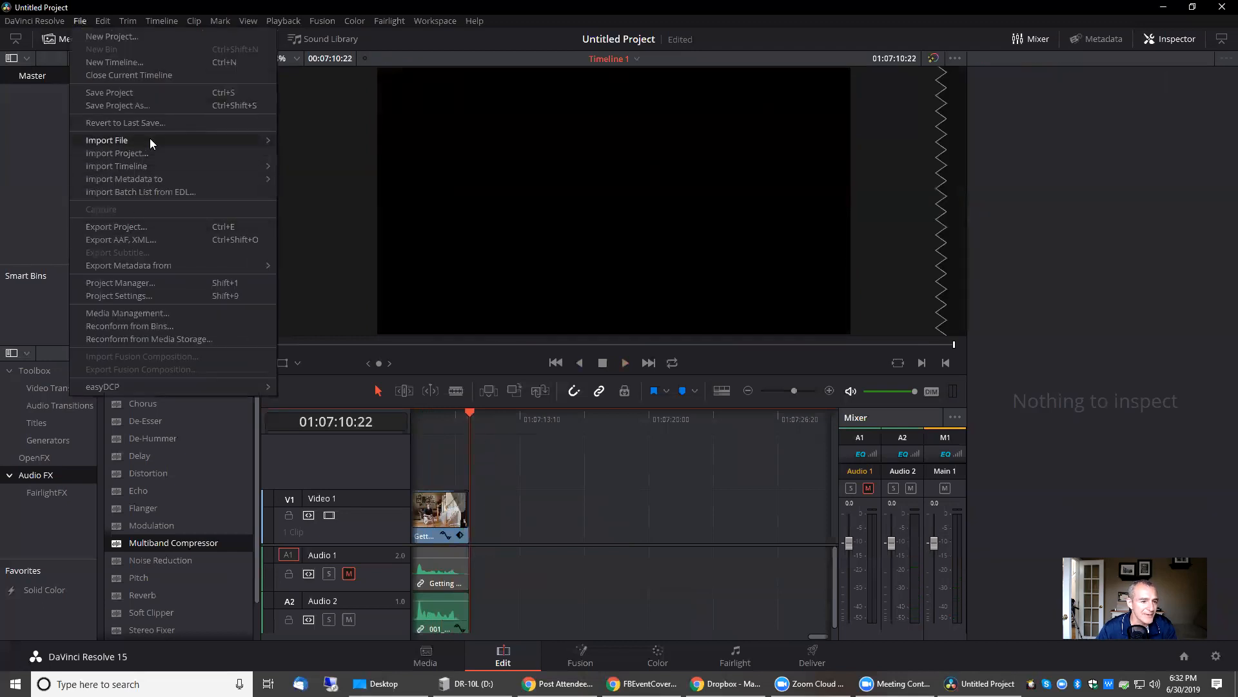
mouse_move(152, 142)
click(315, 142)
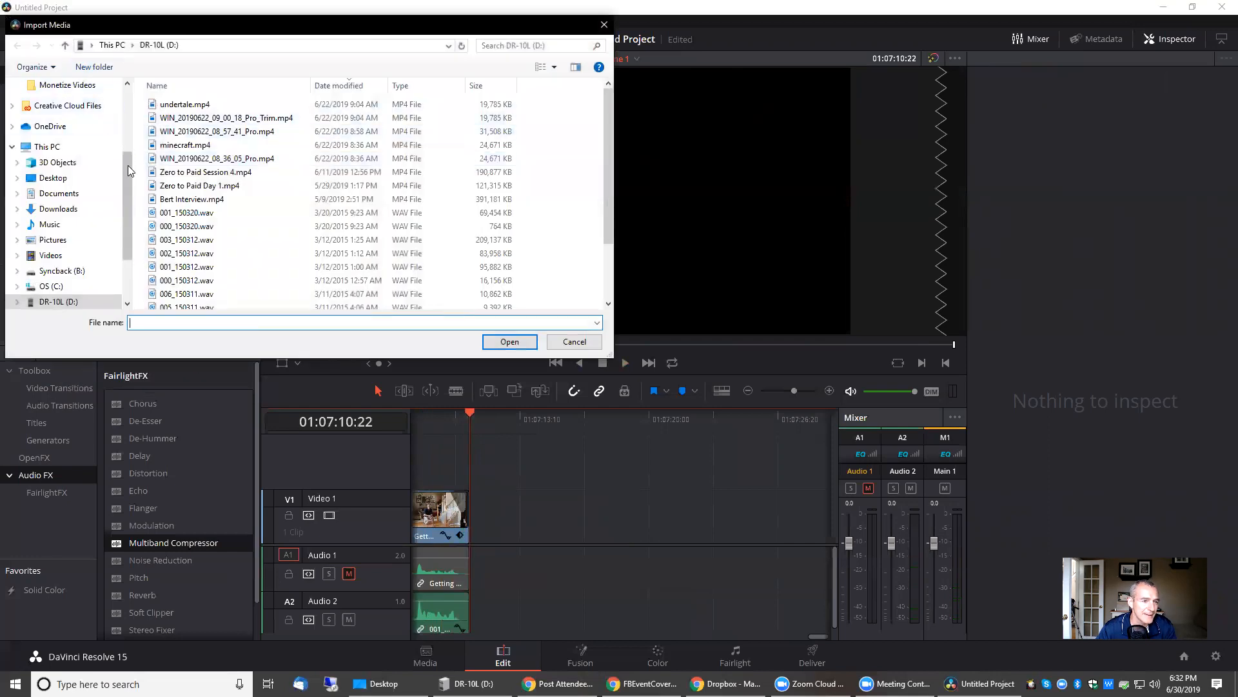
scroll(64, 148, up, 3)
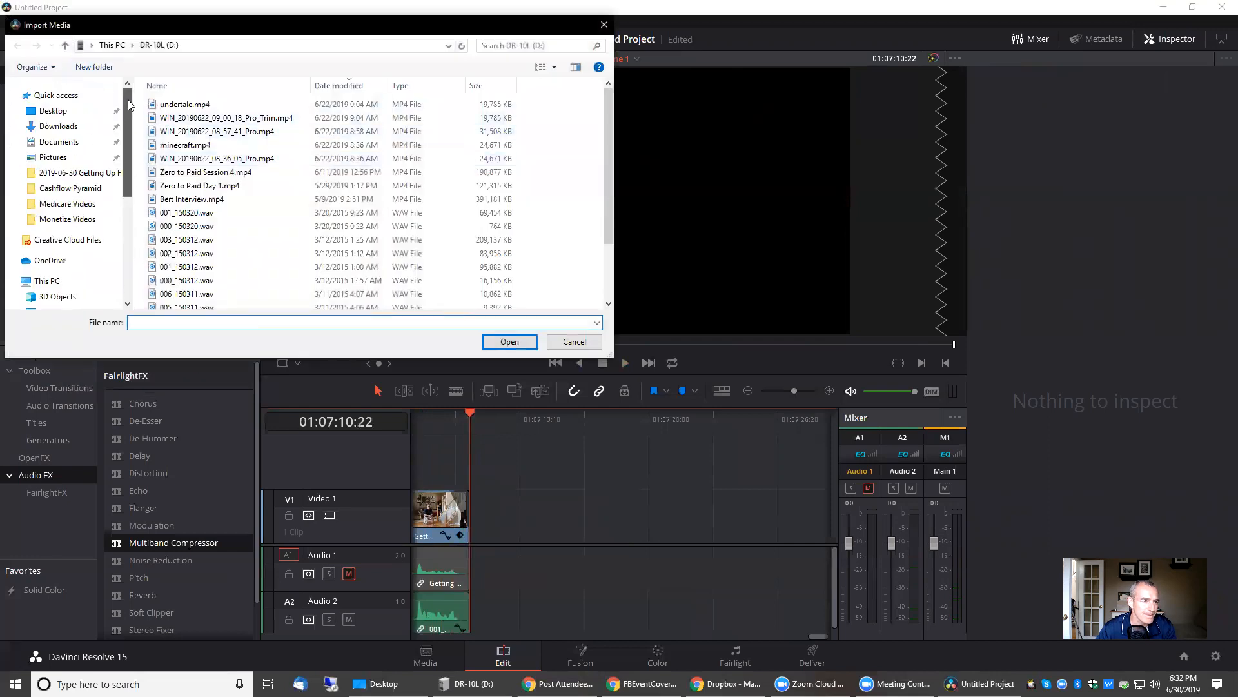
click(61, 127)
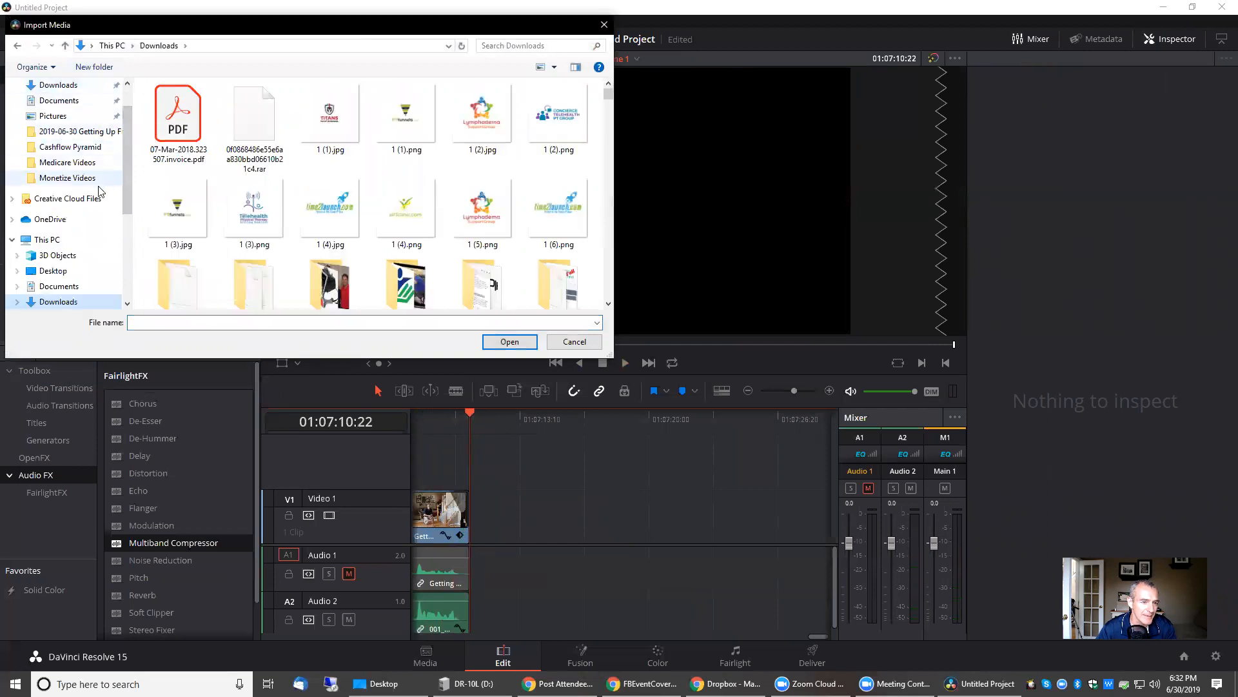
click(17, 301)
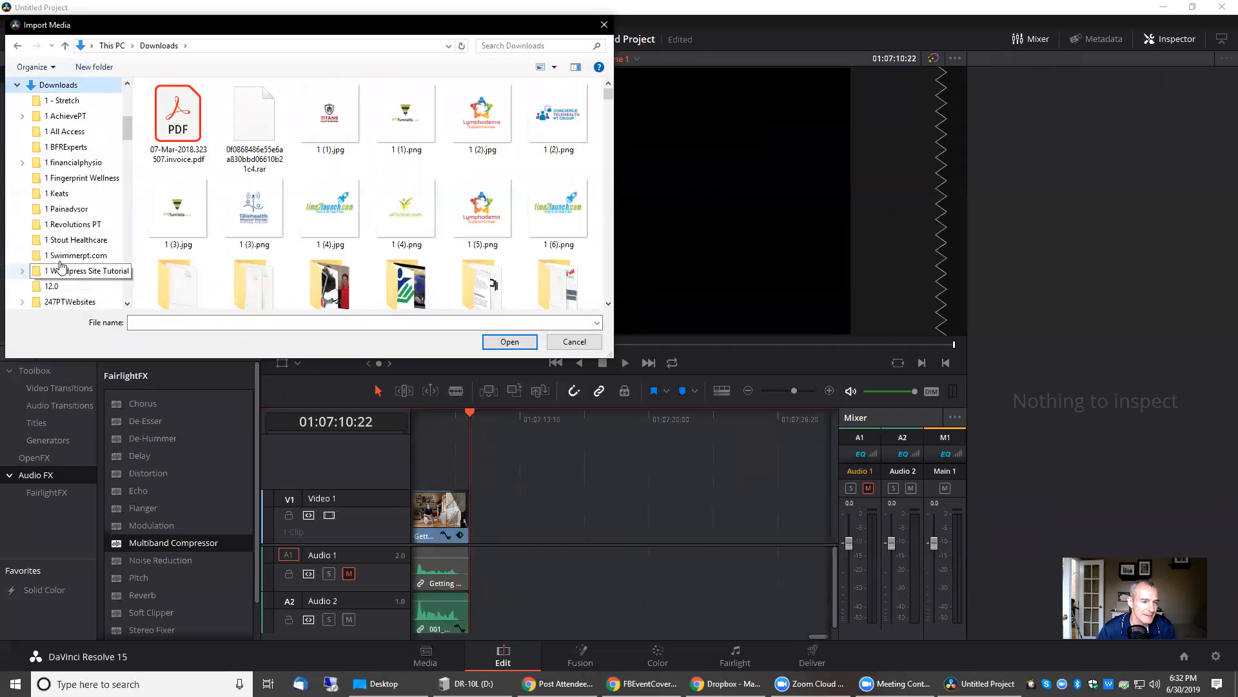
click(64, 209)
scroll(64, 242, down, 4)
scroll(66, 243, down, 1)
click(74, 285)
Step: Find the file Big-Sky.m4a in the folder and import it into the media pool
click(211, 323)
text(big)
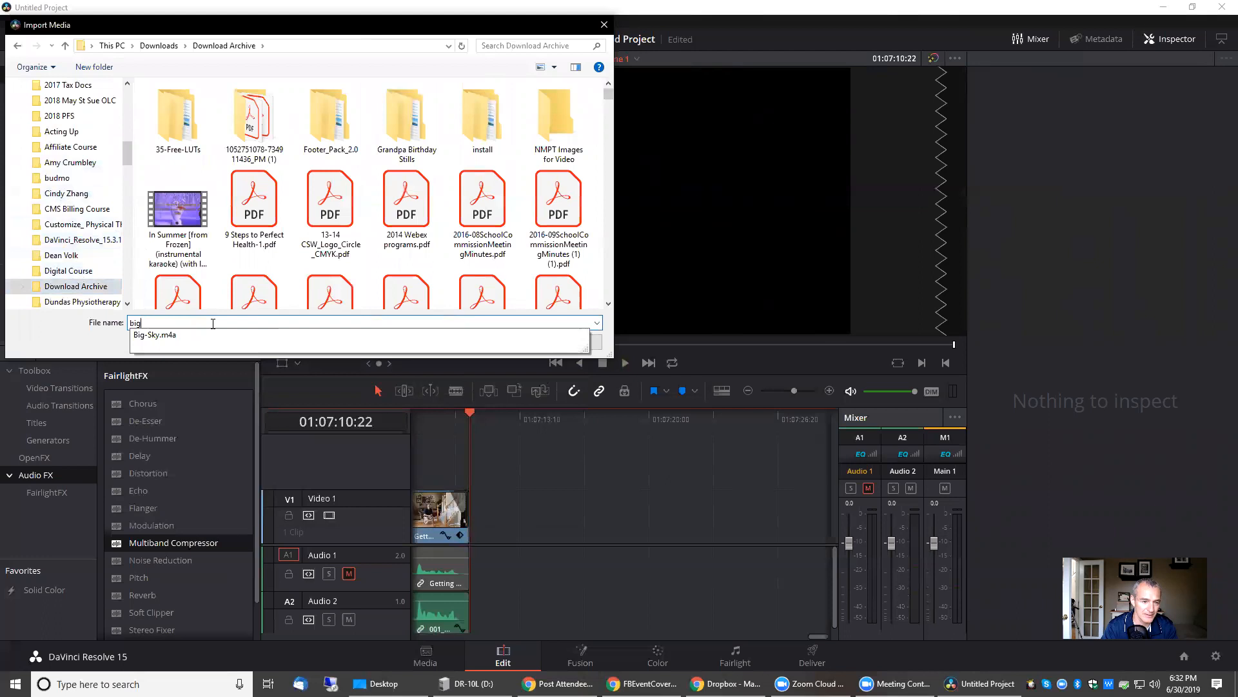
click(221, 335)
click(509, 342)
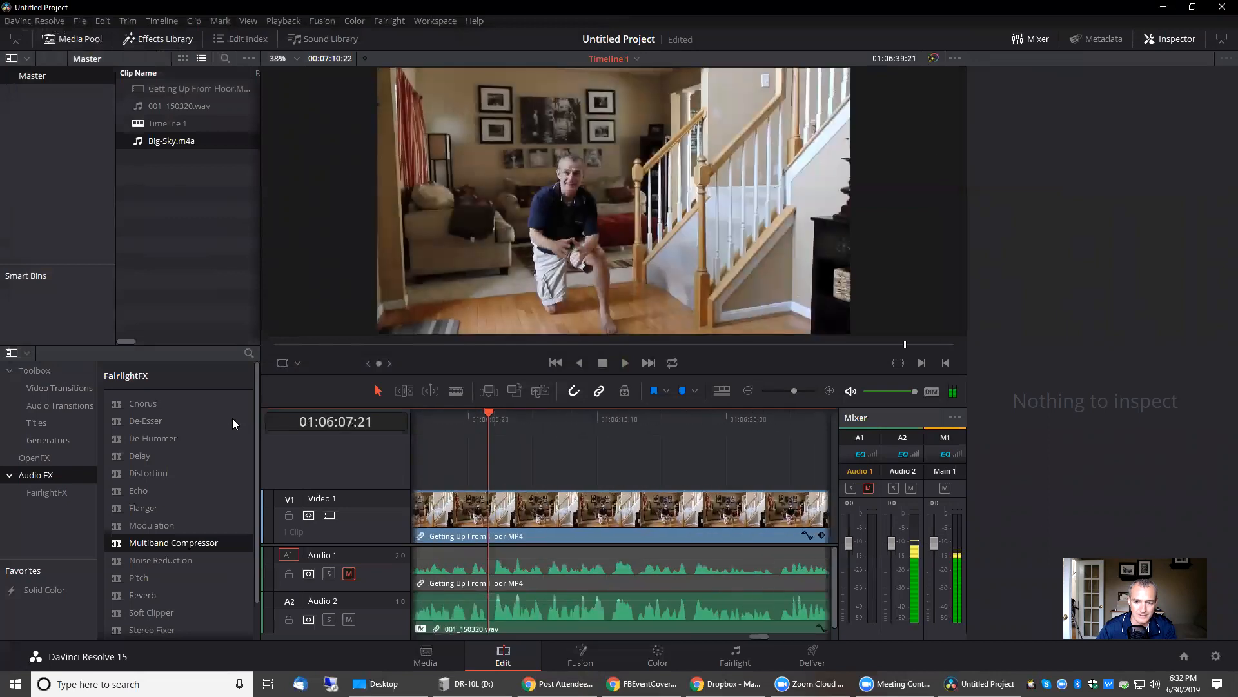
Step: Add Big-Sky.m4a to the timeline on a new Audio 3 track, starting at 01:00:00:00
click(748, 390)
click(748, 391)
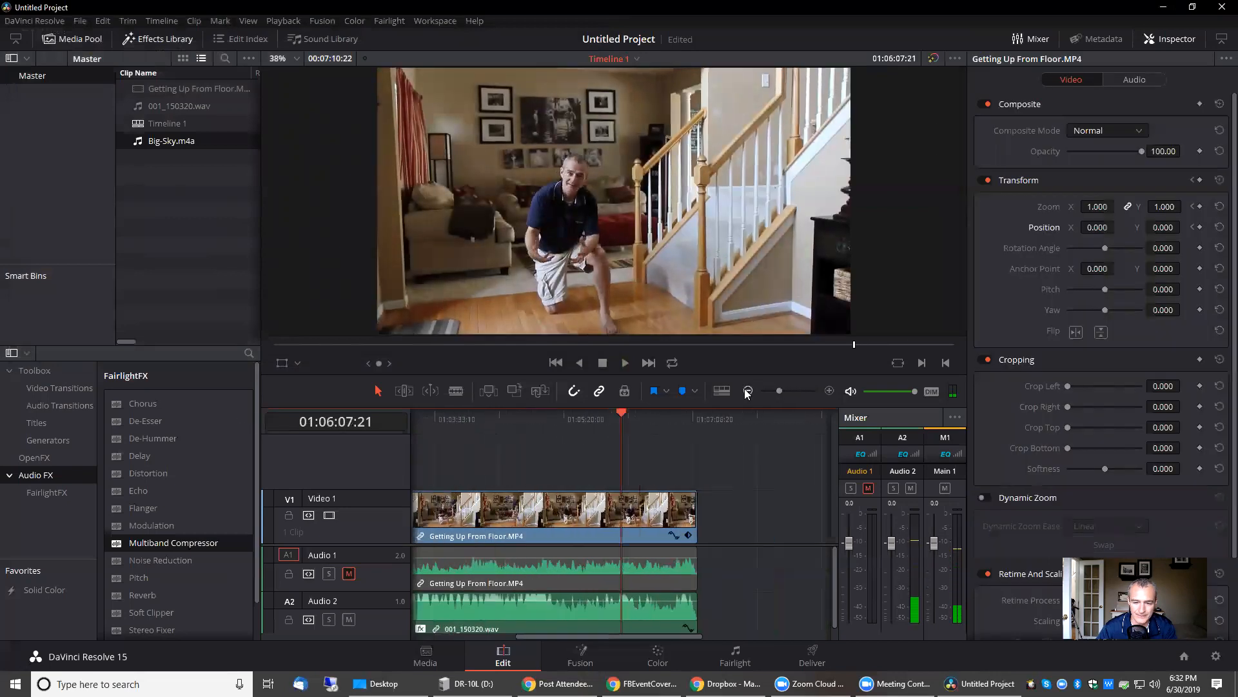
key(Home)
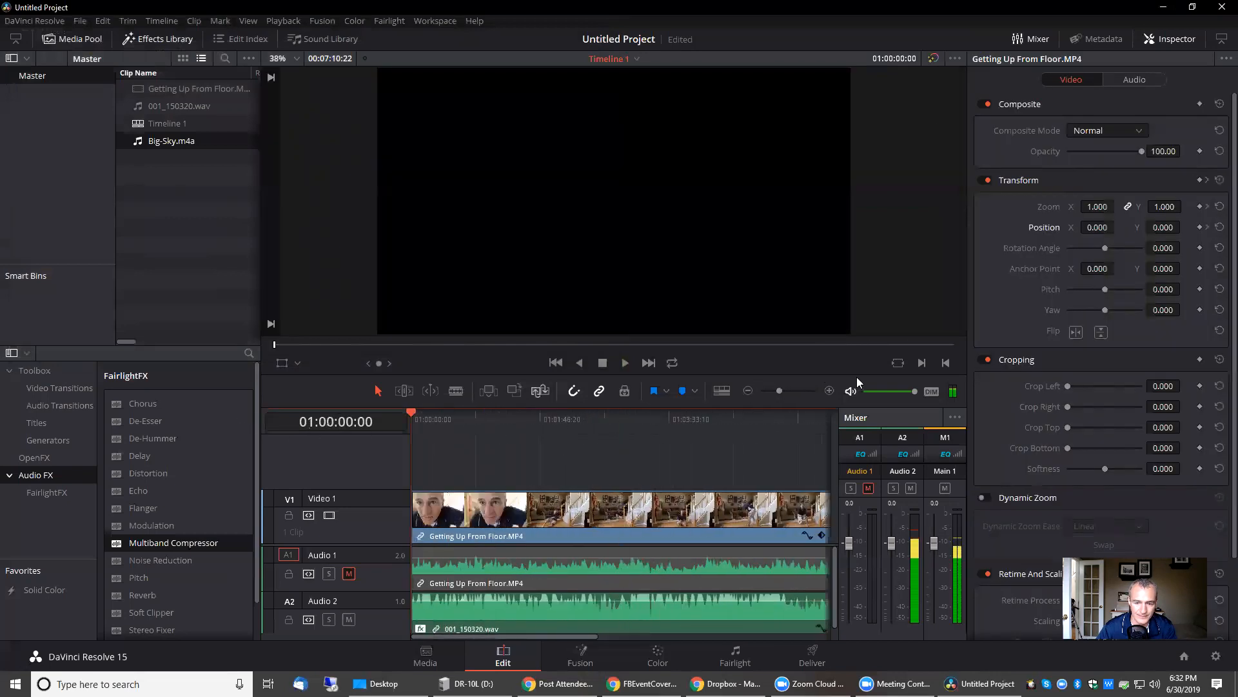
click(749, 391)
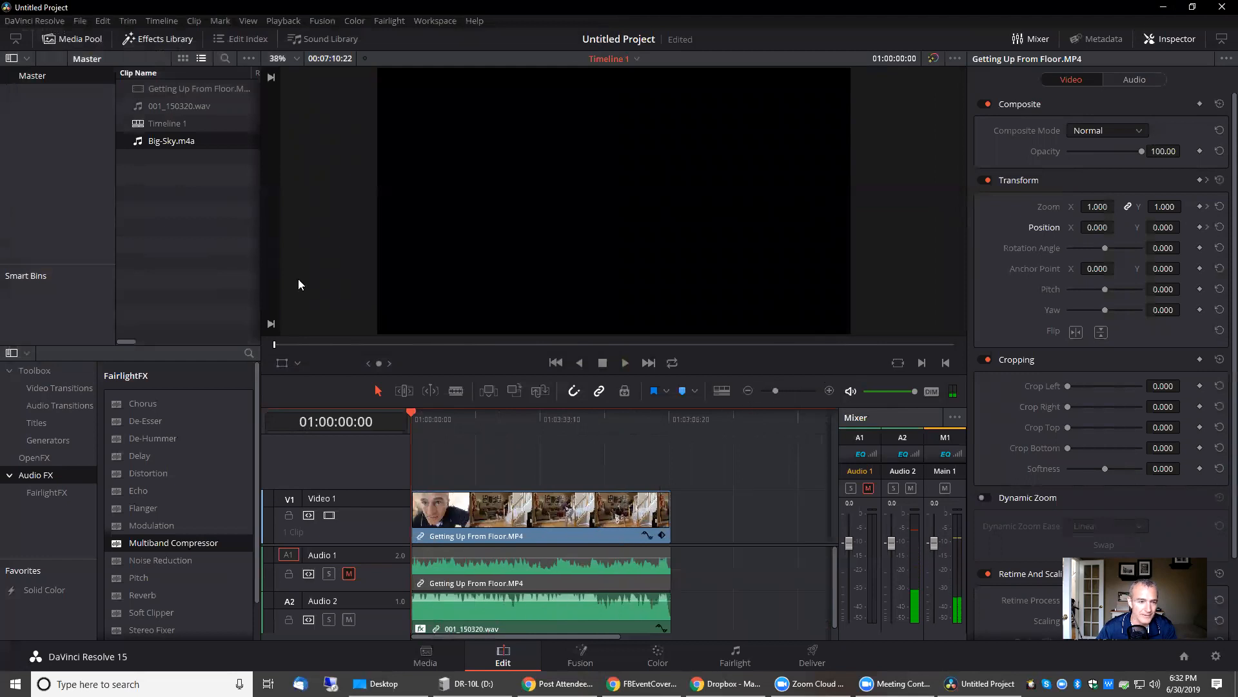
drag(185, 152, 721, 613)
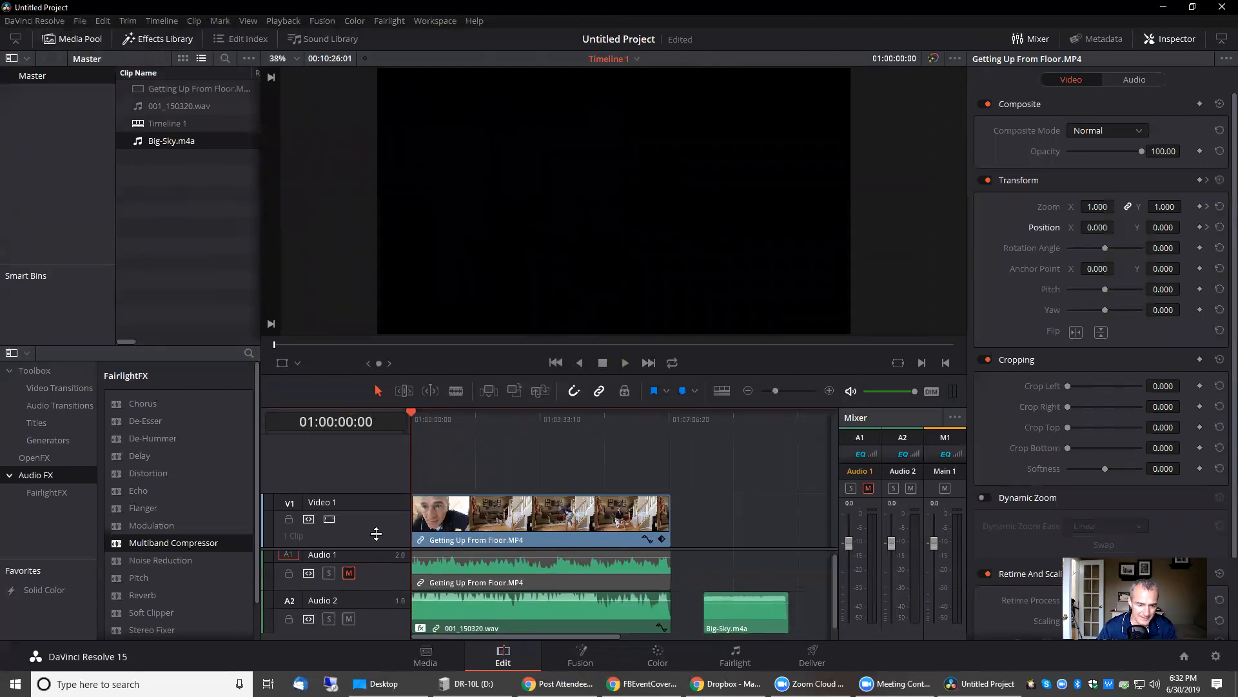
scroll(529, 587, down, 2)
drag(743, 581, 396, 621)
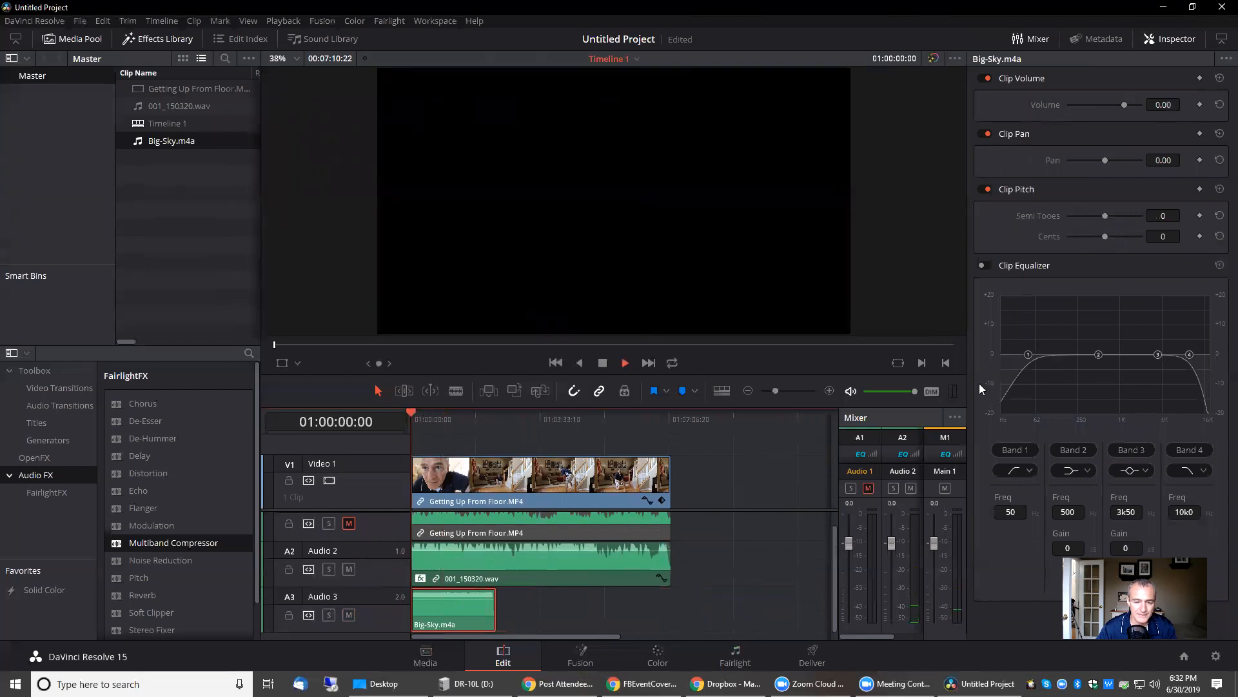
Step: Play the opening and try a clip volume of -20.00 for Big-Sky.m4a, listening to the mix
key(space)
key(space)
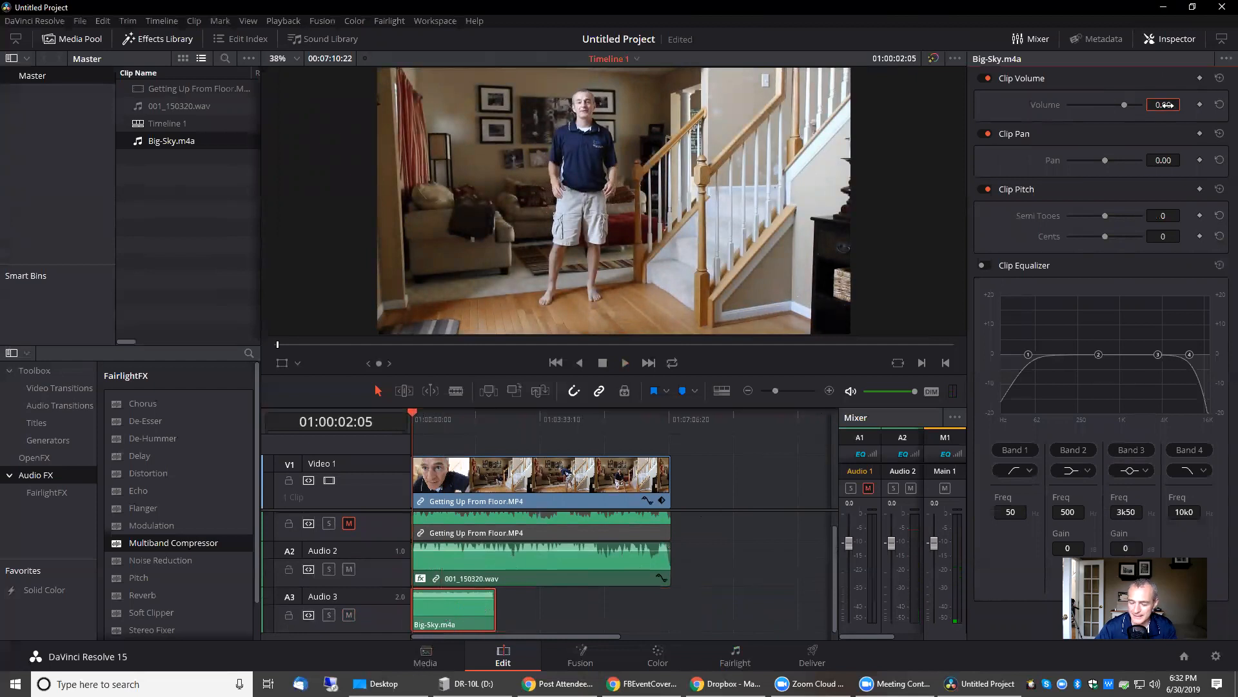
key(Return)
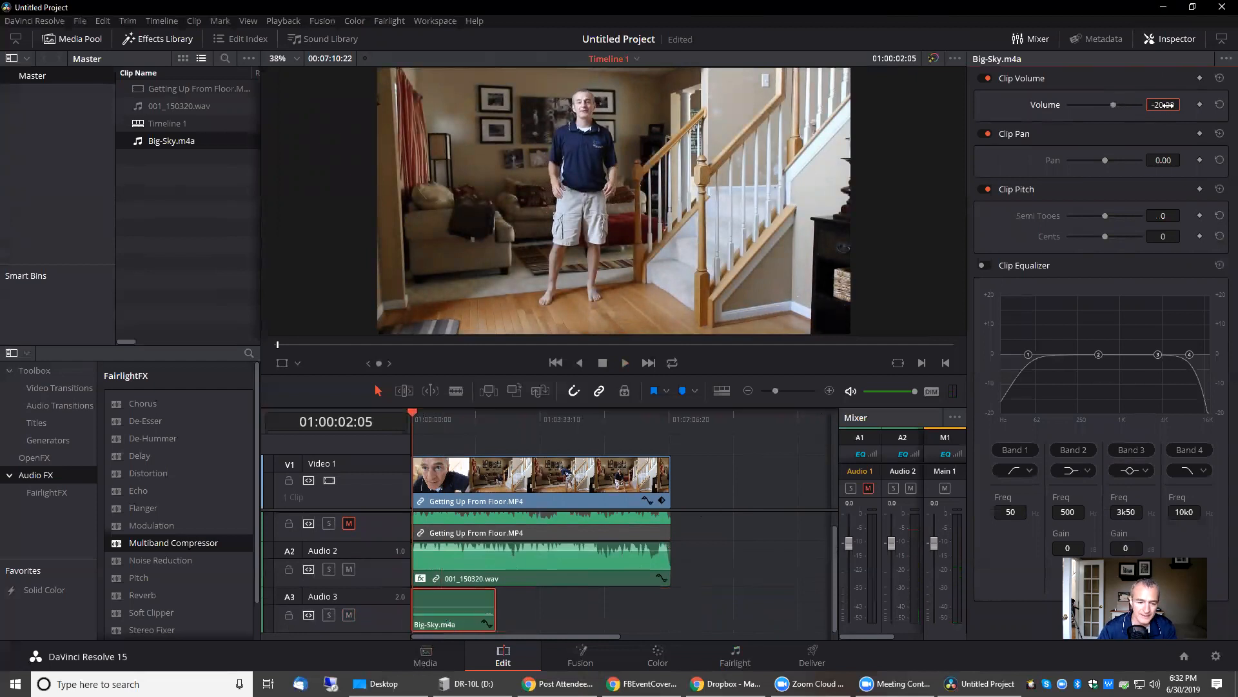
key(space)
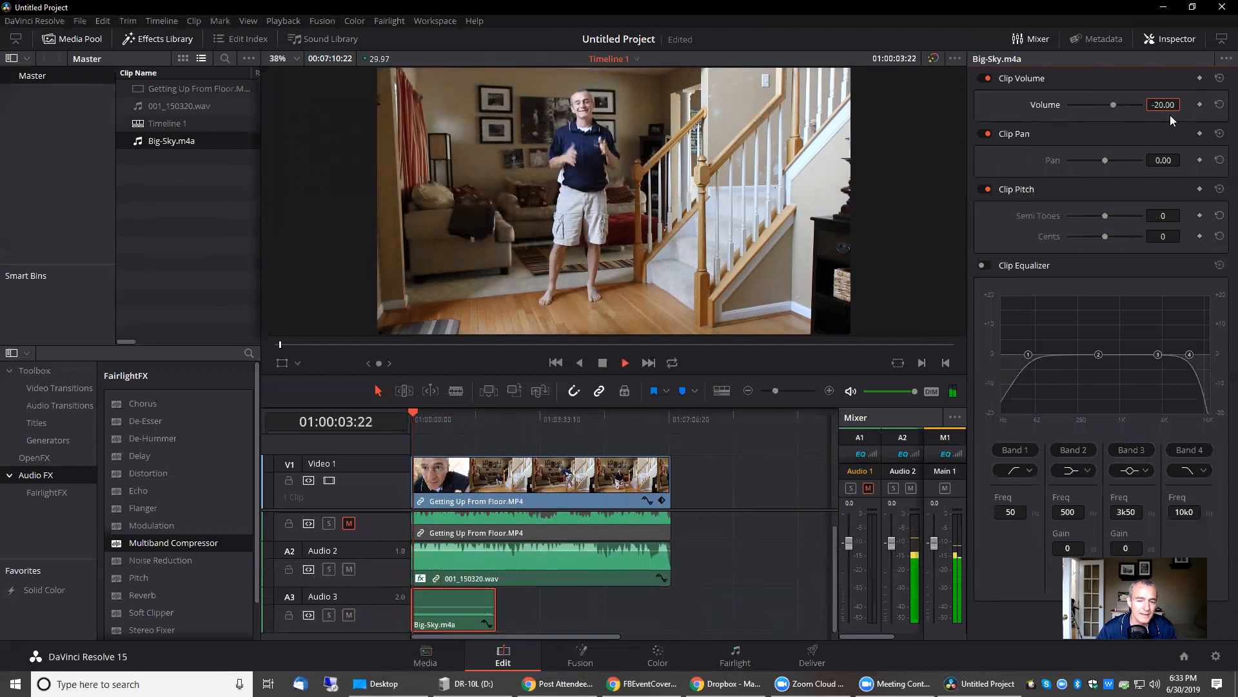
key(space)
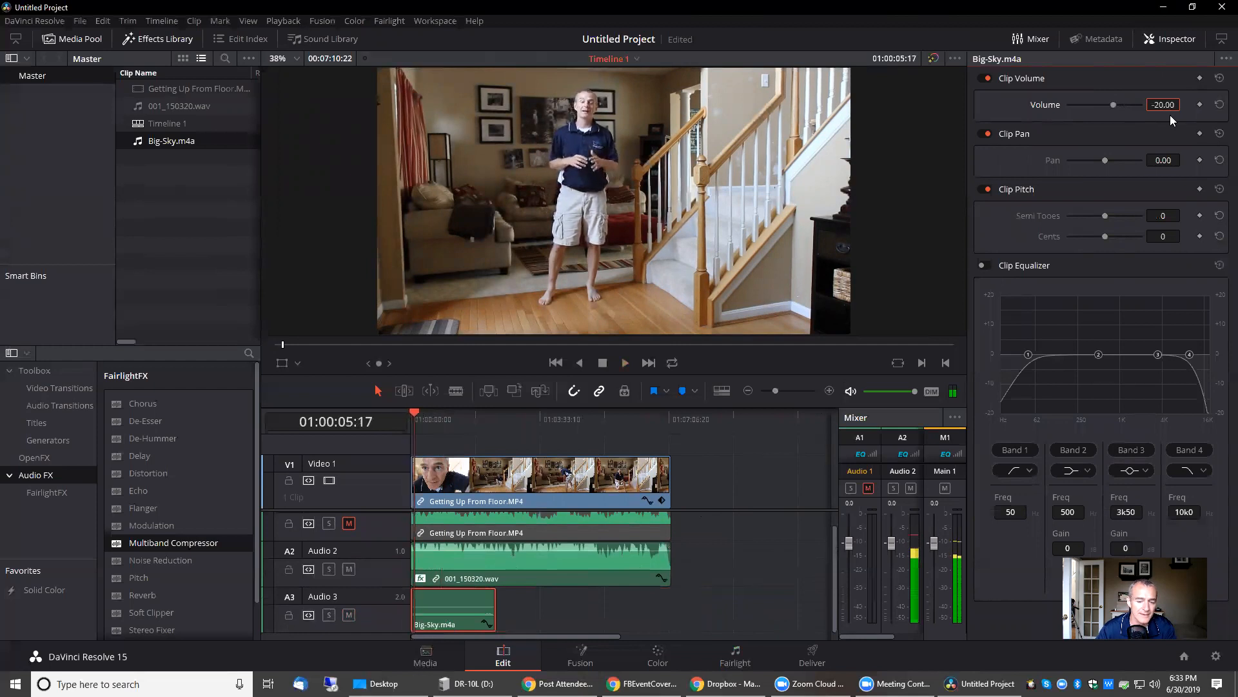
Step: Try lowering the Big-Sky.m4a volume to -22.00 and then -25.00, playing the opening after each change
click(1161, 105)
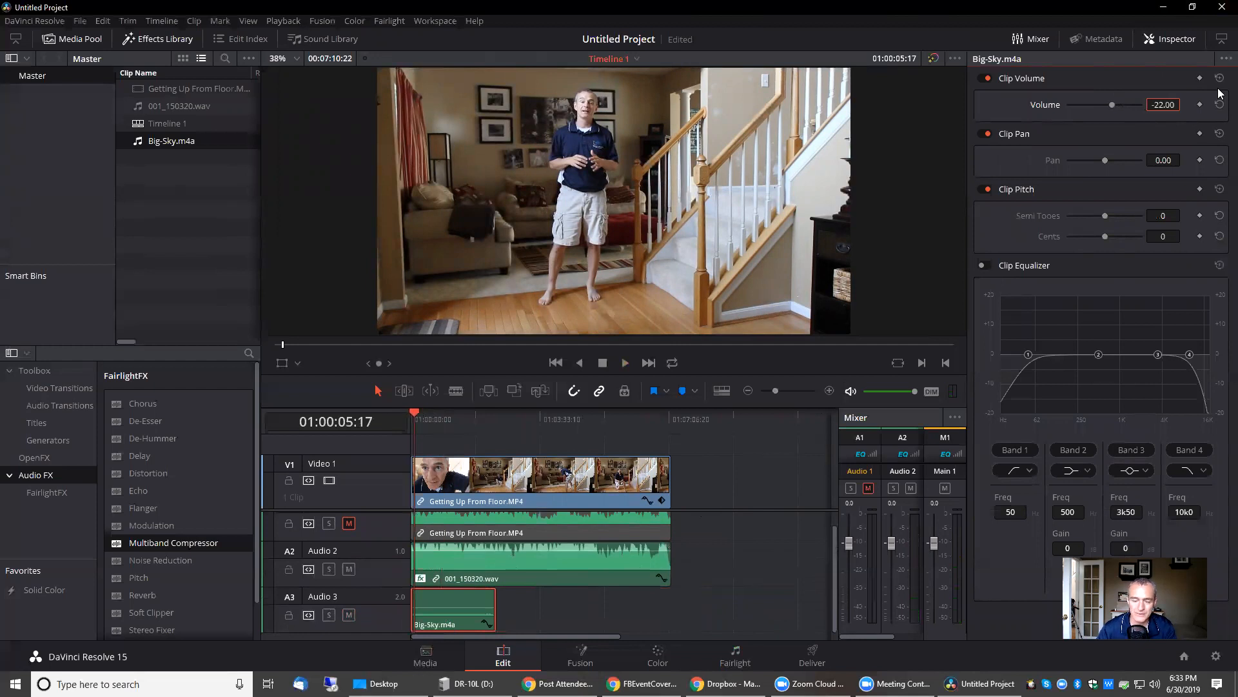
click(626, 364)
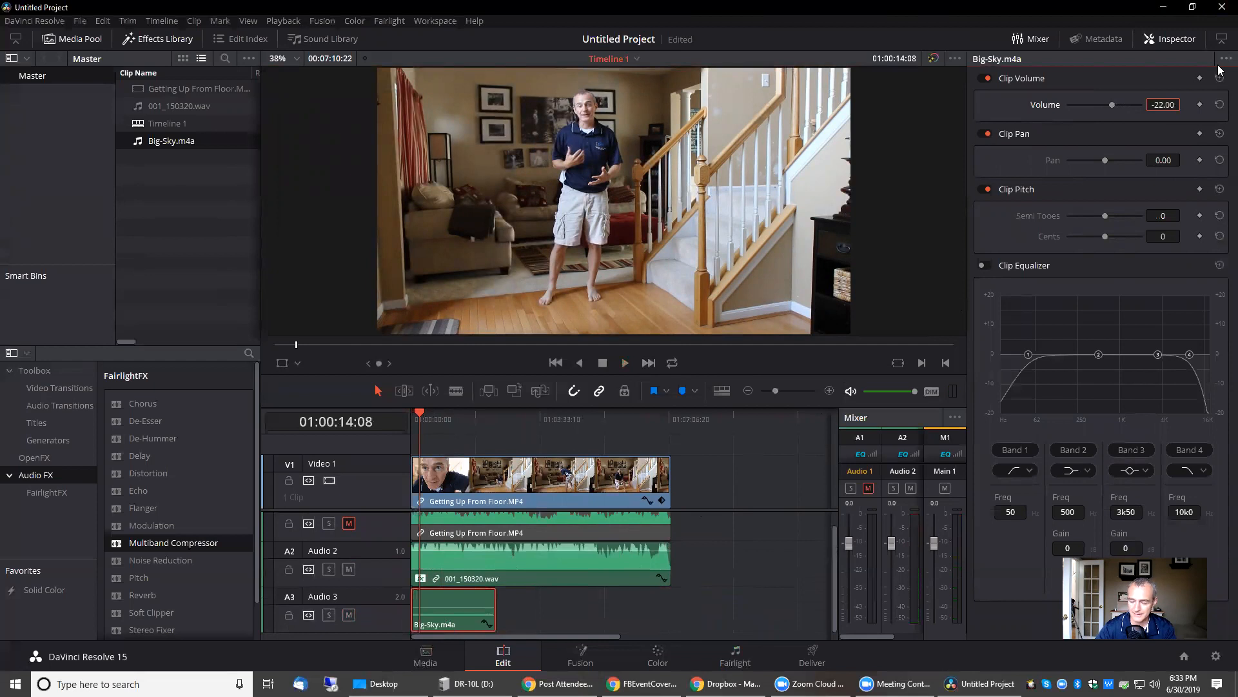
key(Return)
key(space)
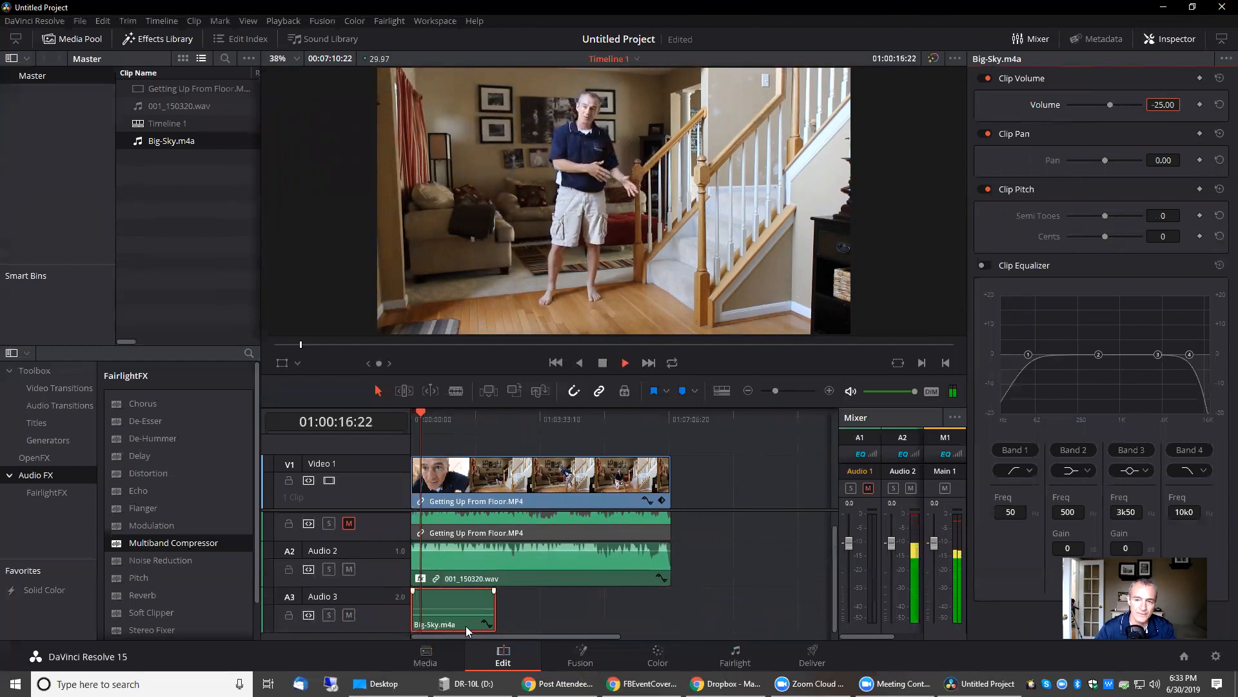
Step: Set the Big-Sky.m4a clip volume to -30.00 during playback and stop after listening
click(449, 613)
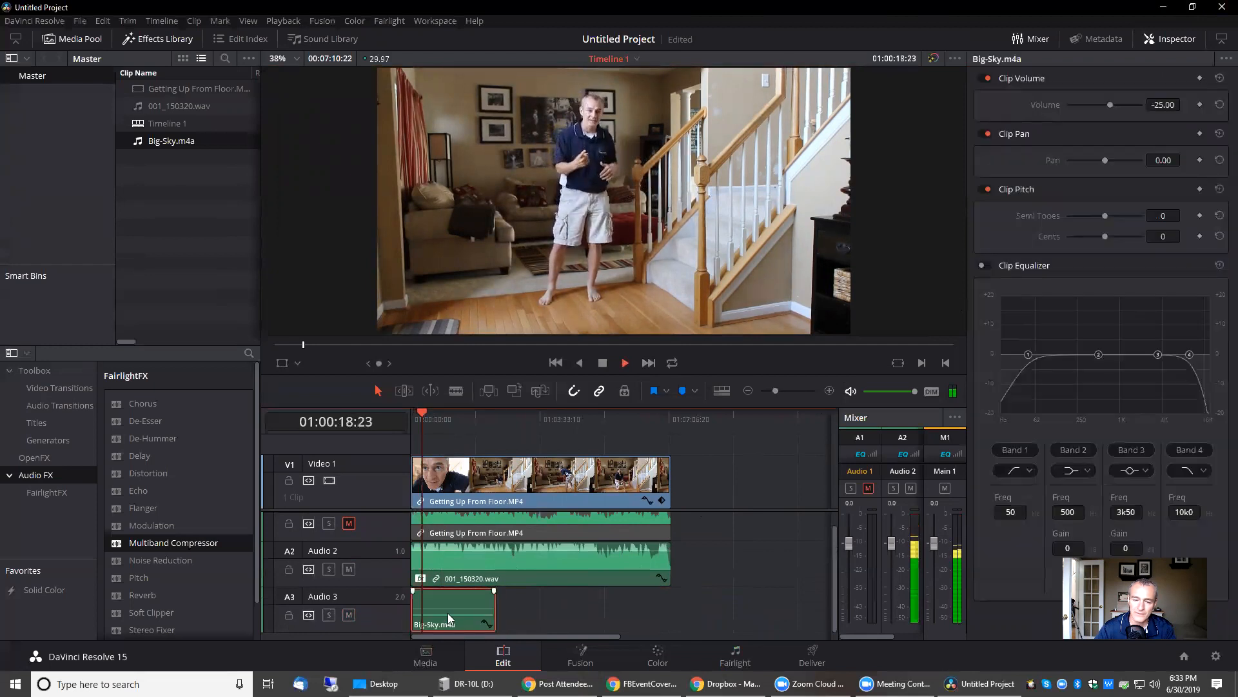
drag(1160, 107, 1126, 107)
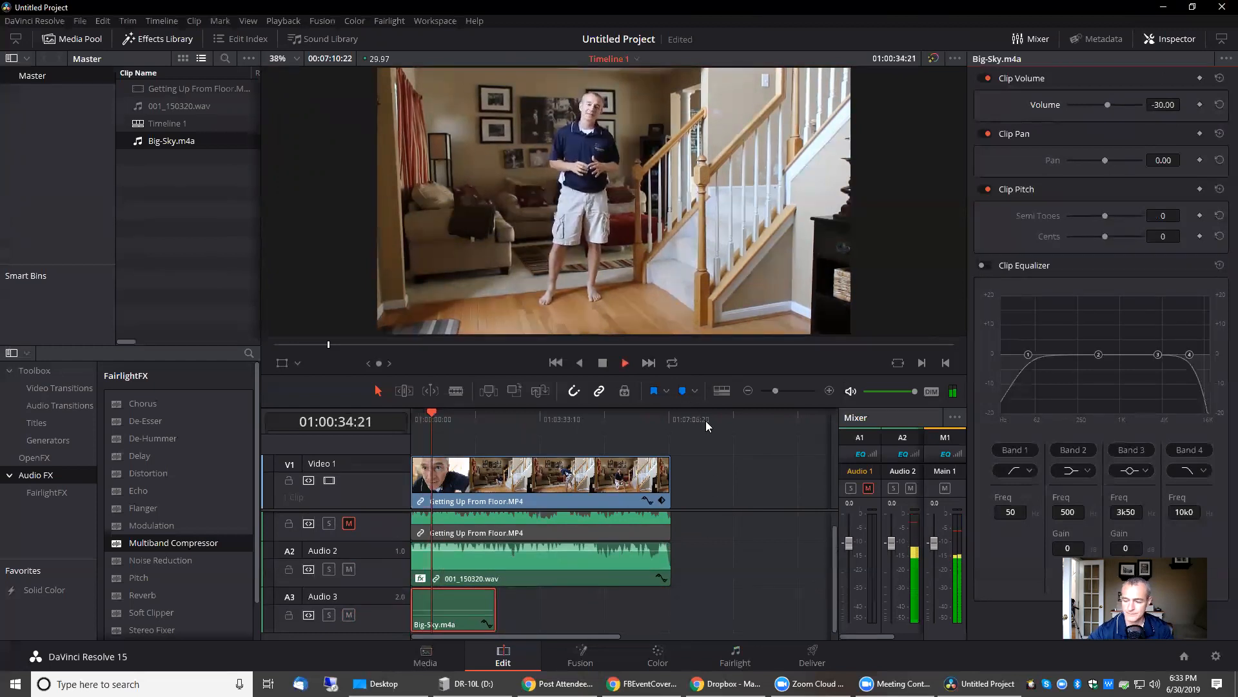
key(space)
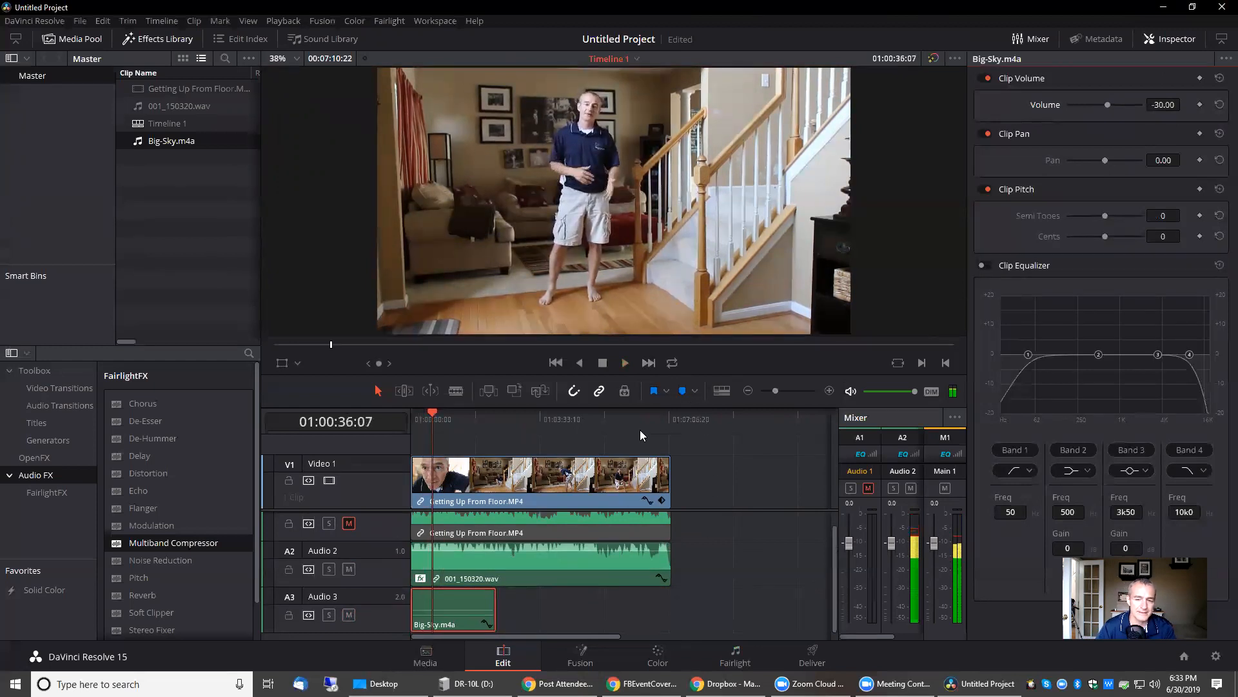
Step: Duplicate the Big-Sky.m4a clip directly after the original on Audio 3 and inspect the join at 01:02:21:23
click(453, 606)
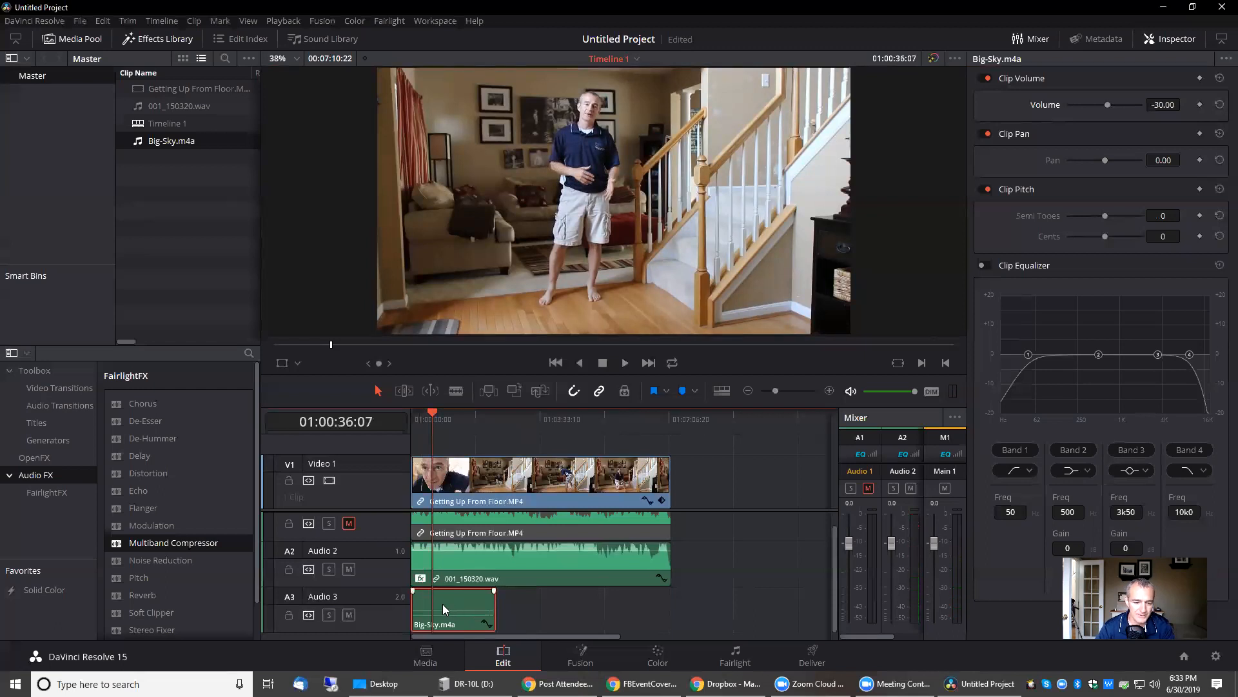
drag(440, 599, 525, 597)
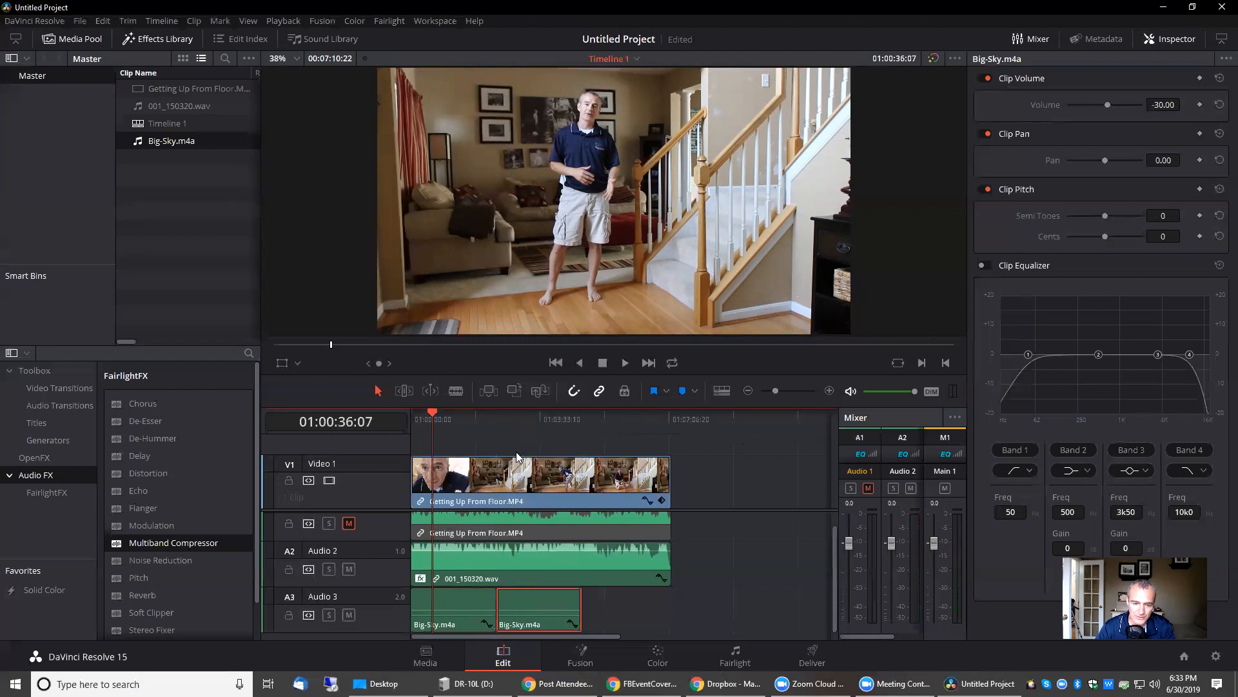
drag(509, 419, 497, 419)
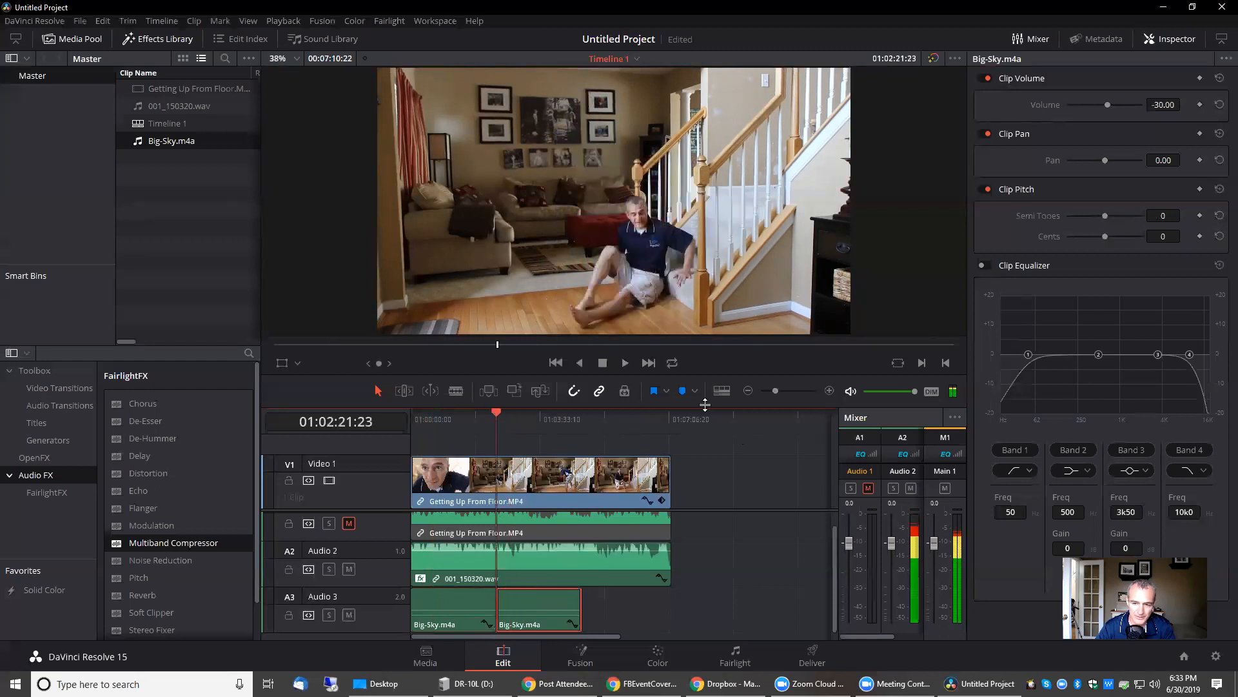
click(831, 392)
click(830, 391)
click(830, 392)
click(830, 392)
click(830, 392)
click(830, 392)
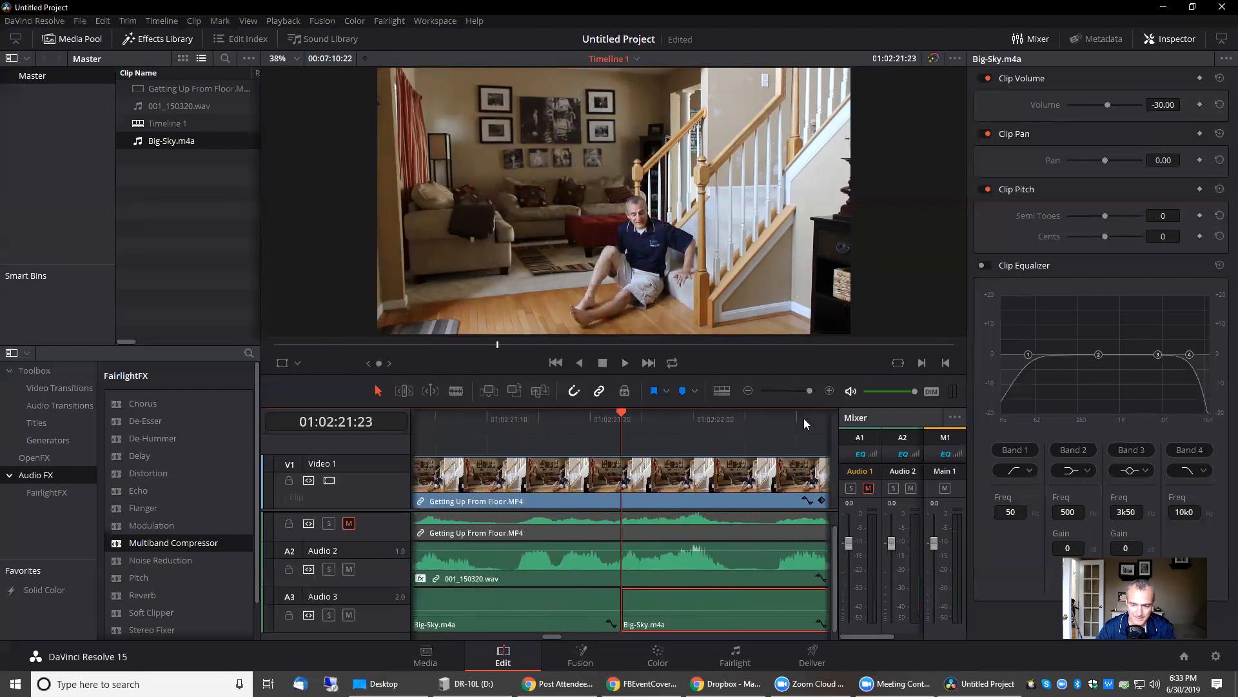
click(748, 391)
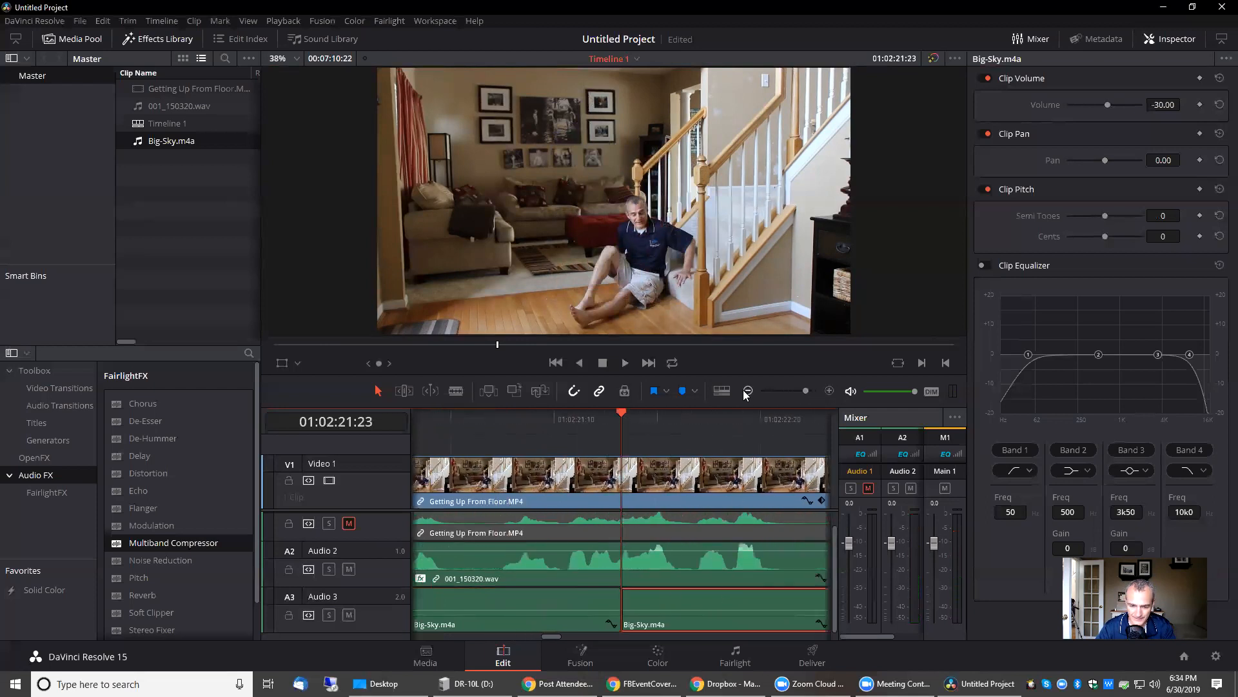
click(624, 605)
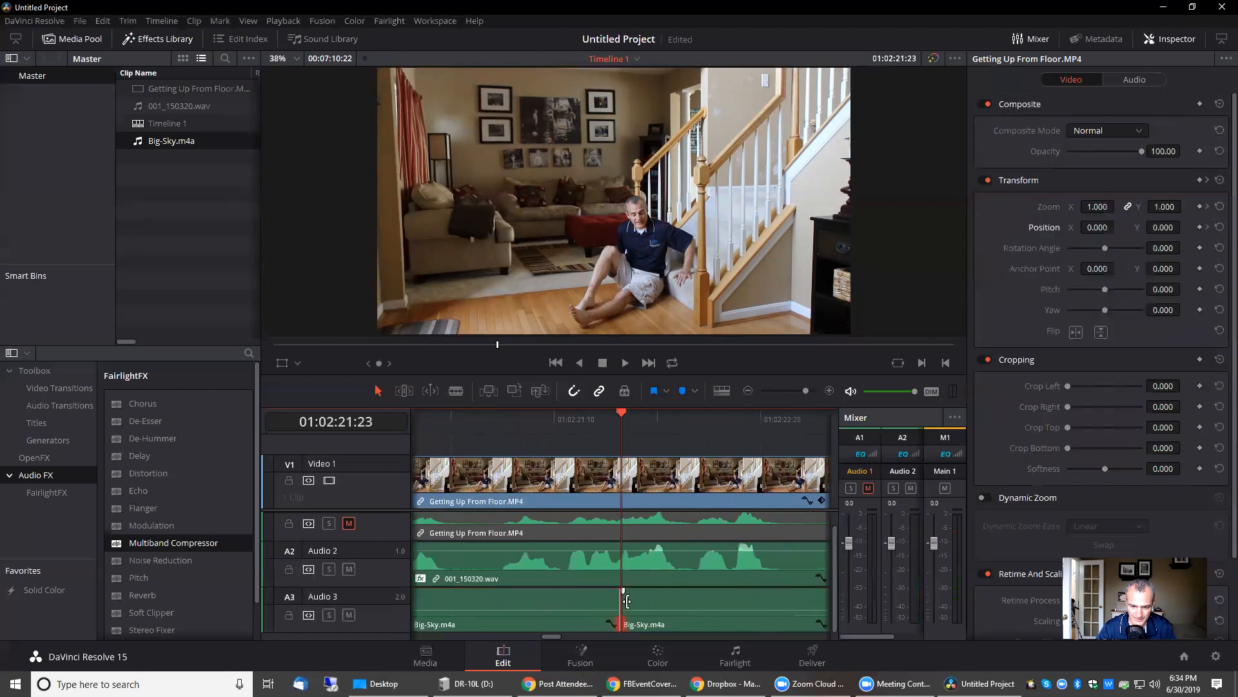
drag(626, 603, 797, 607)
key(ctrl+z)
key(ctrl+shift+z)
key(ctrl+z)
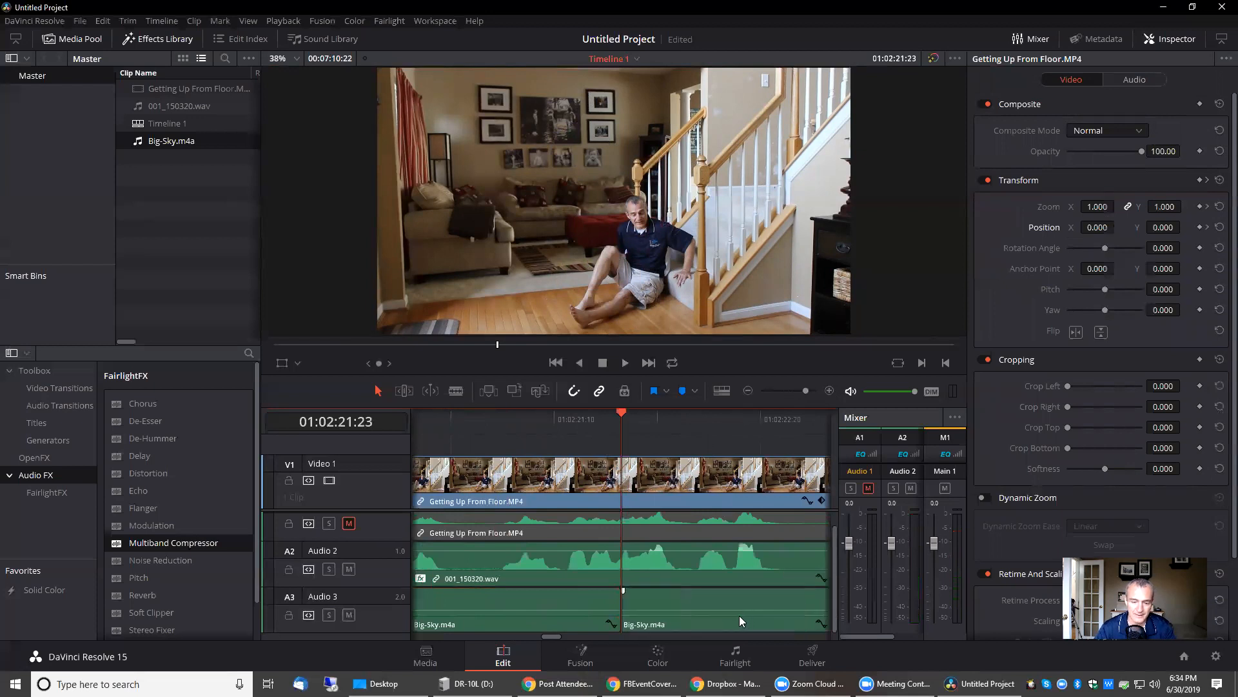
Step: Extend the background music on Audio 3 with two more Big-Sky.m4a copies, ending the last one at the video's end
click(749, 391)
click(748, 391)
click(748, 391)
click(748, 391)
click(748, 391)
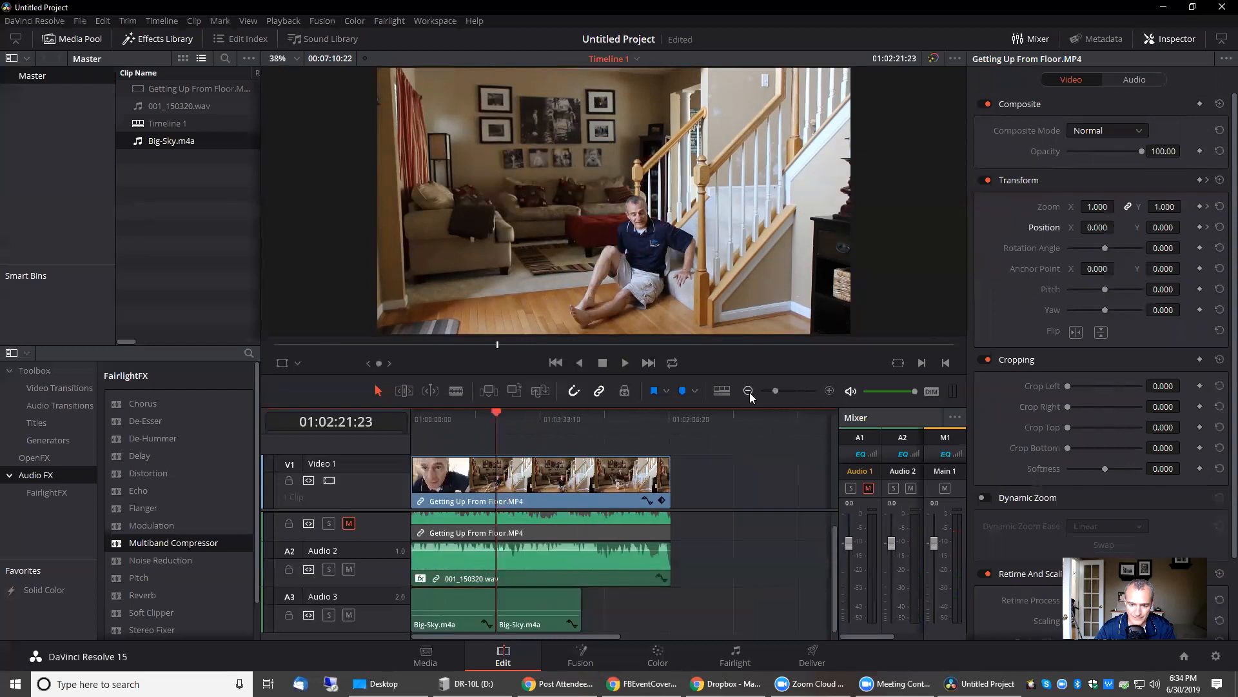
click(531, 599)
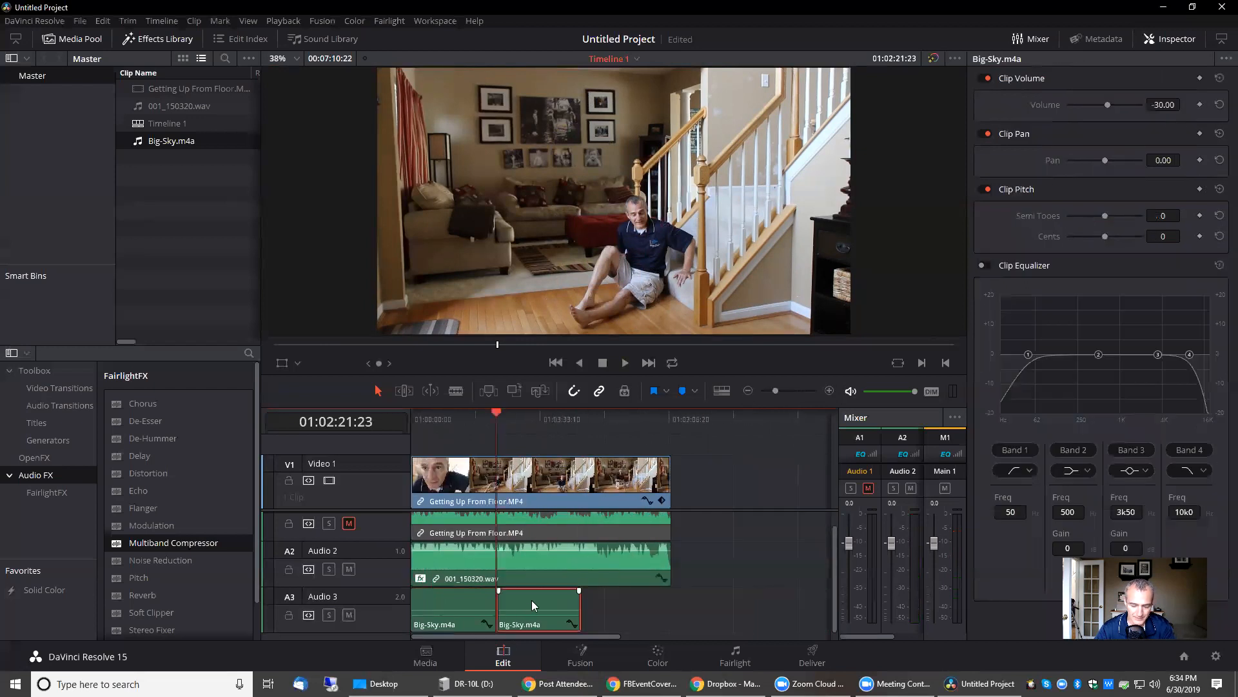
drag(526, 600, 605, 607)
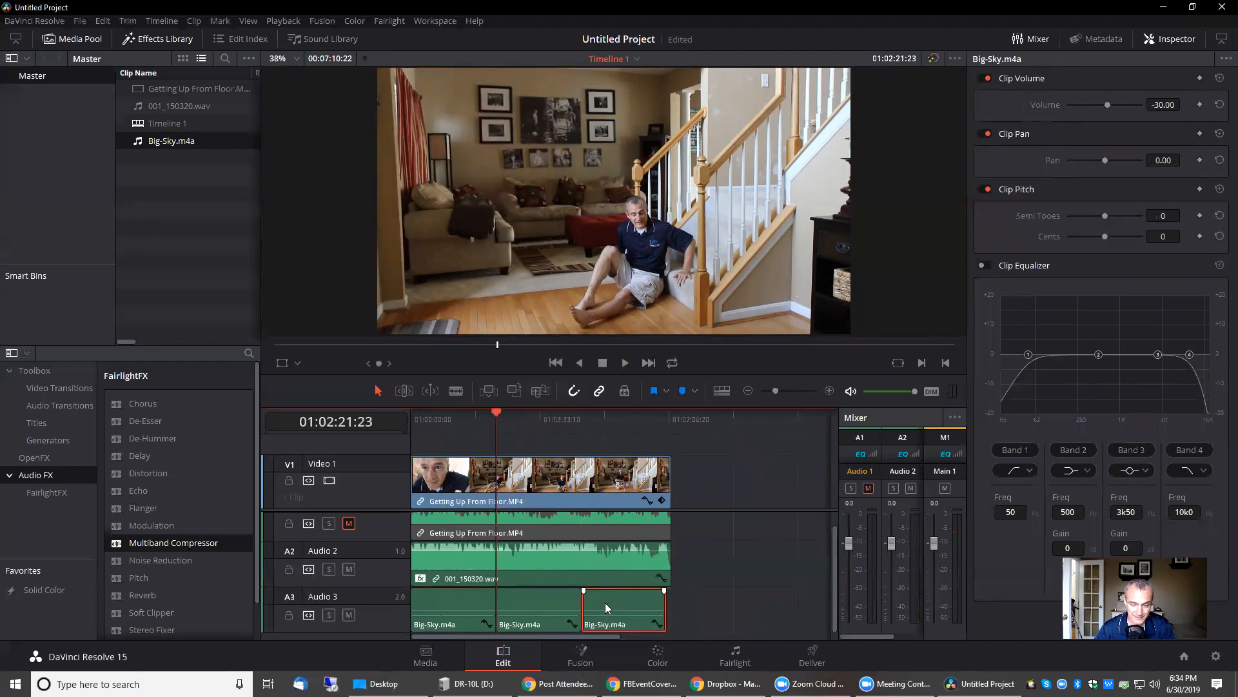
drag(605, 603, 670, 610)
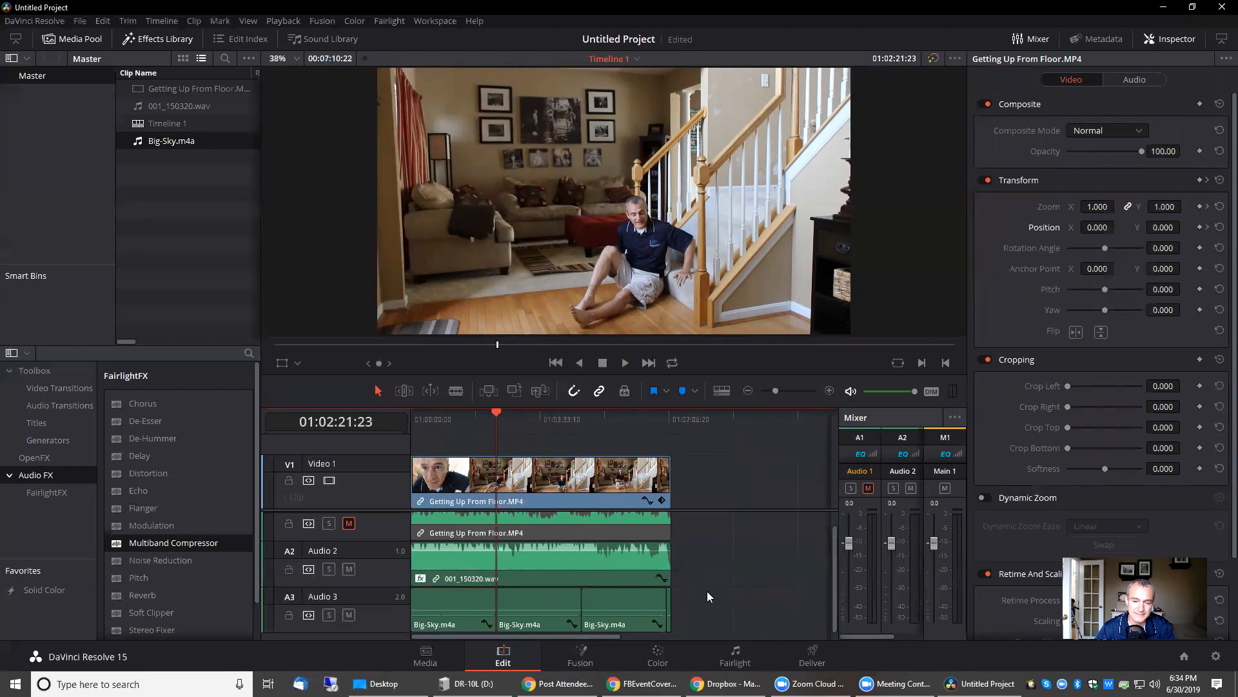
Step: Play the last part of the timeline and its opening to check the background music against the voice
key(space)
click(654, 422)
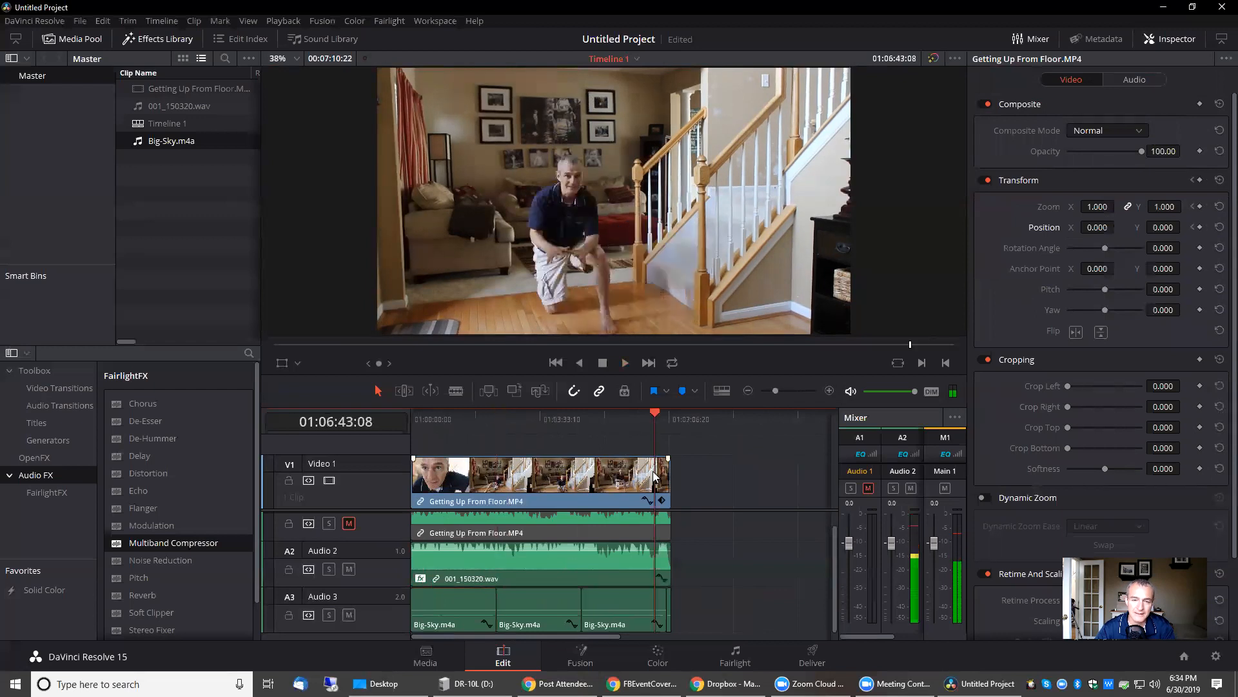
click(667, 420)
key(space)
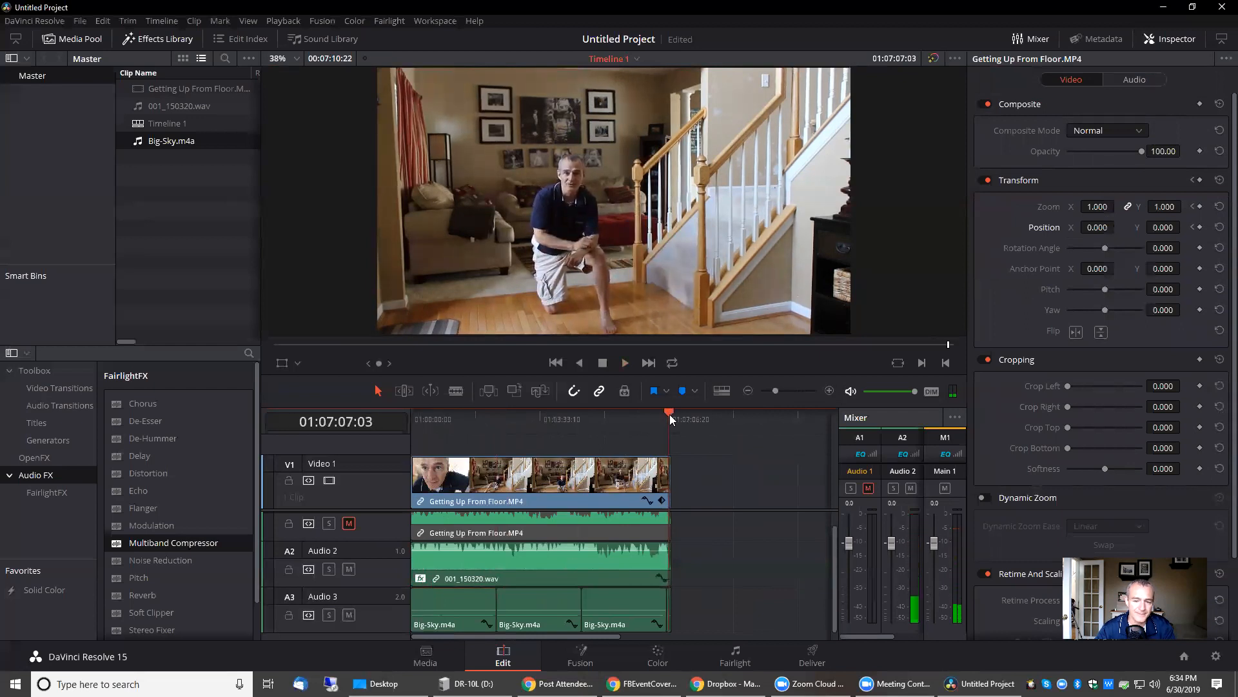
key(Home)
key(space)
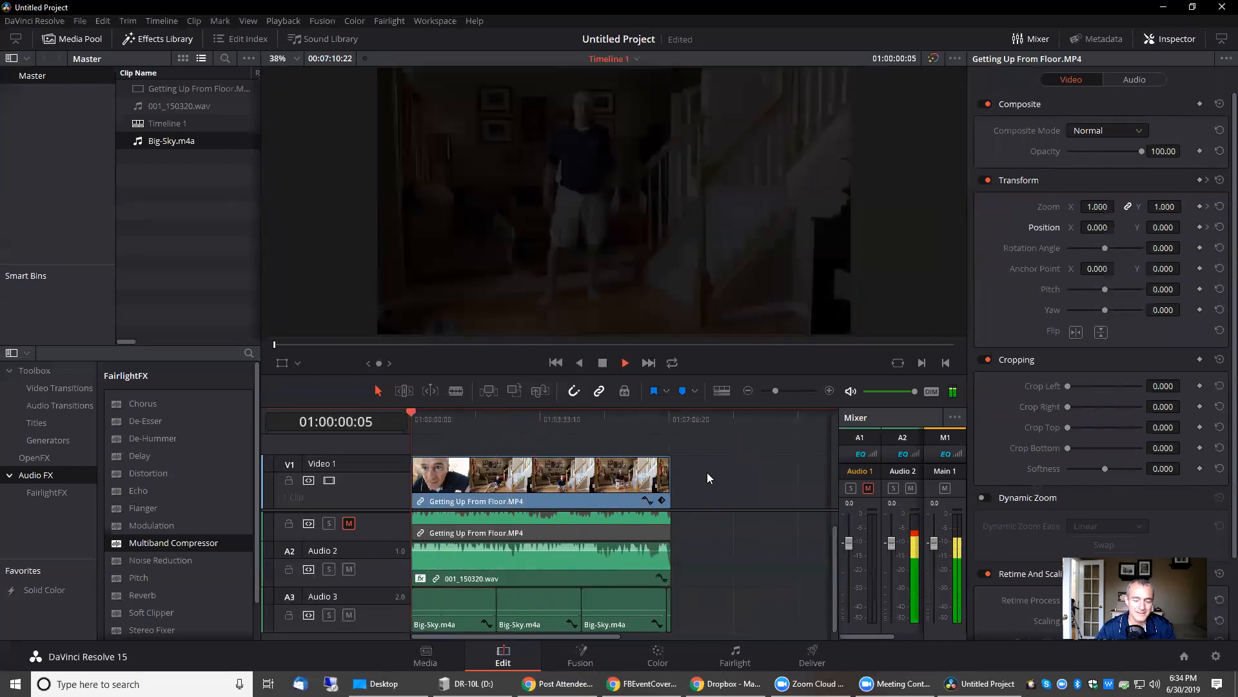
key(space)
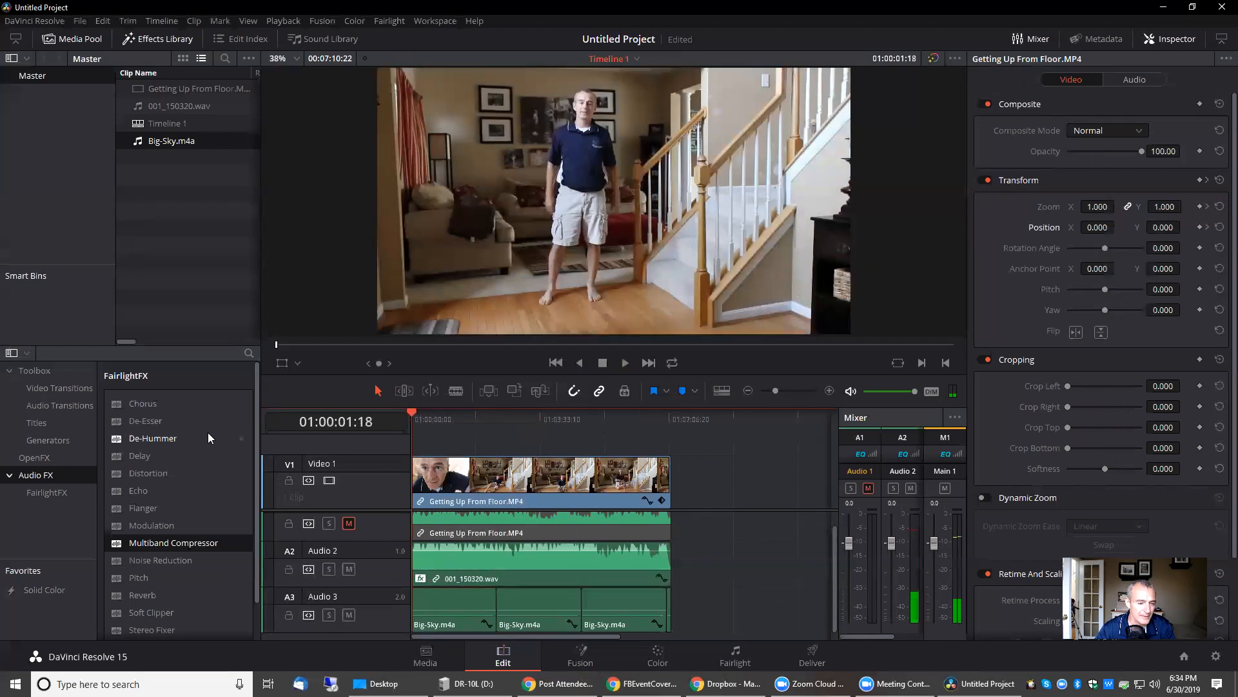
Step: Show the Fusion Titles in the effects library and make room above Video 1 in the timeline
click(58, 422)
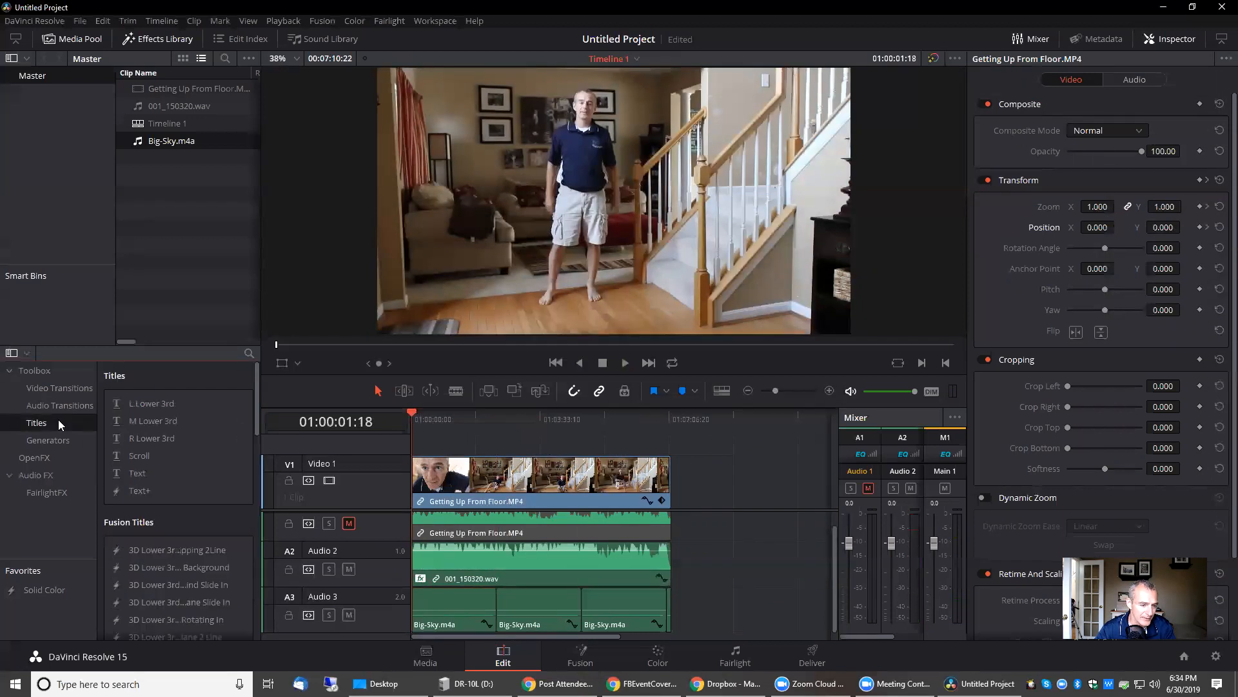
click(175, 404)
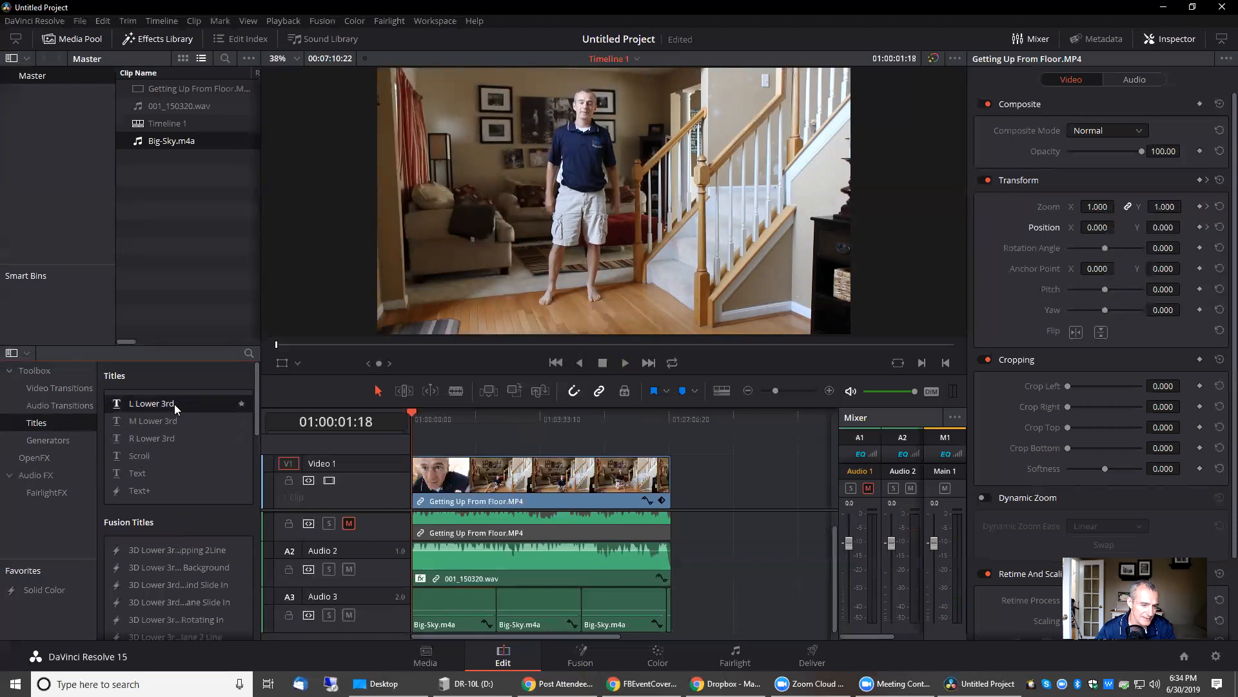
scroll(173, 578, down, 3)
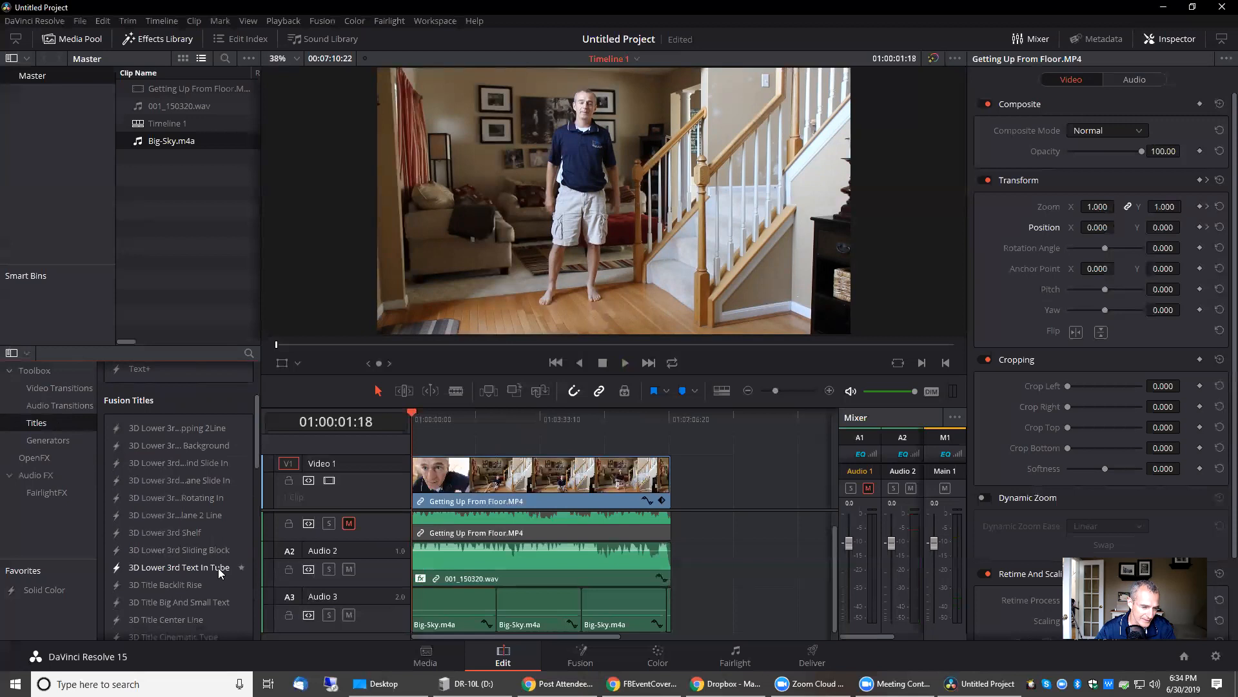
click(178, 567)
scroll(718, 524, up, 1)
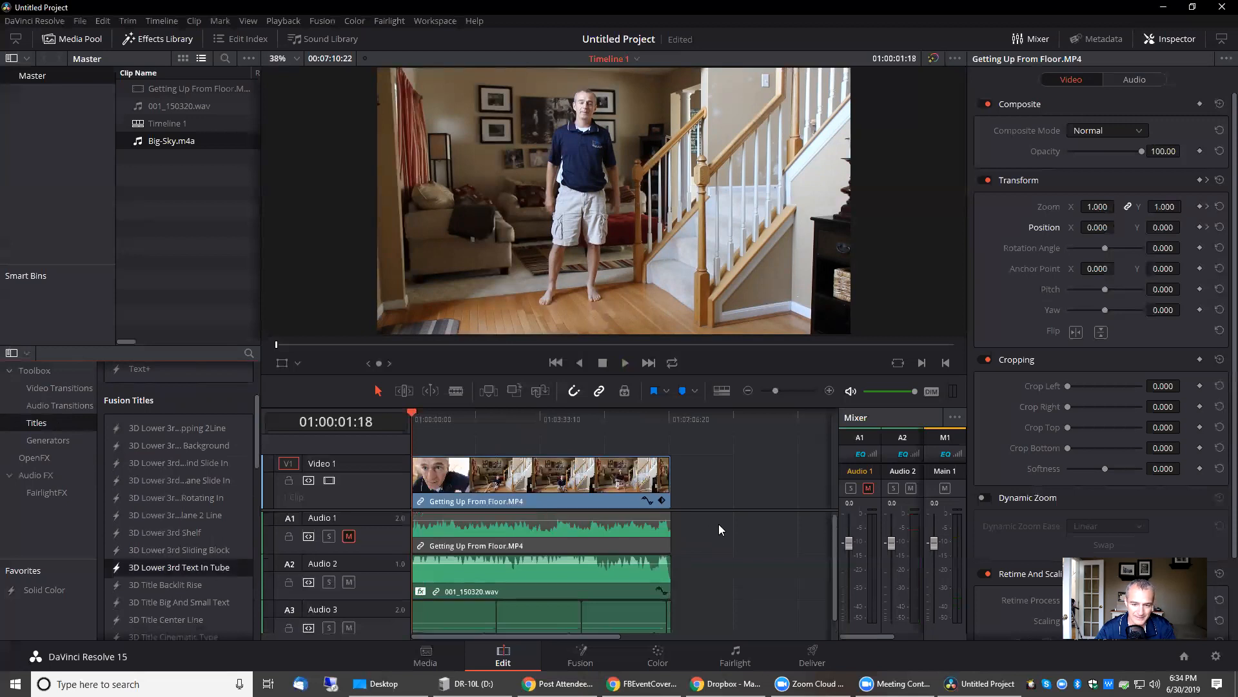
drag(715, 512, 715, 557)
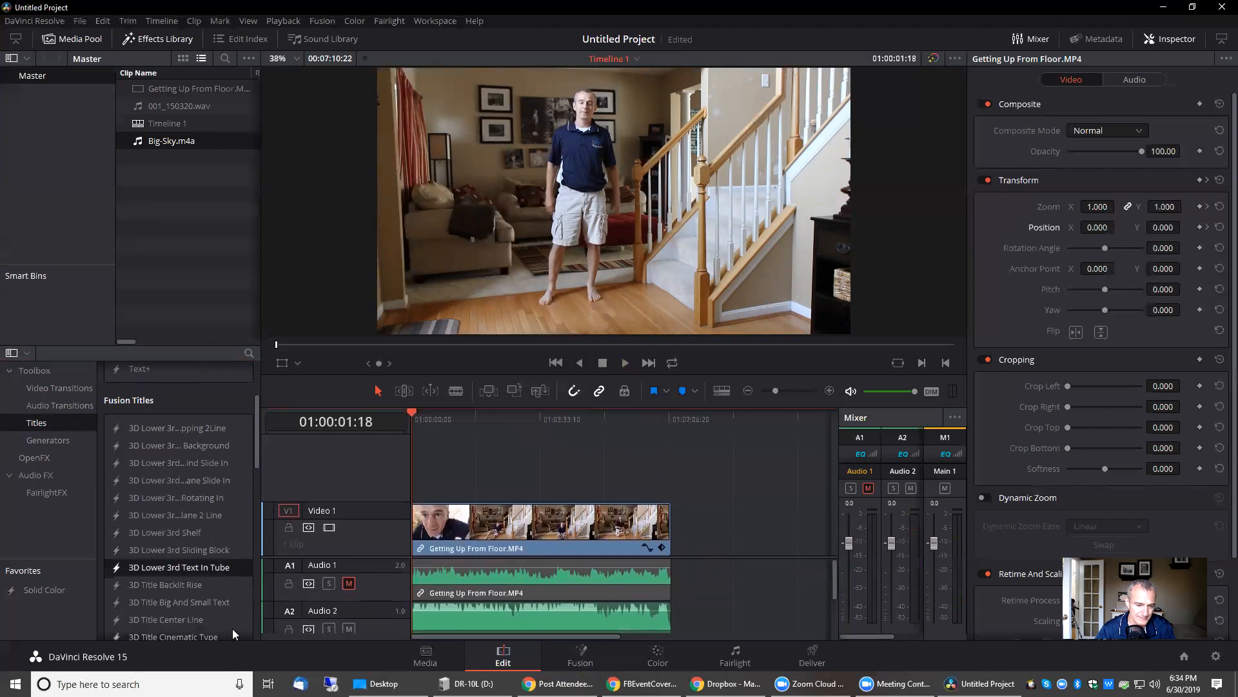
Step: Try the 3D Lower 3rd Text In Tube title on a new track above the opening, preview it, and delete it
drag(191, 569, 540, 463)
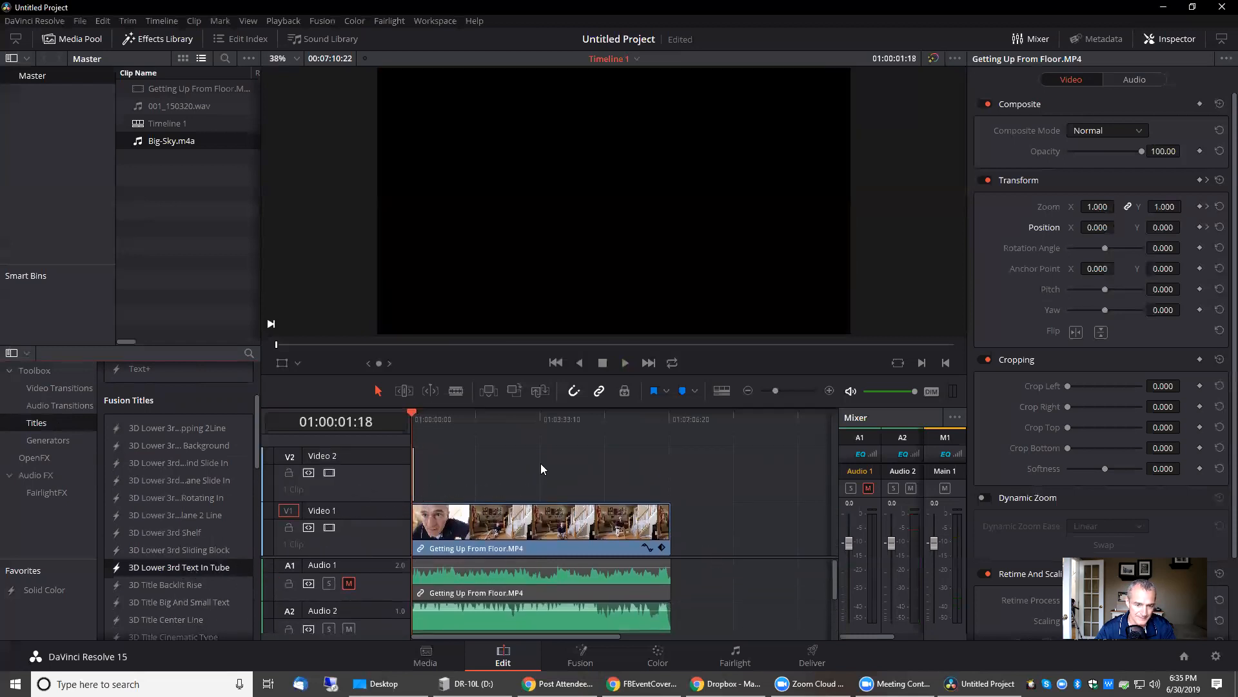
click(625, 362)
click(829, 391)
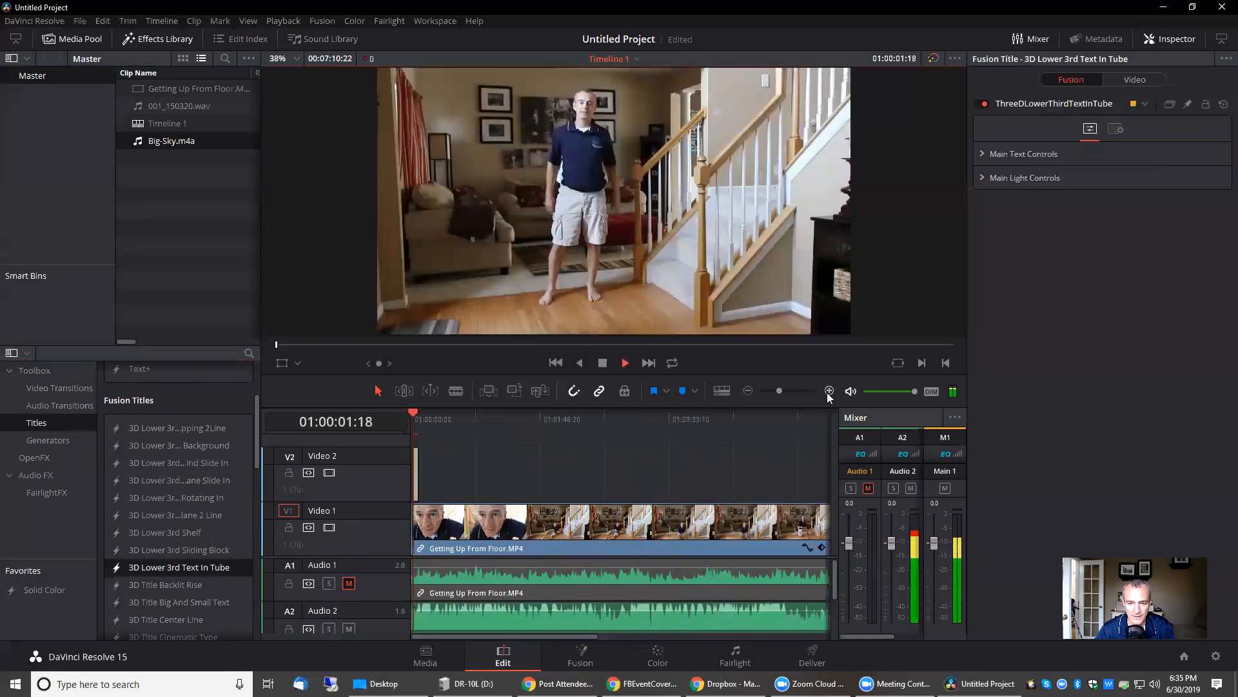
click(829, 391)
click(829, 391)
click(829, 390)
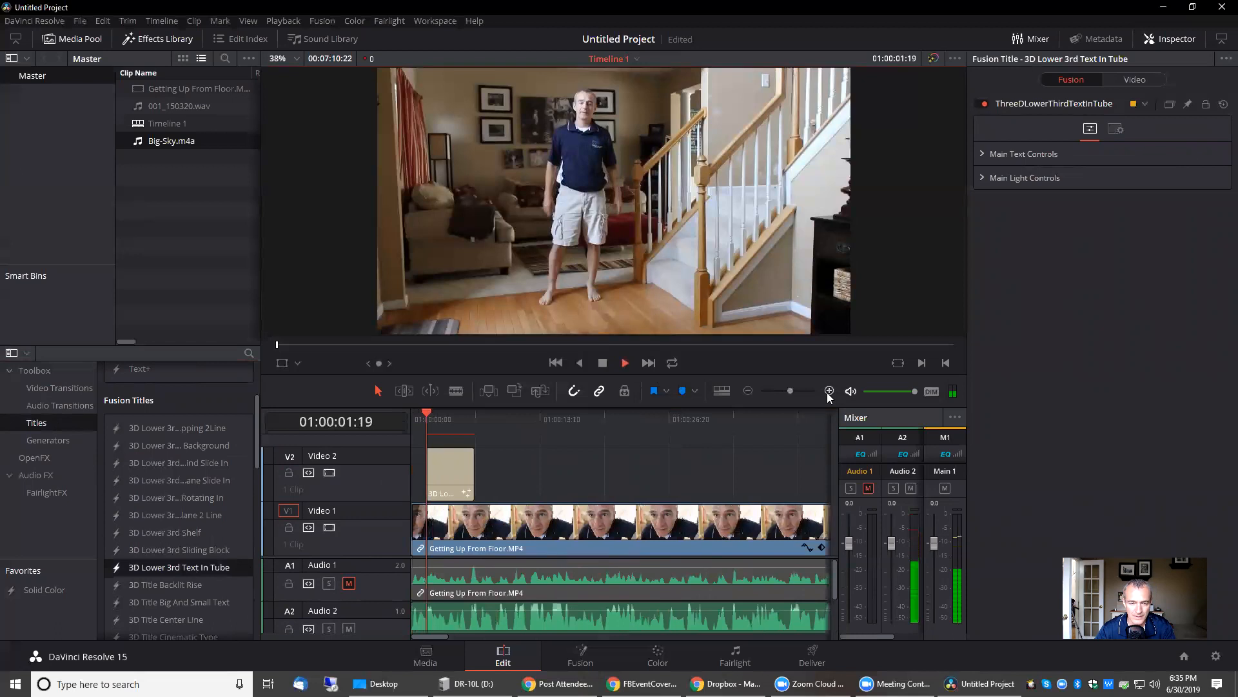
click(829, 391)
click(828, 391)
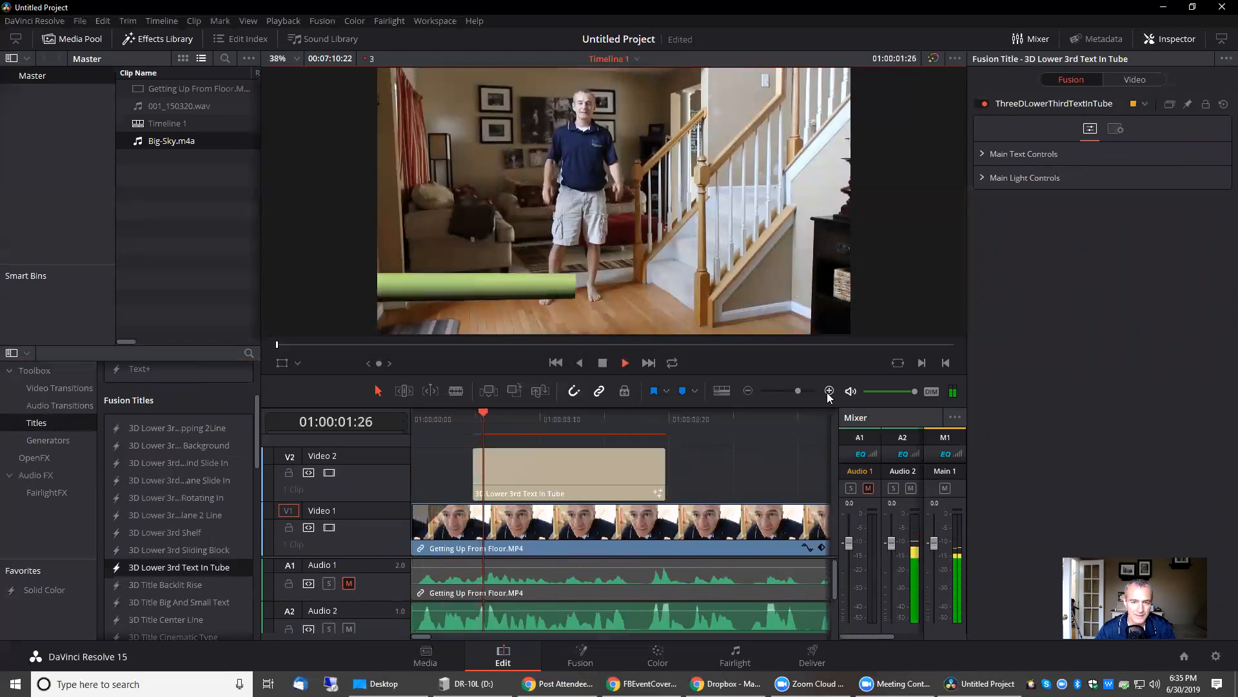
key(space)
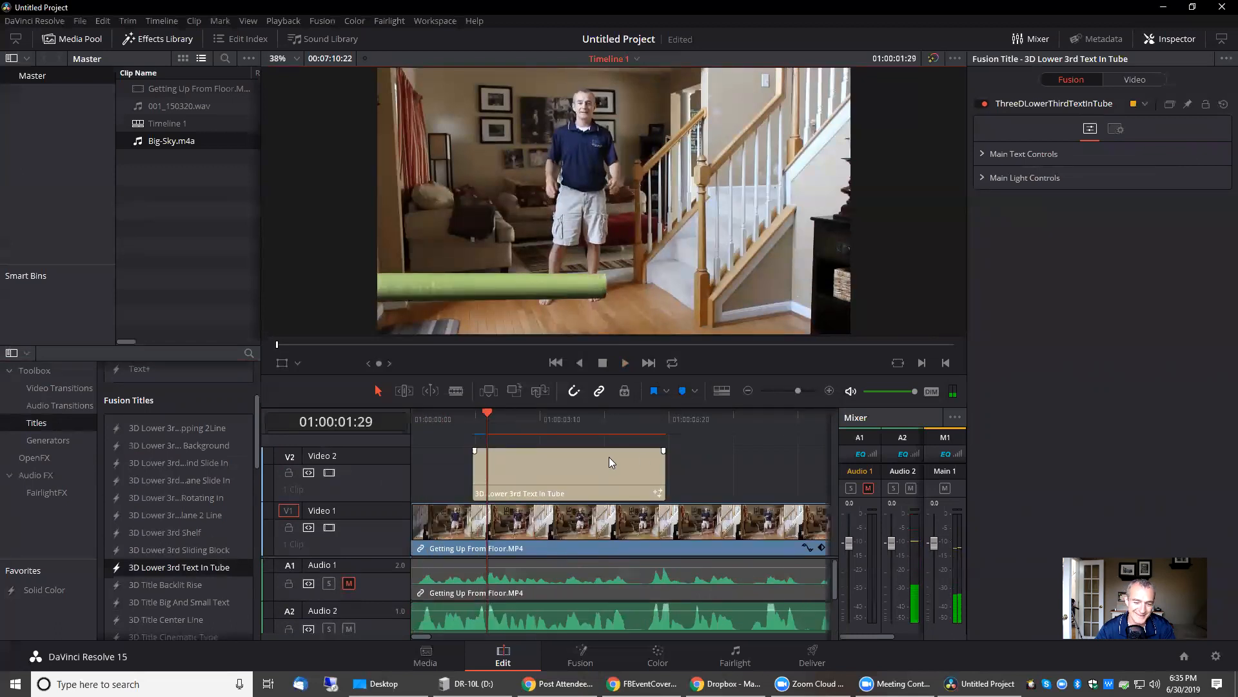
key(Delete)
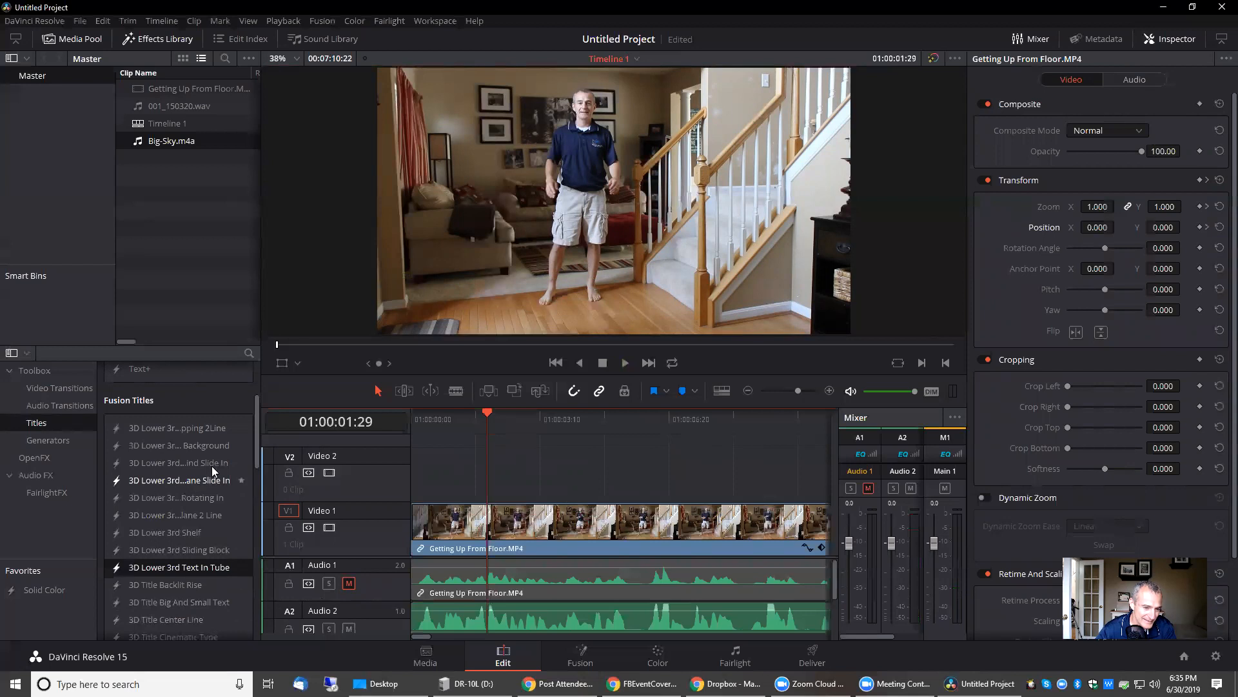
Step: Try the 3D Lower 3rd Multiplane Background title on Video 2 near the start, preview it, and delete it
drag(215, 446, 470, 485)
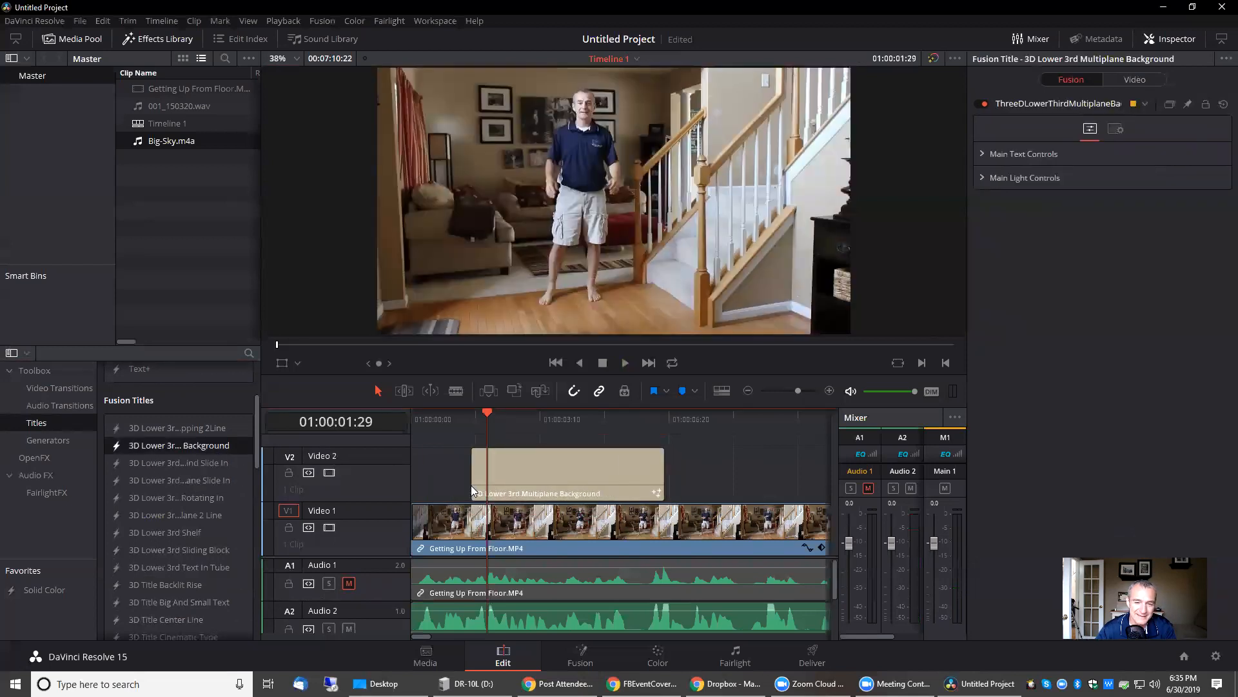
key(space)
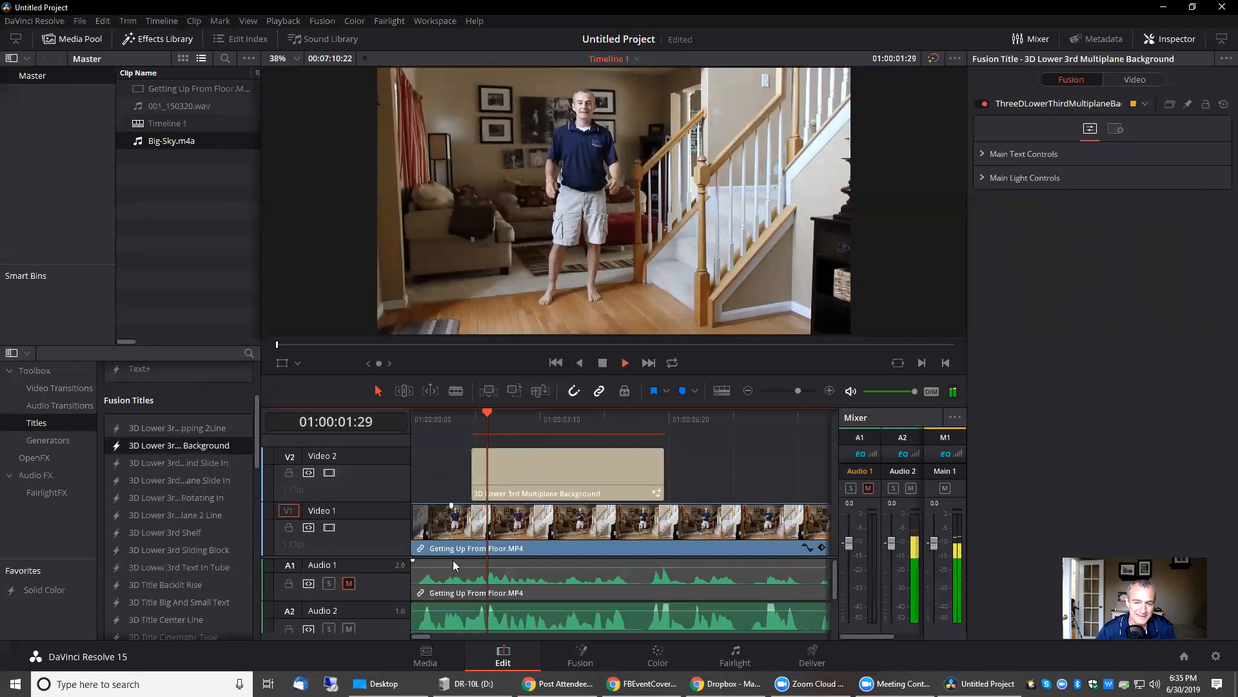
key(space)
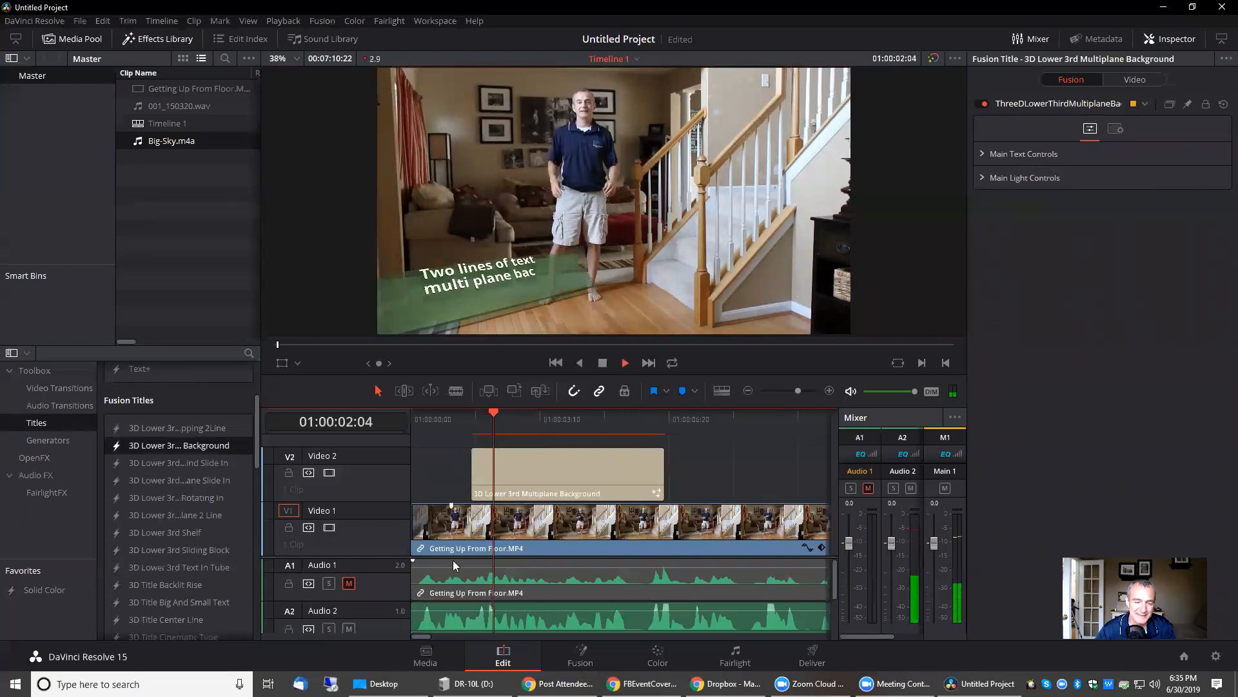
click(526, 475)
key(Delete)
Step: Place the 3D Lower 3rd Plane Slide In title on Video 2 near the start and preview its animation
scroll(148, 476, up, 2)
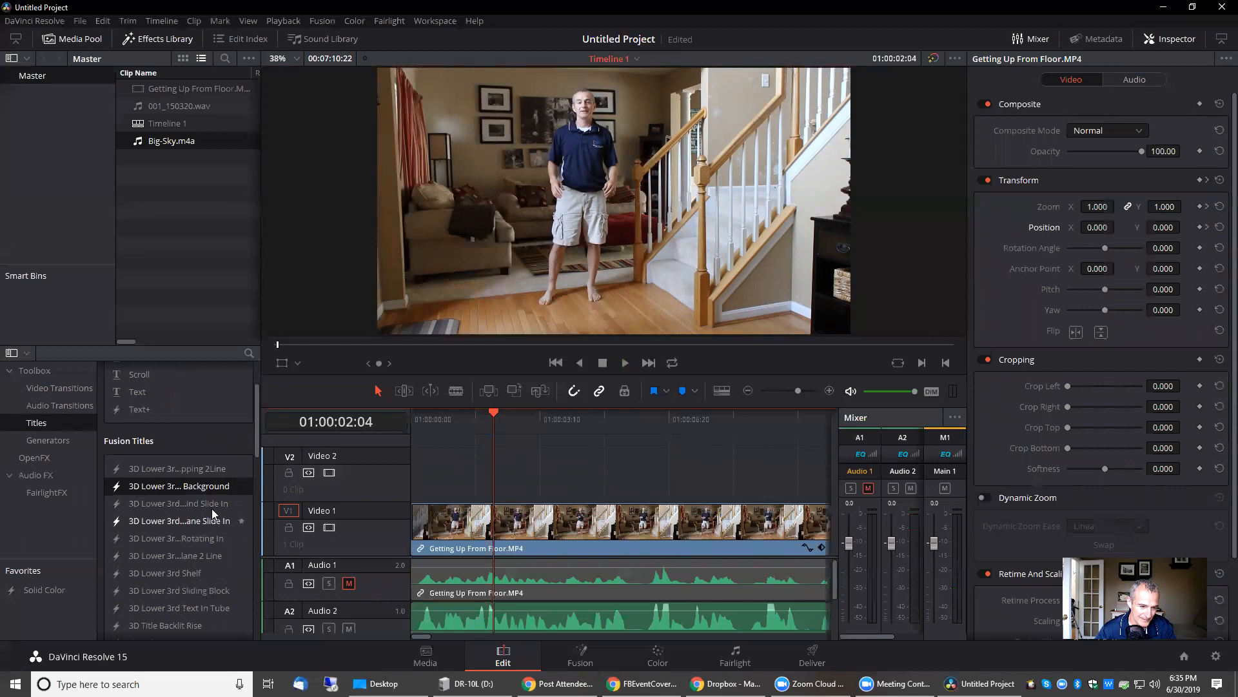
drag(210, 521, 466, 474)
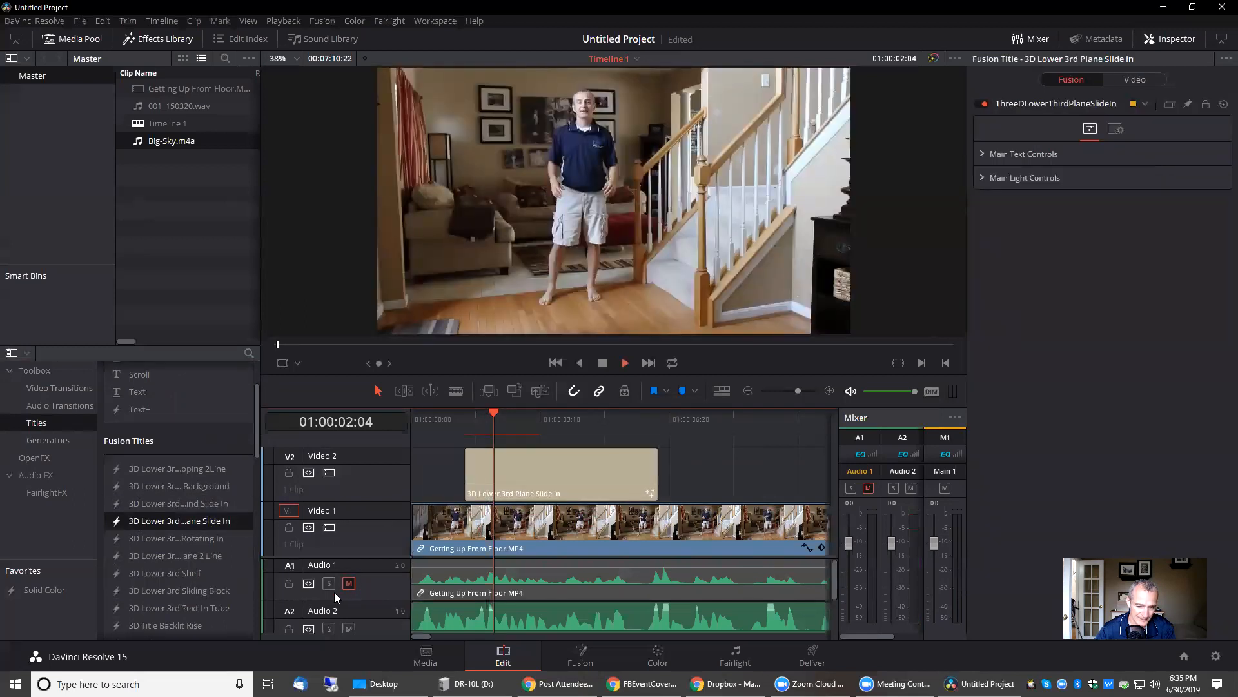
key(space)
key(space)
Step: Replace the lower-third title's placeholder text with the presenter's full name followed by ", PT"
click(567, 457)
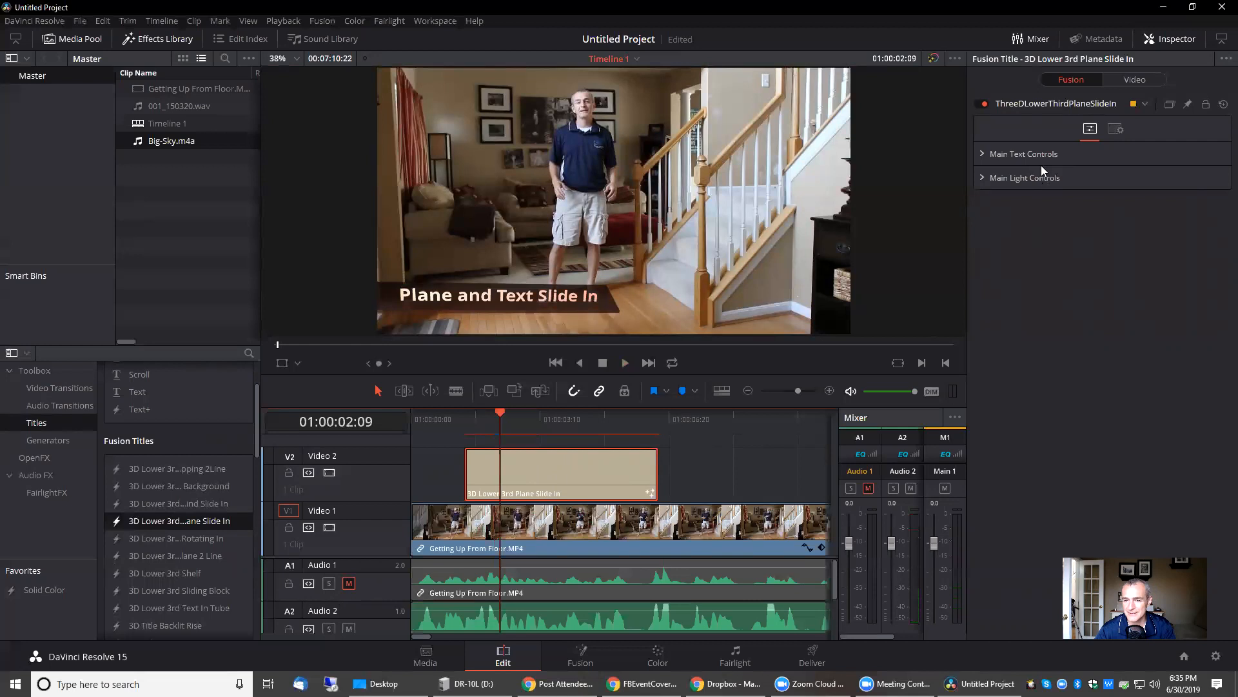
click(988, 156)
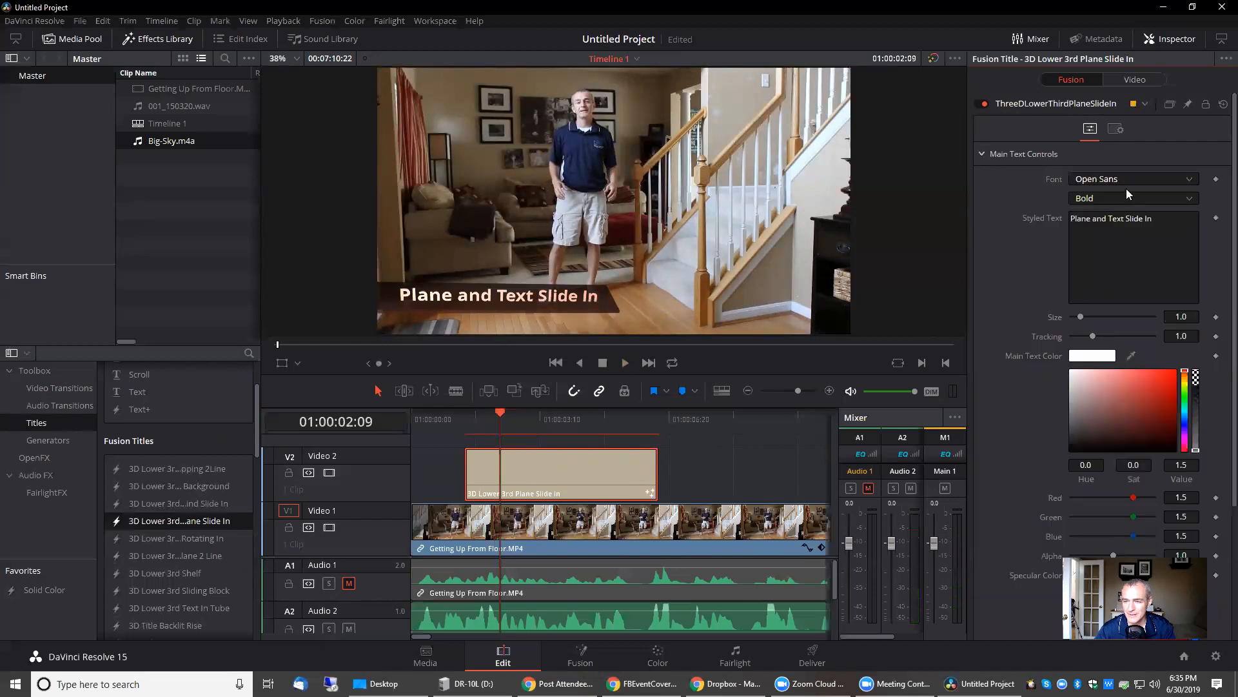
drag(1159, 219, 1065, 219)
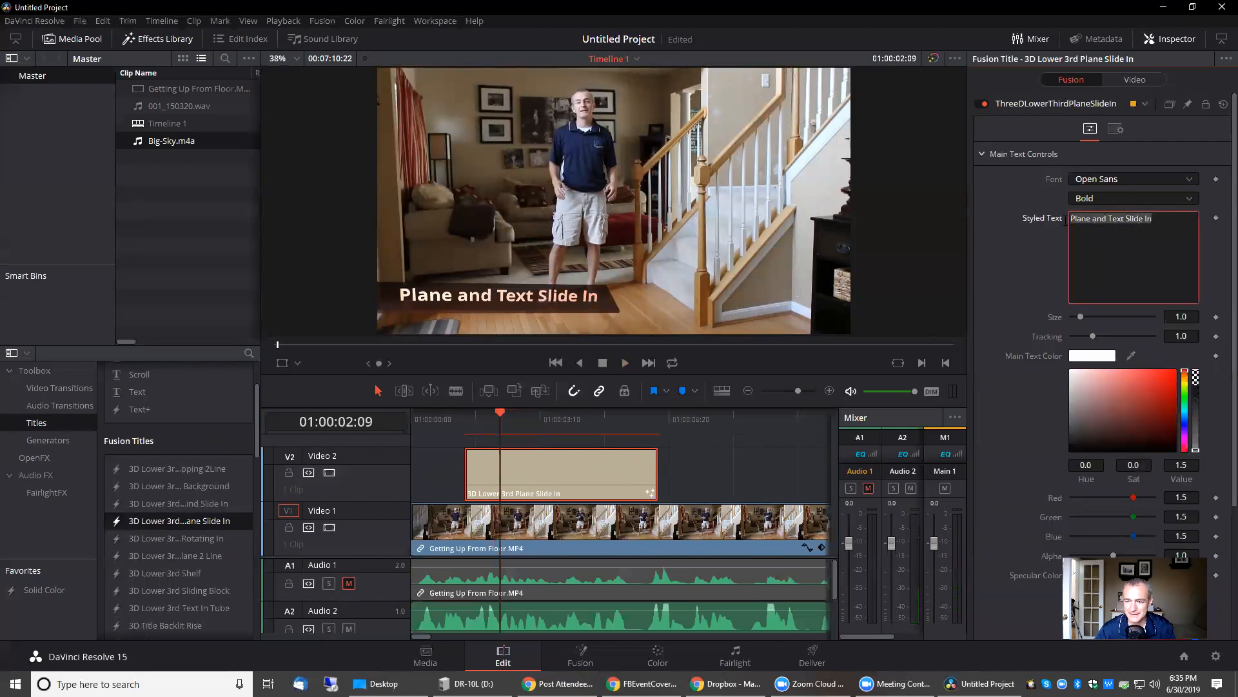
text(Anthony)
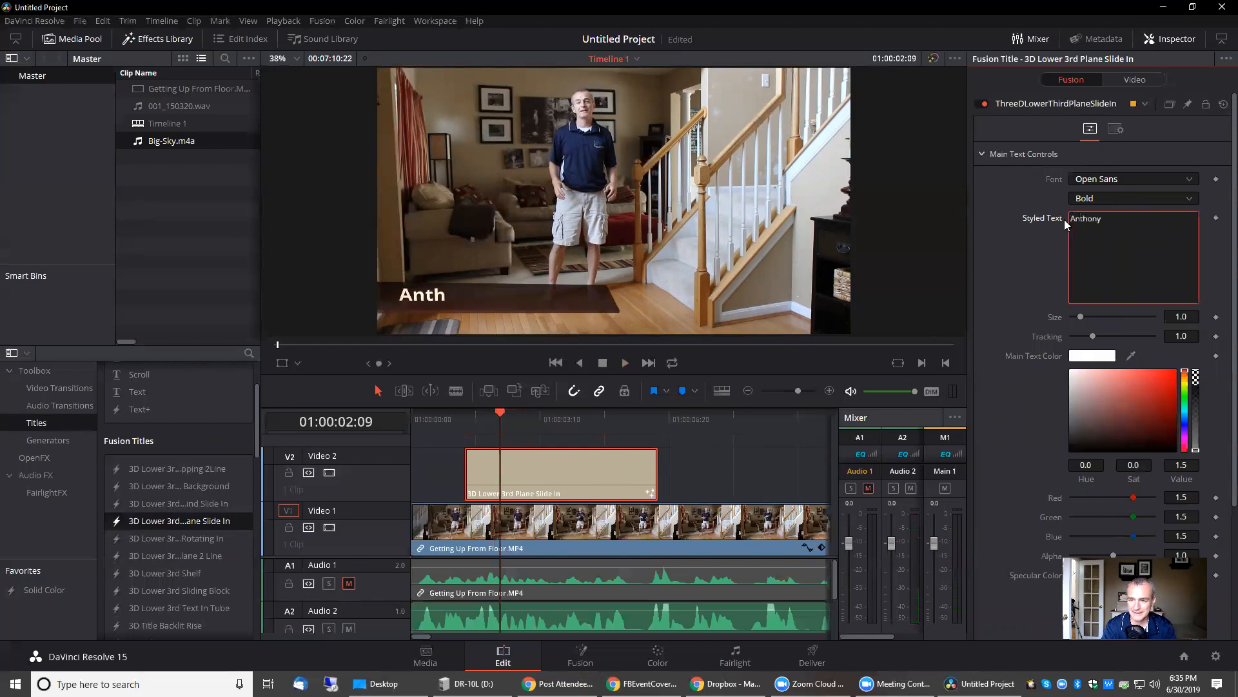
text( Maritato, PT)
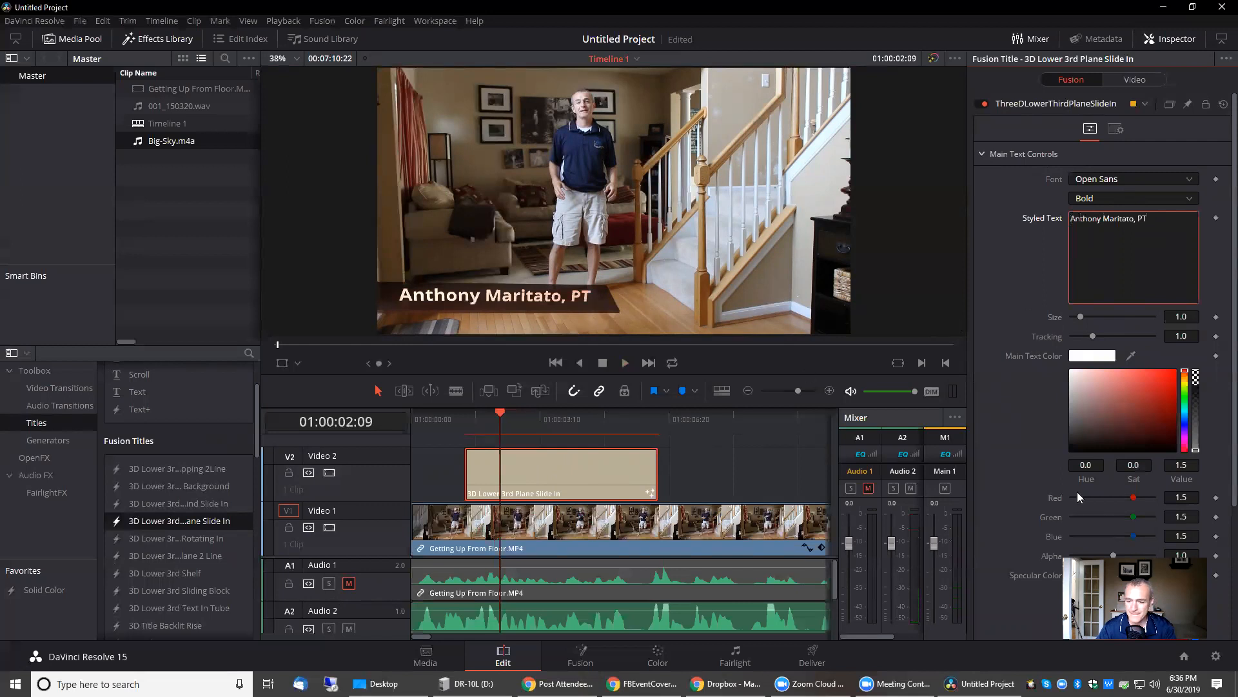
click(983, 154)
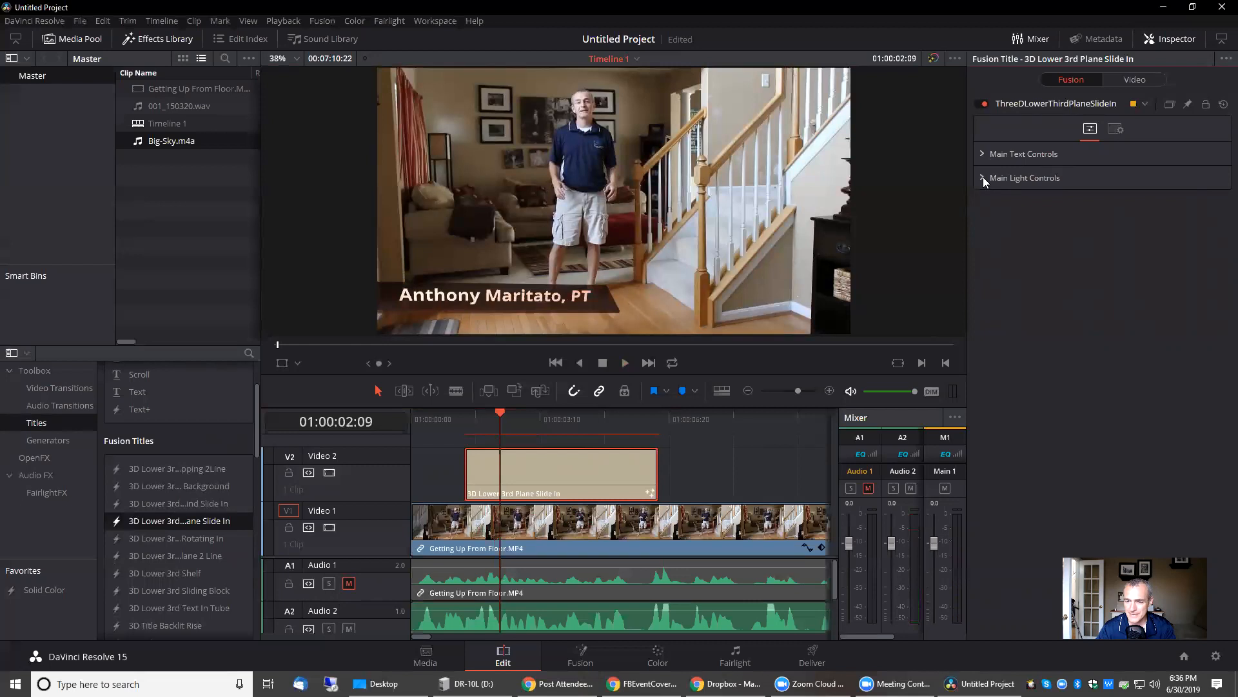
Step: Change the title's main light color to light blue with a hue of 0.592
click(983, 177)
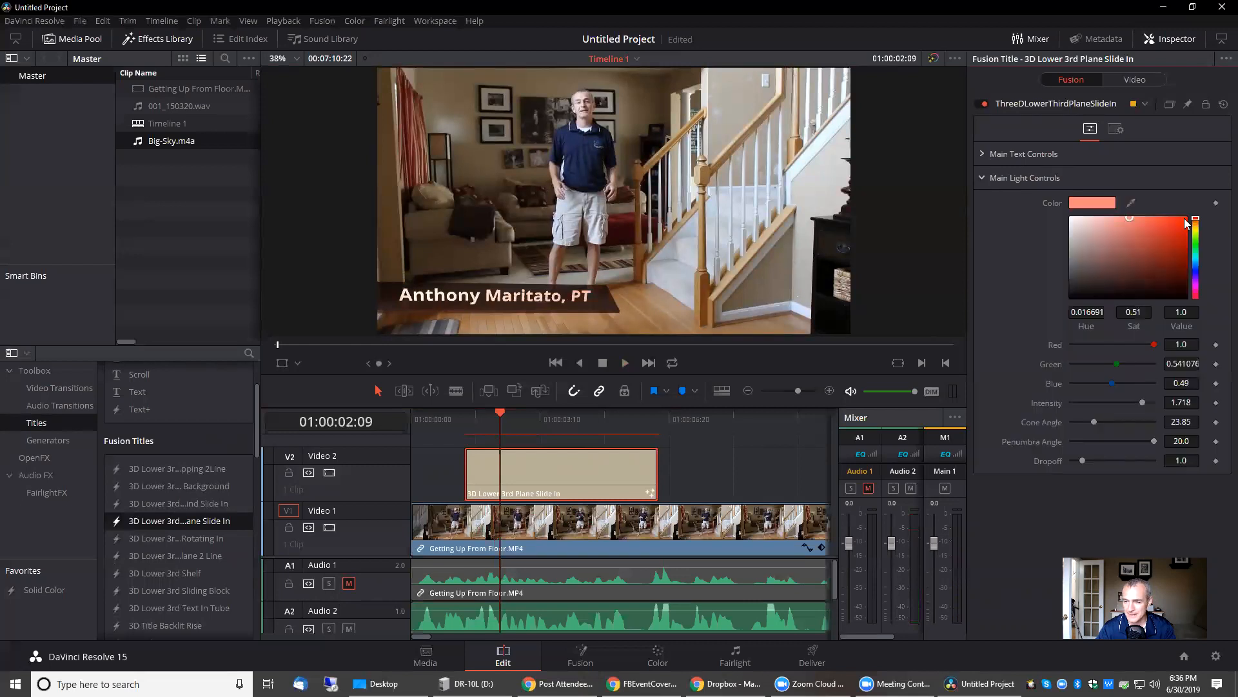
click(1197, 269)
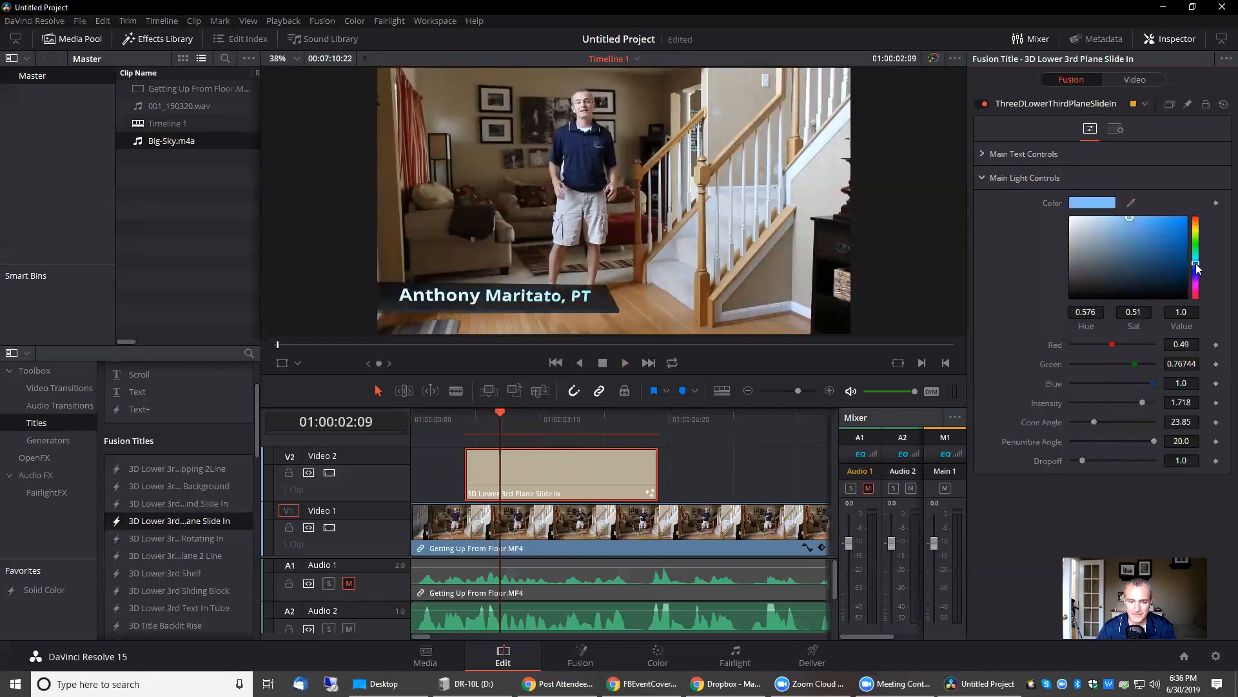
drag(1196, 269, 1197, 269)
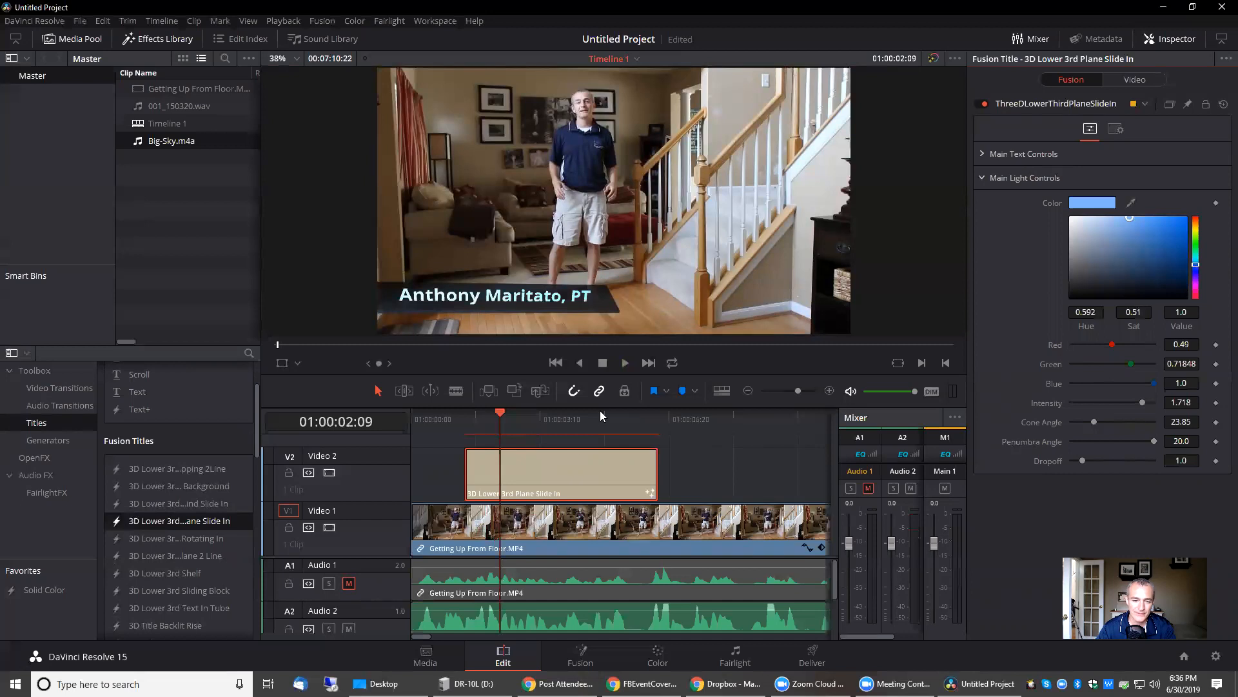
right_click(575, 462)
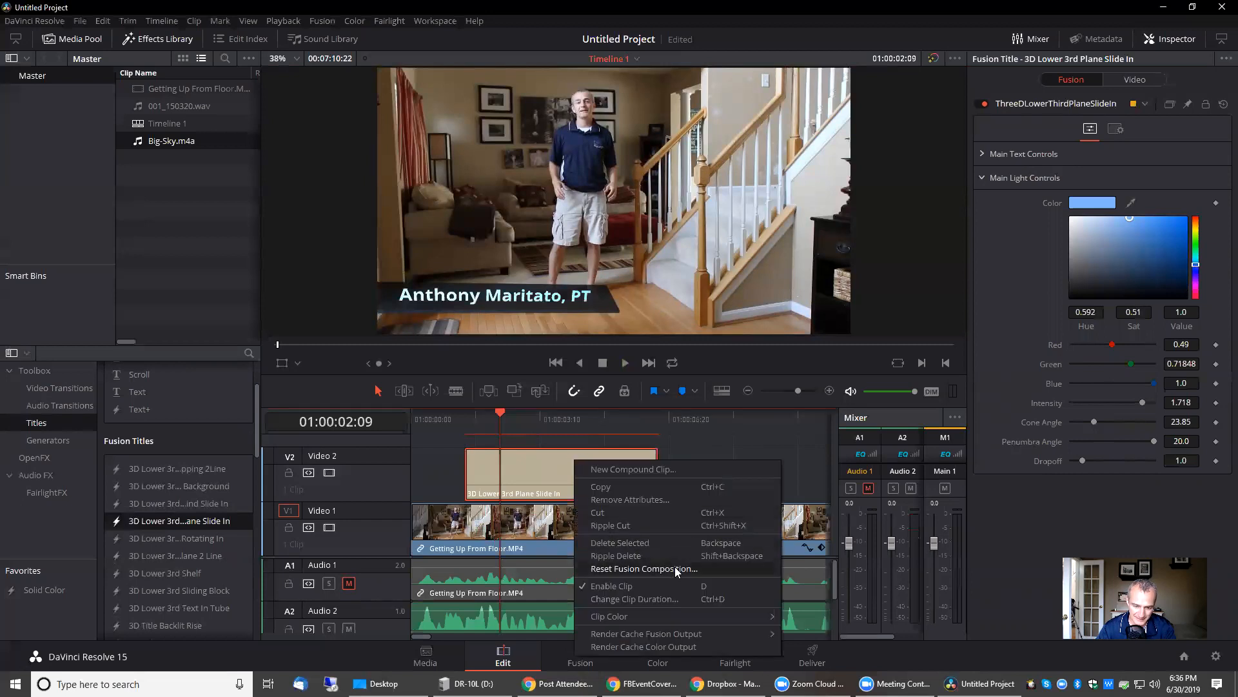
mouse_move(668, 638)
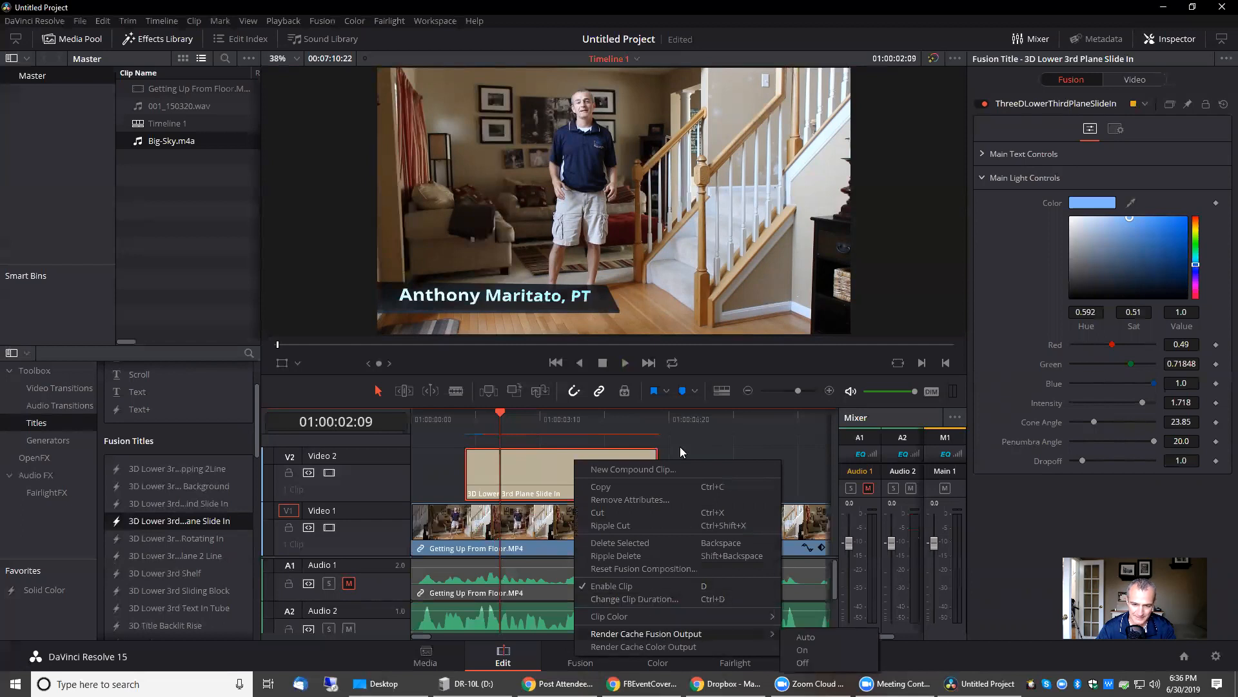
click(752, 438)
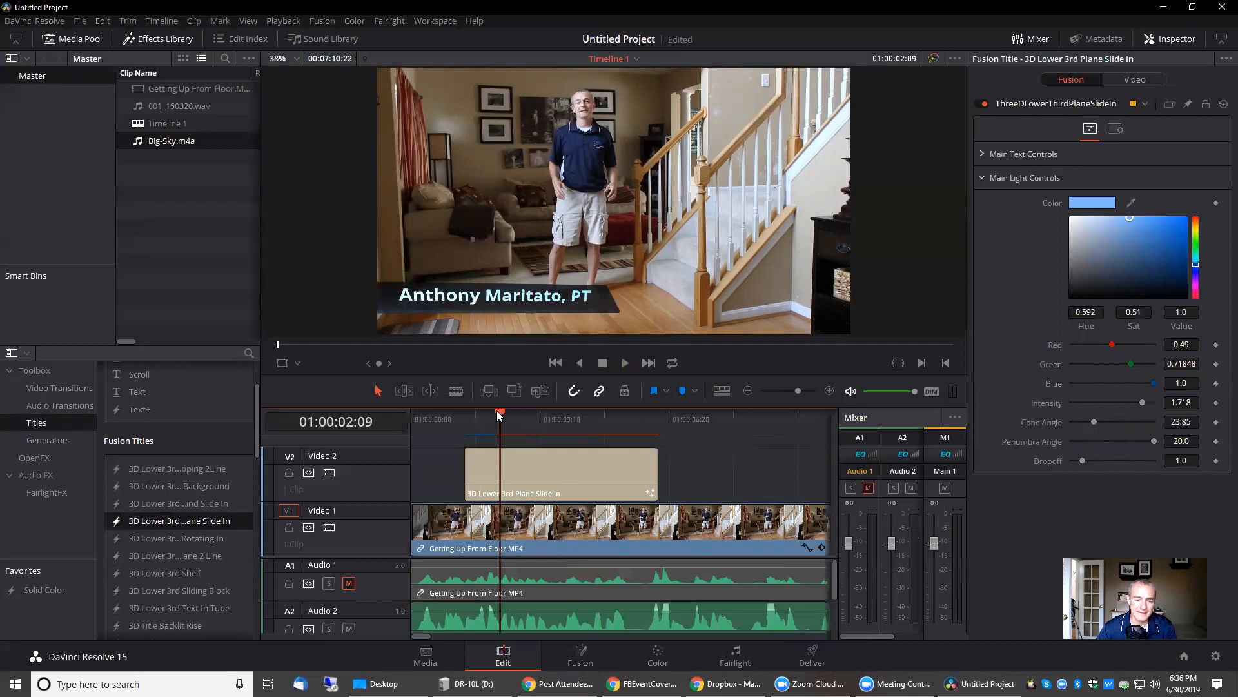
Step: Play the opening of the timeline from before the lower-third title to preview its slide-in animation and light blue color
click(440, 418)
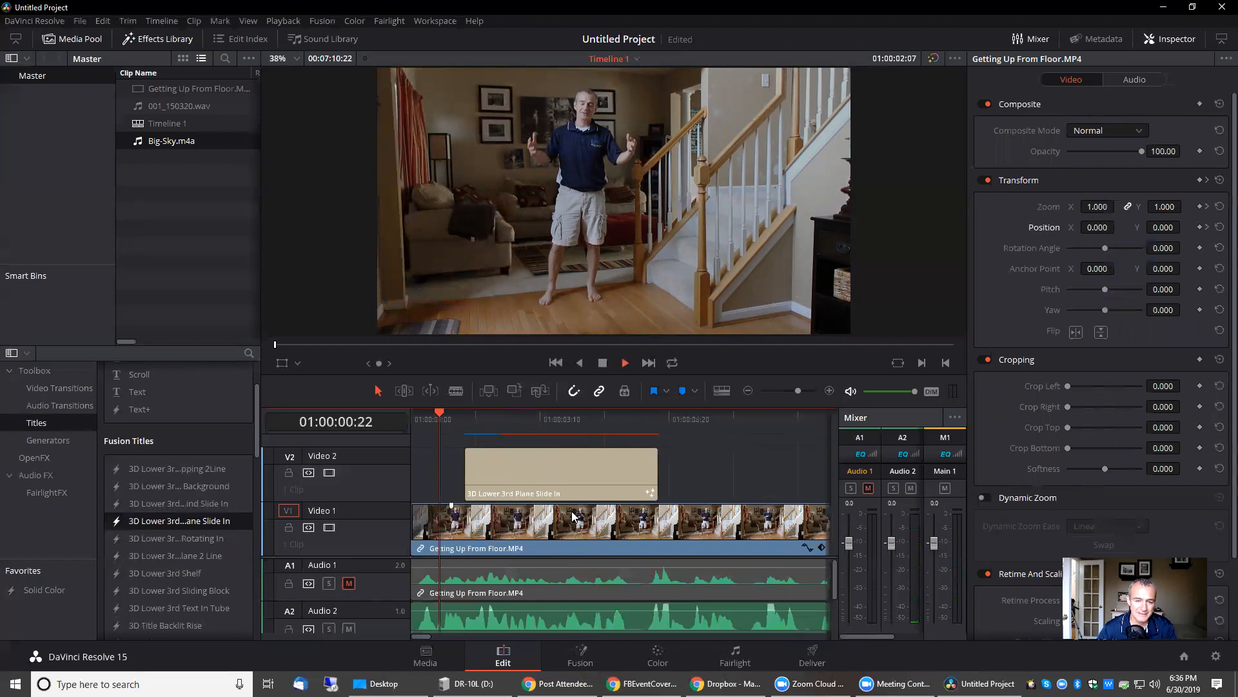
key(space)
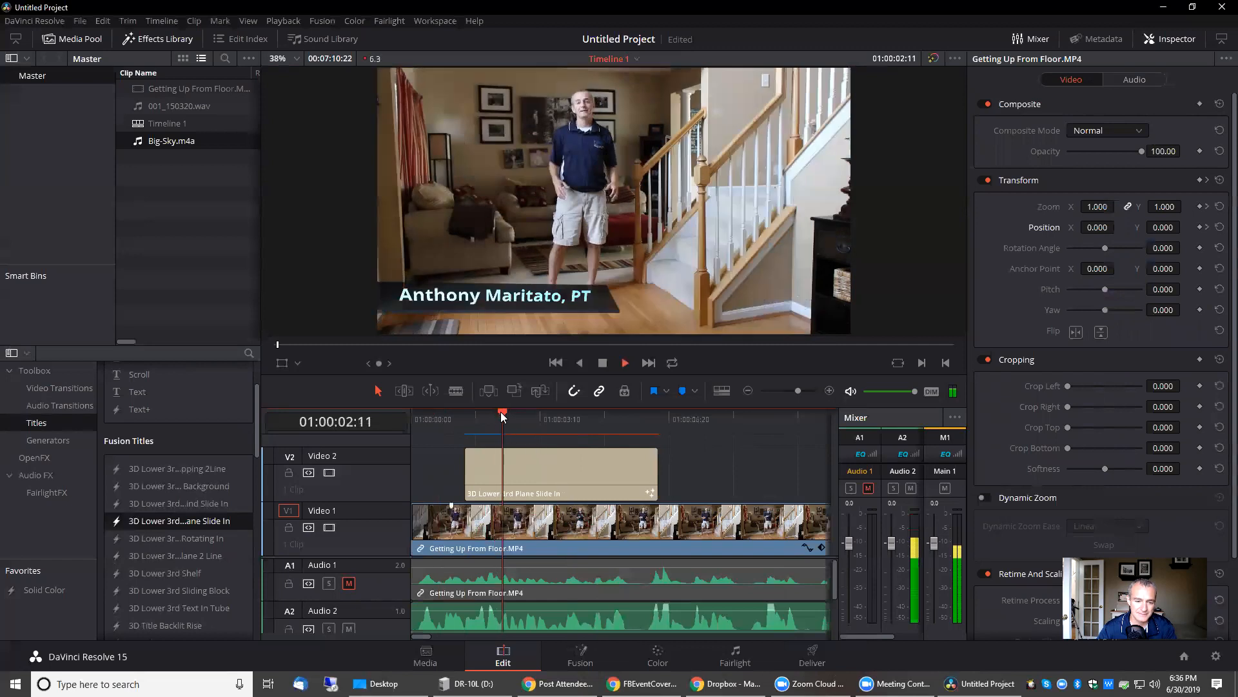
drag(501, 416, 384, 417)
key(space)
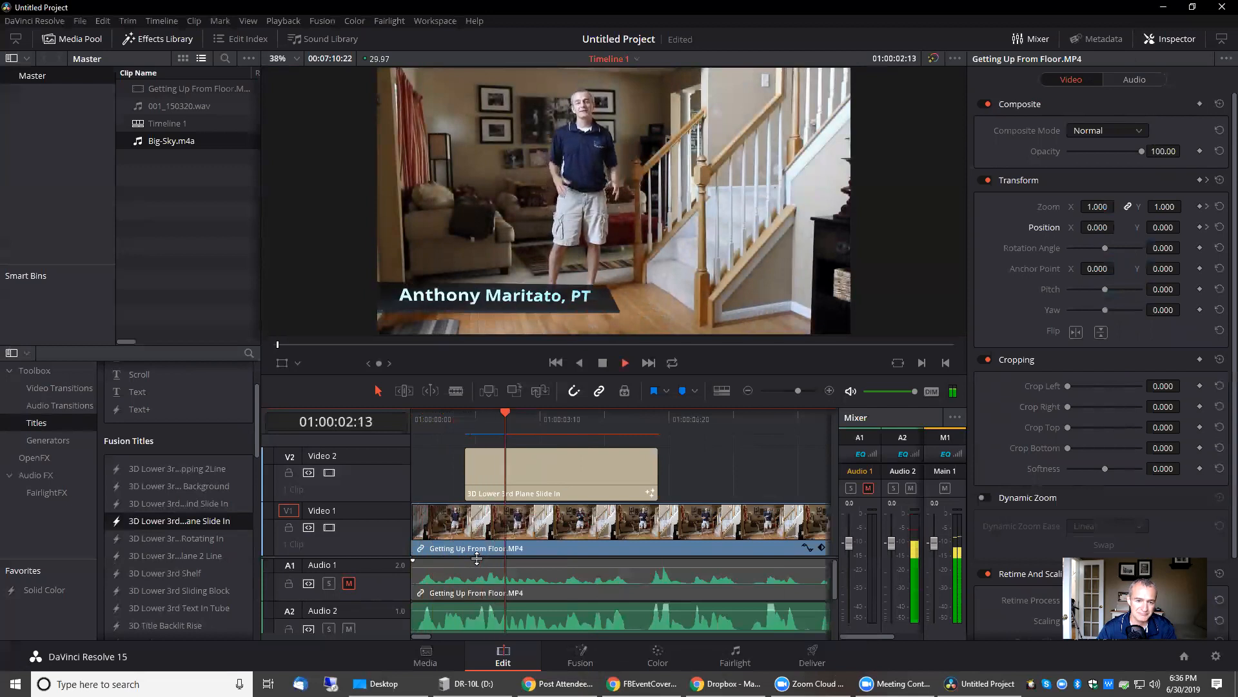
key(space)
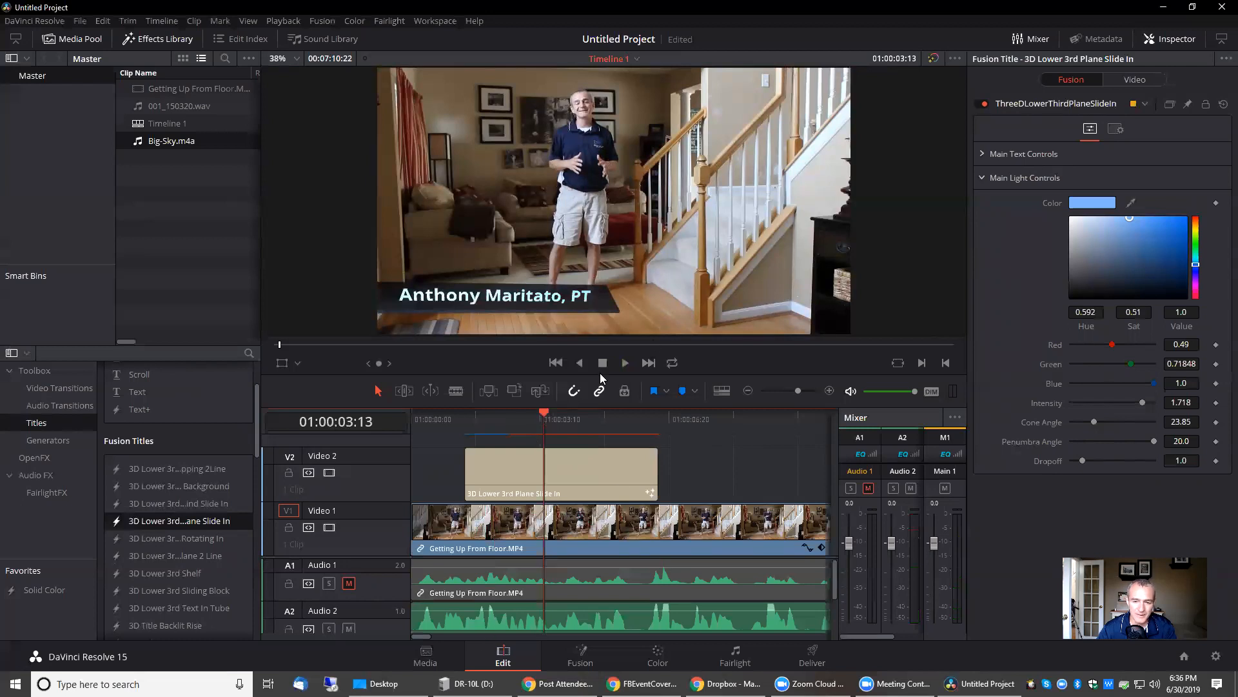
Step: Scrub the timeline out to about 01:04:32 and back to about 01:00:18 to review the footage
click(745, 392)
click(745, 392)
click(745, 393)
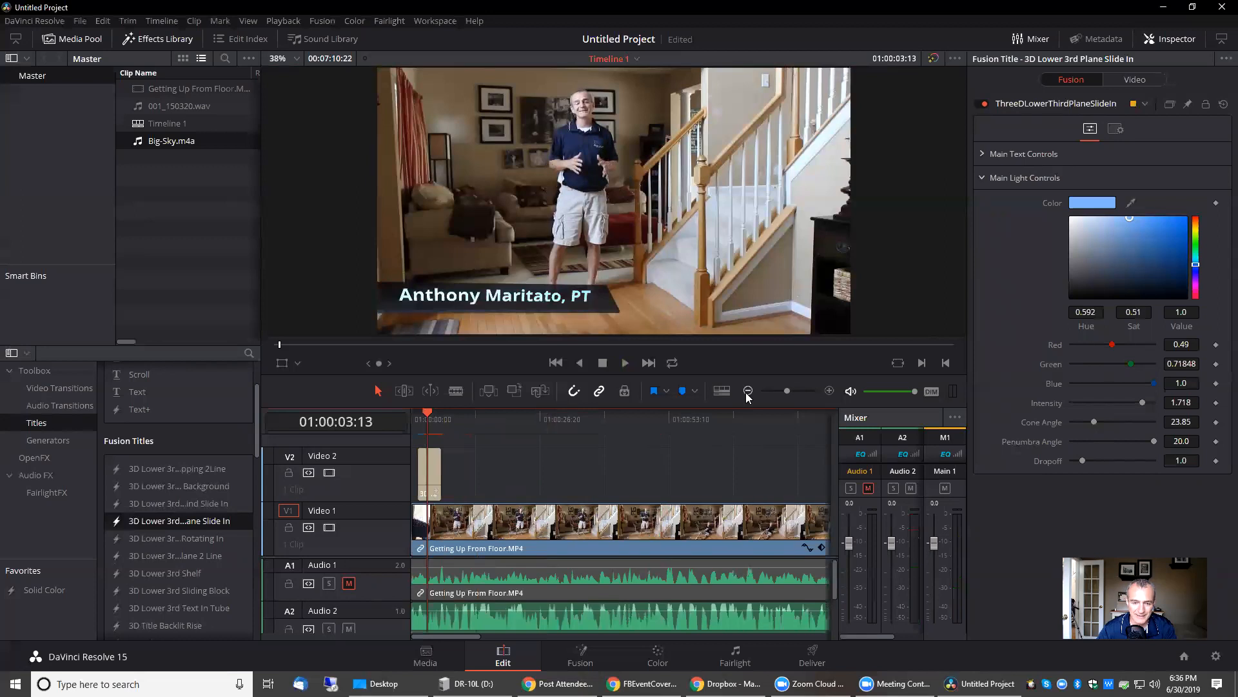
click(747, 392)
click(747, 392)
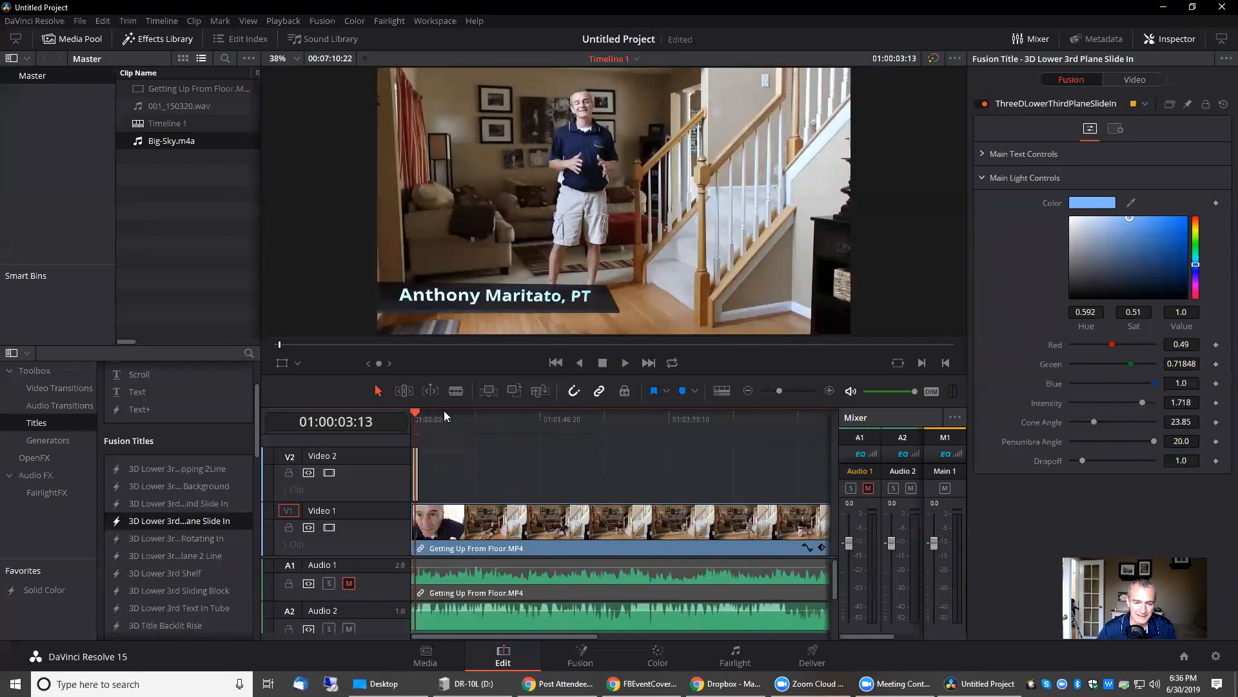
drag(418, 416, 738, 419)
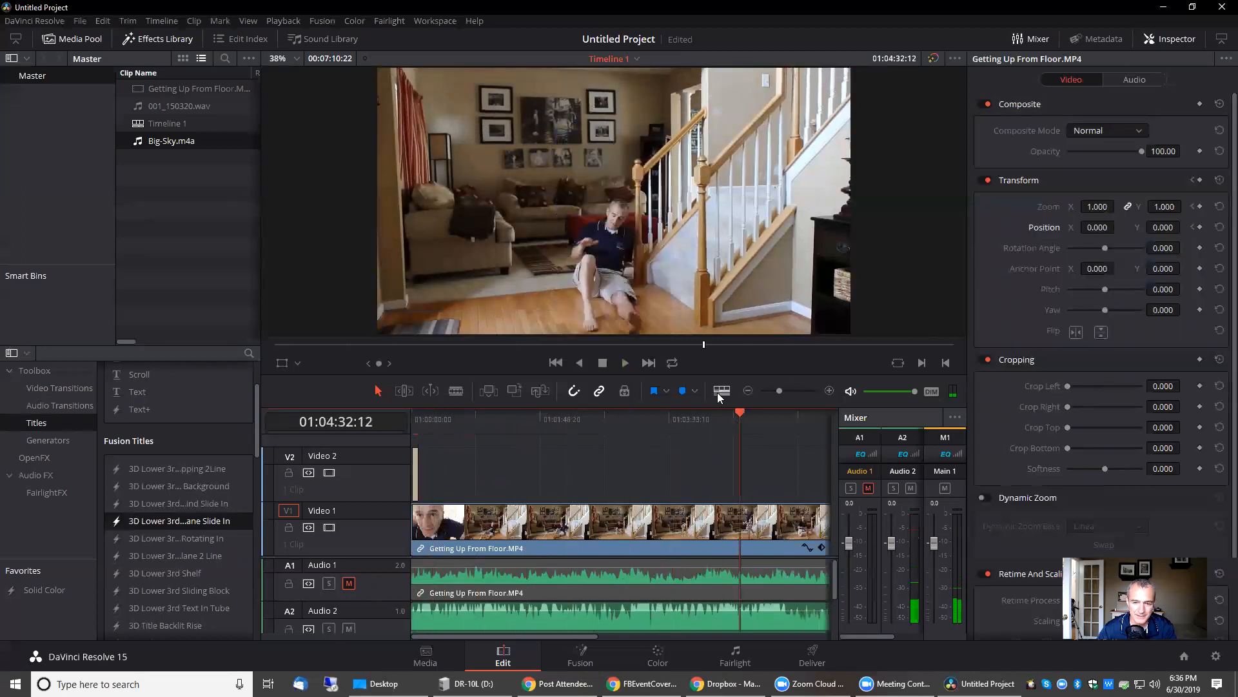
drag(735, 414, 432, 429)
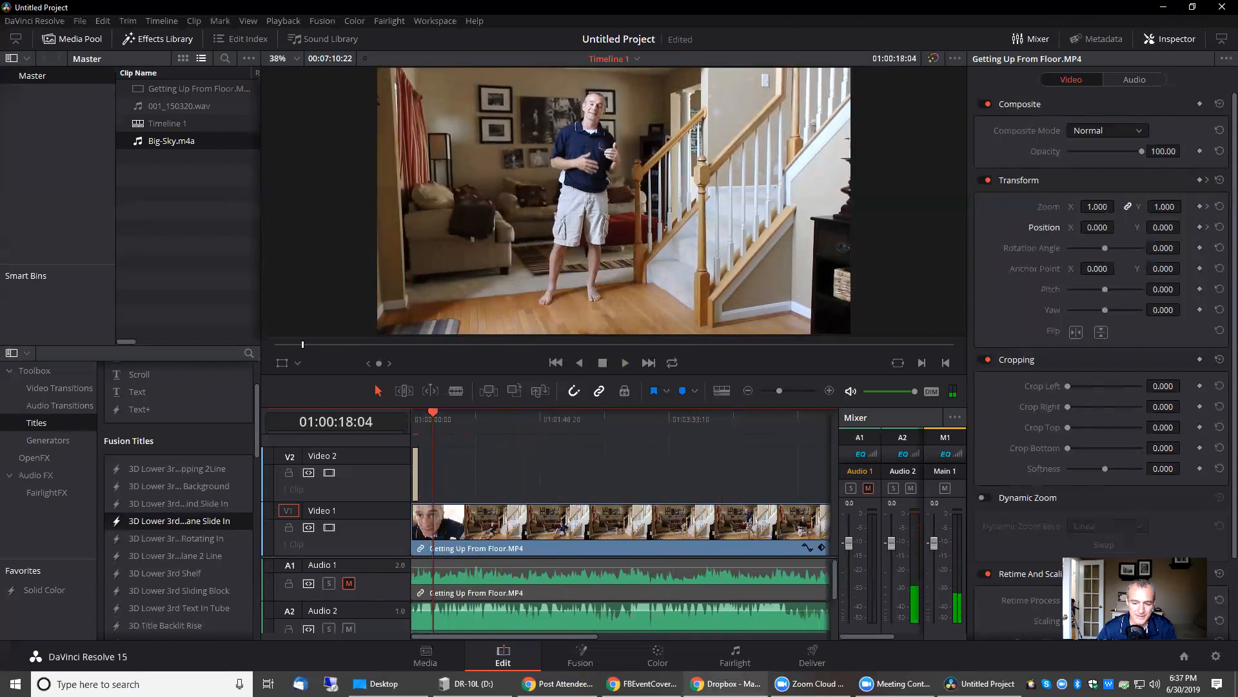
Step: Switch to Chrome and open pngtree.com in place of the Zoom post-attendee page
mouse_move(558, 683)
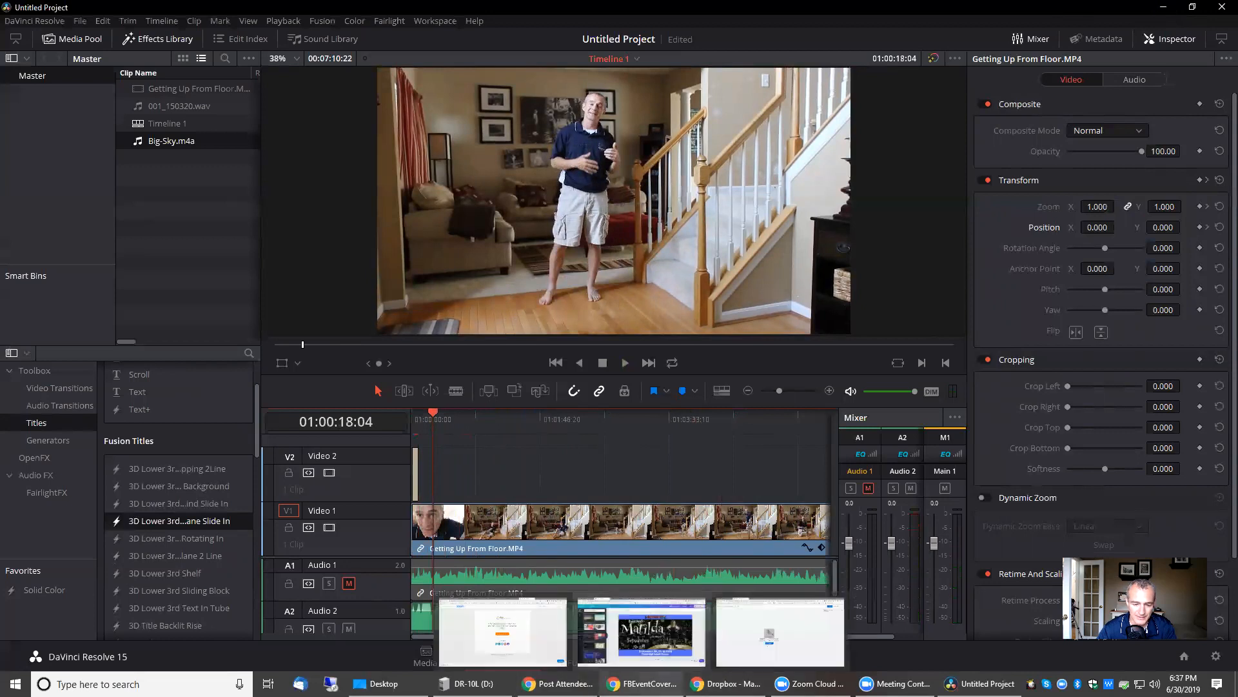
click(522, 660)
click(801, 33)
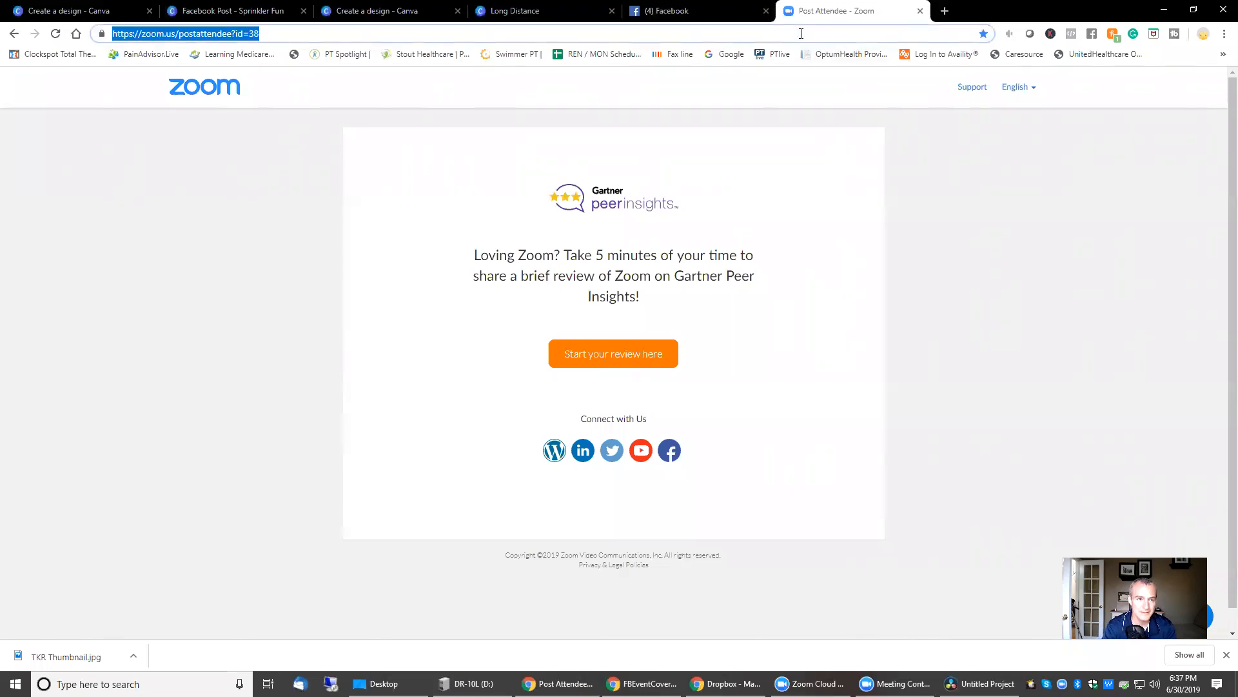
text(pngtree)
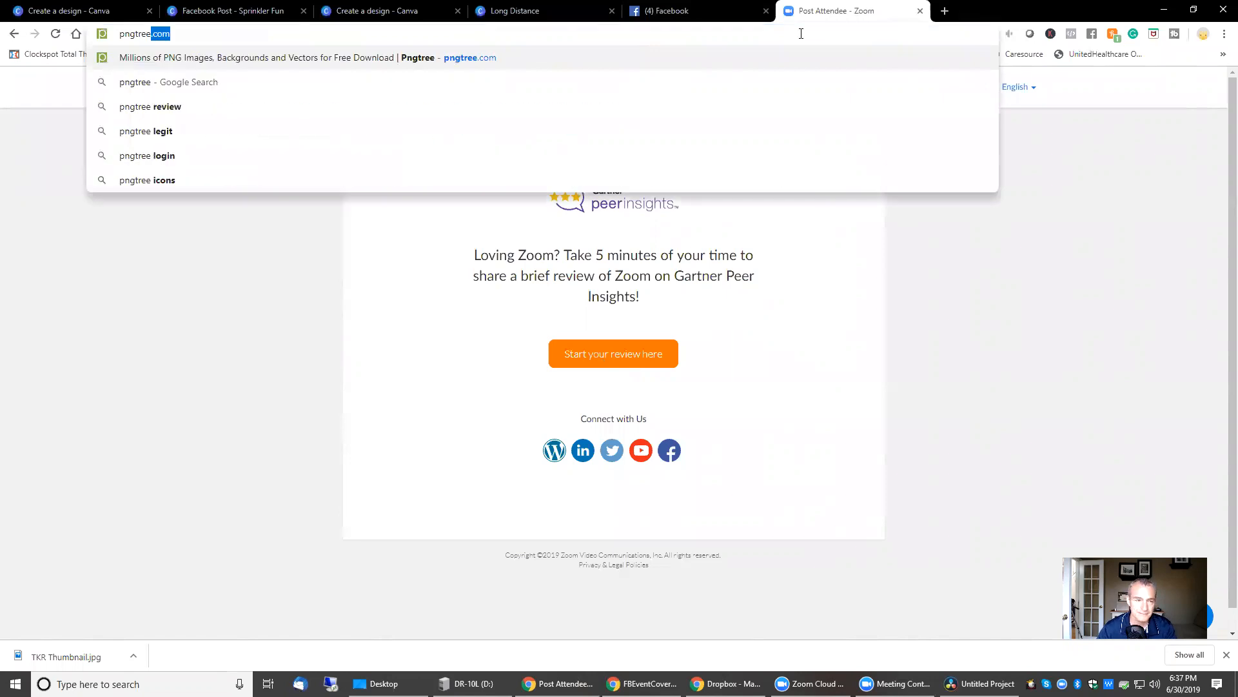
key(Return)
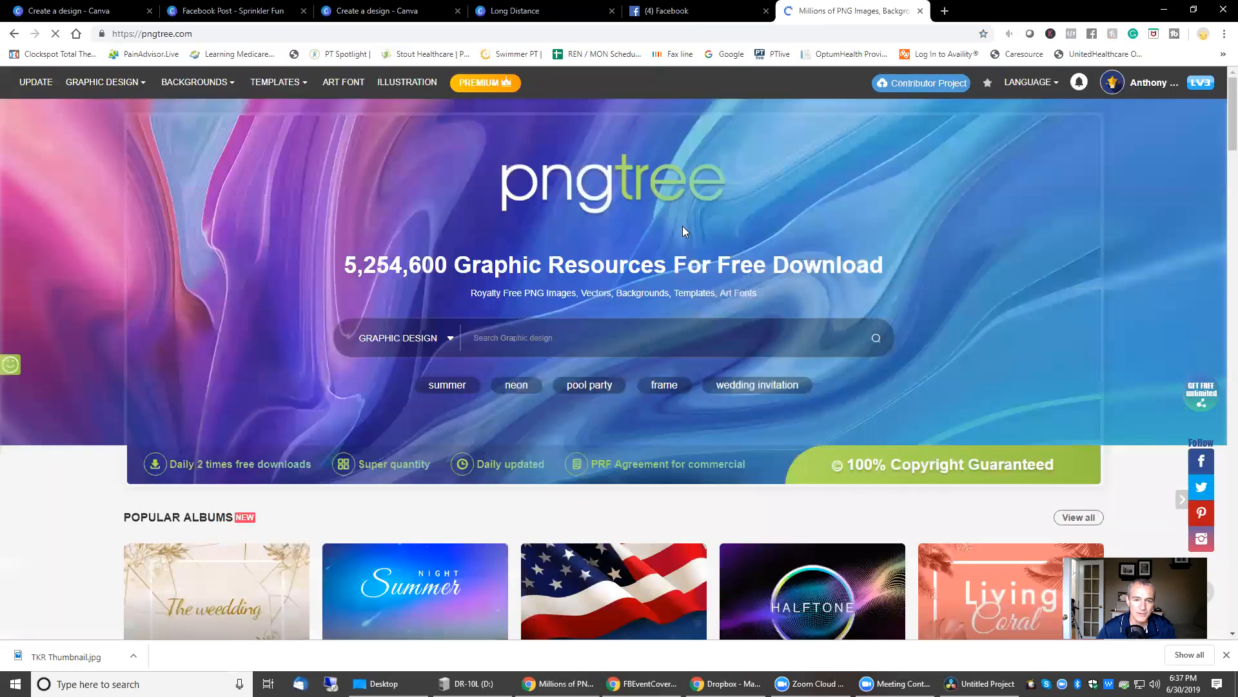
Step: Search Pngtree's graphic design resources for "subscribe"
click(569, 338)
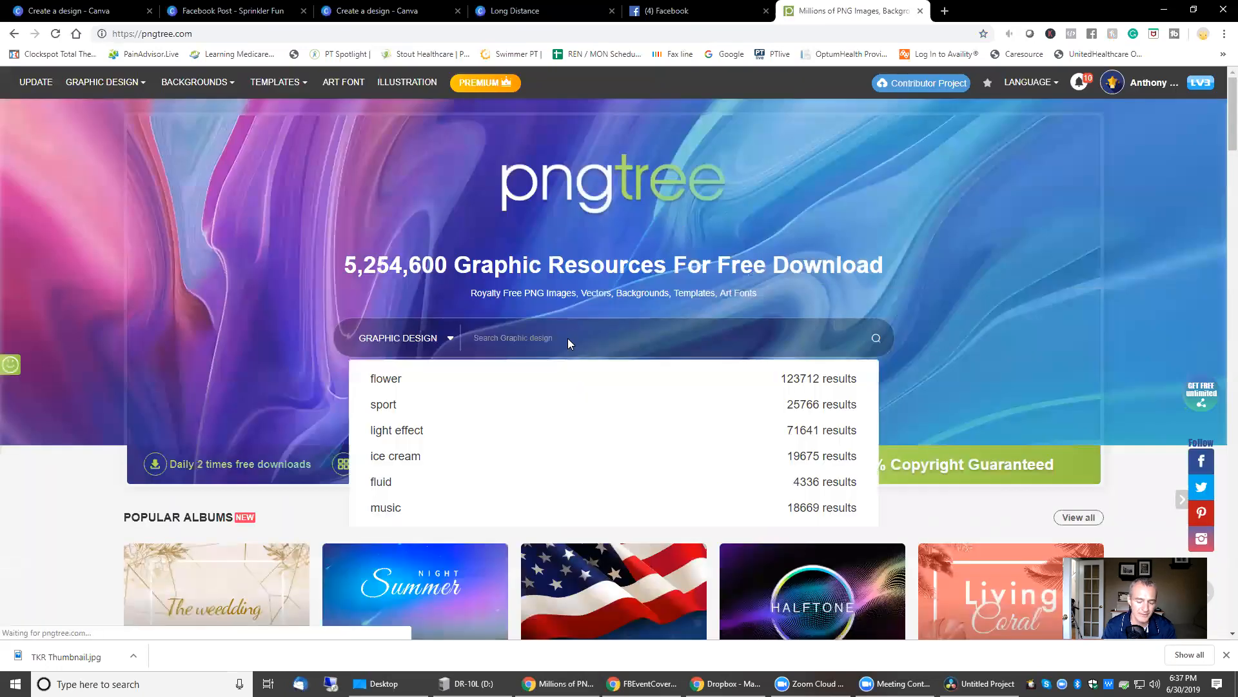
text(subscribe)
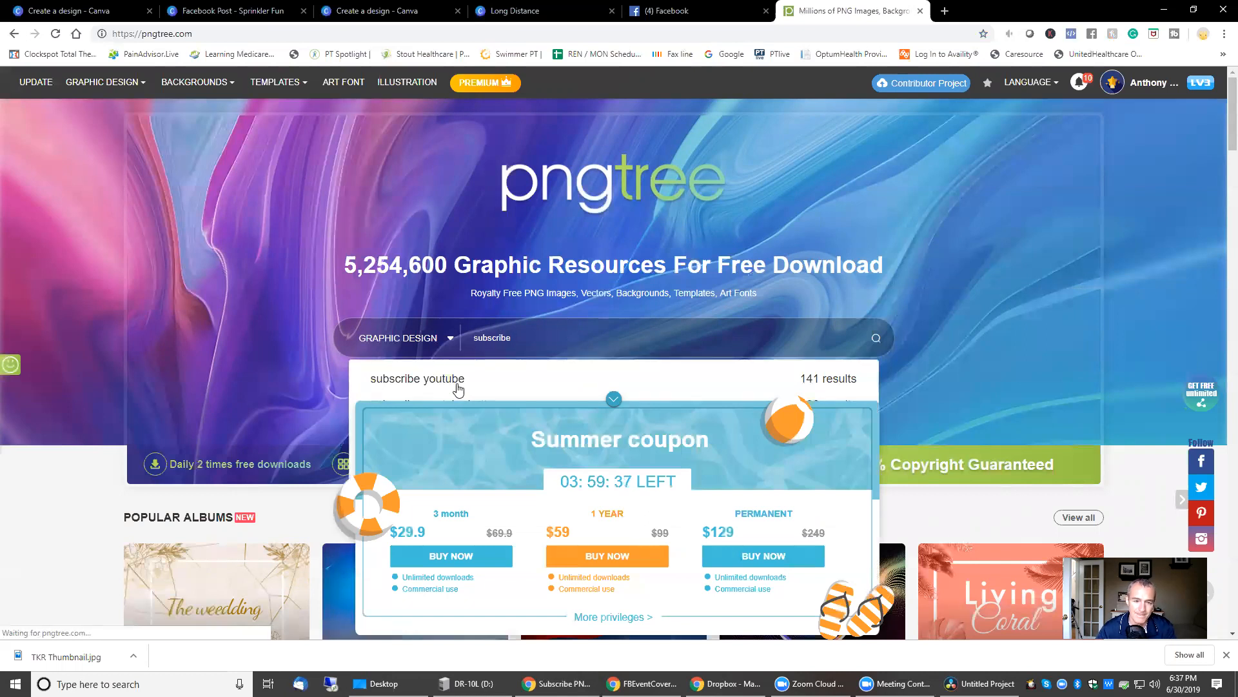
key(Return)
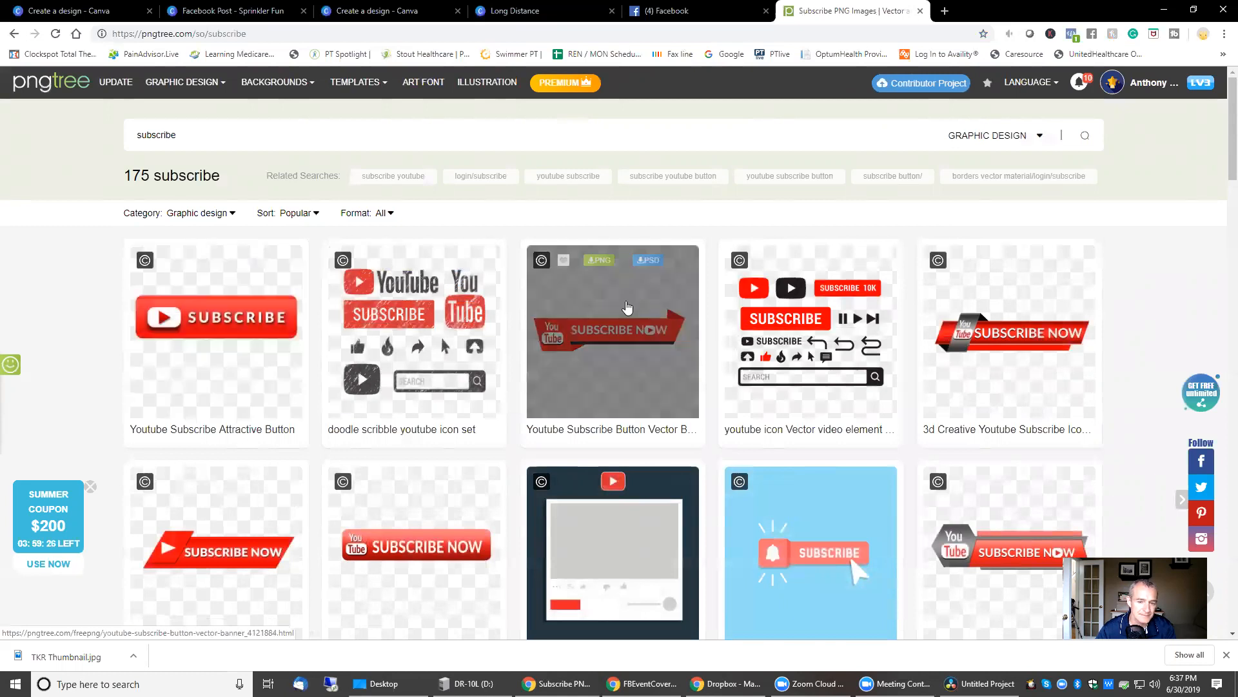
Step: Examine the subscribe search results for a button graphic suited to the video
scroll(1174, 207, down, 4)
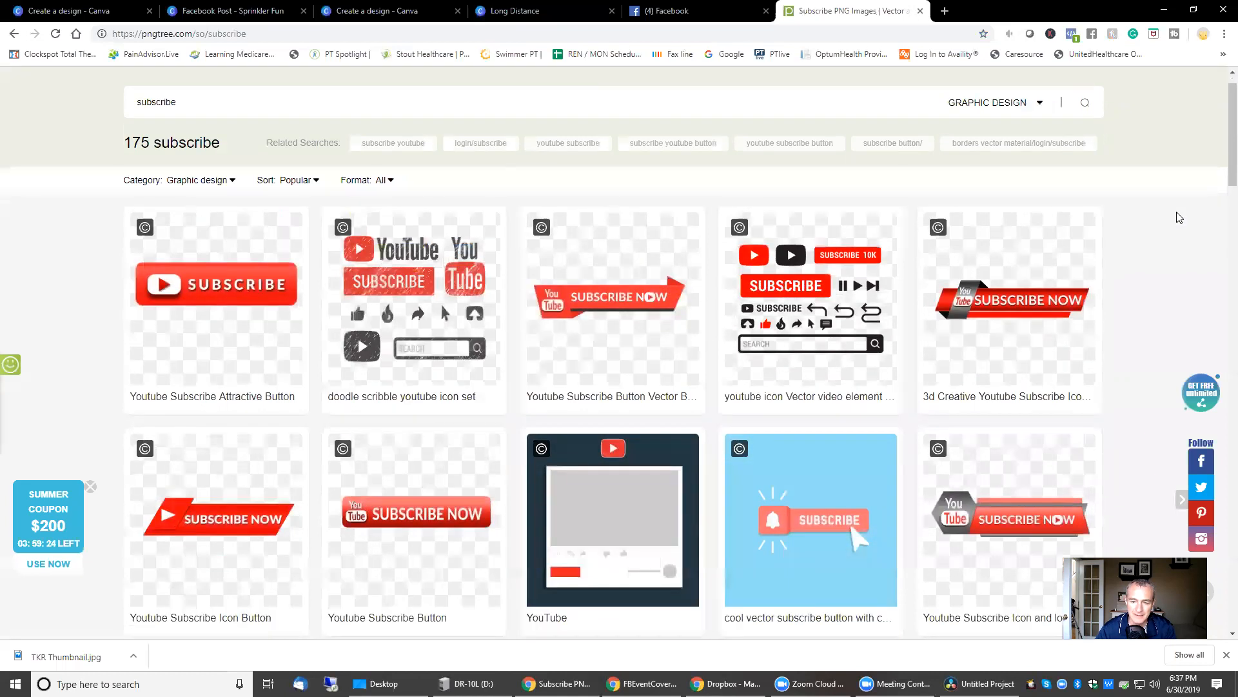
scroll(1179, 217, down, 2)
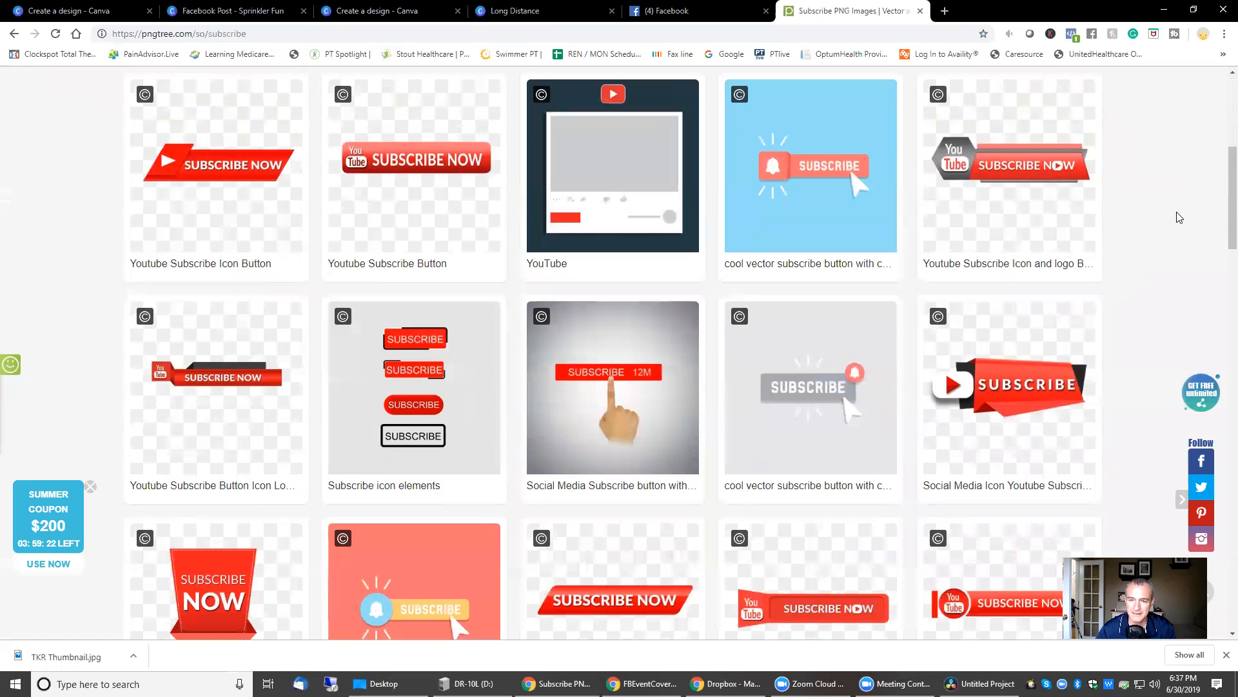
scroll(1179, 217, up, 1)
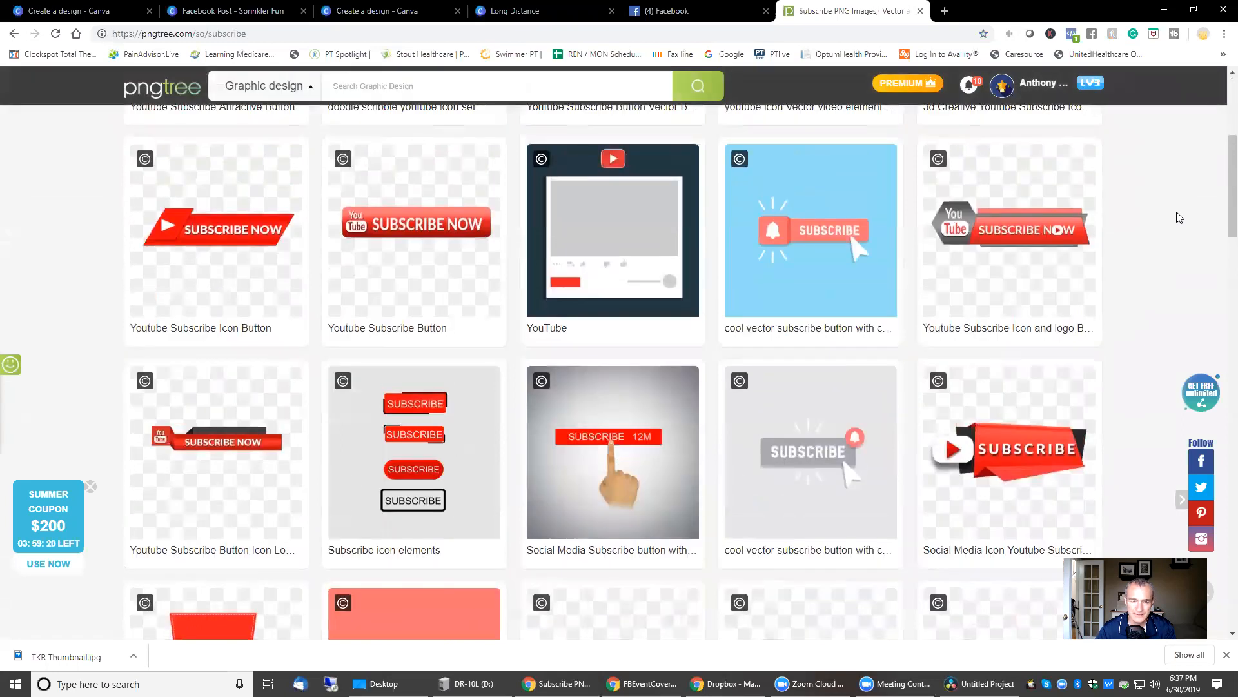
scroll(1179, 218, down, 3)
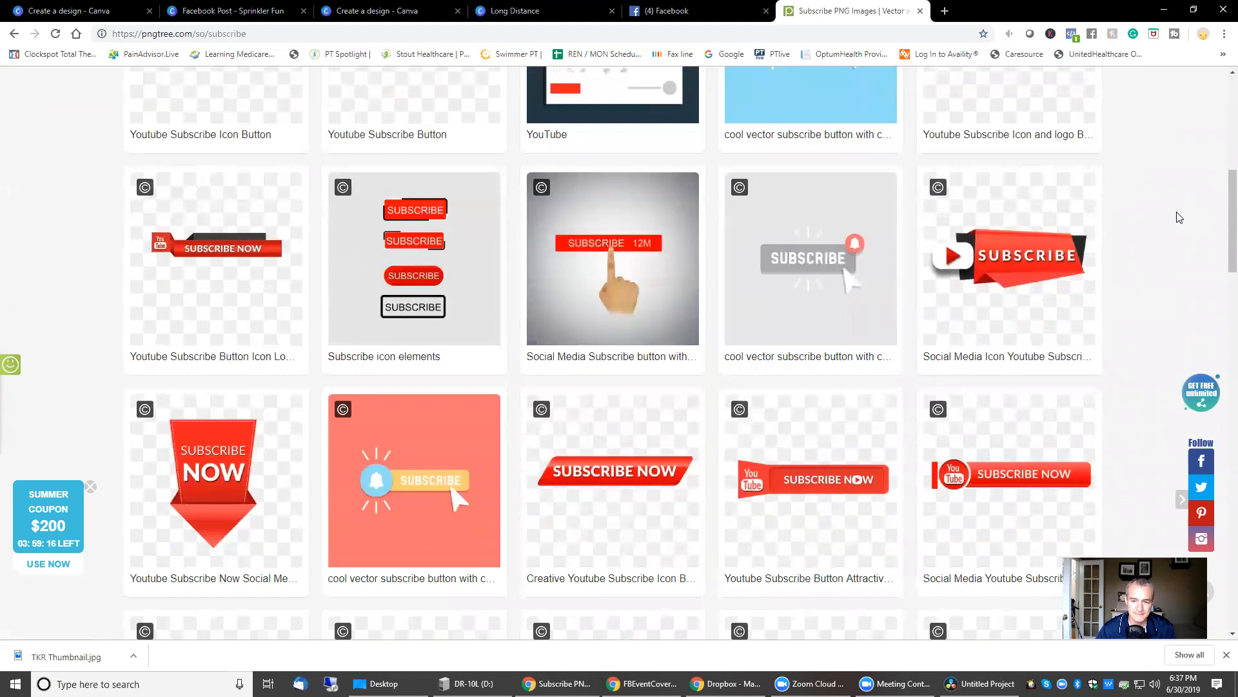
scroll(1176, 218, down, 4)
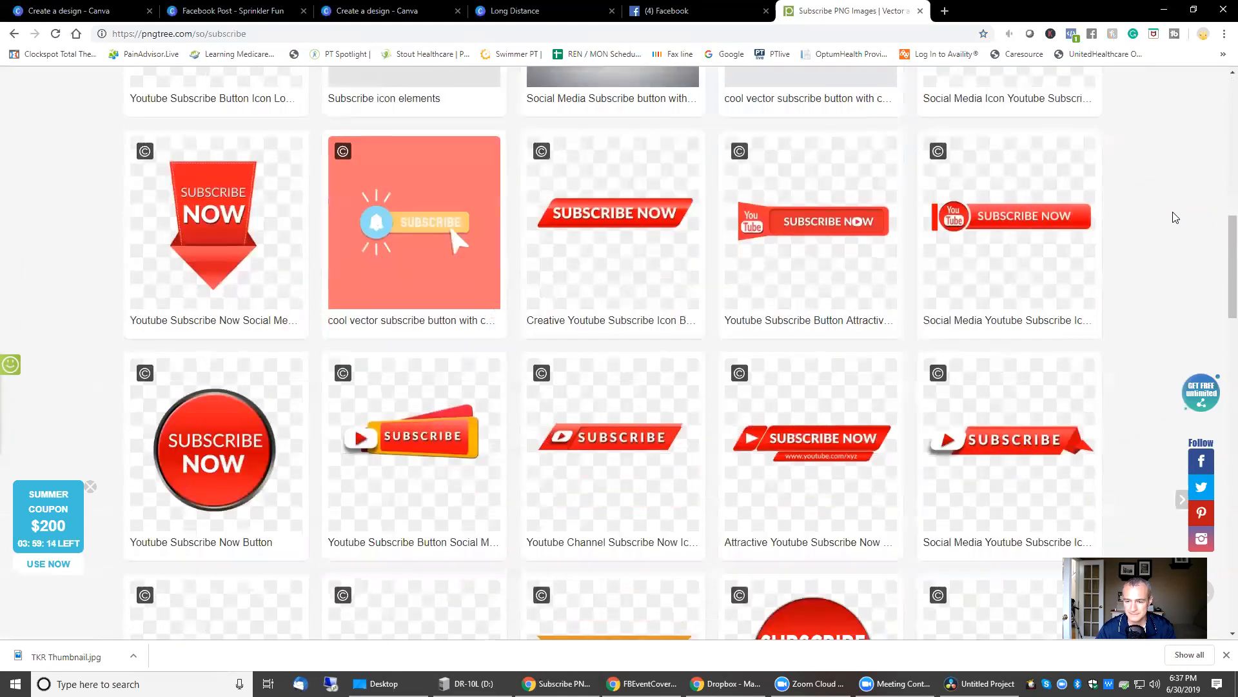
scroll(1176, 217, down, 7)
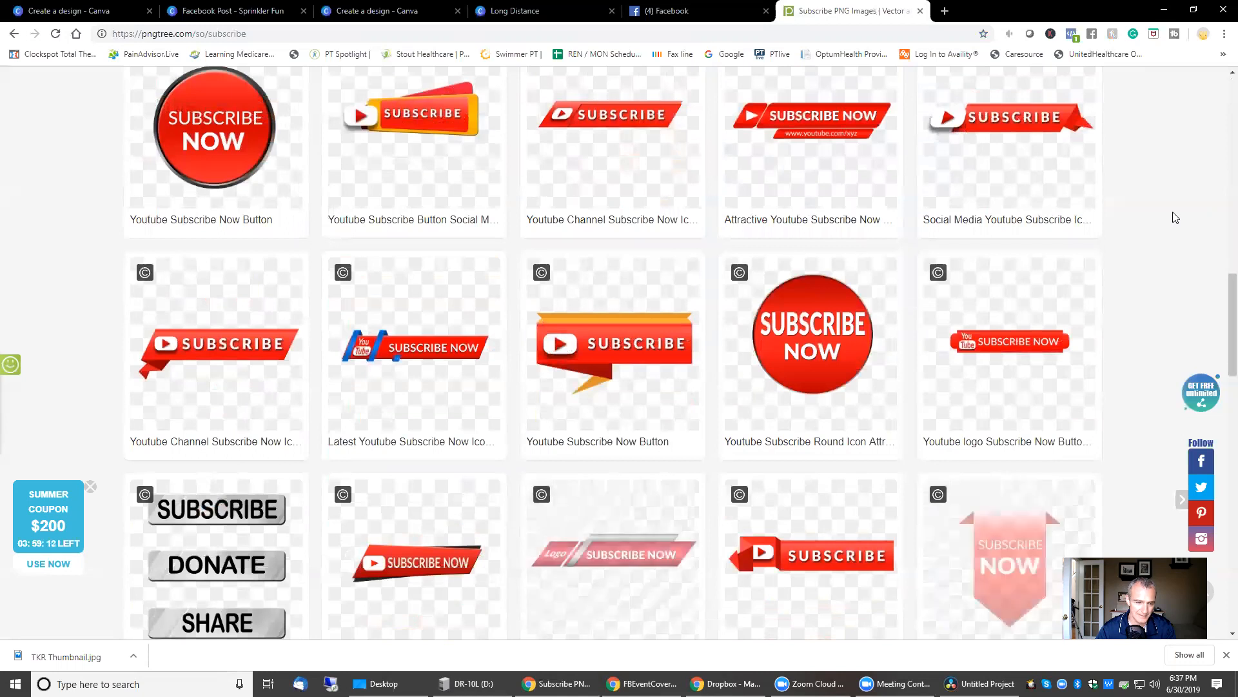
scroll(1176, 217, down, 1)
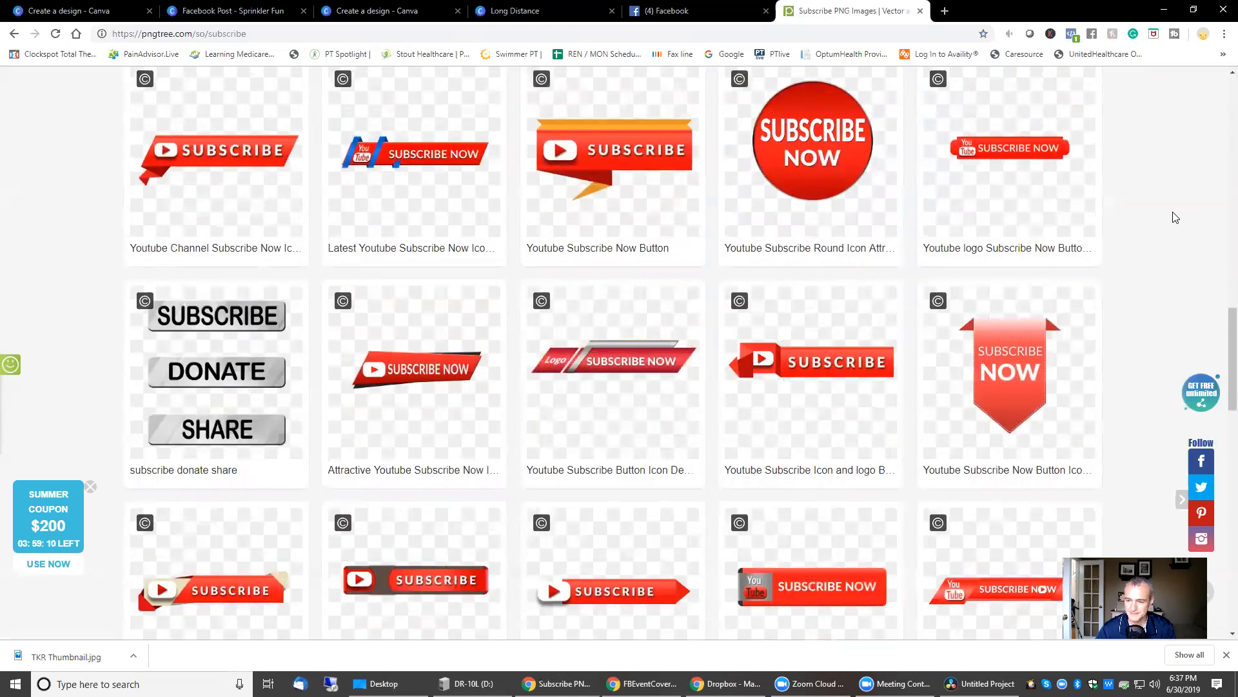
mouse_move(1021, 341)
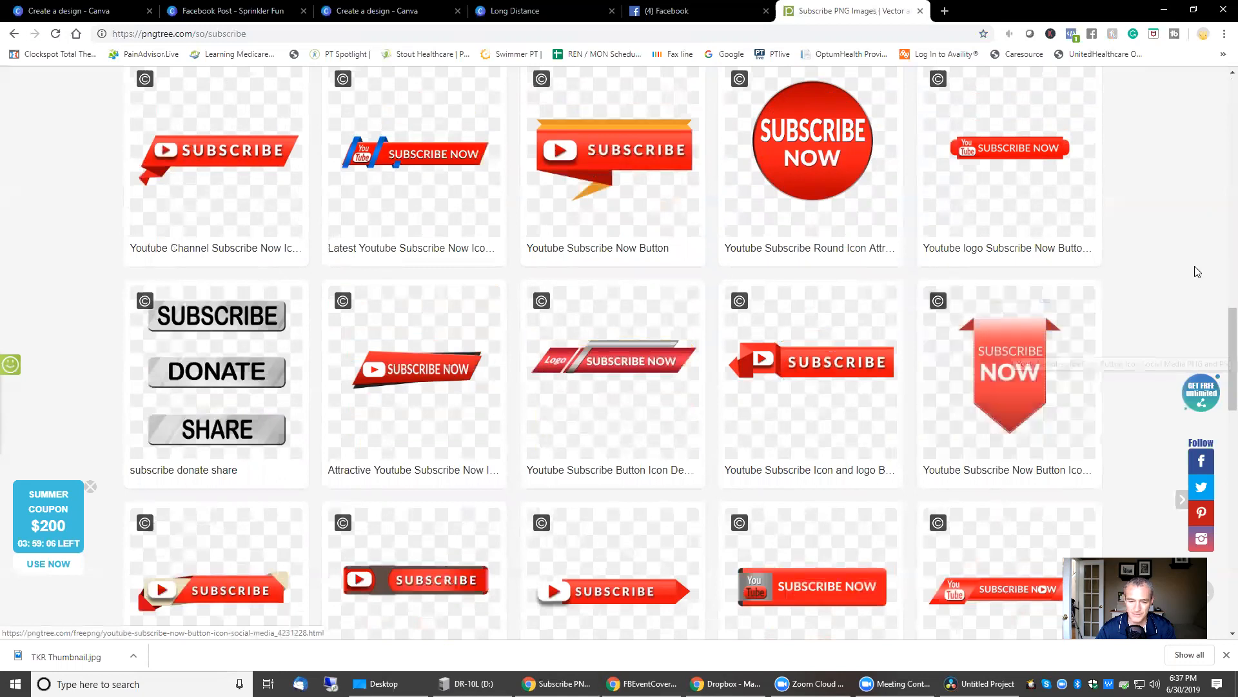
scroll(1198, 272, down, 3)
scroll(1198, 272, down, 3)
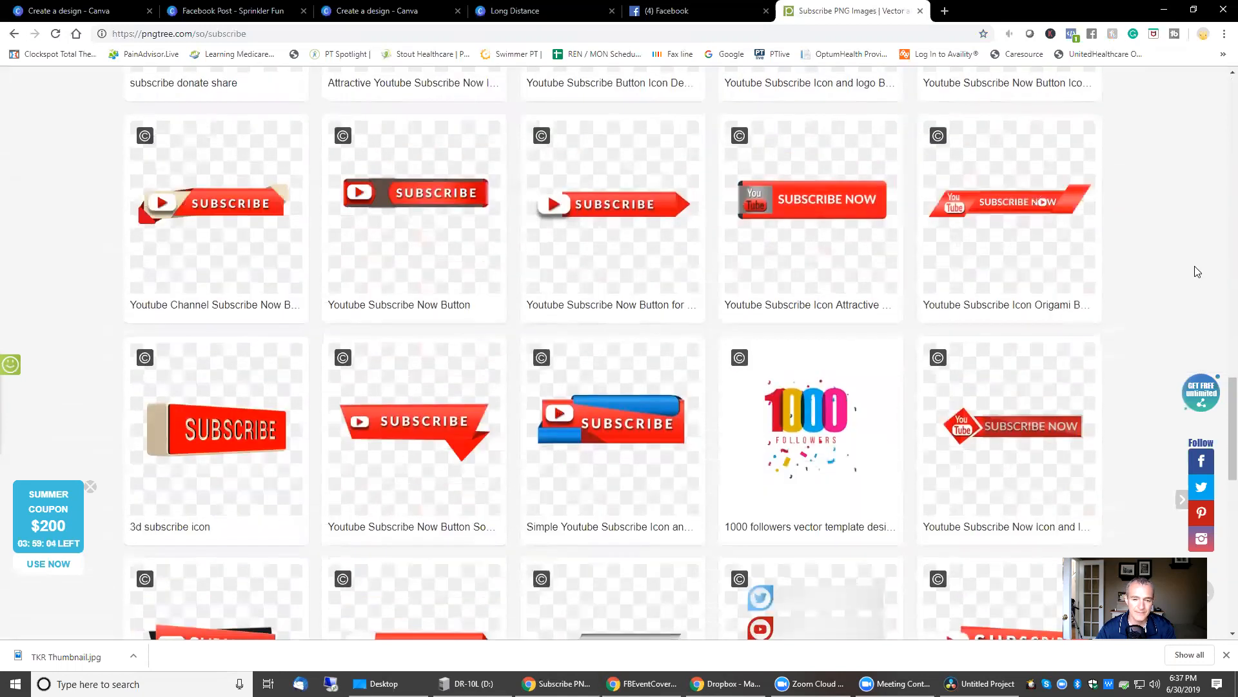
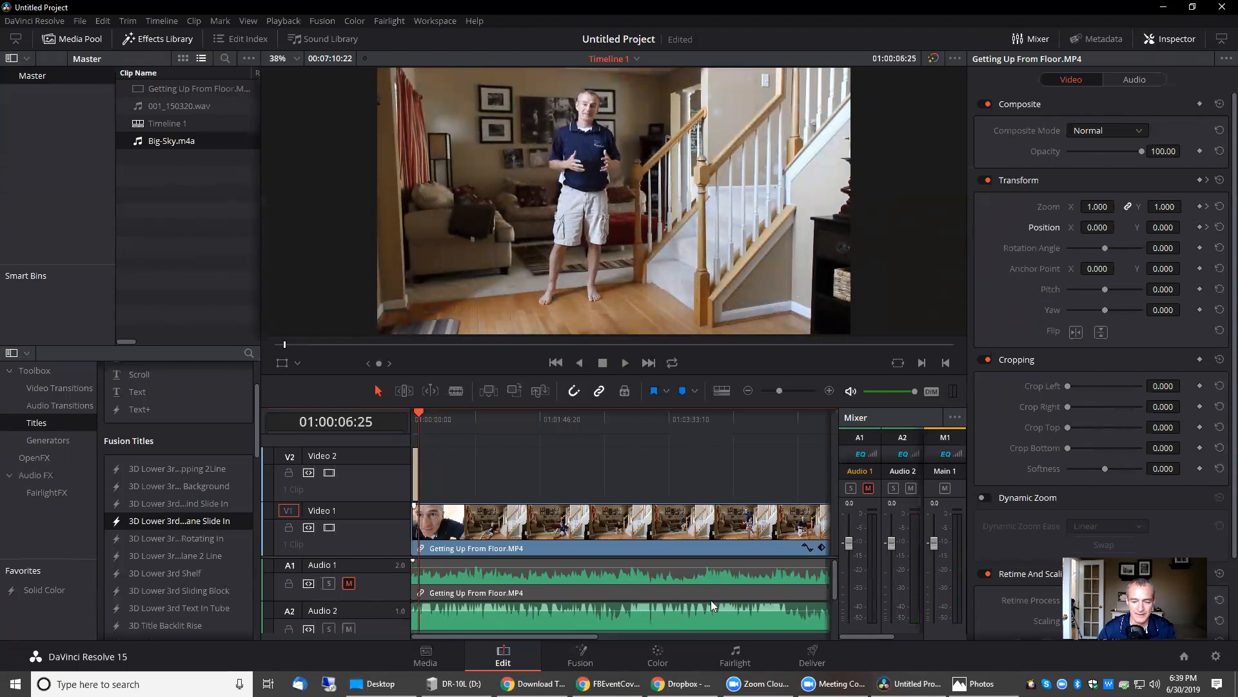
Step: Switch to Photos and start saving a copy of the downloaded Subscribe Now arrow PNG
key(alt+Tab)
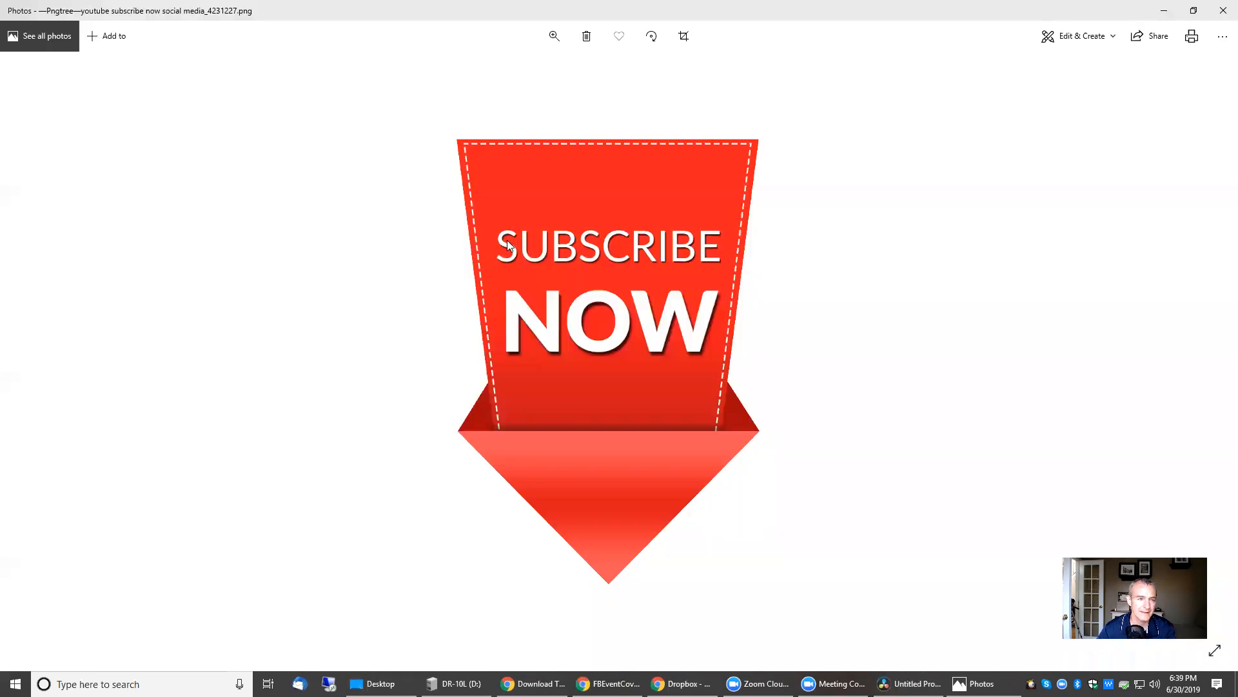
right_click(574, 201)
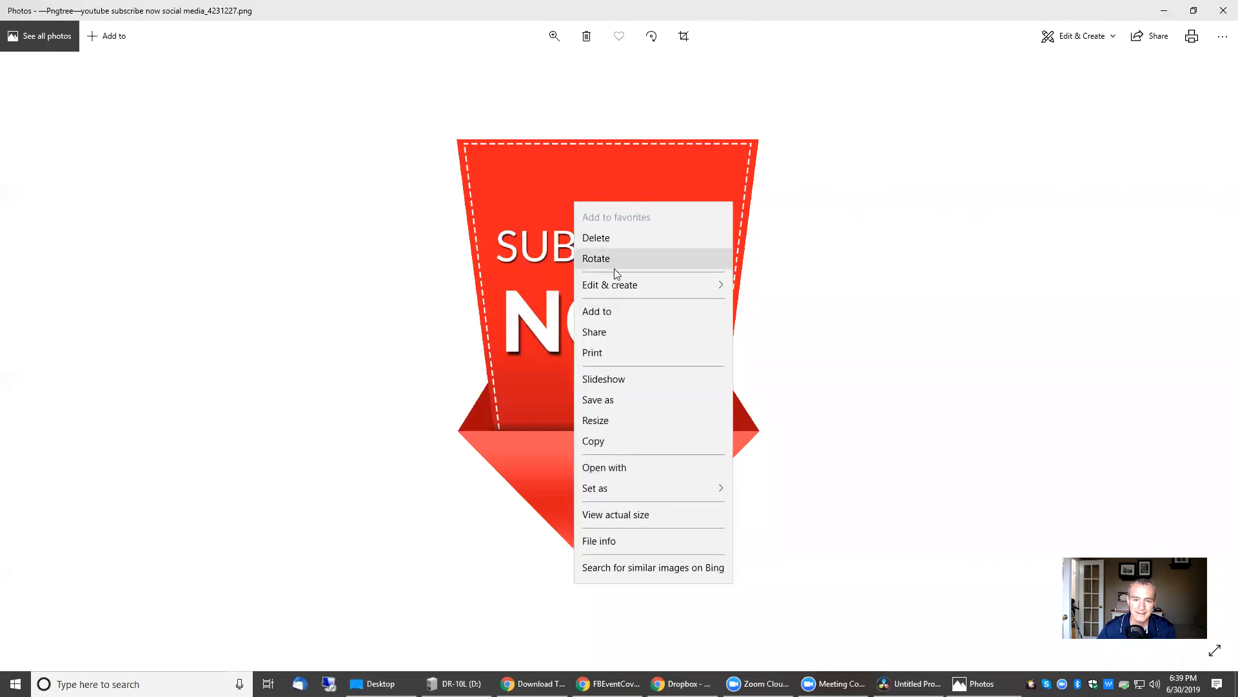
click(638, 399)
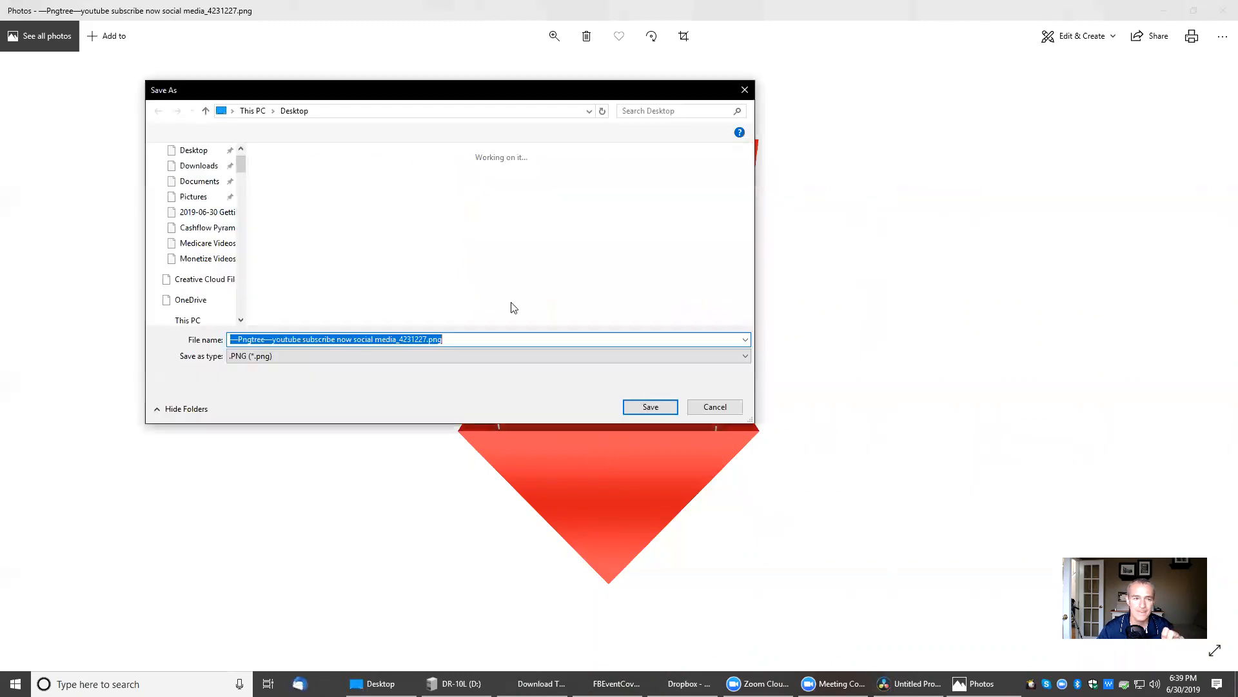
Step: Save the arrow PNG in the TKR Videos folder under Downloads with the file name Subscribe Down Arrow
click(198, 166)
scroll(191, 311, down, 1)
click(192, 306)
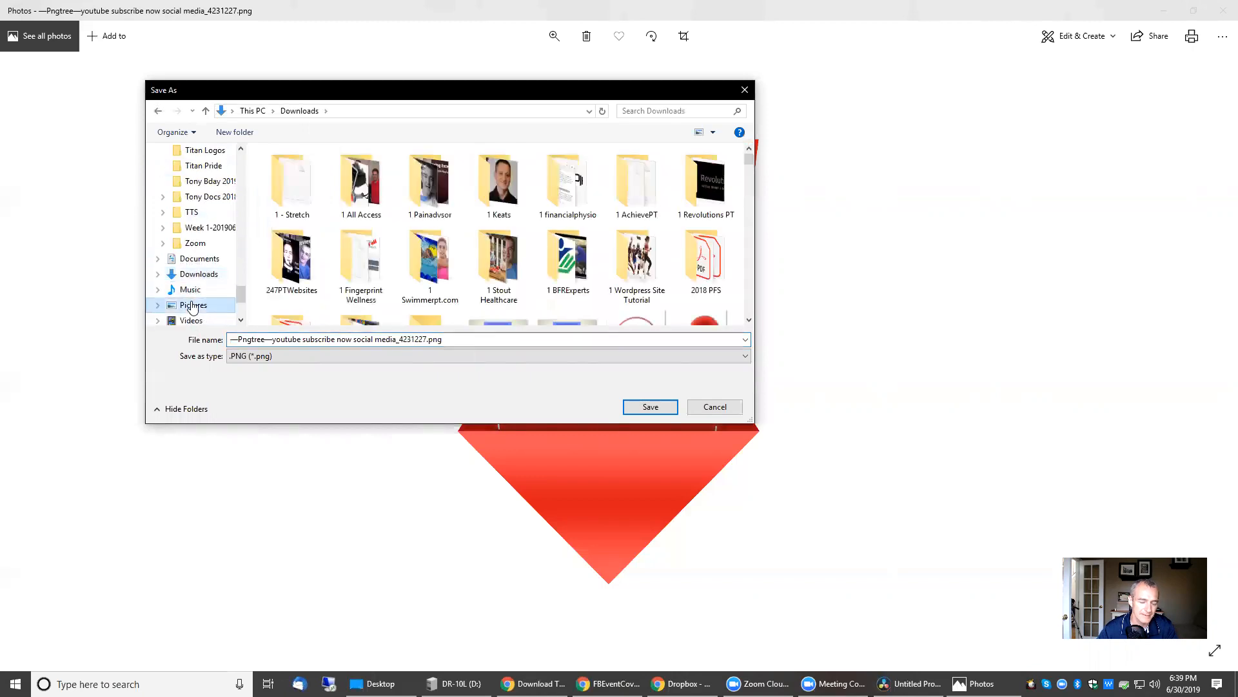
click(157, 275)
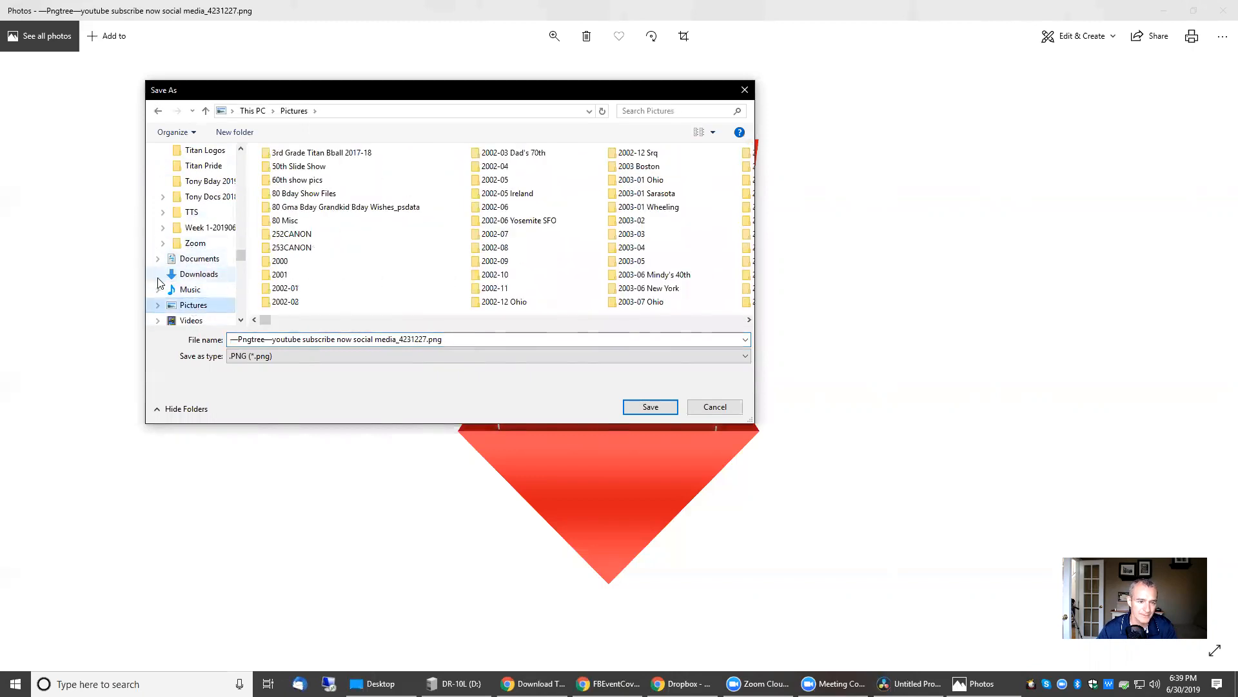
click(199, 301)
click(204, 321)
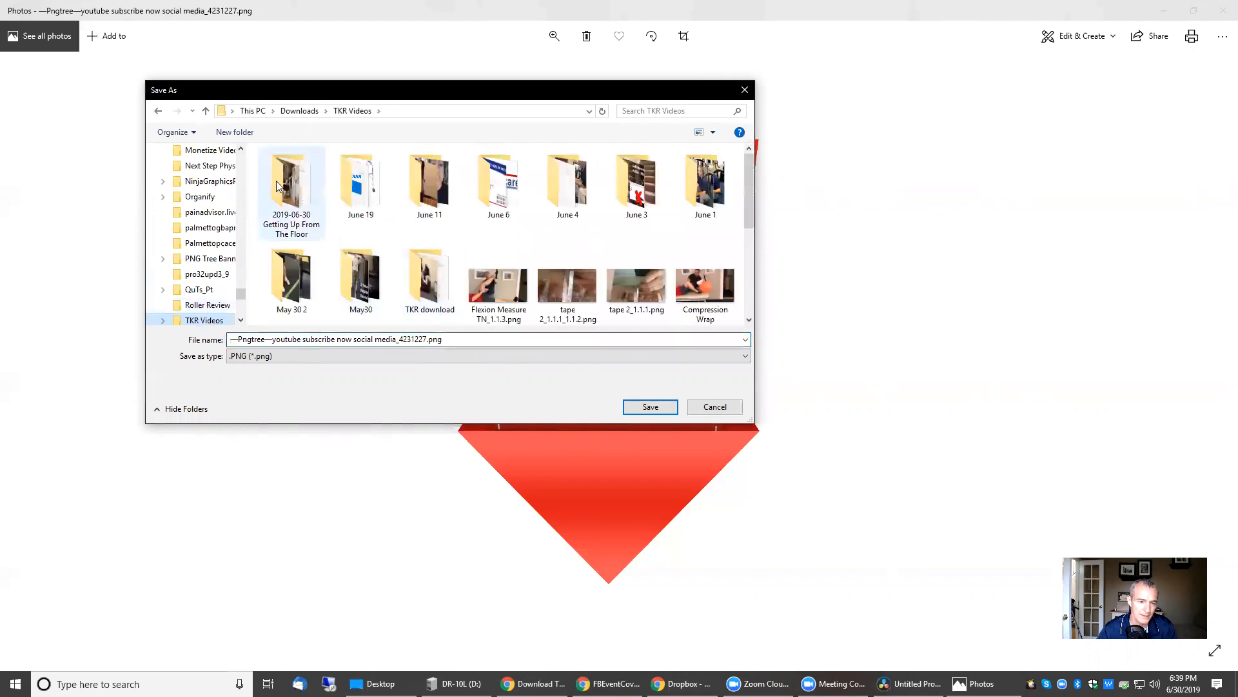
double_click(291, 194)
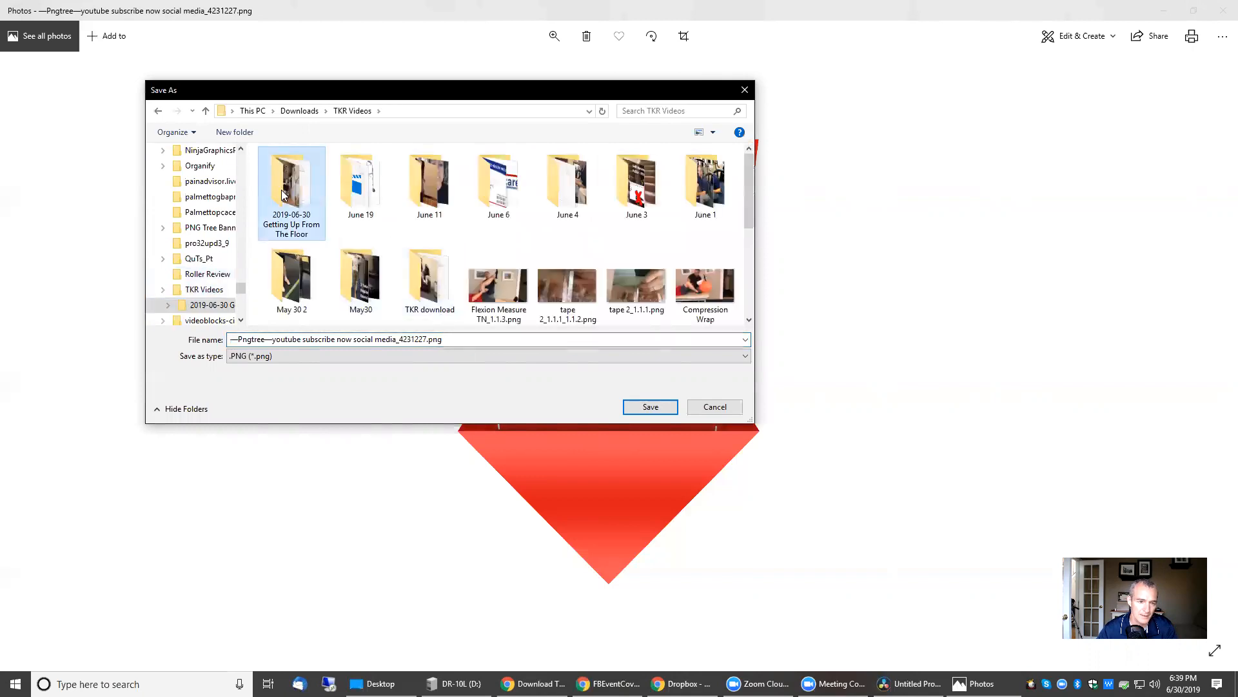
click(206, 111)
click(464, 340)
text(Subscribe Down Arrow)
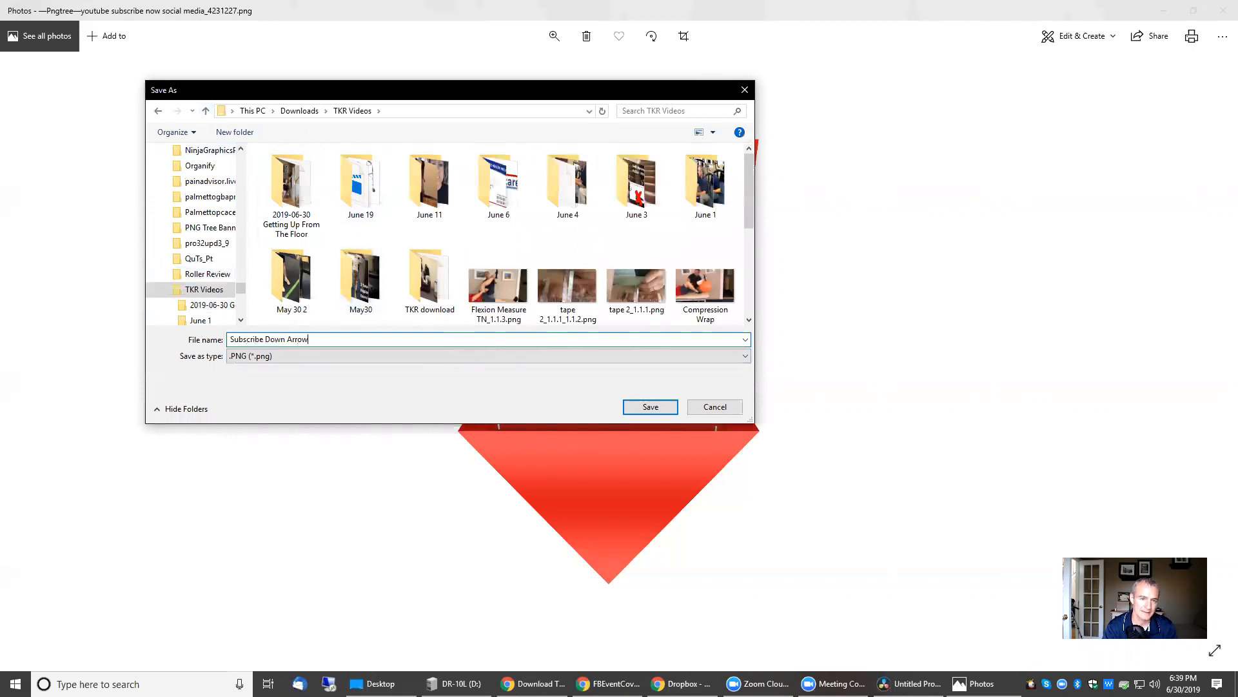
key(Return)
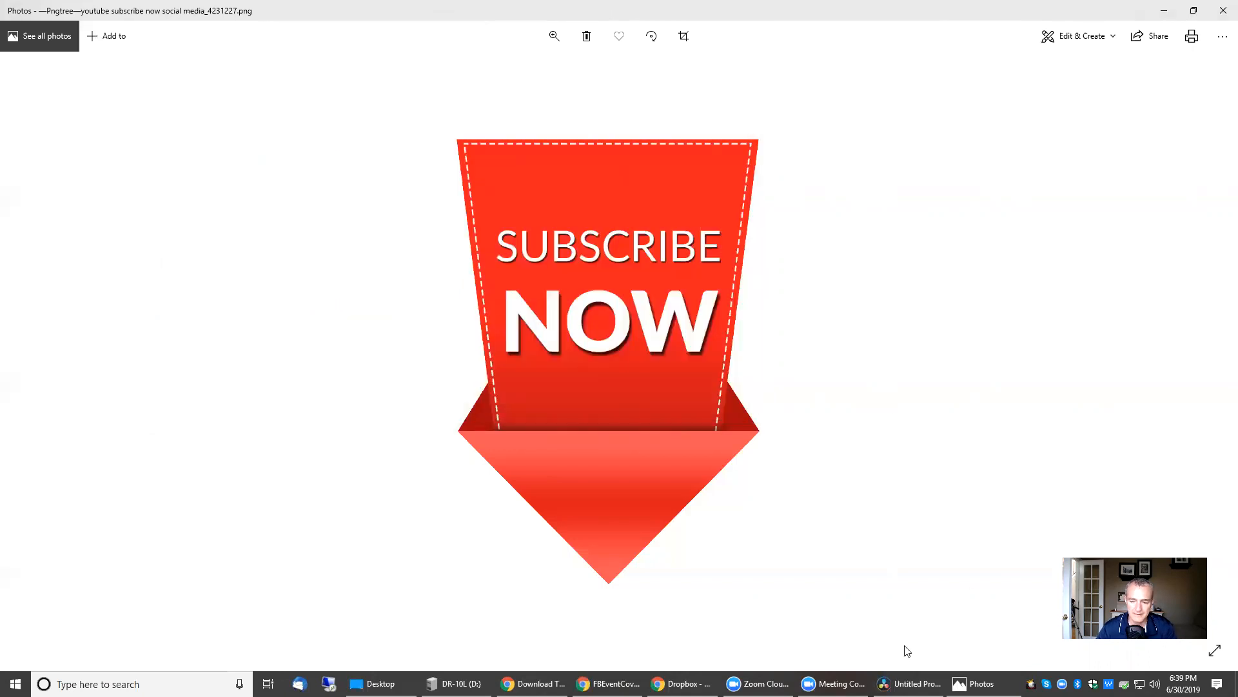
Step: Switch to DaVinci Resolve and import Subscribe Down Arrow.png from the TKR Videos folder into the media pool
click(909, 683)
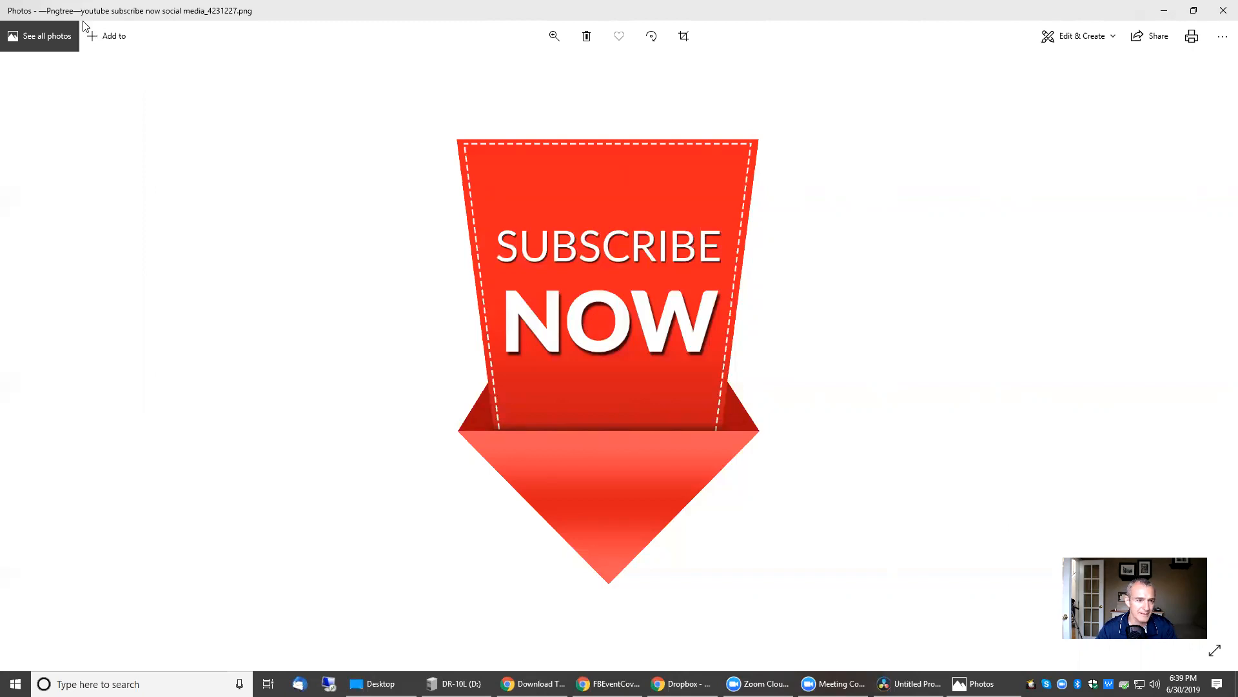
click(82, 21)
mouse_move(149, 140)
click(305, 146)
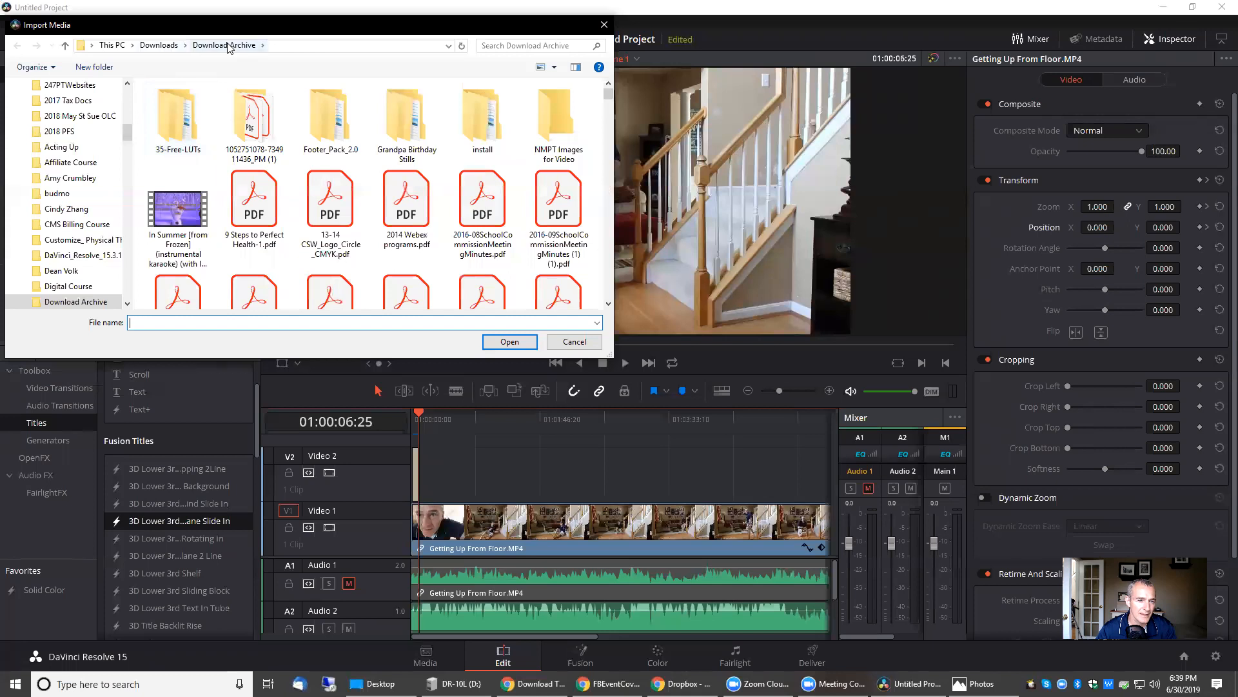
click(159, 45)
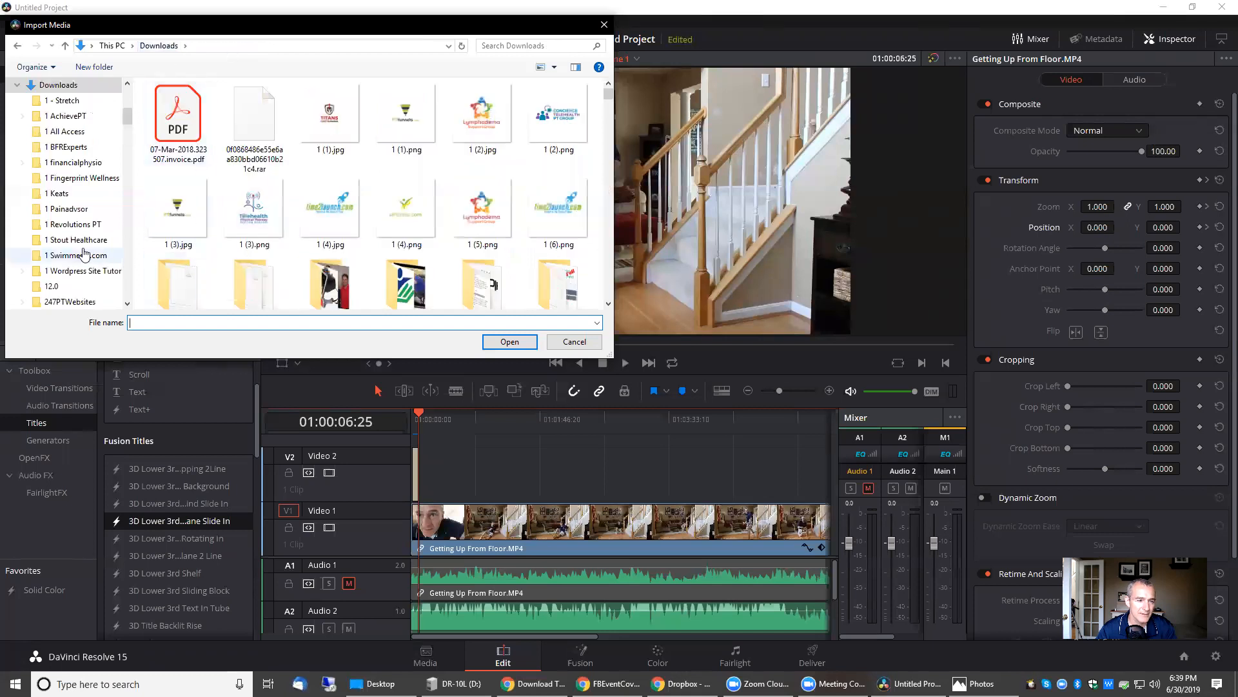
click(59, 212)
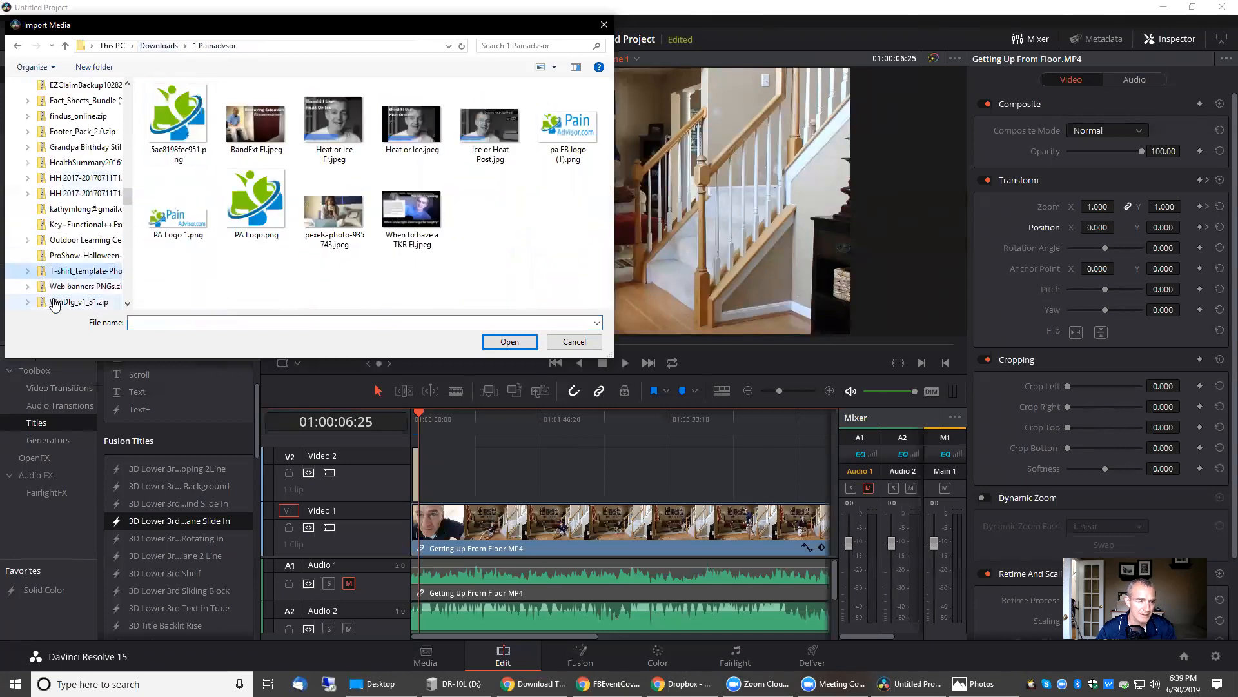
click(55, 302)
scroll(55, 302, down, 6)
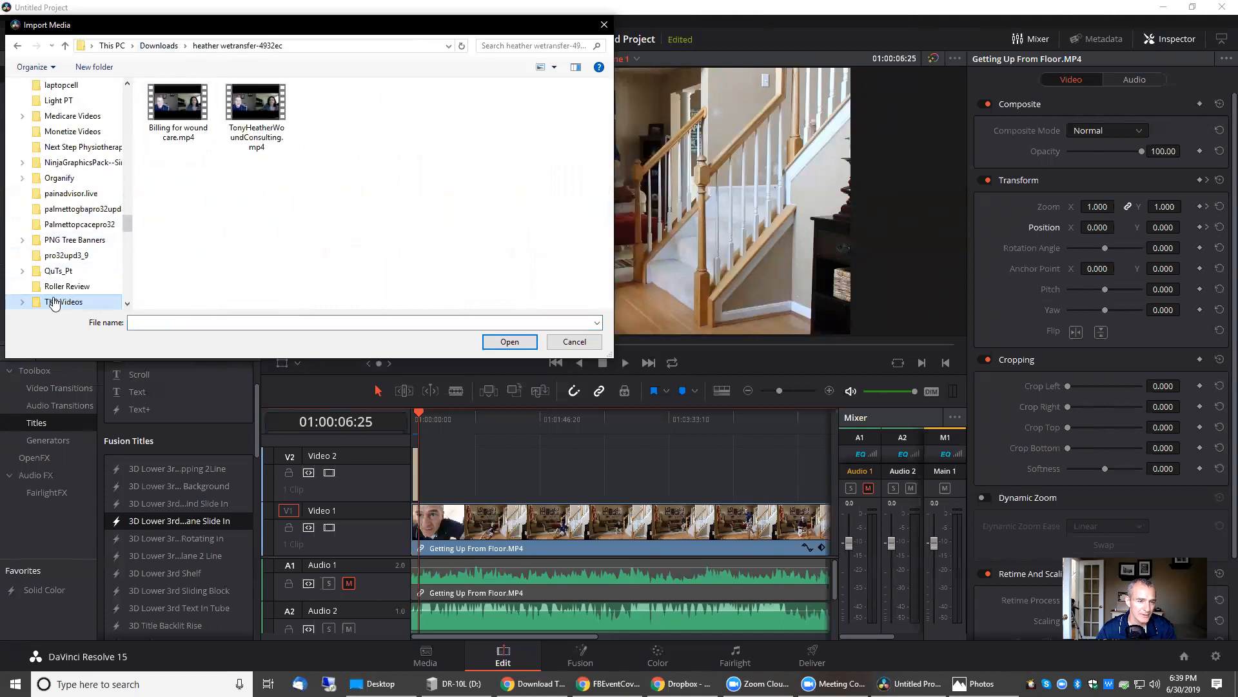
click(55, 302)
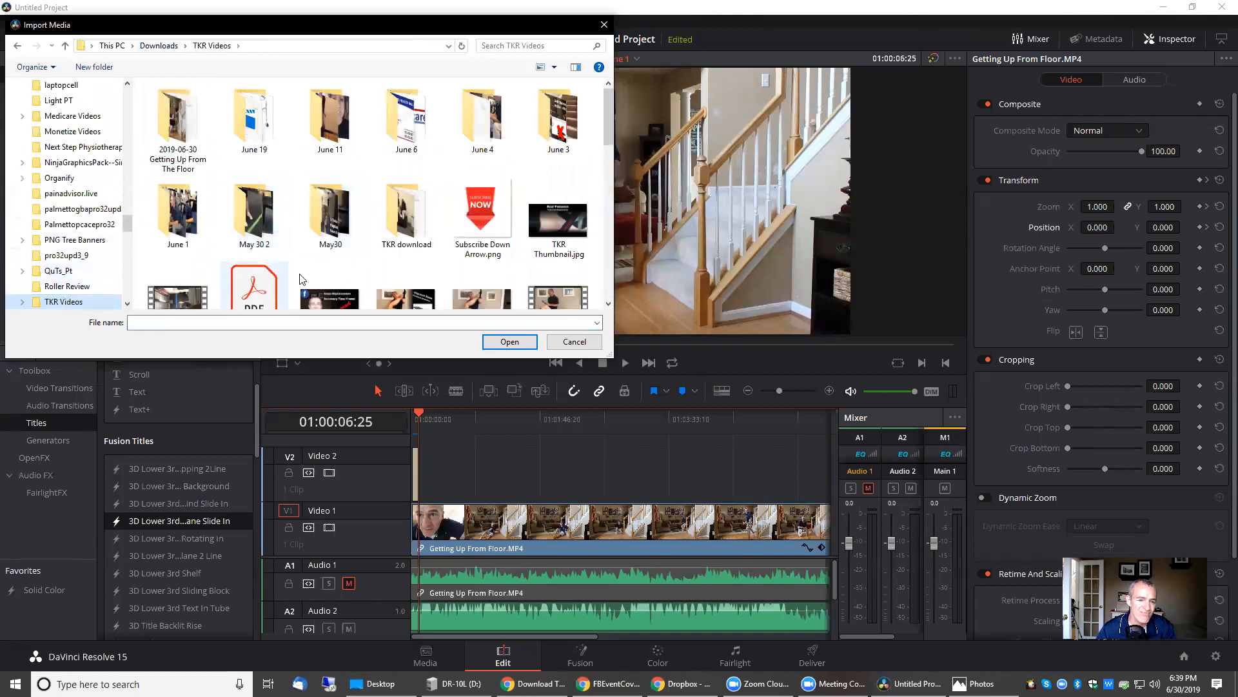
click(483, 220)
click(504, 343)
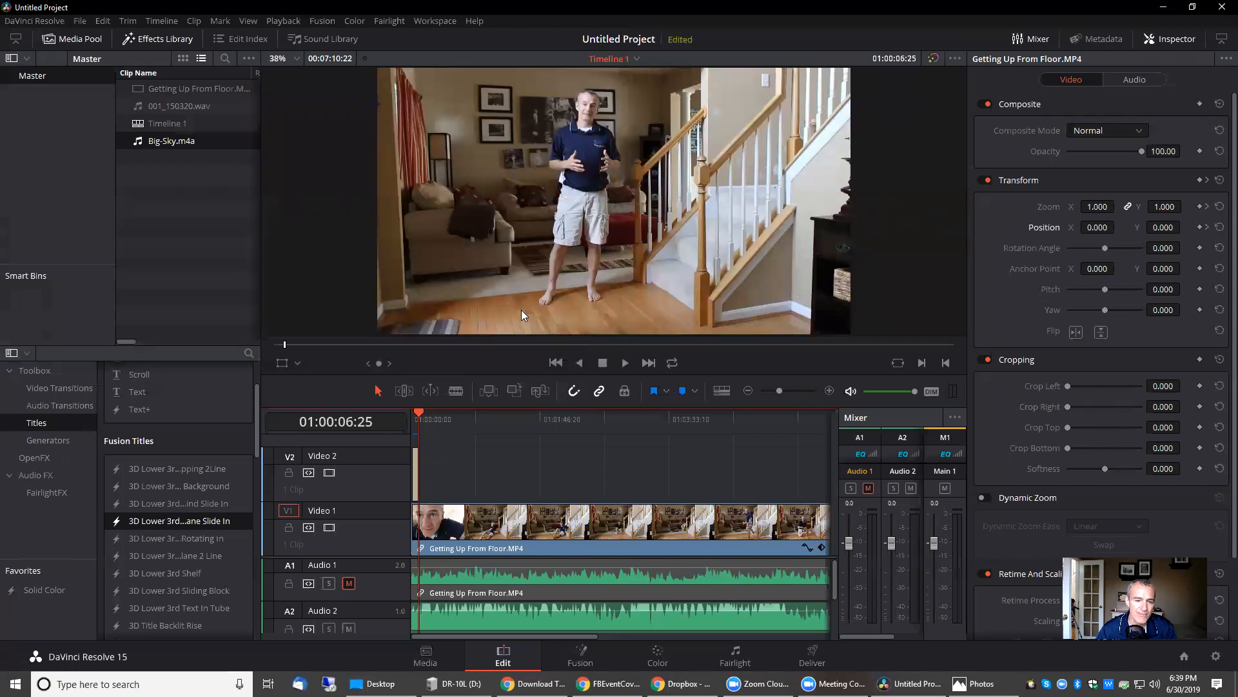
Step: Place Subscribe Down Arrow.png on Video 2 at the playhead after the lower third and position it at X 673, Y 58
drag(174, 156, 421, 471)
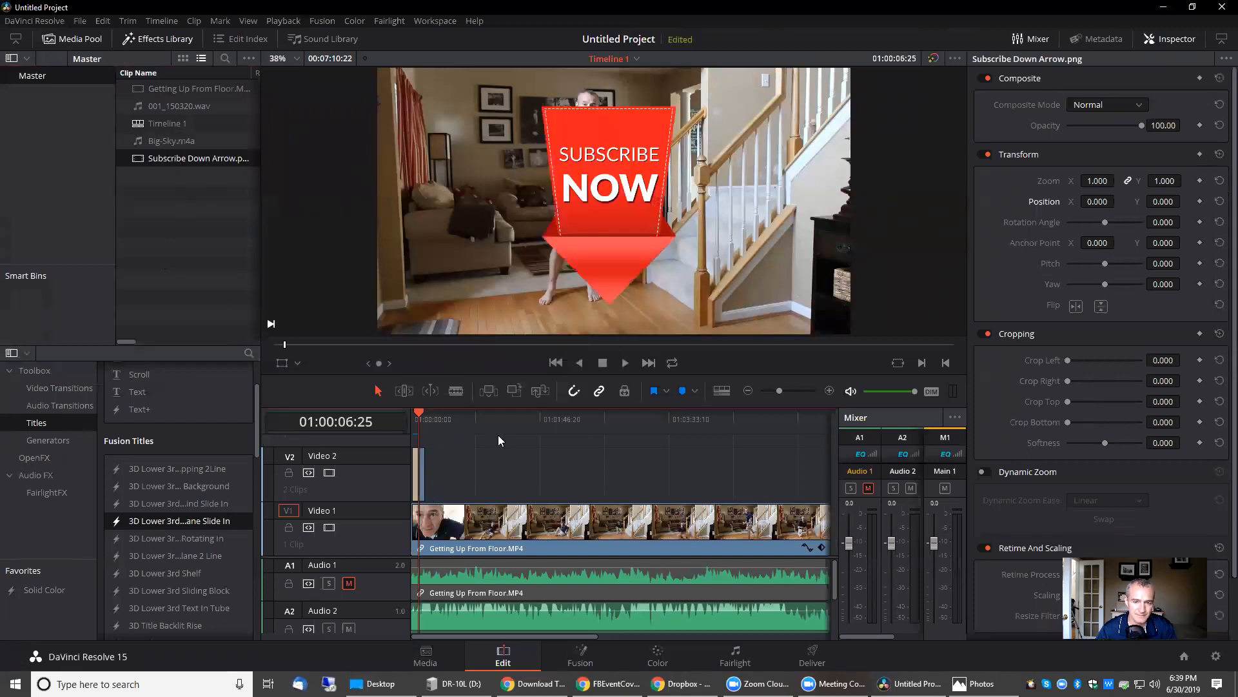
drag(1163, 201, 1195, 200)
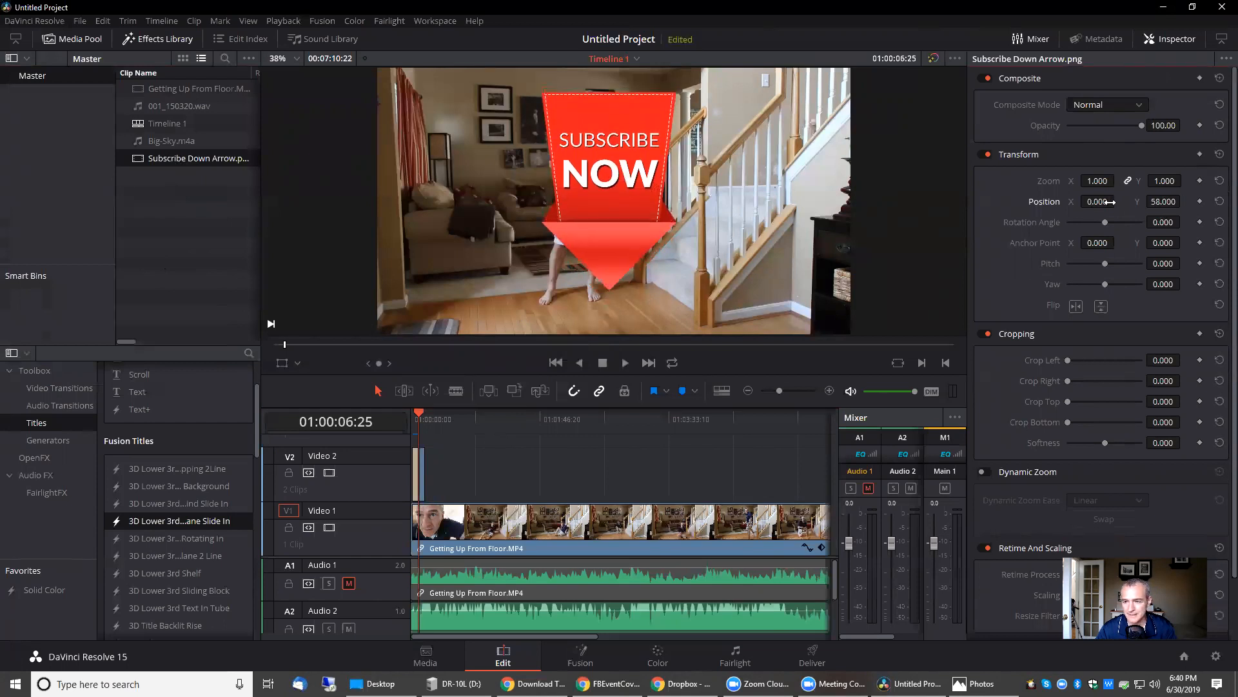
drag(1097, 201, 1110, 202)
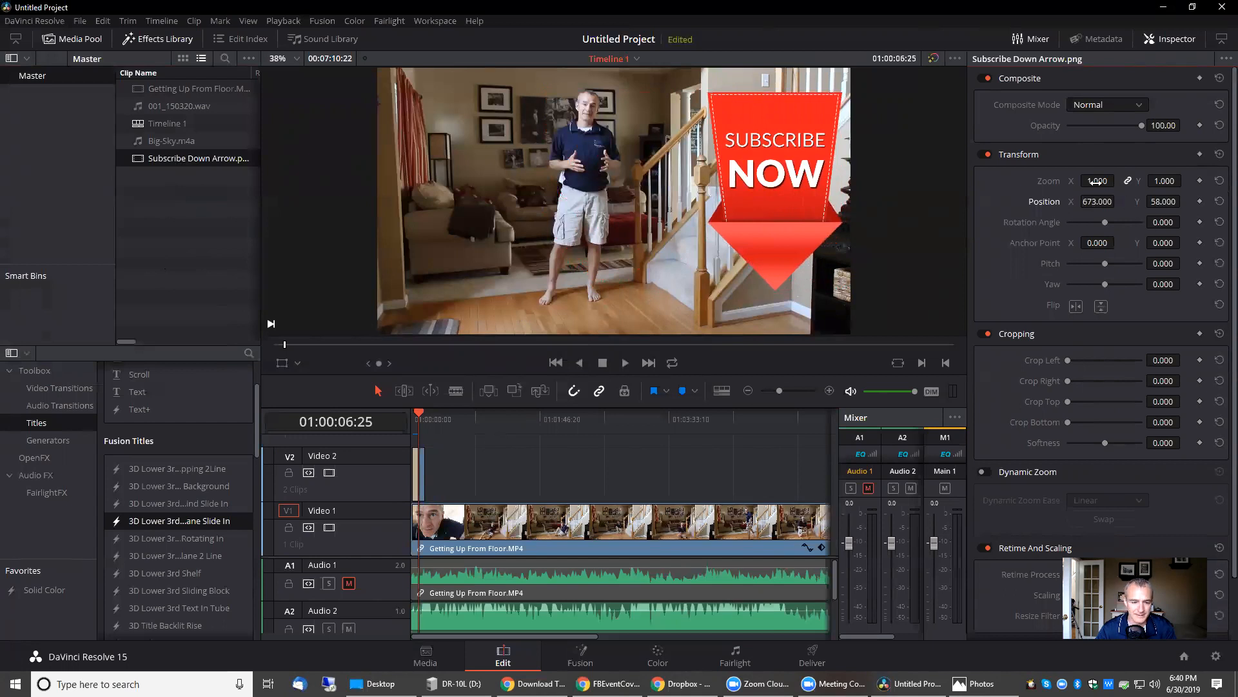
Step: Scale the subscribe graphic down to a linked zoom of 0.730
click(829, 391)
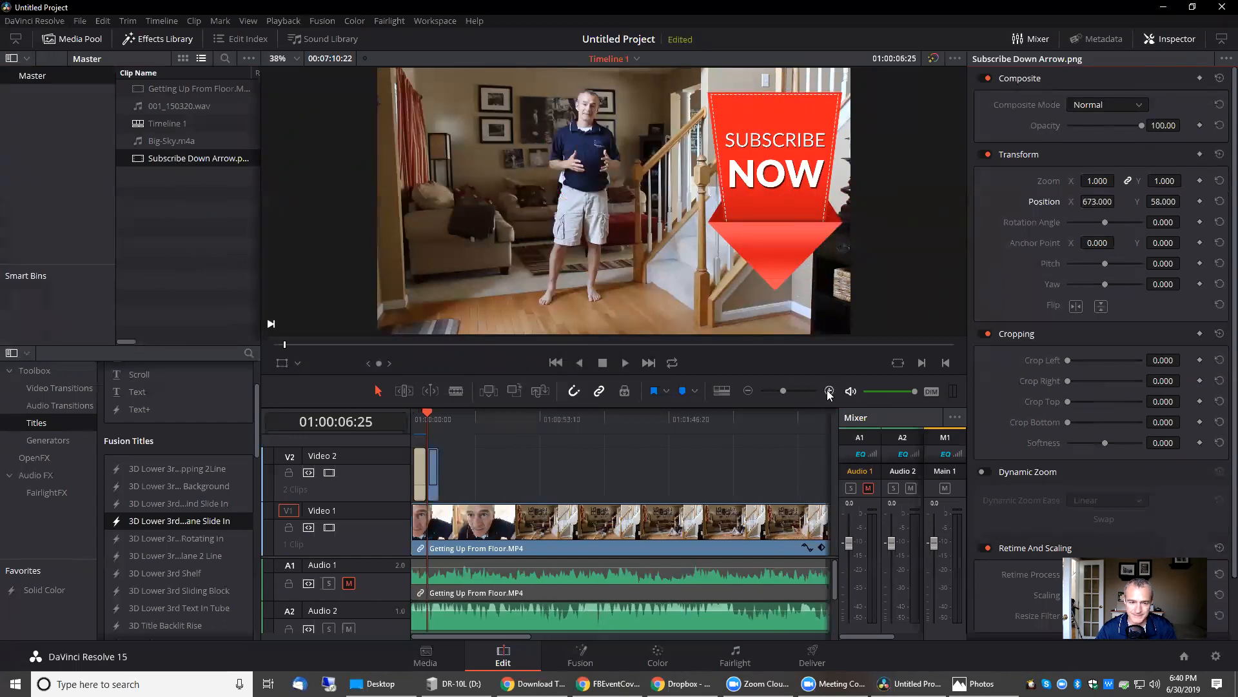
click(829, 391)
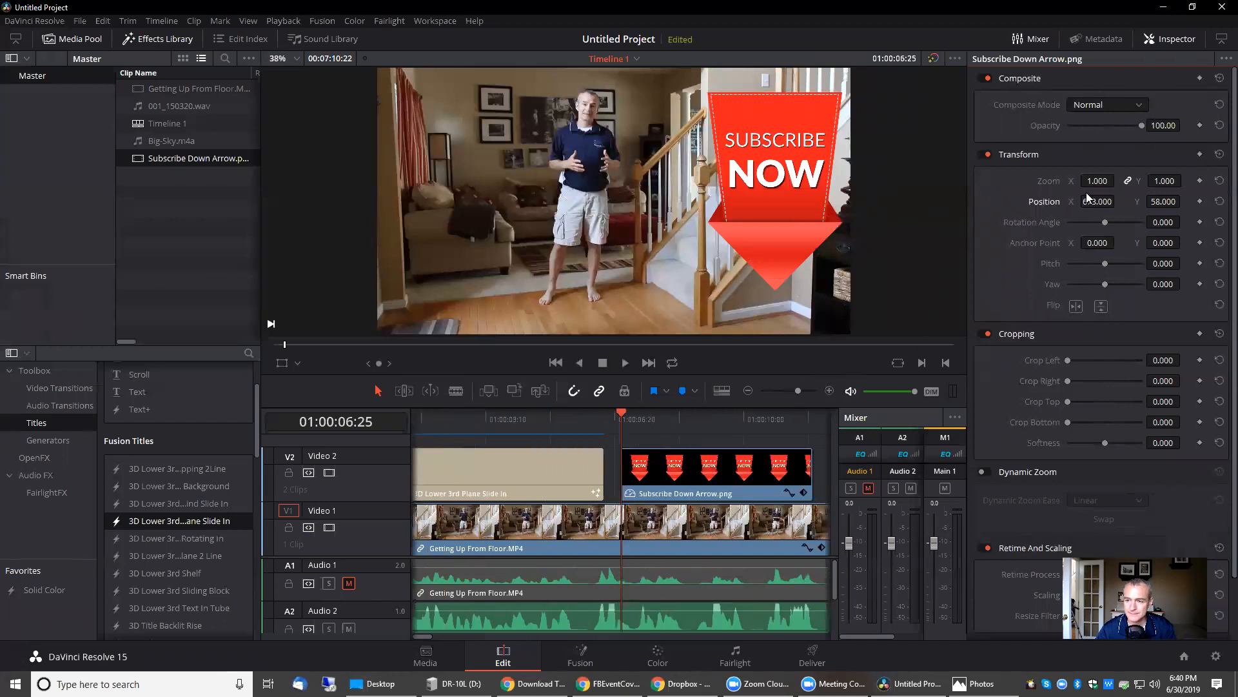
mouse_move(1097, 181)
mouse_down()
mouse_move(1113, 181)
mouse_move(1078, 181)
mouse_up()
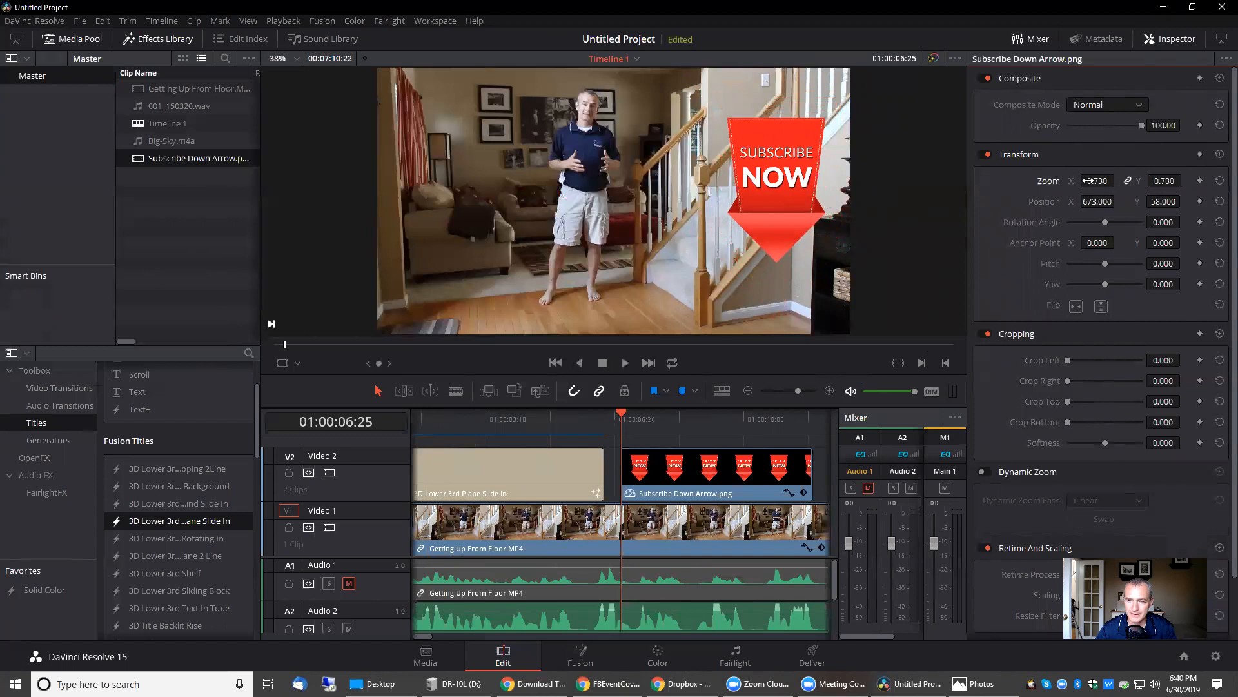
Step: Try shifting the subscribe graphic vertically out of the frame, and reset its position
drag(1163, 201, 1225, 201)
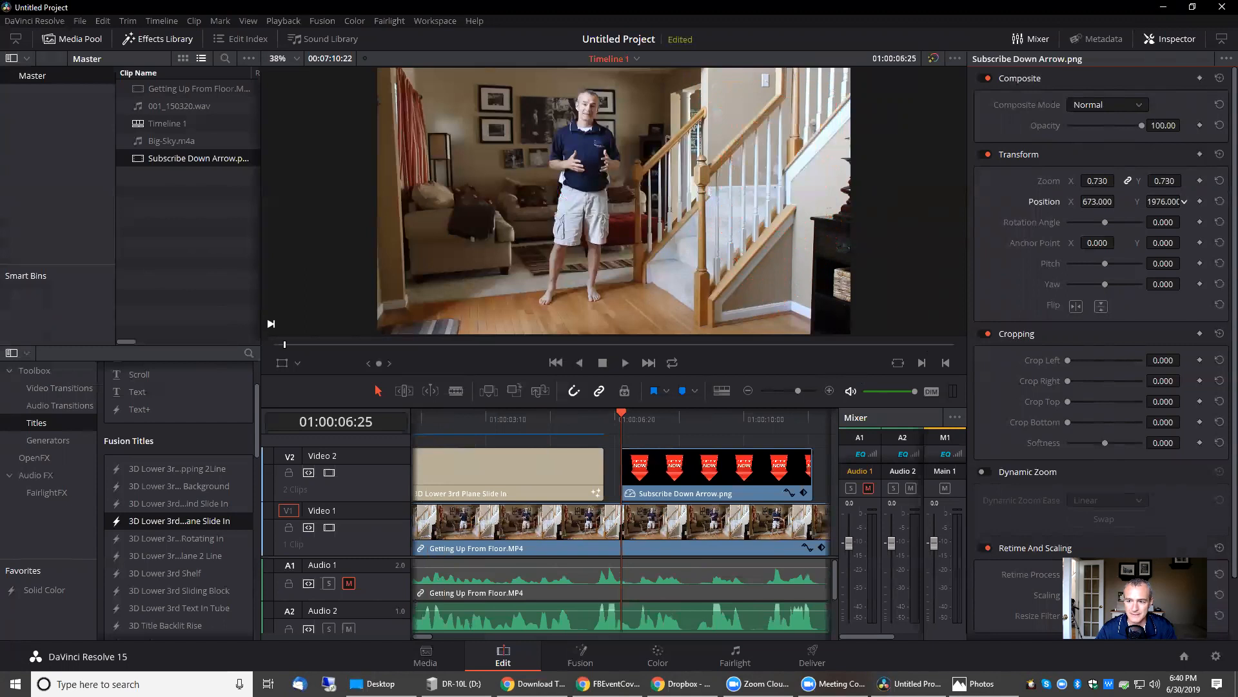
drag(1163, 201, 1102, 201)
click(1219, 202)
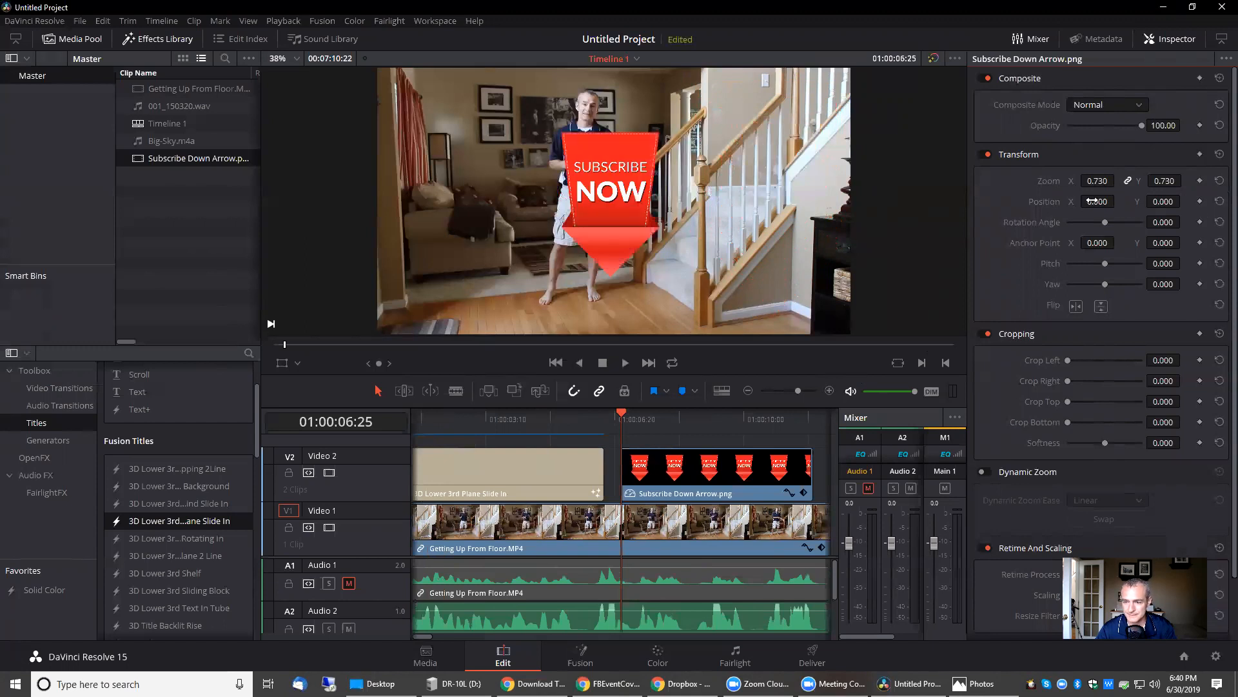
Step: Set the subscribe graphic's position to X 500 and Y 500
drag(1090, 201, 1090, 201)
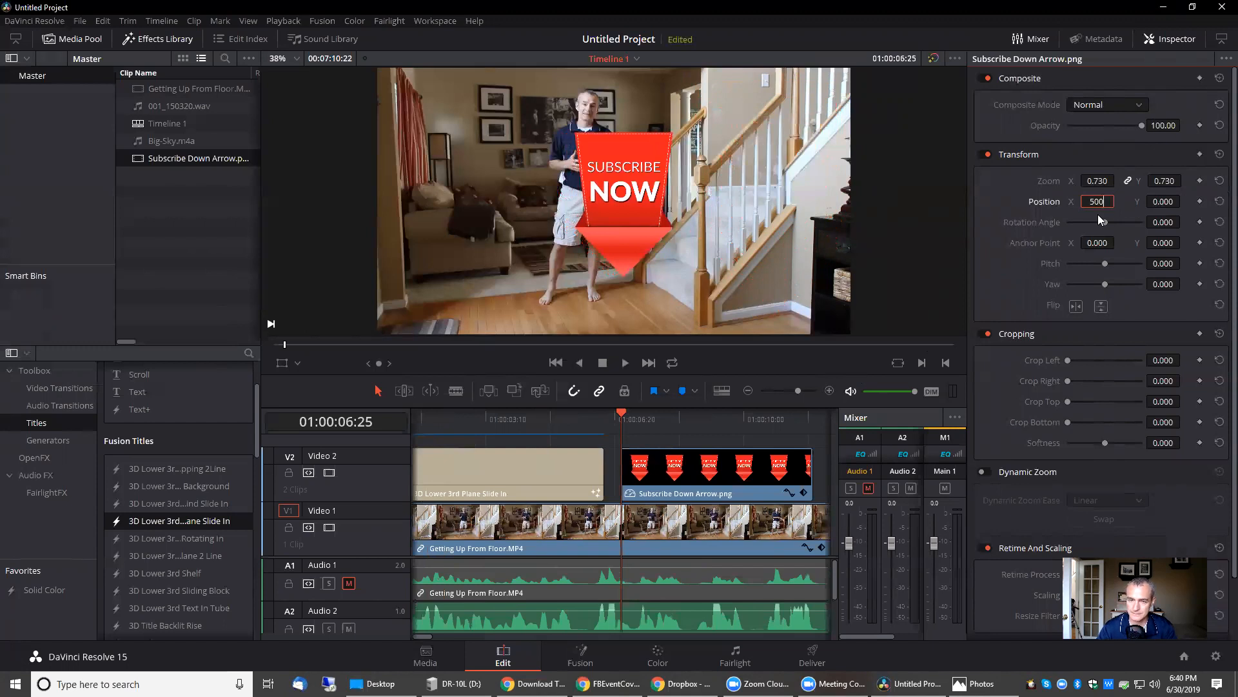
key(Return)
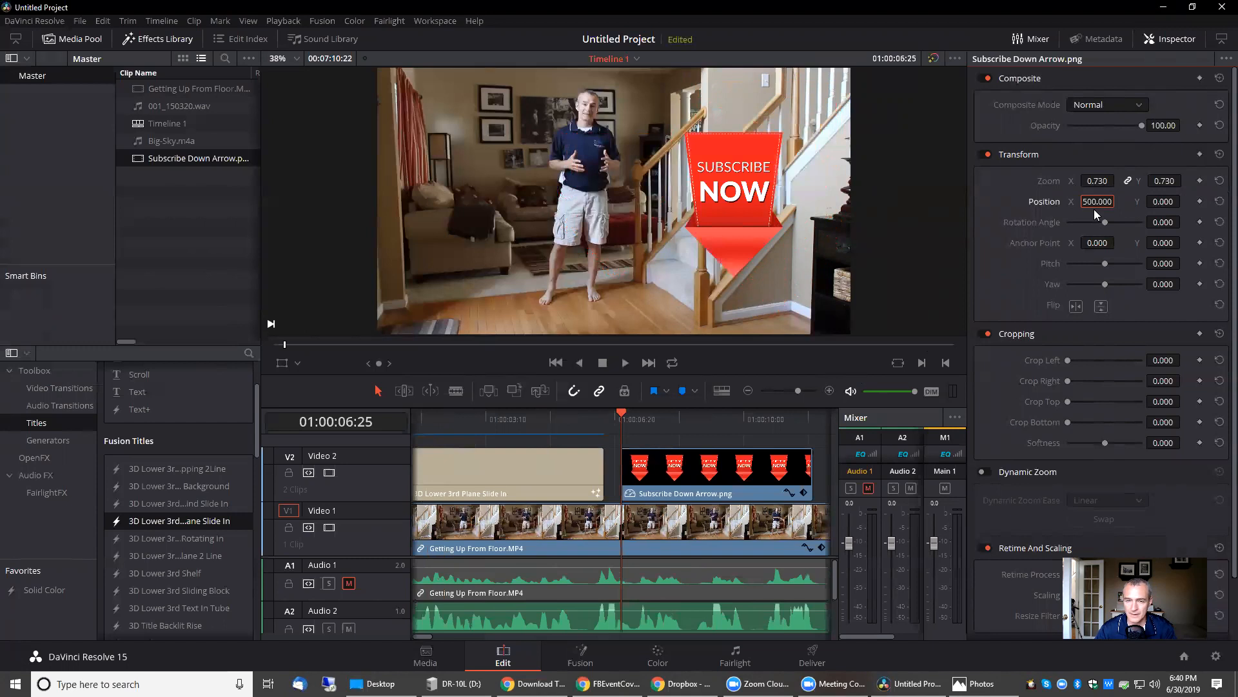
click(1163, 202)
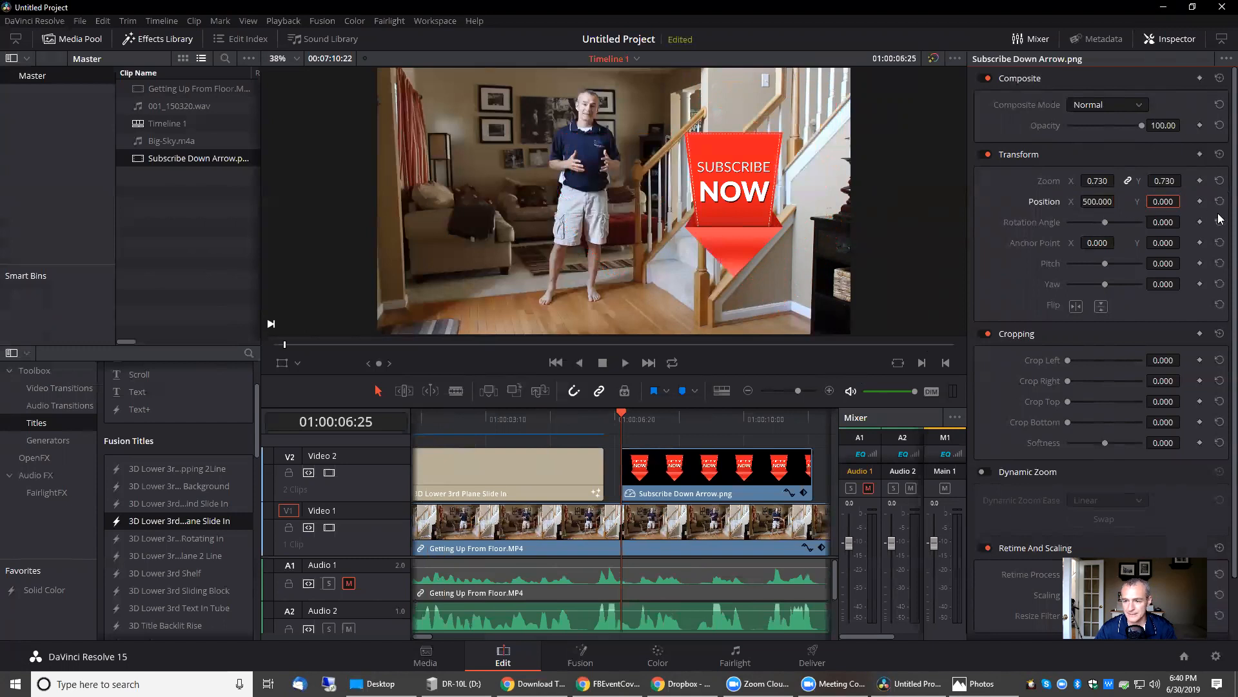
text(500)
key(Return)
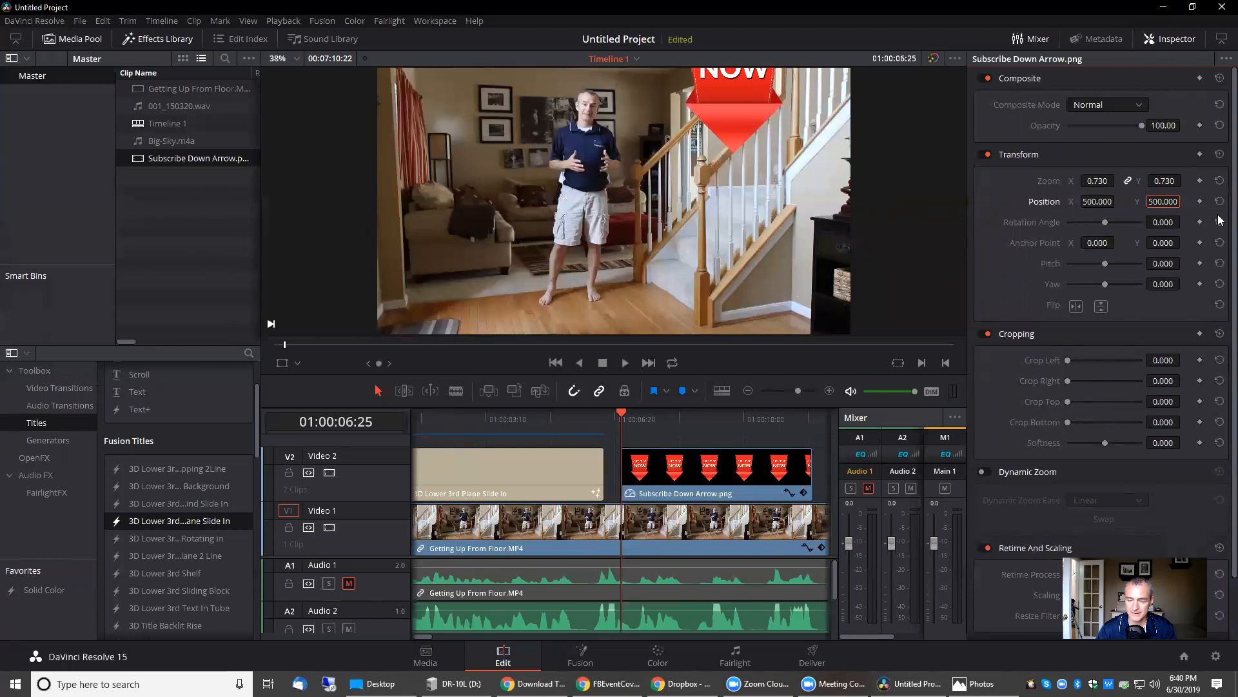
Step: Raise the graphic's Y position to 750 and add a position keyframe at the start of its clip
double_click(1158, 203)
text(750)
key(Return)
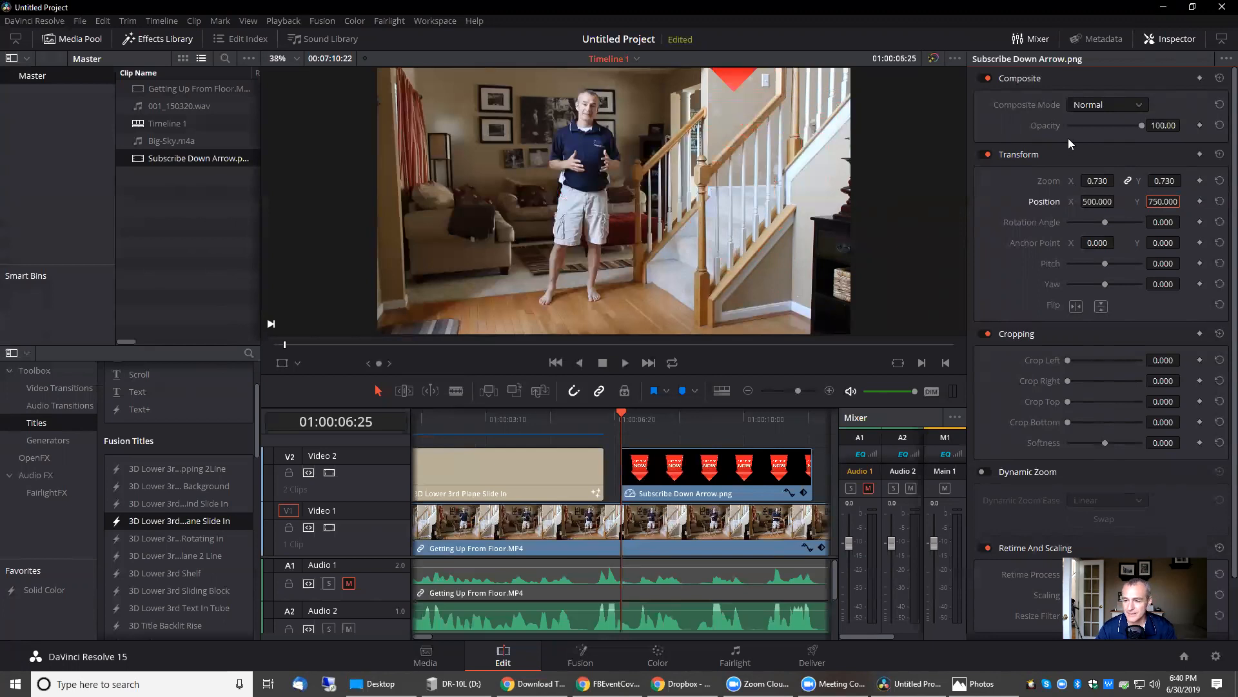
click(1200, 201)
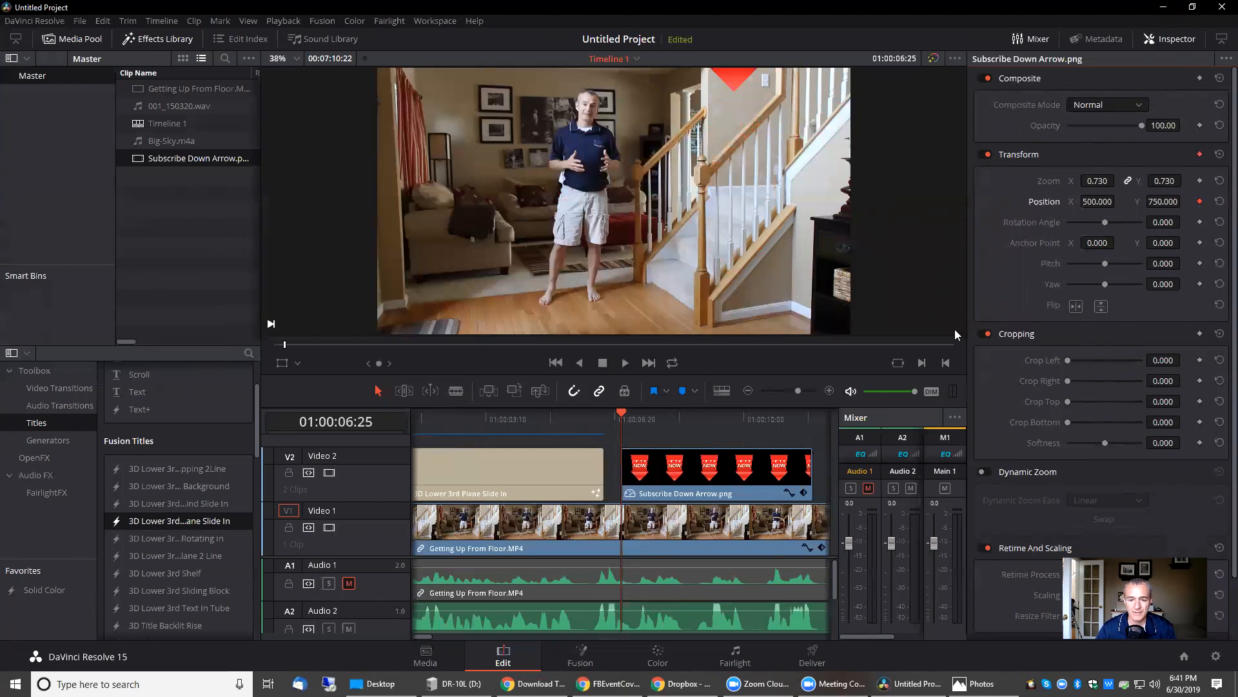
Step: Advance the playhead to 01:00:10:05 and set the subscribe graphic's X position to -500
key(space)
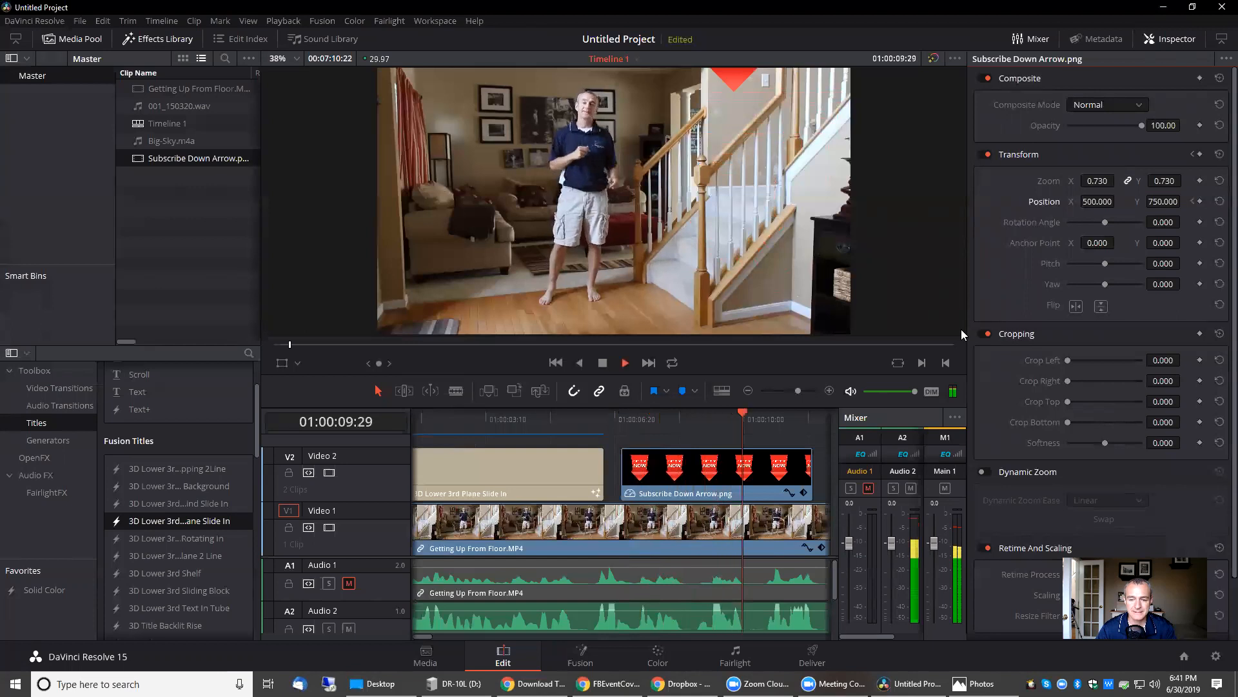
key(space)
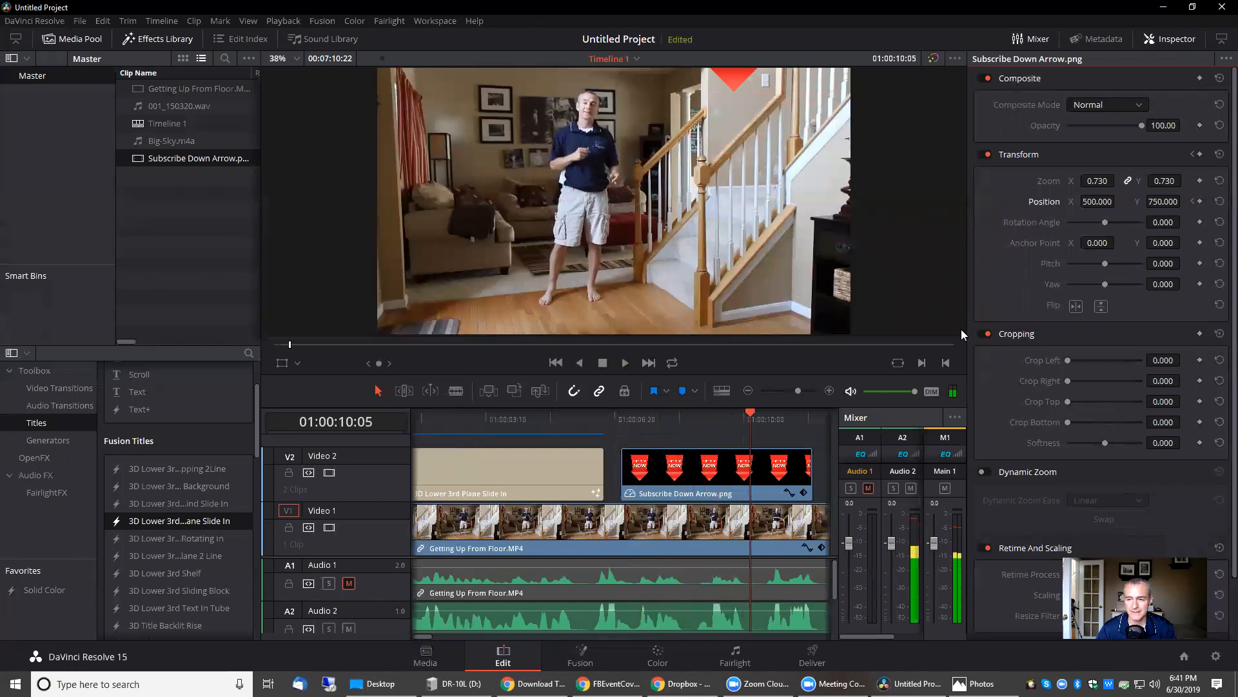
click(1093, 201)
key(BackSpace)
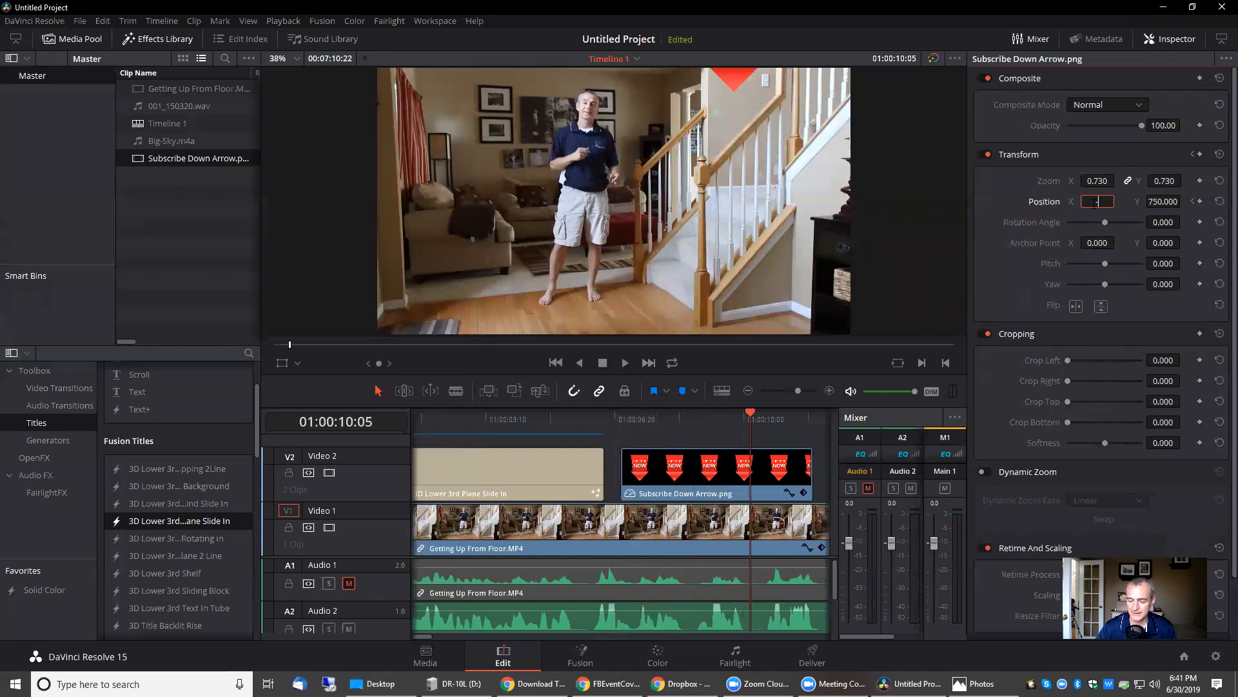
text(-500)
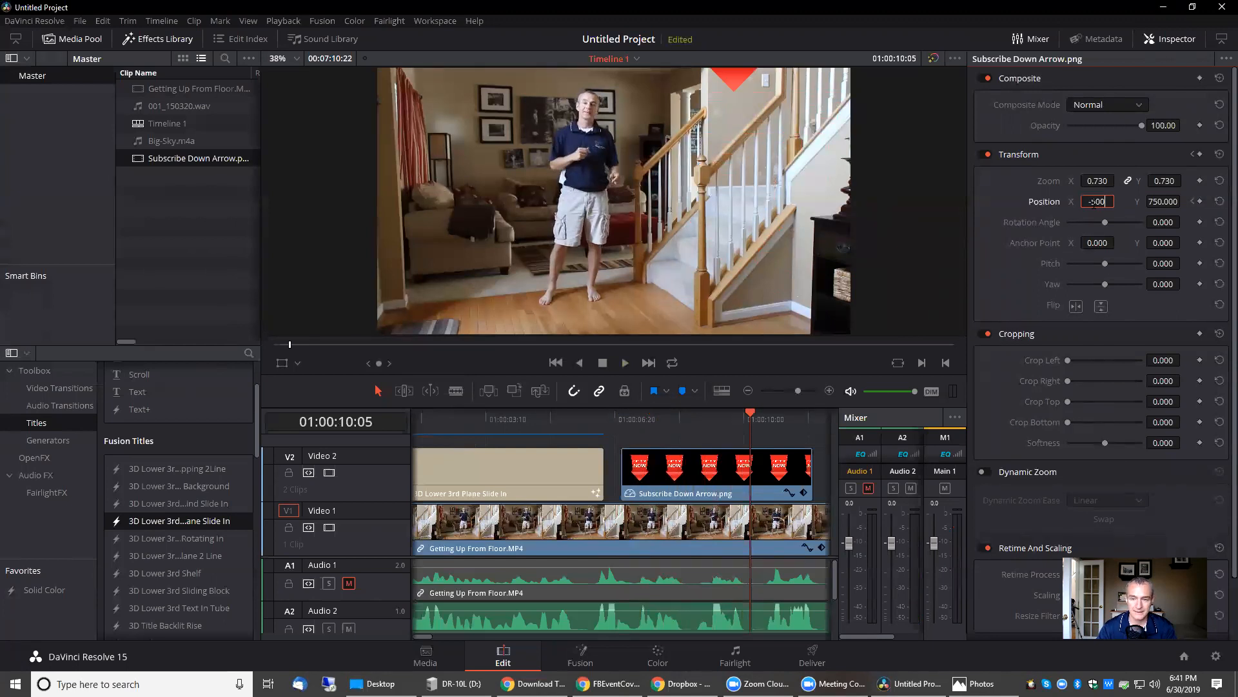
key(Return)
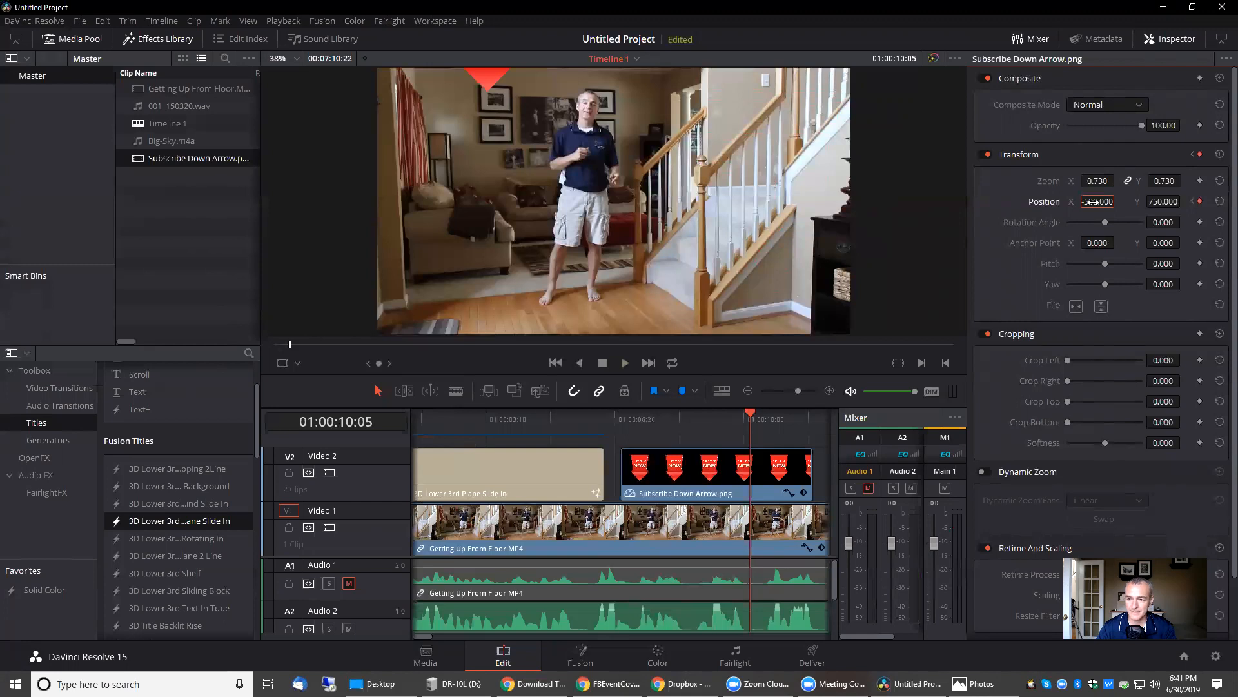
Step: Correct the graphic's second position keyframe to X 500 and Y -500
click(1093, 202)
text(500)
key(Return)
click(1154, 200)
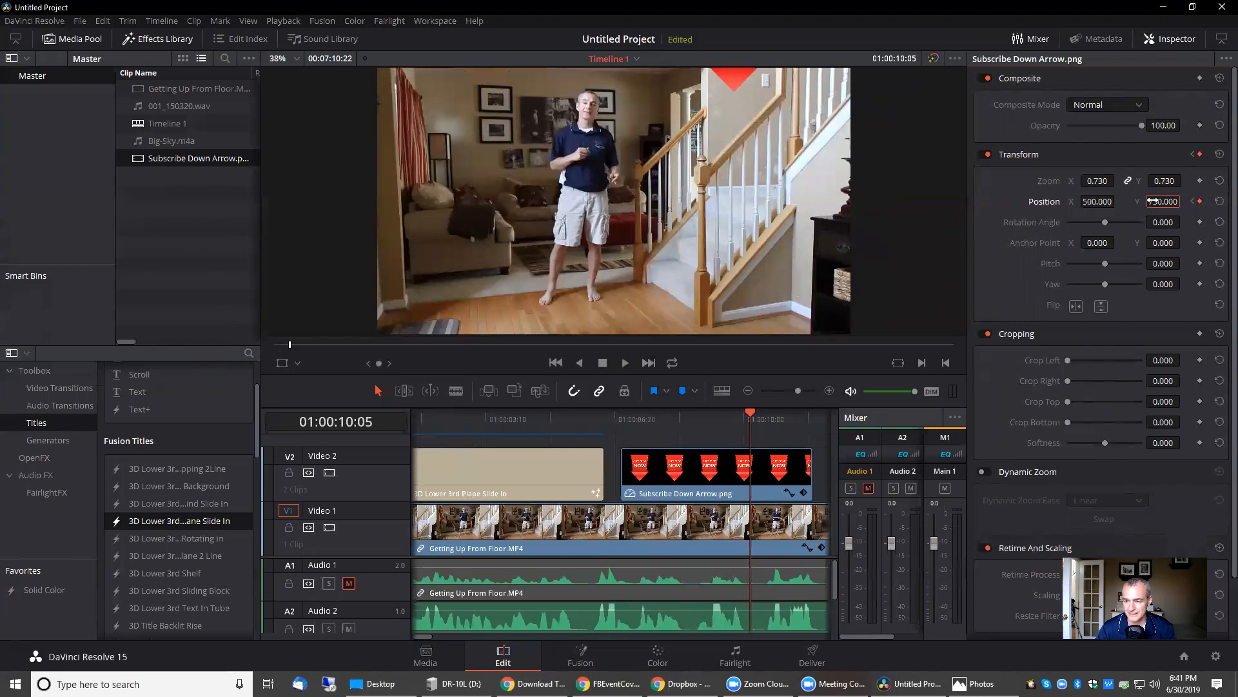
text(-300)
key(Return)
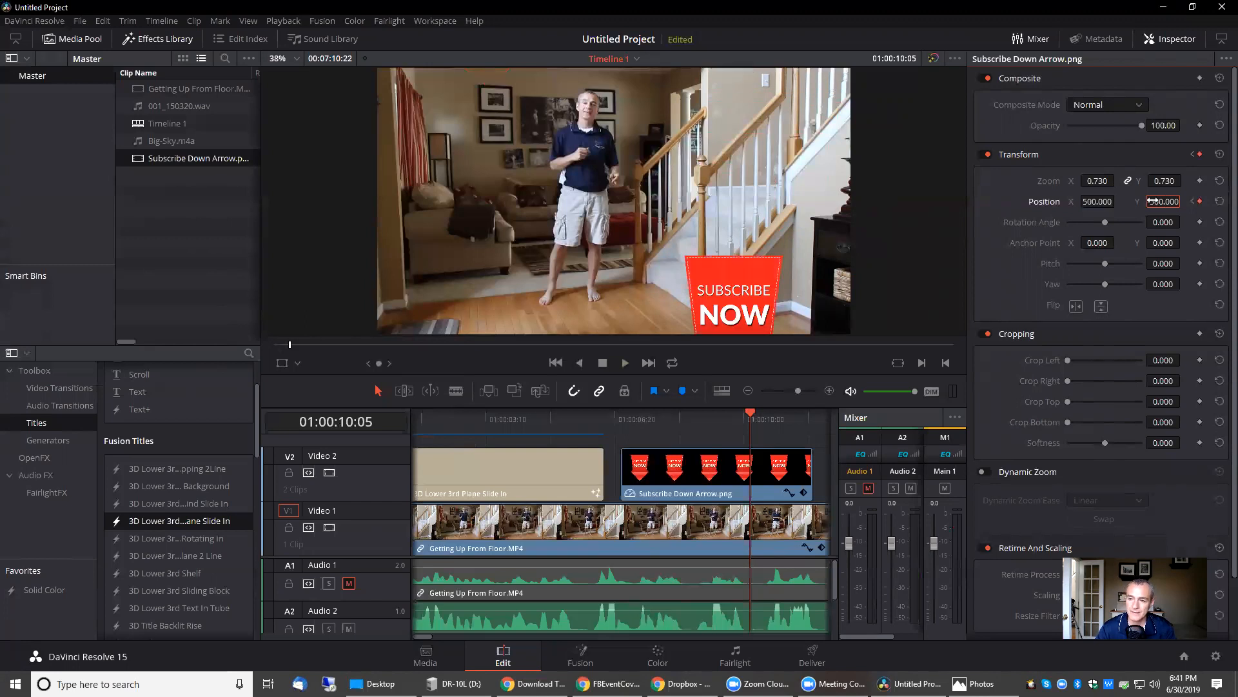
Step: Play back the timeline from the start of the subscribe graphic to review its downward movement
click(752, 414)
click(631, 420)
key(space)
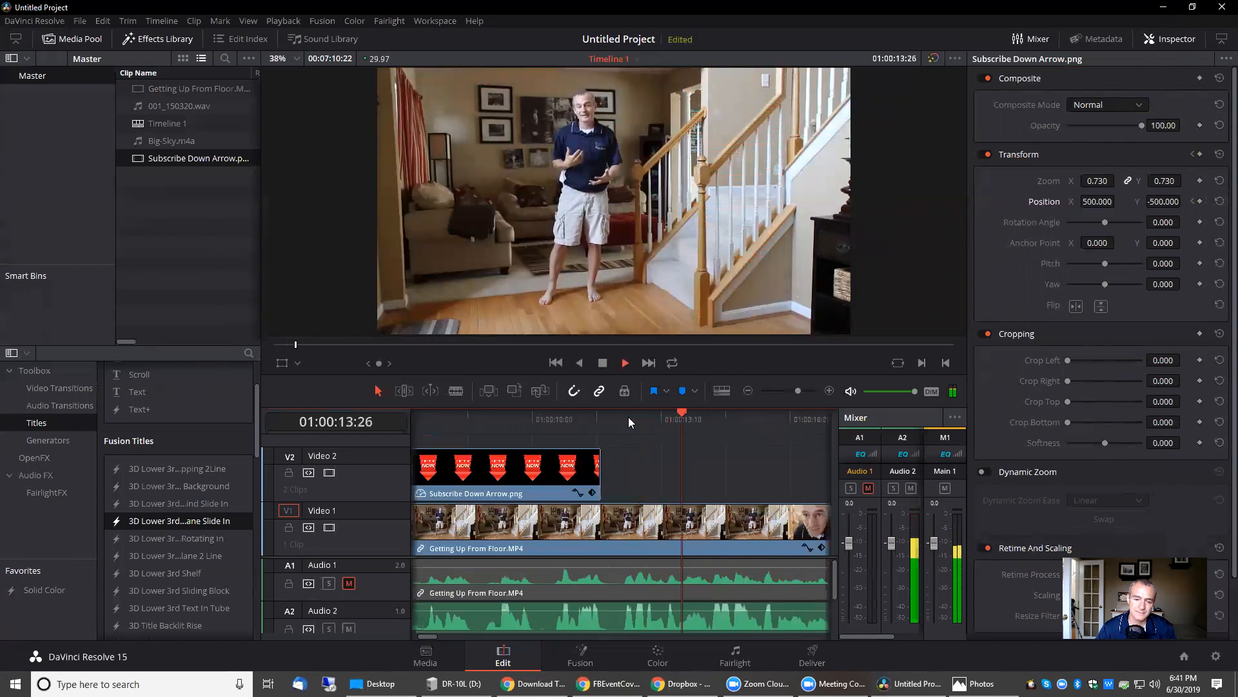
Step: Stop the timeline playback and switch to the Deliver page for exporting
key(space)
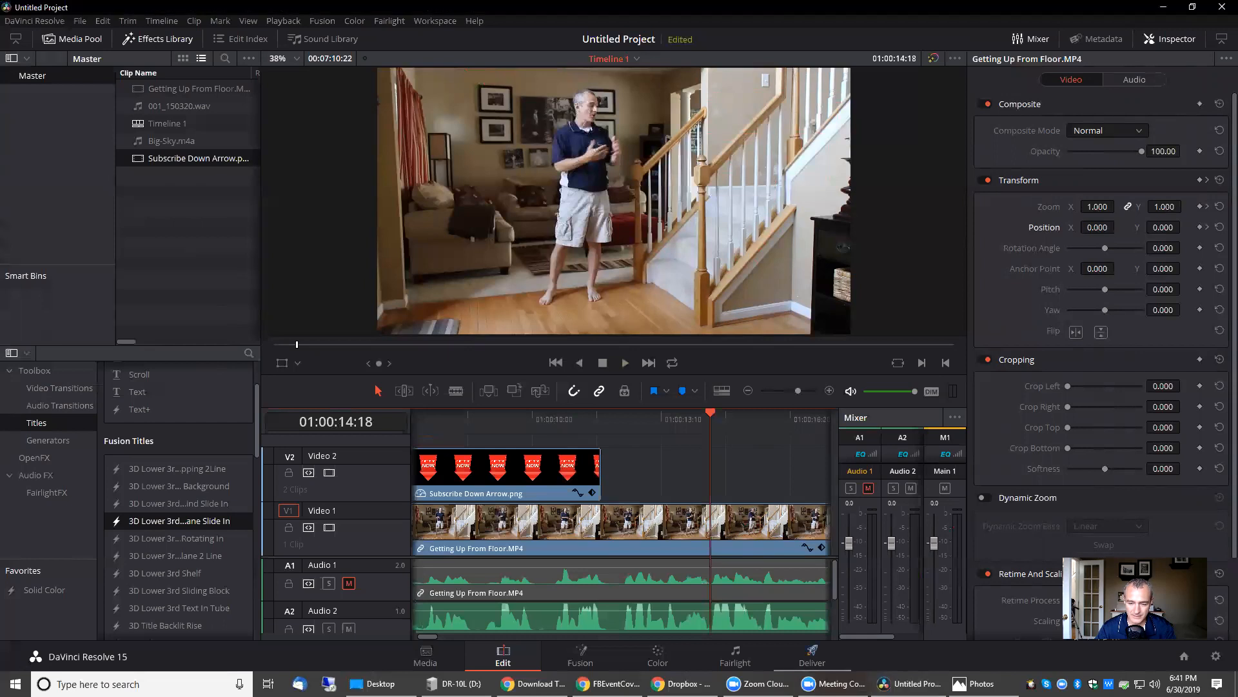
click(812, 655)
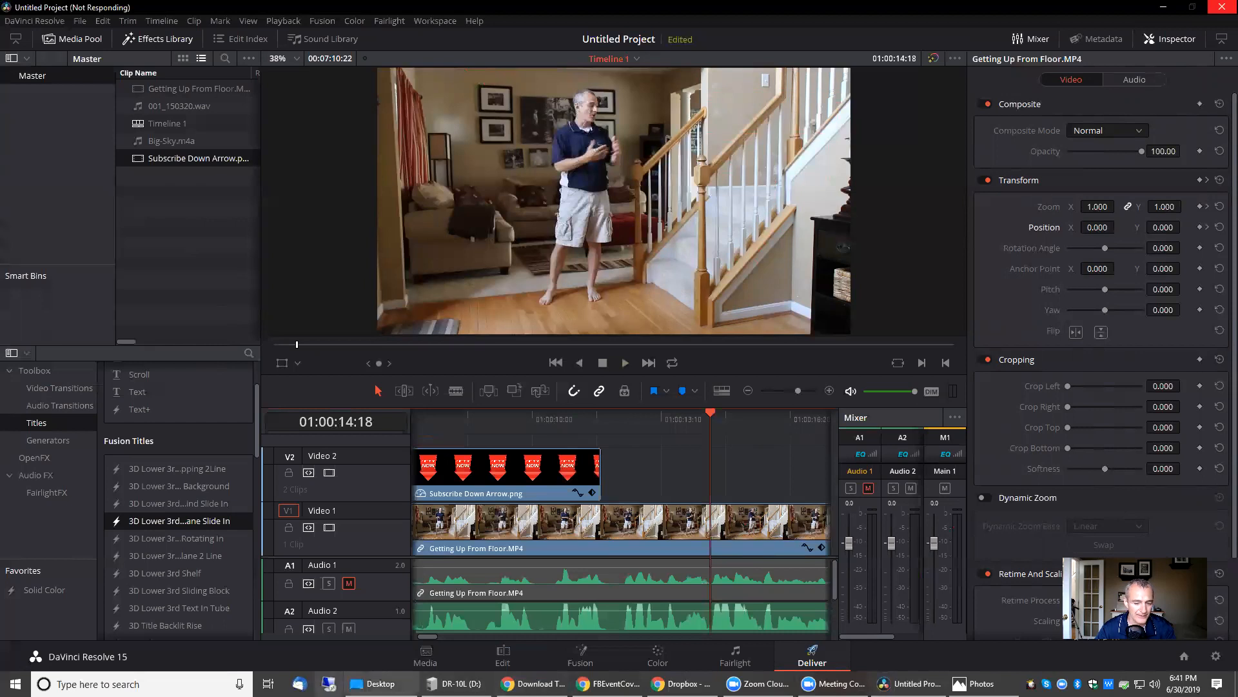
Step: Close the open Photos window and return to the DaVinci Resolve project
mouse_move(457, 684)
mouse_move(973, 683)
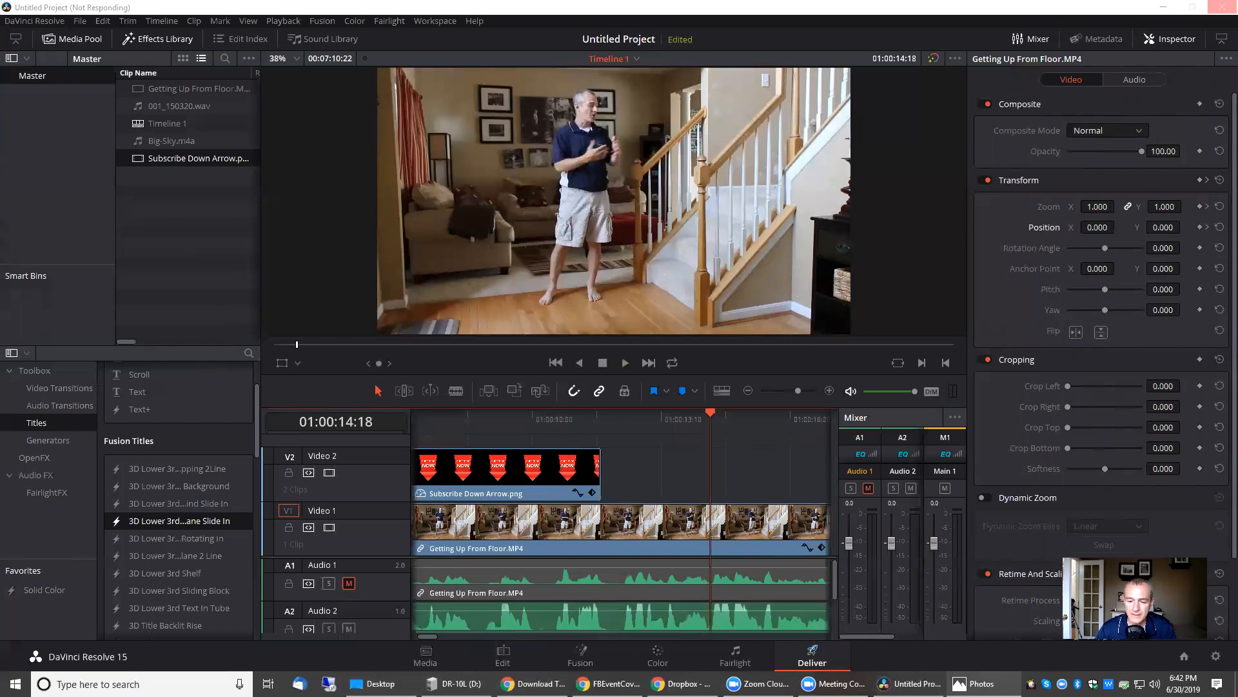
right_click(975, 683)
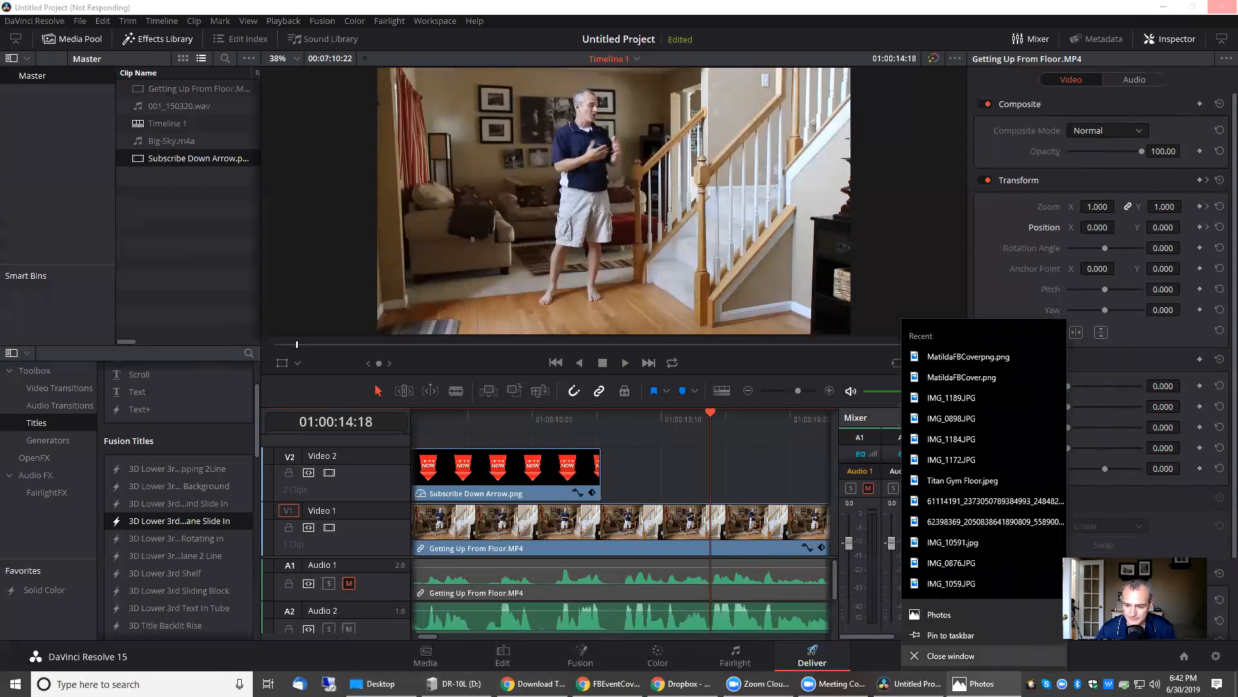
click(951, 655)
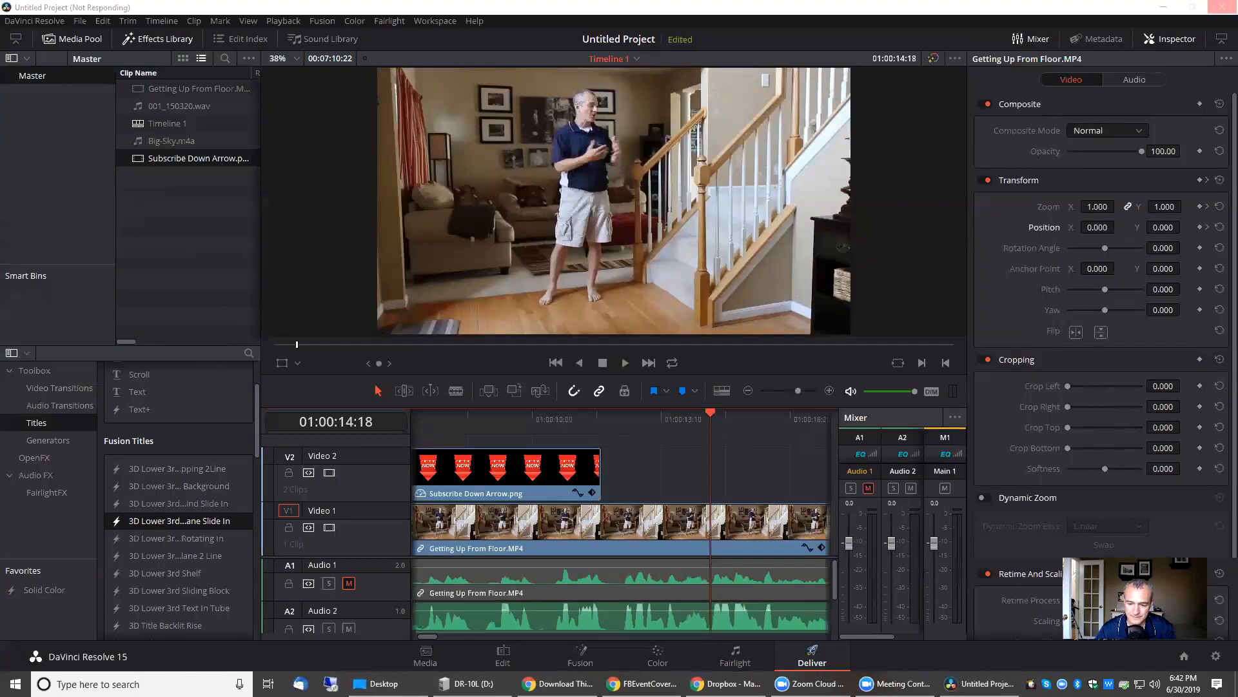
click(979, 683)
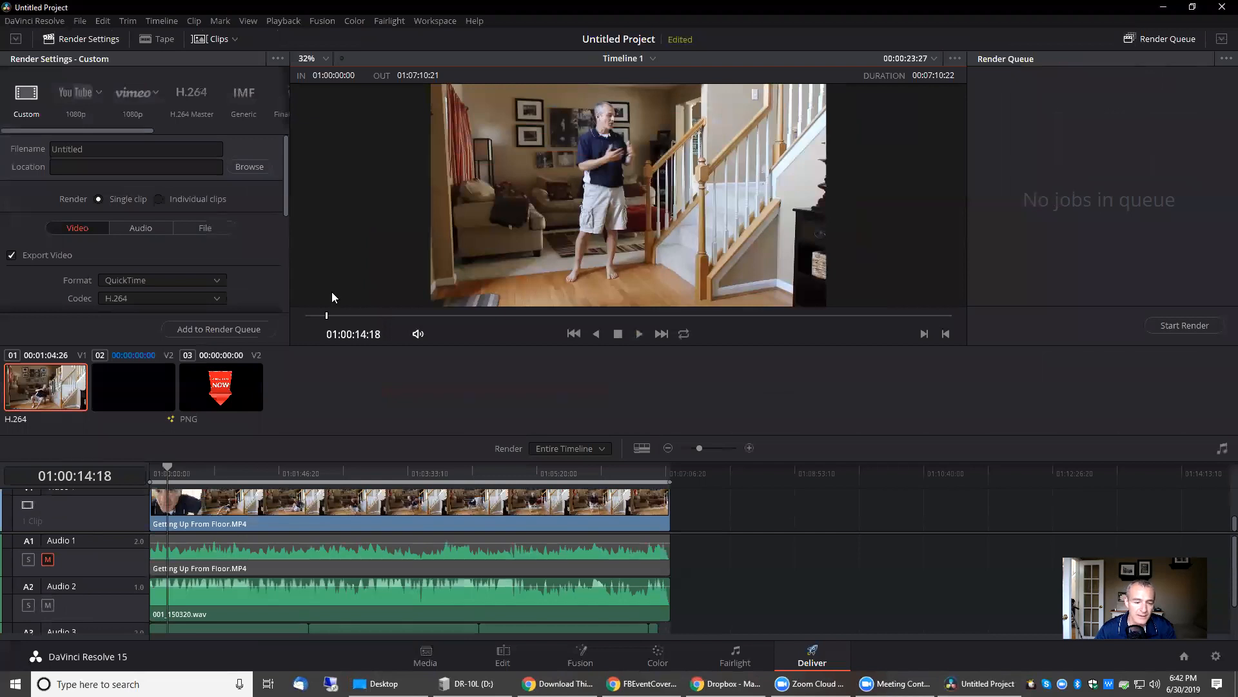
Step: Examine the end of the Big-Sky.m4a background music on the Audio 3 track
scroll(663, 560, down, 1)
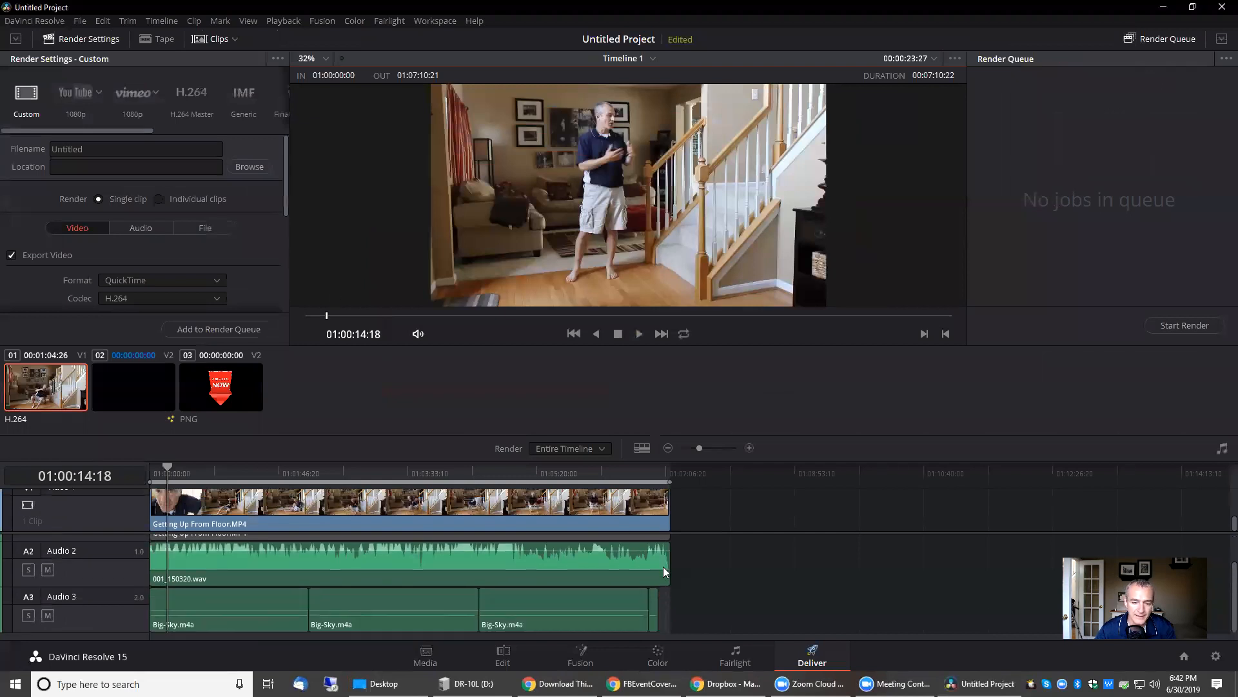
click(653, 604)
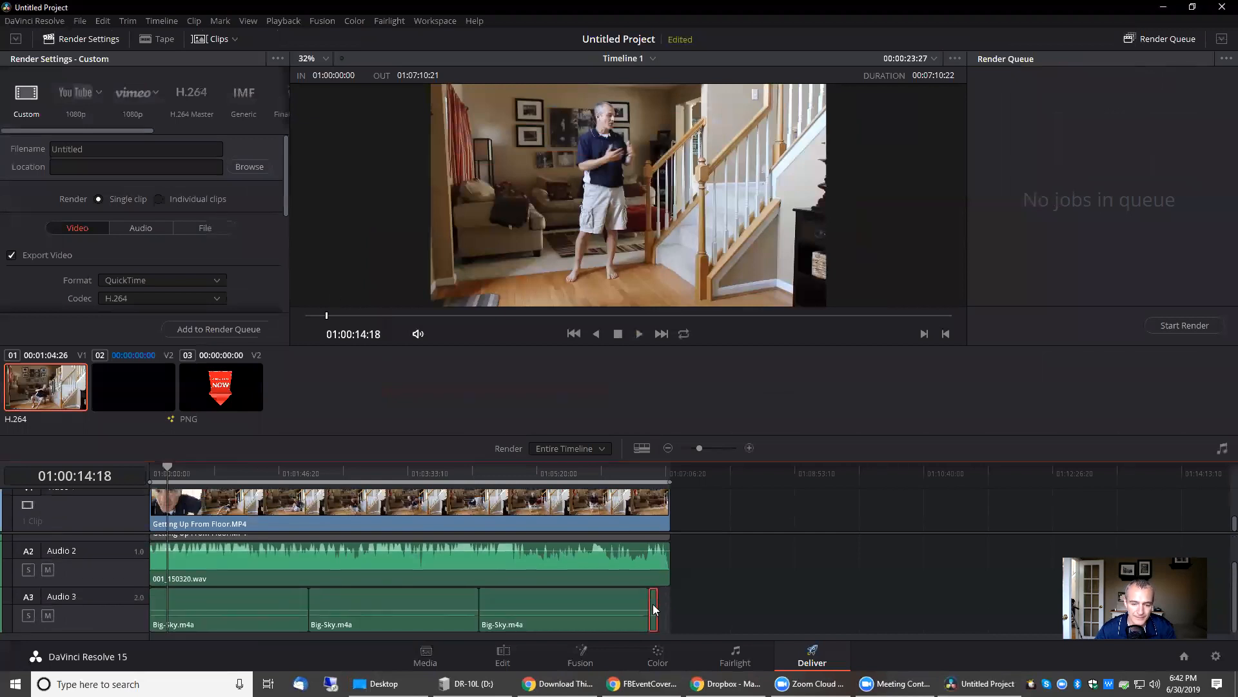
Step: Set the render filename to "Getting Up From The Floor After A Fall"
click(103, 149)
double_click(103, 149)
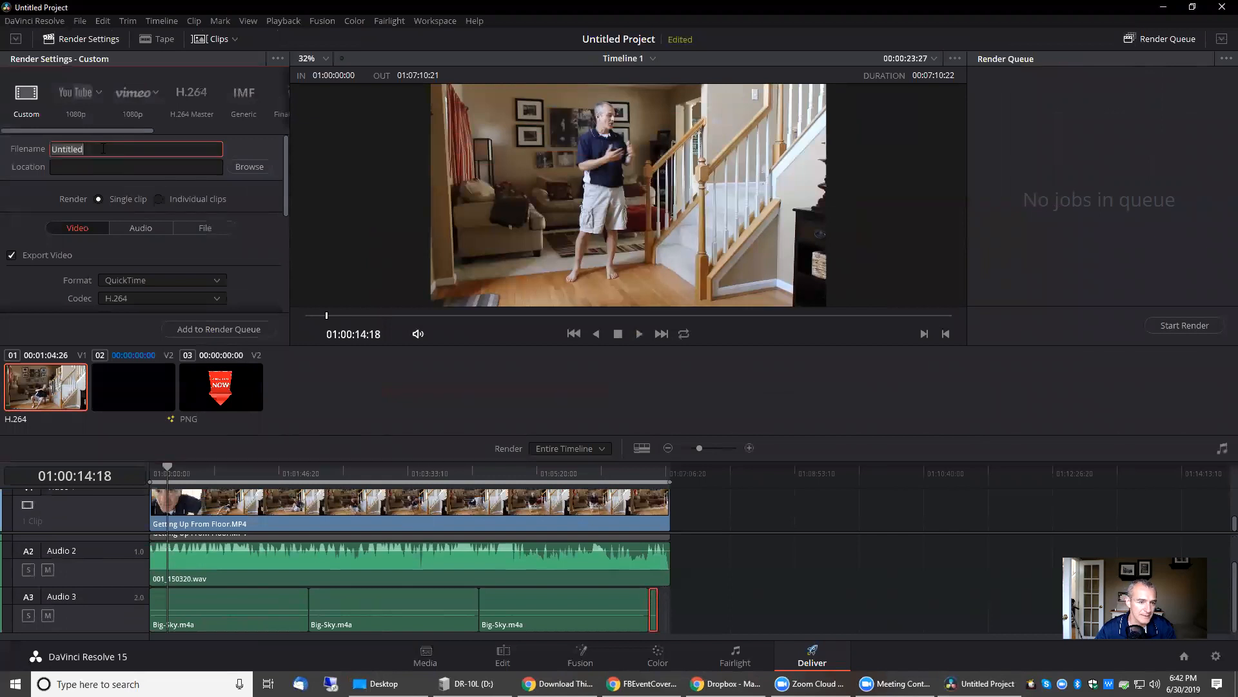
text(Getting Up From The Floor Aft)
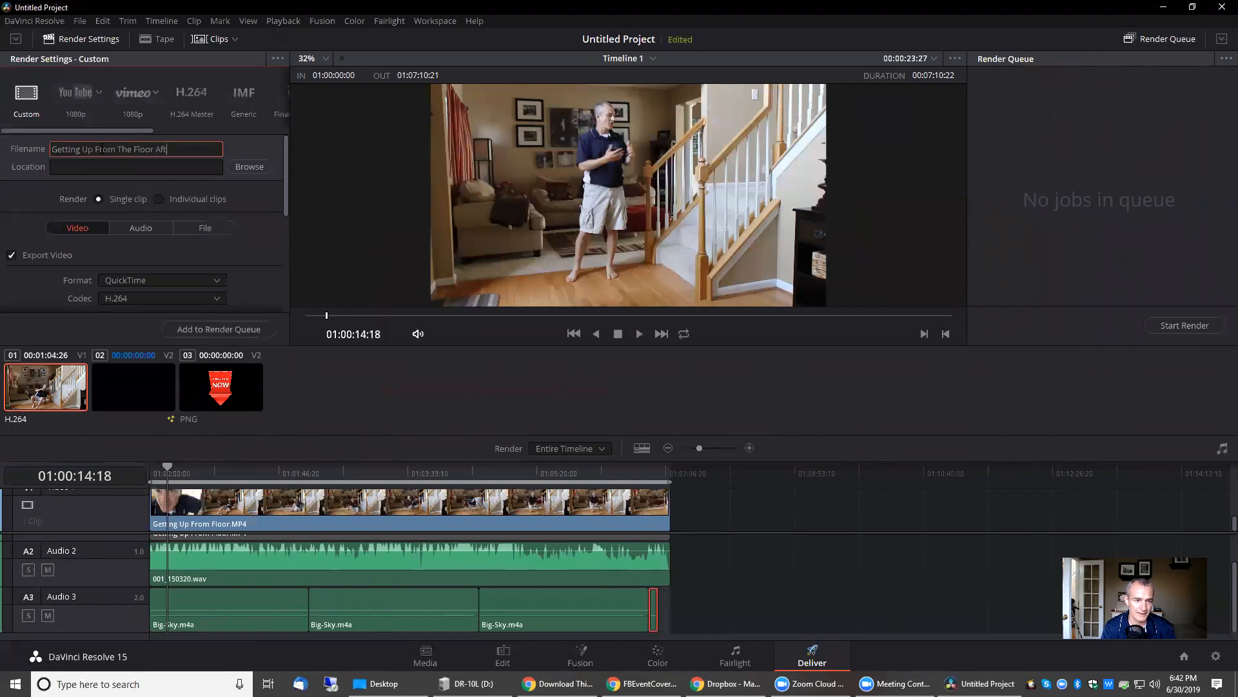
text(er A Fall)
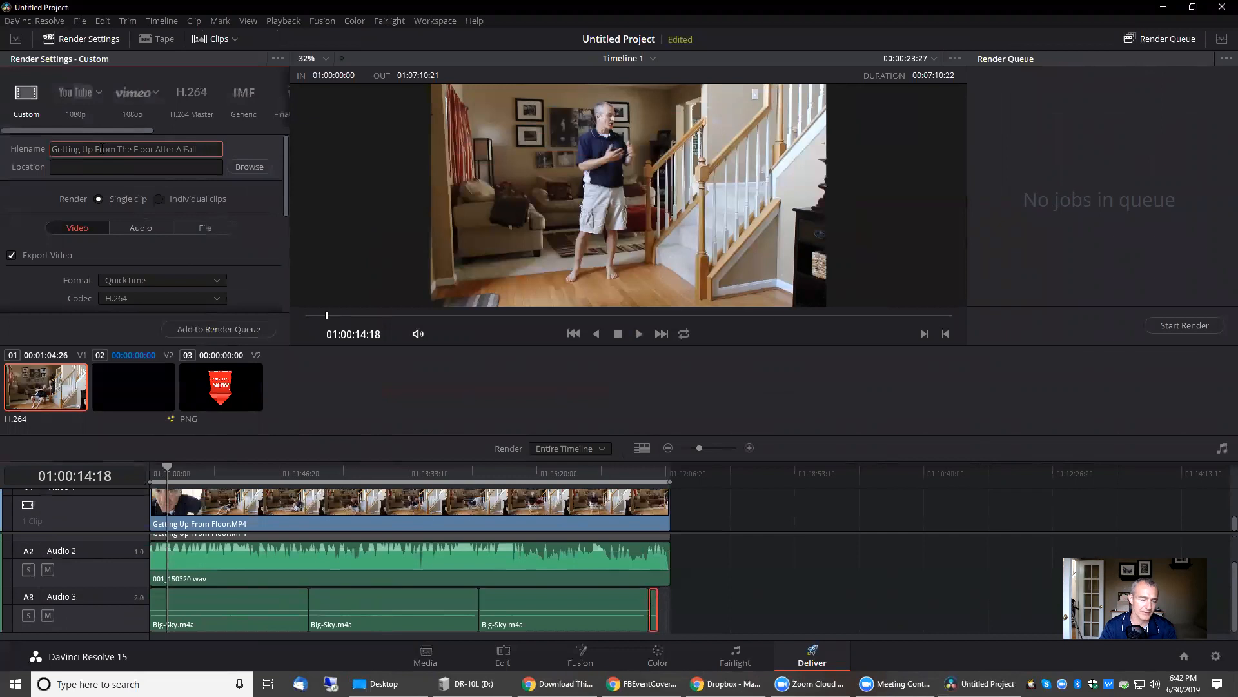
Step: Set the render location to the "2019-06-30 Getting Up From The Floor" folder inside Downloads > TKR Videos
click(243, 167)
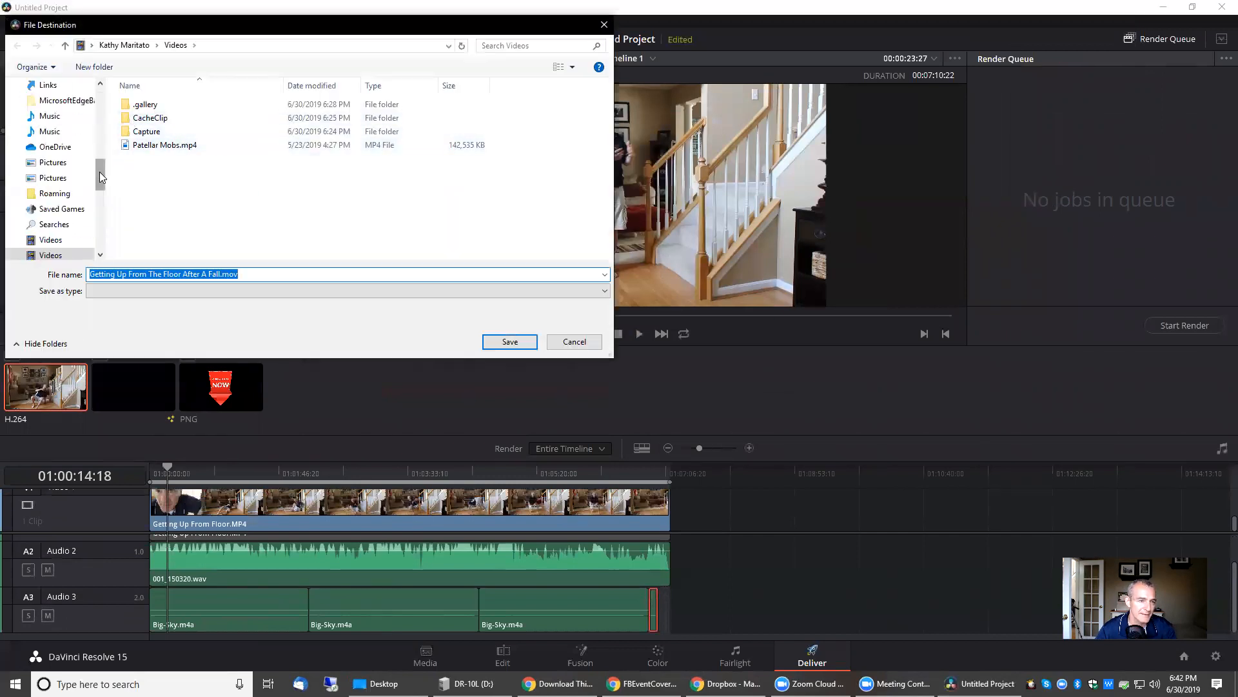
scroll(58, 118, up, 2)
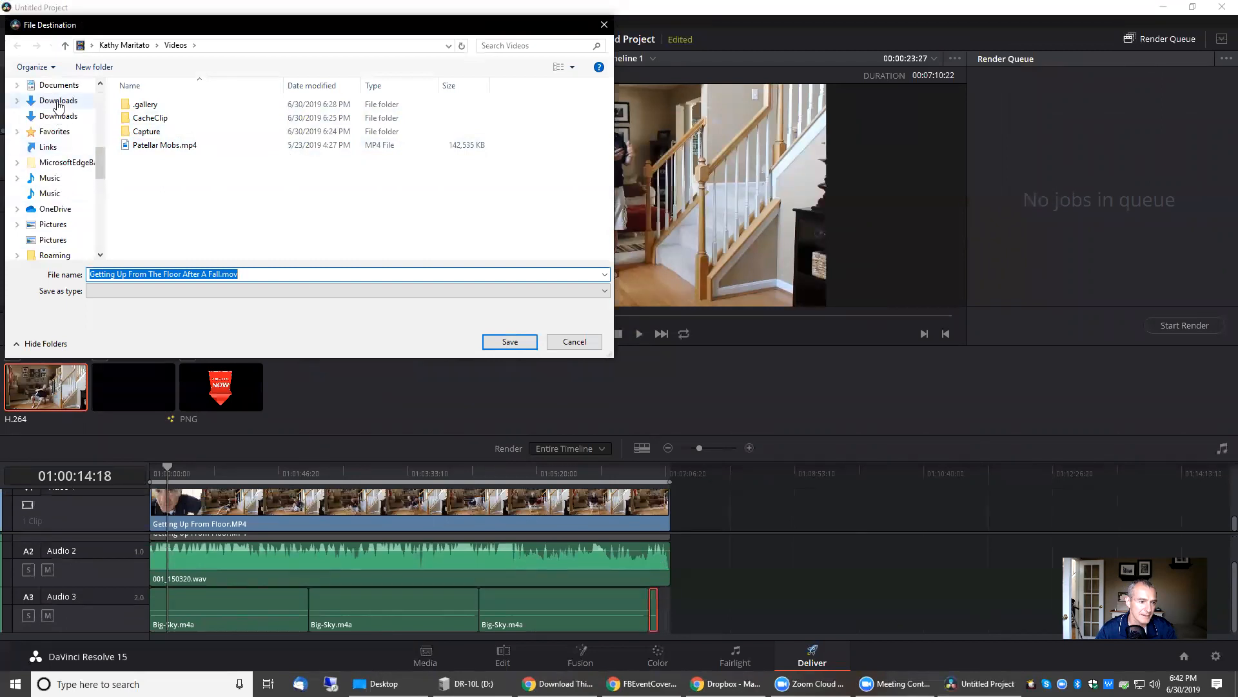
click(58, 116)
click(67, 132)
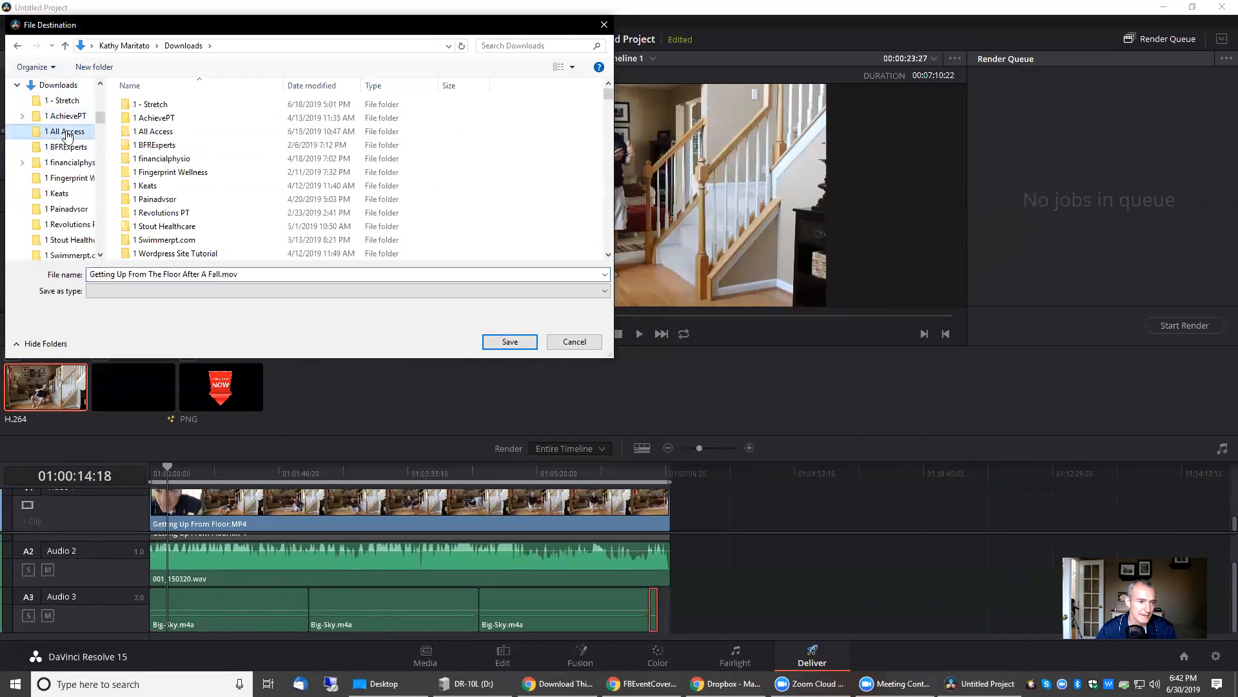
scroll(71, 193, down, 8)
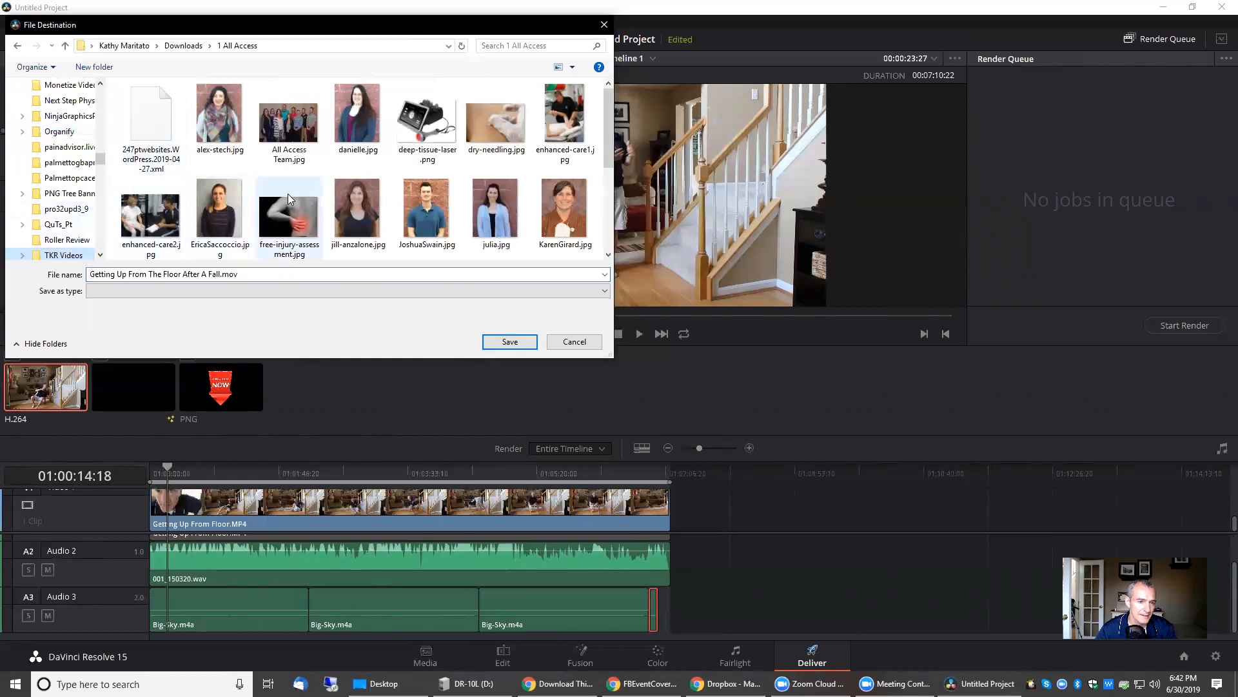
click(64, 256)
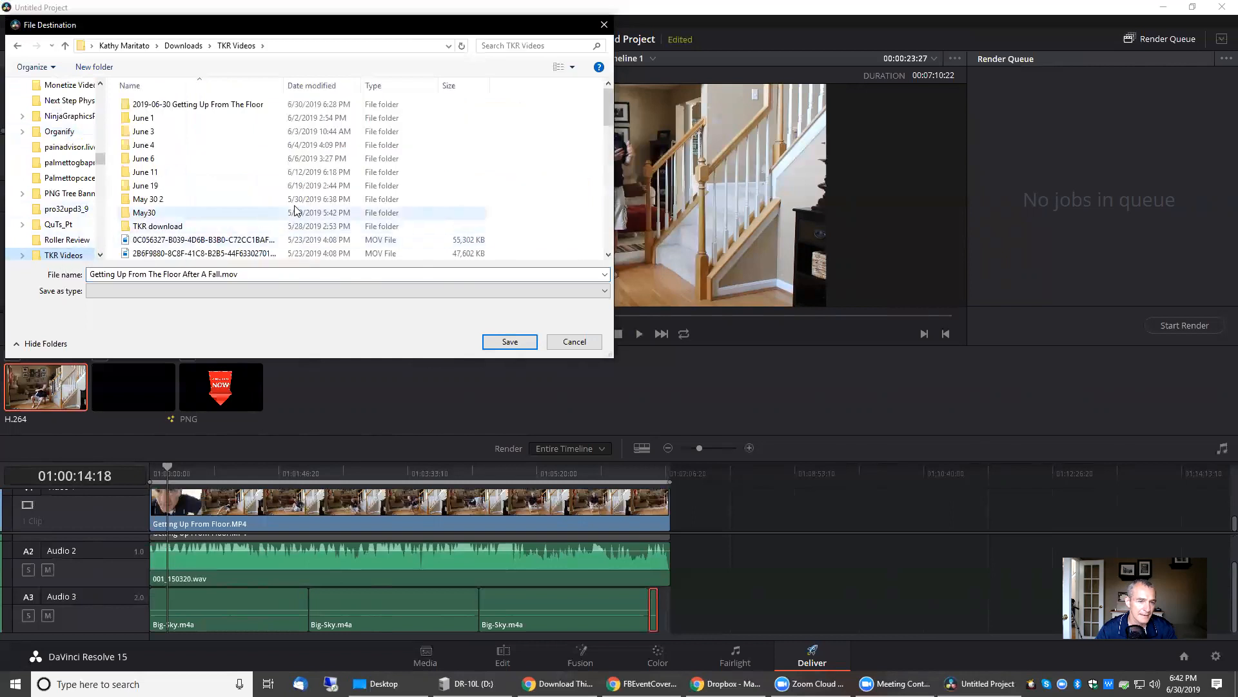
double_click(163, 106)
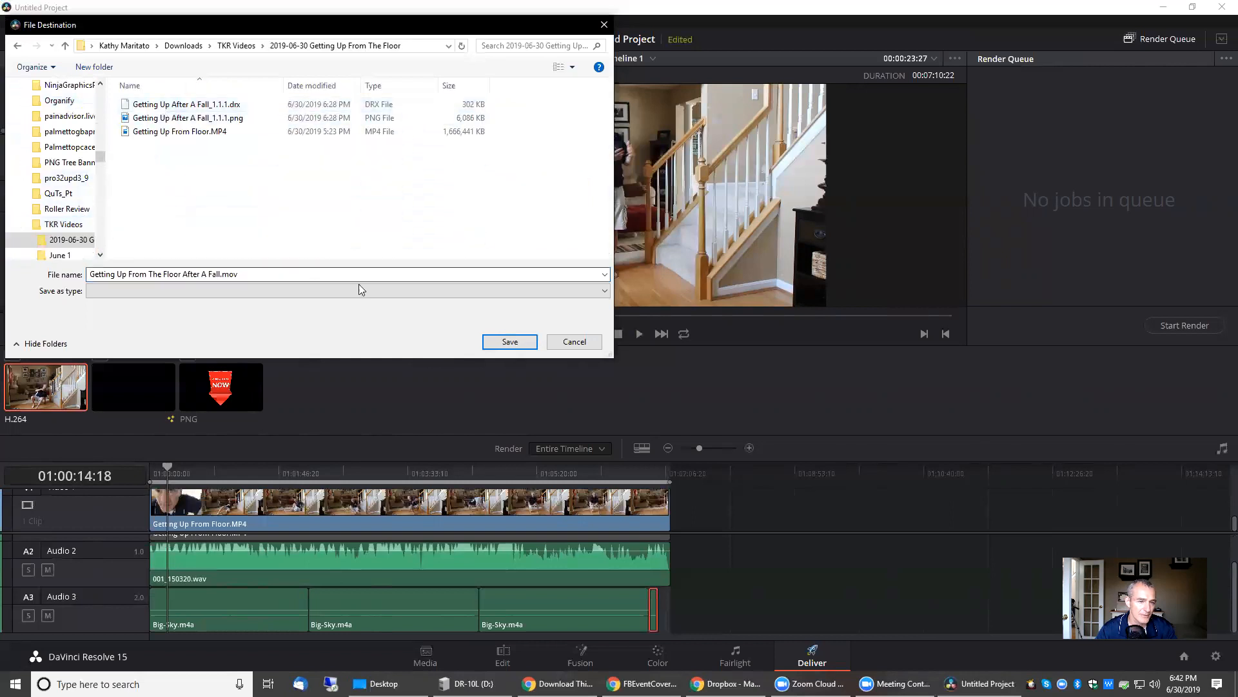
click(504, 344)
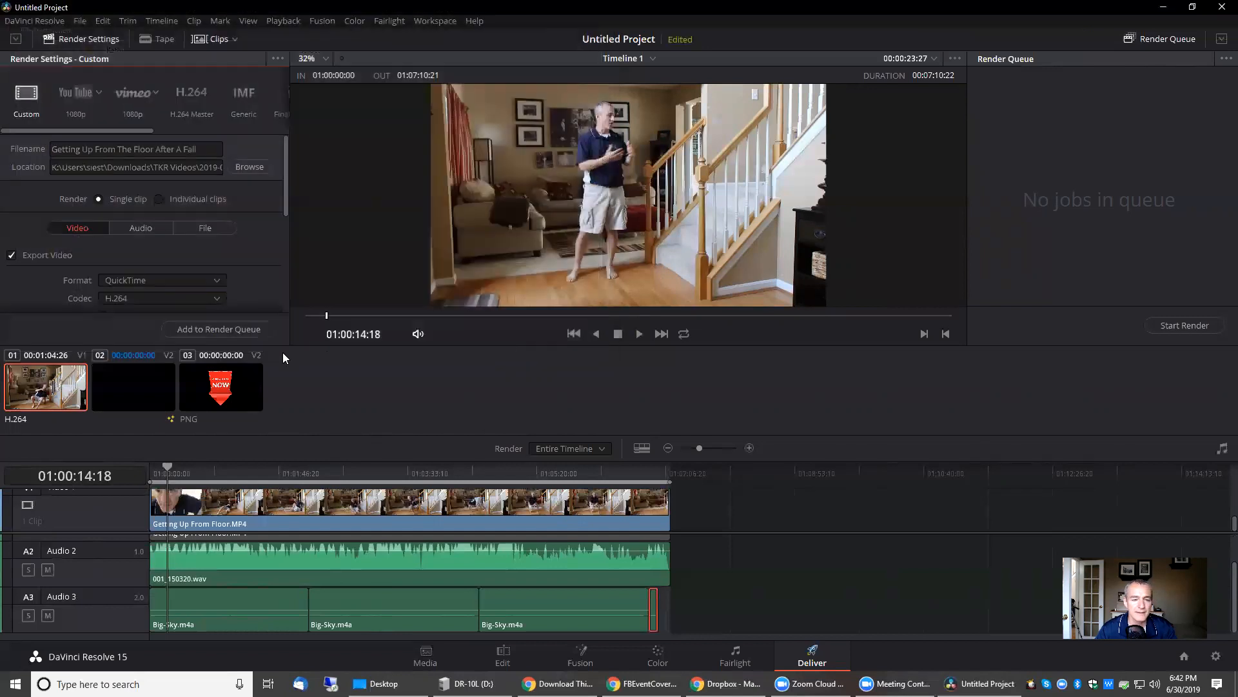
Step: Add the timeline to the render queue with the current QuickTime H.264 settings and start rendering the job
click(265, 332)
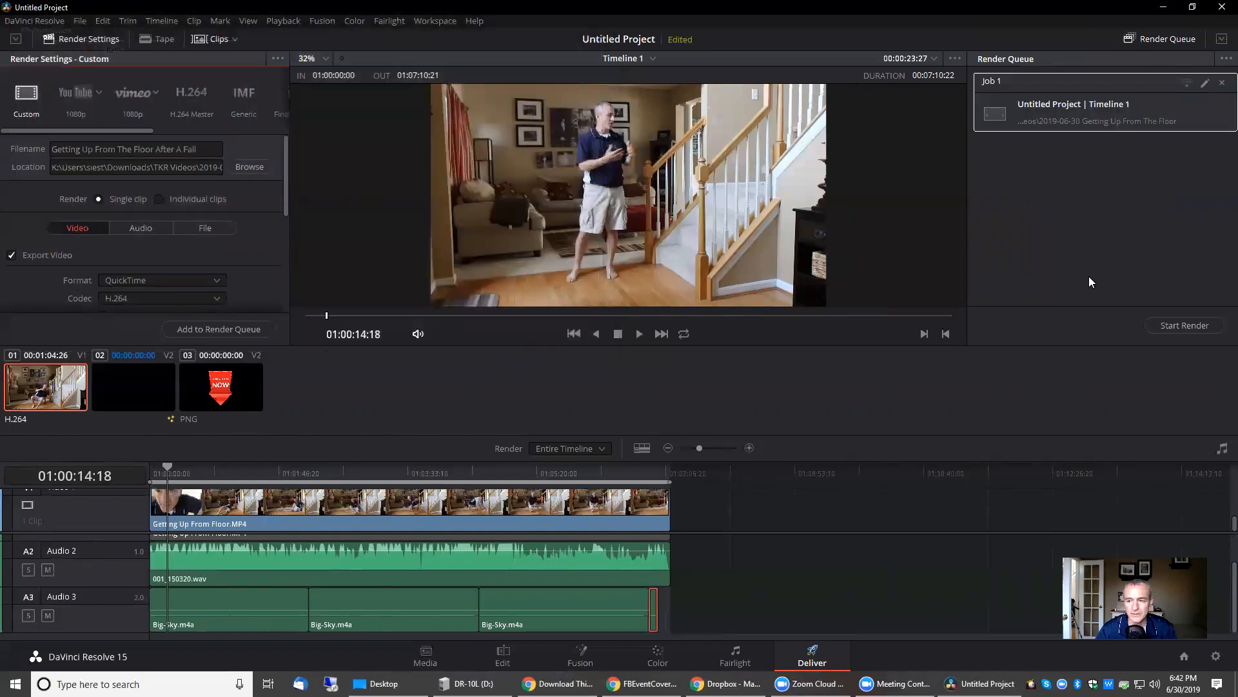
click(1192, 327)
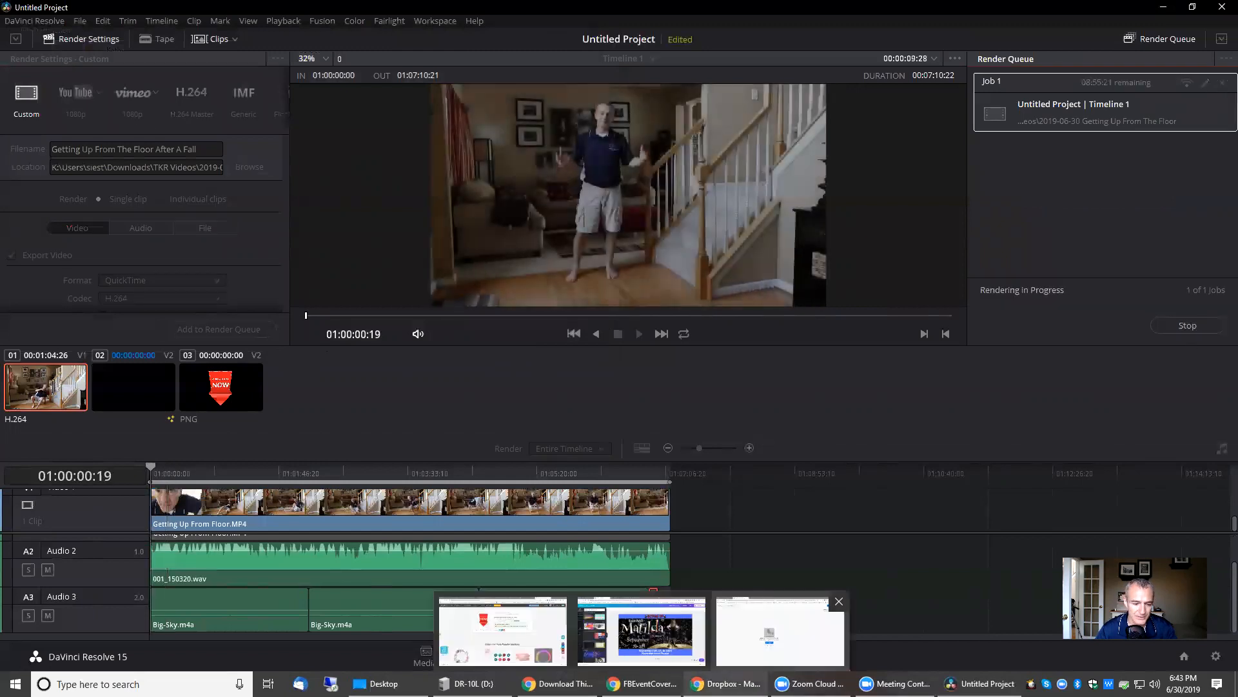
Step: Switch to Chrome and open Gravit Designer at designer.gravit.io in a new tab
click(725, 683)
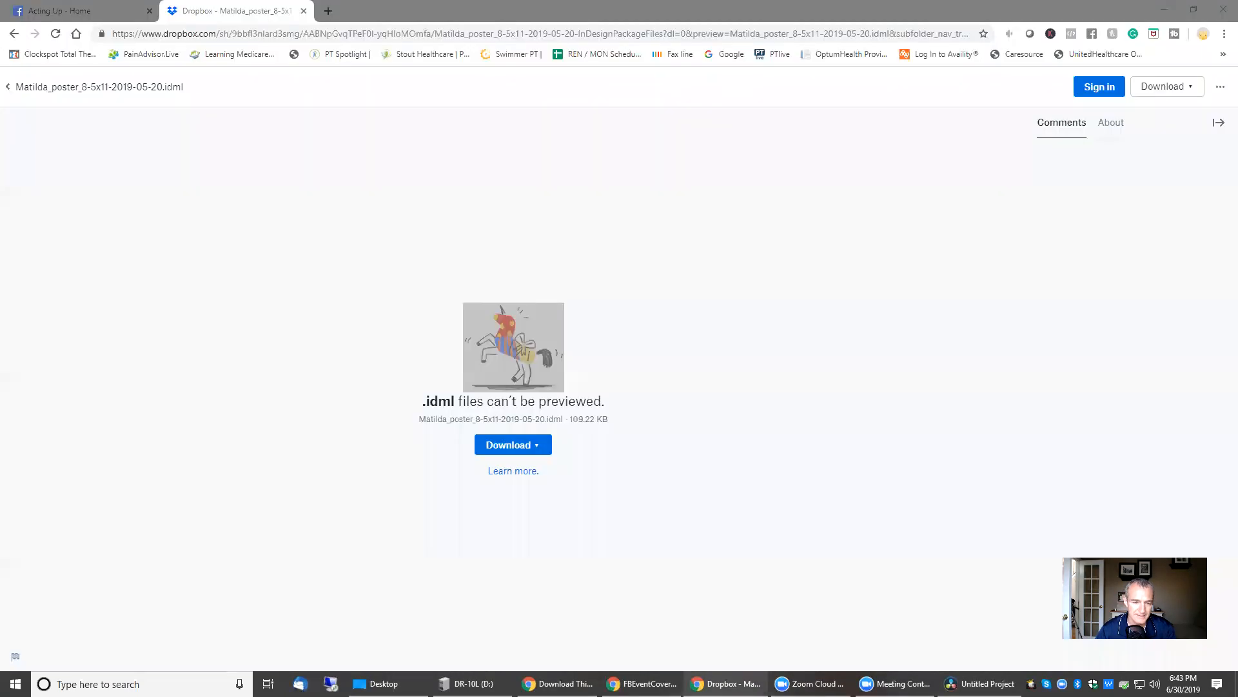
click(327, 13)
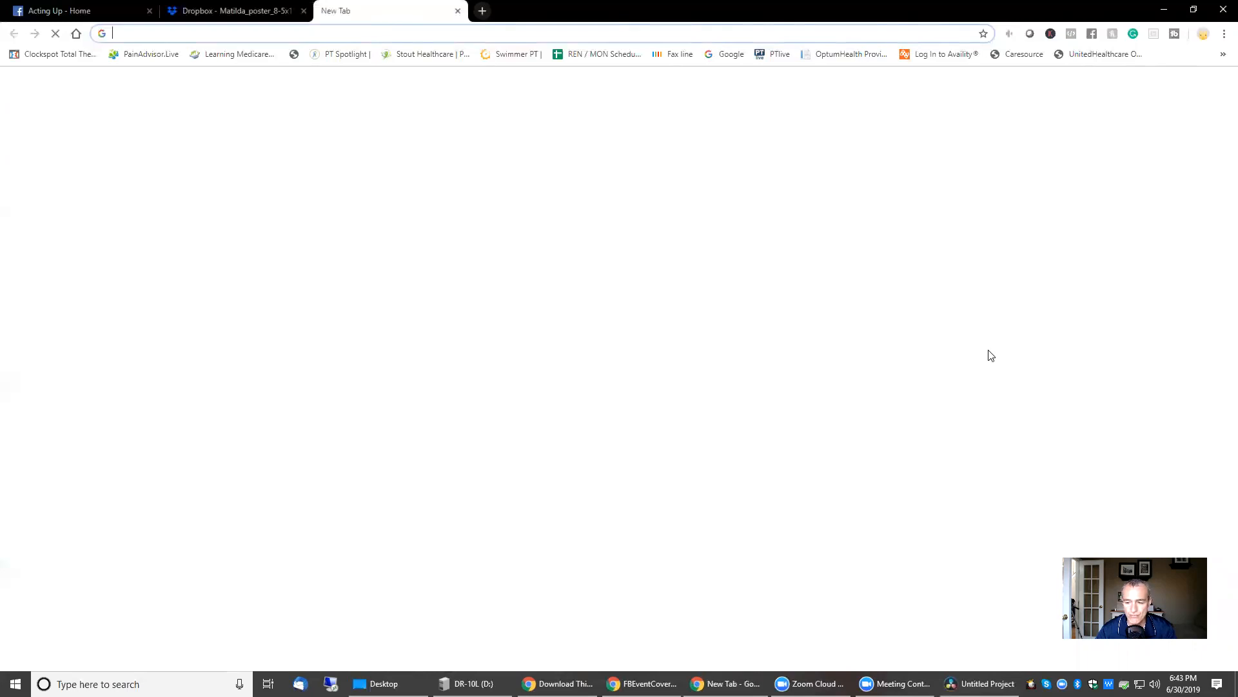
text(designer.gravit.iod)
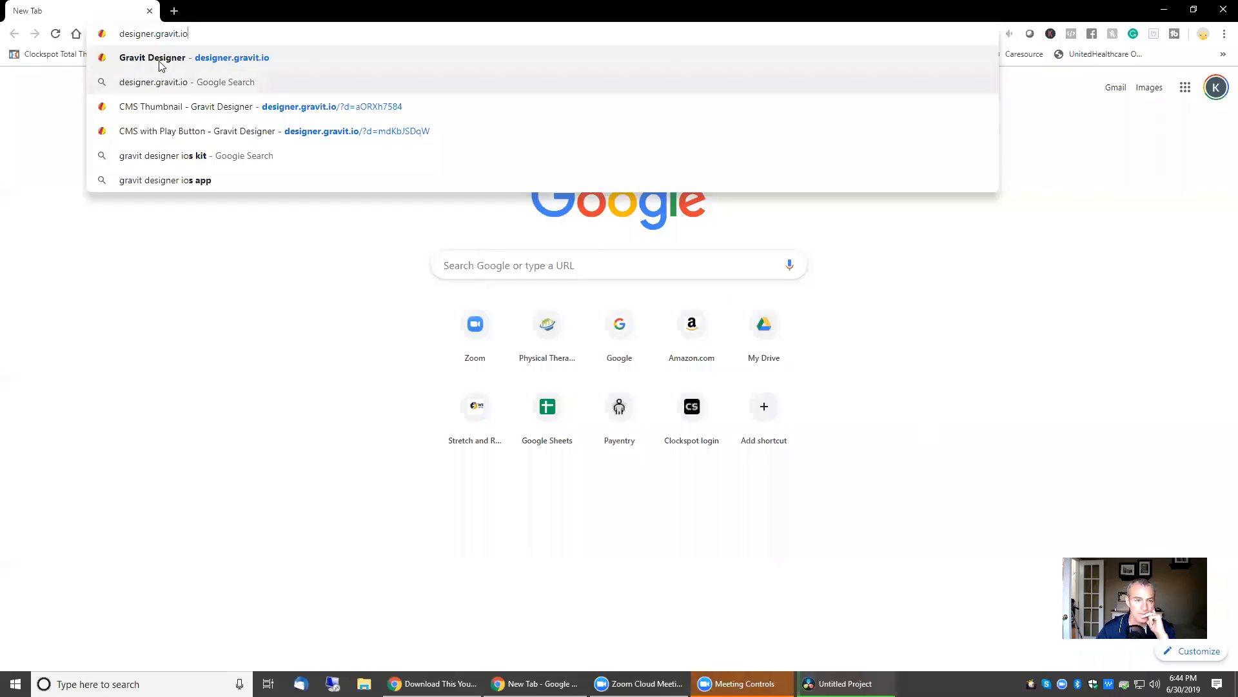
click(180, 62)
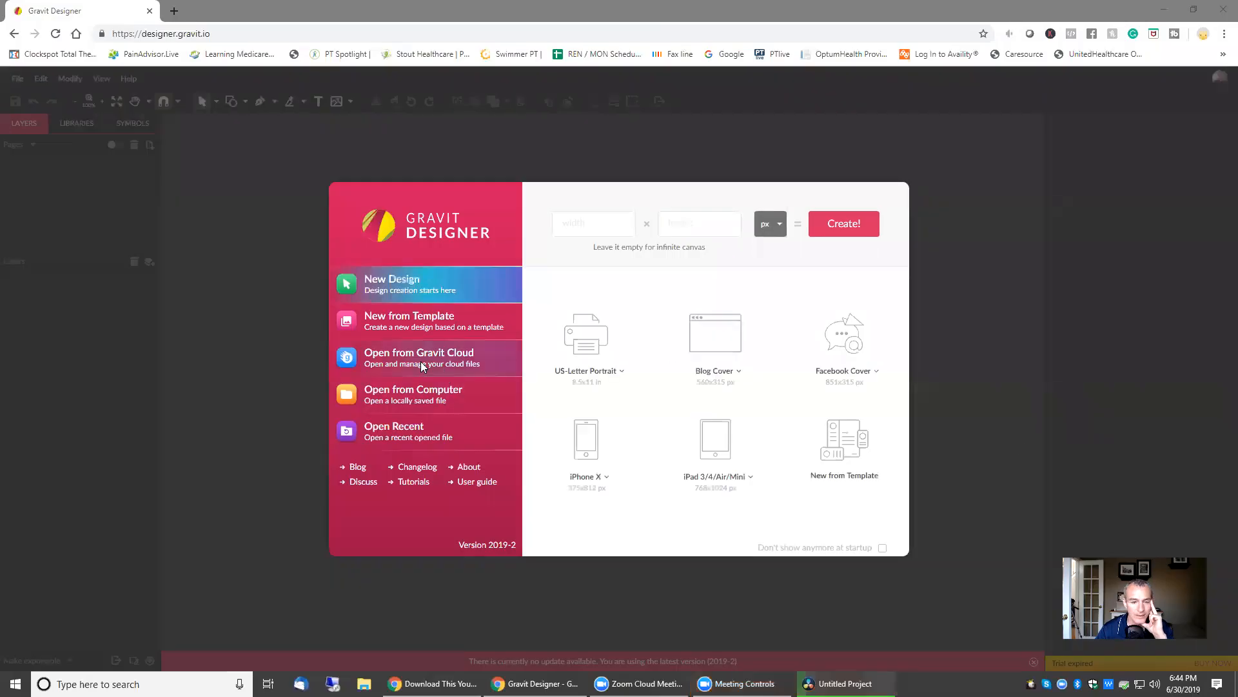
Step: Open the TENS for TKR design from Gravit Cloud and hide its product image and $13.45 price text
click(422, 365)
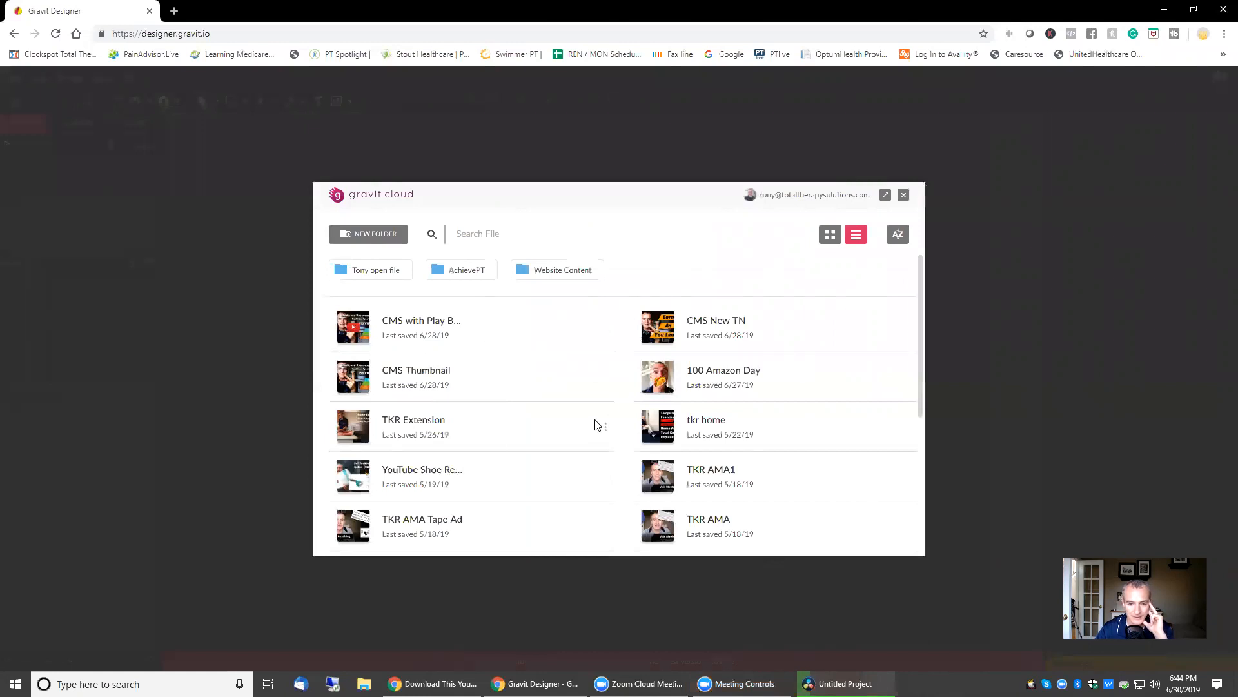
scroll(596, 420, down, 2)
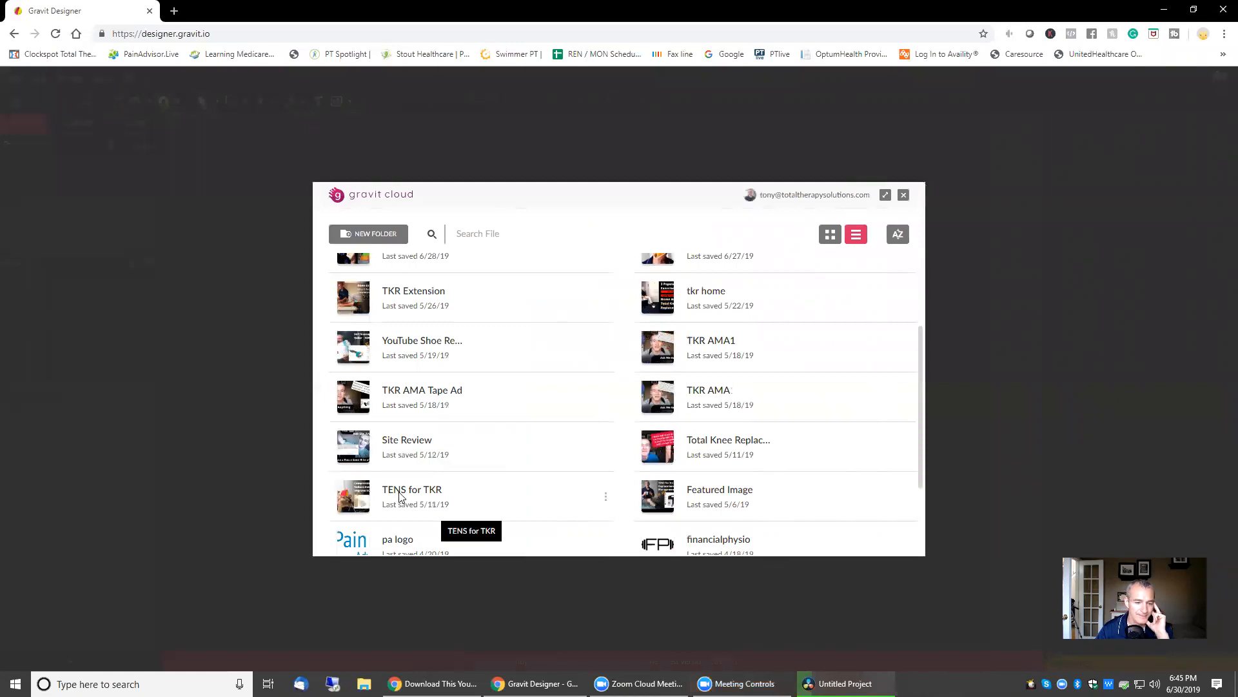
click(580, 498)
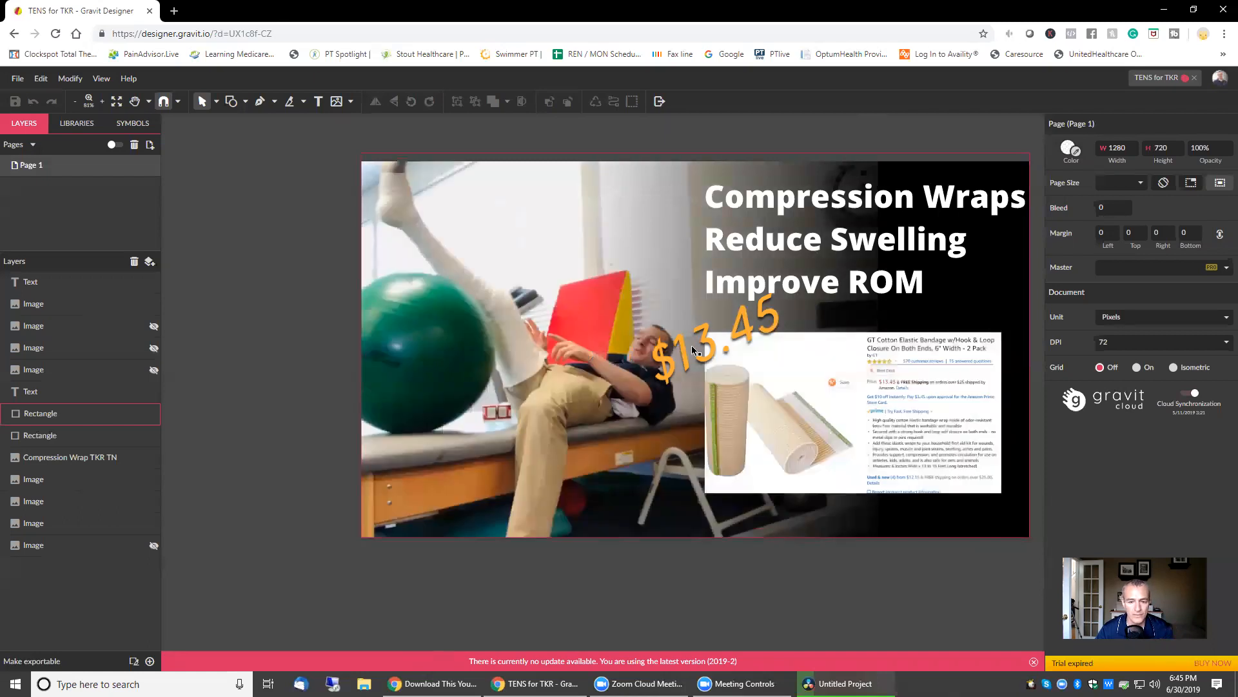
click(153, 307)
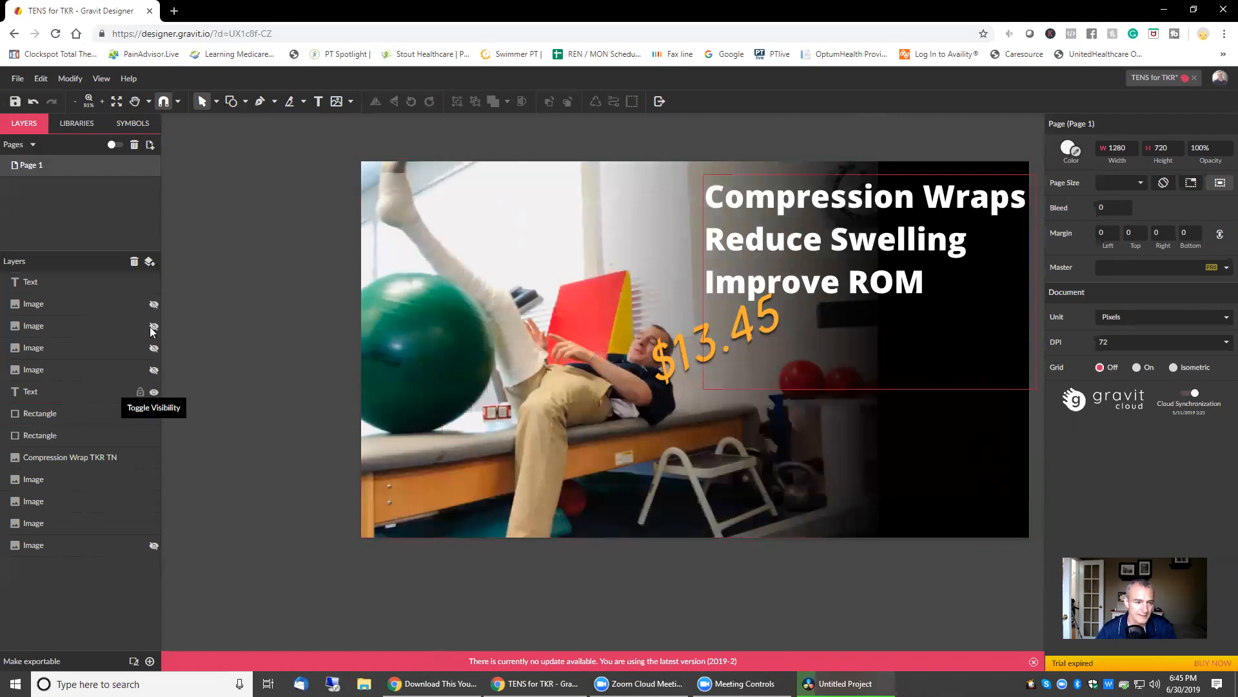
click(153, 283)
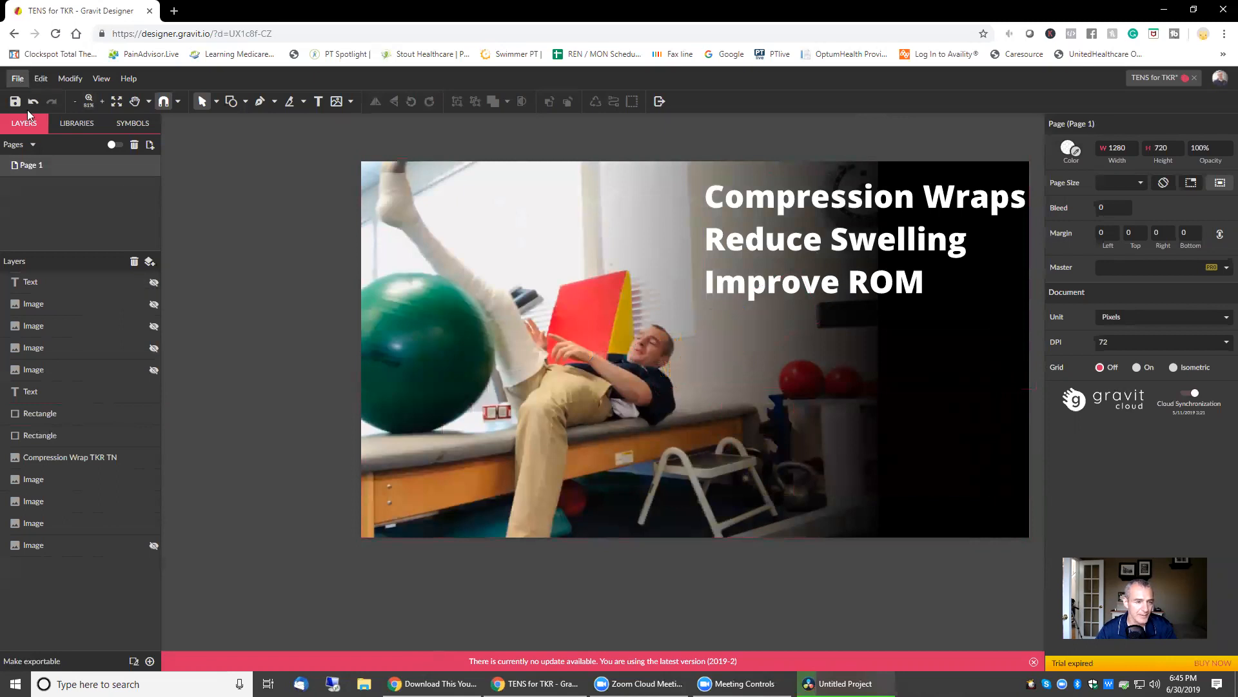
Step: Place Getting Up After A Fall_1.1.1.png from the 2019-06-30 Getting Up From The Floor folder and move its layer beneath both rectangles
click(18, 78)
mouse_move(103, 288)
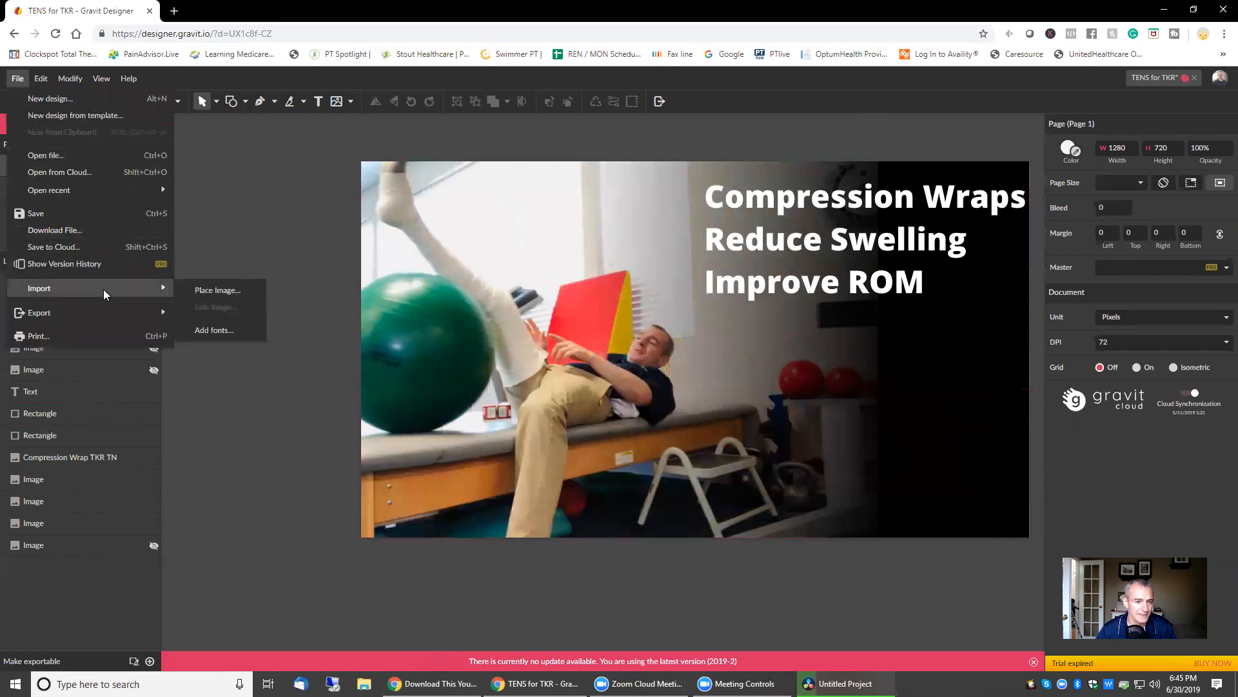
click(210, 293)
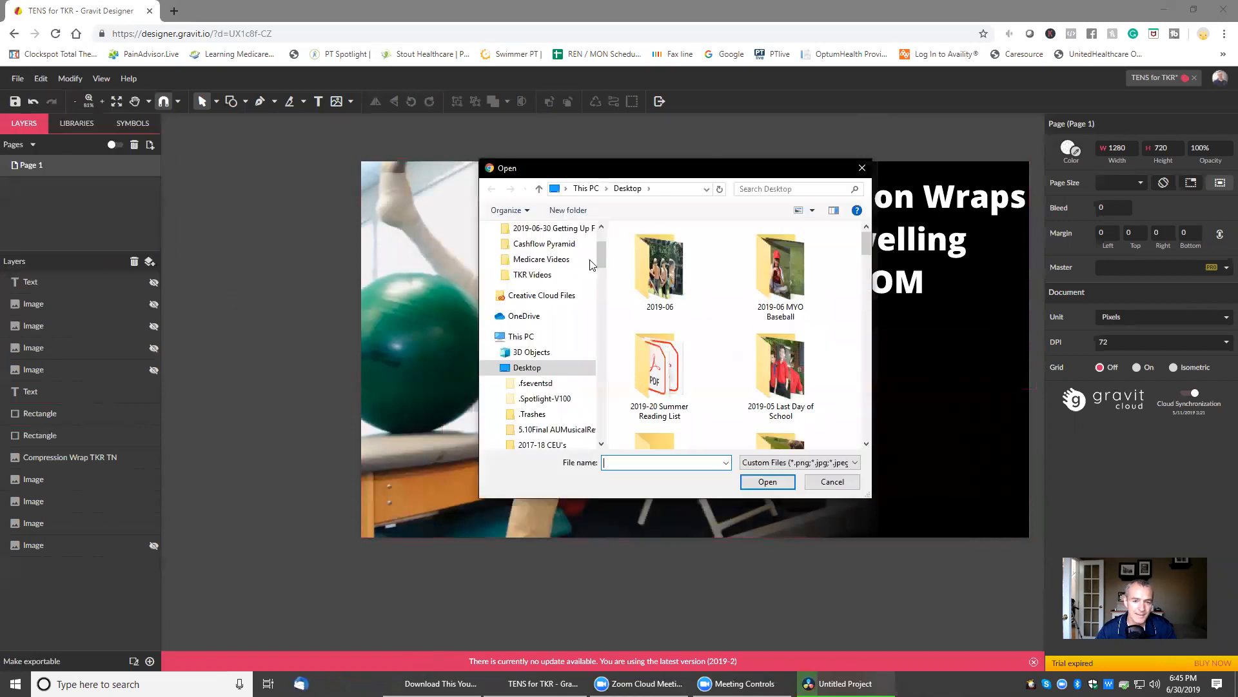
scroll(567, 296, up, 3)
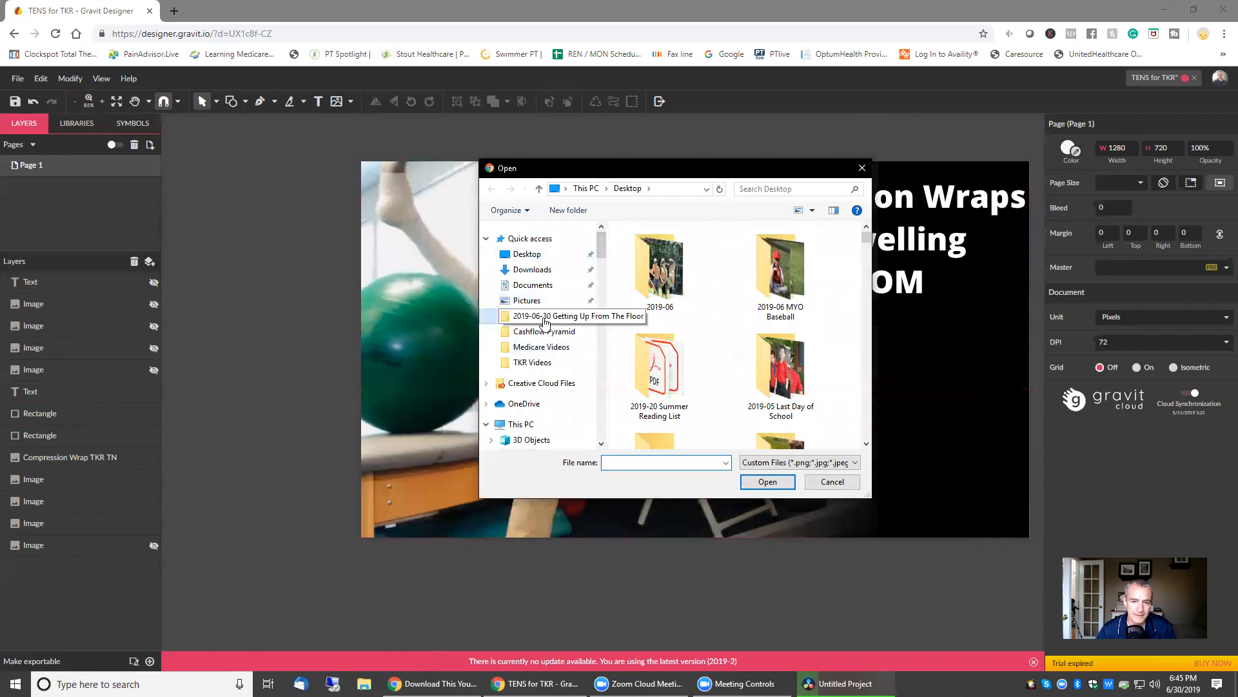
click(545, 321)
click(652, 252)
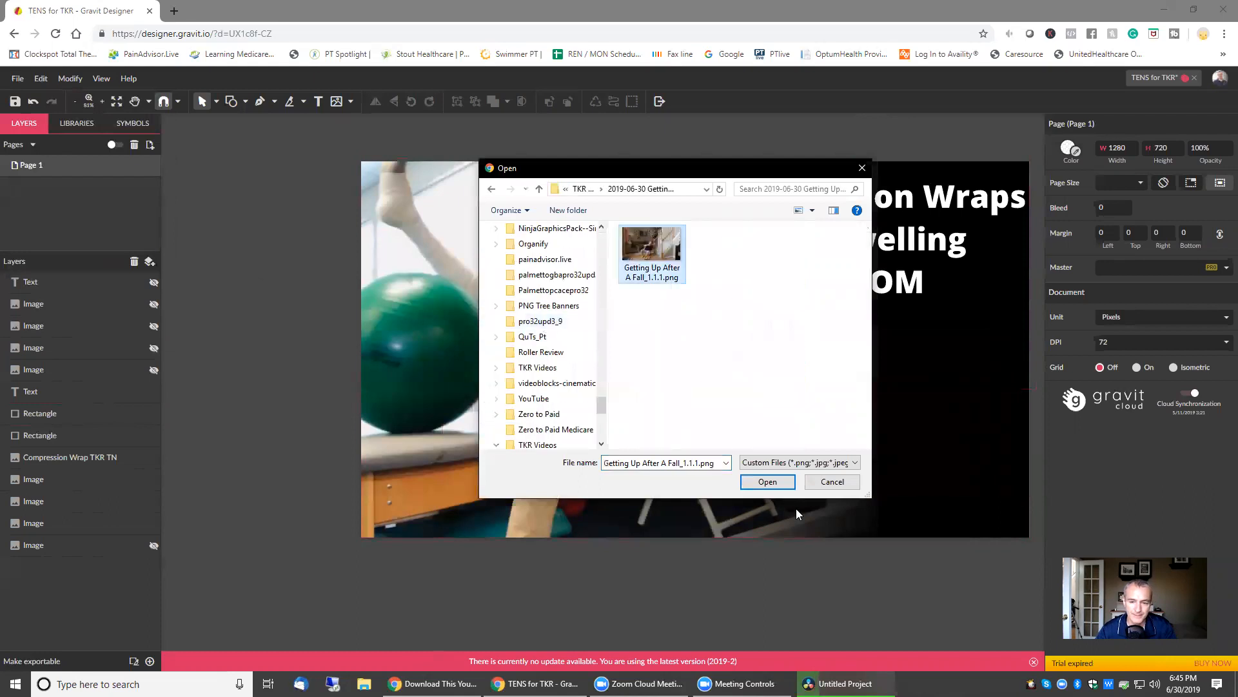
click(762, 484)
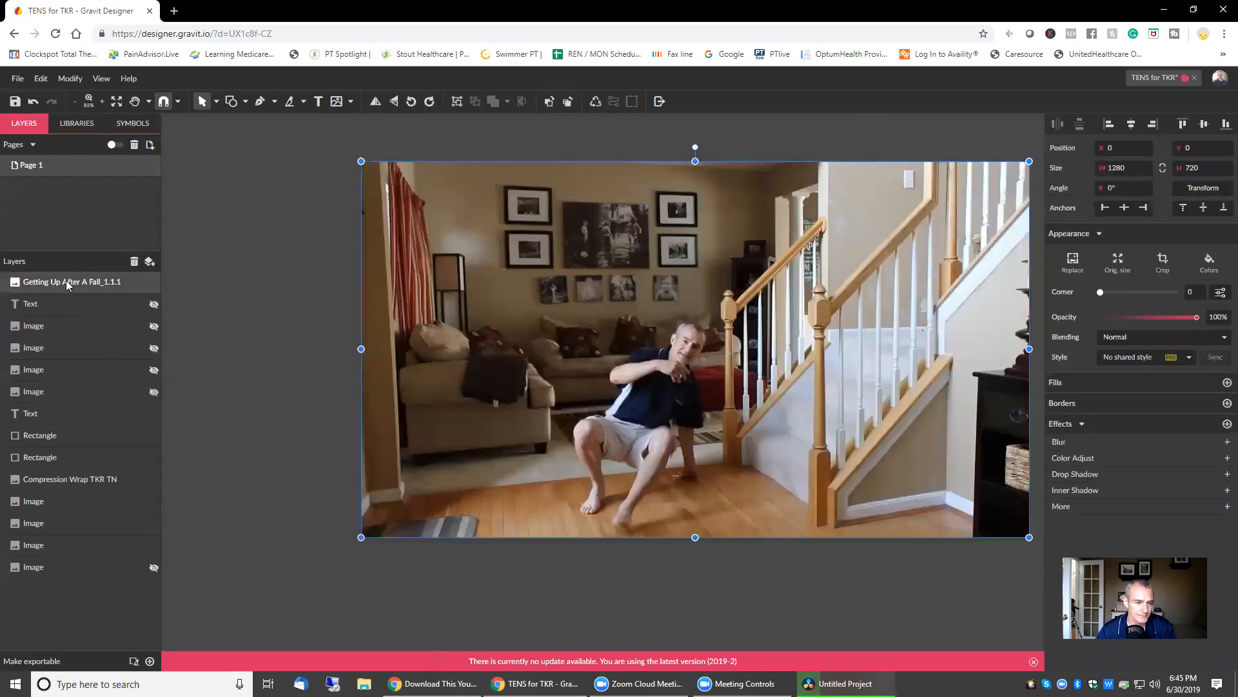
drag(67, 285, 67, 474)
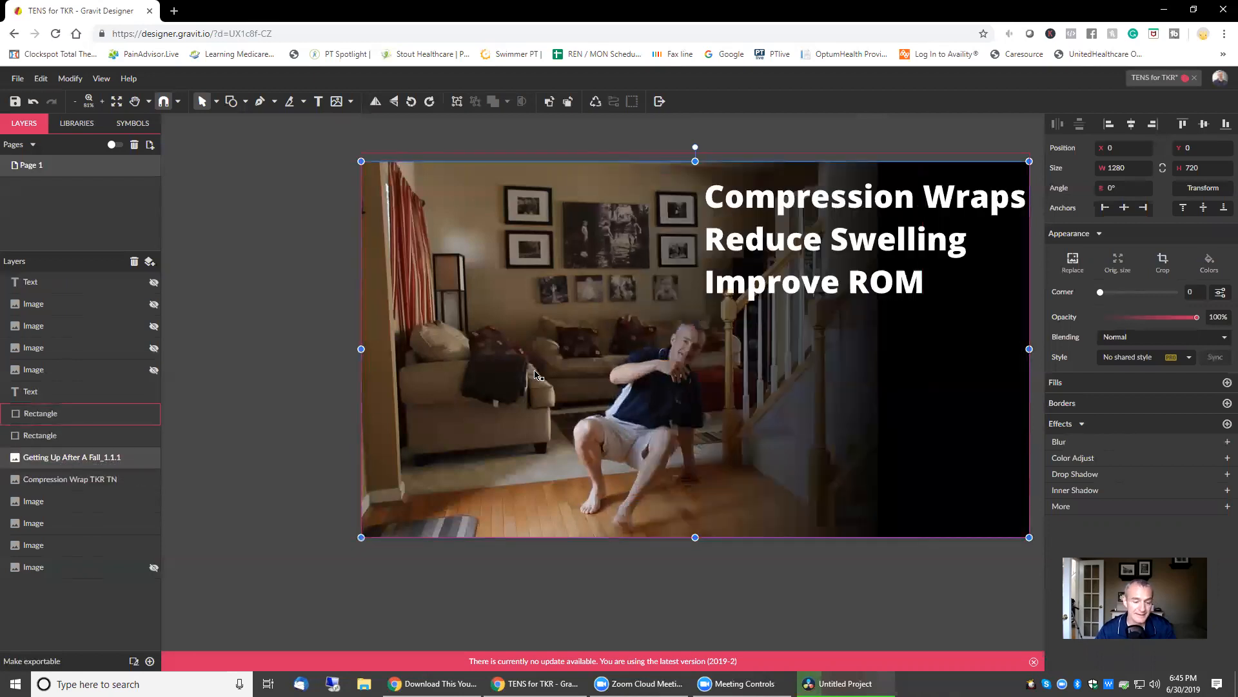
Step: Shift the photo and gradient rectangle left to about X -204, and narrow the gradient rectangle from its left edge to about 488 px wide
drag(533, 375, 432, 377)
mouse_move(521, 379)
mouse_down()
mouse_move(484, 380)
mouse_move(522, 375)
mouse_up()
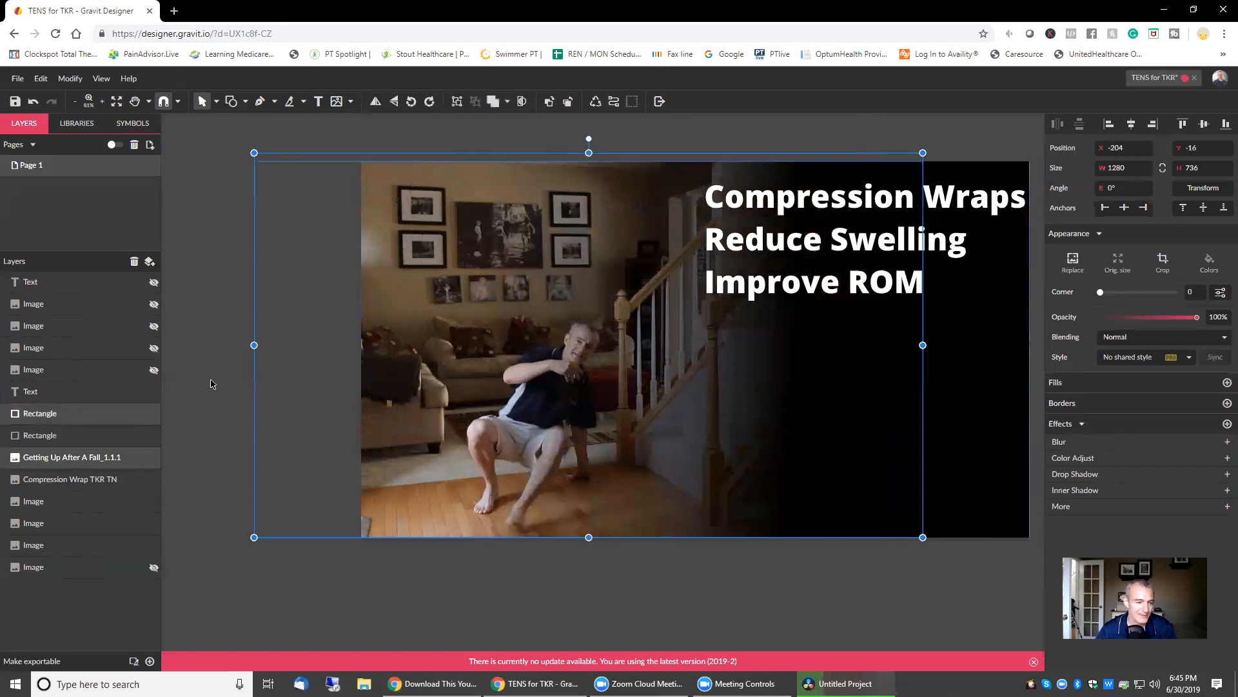
click(137, 434)
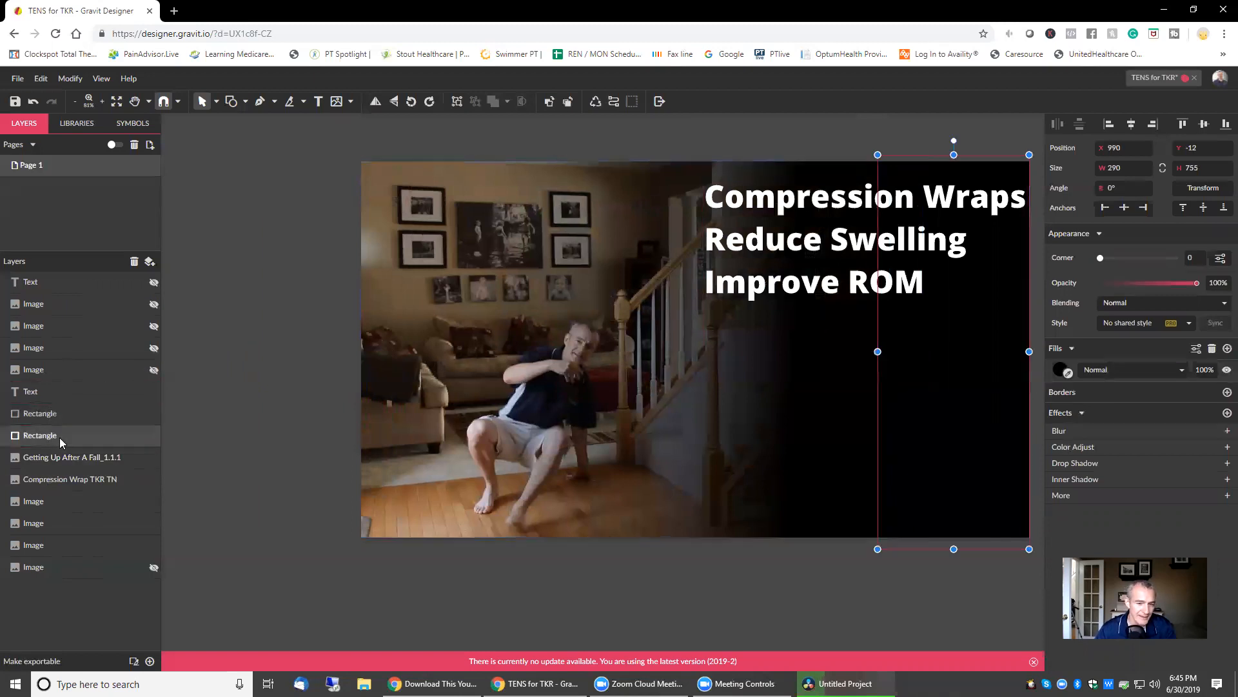
click(82, 418)
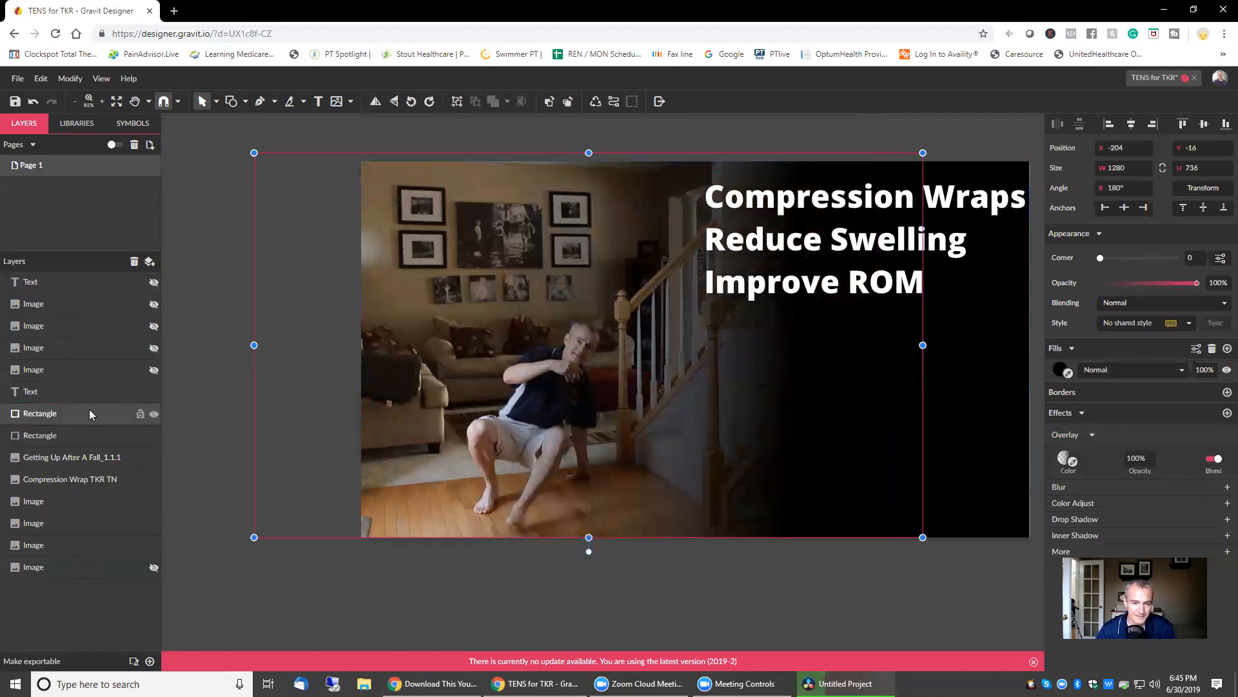
drag(256, 344, 668, 346)
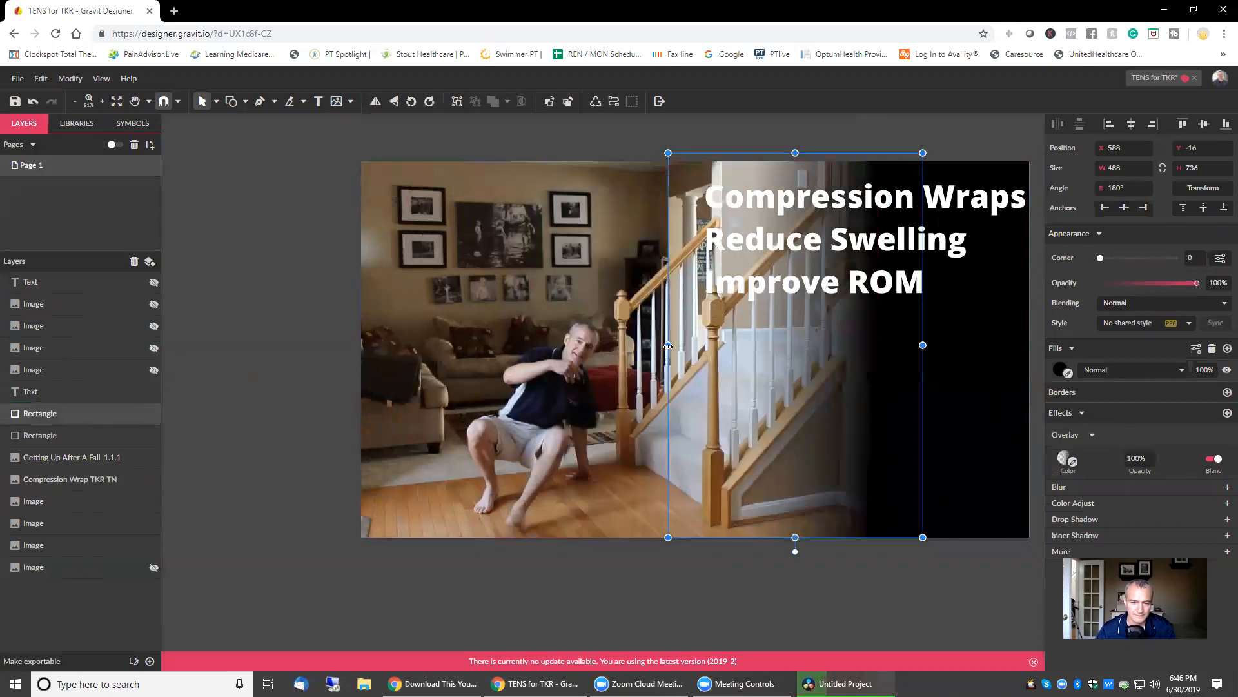
Step: Add a Color Adjust effect to the staircase photo with contrast about 19% and saturation about 1%
click(558, 375)
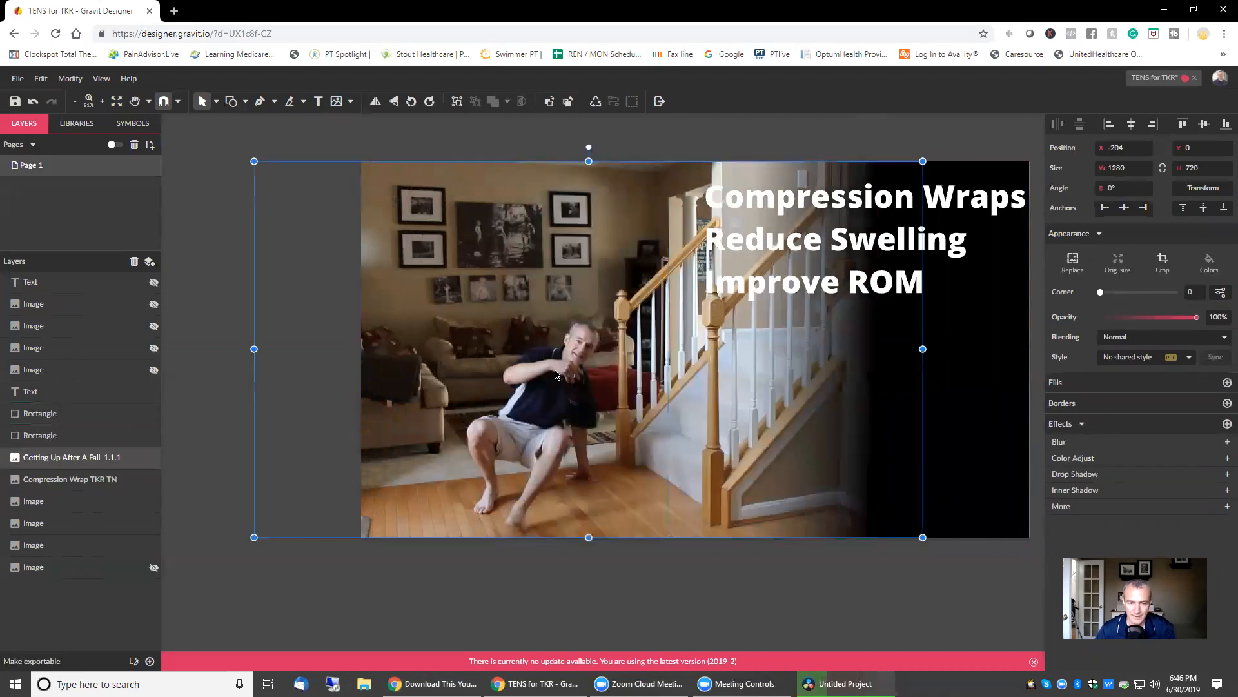
click(1228, 457)
drag(1148, 488, 1159, 491)
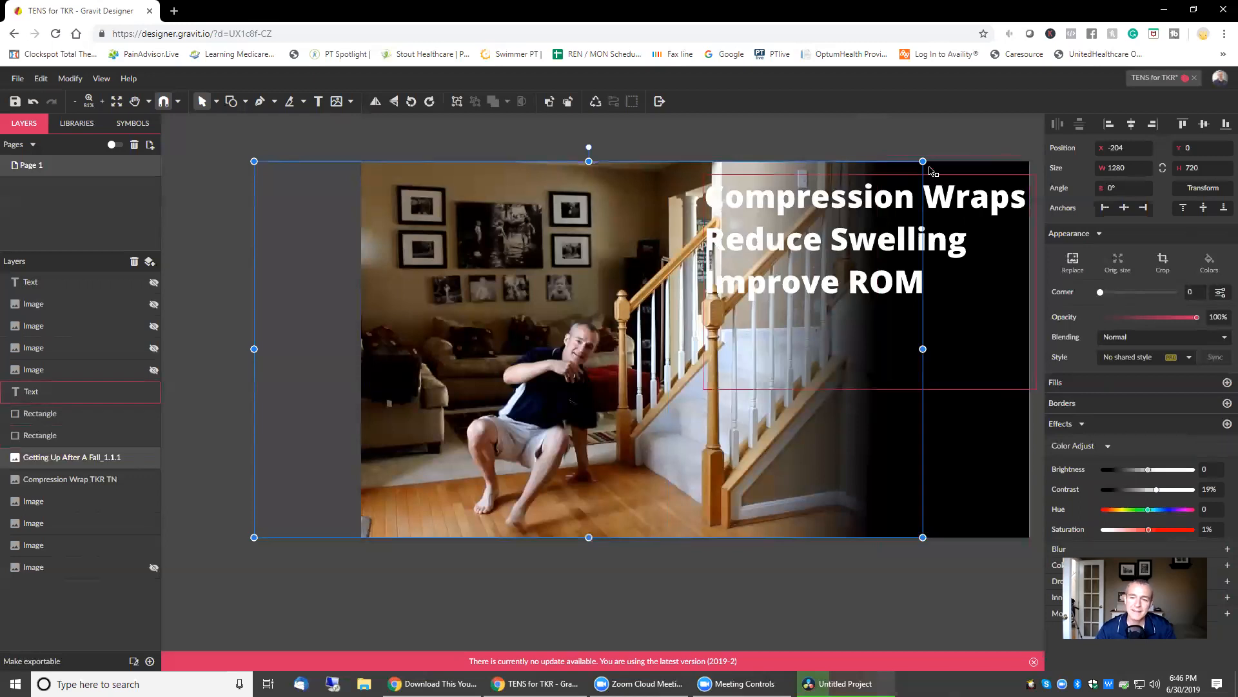
Step: Enlarge the staircase photo to about 1696 × 954 px and reposition it at about X -412, Y -225
drag(923, 161, 1024, 120)
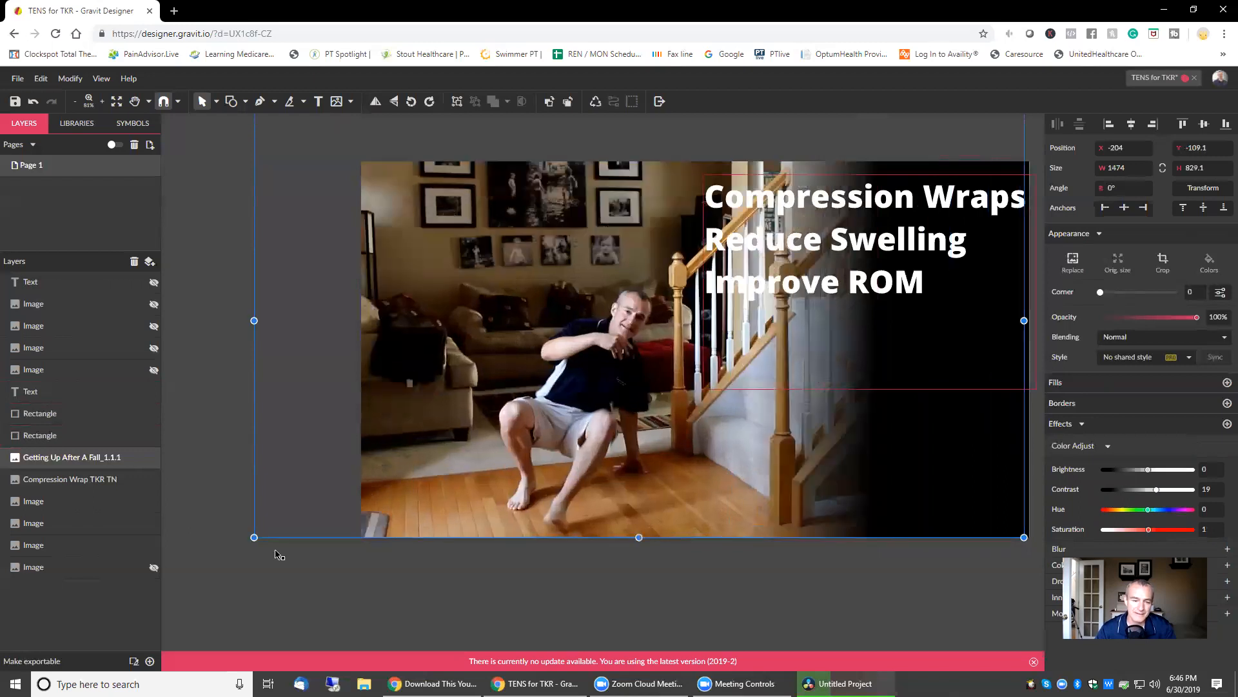
drag(253, 537, 227, 599)
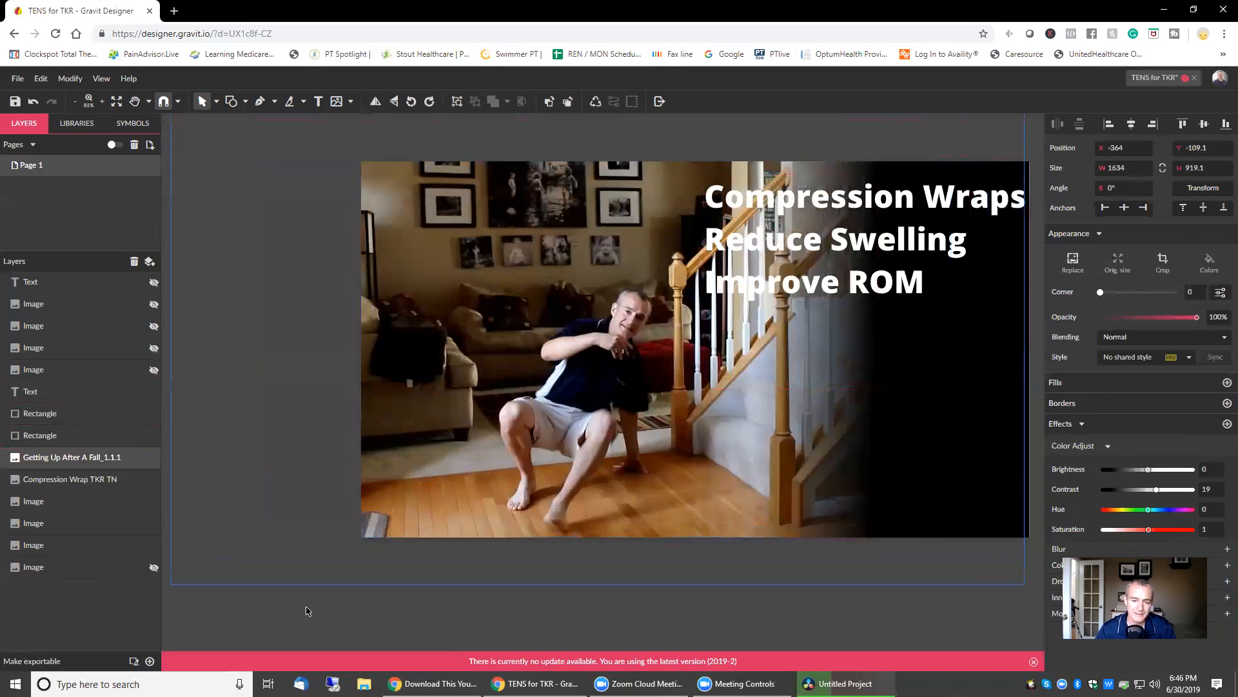
drag(534, 552, 538, 527)
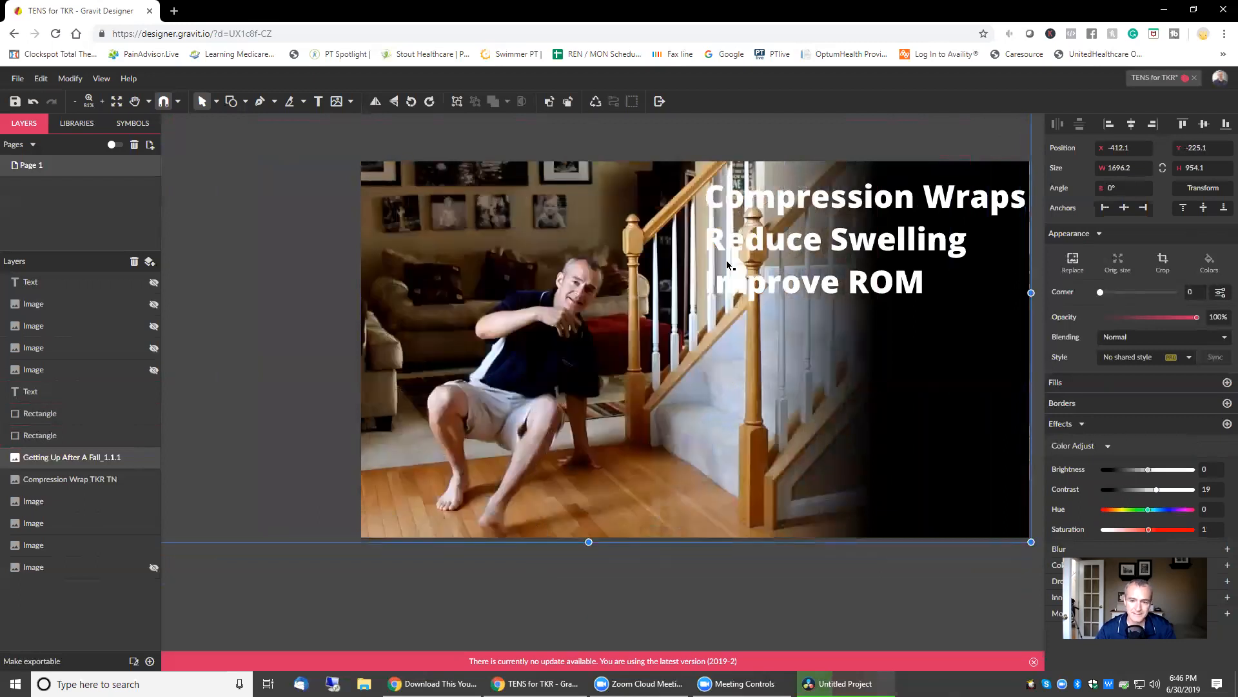
Step: Replace the three-line compression wraps heading with the text "What happens"
click(858, 212)
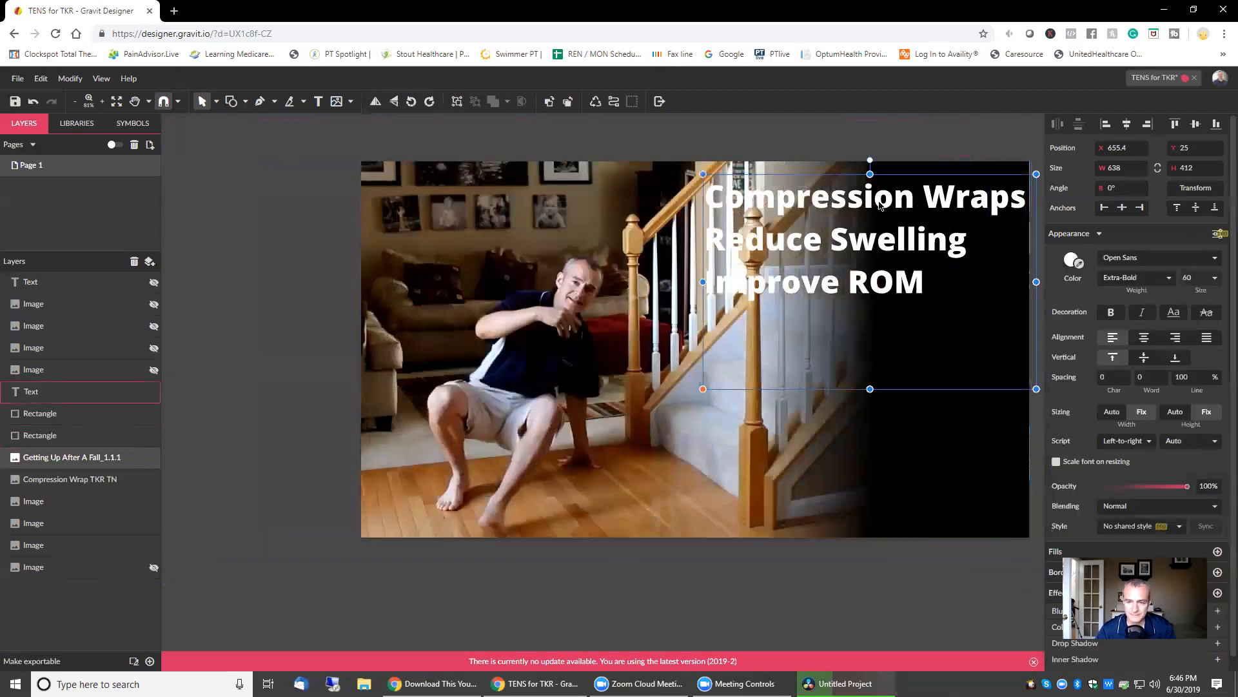
triple_click(821, 204)
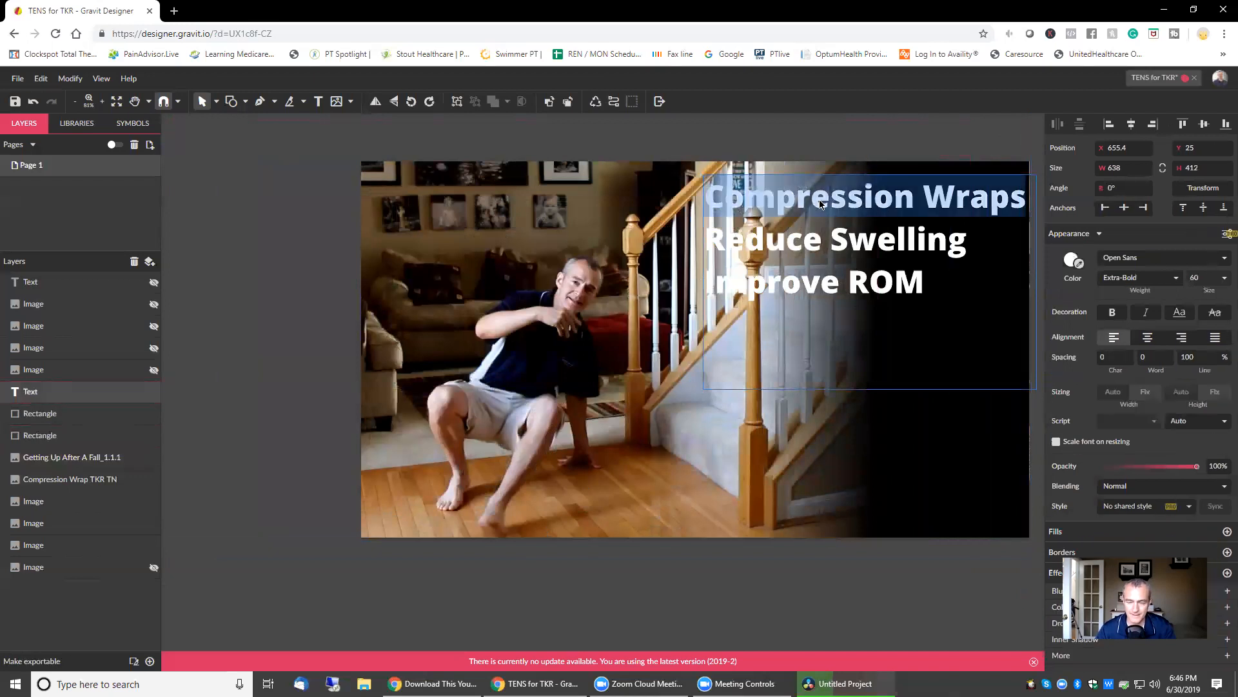
key(ctrl+a)
key(BackSpace)
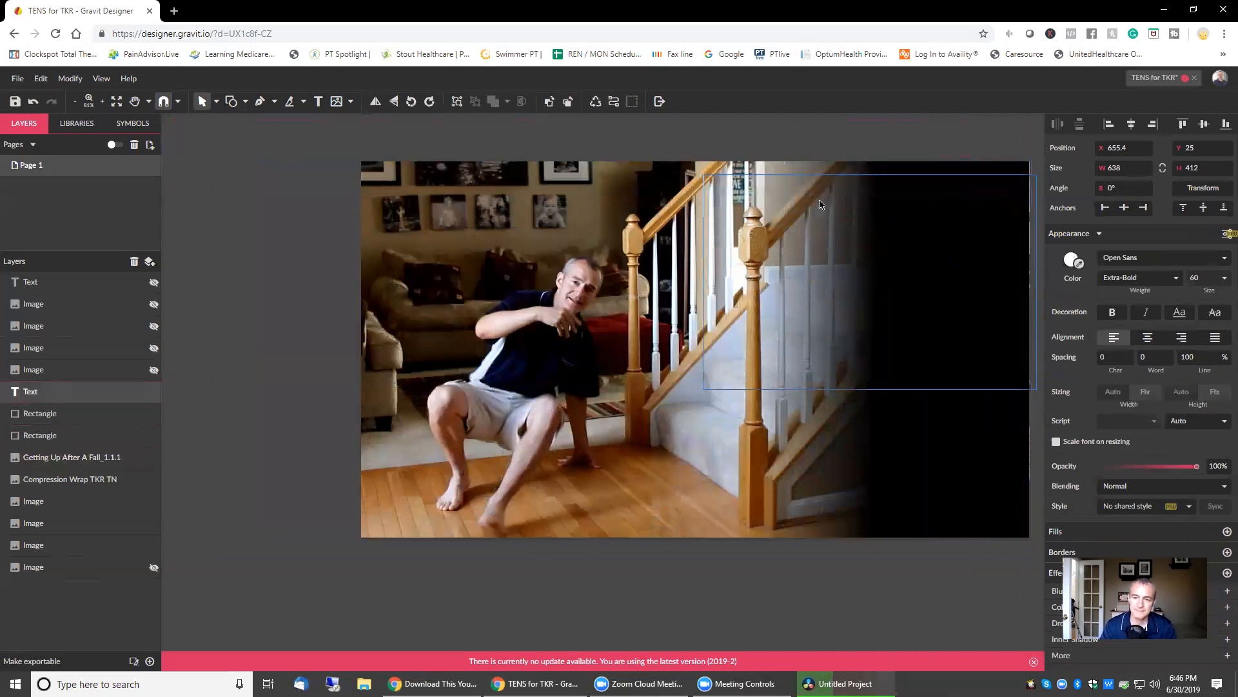
text(Improve ROM)
key(Delete)
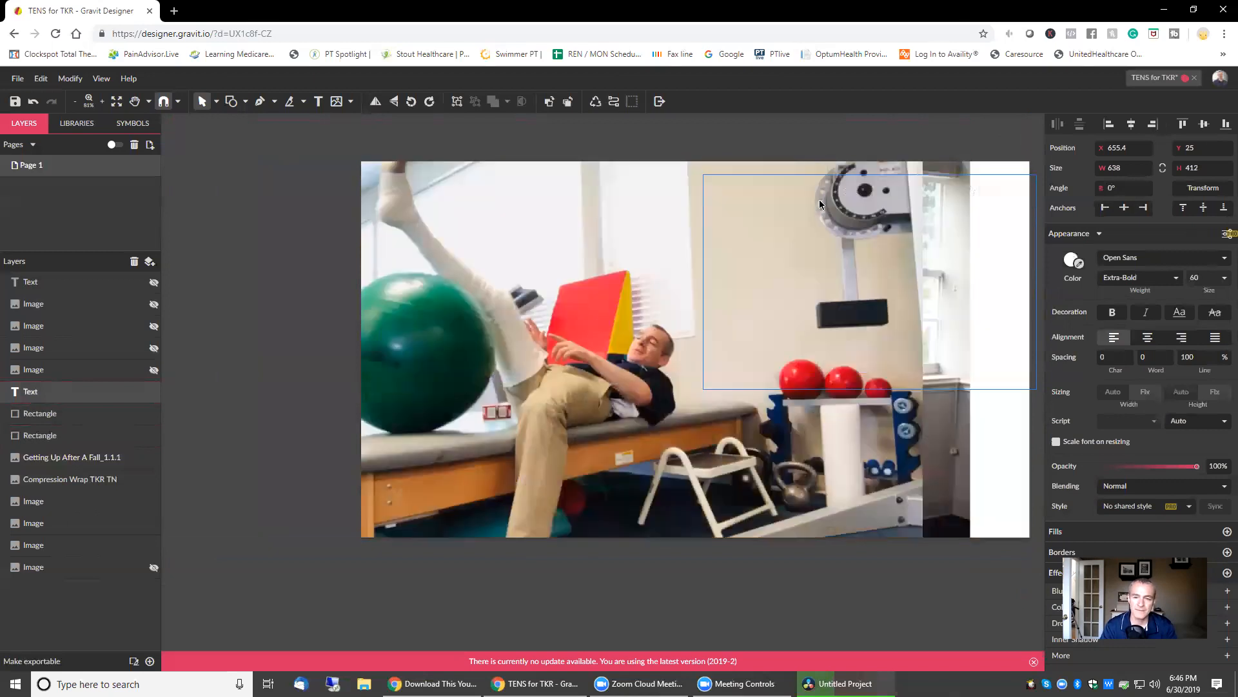
key(Delete)
key(Delete)
key(Delete)
key(Delete)
key(Delete)
key(Delete)
key(Delete)
key(Delete)
key(Delete)
key(Delete)
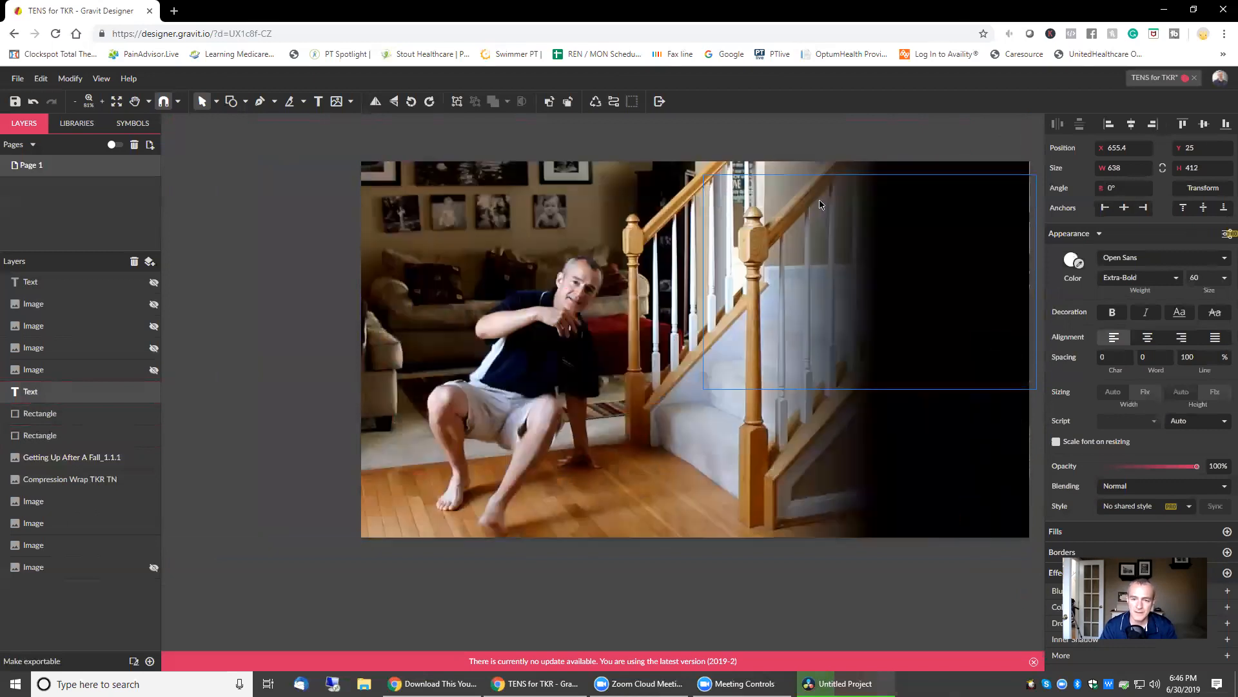
text(What)
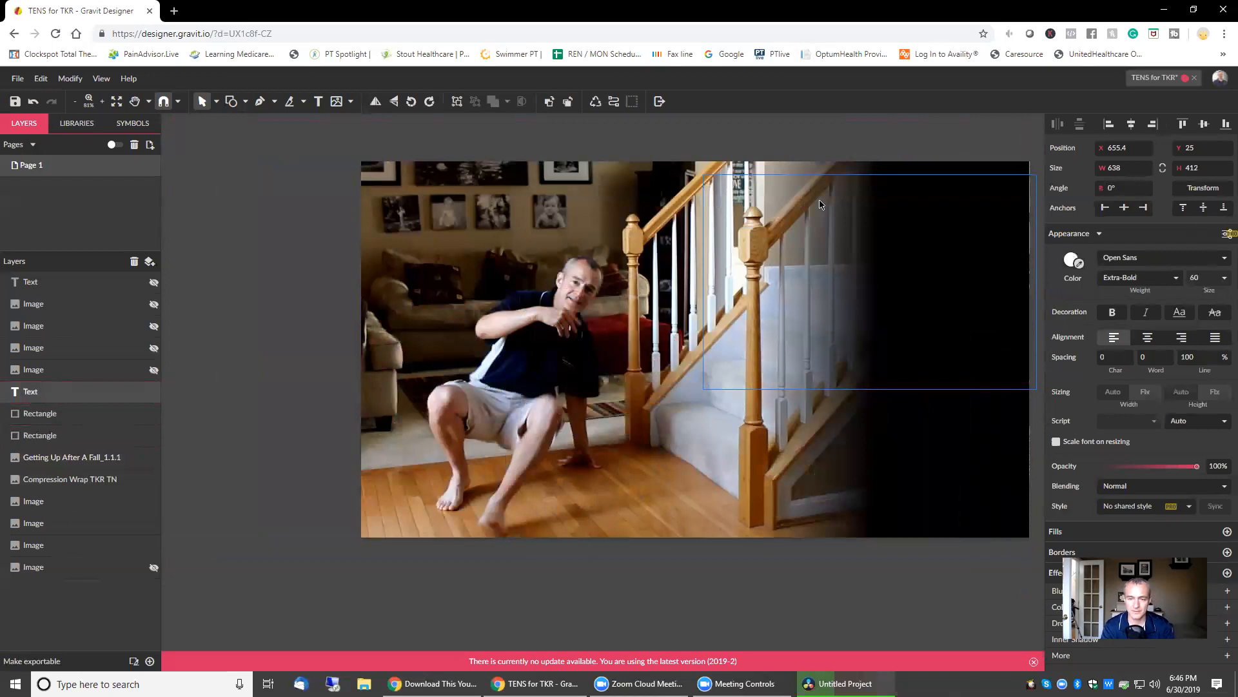
text( do)
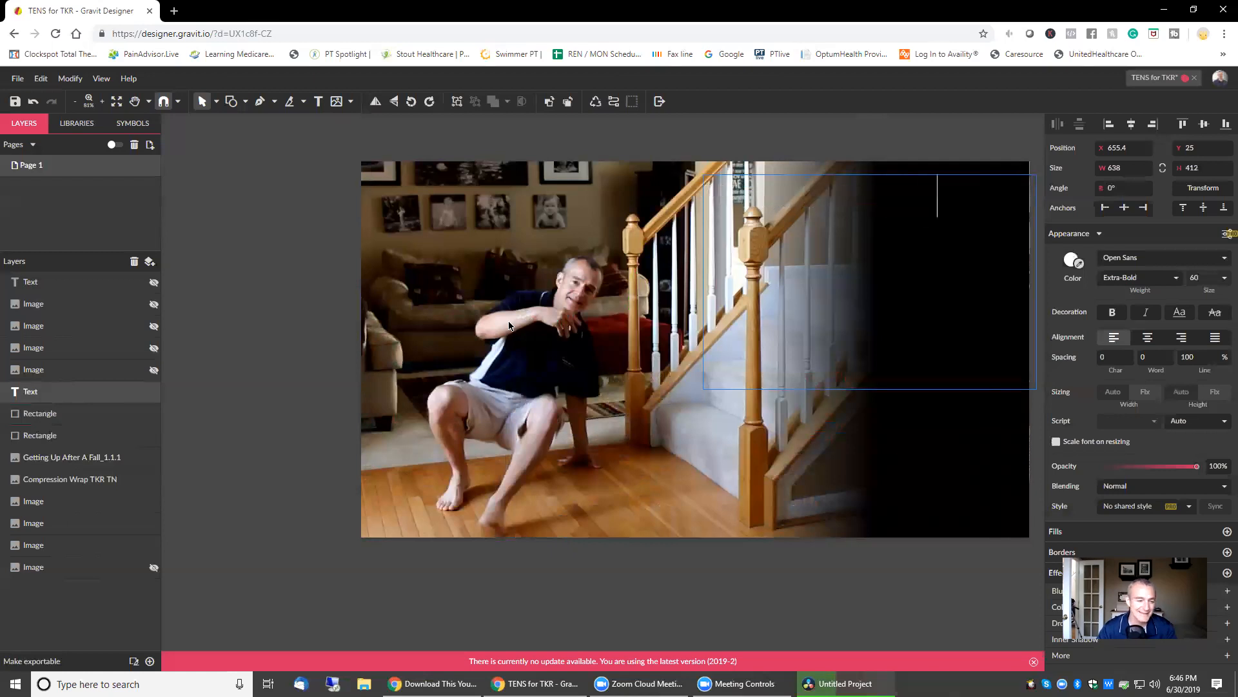
Step: Hide the Compression Wrap TKR TN layer and the three visible image layers beneath it
click(154, 502)
click(153, 523)
click(154, 546)
click(154, 493)
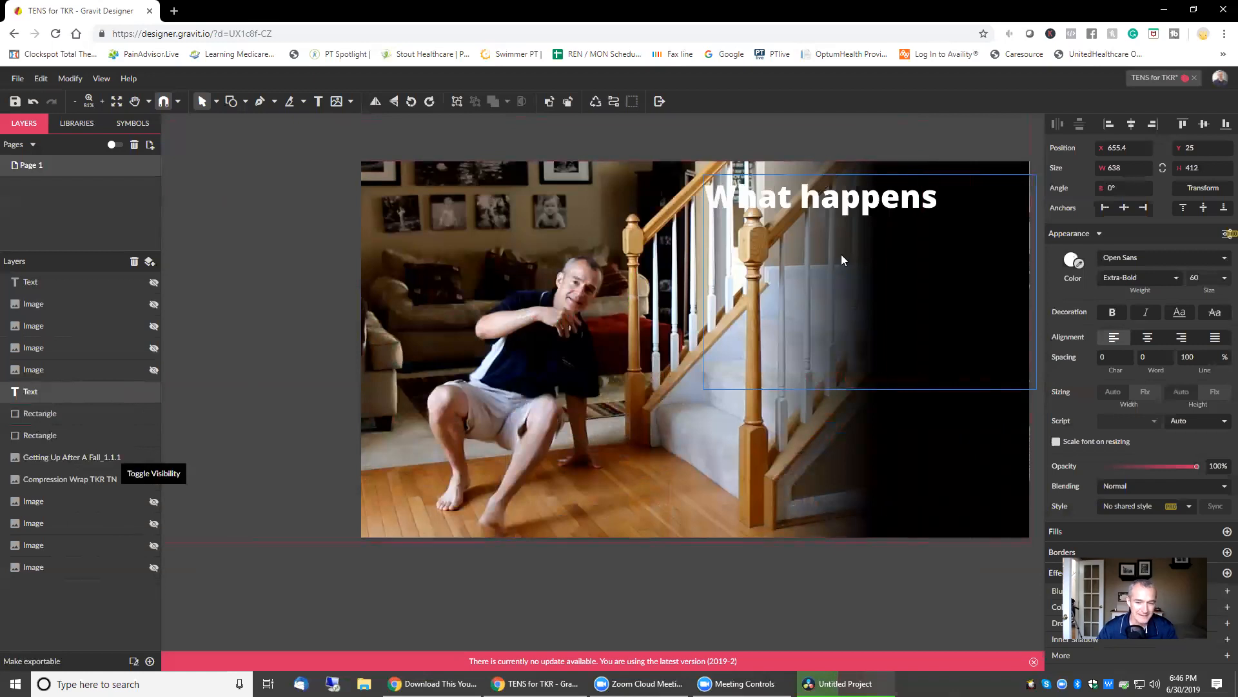
Step: Replace the entire heading text with "After A Fall"
double_click(825, 208)
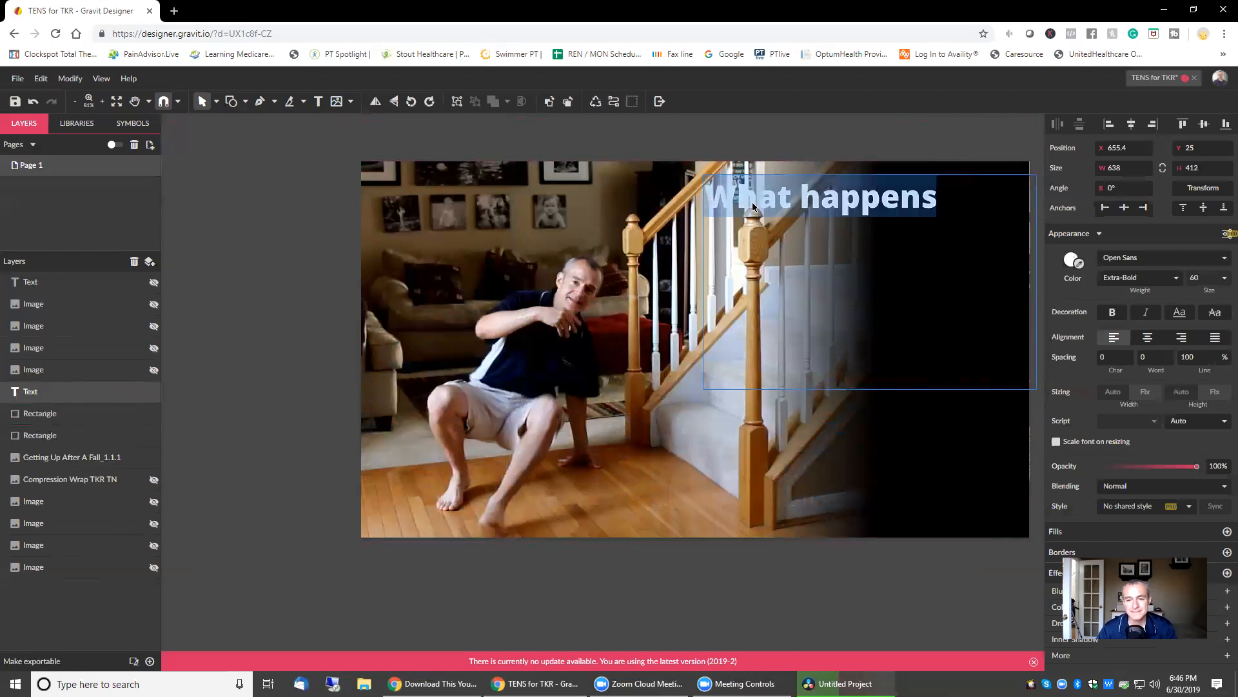
key(ctrl+a)
text(A)
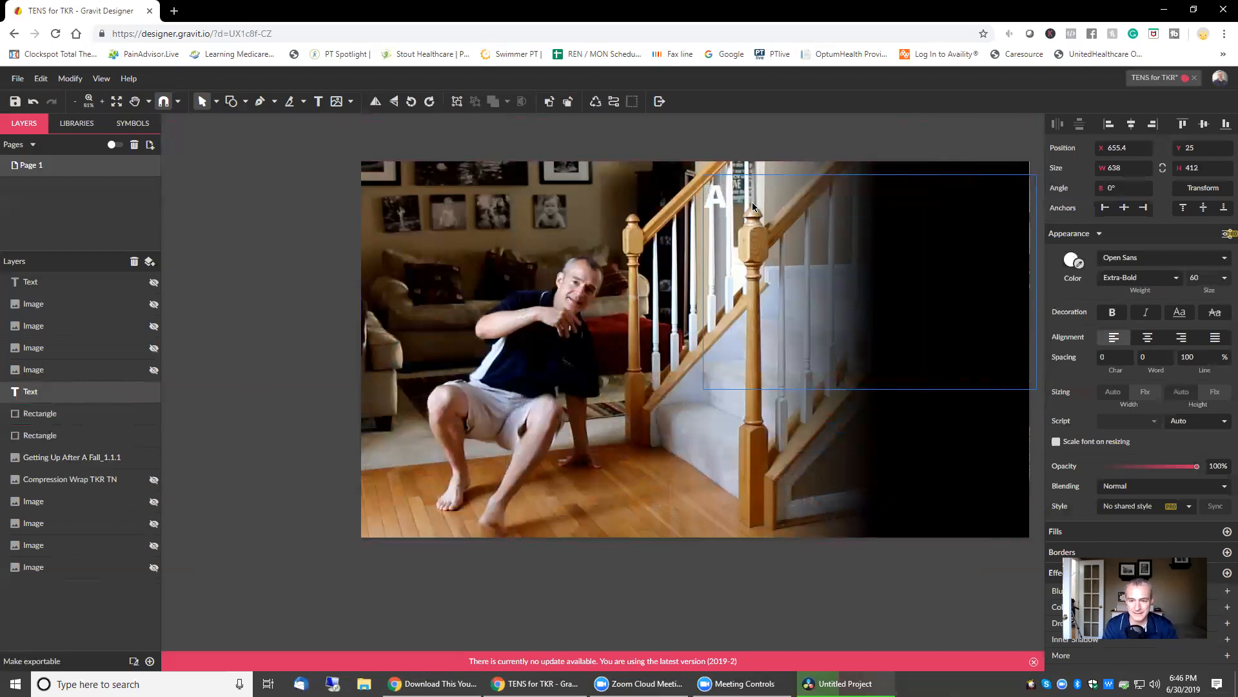
text(gter A Fall)
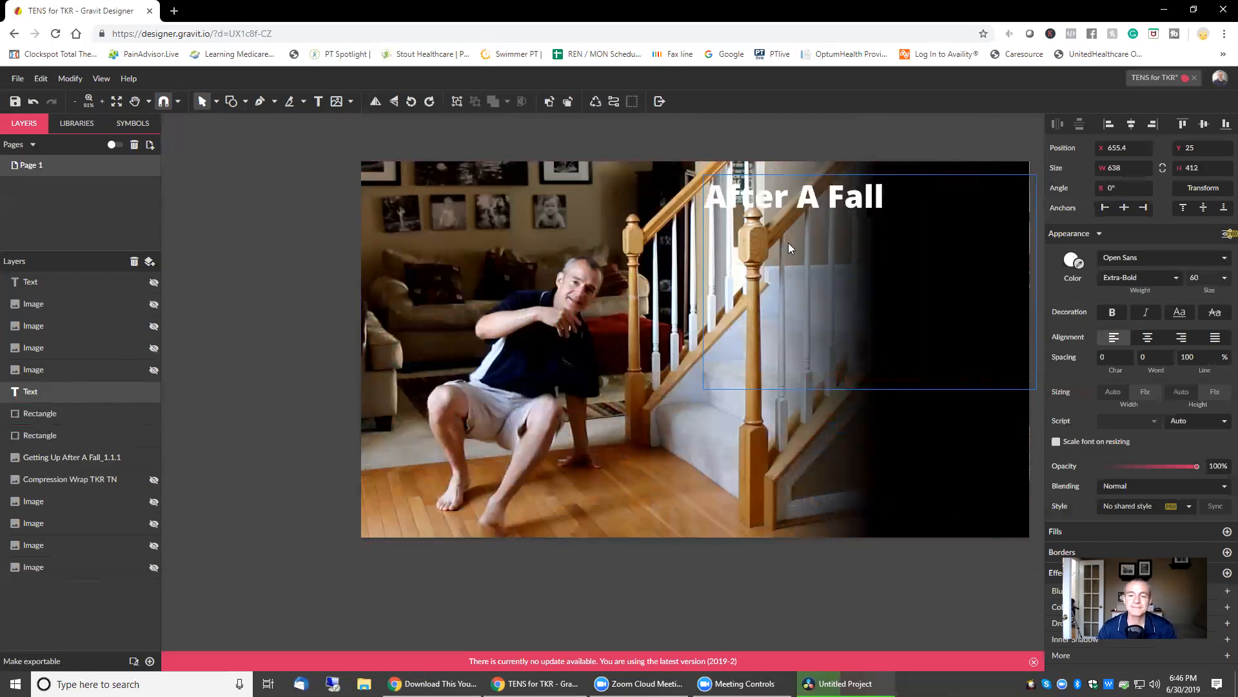
Step: Insert the line "What Happens" above "After A Fall" in the heading text
click(714, 200)
key(Return)
text(What )
text(Happens)
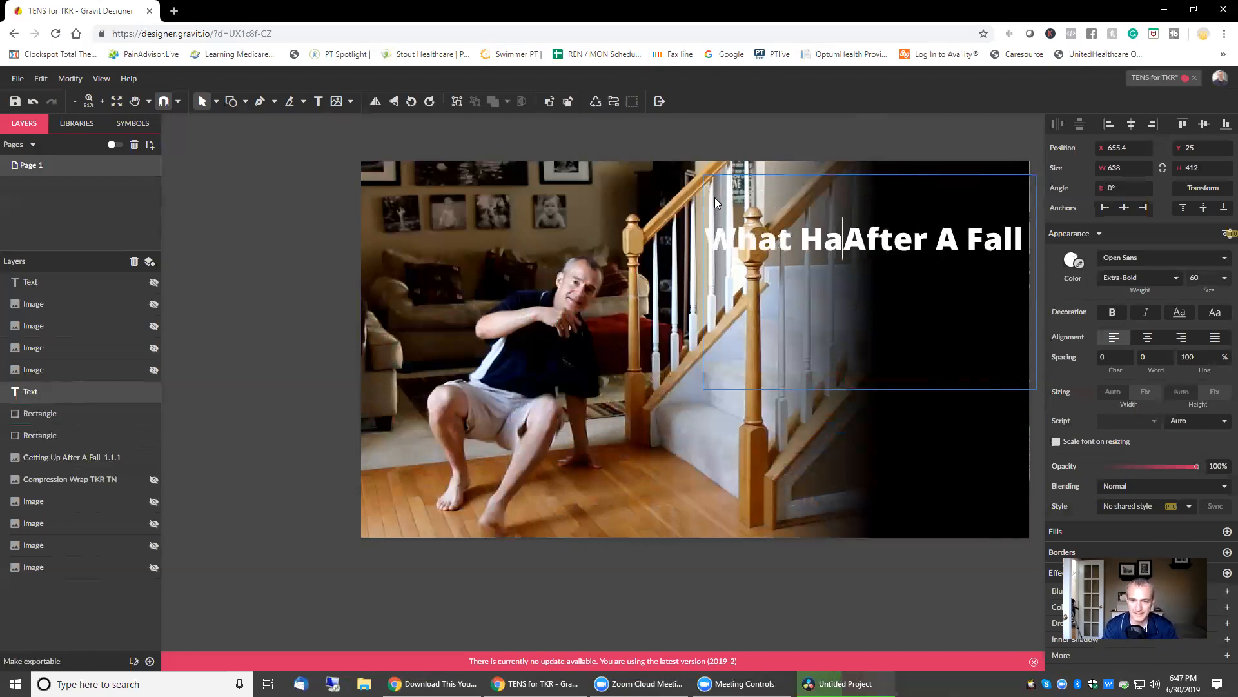
key(space)
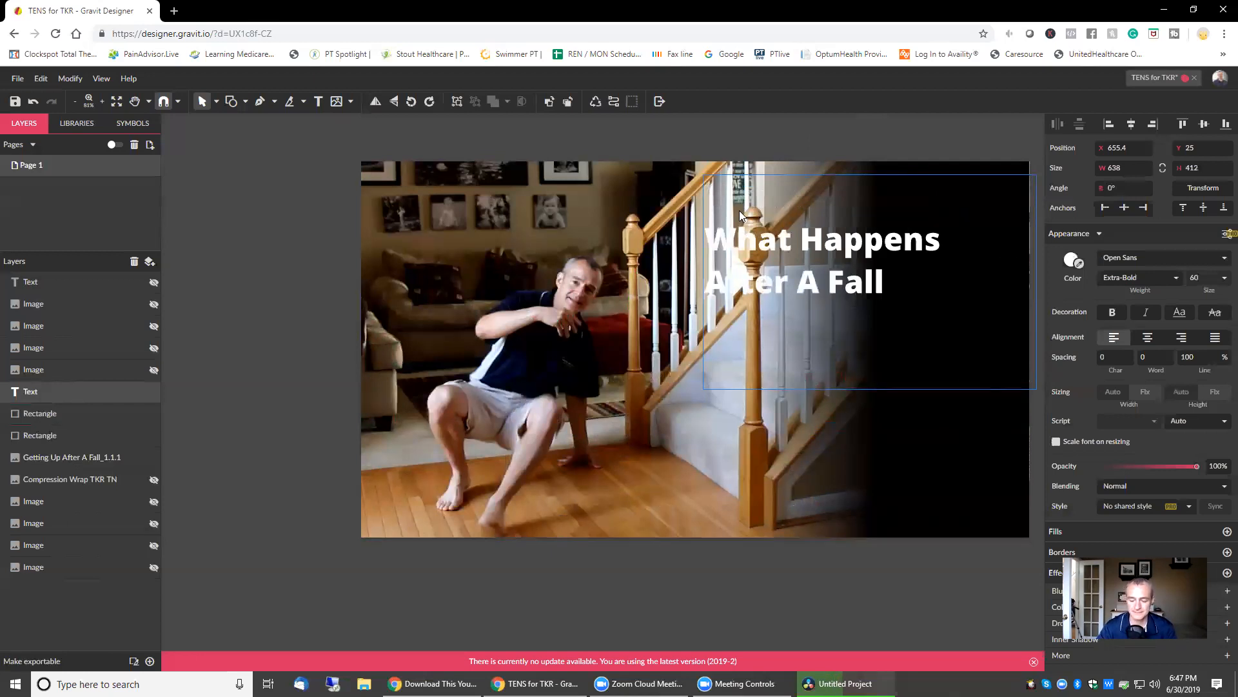
key(Up)
key(BackSpace)
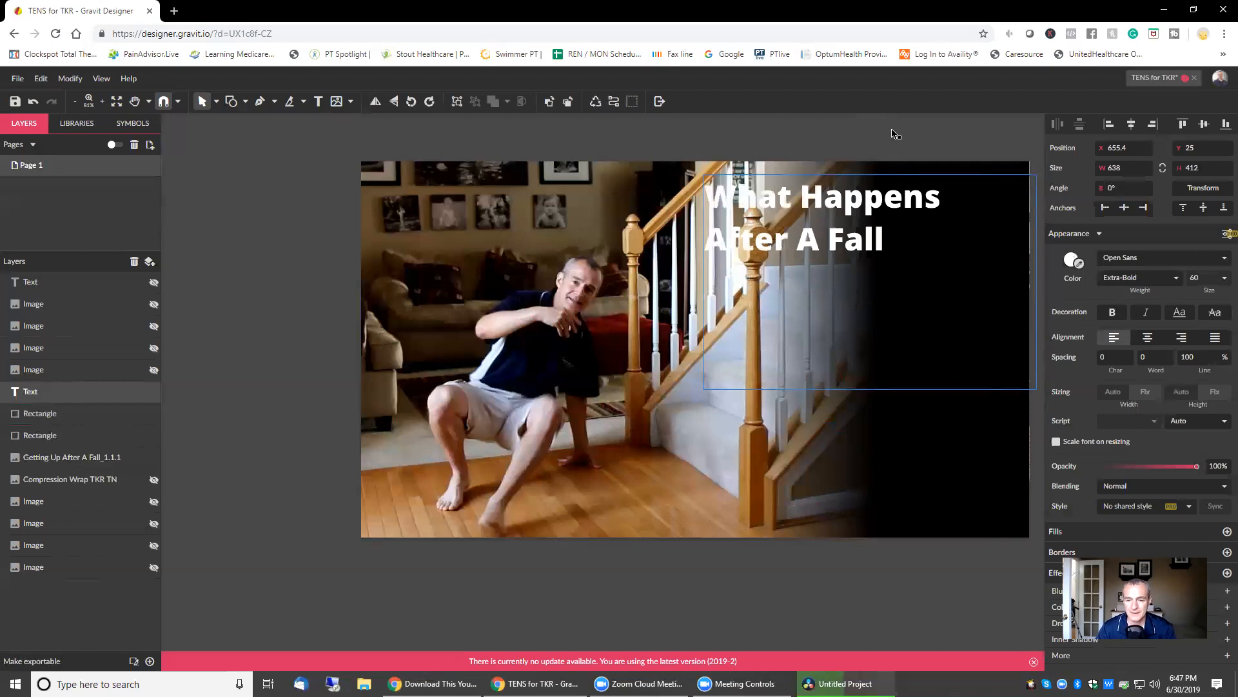
key(Escape)
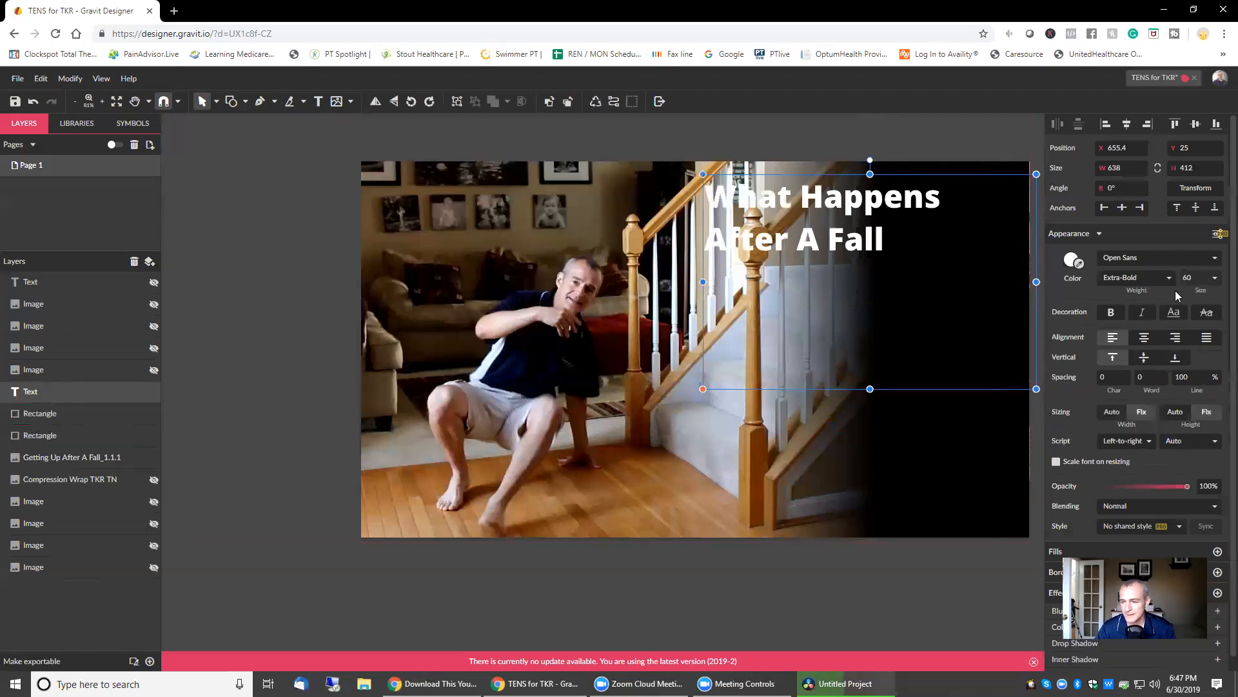
Step: Set the whole heading's font size to 100 and enlarge its text box to about 711 × 631 px
click(1215, 278)
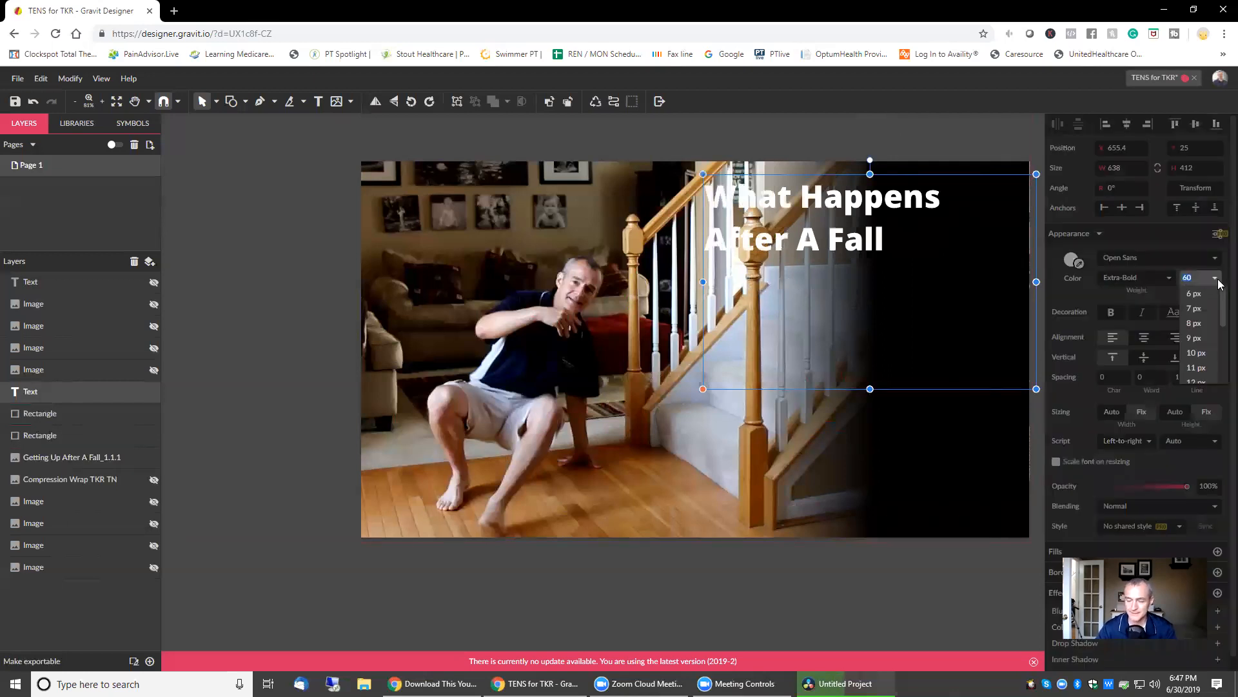
text(100)
key(Return)
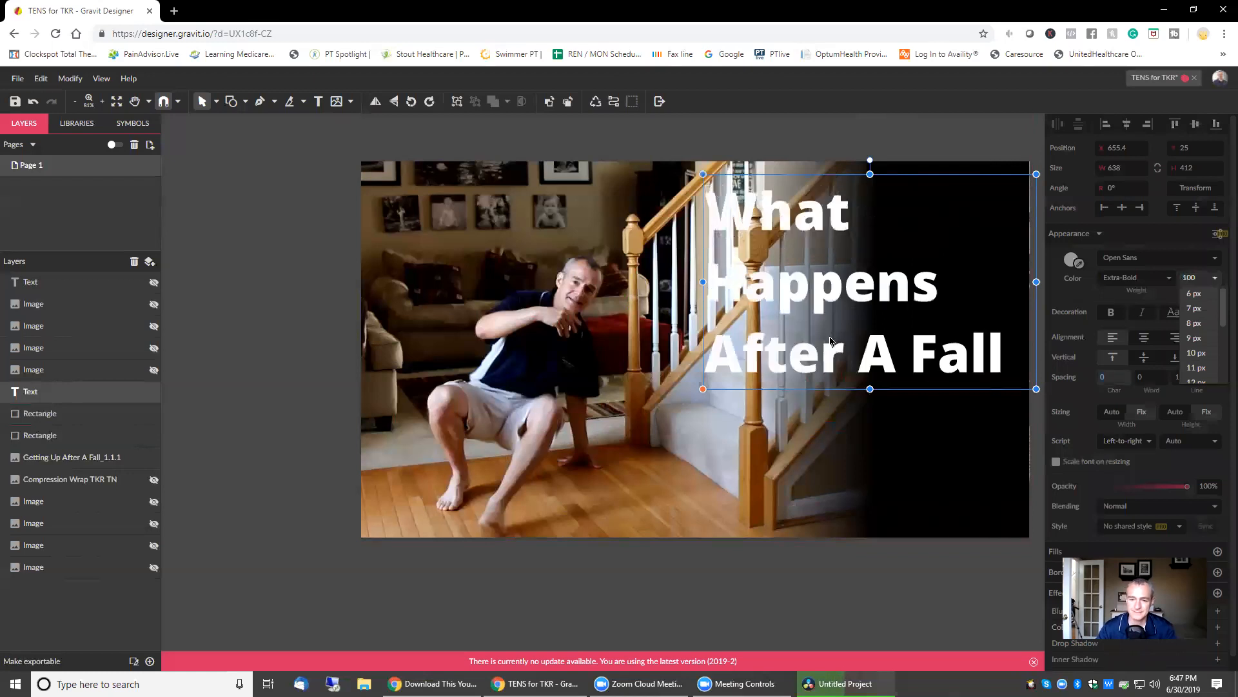
drag(870, 391, 874, 503)
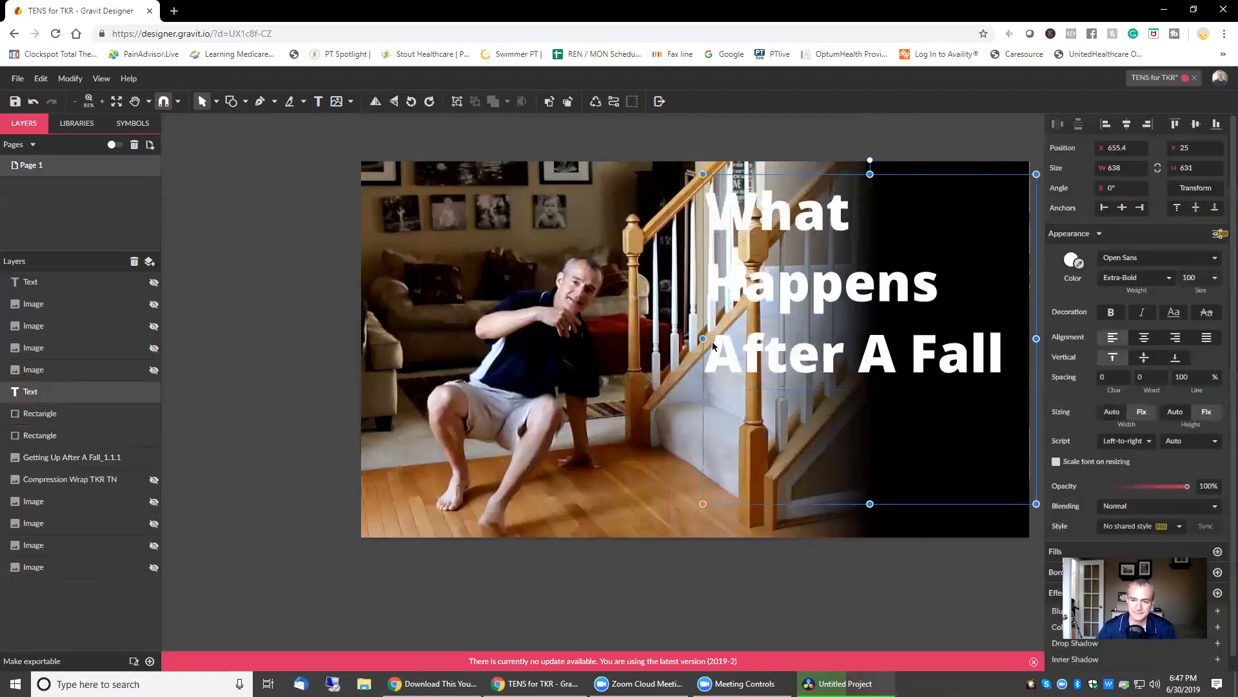
drag(702, 339, 665, 340)
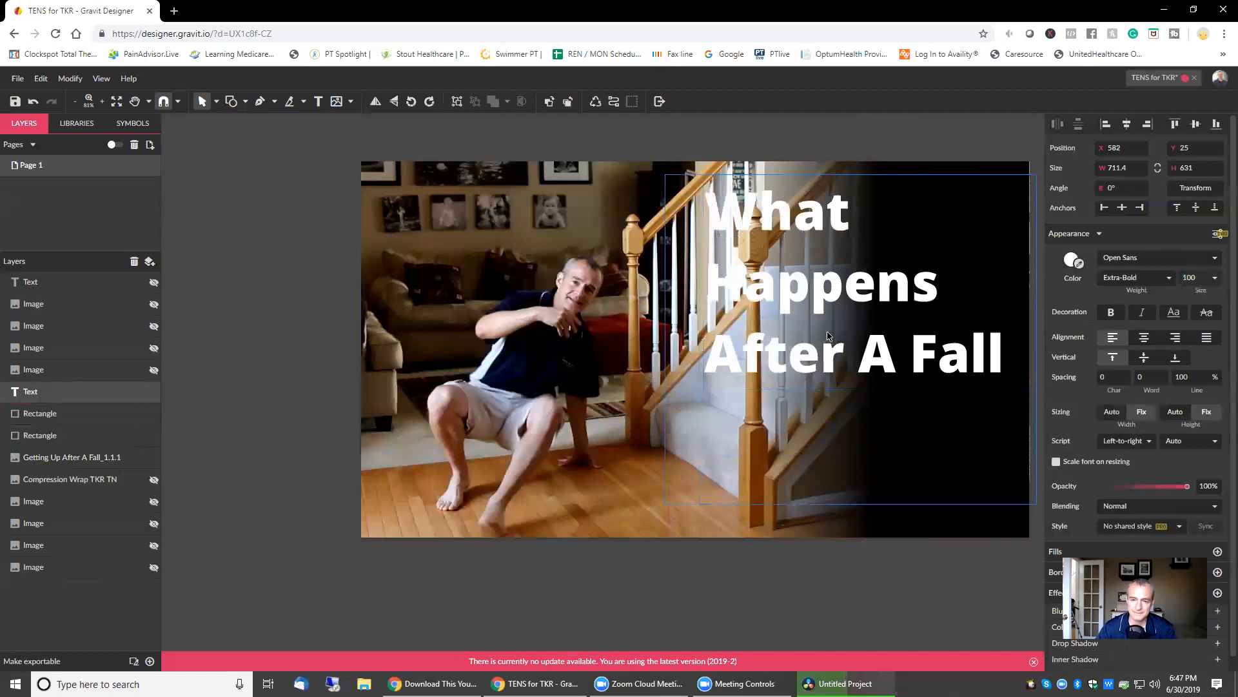
Step: Shift the black rectangle to X 588 and reposition the heading over it at about X 653
click(885, 434)
drag(779, 353, 668, 352)
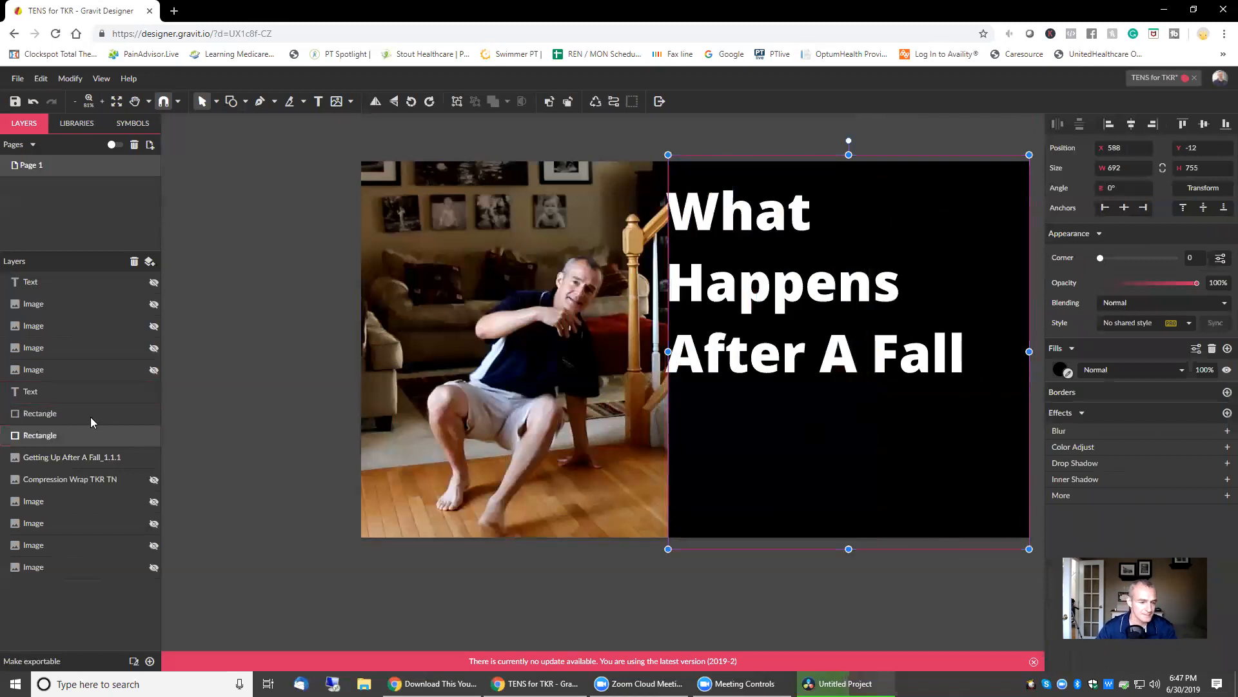
click(740, 450)
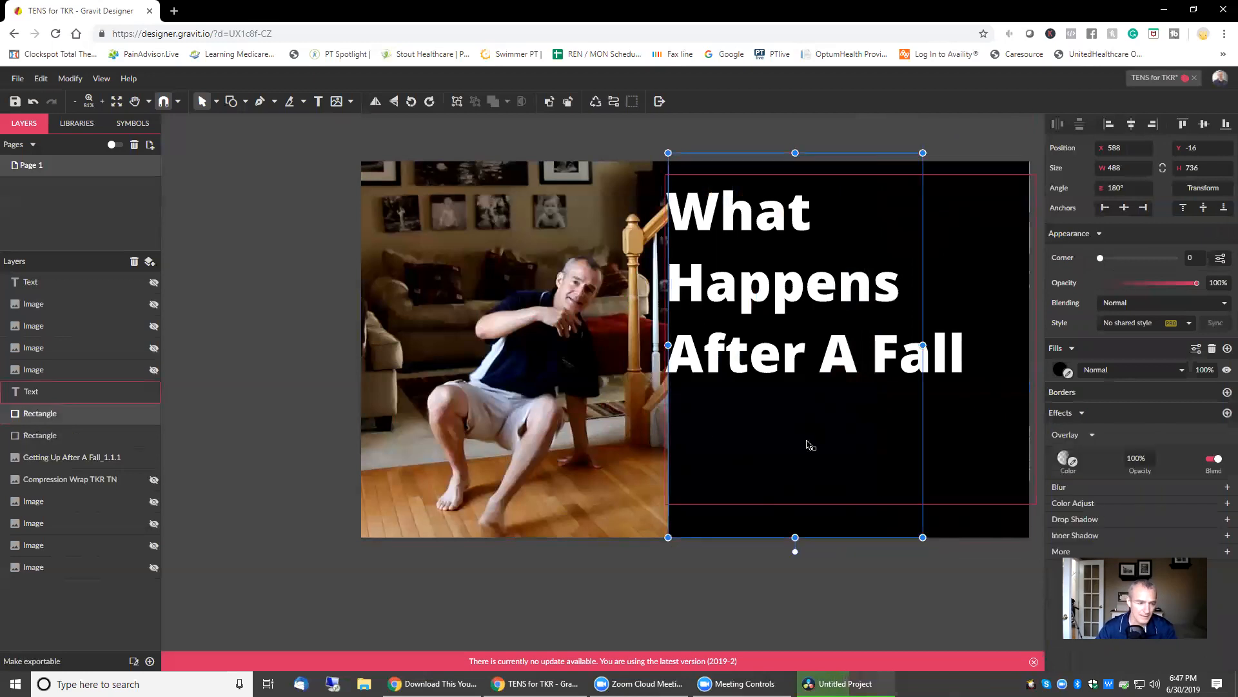
click(742, 399)
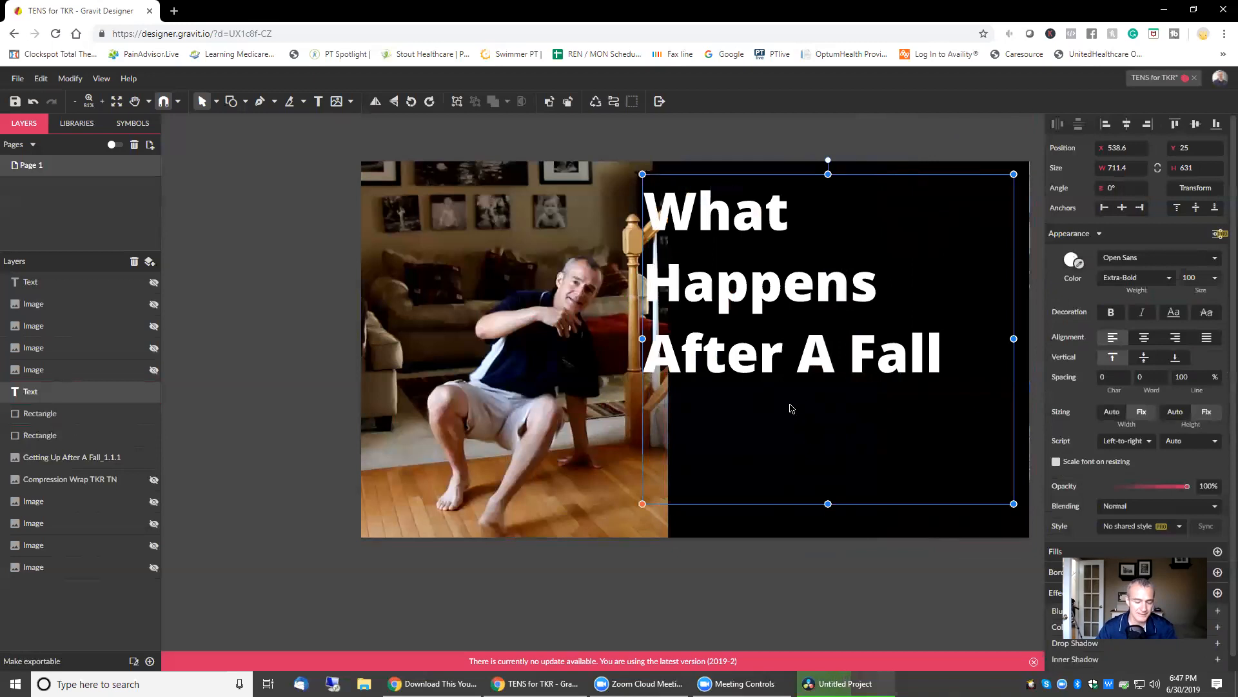
key(ctrl+z)
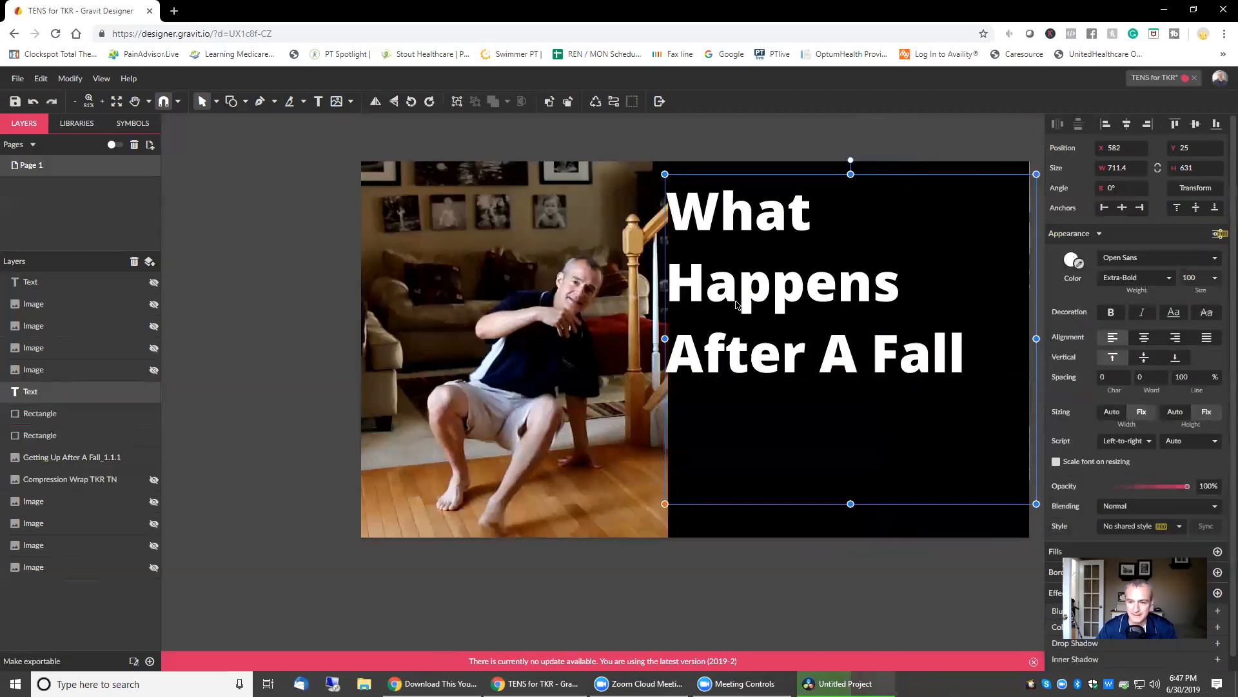
key(ctrl+shift+z)
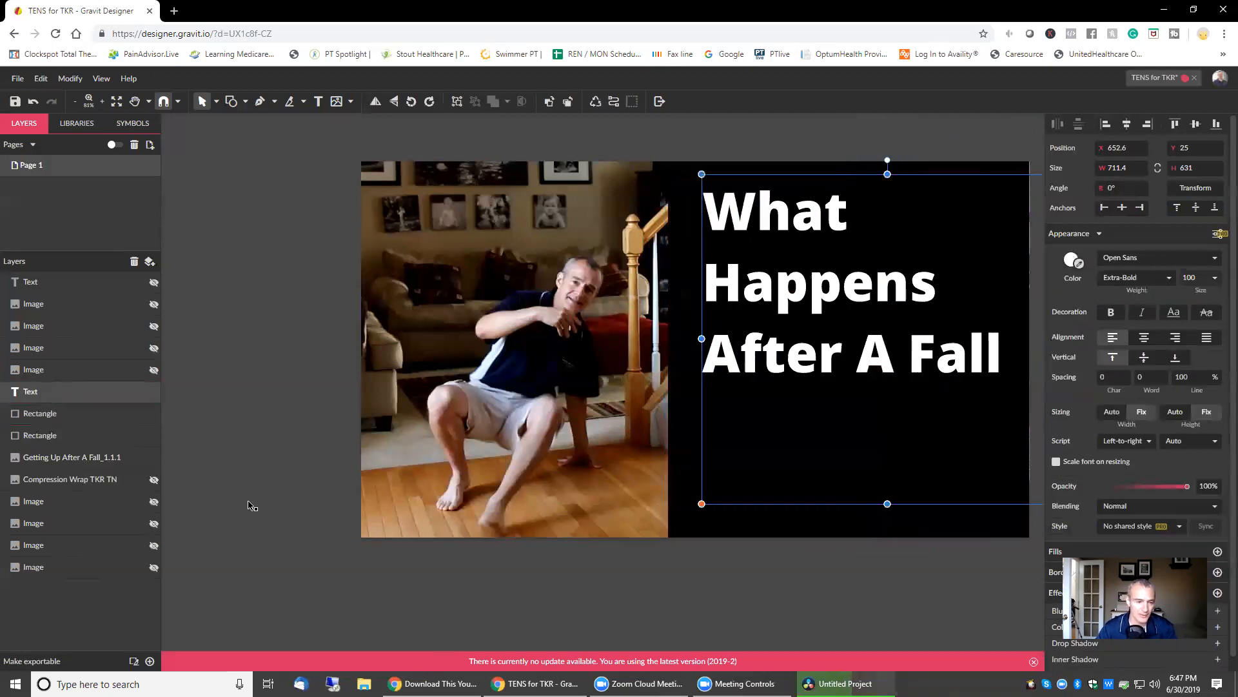
Step: Narrow the blurred edge rectangle to about 68 px and place it at about X 530 along the black area's inner edge
click(72, 416)
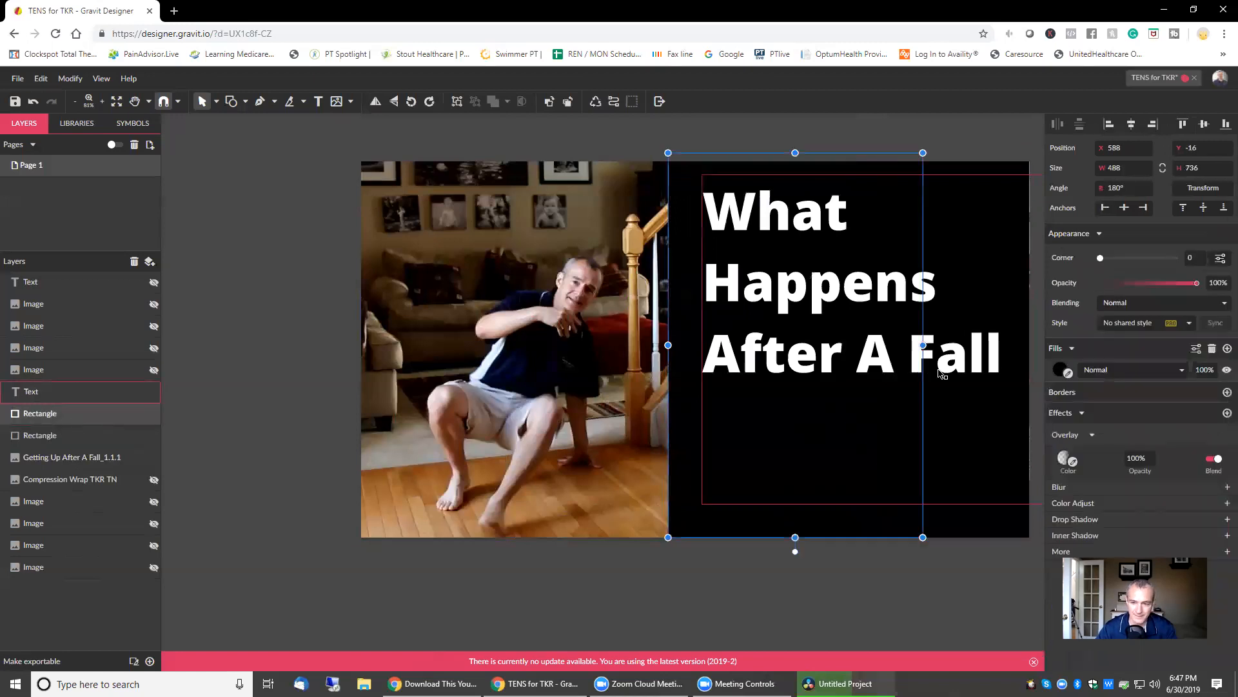
drag(923, 345, 787, 348)
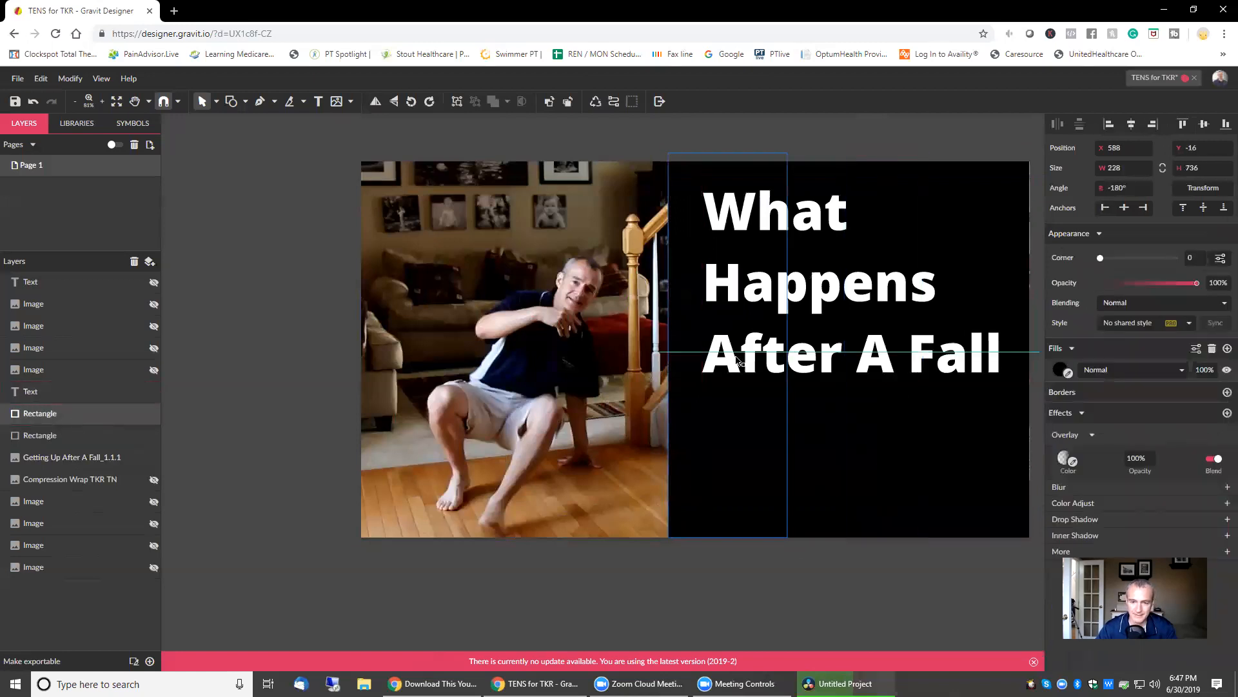
drag(714, 529, 695, 531)
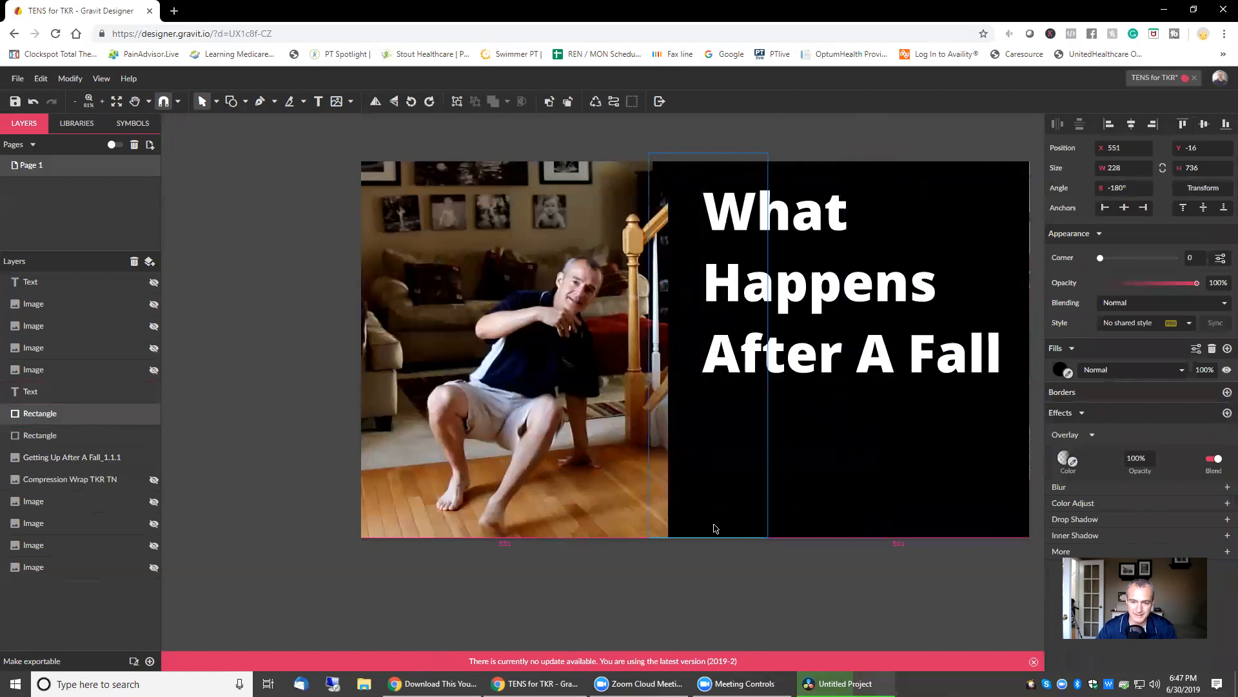
drag(768, 345, 639, 347)
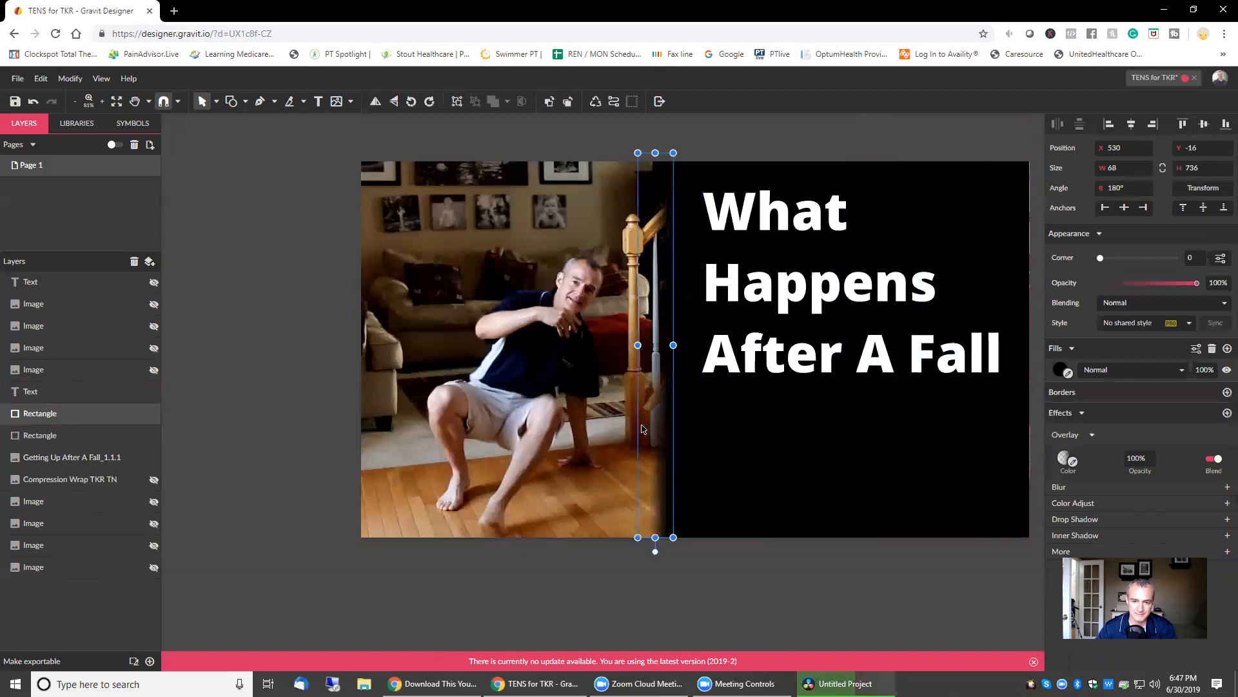
click(736, 618)
Step: Set the "What Happens" line to font size 75 and rotate the heading to about -17.9°
click(767, 416)
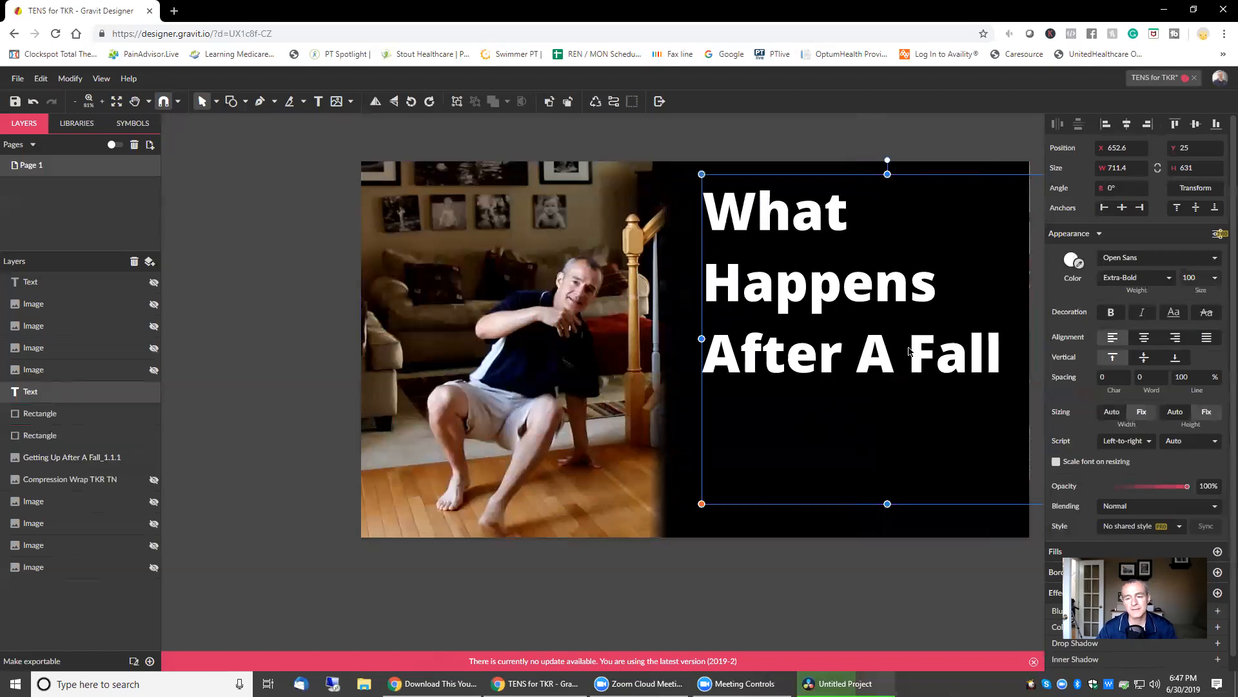
triple_click(774, 213)
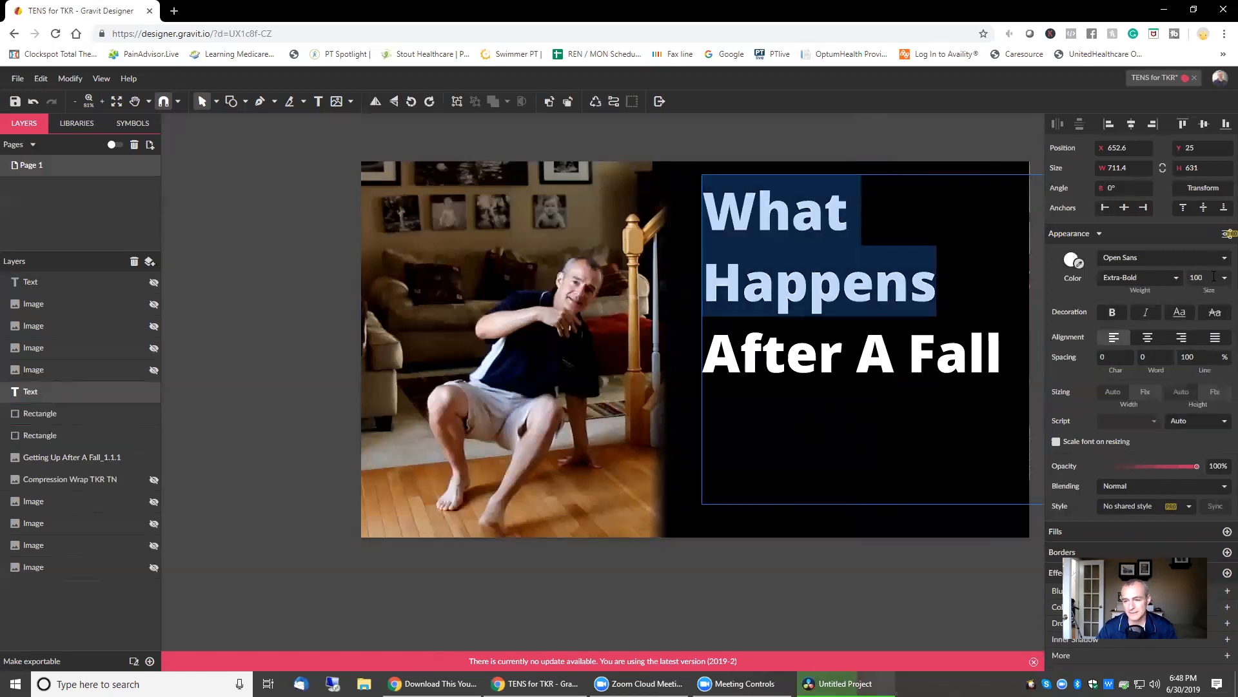
click(1213, 277)
text(75)
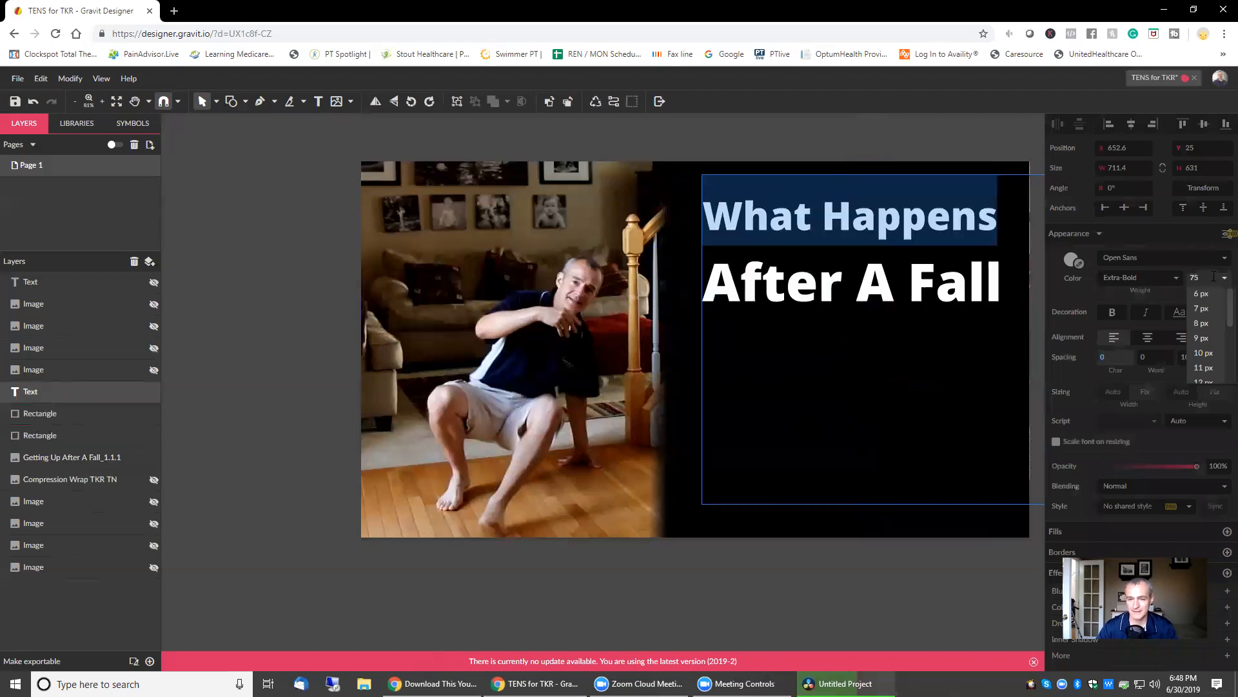
key(Escape)
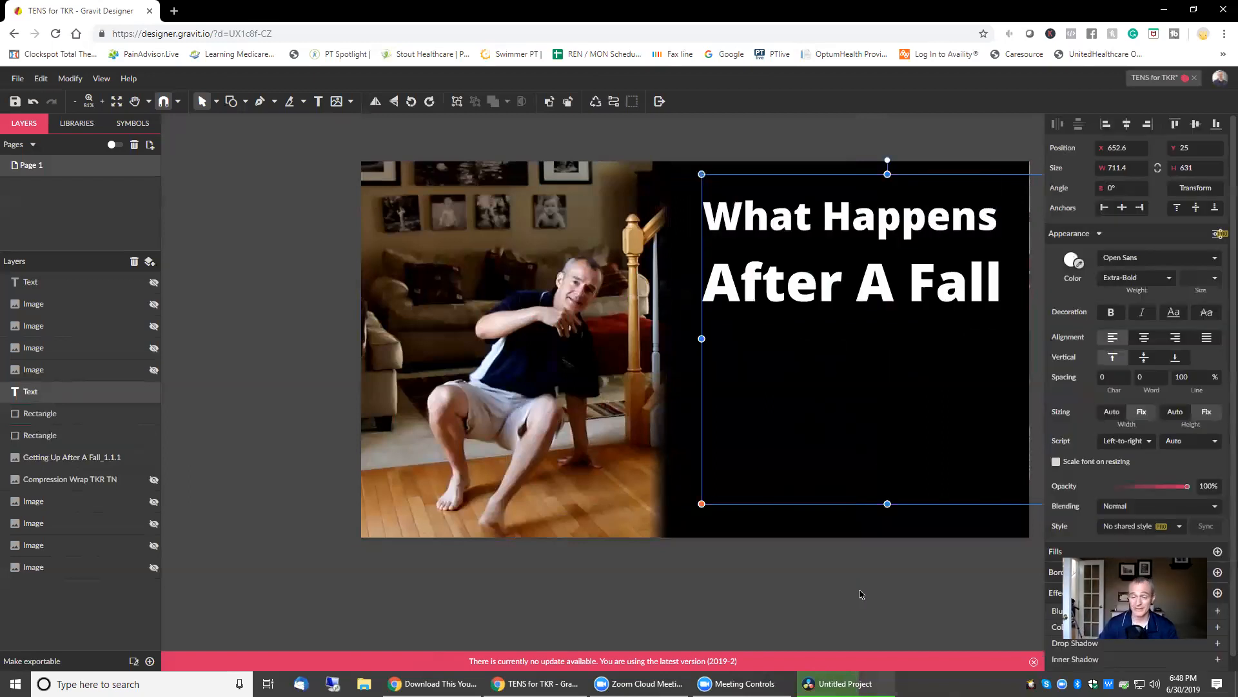
drag(887, 160, 891, 311)
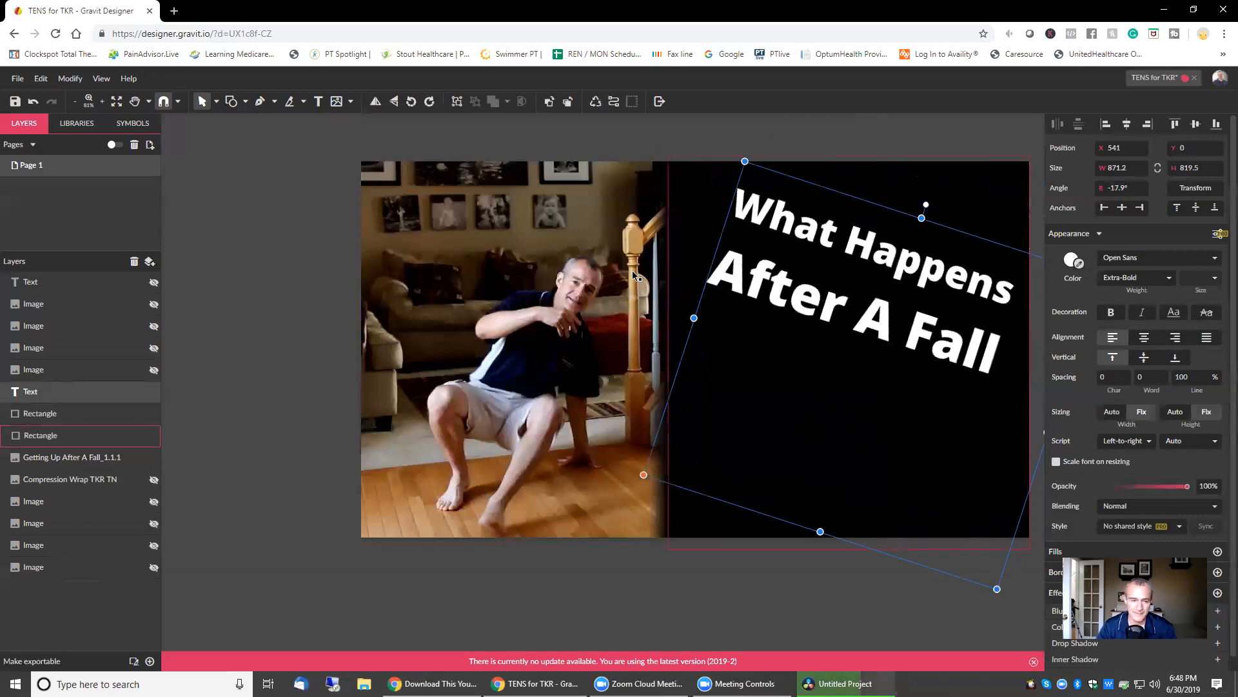
Step: Move the two black rectangles together to about X 610 and hide both layers
click(46, 463)
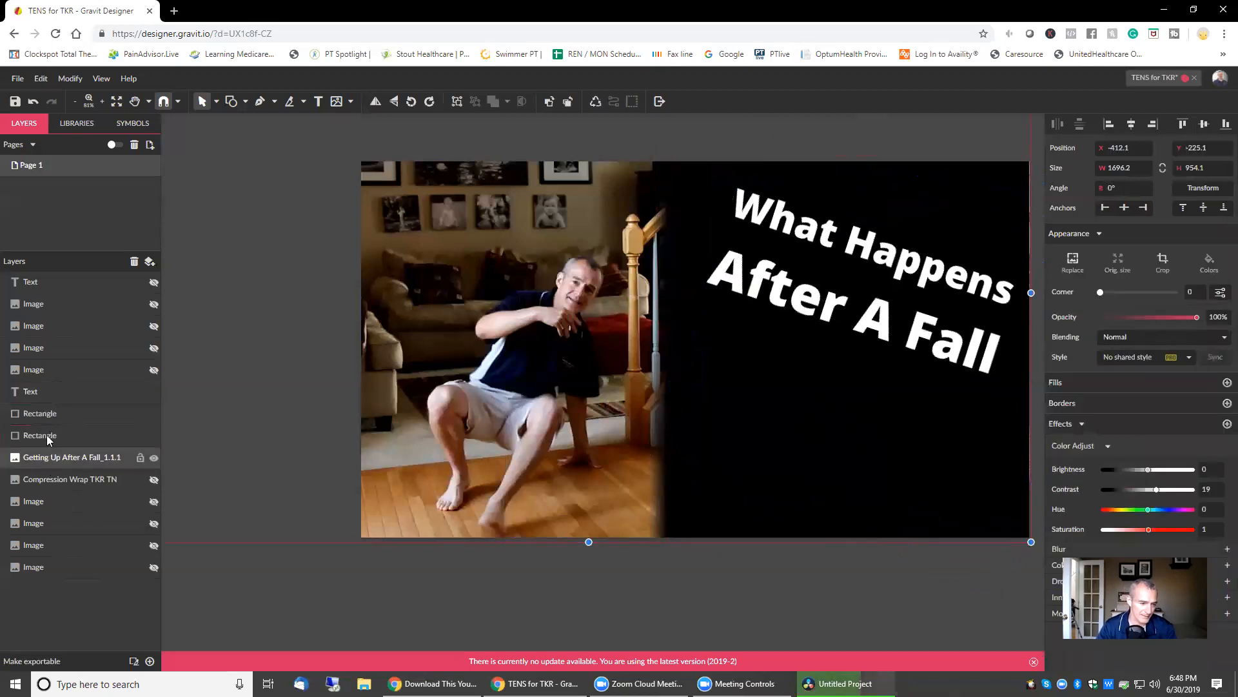
click(46, 435)
shift+click(52, 416)
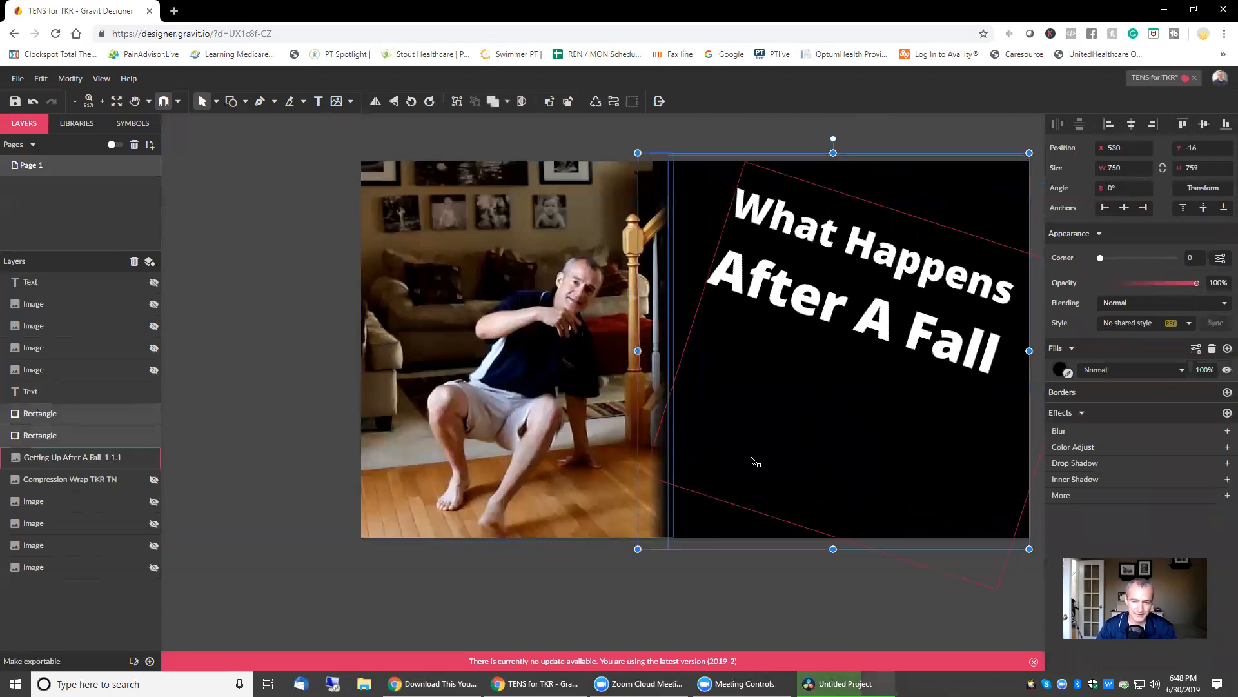
drag(689, 538, 730, 541)
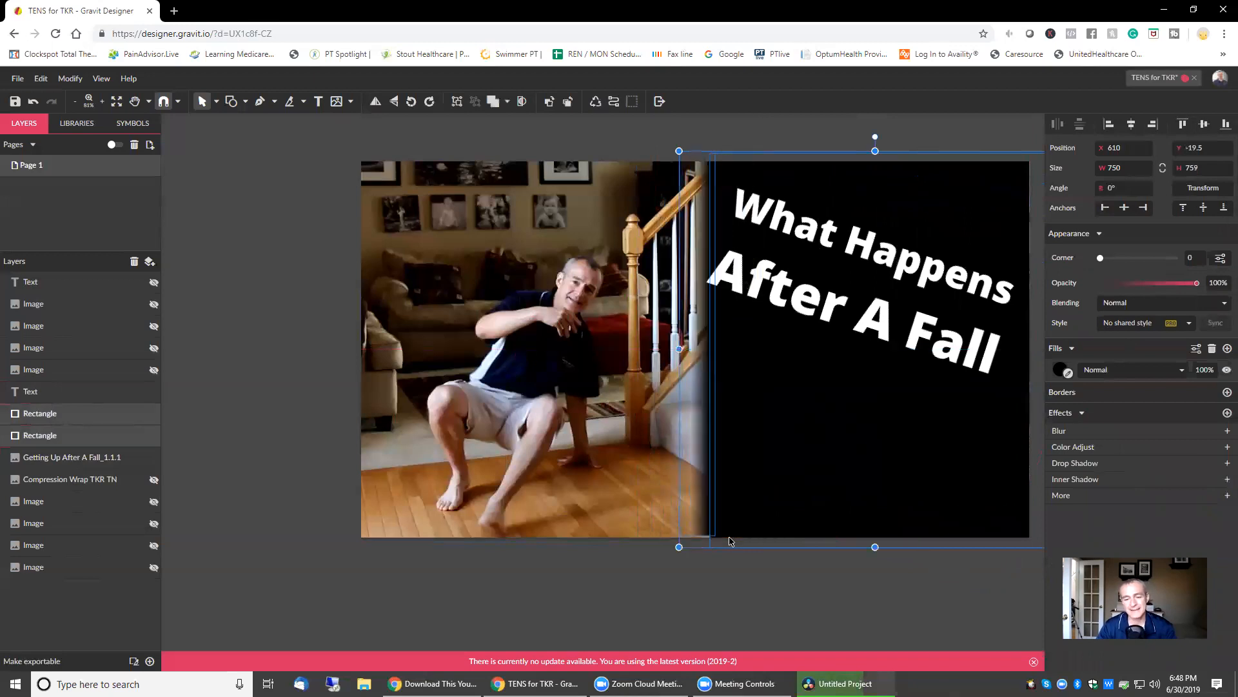
click(153, 435)
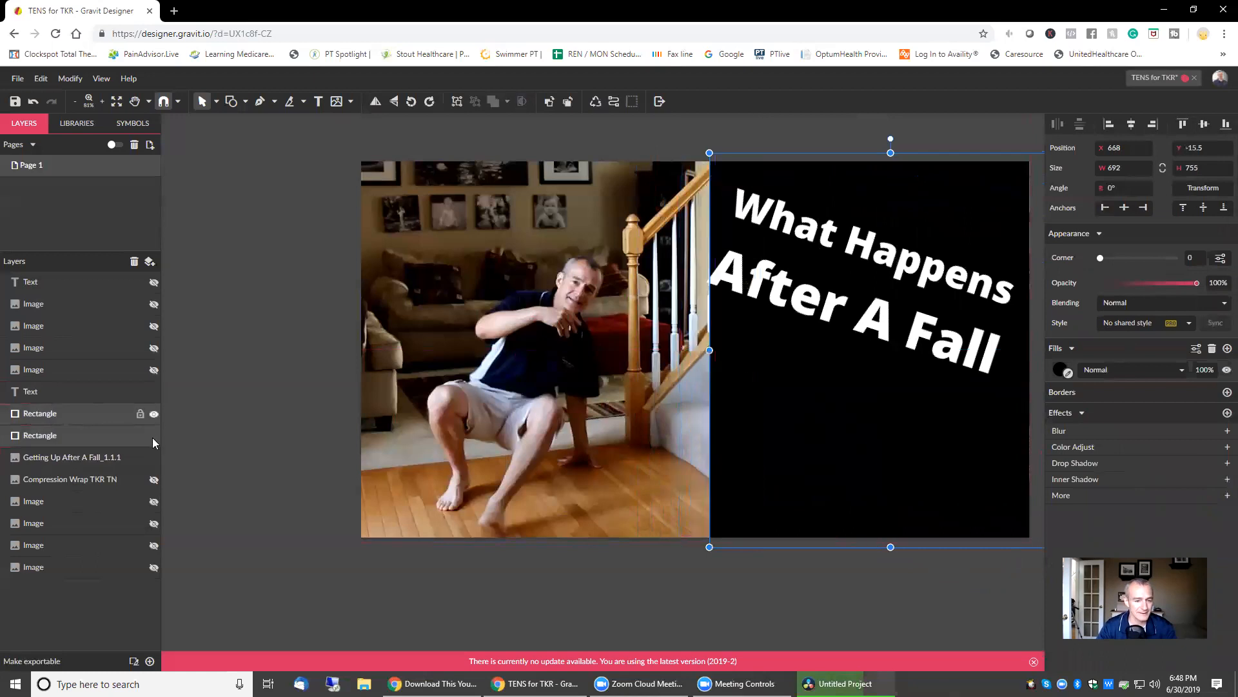
click(153, 436)
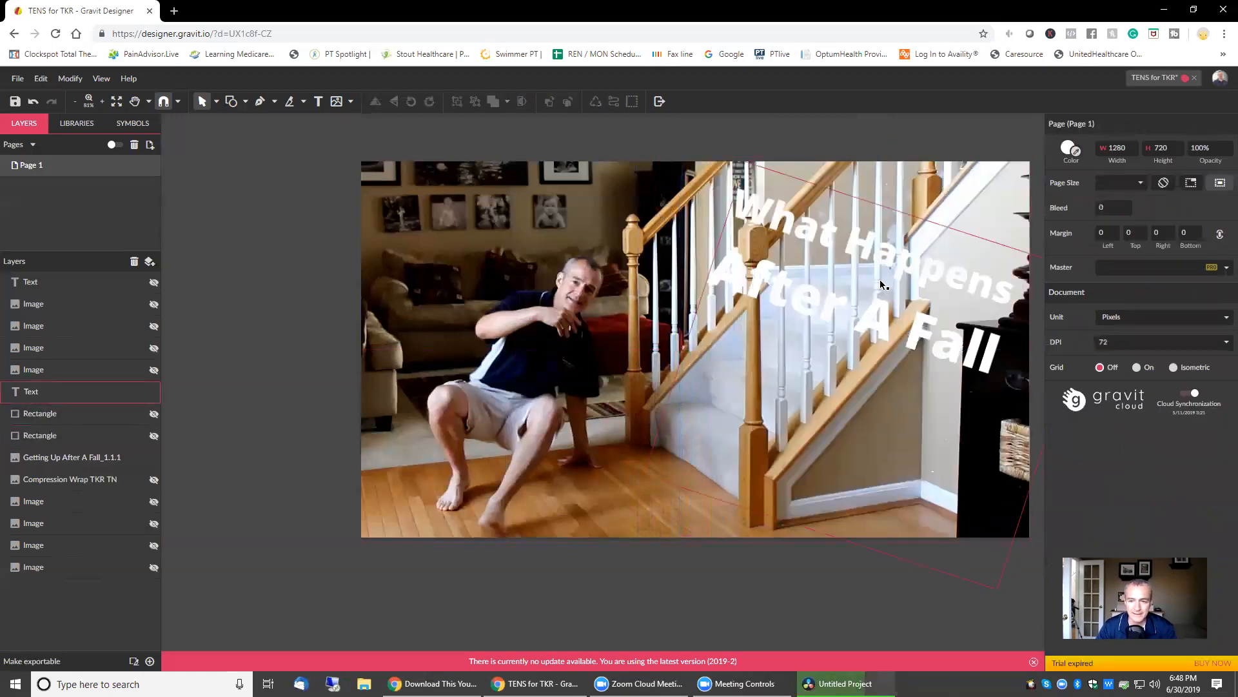
Step: Straighten the heading to 0° and position it at about X 621, Y 94
click(894, 244)
drag(902, 205, 887, 206)
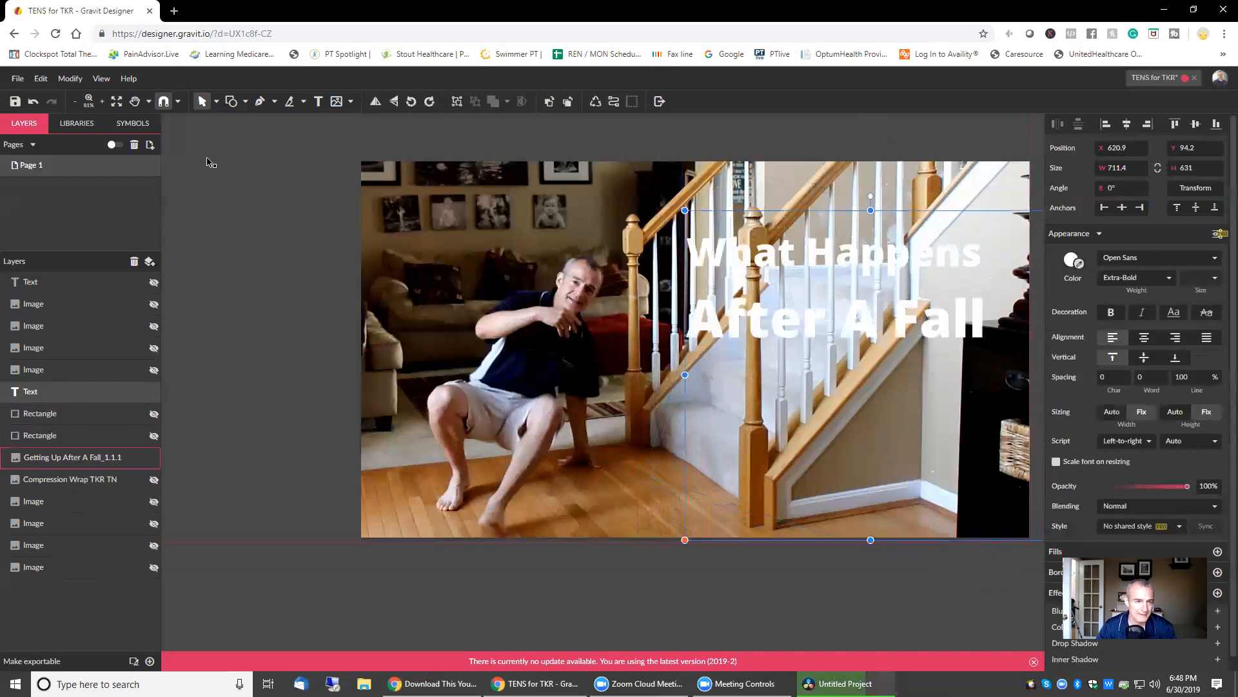
Step: Draw a rectangle about 653 × 96 px over the "What Happens" line and fill it with orange #FF9900
click(245, 101)
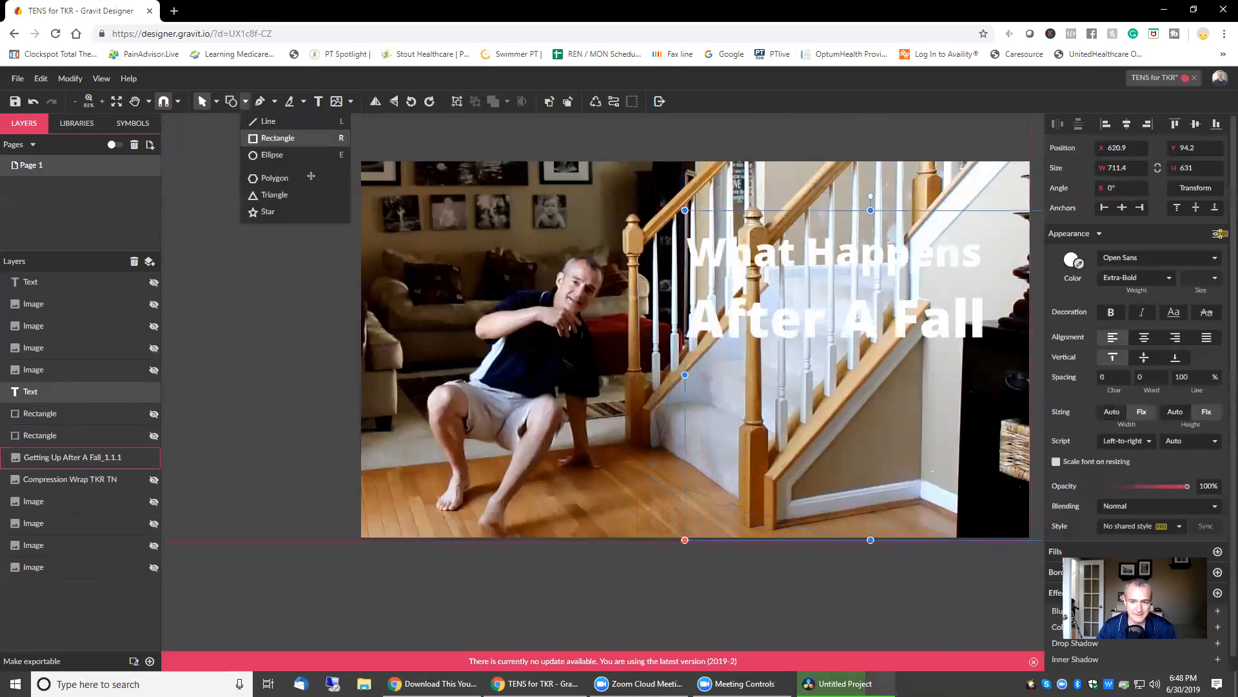
click(278, 138)
drag(668, 230, 794, 256)
drag(1002, 277, 1008, 280)
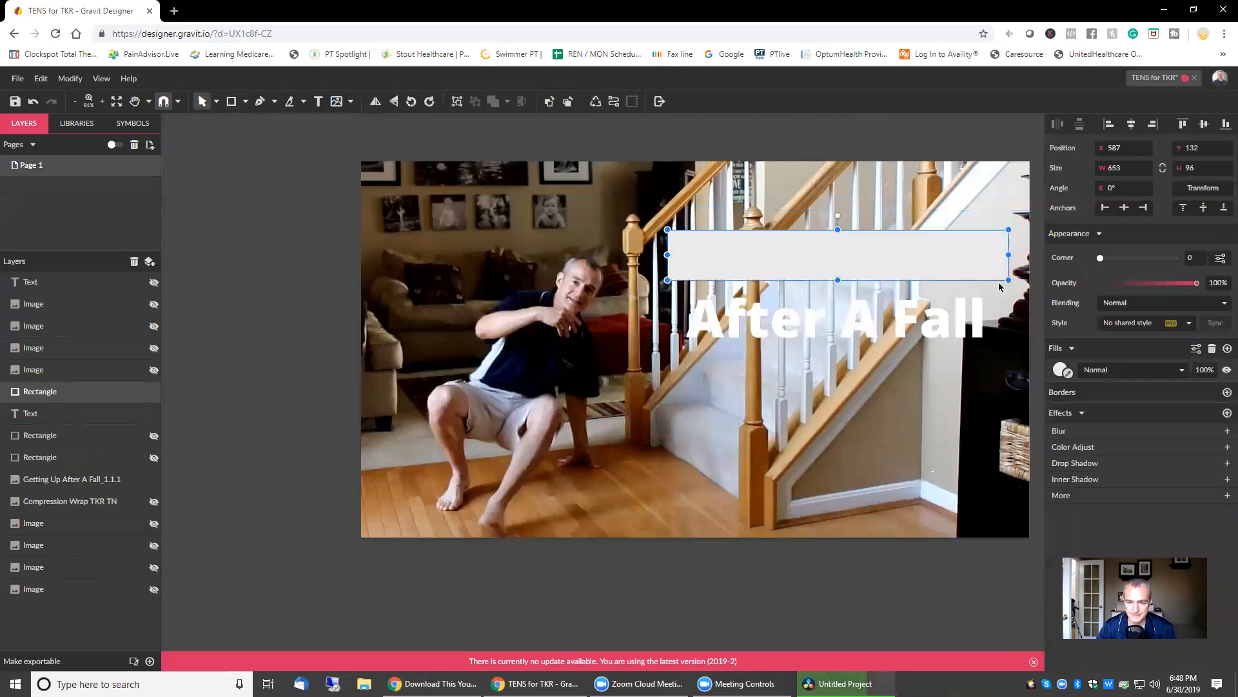
click(1060, 369)
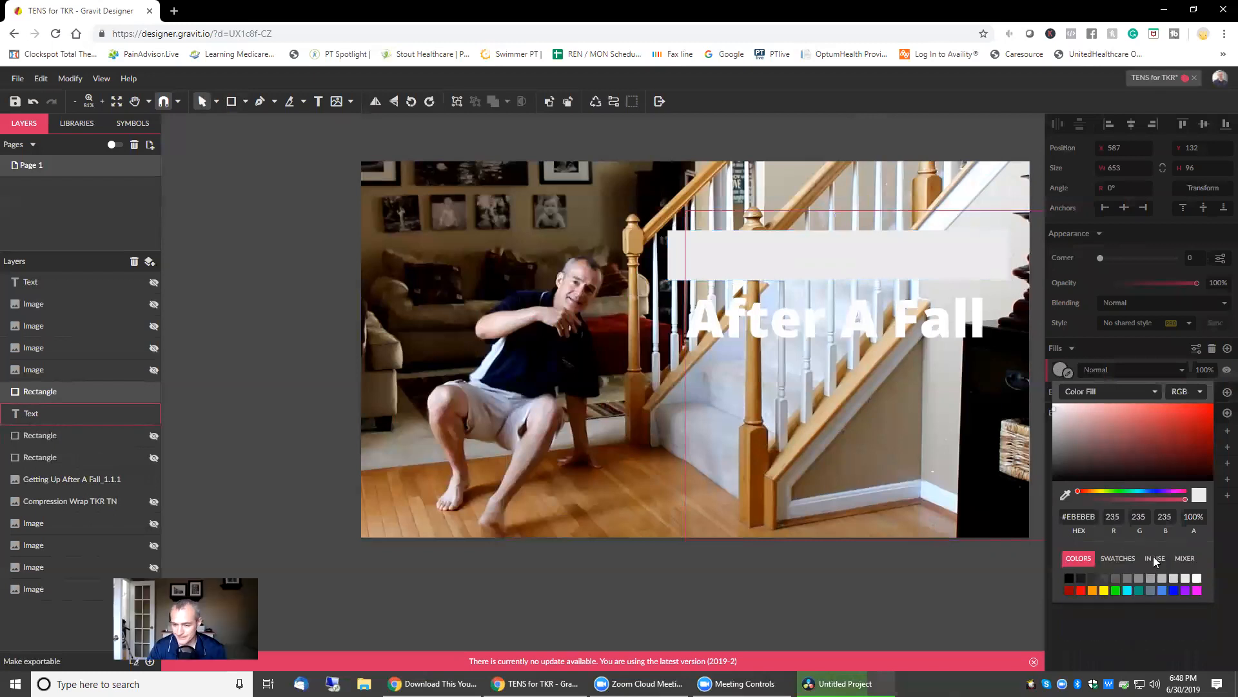
click(1104, 590)
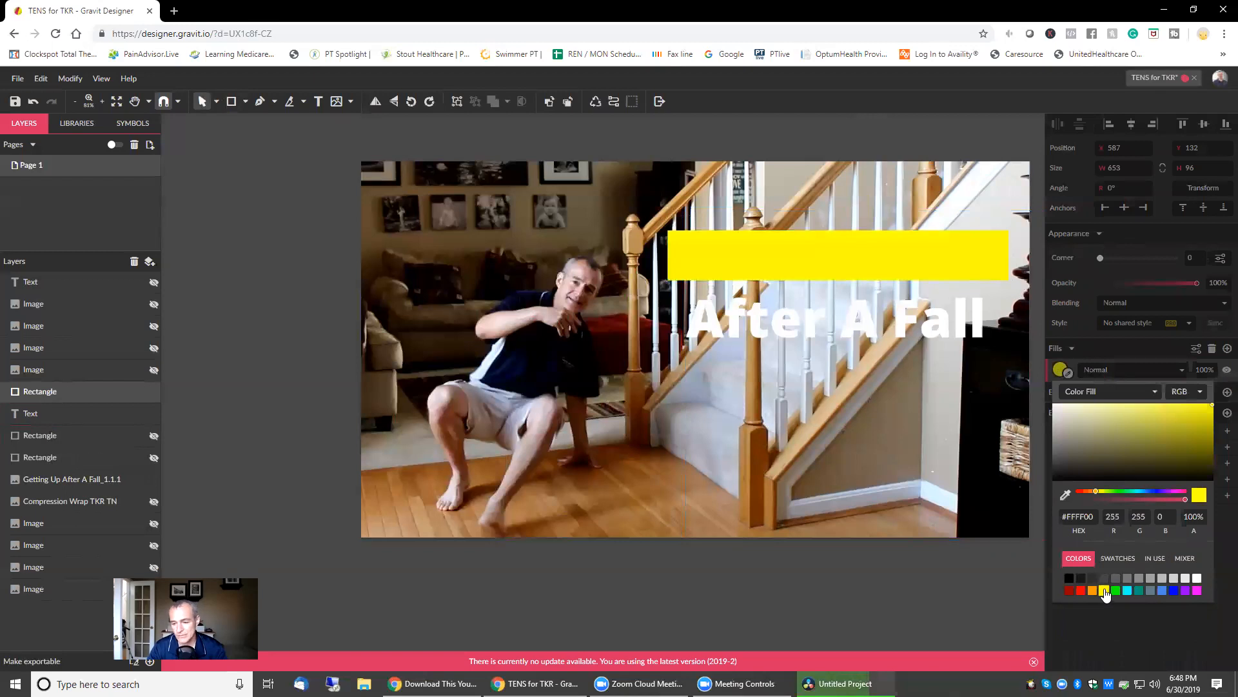
click(1093, 590)
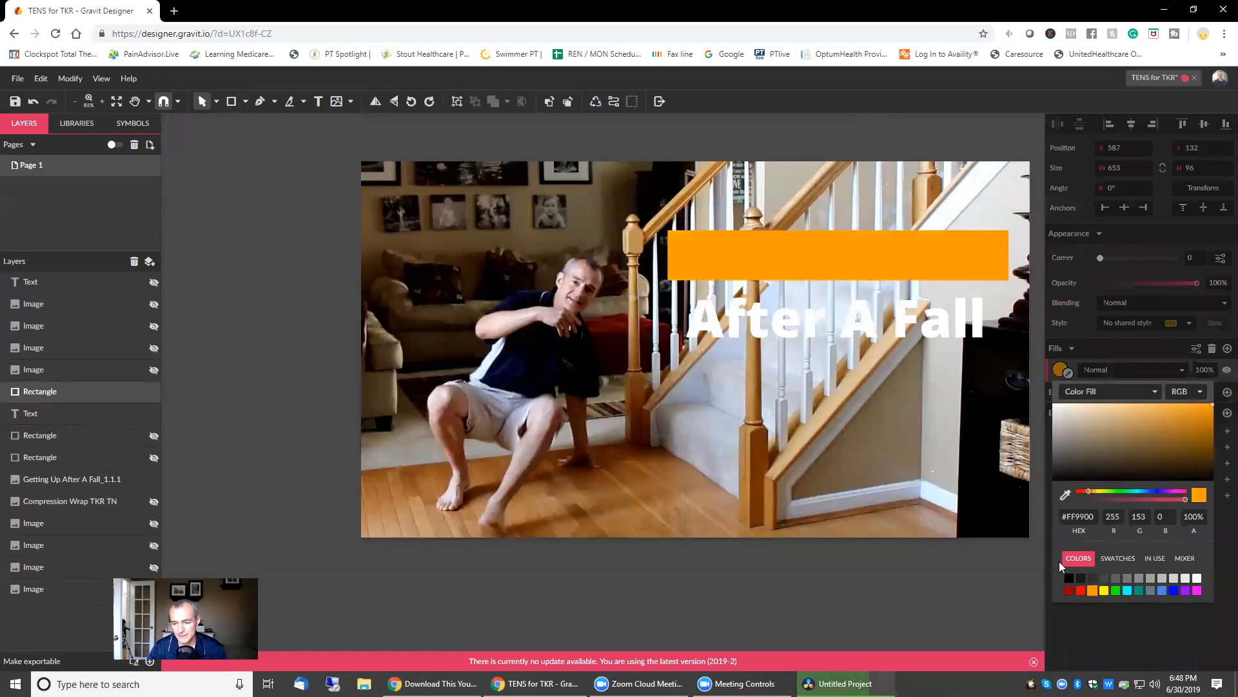
Step: Duplicate the orange rectangle and place the copy over the "After A Fall" line at about Y 252
click(682, 260)
key(ctrl+d)
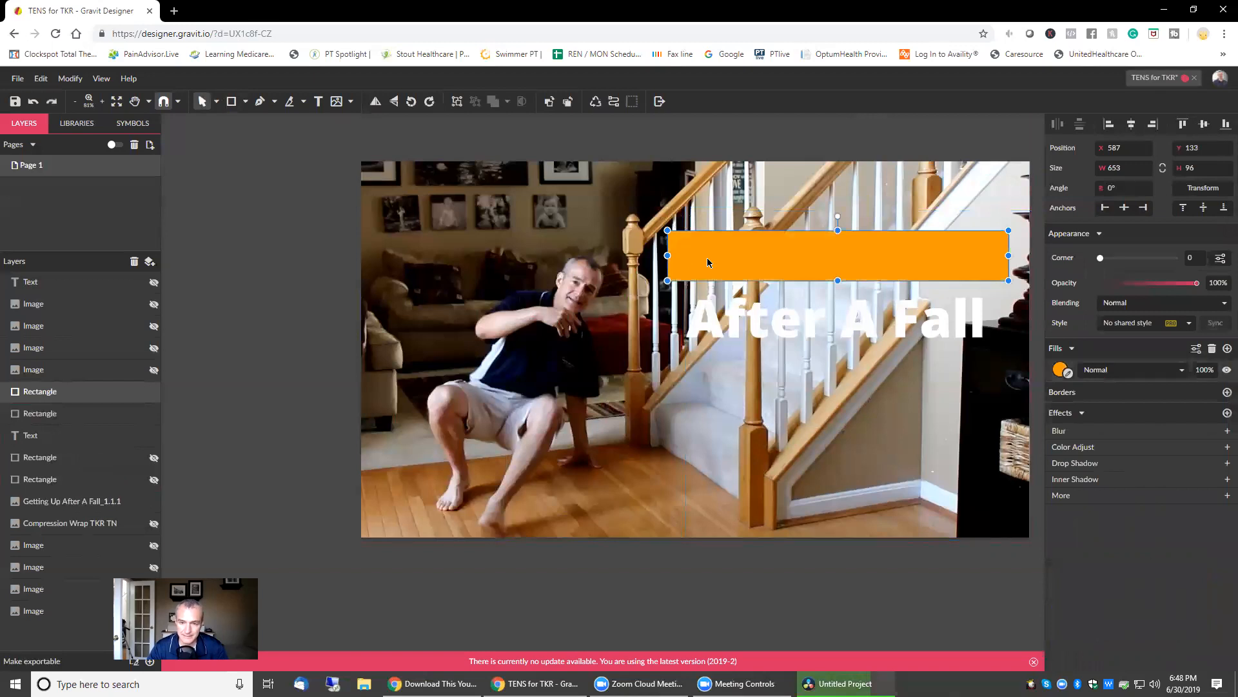
drag(820, 260, 818, 321)
Step: Fill the rectangle over "After A Fall" with black #000000 and the one over "What Happens" with red #FF0000
click(1059, 370)
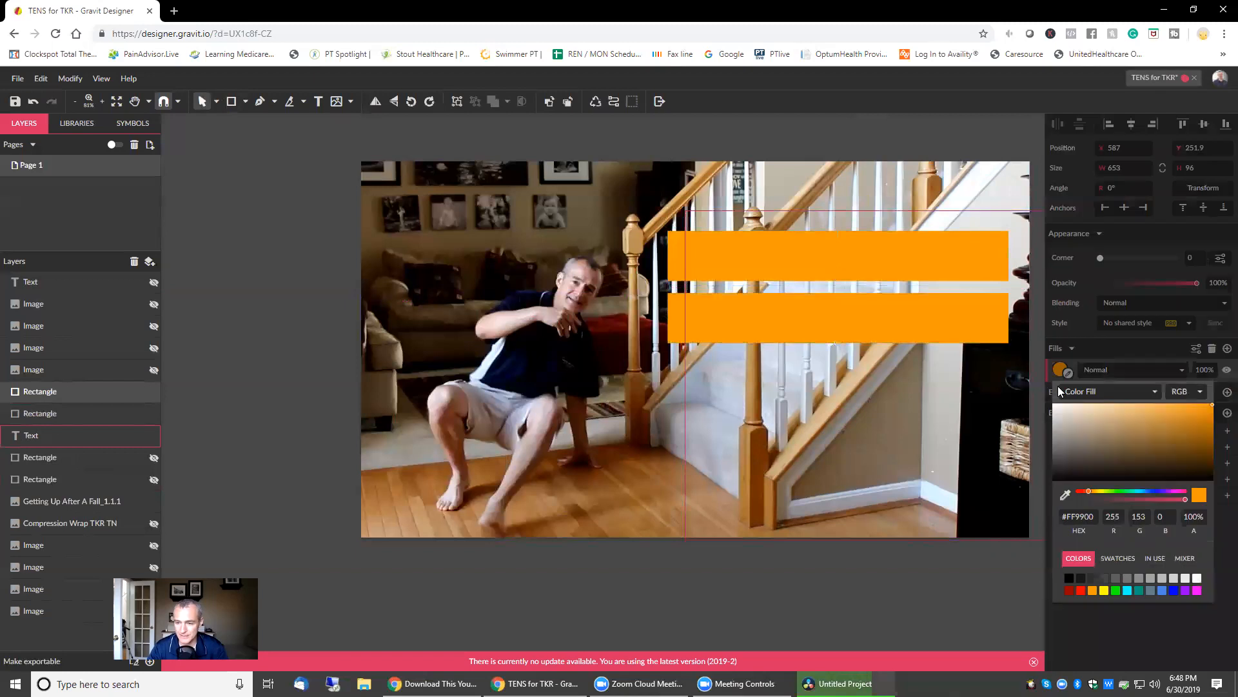
click(1070, 581)
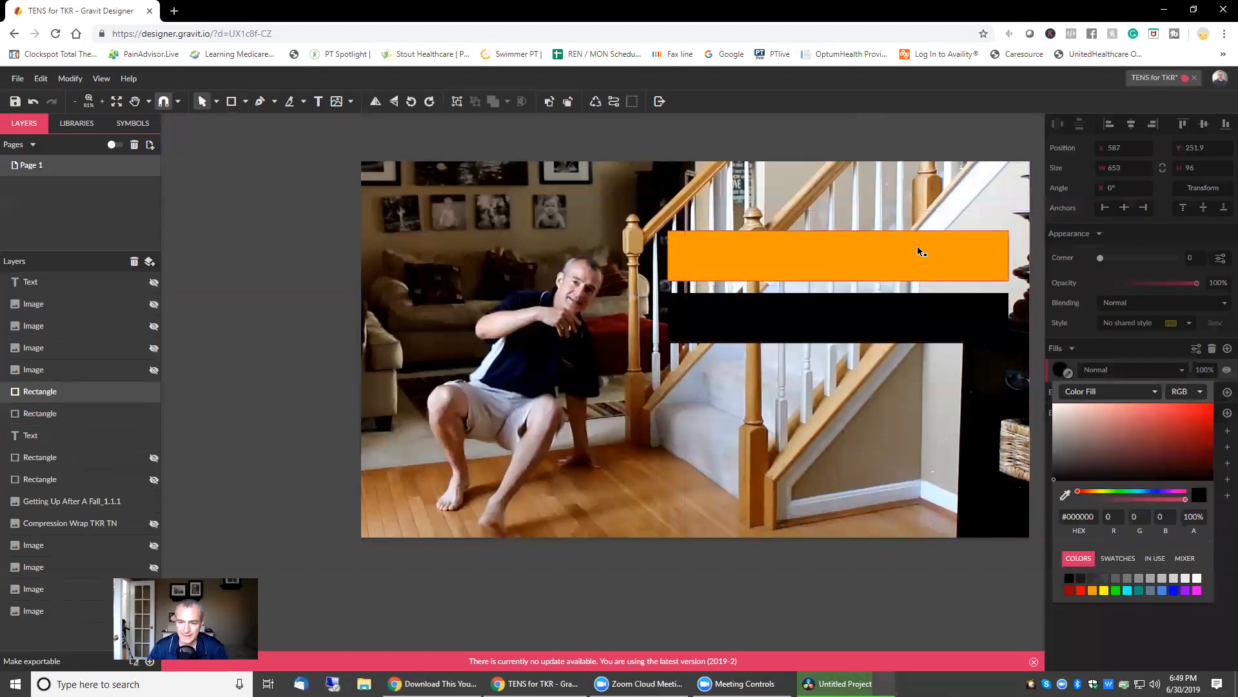
click(917, 246)
click(1061, 373)
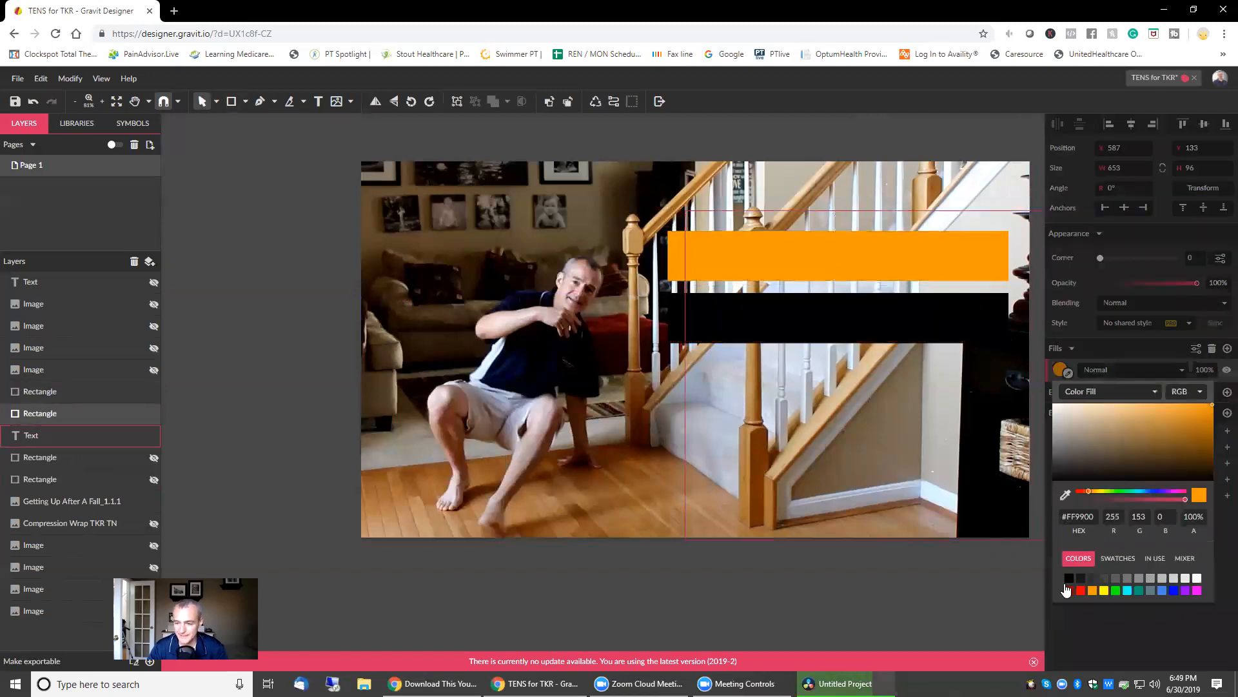
click(1079, 587)
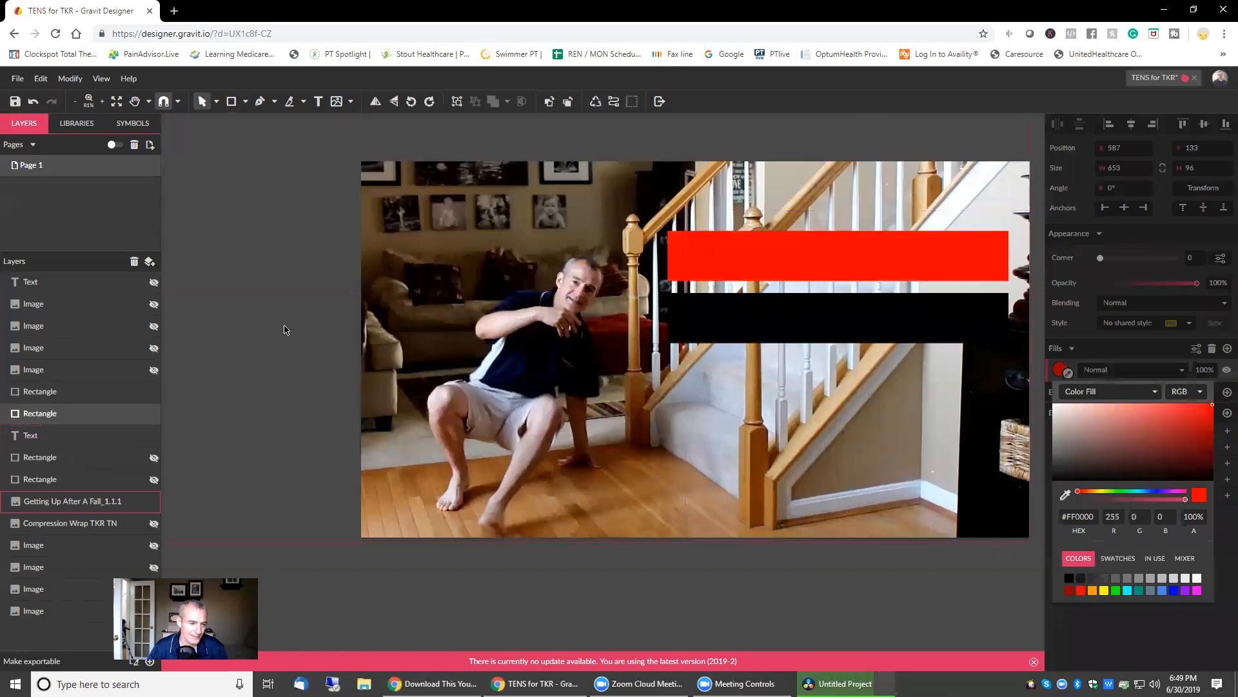
Step: Move the red and black rectangles together beneath the heading text in the layer order
click(48, 509)
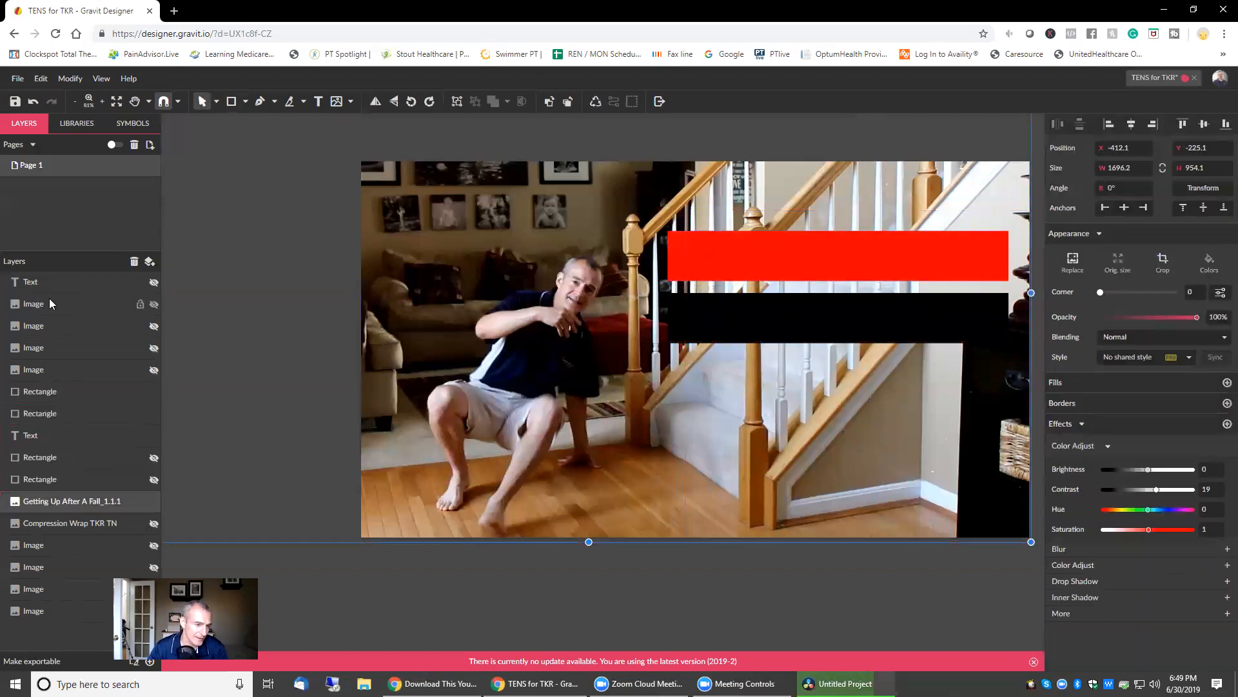
click(54, 412)
shift+click(88, 409)
drag(88, 408, 90, 453)
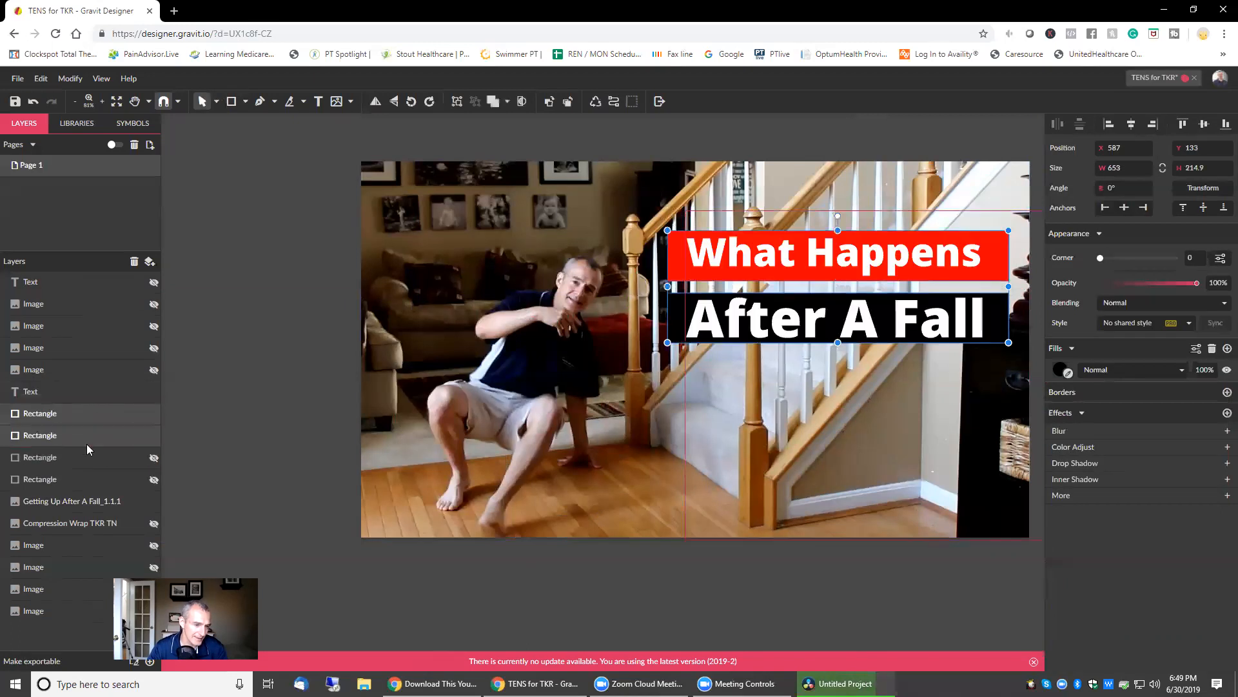
click(243, 324)
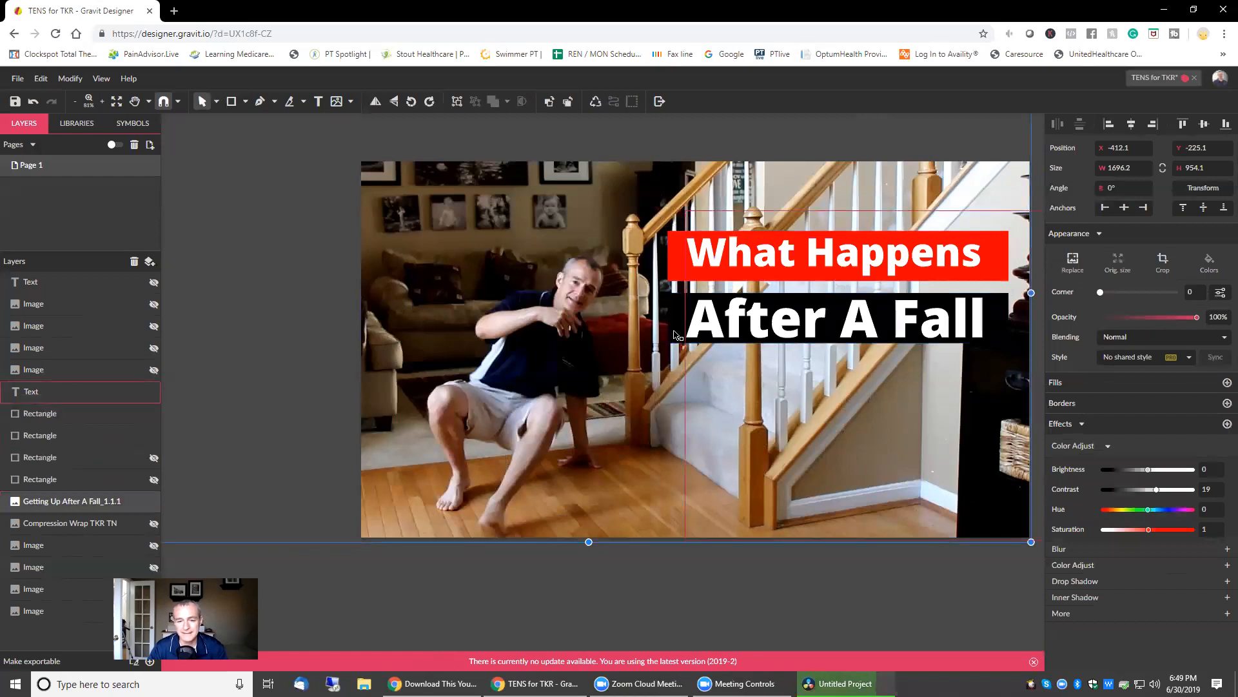
Step: Extend the black rectangle upward and downward to about 118 px high at Y 242
click(832, 341)
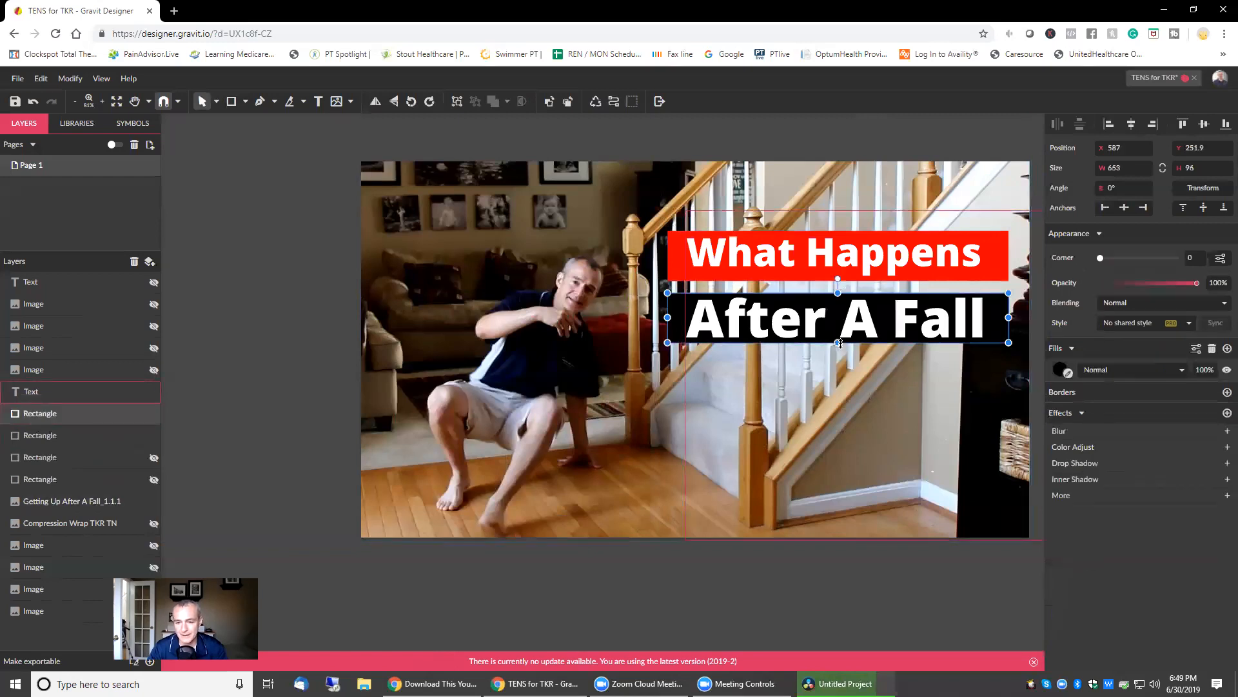
drag(840, 349, 838, 351)
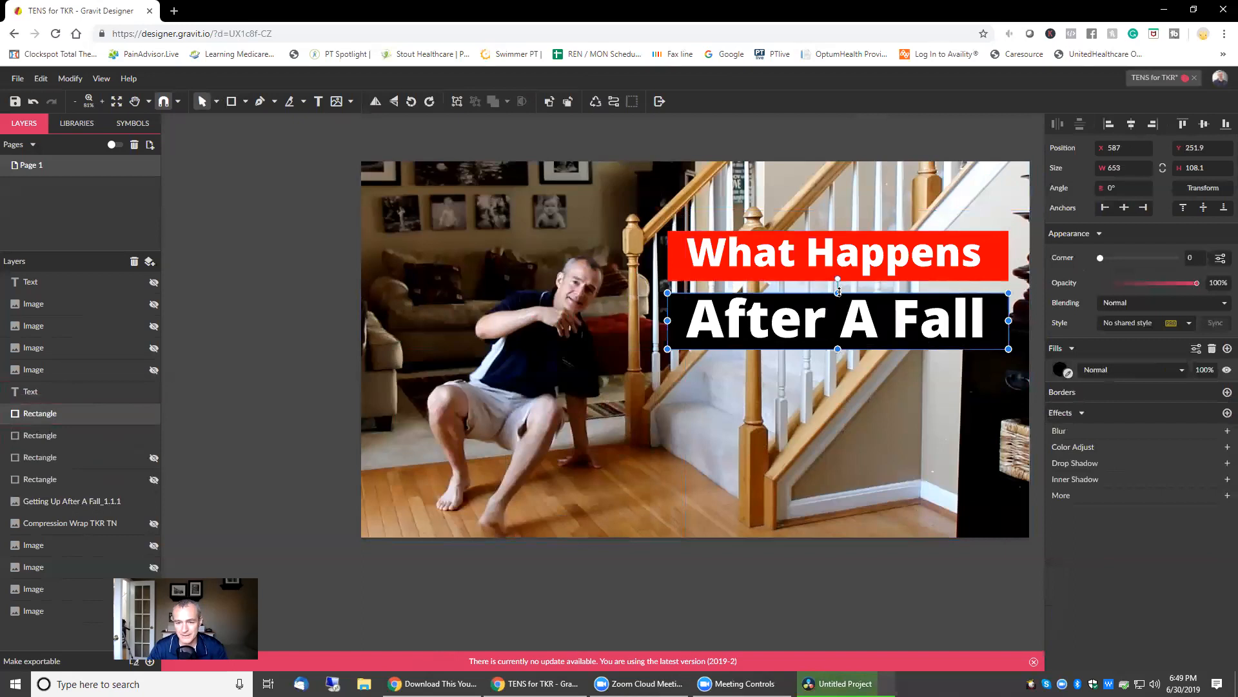
drag(838, 292, 838, 286)
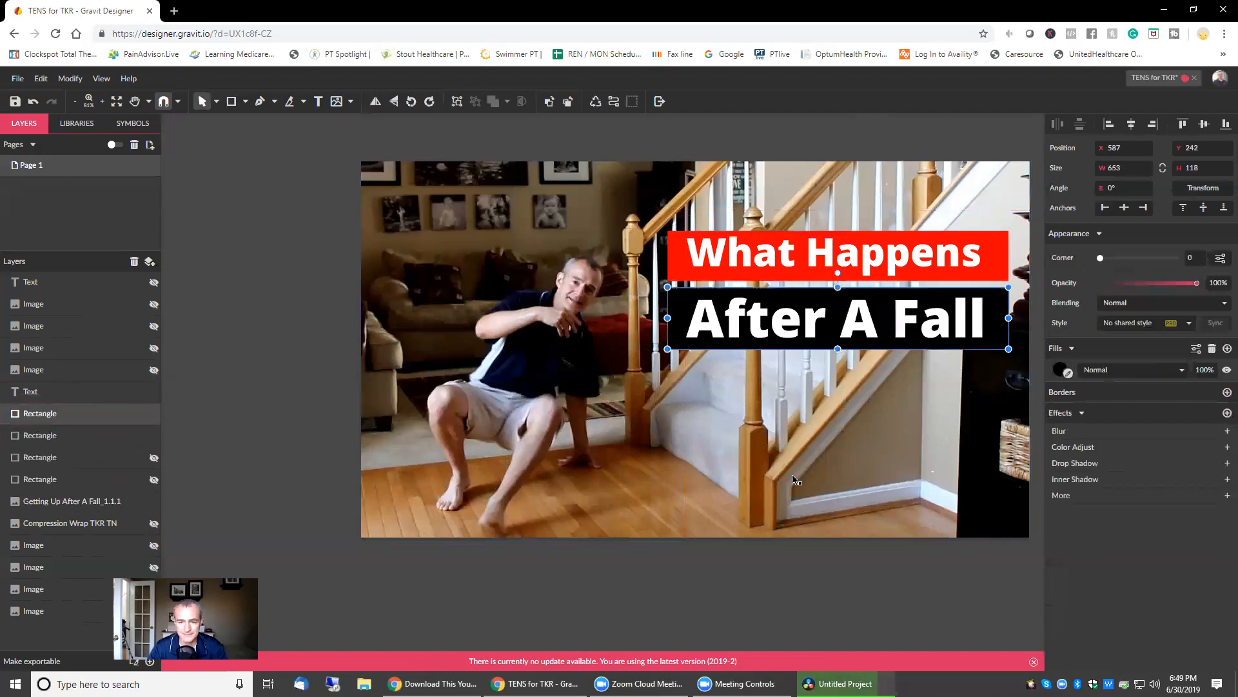
click(767, 578)
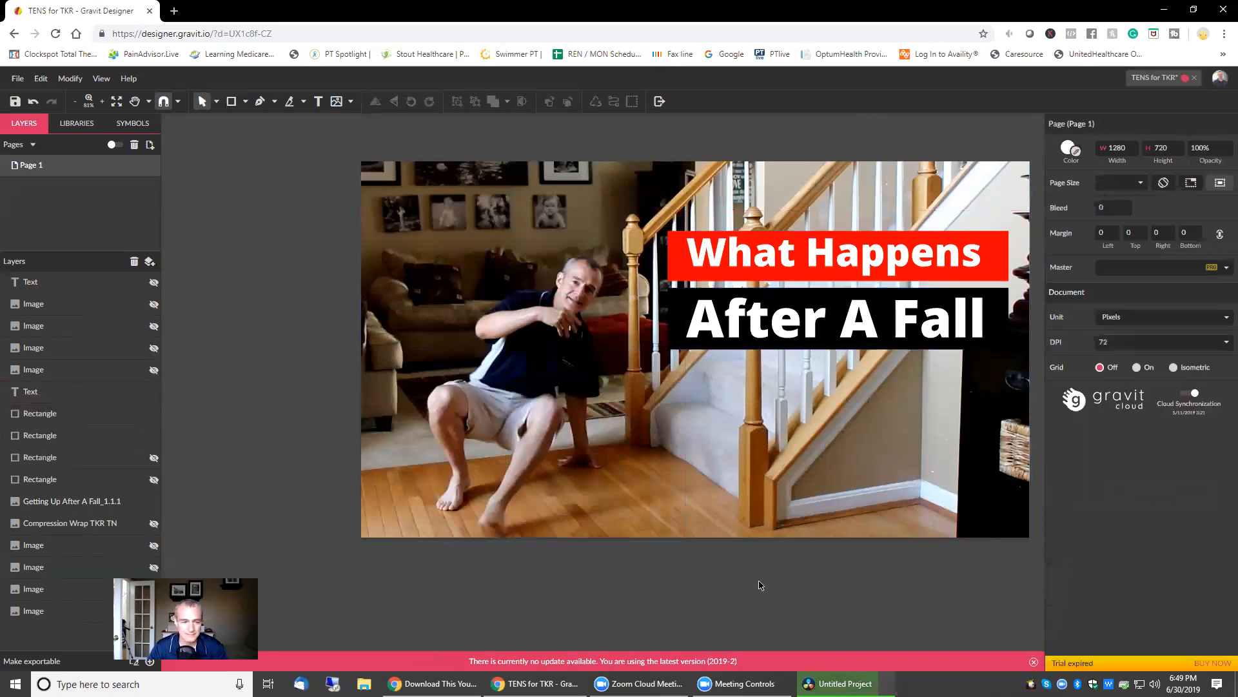
Step: Rotate the heading and its two bars together to about -28° and place them along the stair railing at about X 428, Y 18
click(65, 412)
shift+click(66, 392)
shift+click(63, 436)
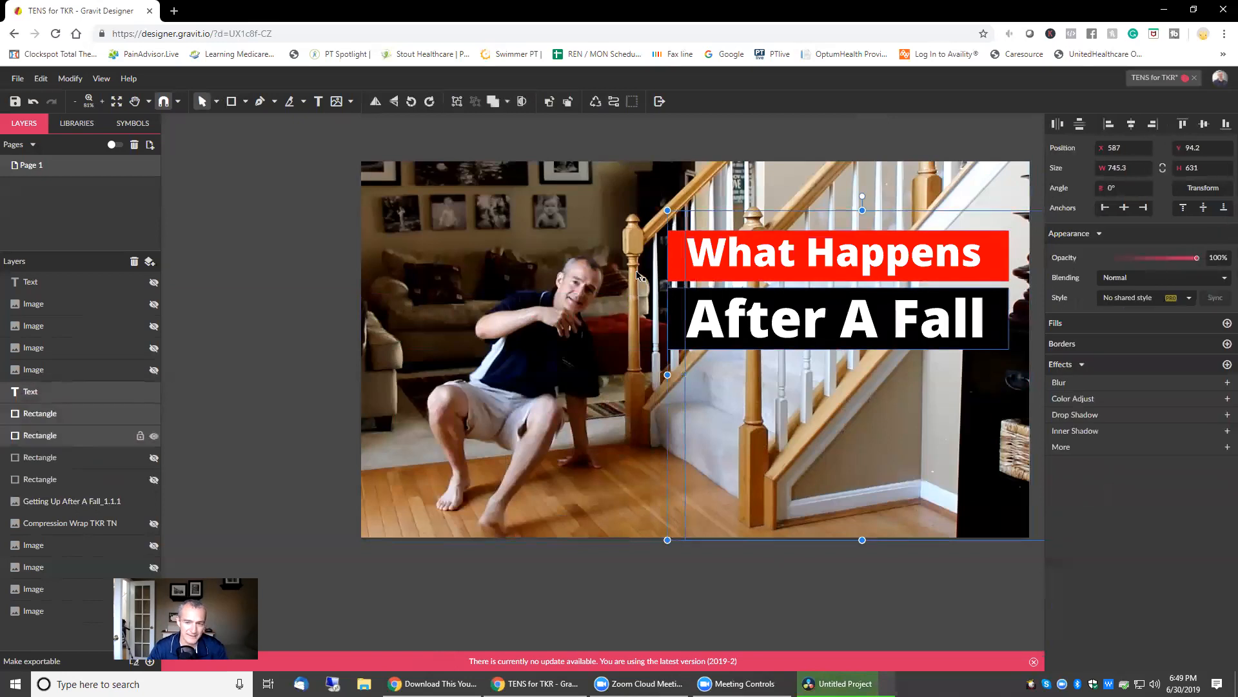
drag(865, 196, 902, 229)
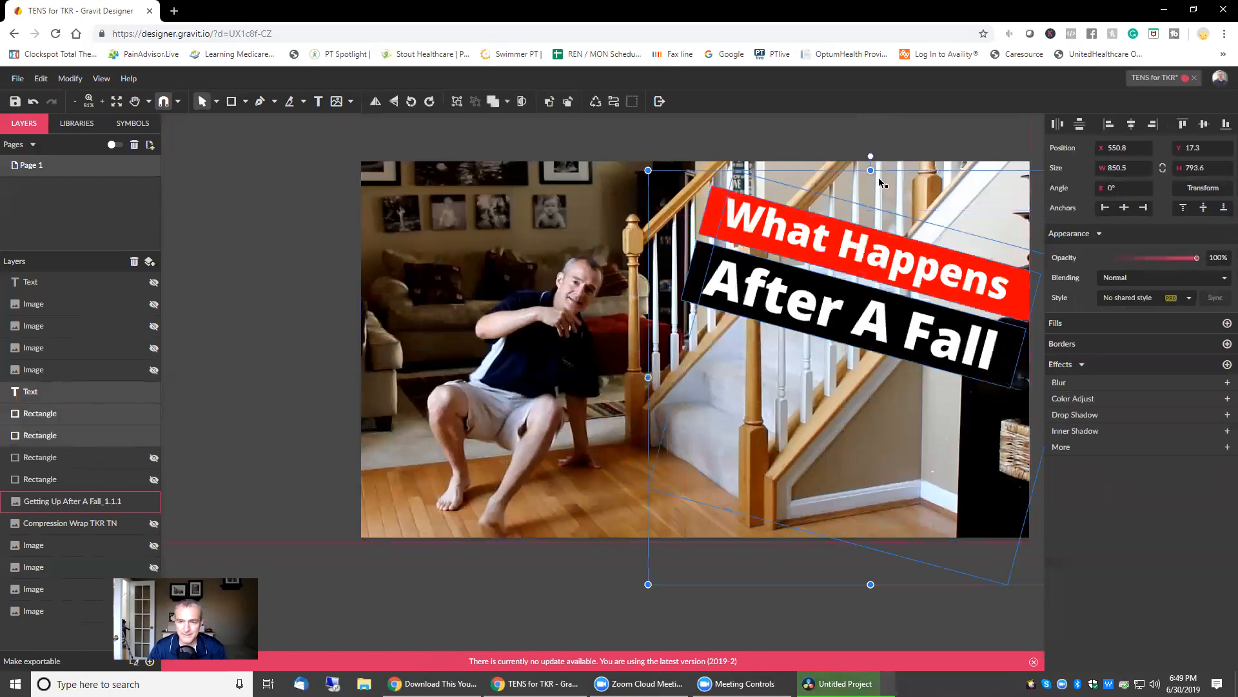
drag(897, 173, 948, 187)
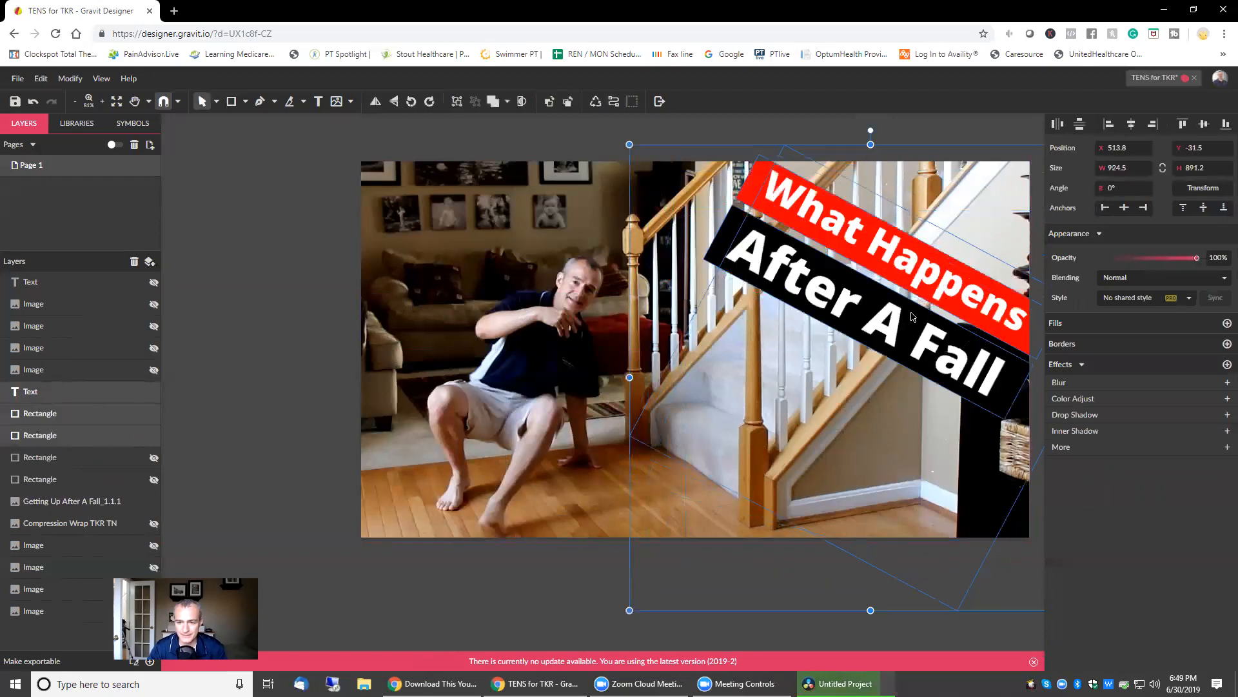
click(826, 124)
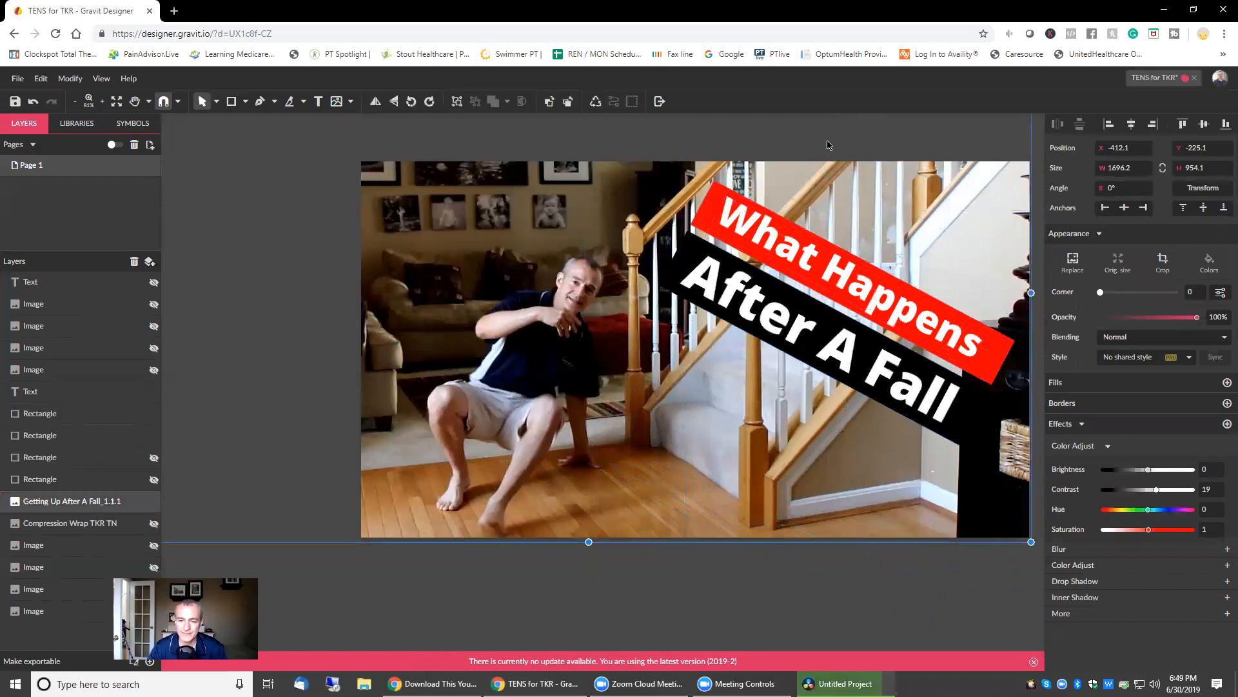
click(64, 284)
click(156, 285)
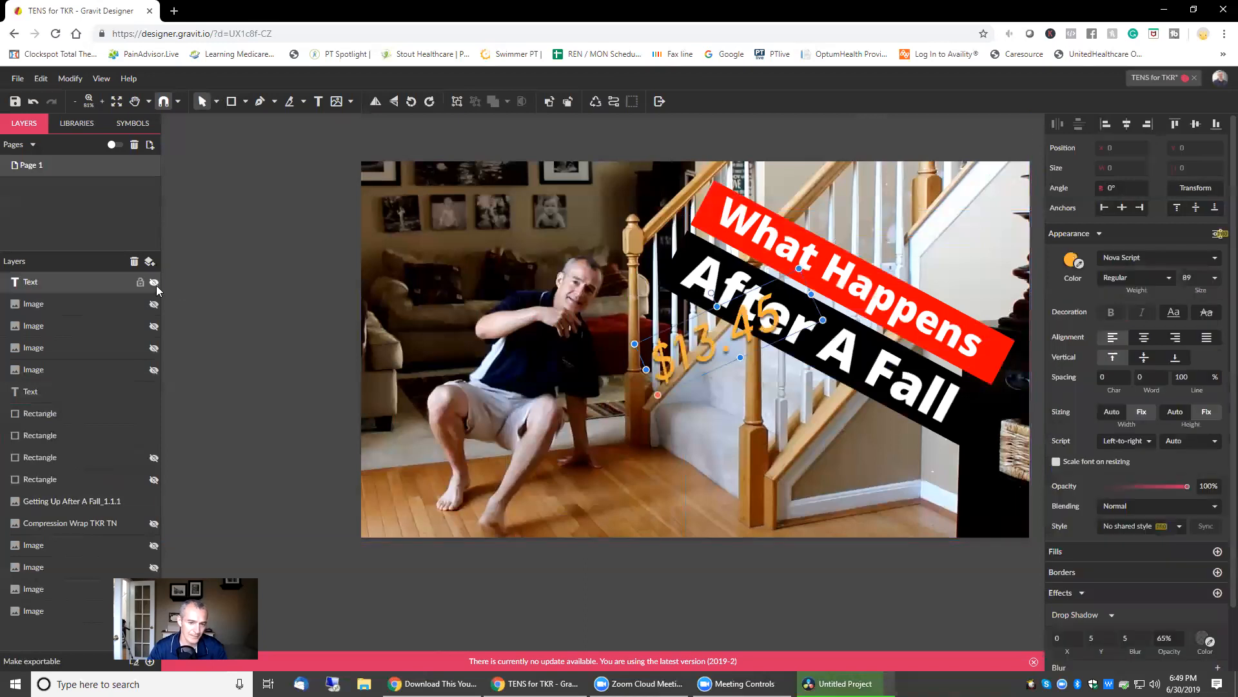
click(156, 285)
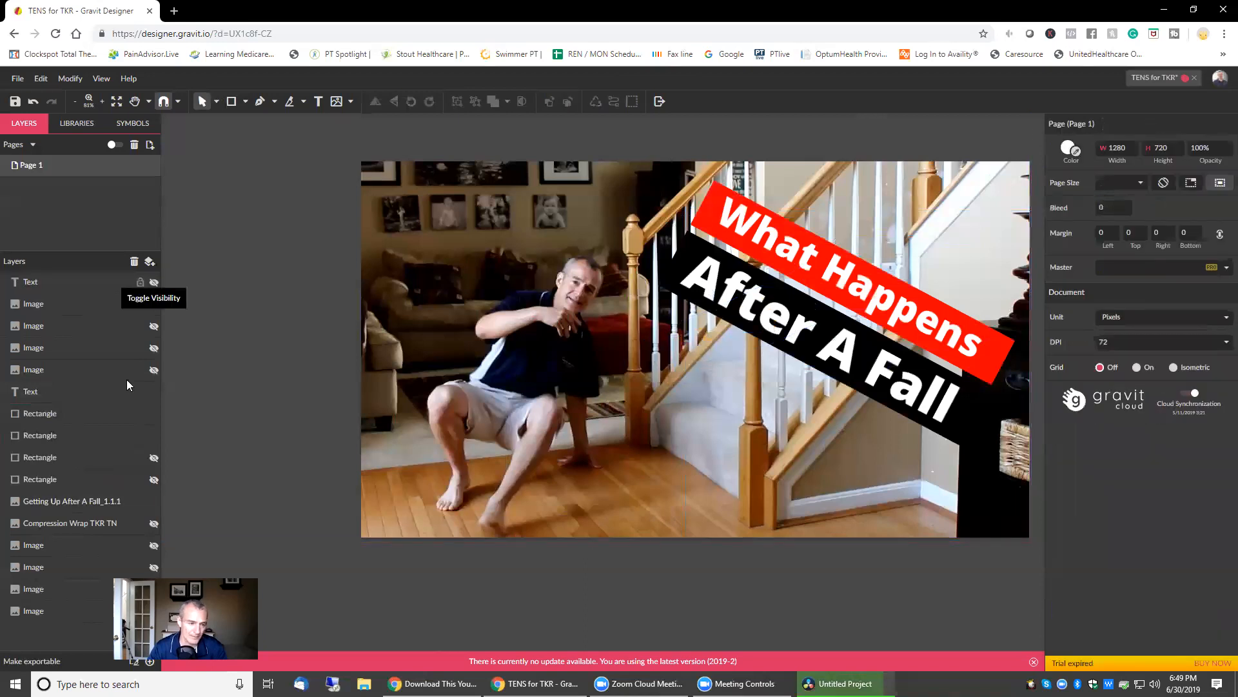
click(75, 393)
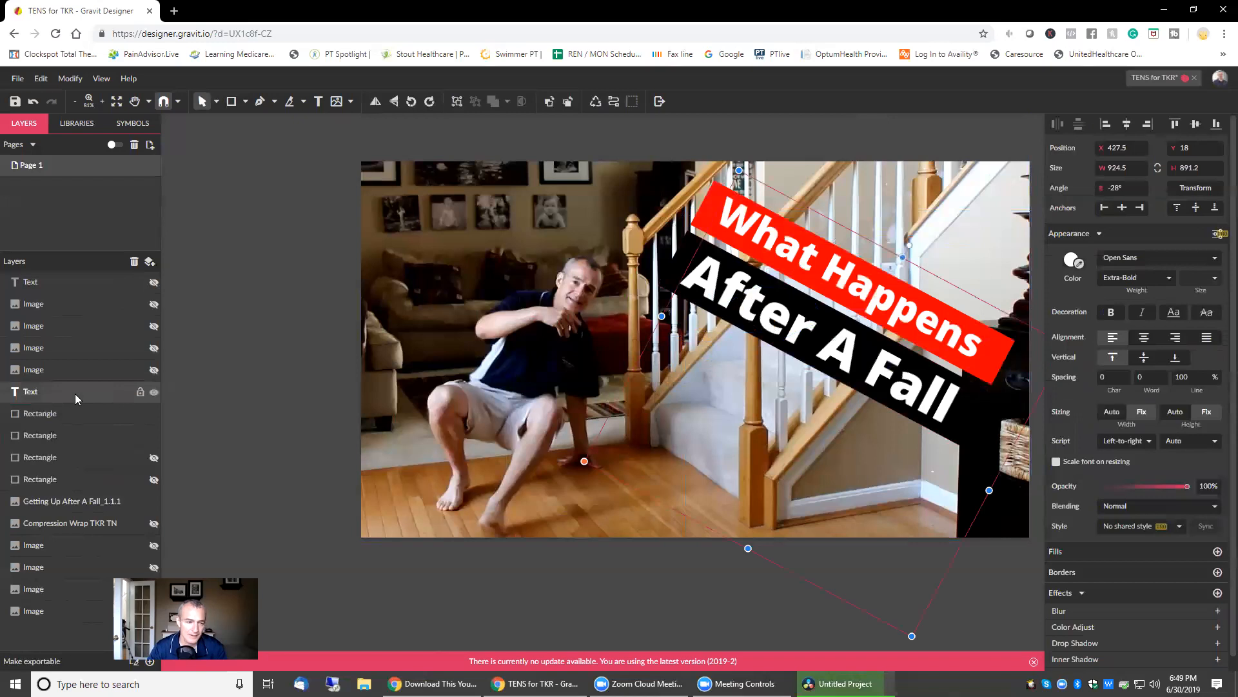
key(Escape)
Step: Add the text line "Total Knee Replacement" across the wooden floor at about X 285, Y 575
click(318, 103)
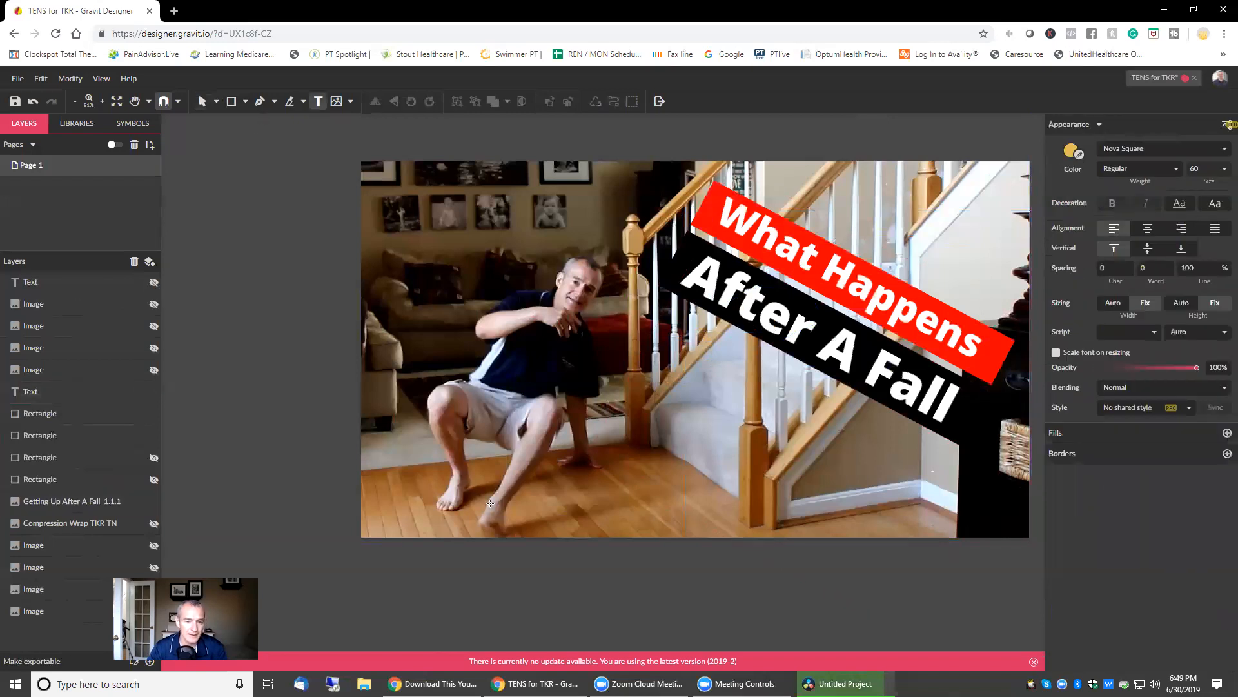
click(489, 461)
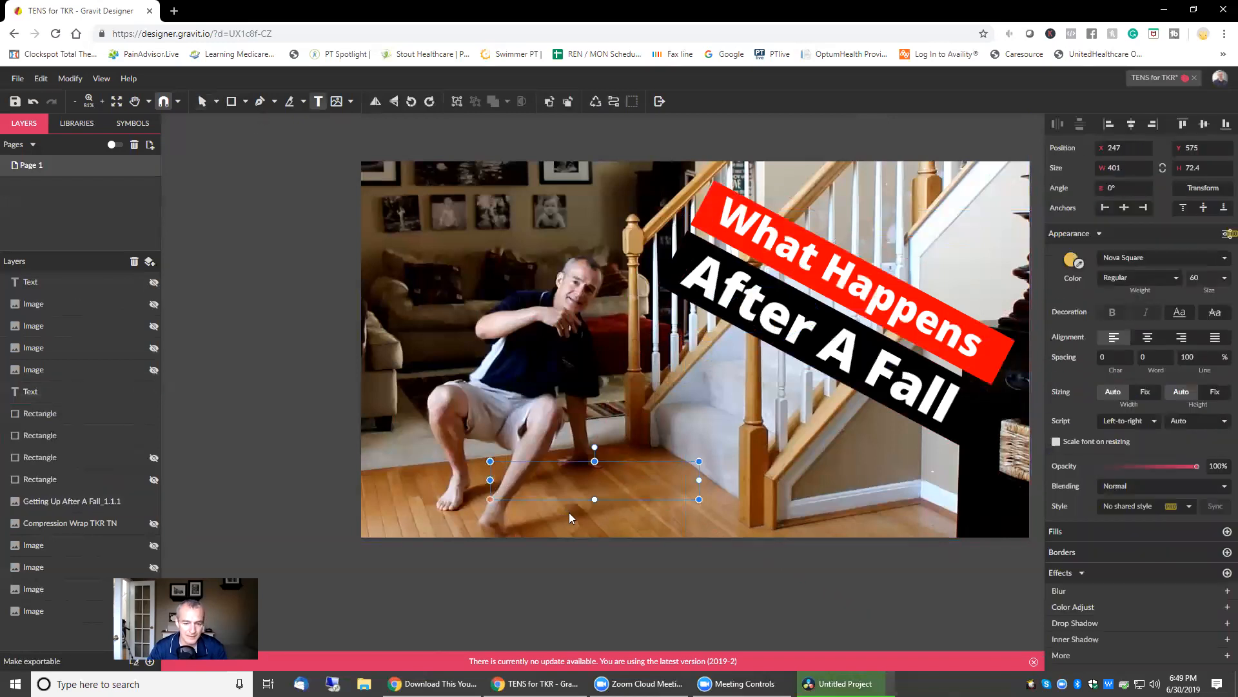
text(T)
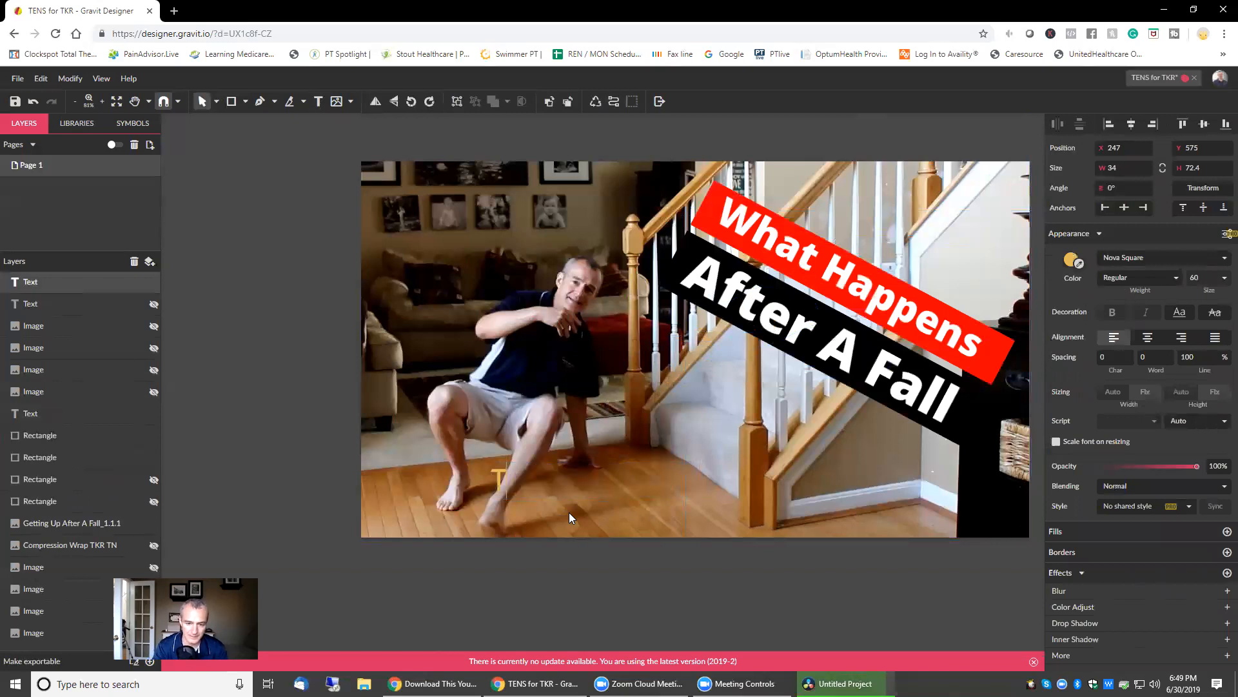
text(otal Knee Rep)
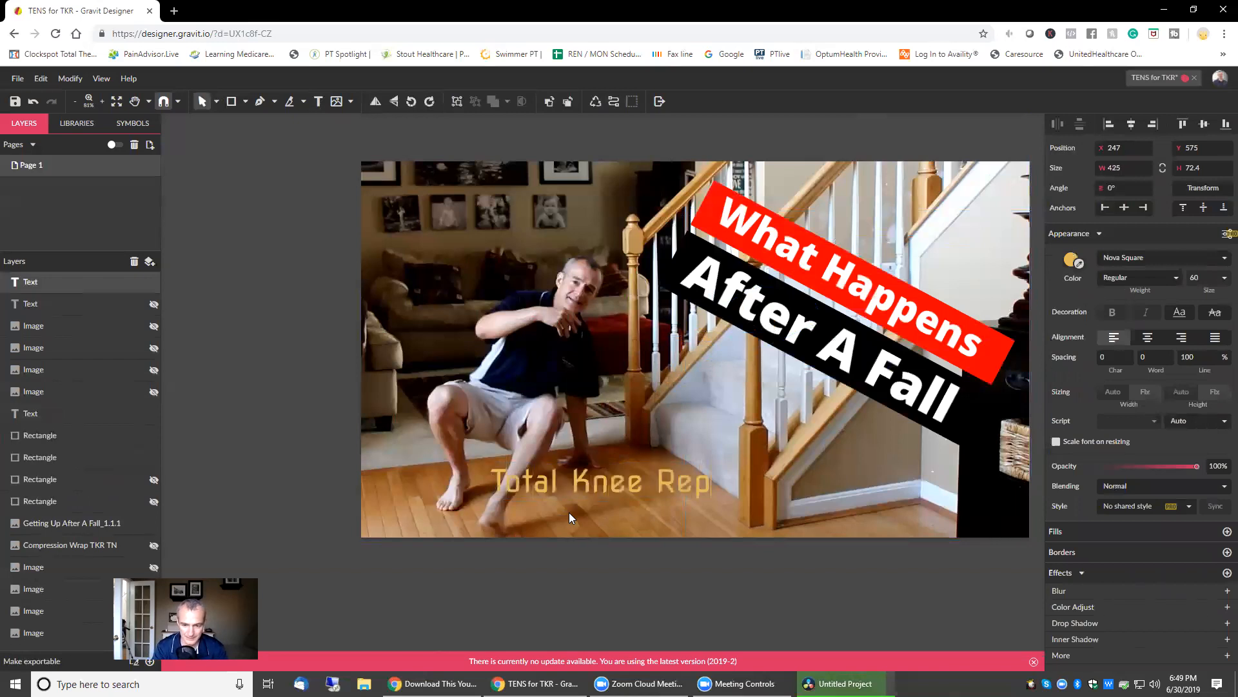
text(lacement)
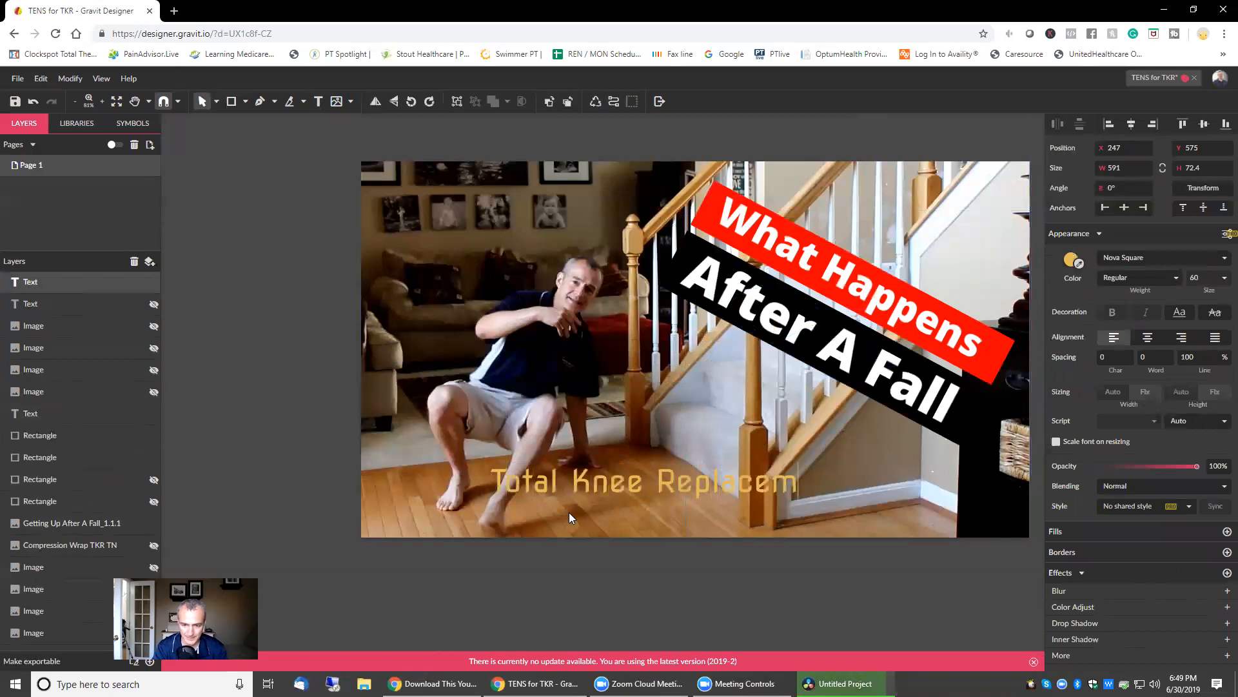
drag(631, 483, 662, 483)
key(Escape)
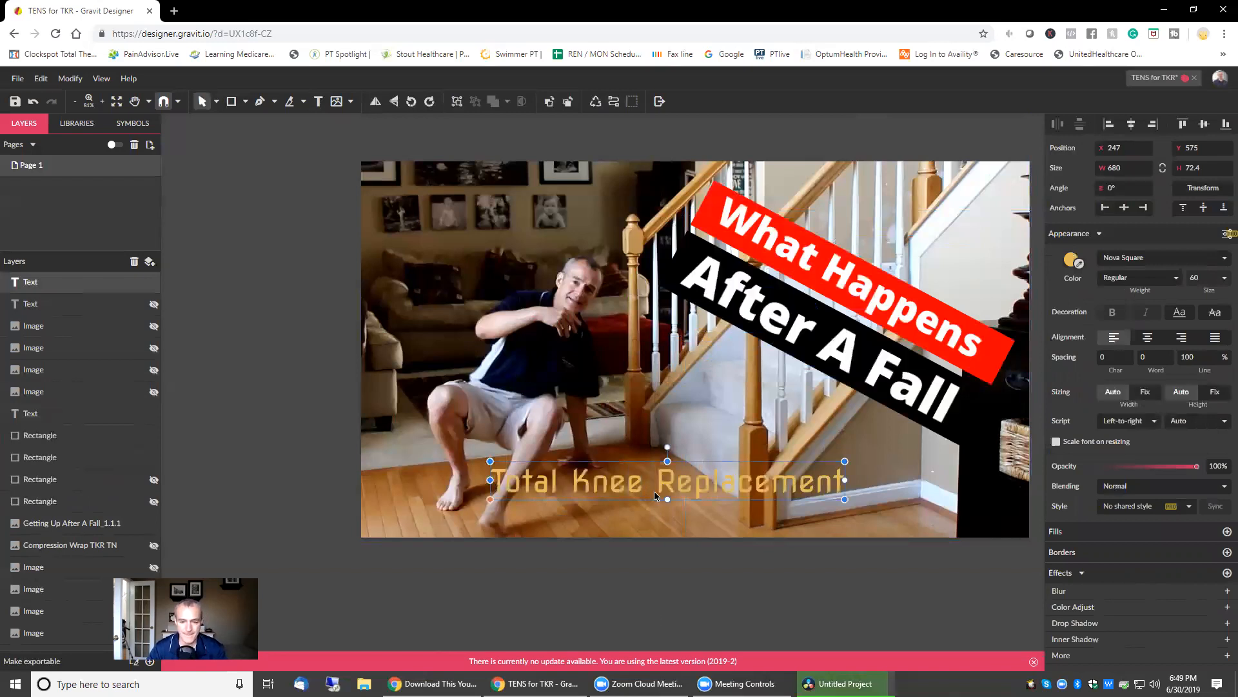
scroll(655, 490, down, 1)
drag(667, 433, 686, 433)
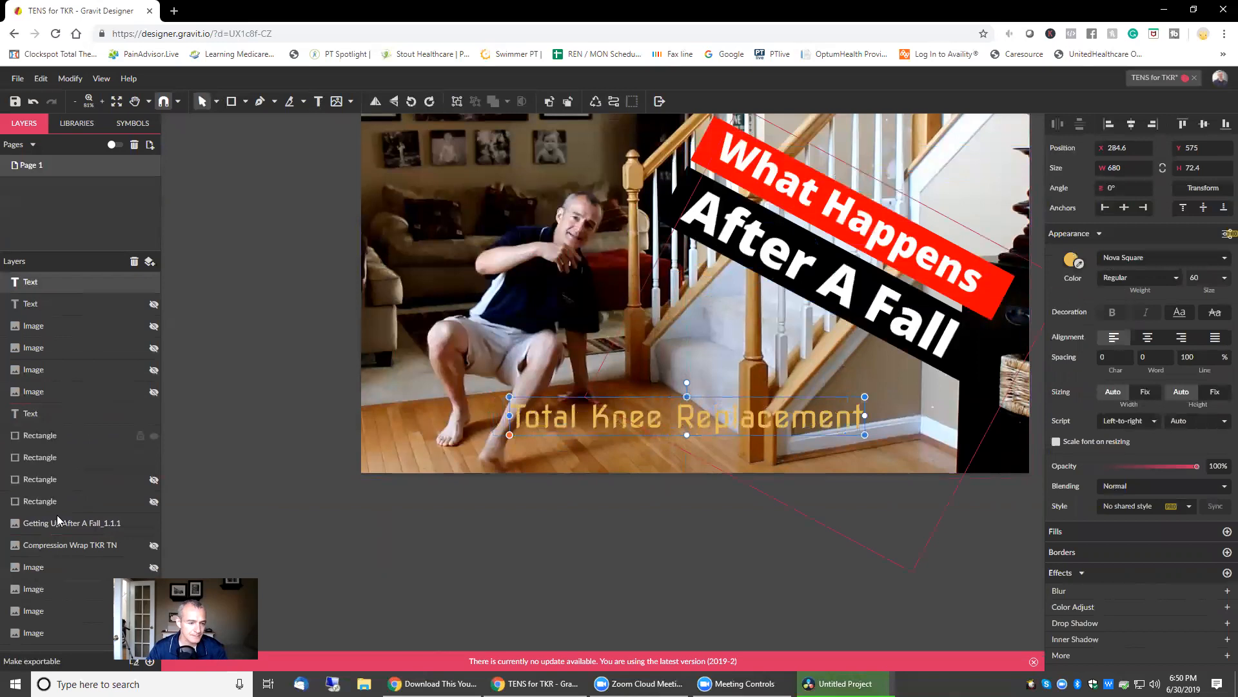
Step: Set the "Total Knee Replacement" text to Open Sans with Extra-Bold weight, matching the heading
click(69, 413)
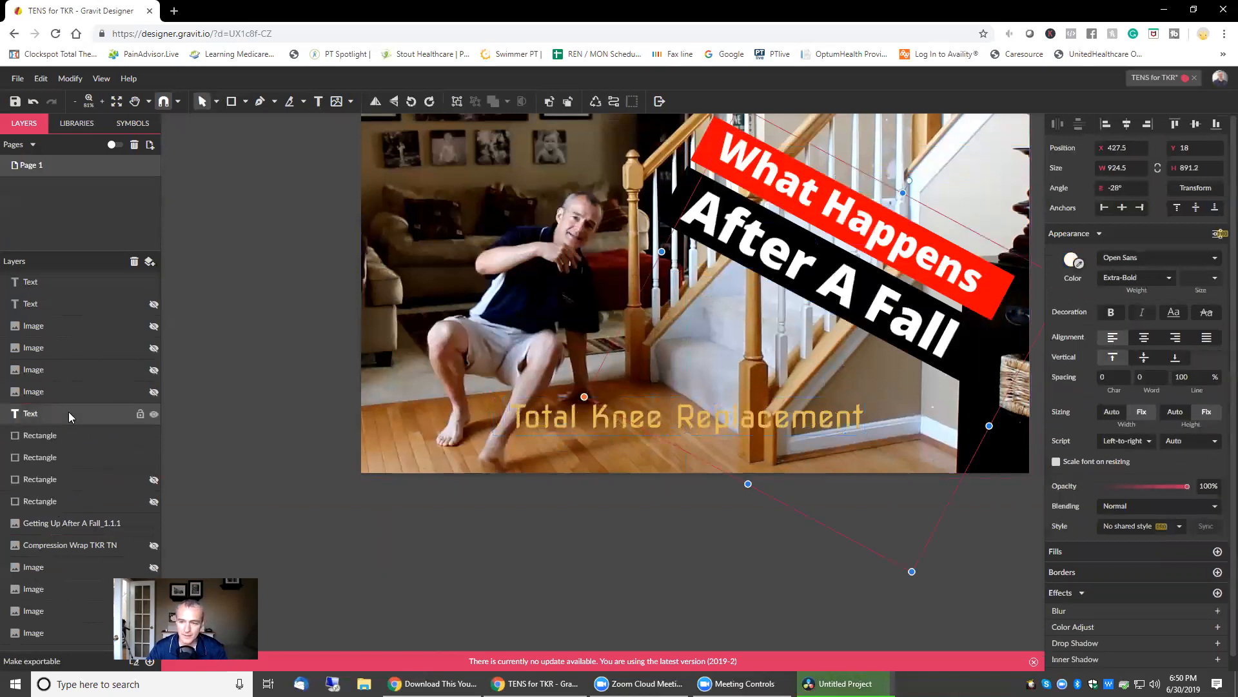
click(48, 285)
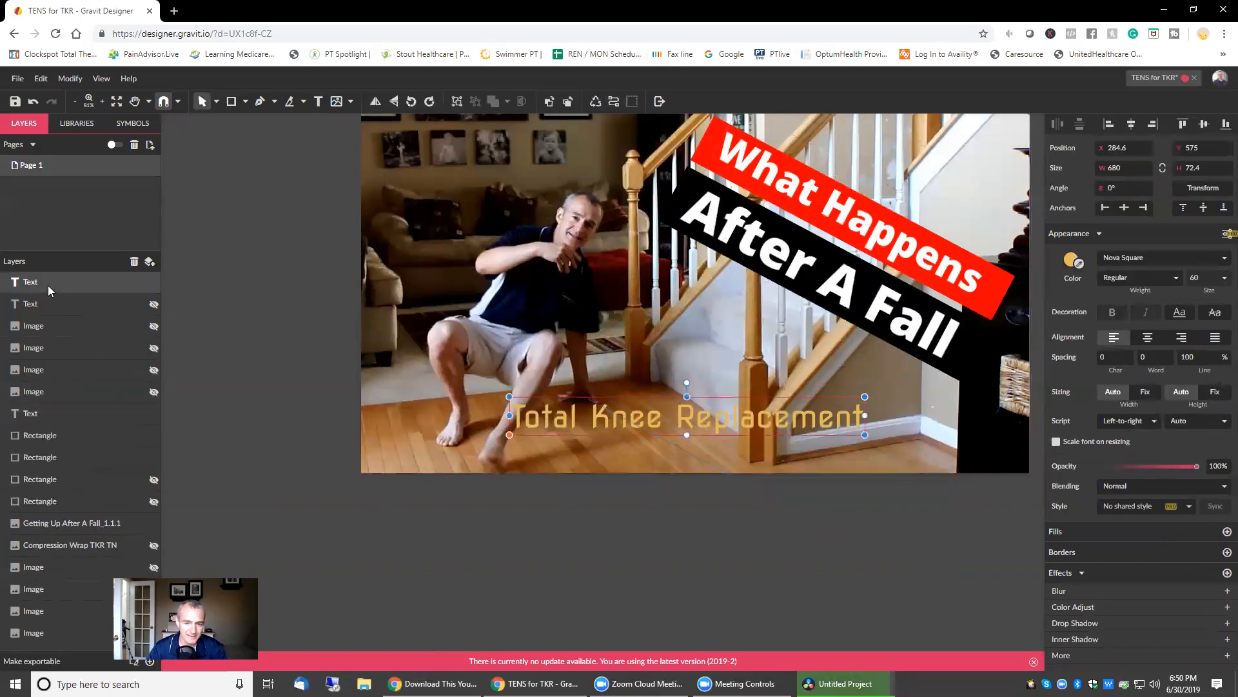
click(1166, 257)
click(1166, 258)
click(1166, 257)
text(open)
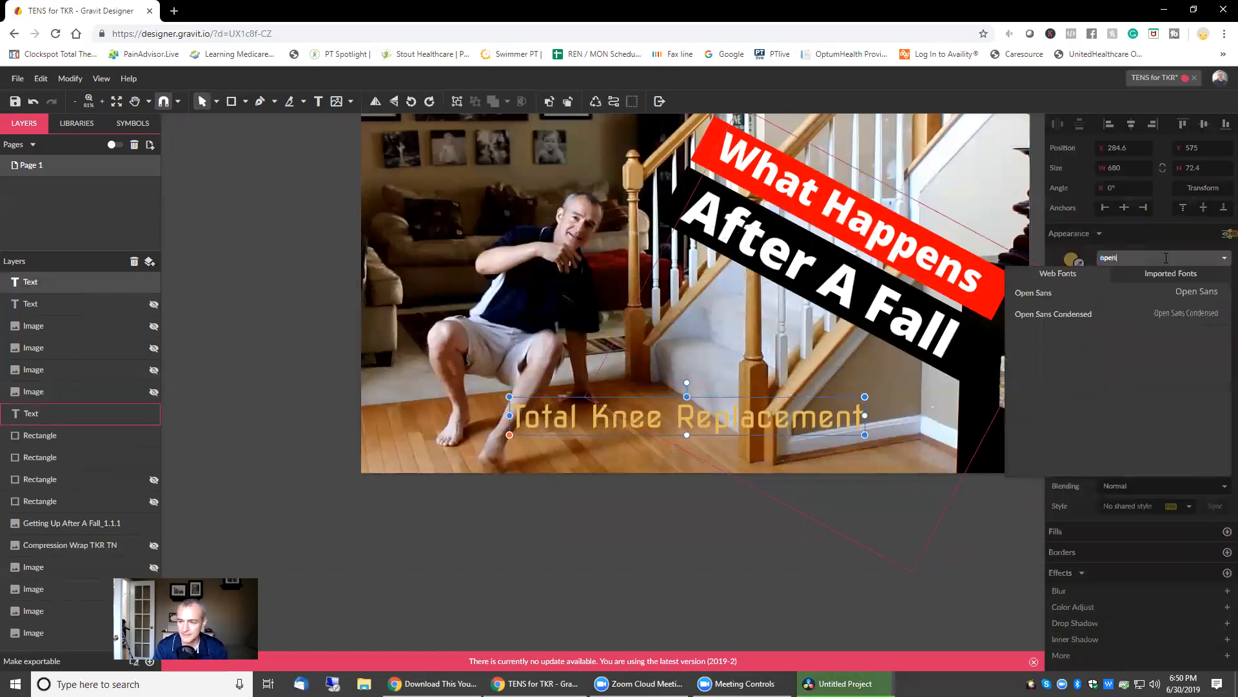
click(1171, 294)
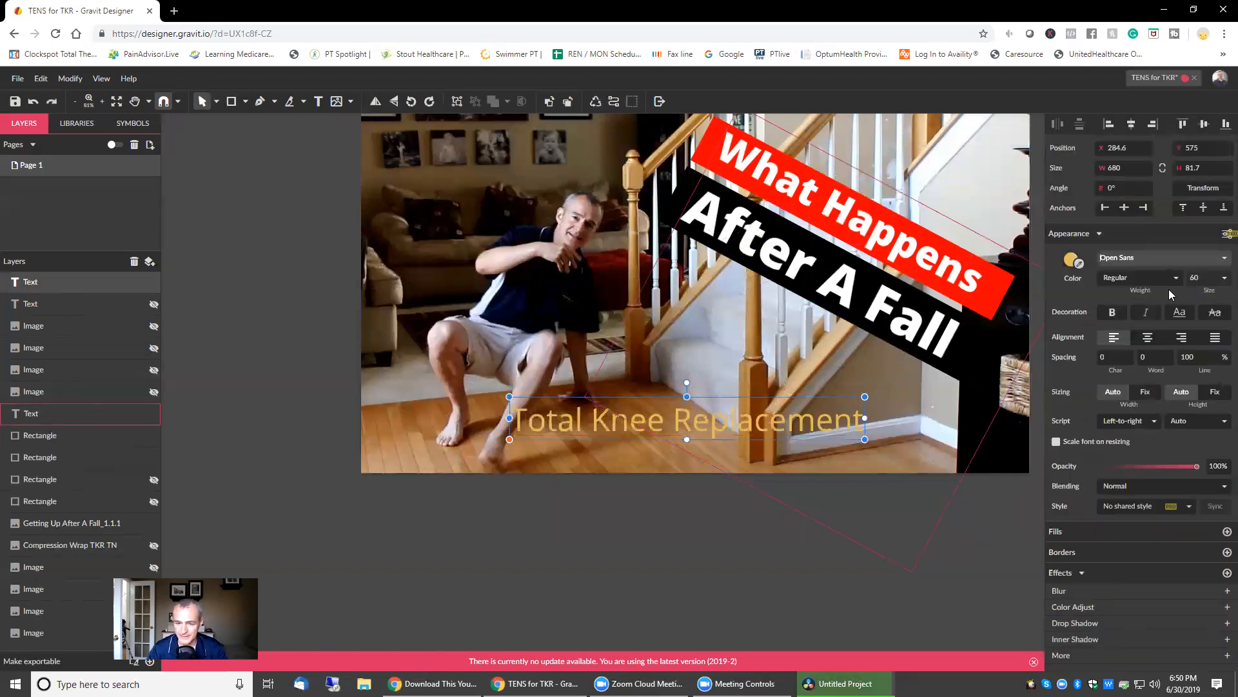
click(1132, 279)
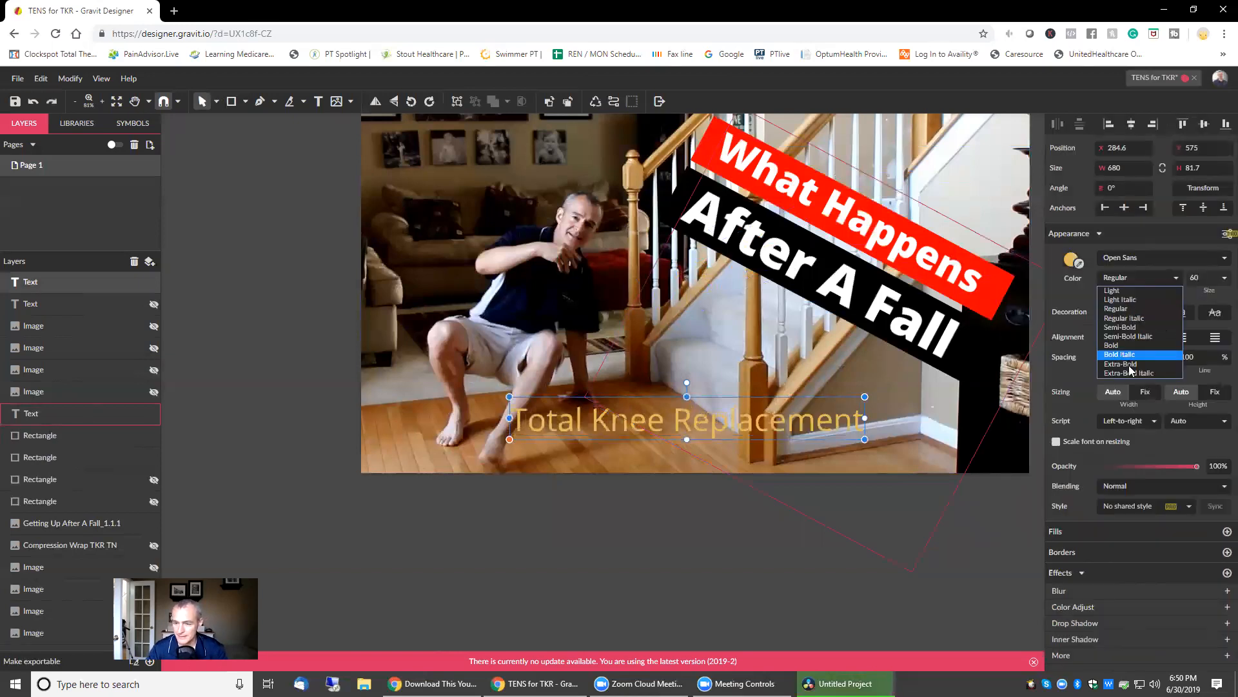
click(1130, 365)
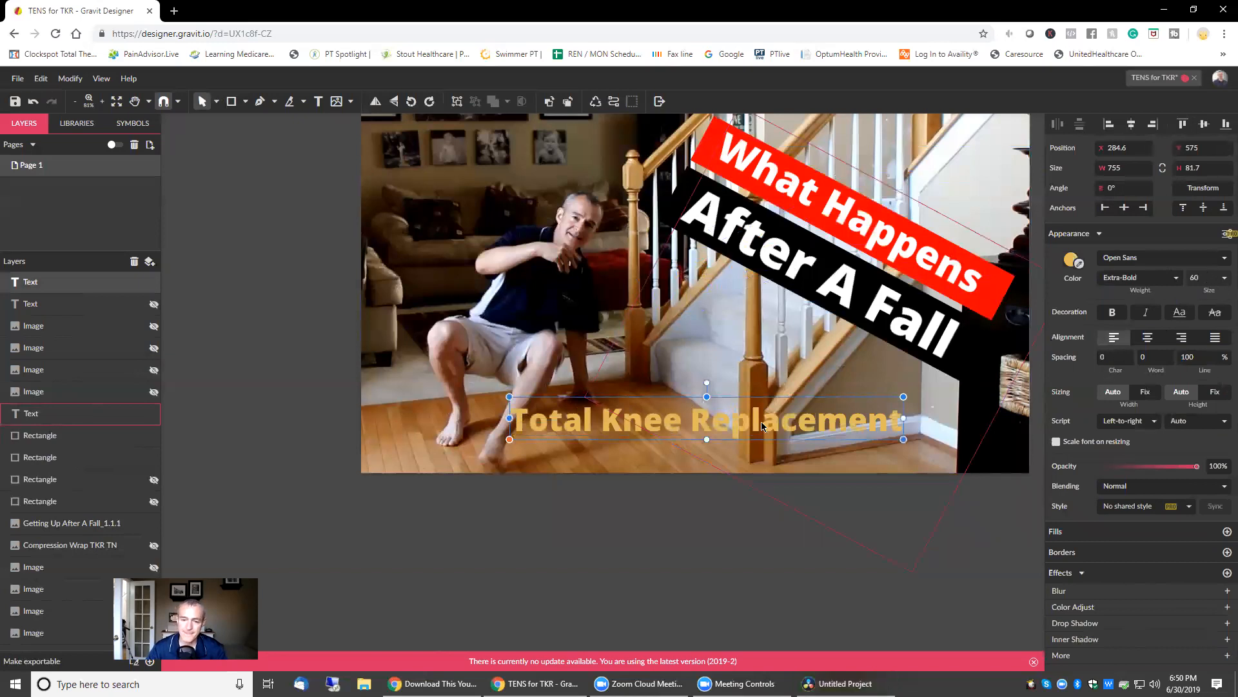
Step: Move the "Total Knee Replacement" text to about X 192, Y 580 and colour it white #FFFFFF
drag(753, 425, 714, 428)
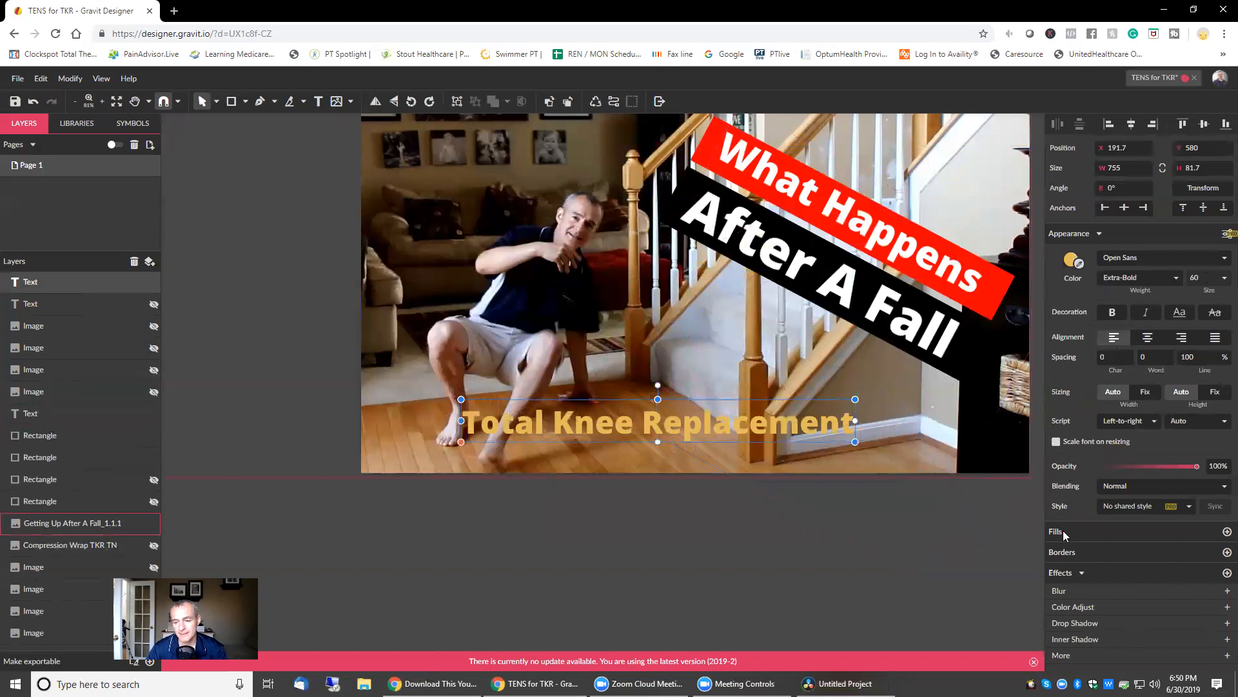
click(1071, 263)
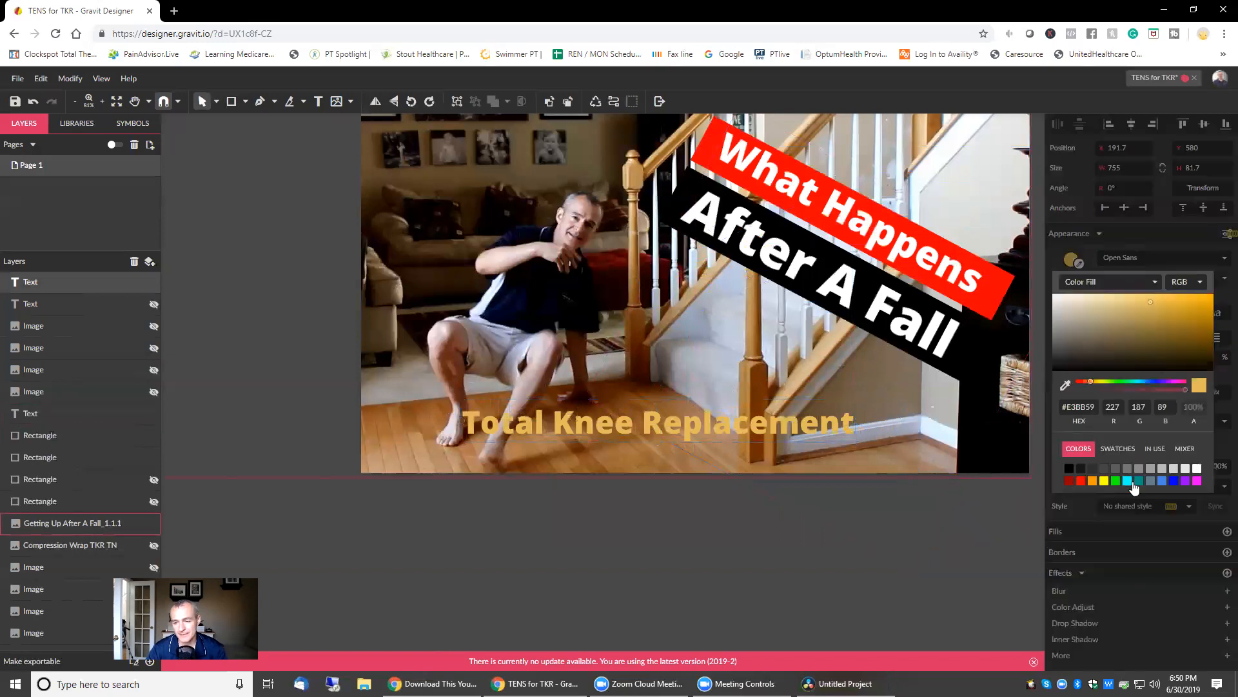
click(1197, 467)
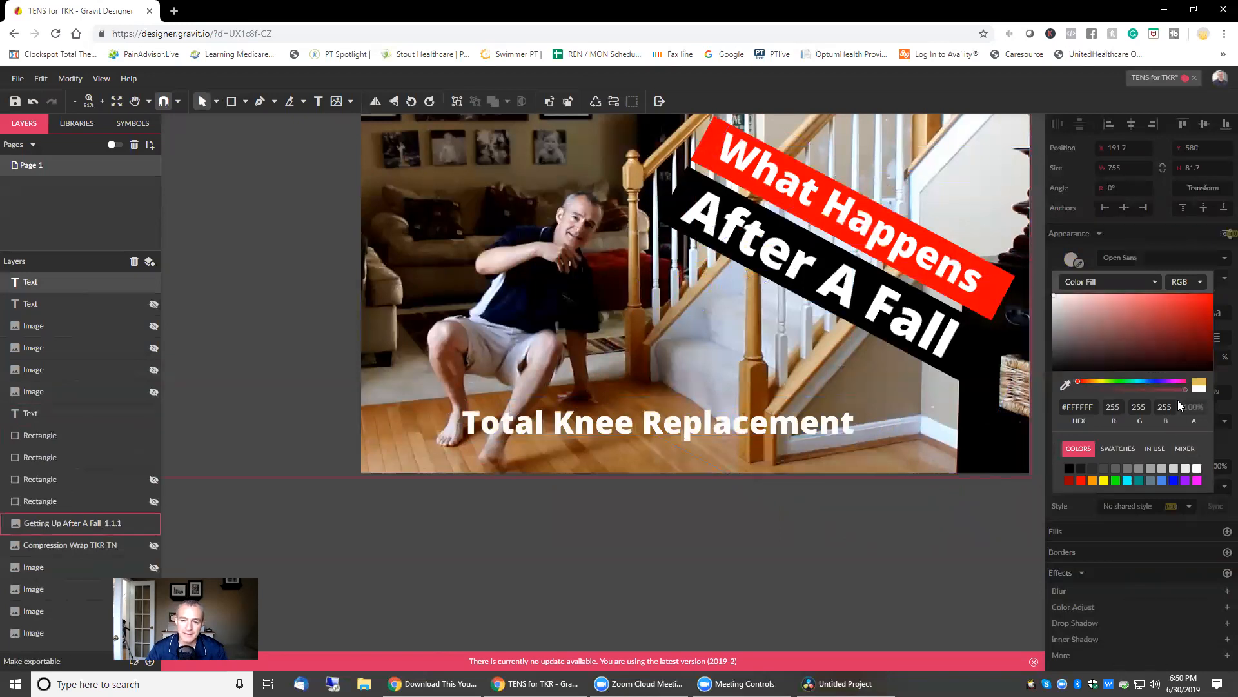
click(952, 556)
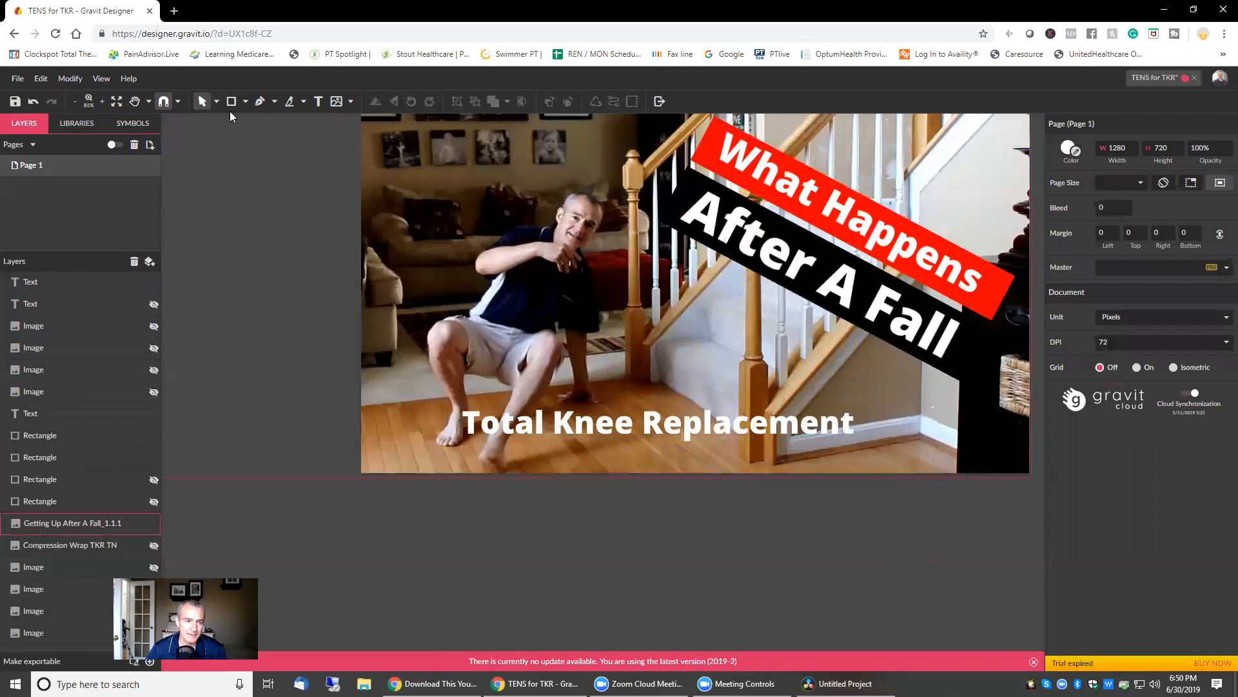
Step: Add a red bar about 793 by 82 px at X 172, Y 587 and place it behind the "Total Knee Replacement" text
key(r)
drag(451, 407, 865, 446)
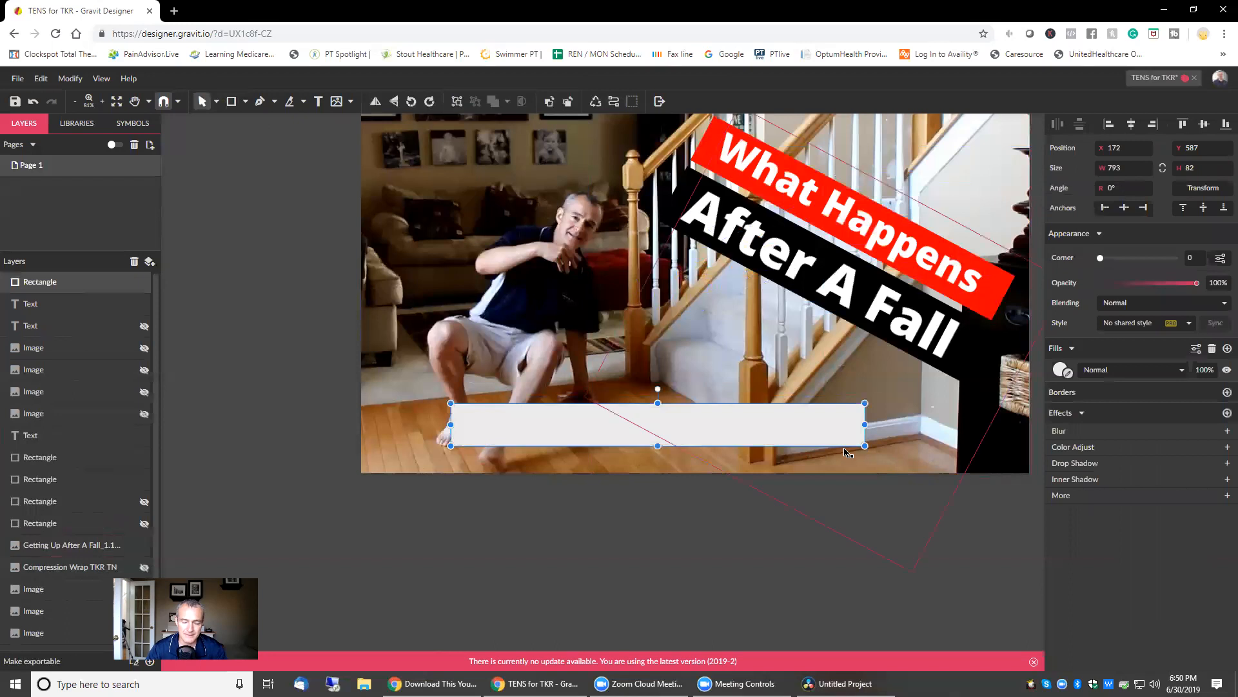
click(1059, 373)
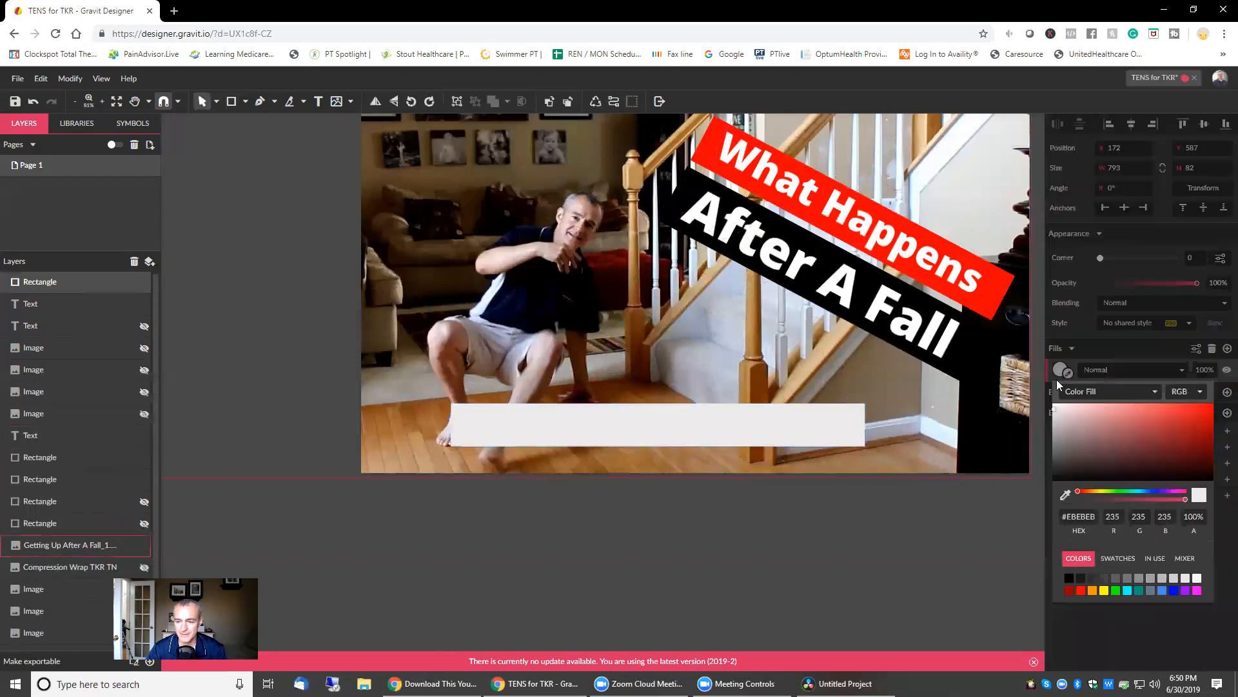
click(1081, 590)
drag(72, 288, 68, 448)
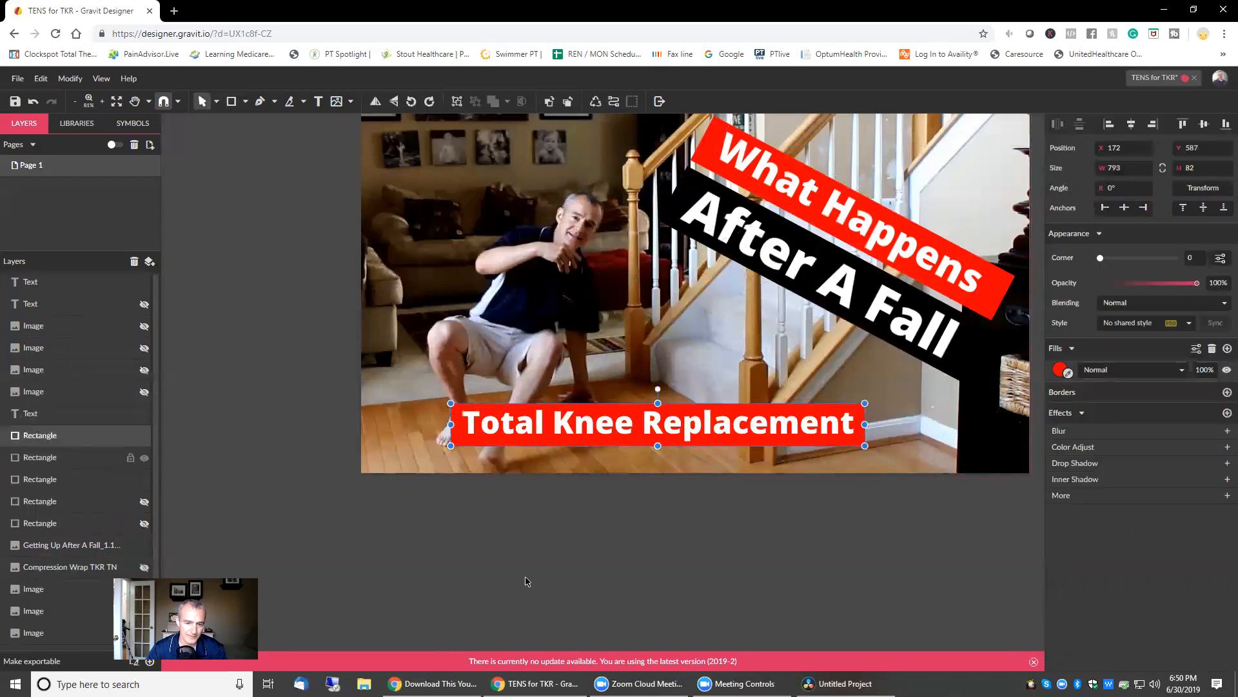
click(525, 581)
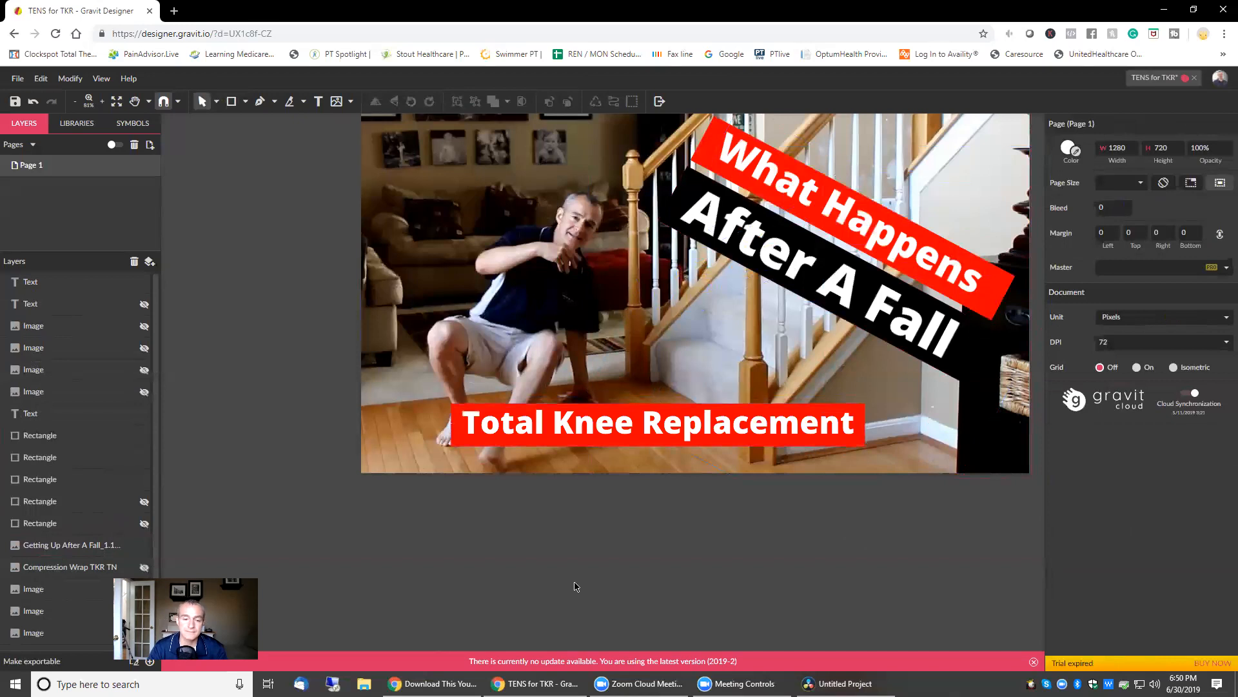
Step: Export the whole canvas as a PNG at 1x with the page color background, and view the exported image in Photos
click(660, 101)
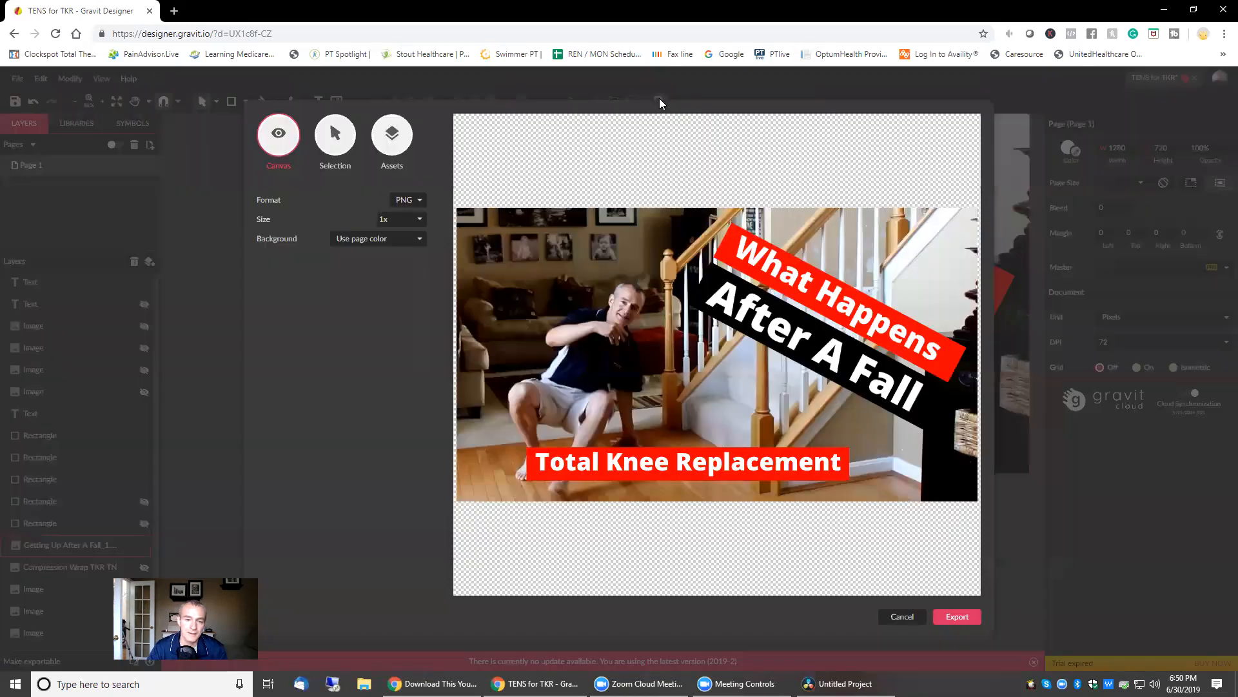
click(957, 613)
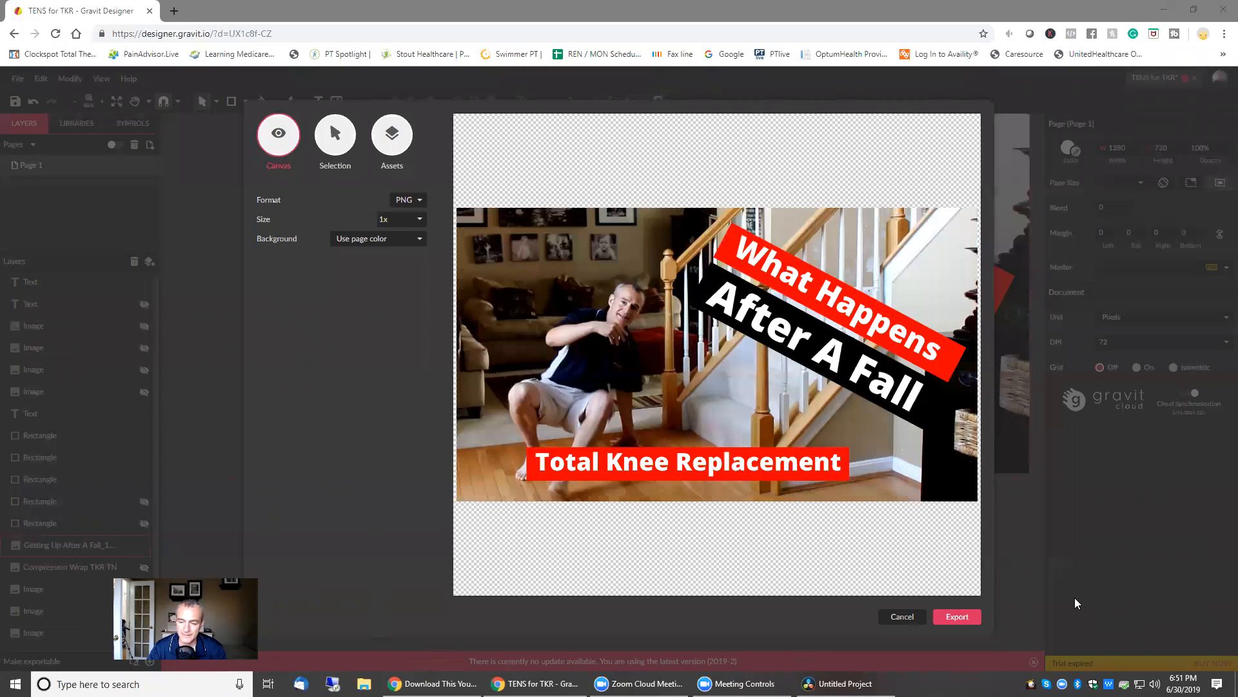
click(962, 616)
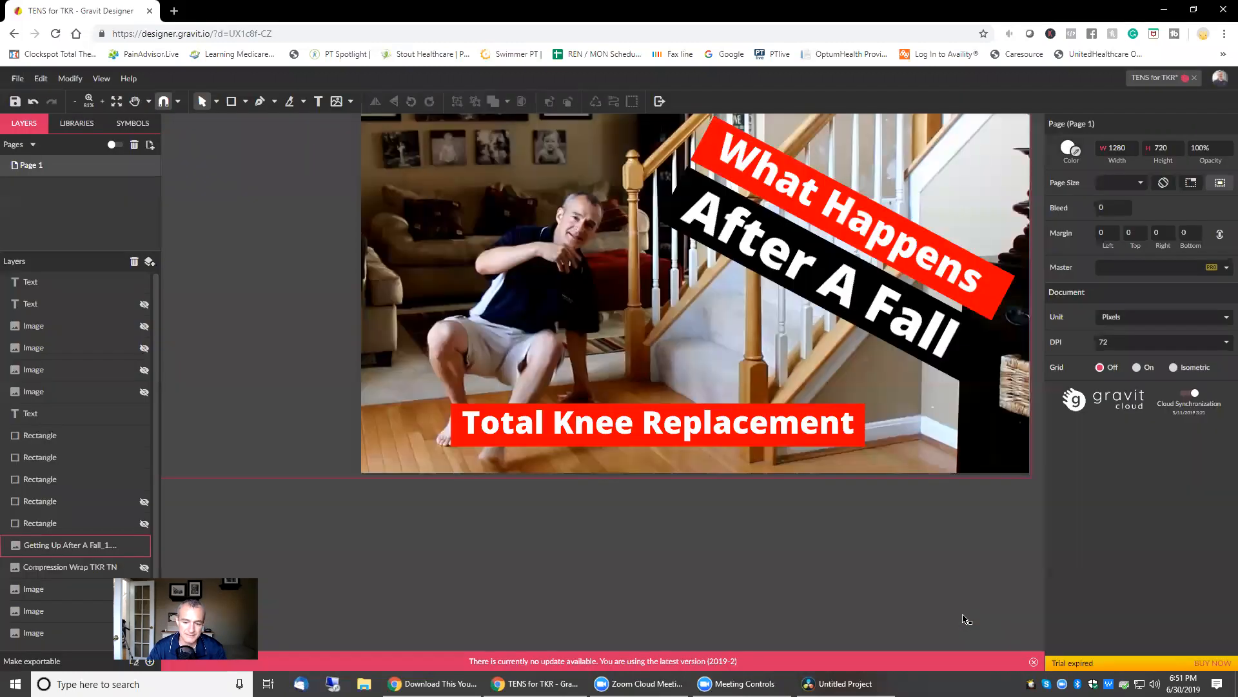
mouse_move(535, 684)
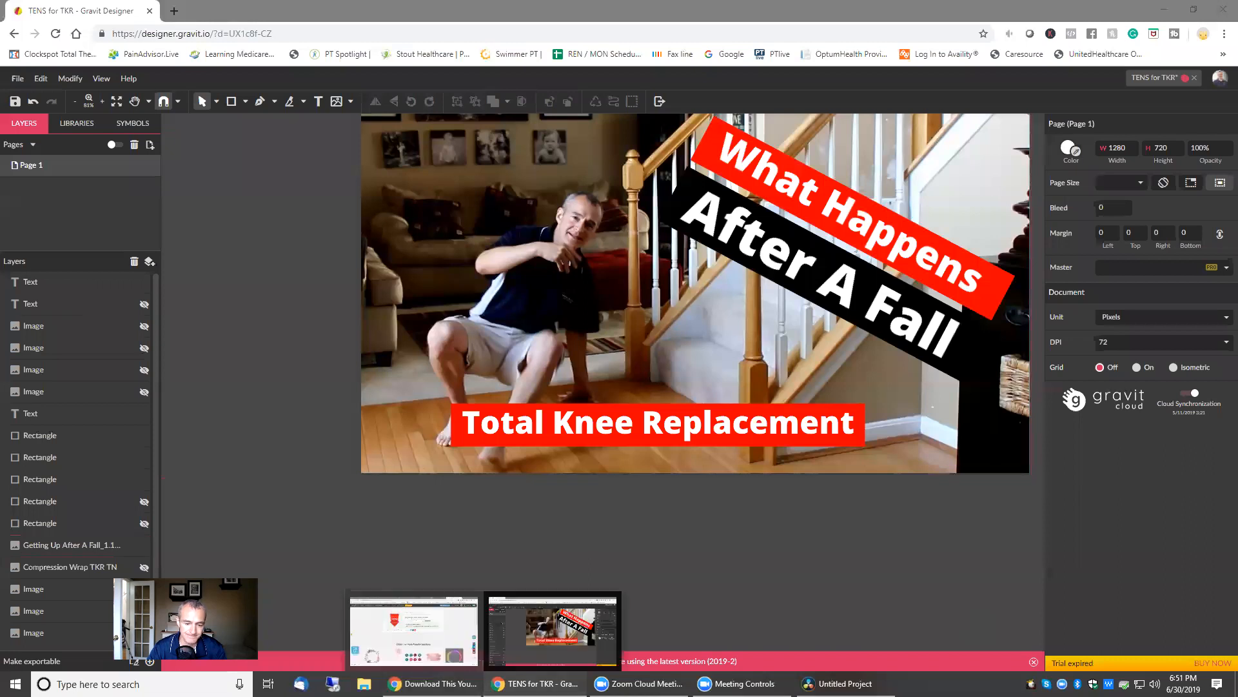
click(580, 685)
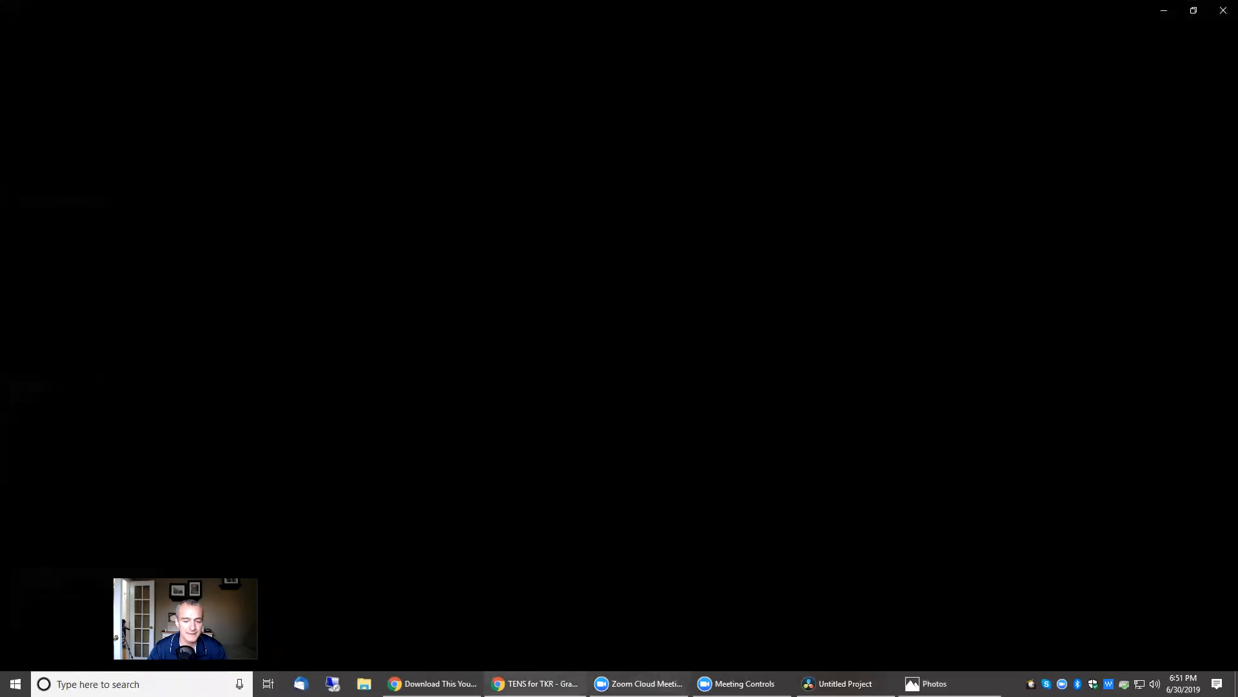
click(536, 684)
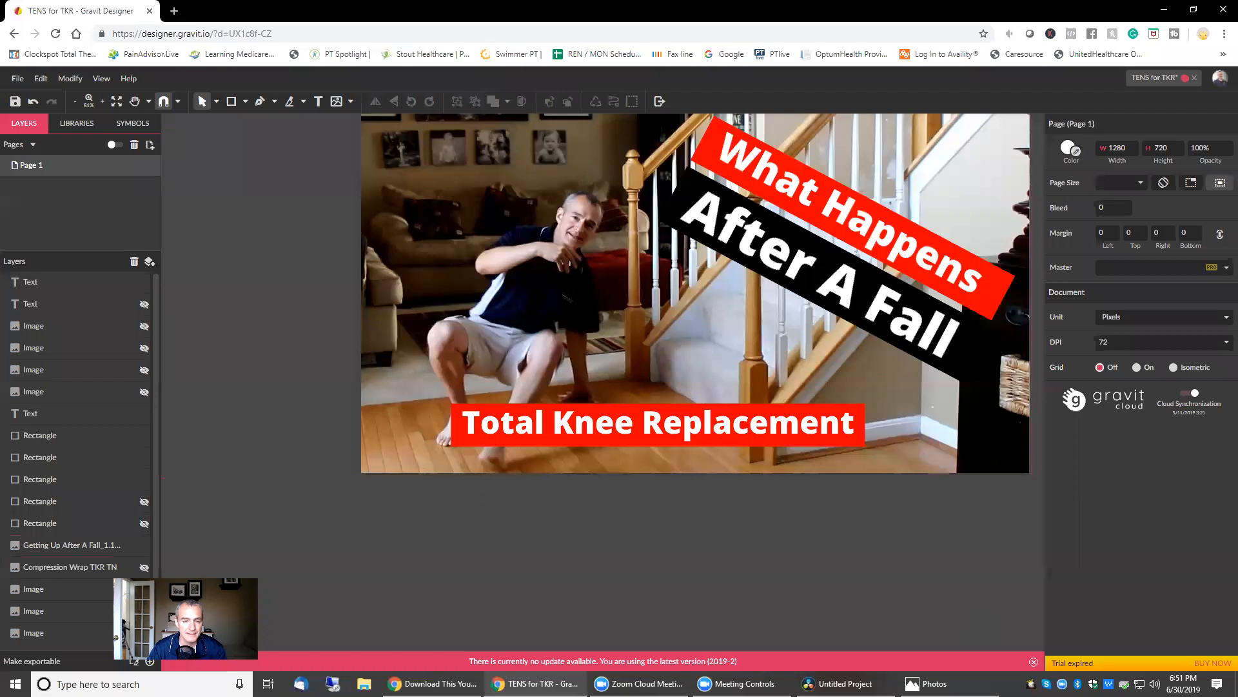
Step: Open a new browser tab, switch to the other Google account and go to YouTube
click(182, 9)
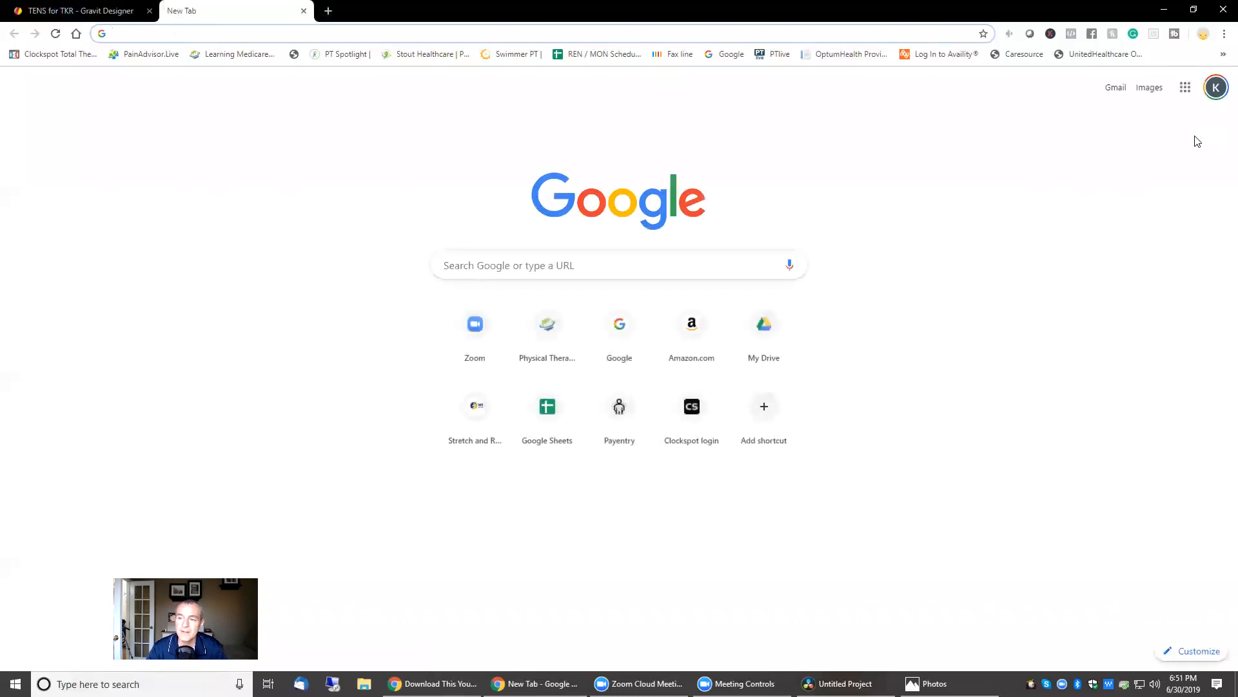
click(1217, 87)
click(1084, 220)
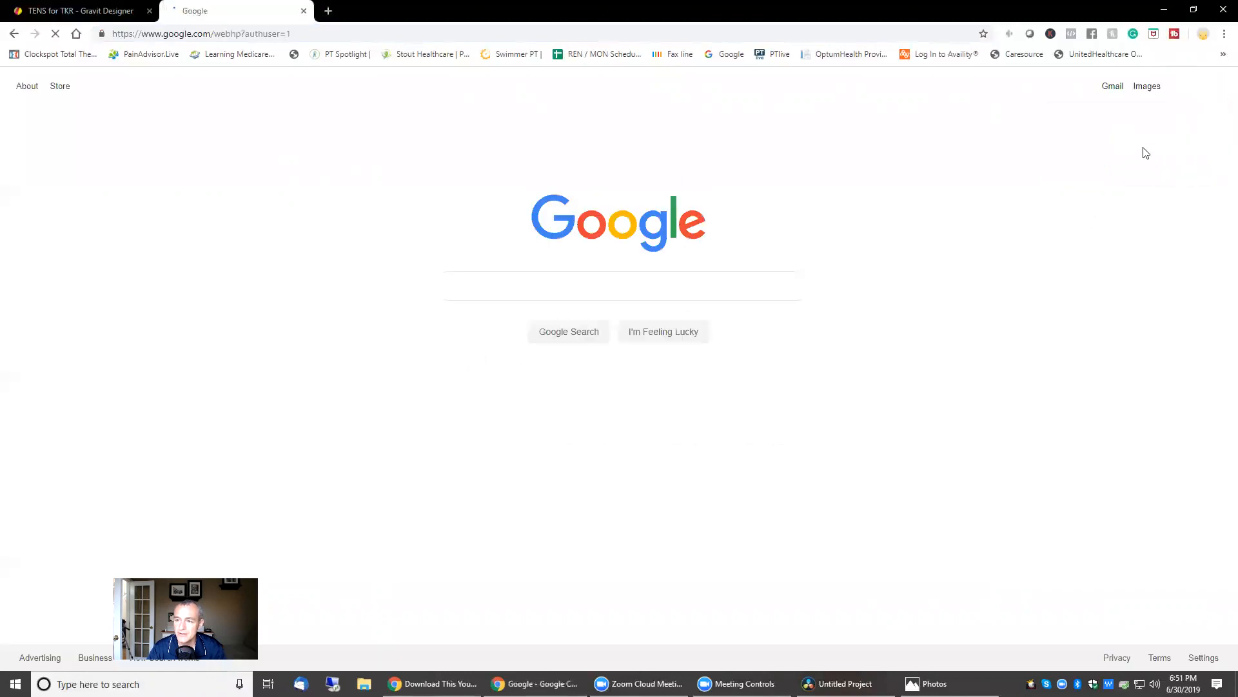
click(1181, 88)
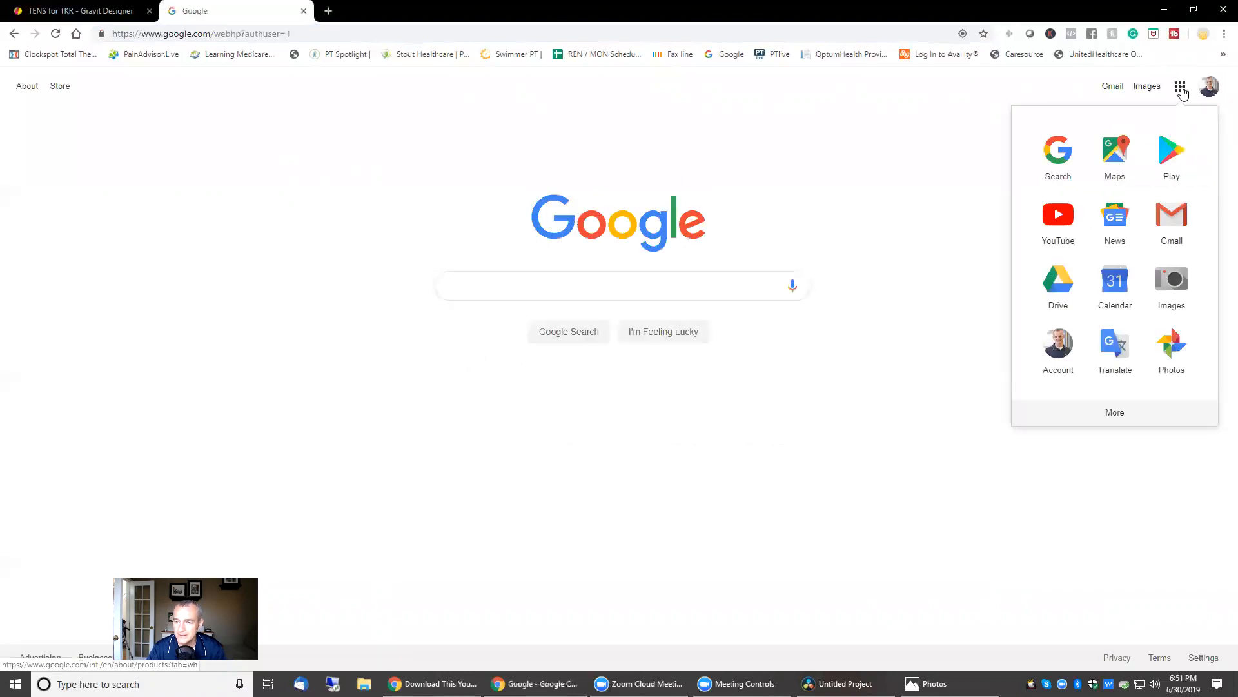
click(1063, 227)
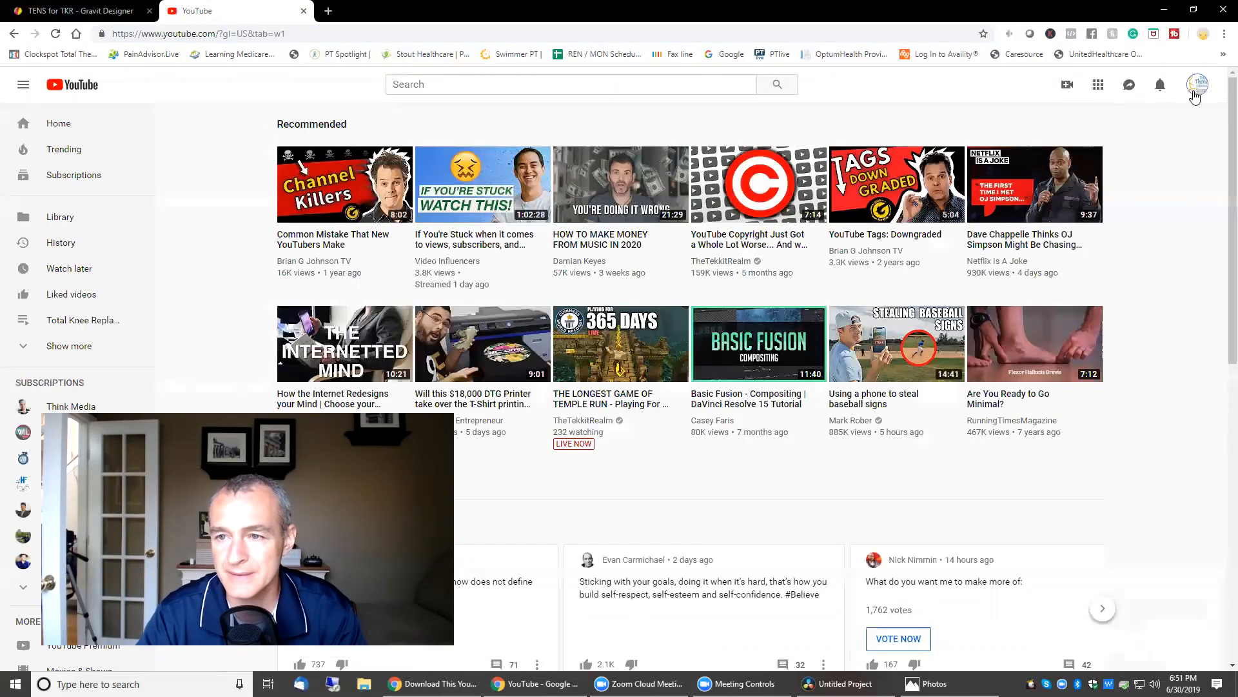
Step: Open the YouTube video upload page for the channel
click(1195, 88)
click(1067, 85)
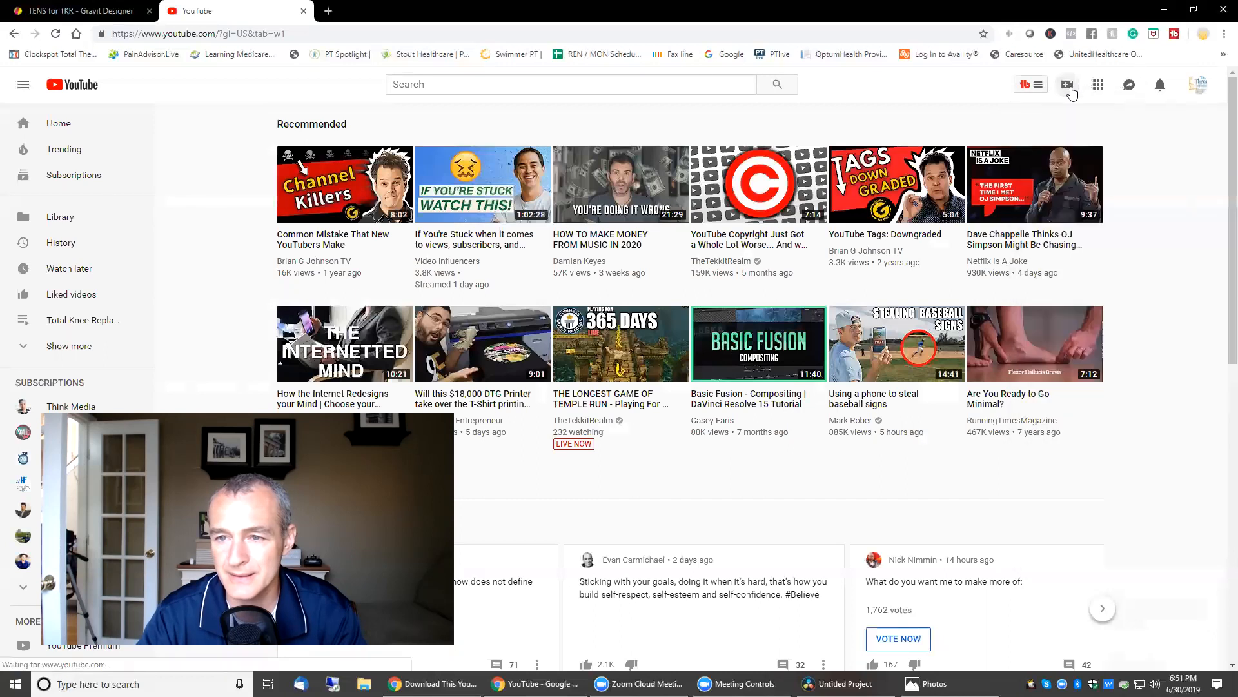
click(1096, 118)
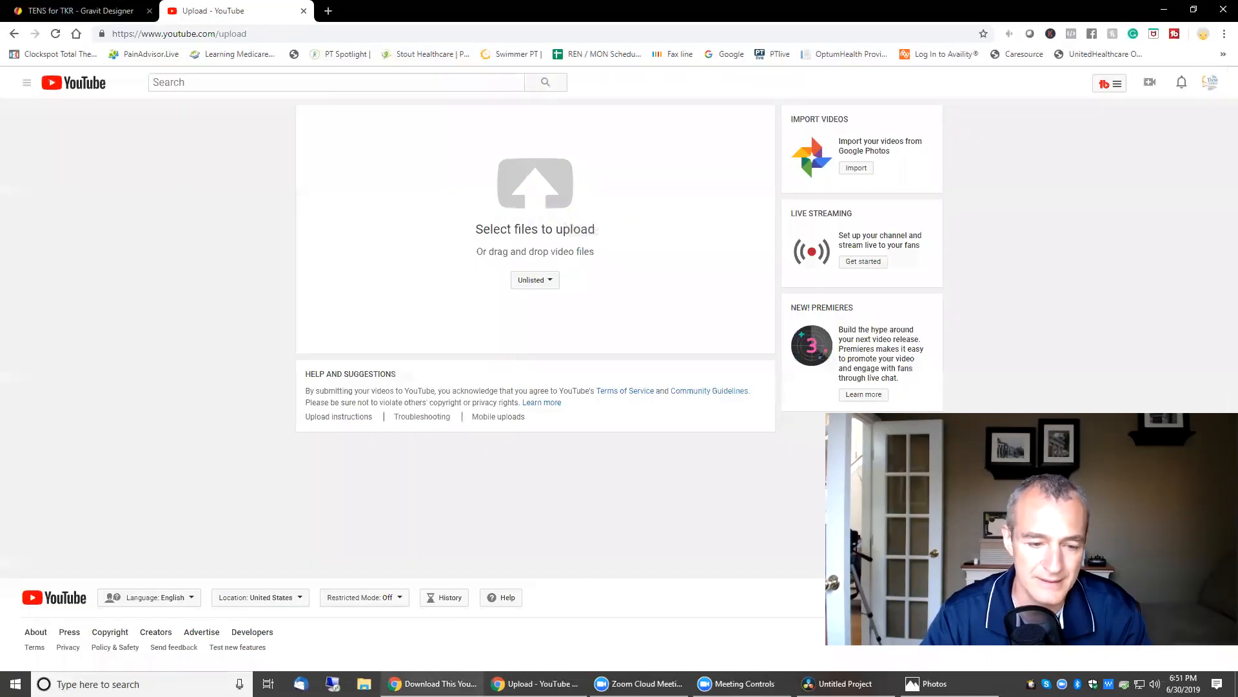
Step: Upload "Getting Up From The Floor After A Fall.mov" from the "2019-06-30 Getting Up From The Floor" folder to YouTube
click(364, 683)
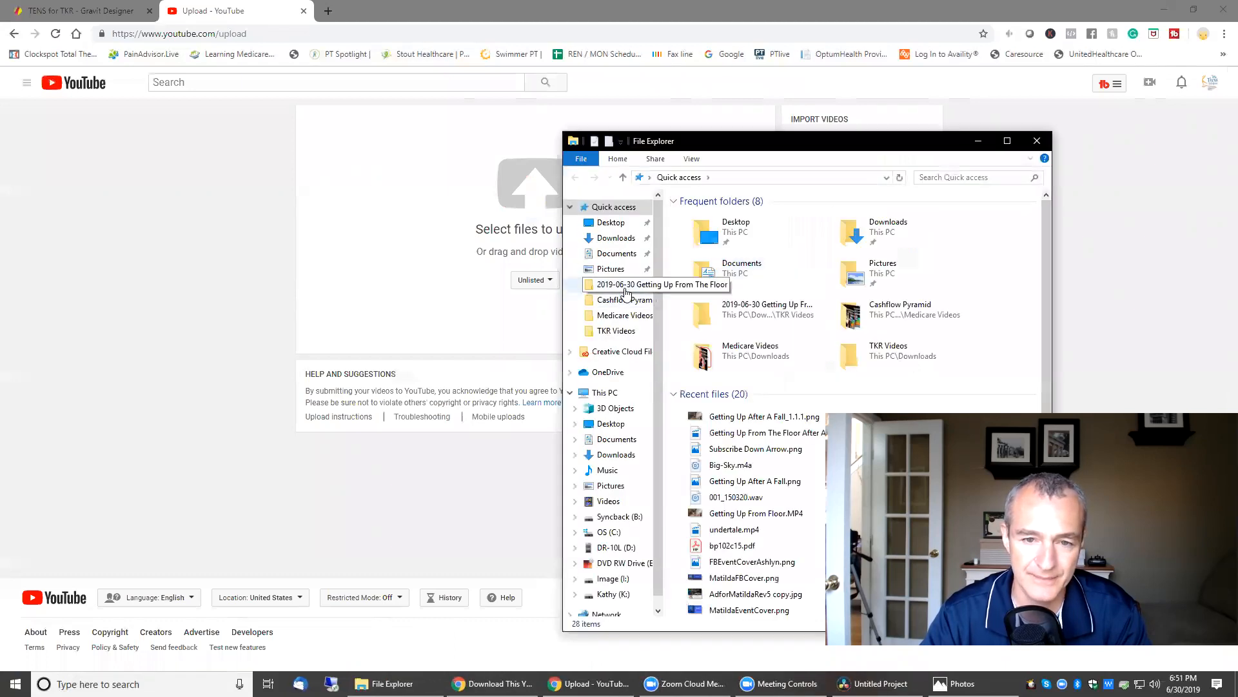
click(625, 291)
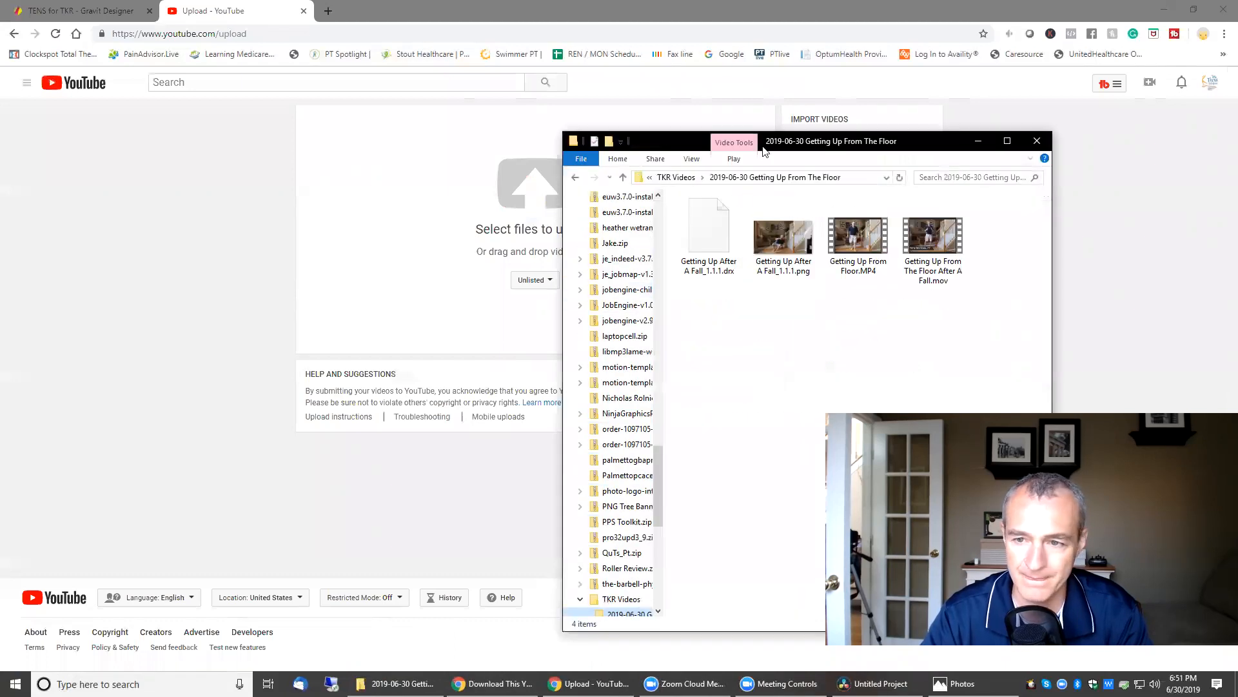
drag(765, 151, 998, 83)
click(1166, 171)
drag(1167, 171, 578, 226)
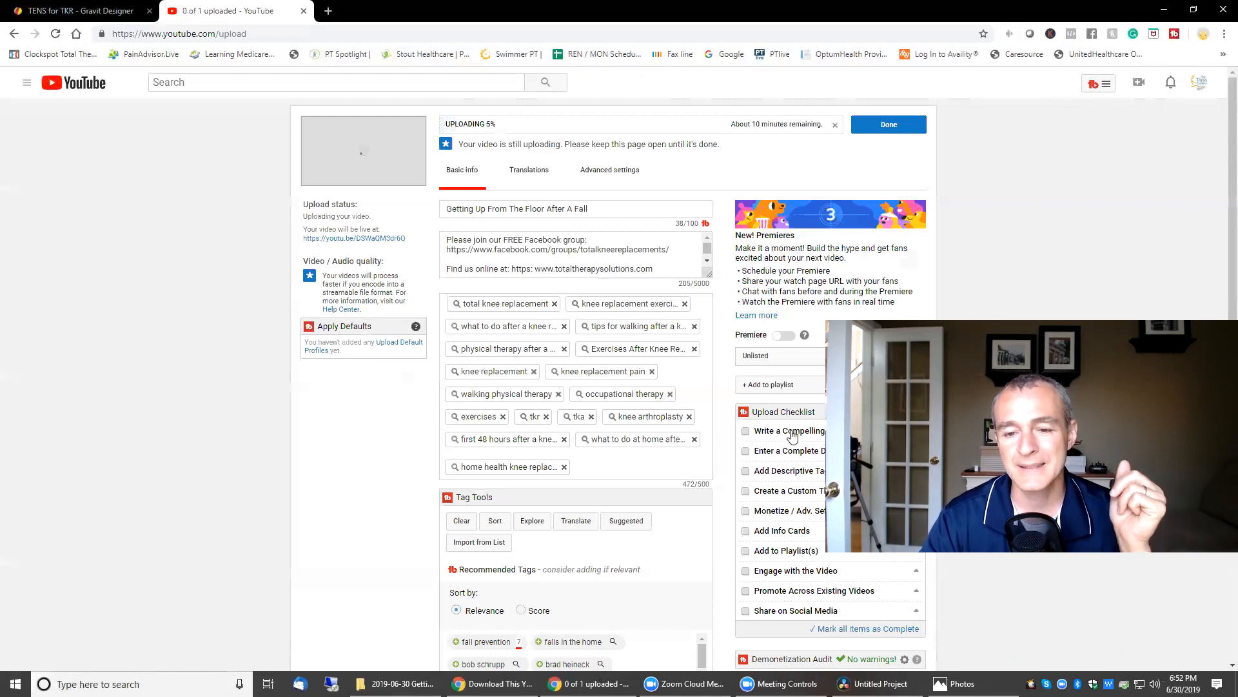
Step: Mark the compelling-title checklist item complete and extend the video title with "Following A Total Knee Replacement"
click(746, 431)
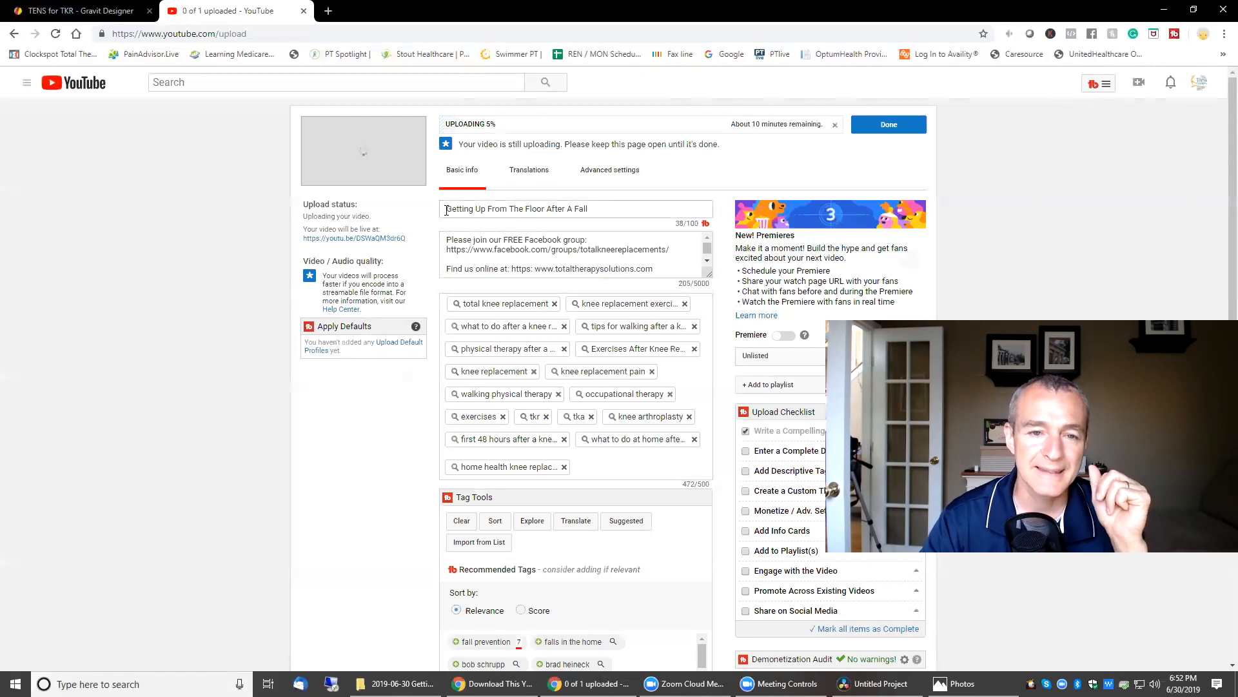
click(617, 207)
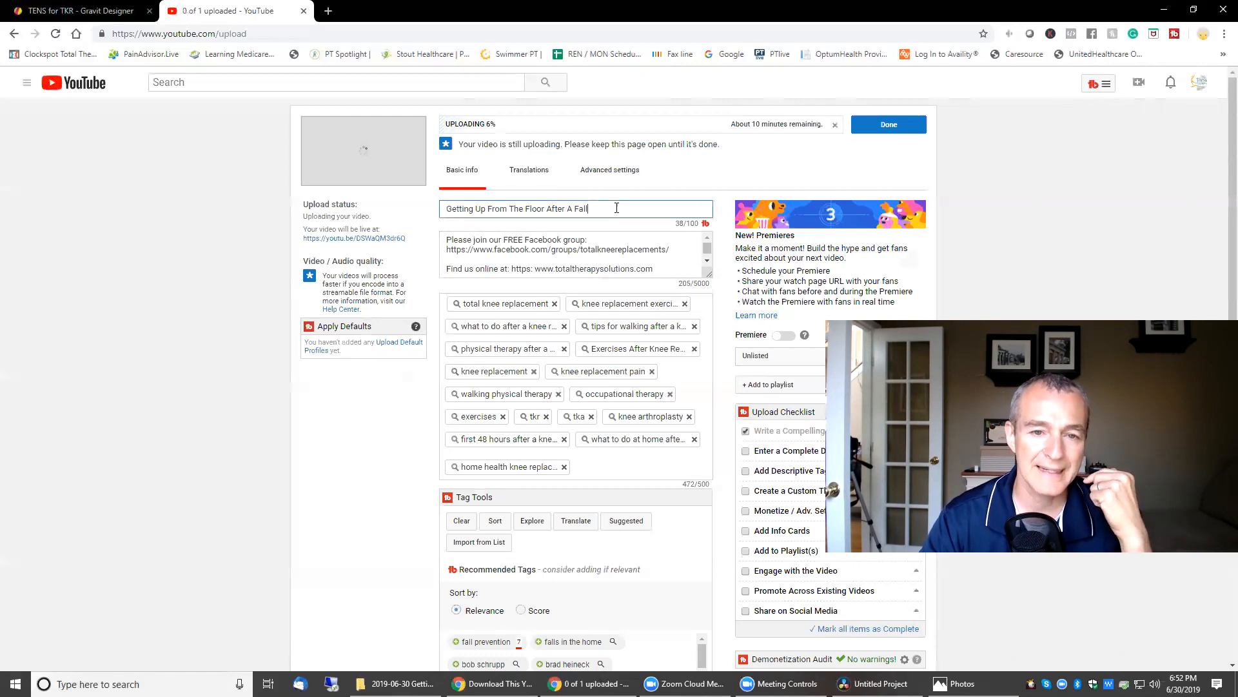
text(Following A Tota)
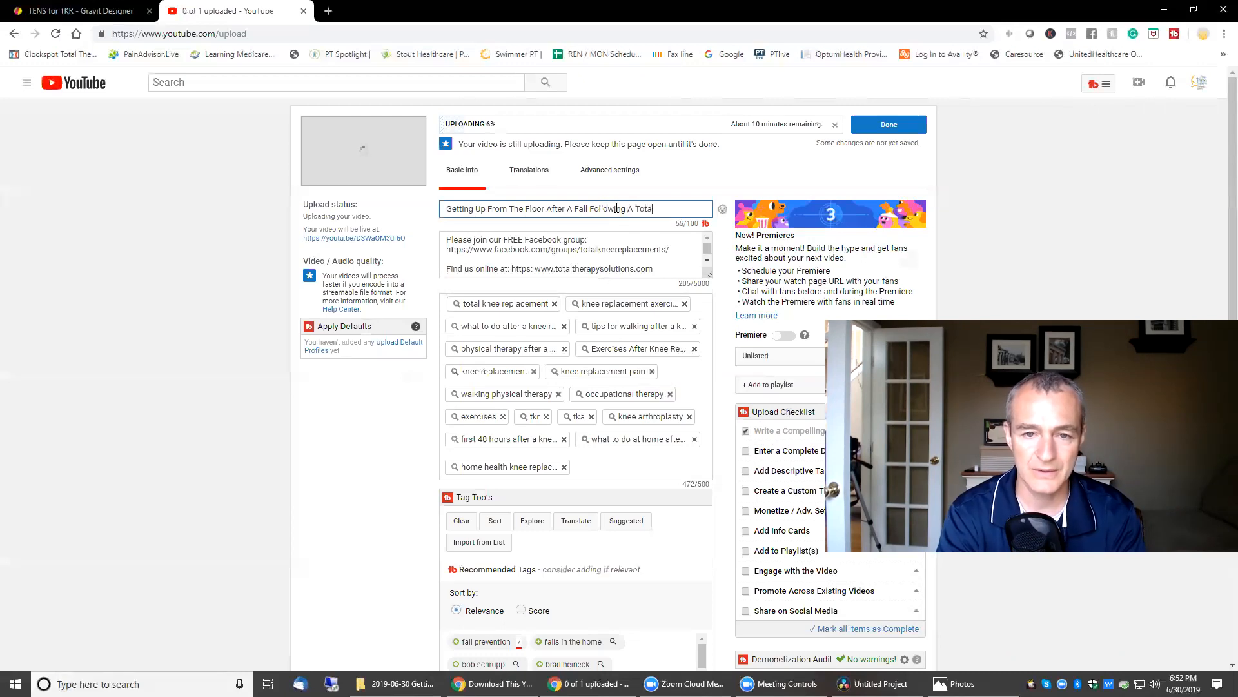
text(cement)
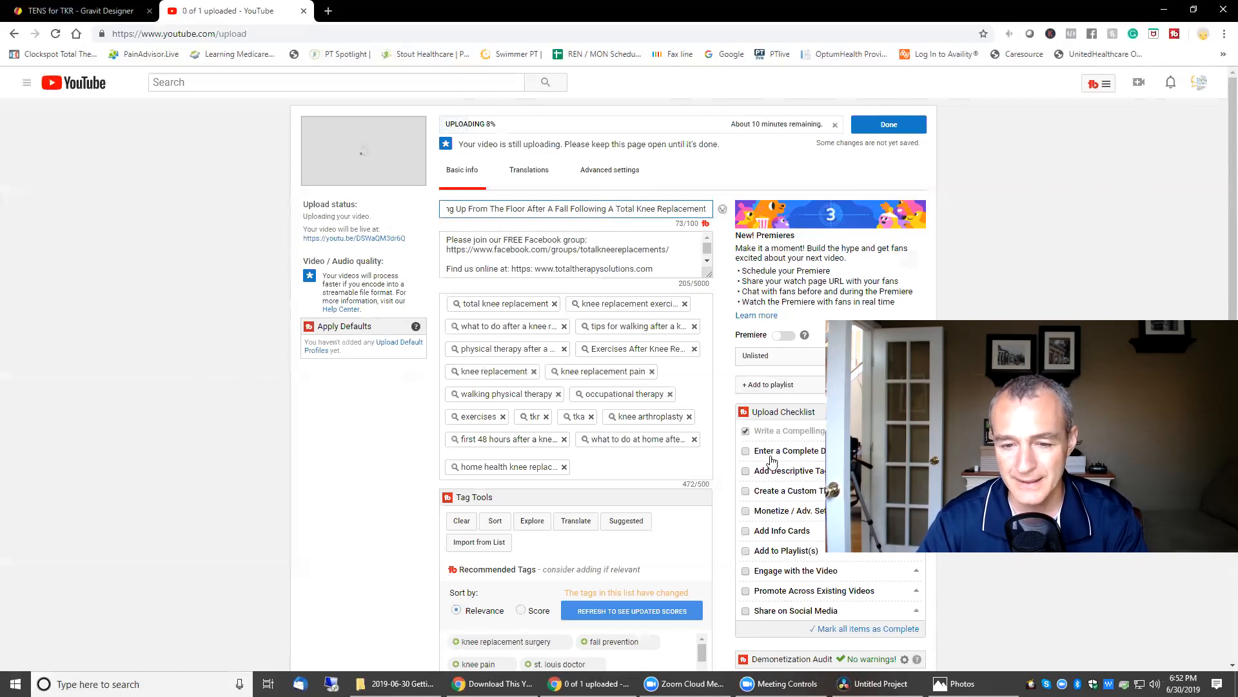
Step: Enlarge the description box and insert an opening paragraph beginning "Falling after your have had a total knee replacement can be scare and dangerous"
click(450, 241)
drag(709, 276, 710, 424)
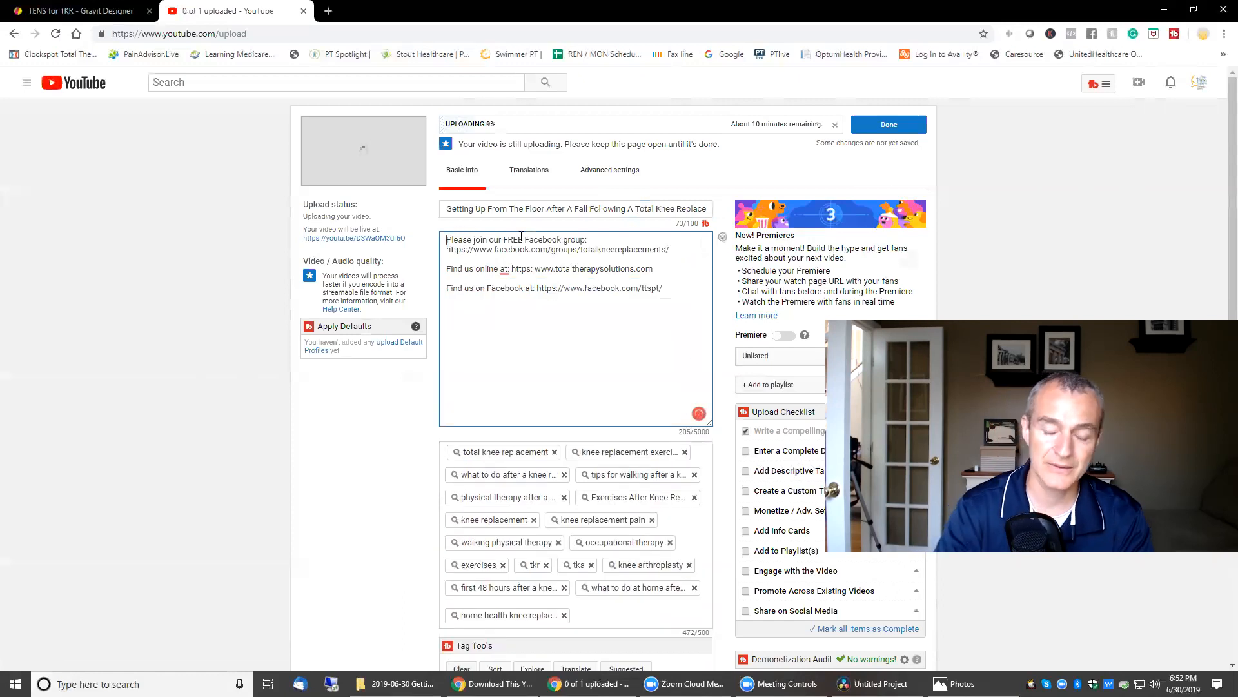
key(Return)
key(Return)
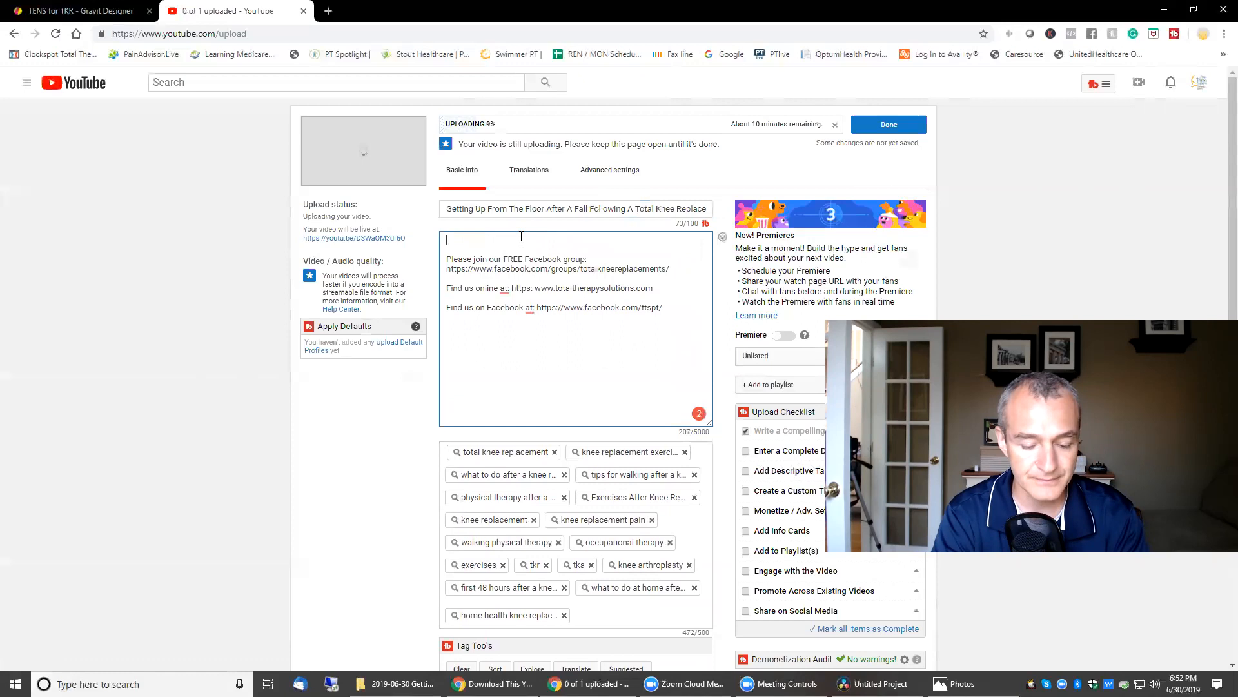
text(Falling after)
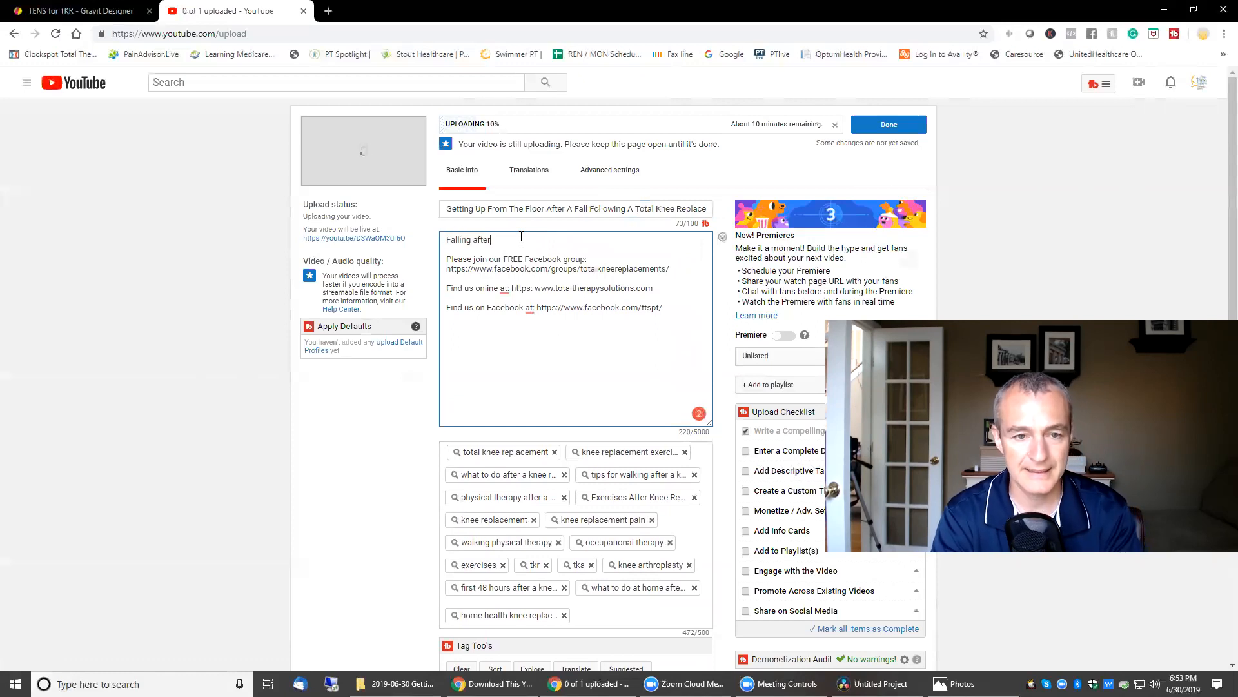
text( your have)
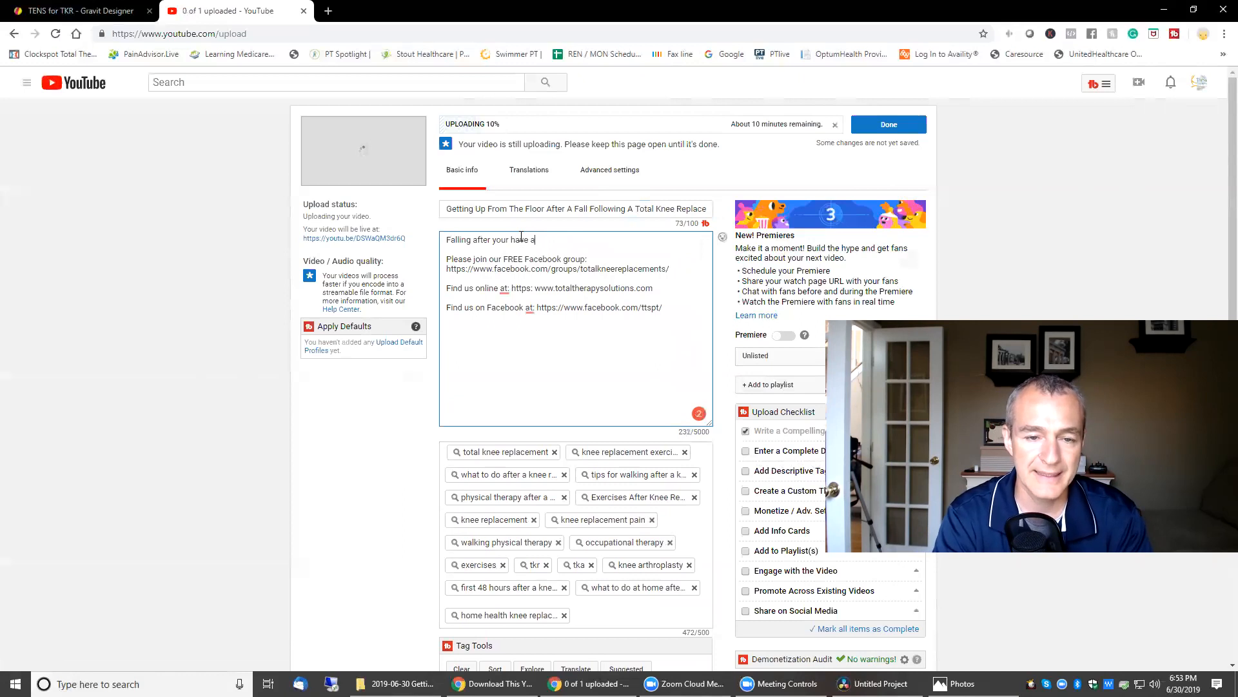
key(BackSpace)
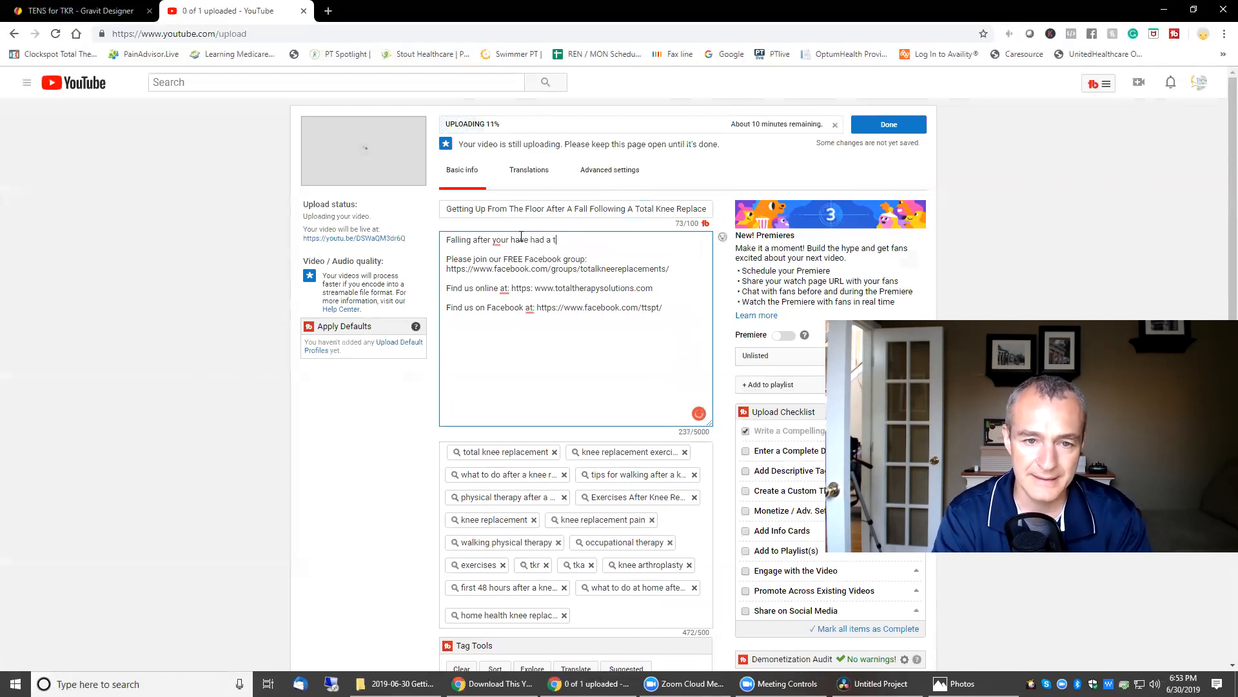
text(cement can be sc)
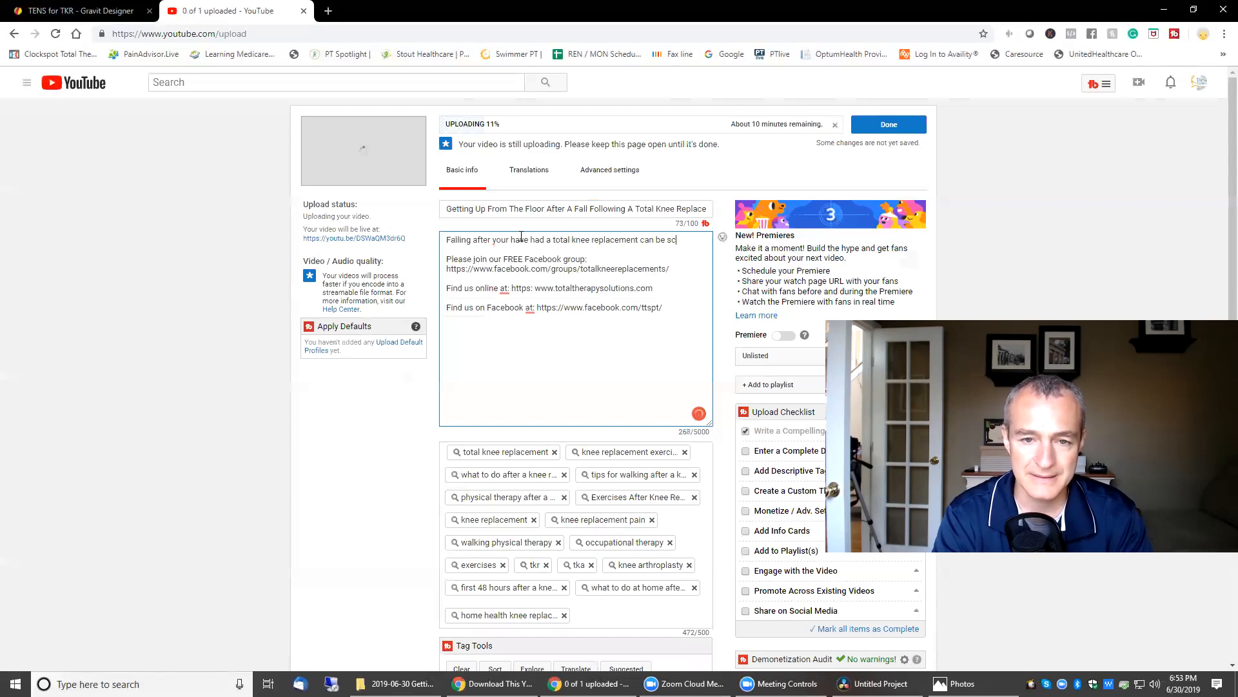
text(are and dangero)
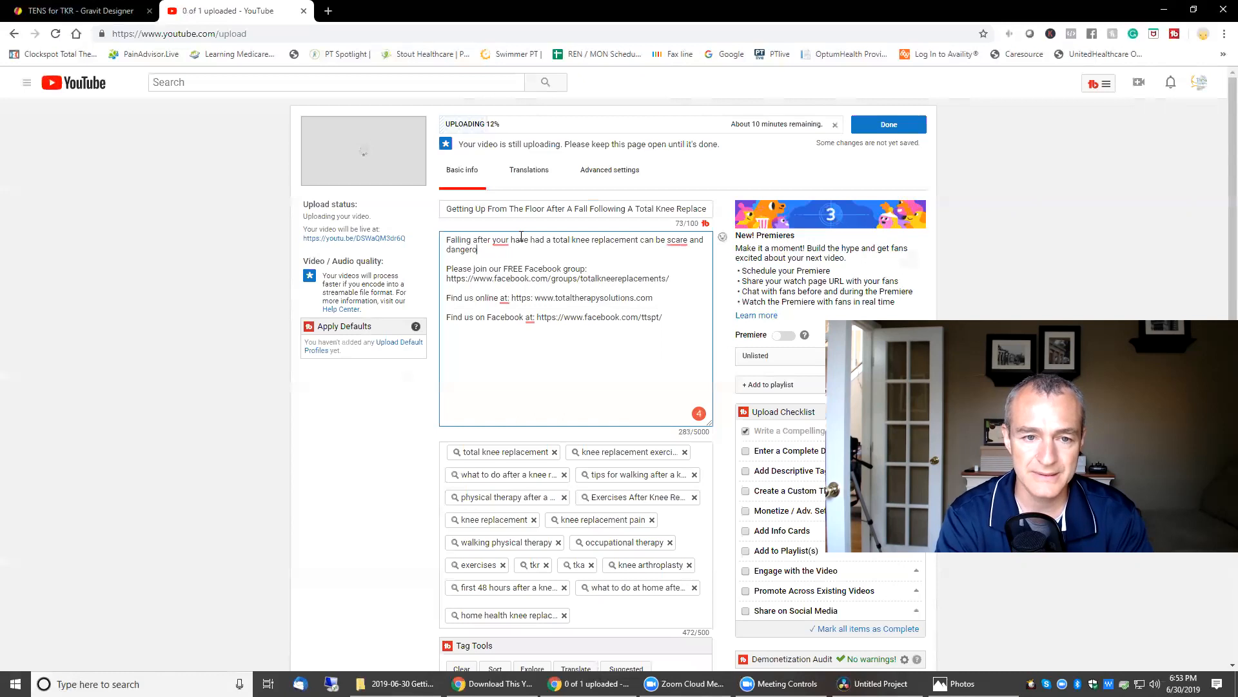
Step: Continue the description's opening paragraph with "Once you have determined you are safe and do not need to call an ambulance,"
text(you have determi)
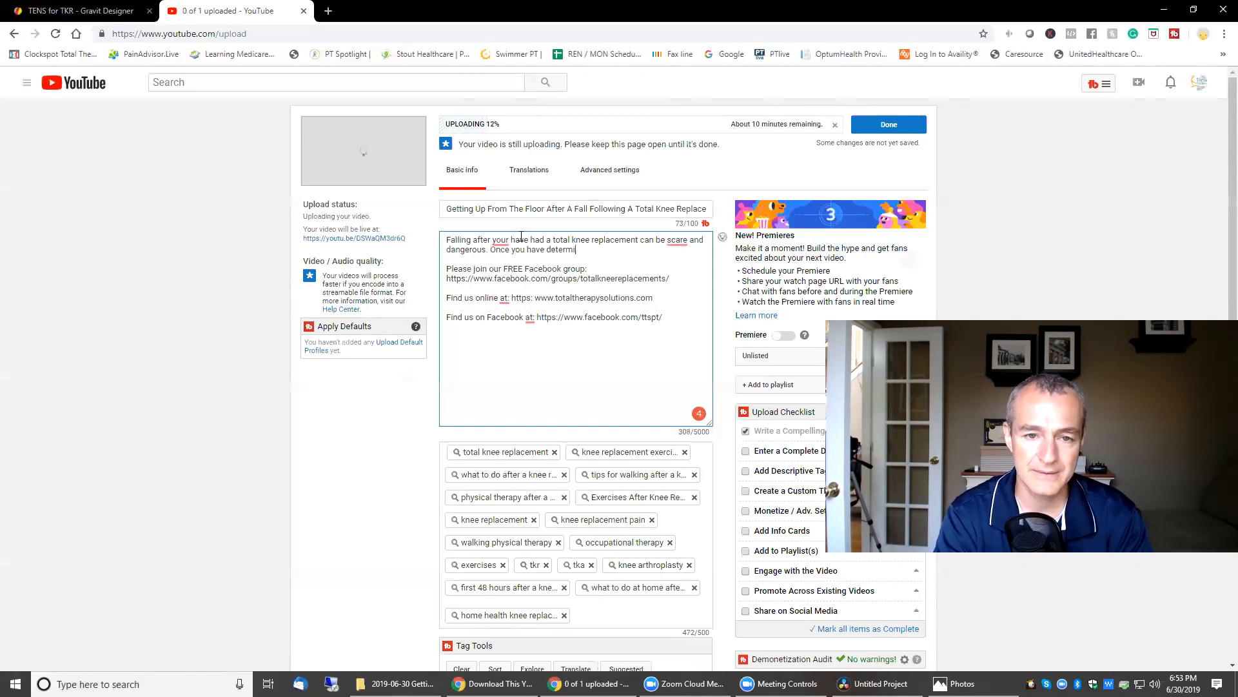
text( your)
key(BackSpace)
text(ar)
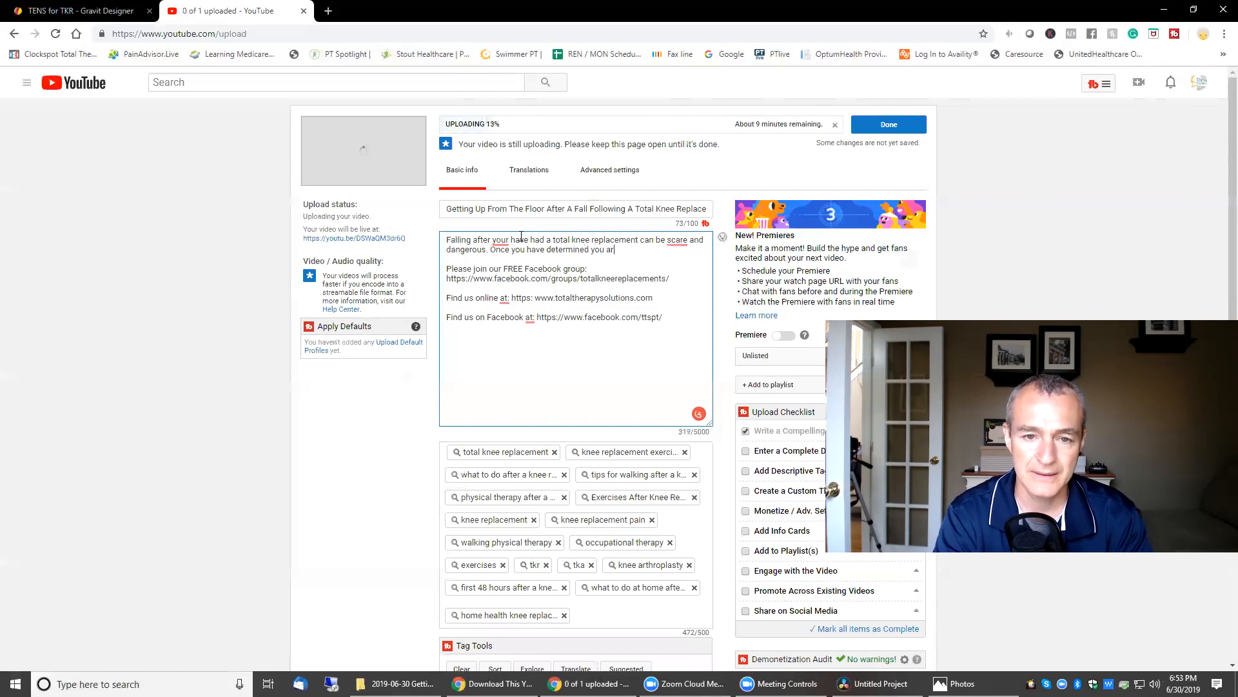
text(e safe and do)
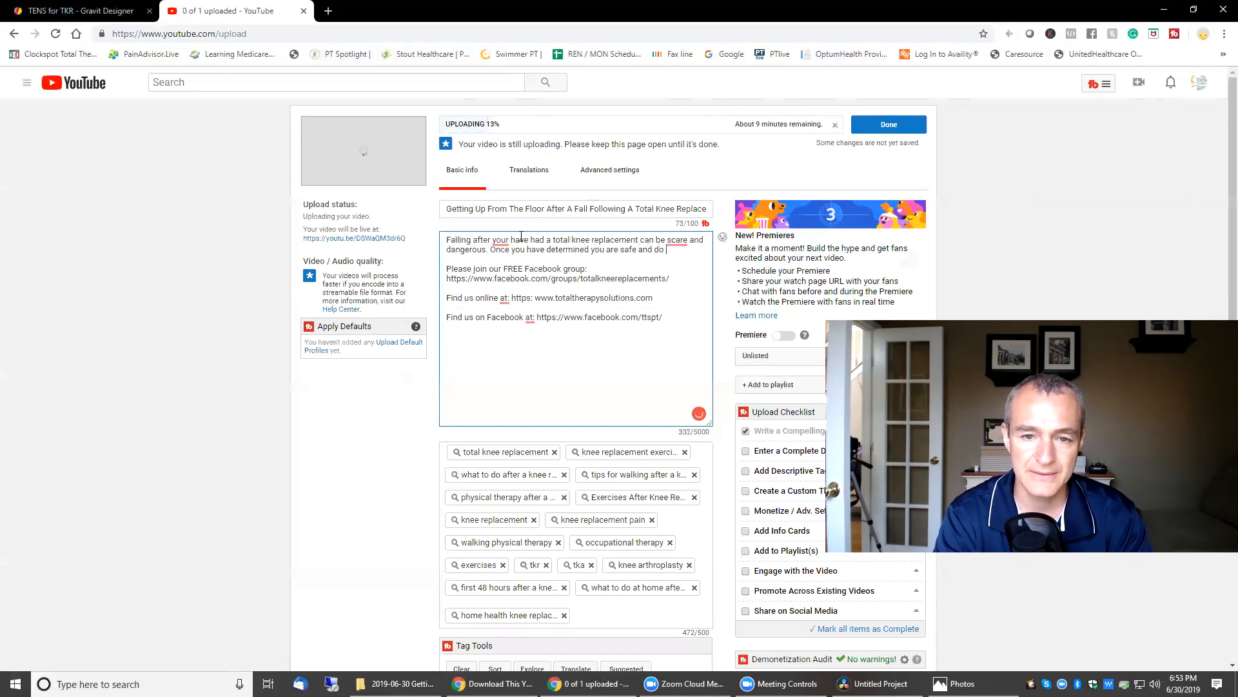
text( not need to call)
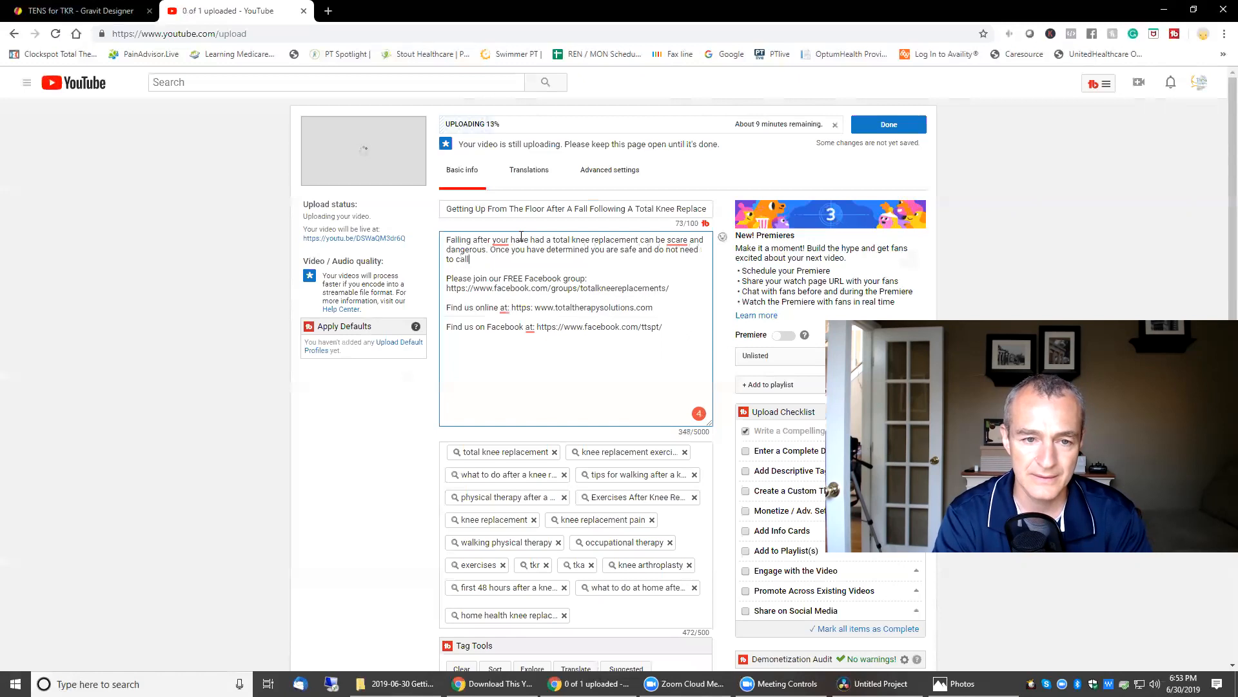
text( the amb)
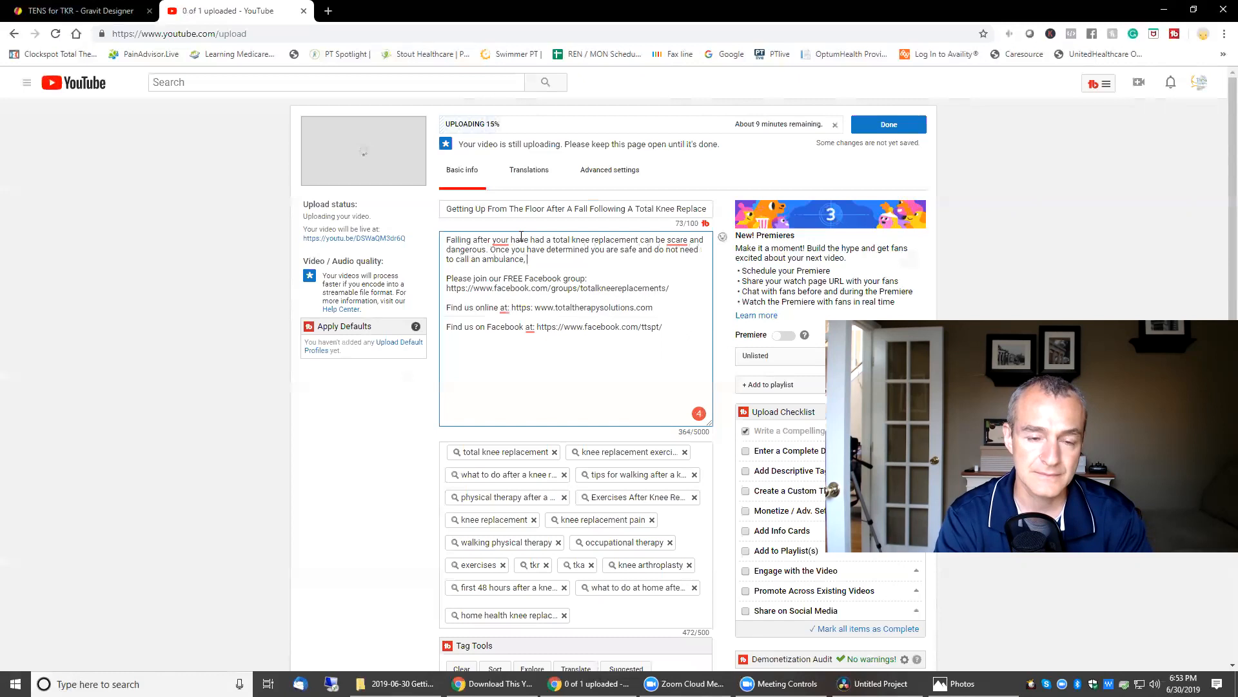
Step: Finish the description's opening paragraph with "check out these suggestions for ways to get up from the floor."
text(ulance, check out the)
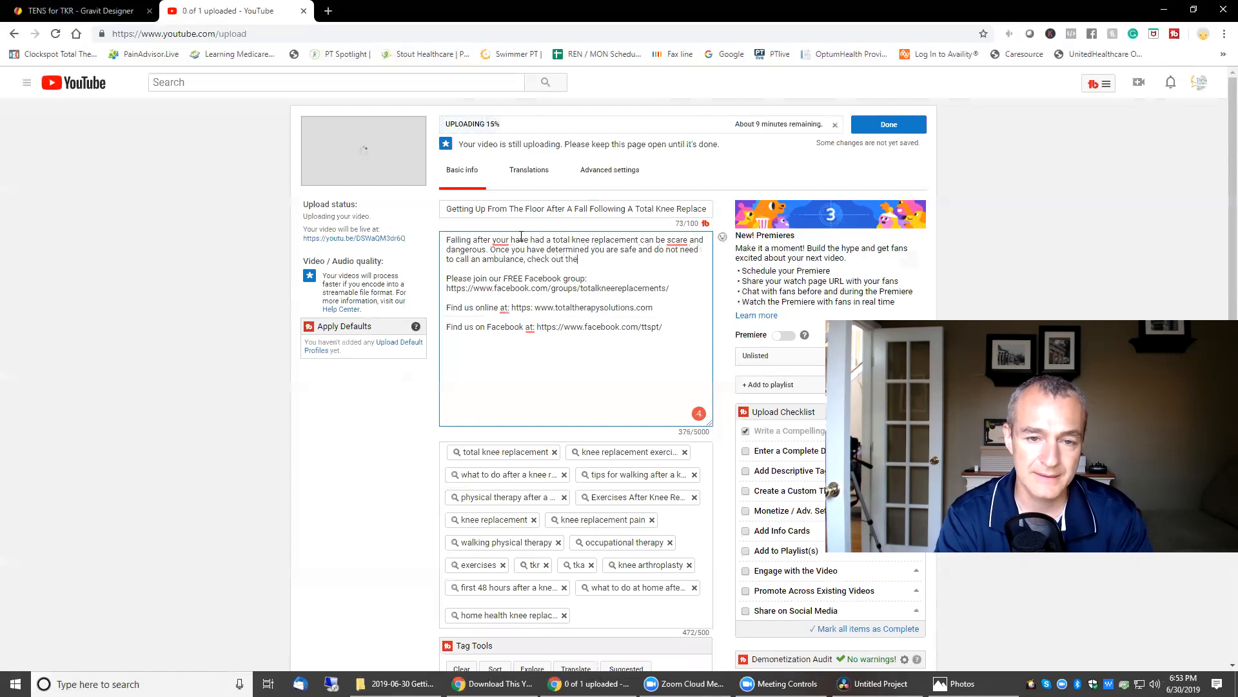
text(se suggestions for ways to)
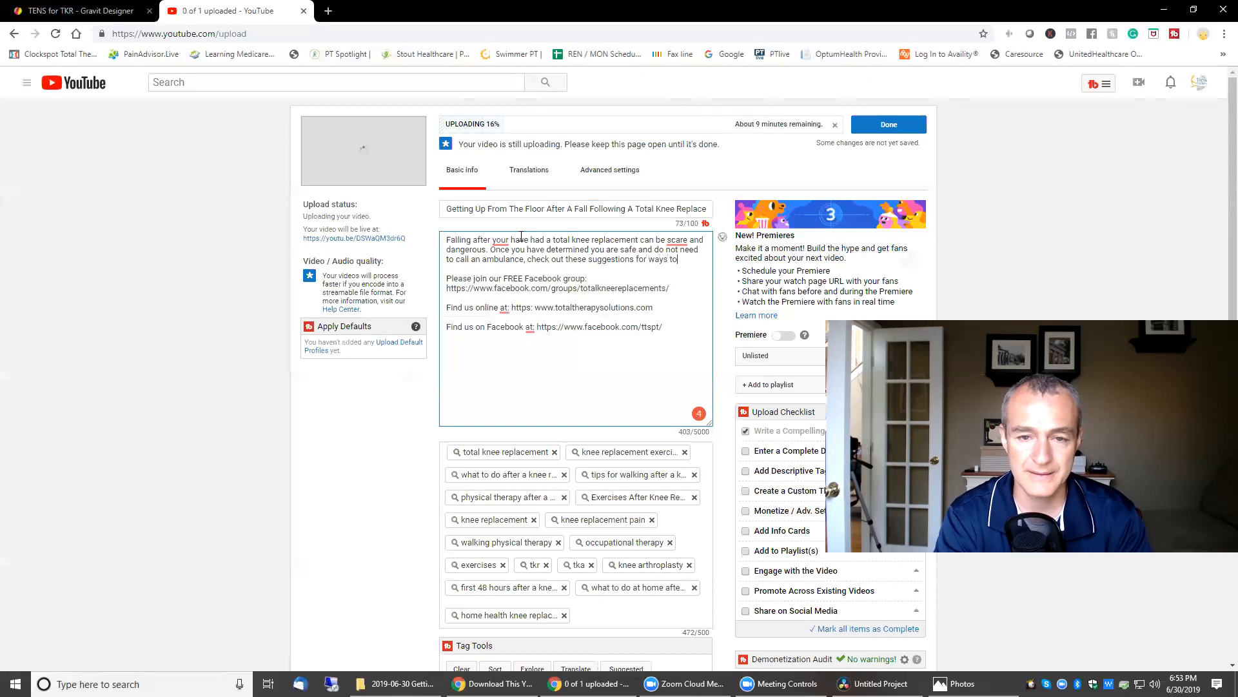
text( get up )
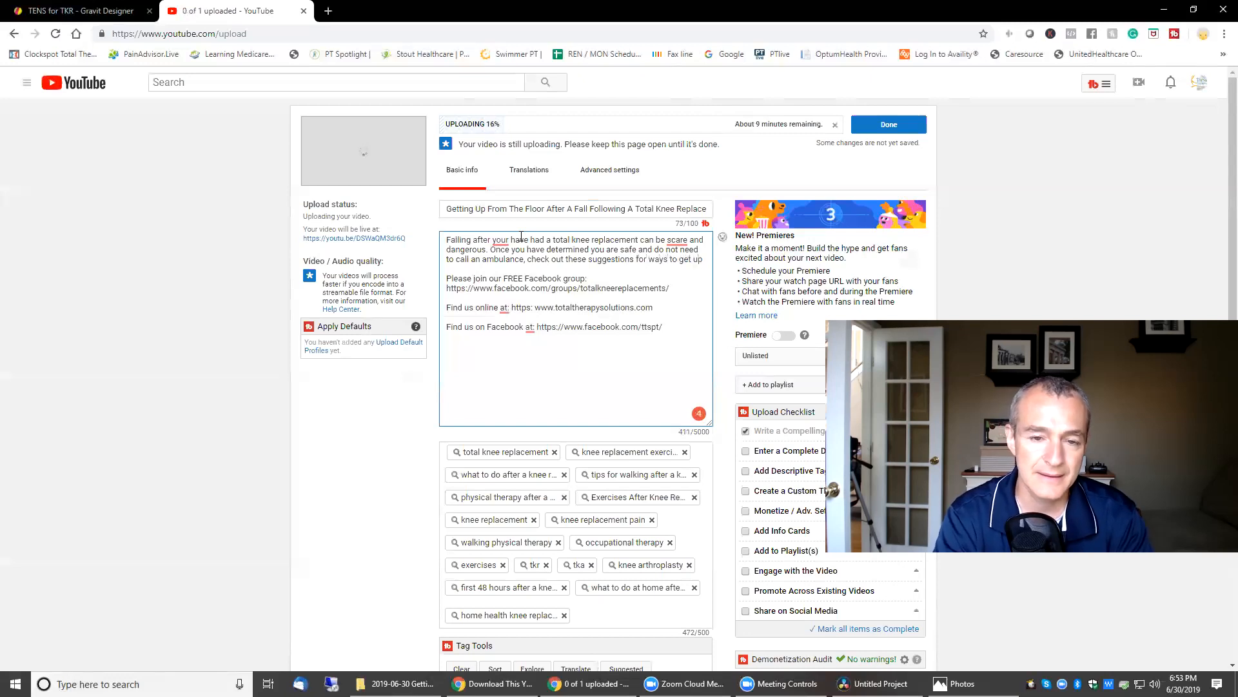
text(fiom the f)
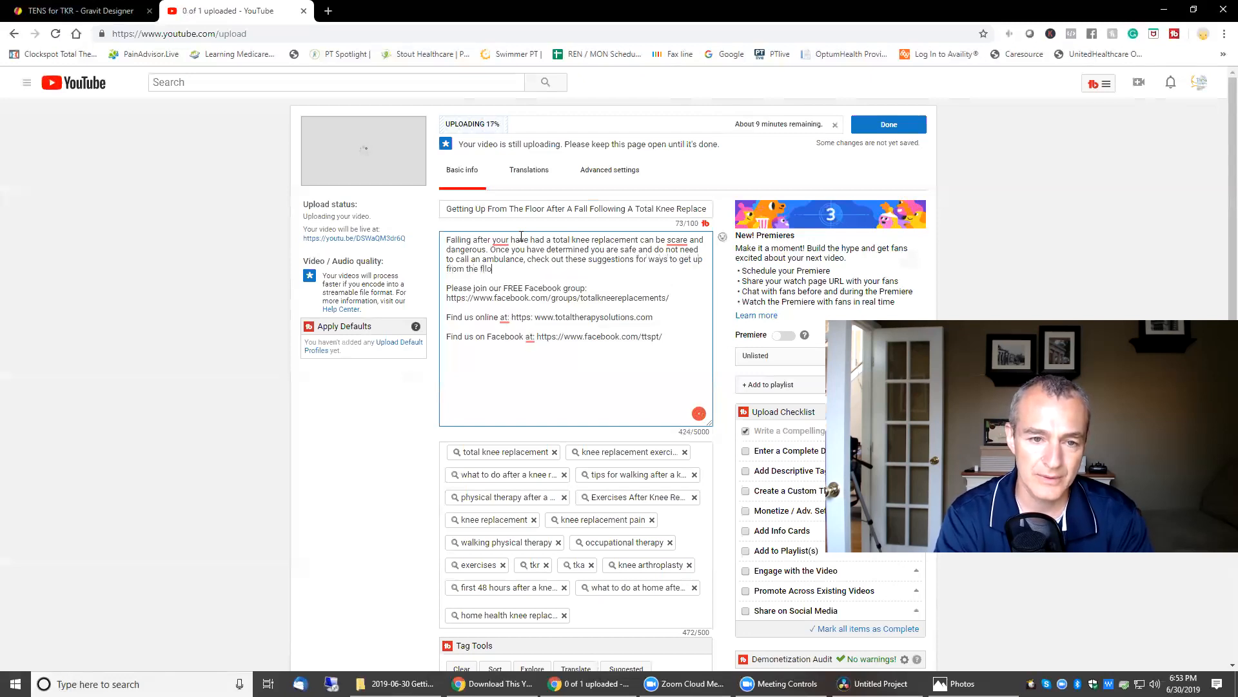
text(loor.)
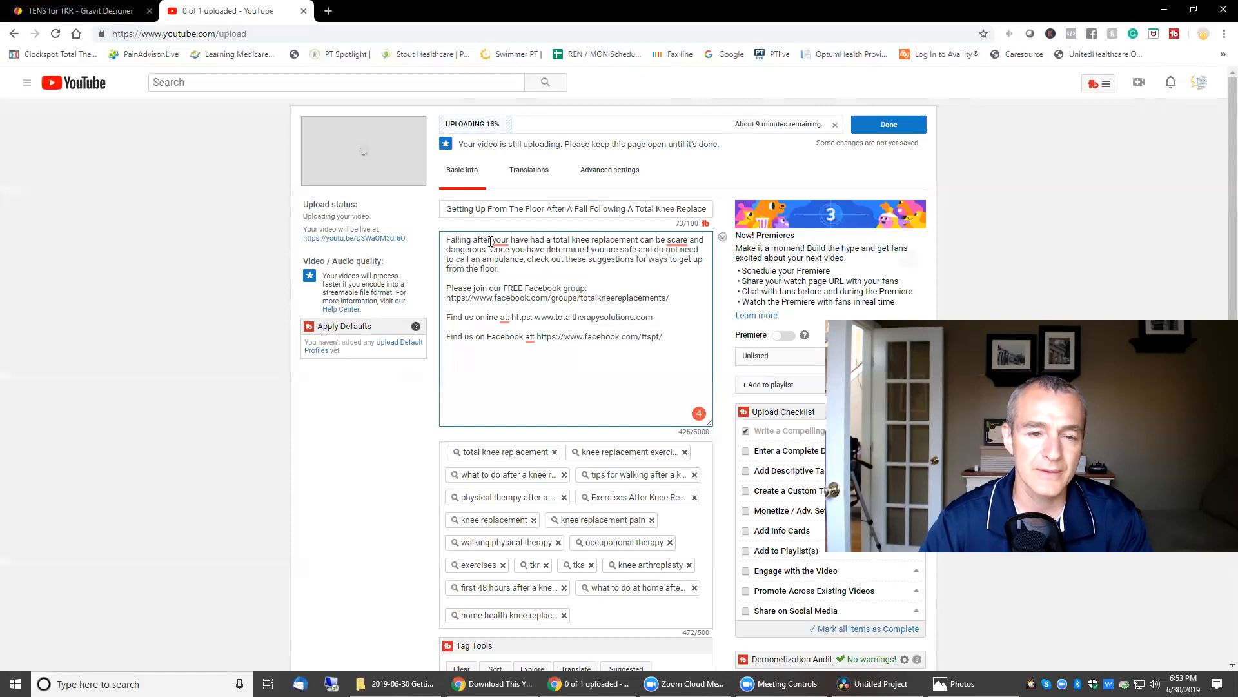
Step: Correct "your" to "you" and "scare" to "scary" in the first sentence of the description
mouse_move(501, 240)
click(513, 284)
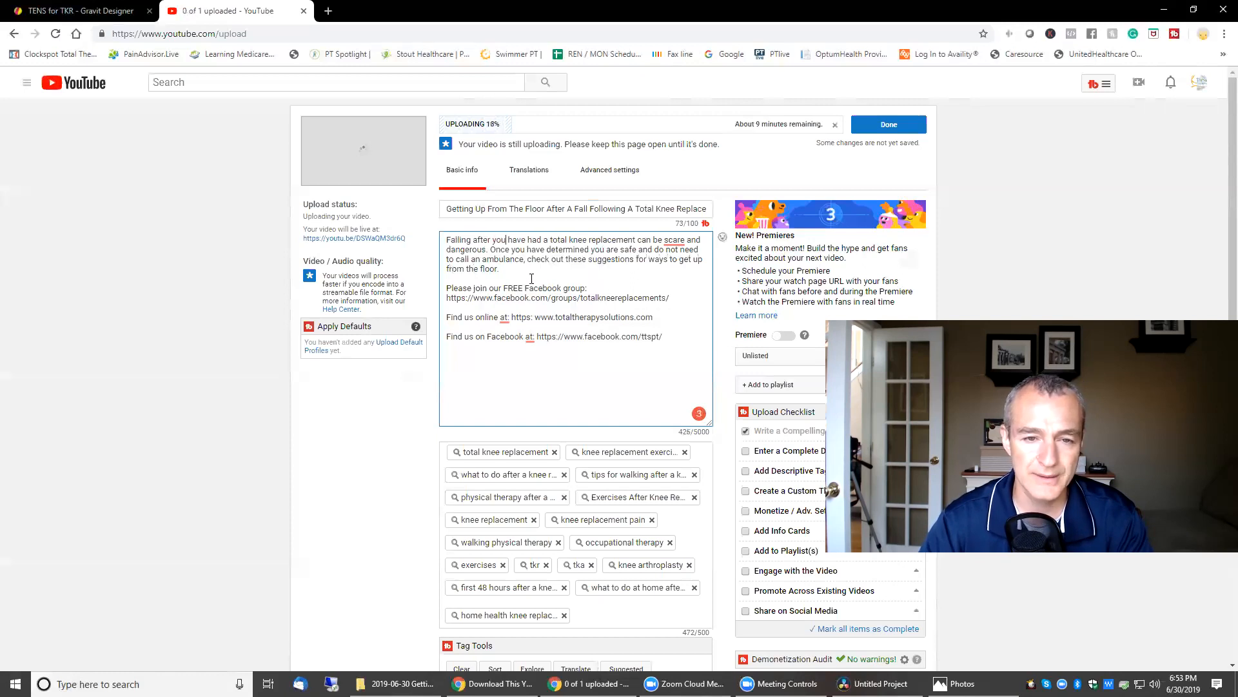
mouse_move(678, 243)
click(681, 269)
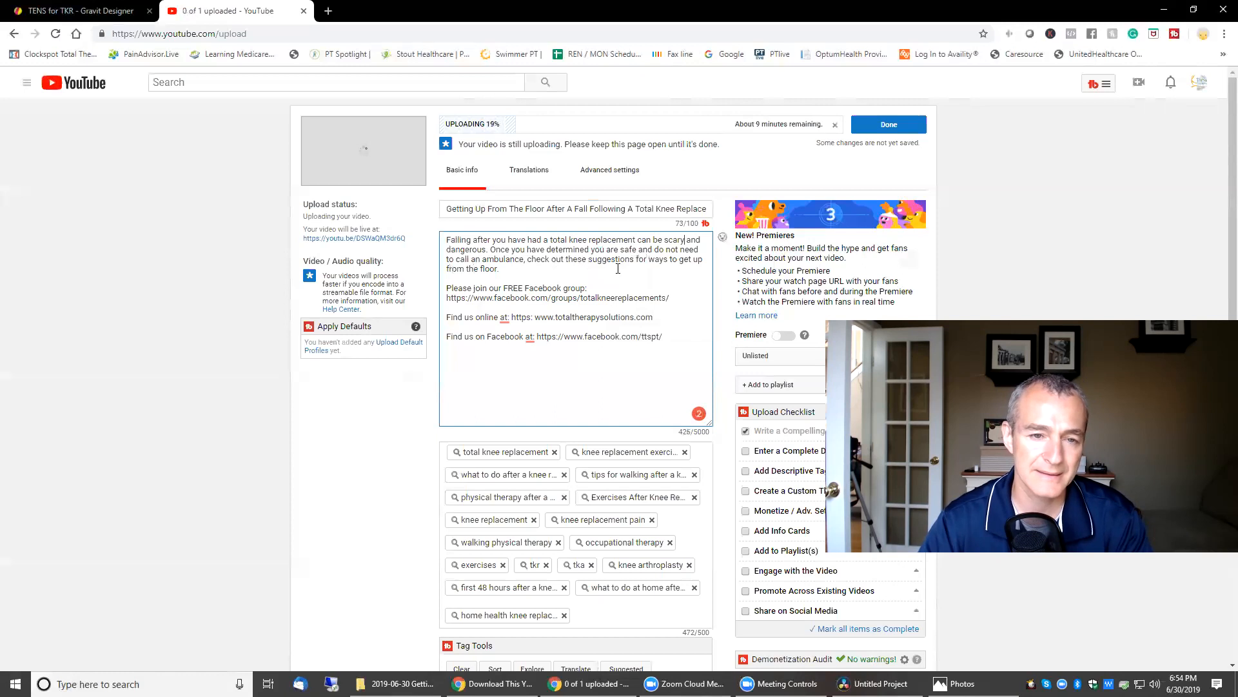
Step: Add a description paragraph: "These are also some great drills to practice while you are in physical therapy just in case you have an accidental fall at home."
key(Return)
key(Return)
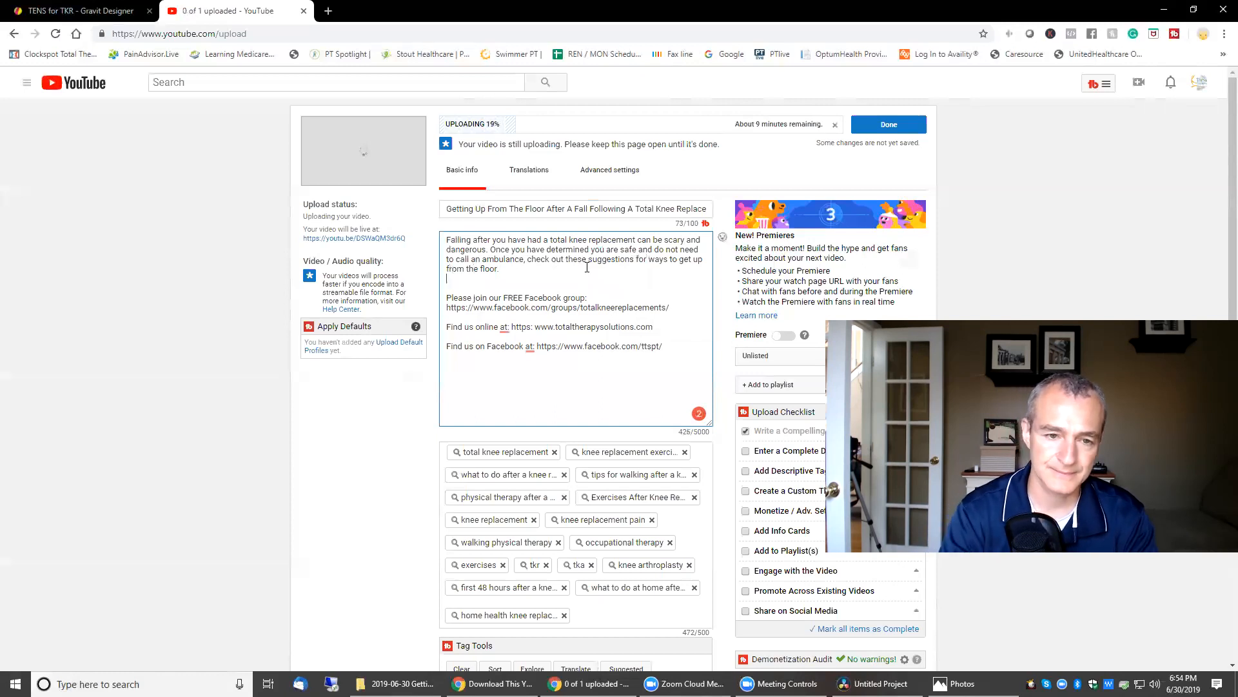
text(These are al)
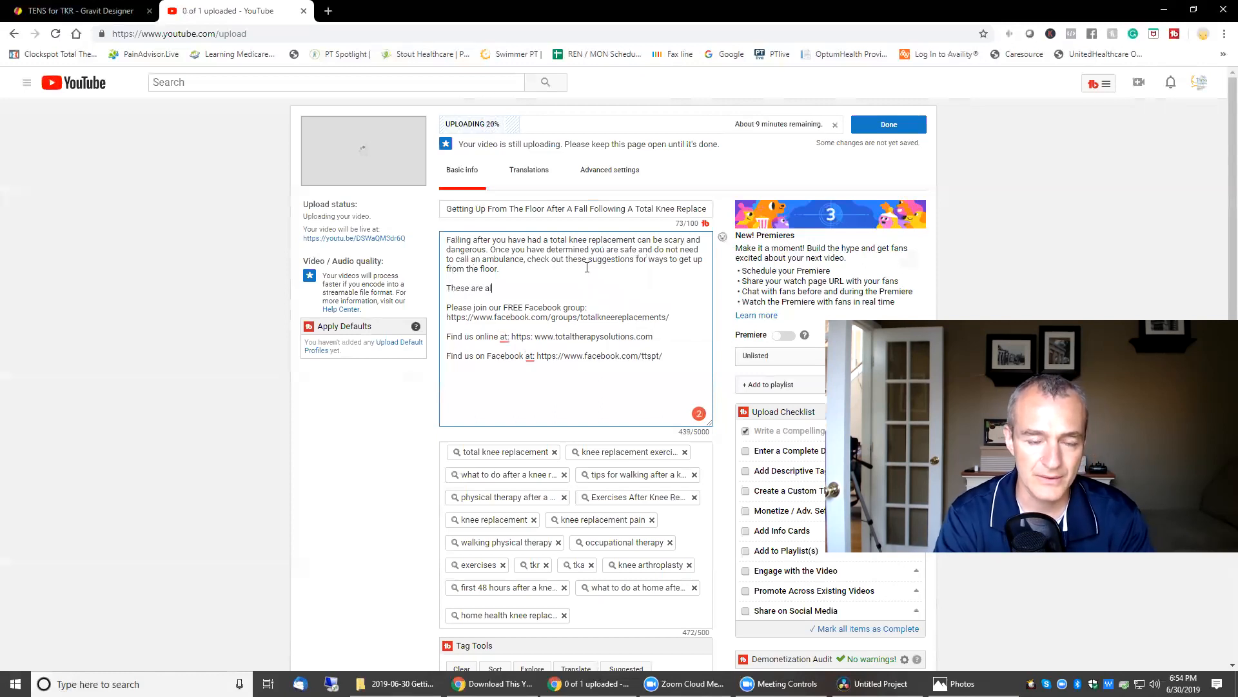
text(so some grea)
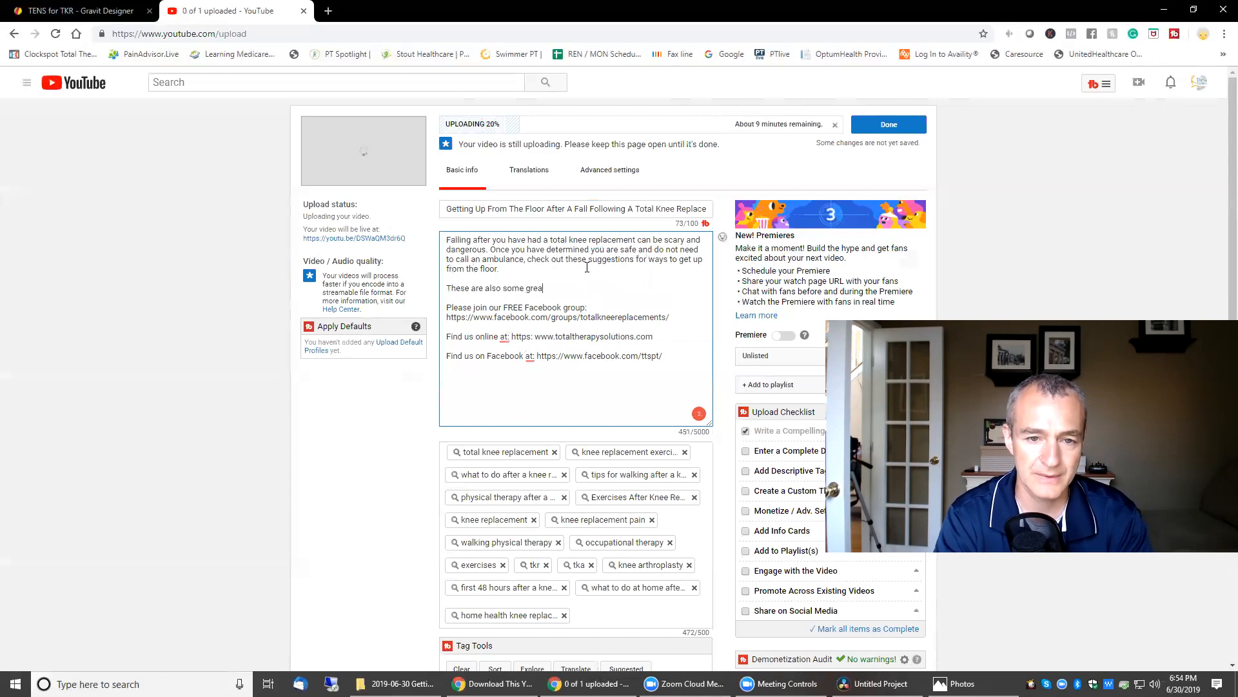
text(t drills to practice while)
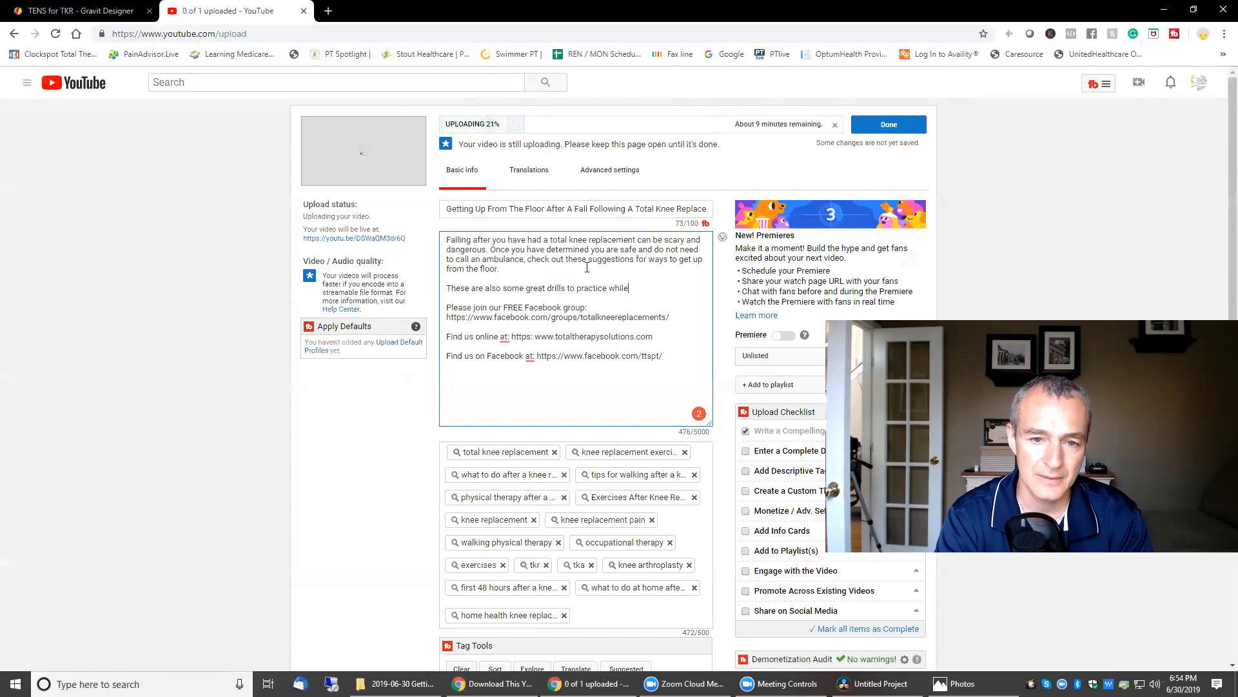
text( you are in physical therapy just in case you)
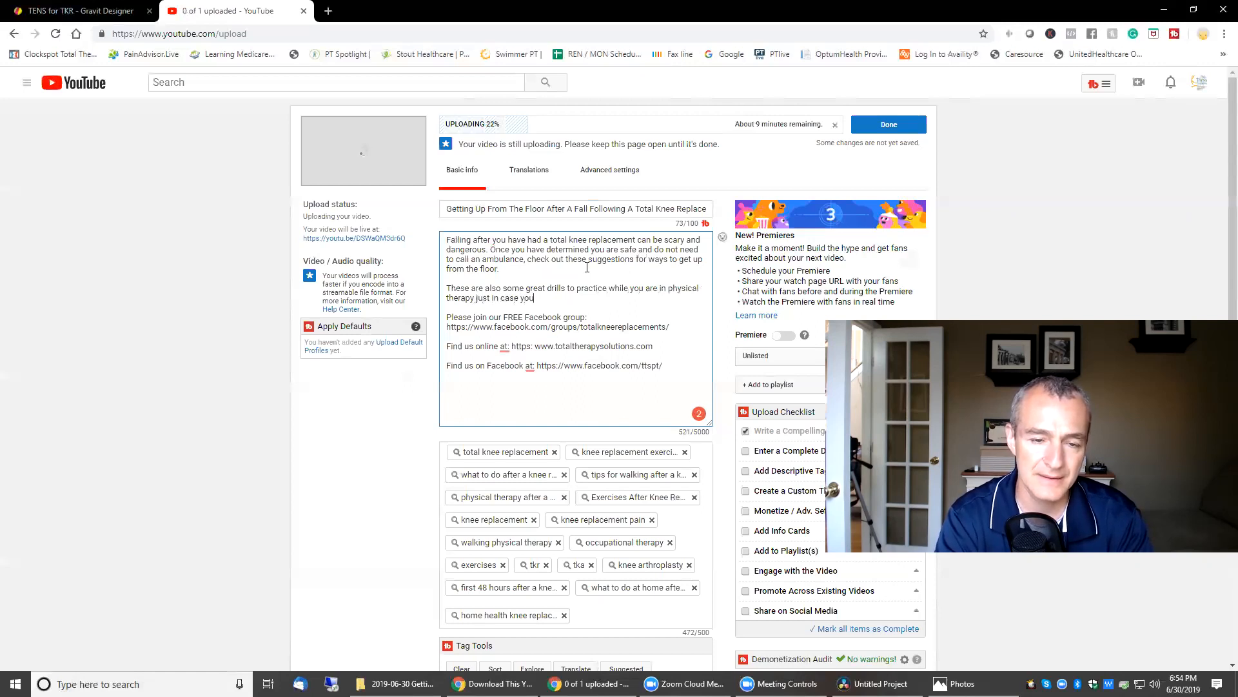
text(have an acci)
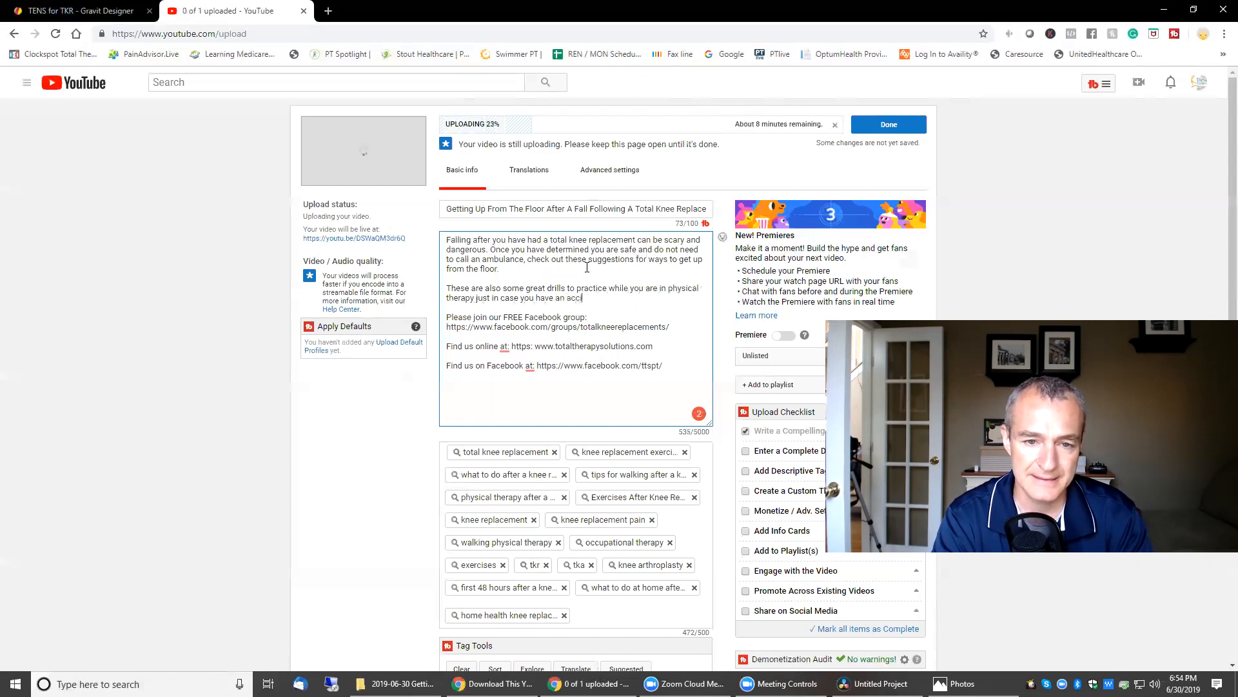
text(dental fall at home.)
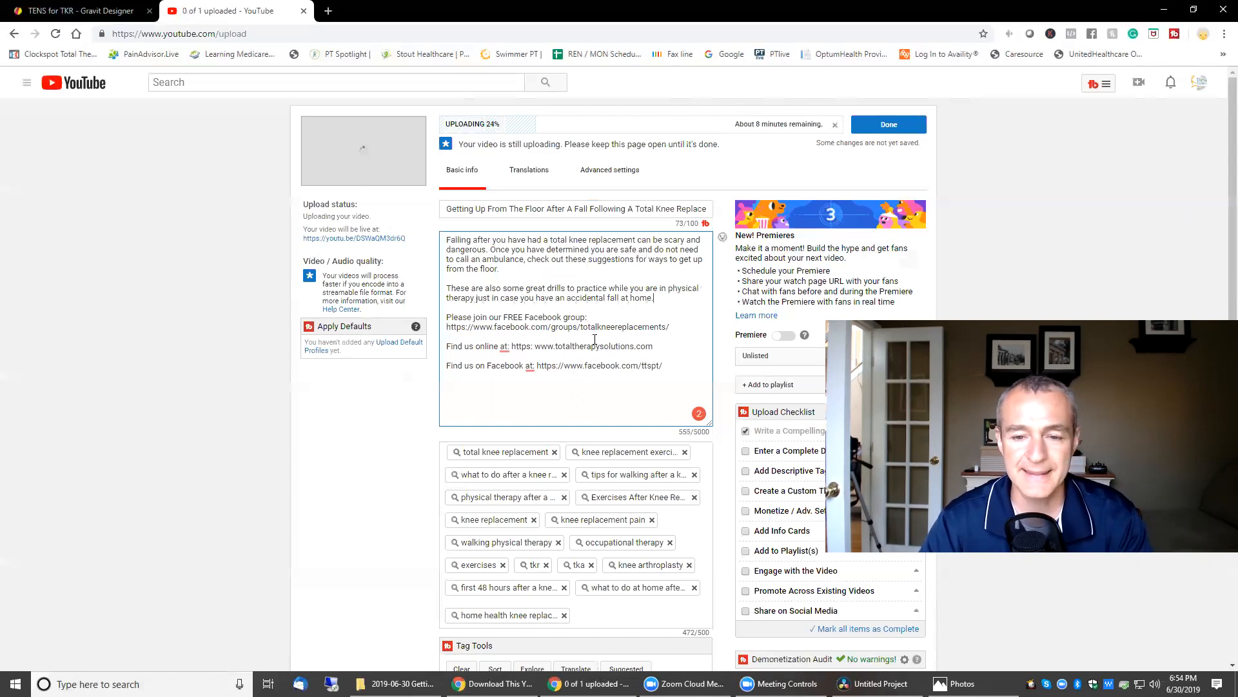
Step: Mark the complete-description and descriptive-tags items as done in the upload checklist
click(747, 451)
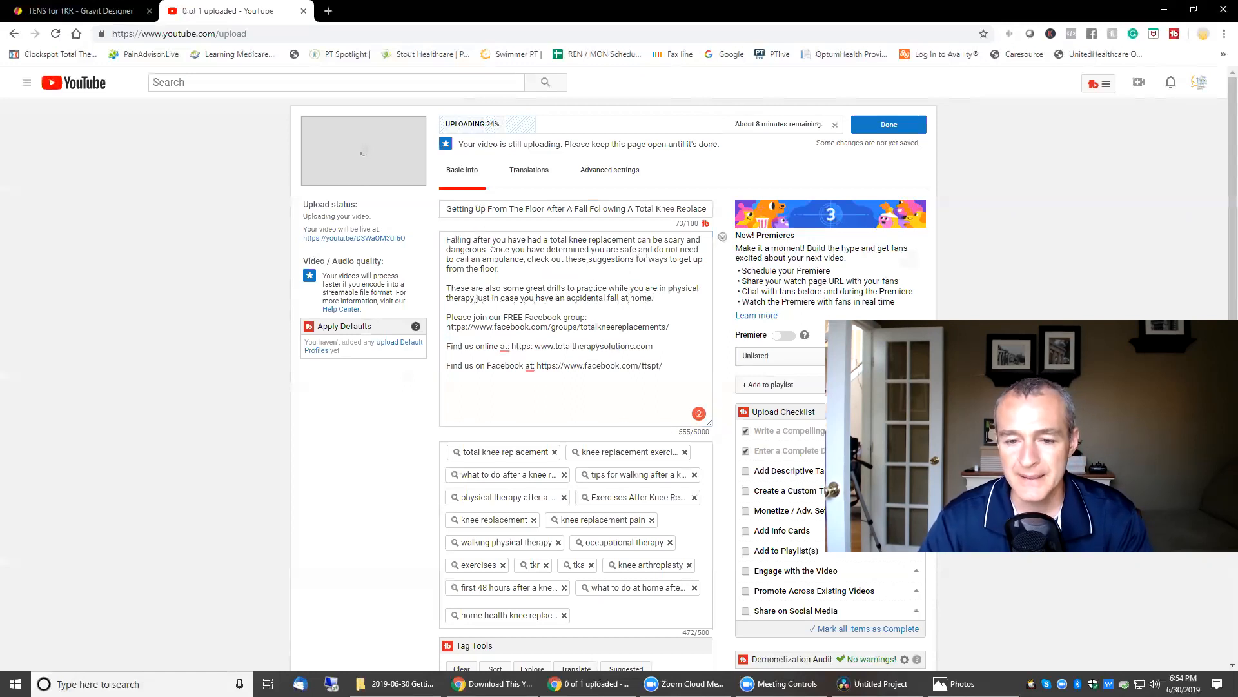
scroll(813, 412, down, 1)
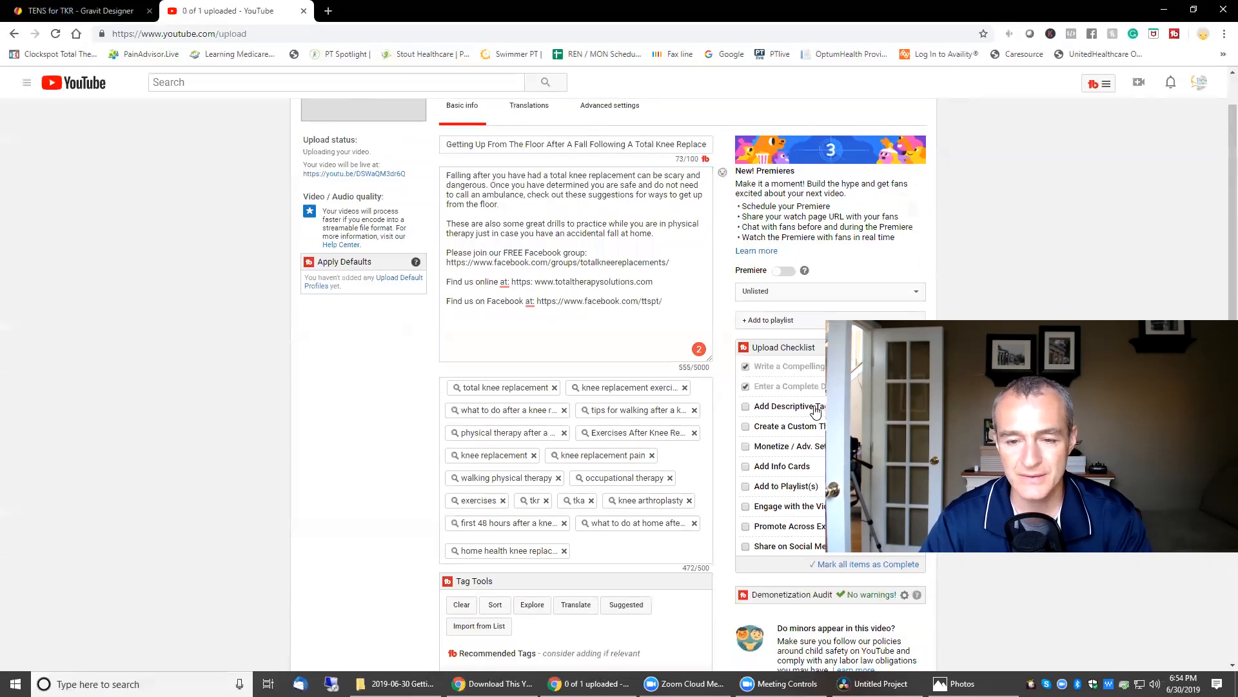
click(746, 407)
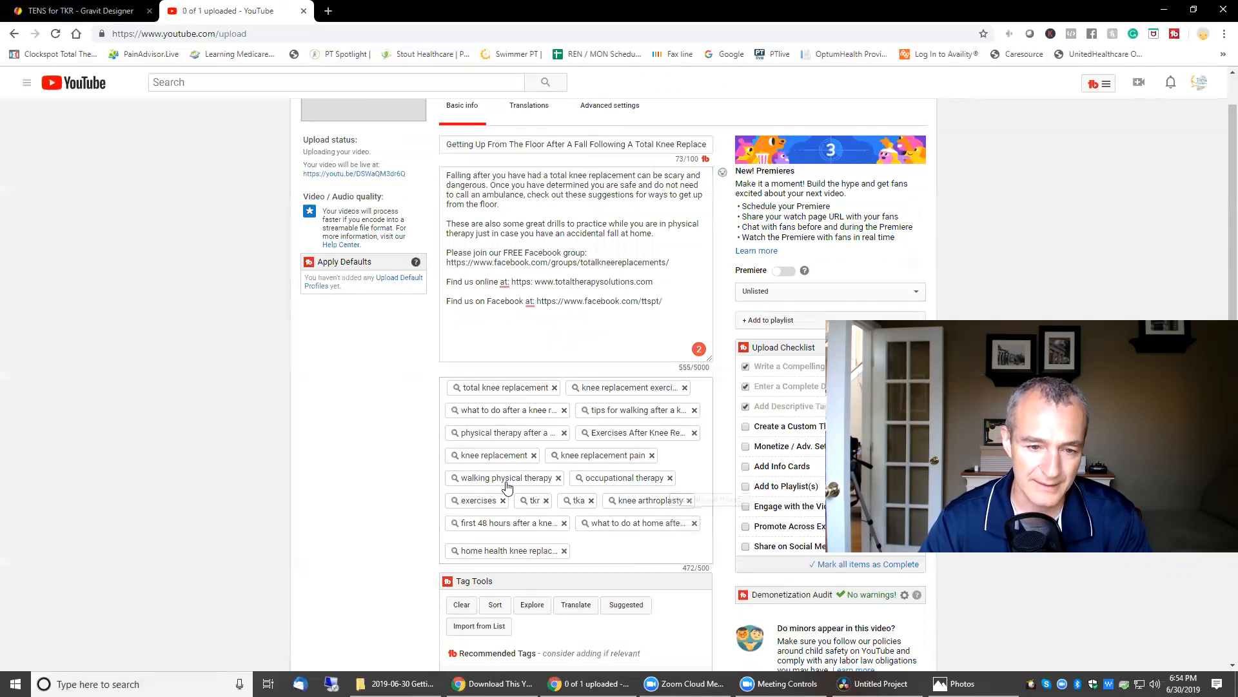
Step: Remove the tag "walking physical therapy" and add the tag "getting up from the floor"
click(558, 478)
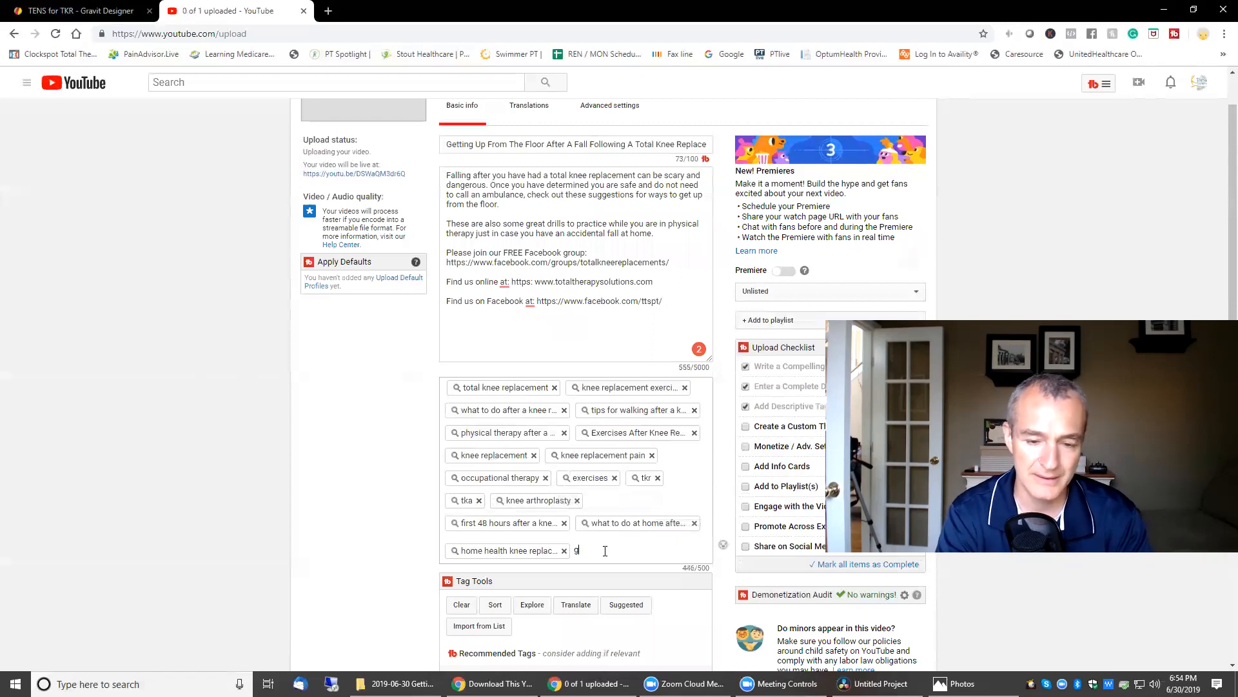
text(m the floor)
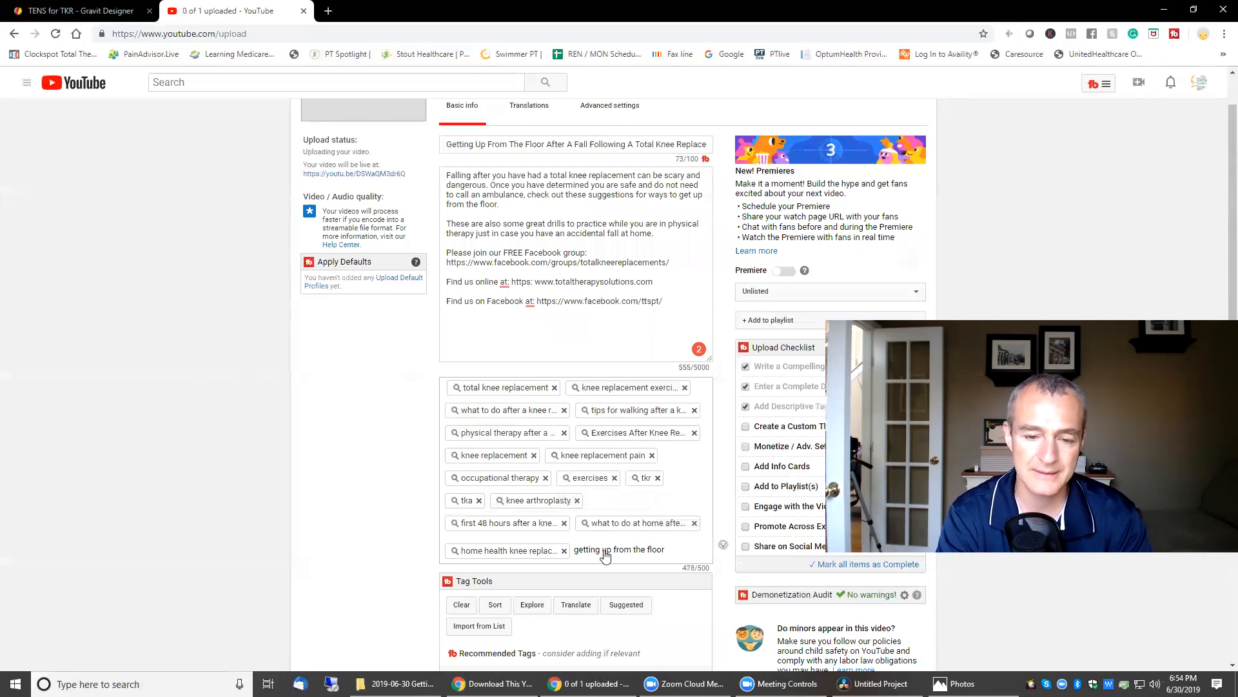
key(Return)
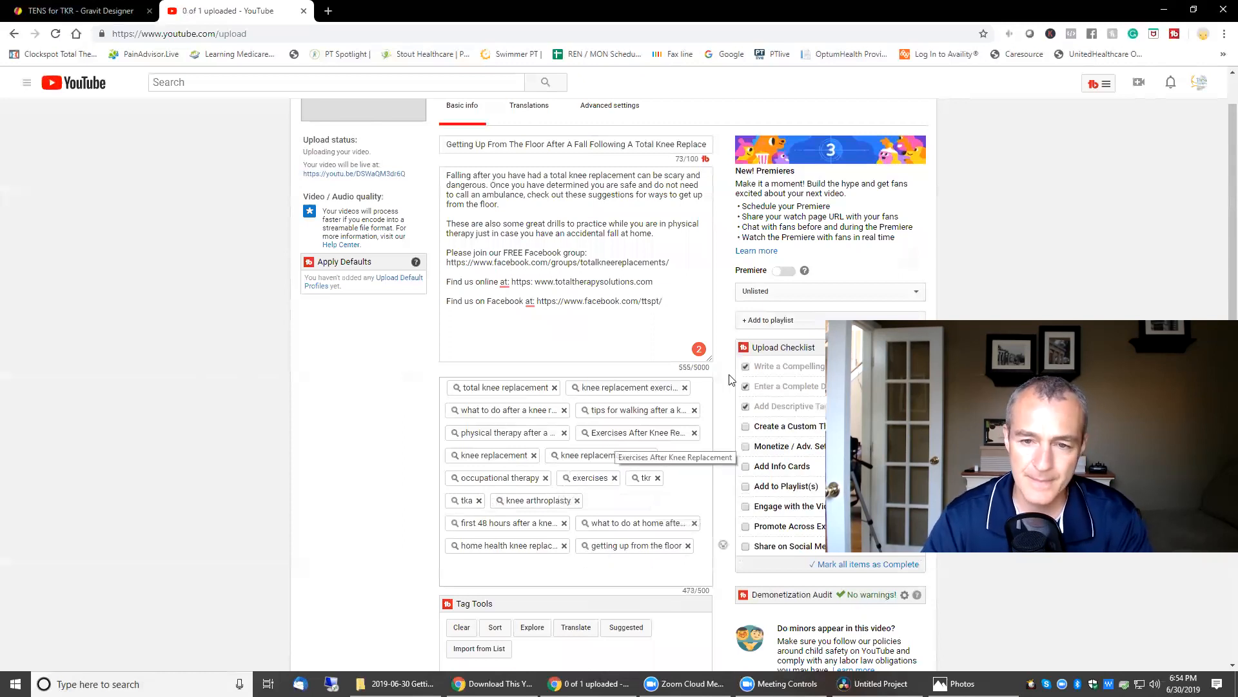
Step: Set the video's visibility to Public and turn on Premiere
click(783, 273)
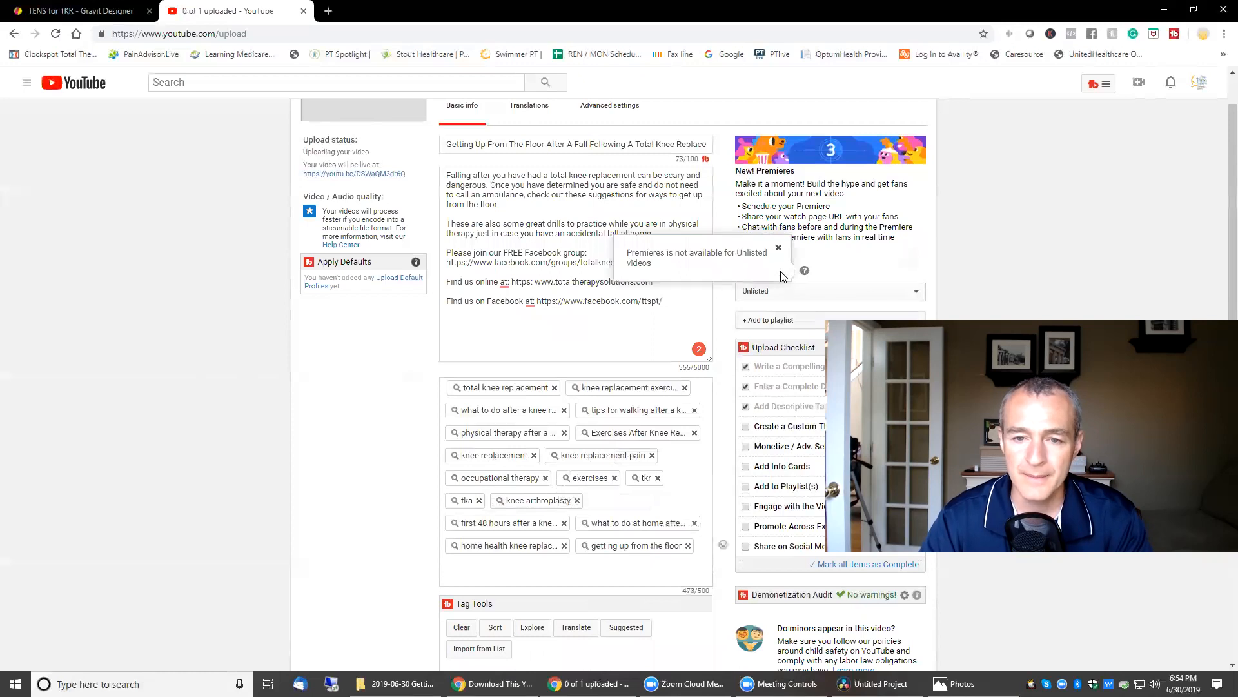
click(863, 290)
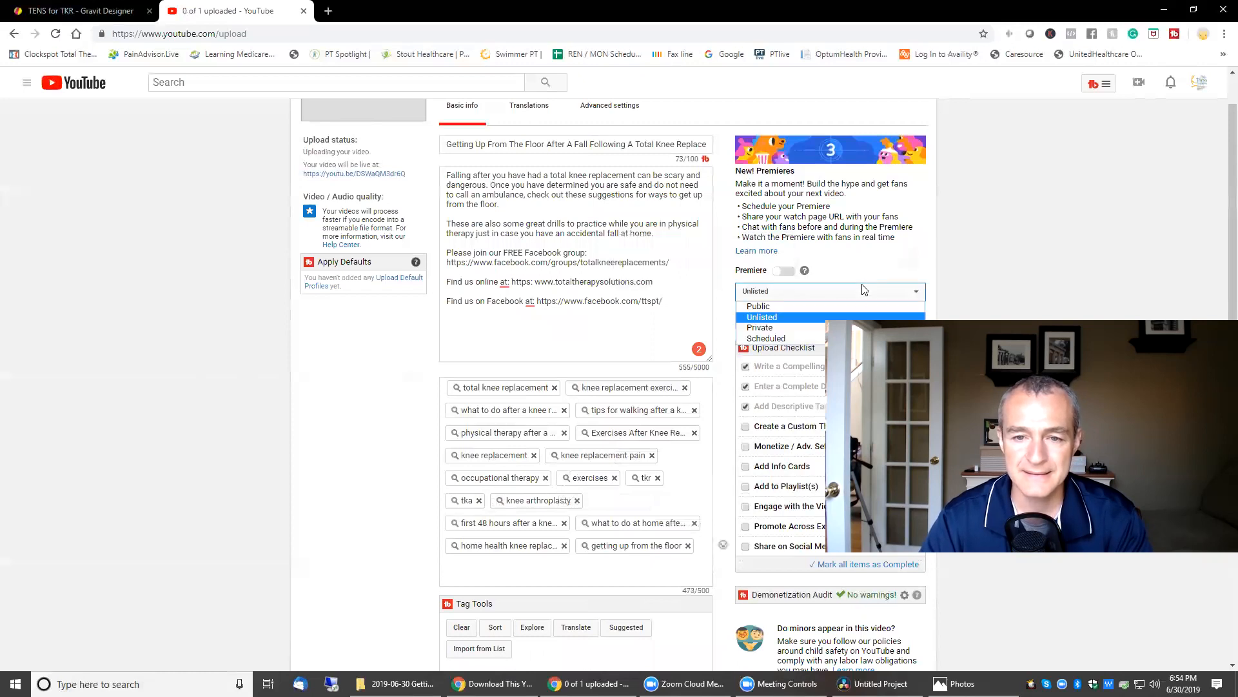
click(855, 306)
click(785, 271)
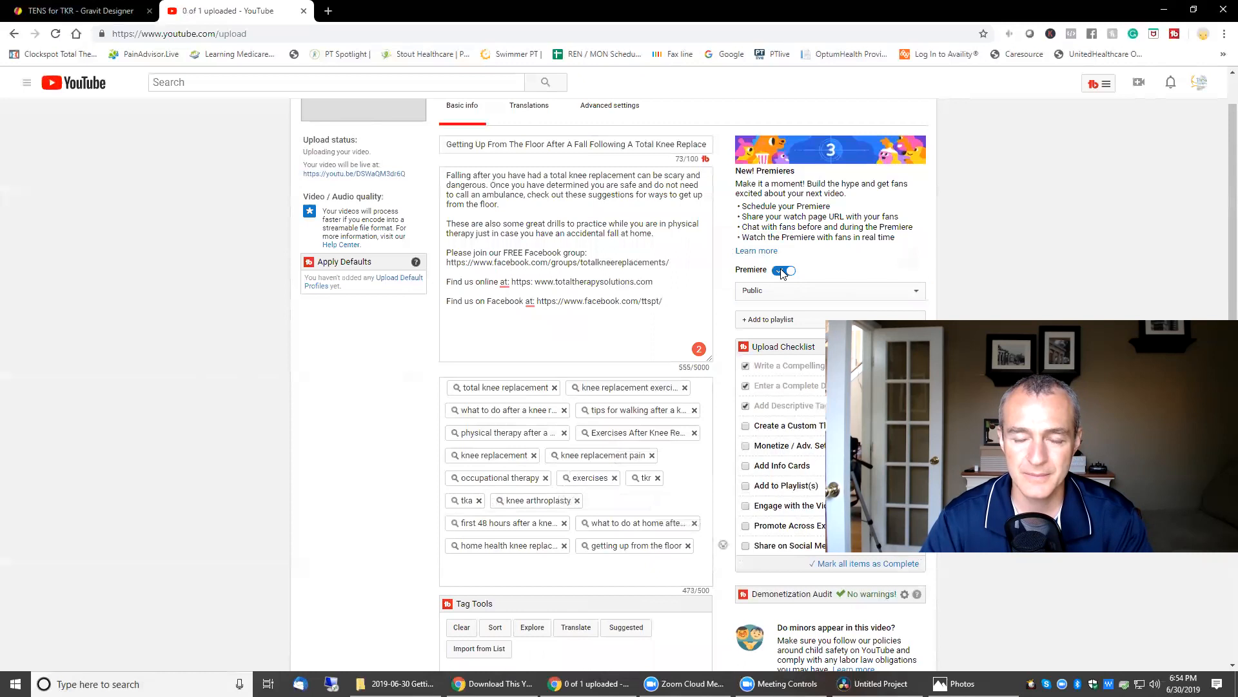
Step: Check the visibility options, open the help page about Premieres, and return to the video upload page
scroll(926, 267, up, 1)
click(890, 355)
click(941, 285)
click(769, 317)
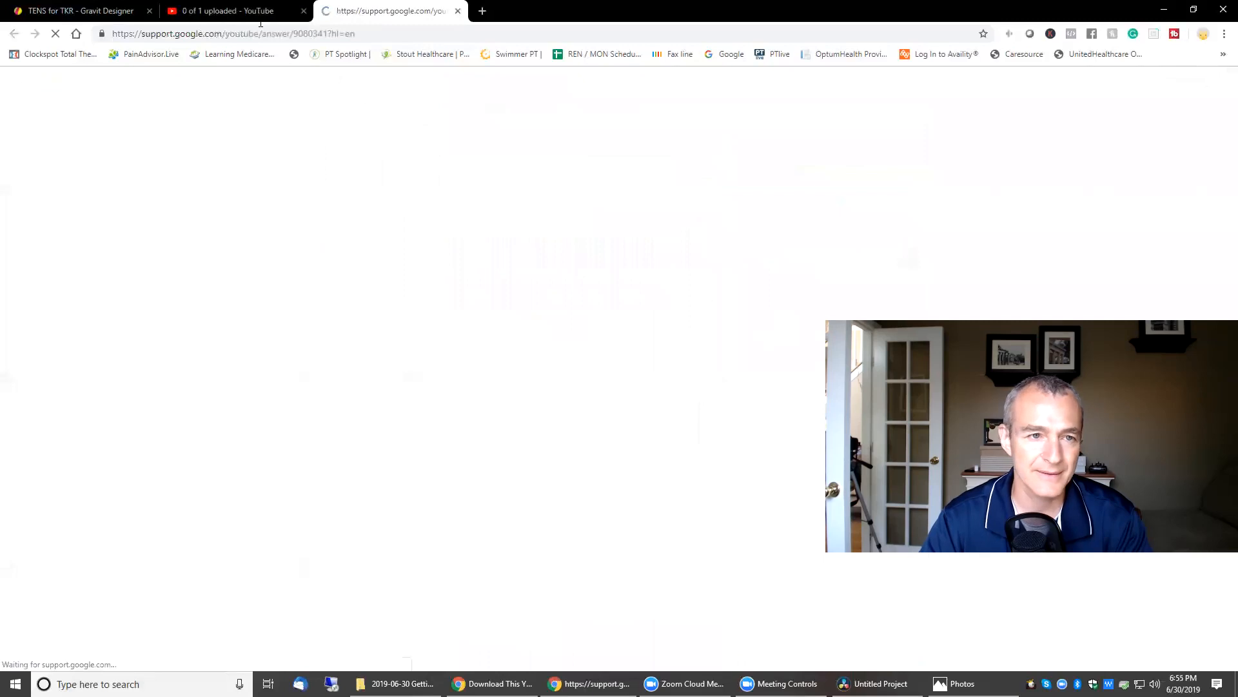
click(272, 6)
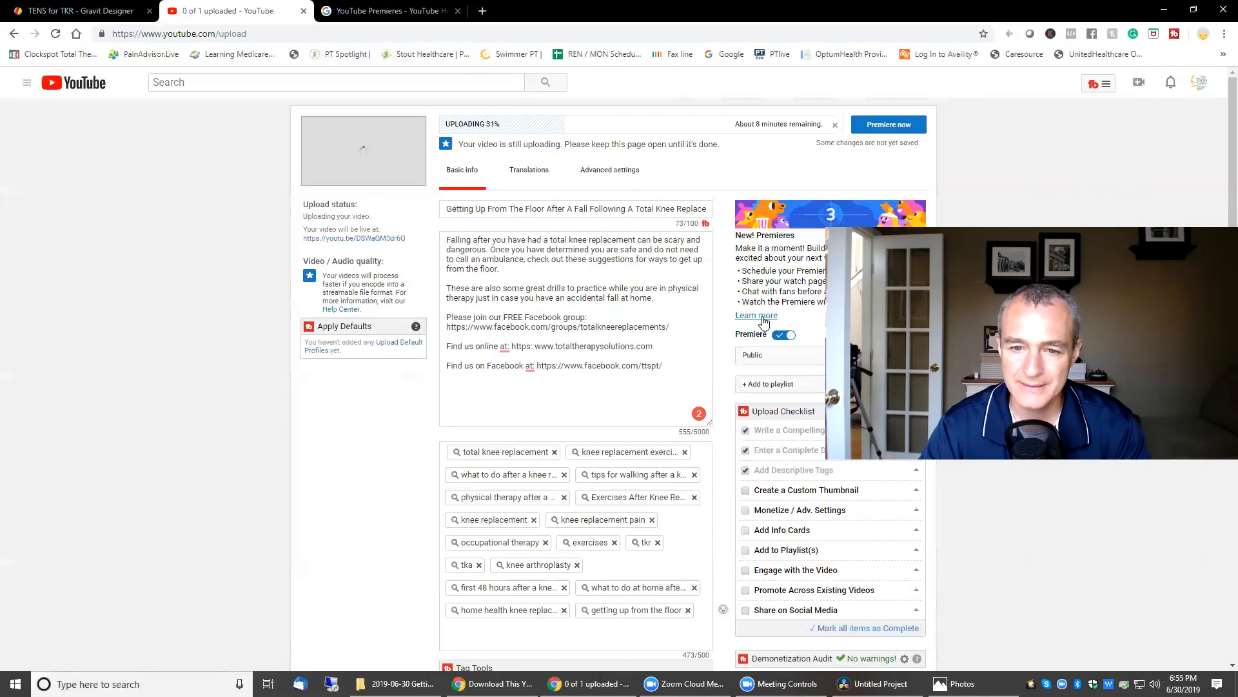
Step: Mark the custom-thumbnail item as done in the upload checklist and open the file chooser for a custom thumbnail
scroll(576, 387, down, 4)
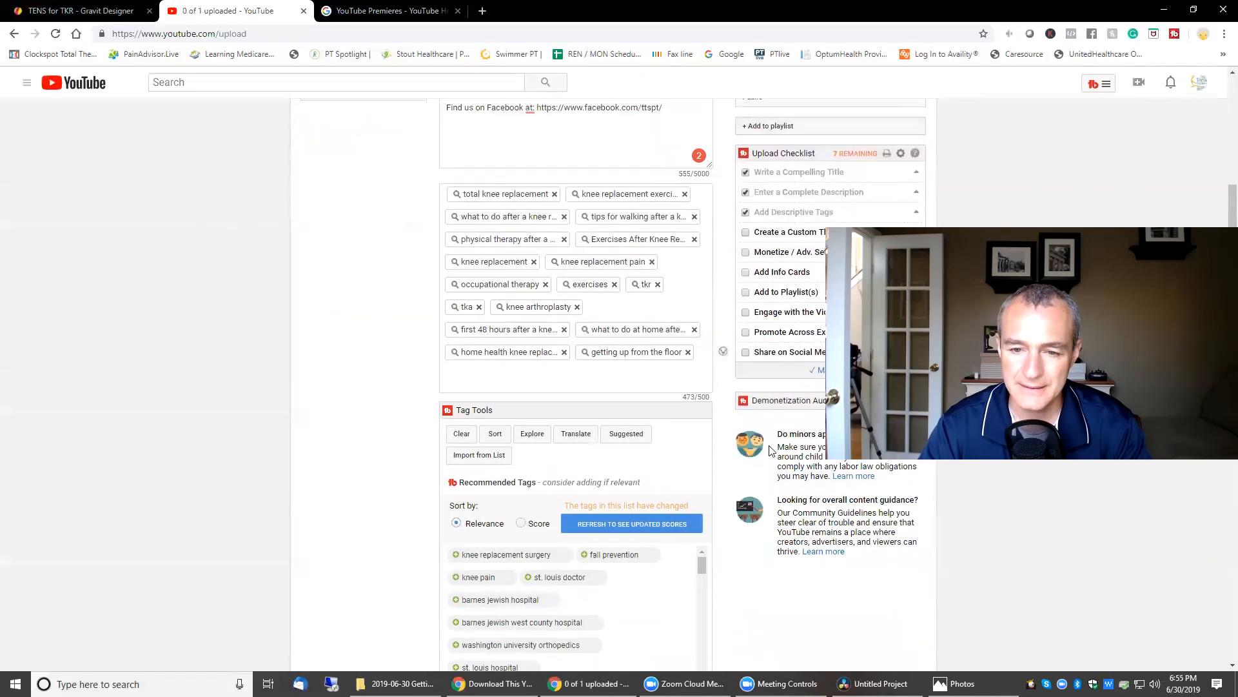
click(746, 232)
scroll(791, 390, down, 8)
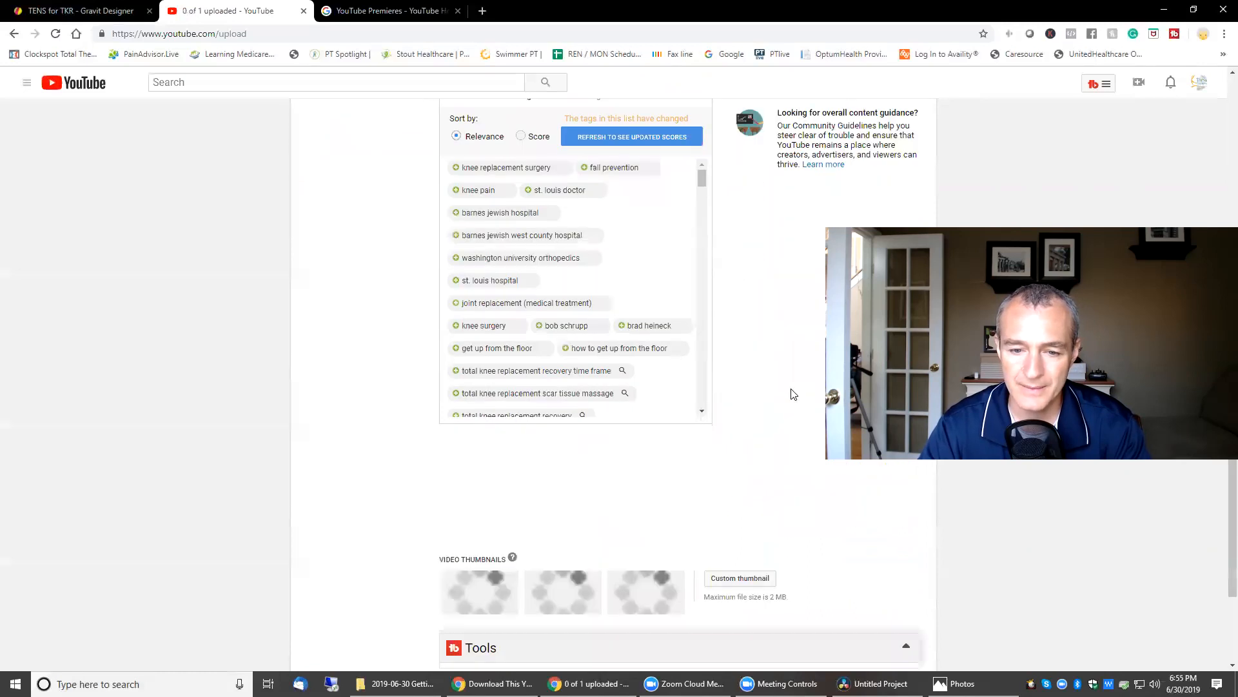
click(761, 426)
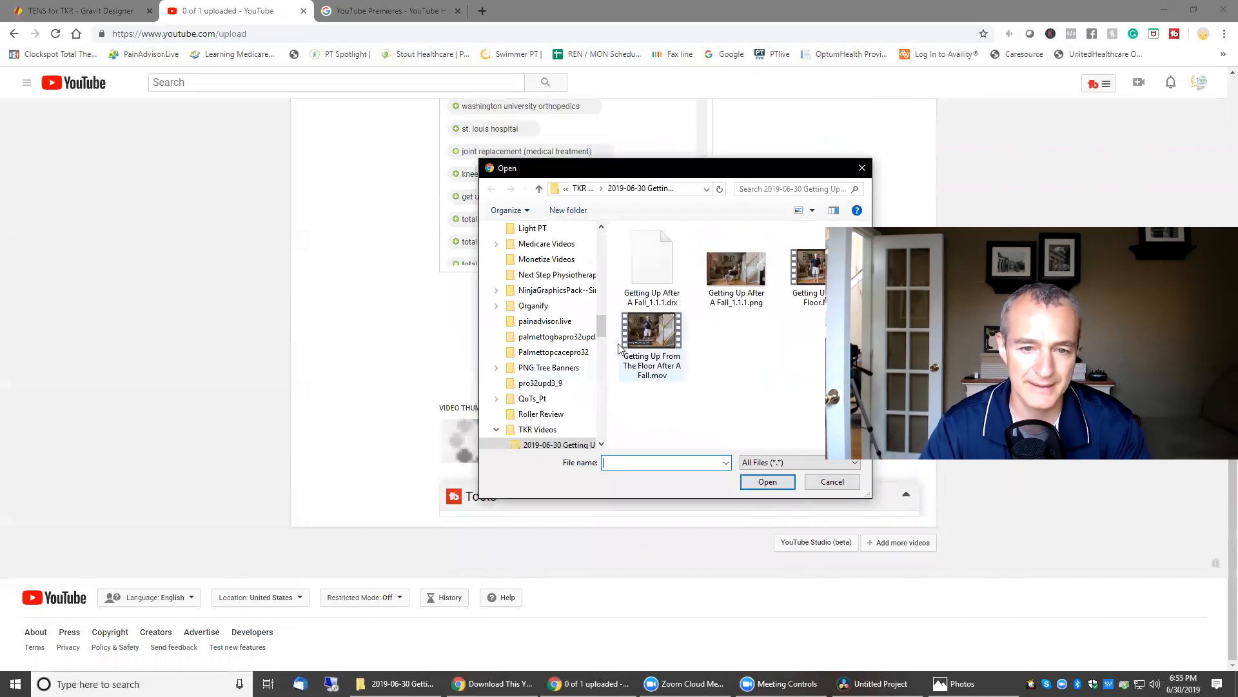
Step: Open the Downloads folder in the file chooser and look through its files for the thumbnail image
drag(599, 329, 598, 242)
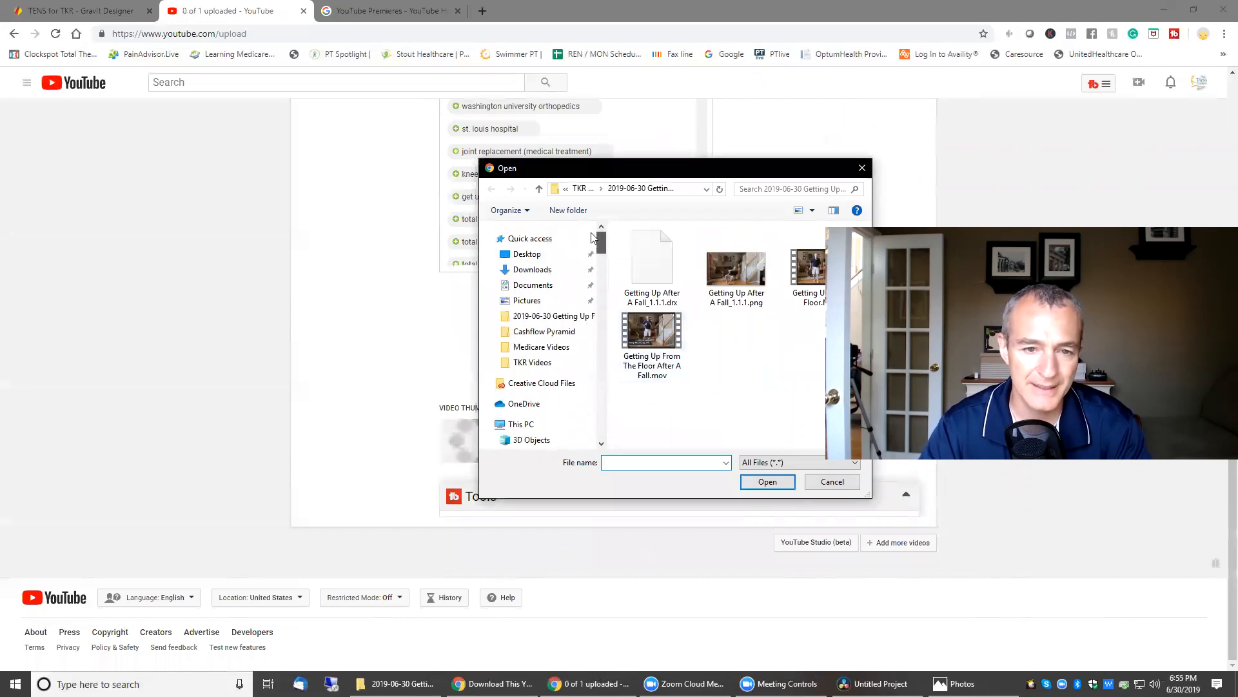
click(528, 269)
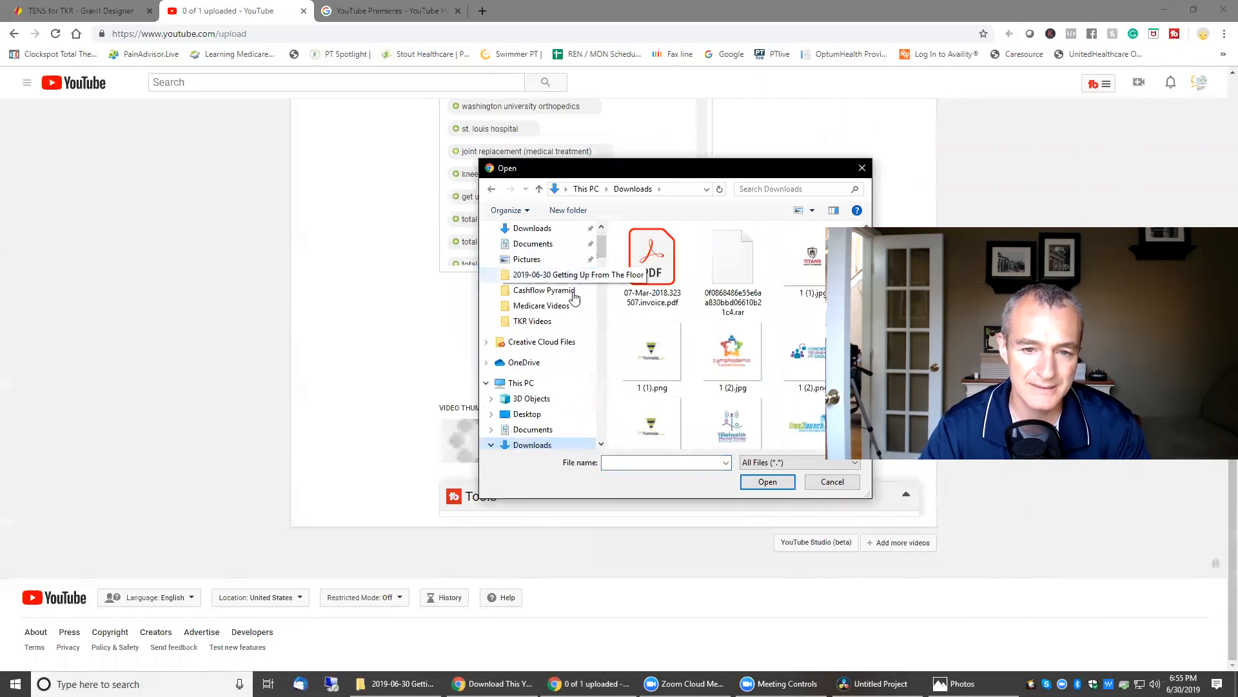
right_click(691, 303)
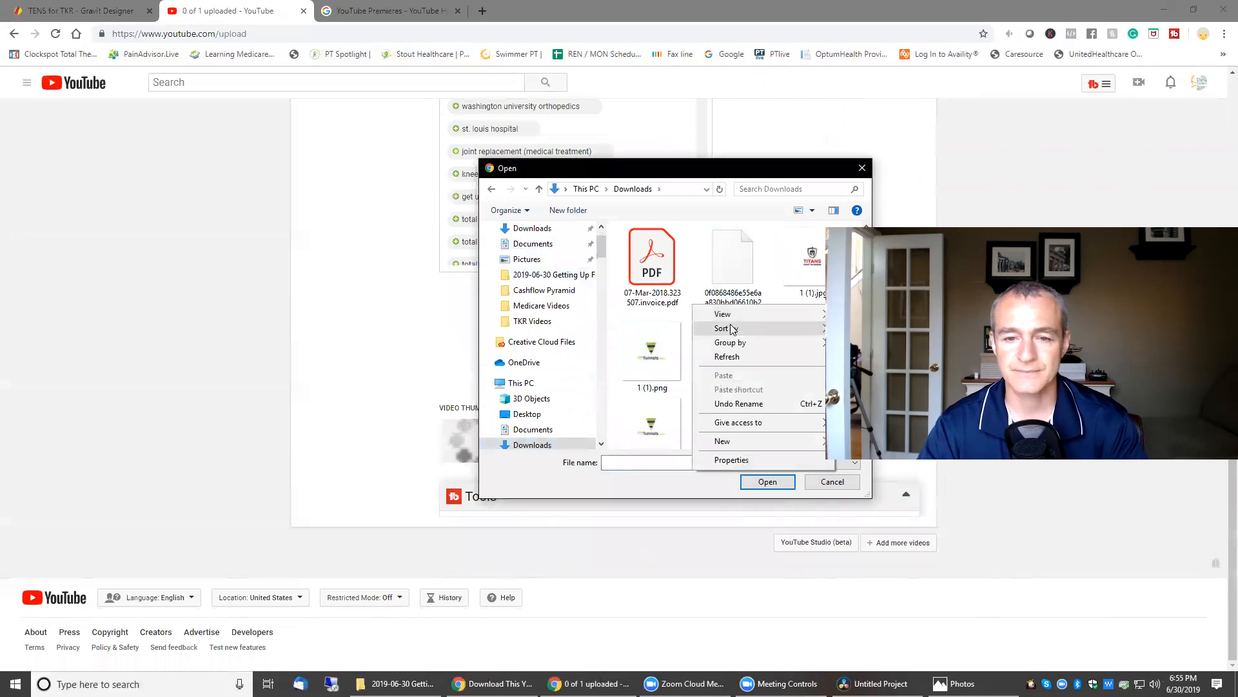
click(742, 171)
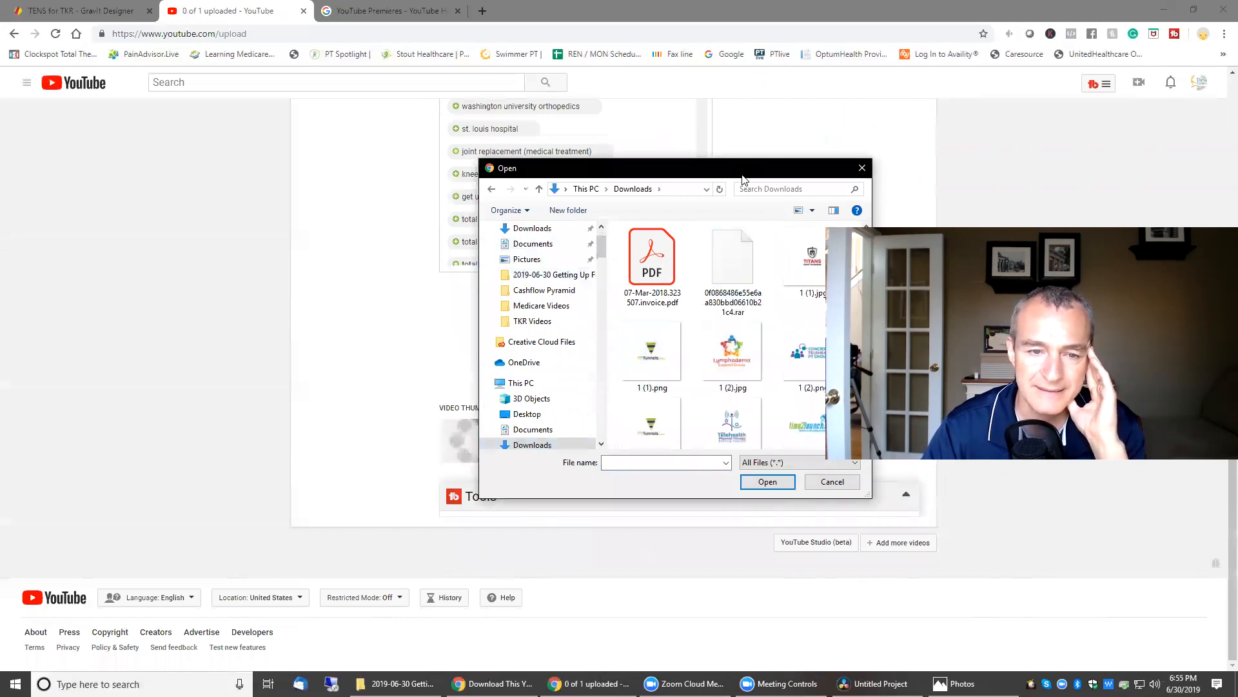
drag(743, 179, 573, 220)
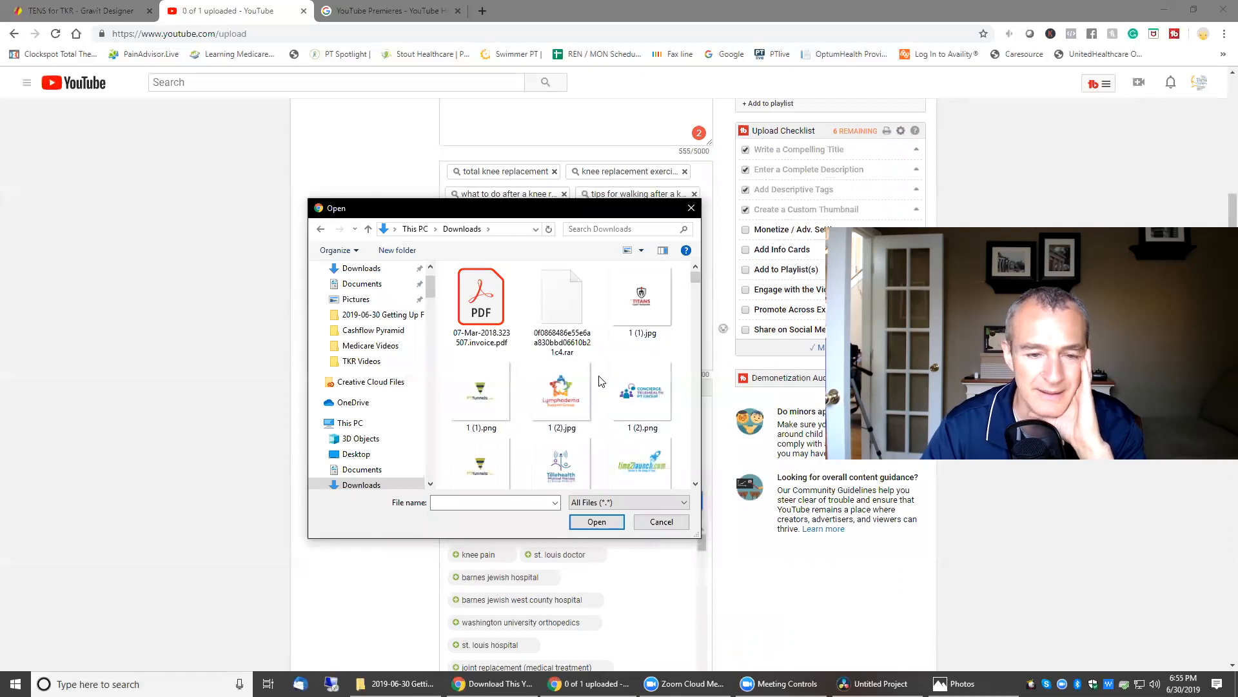
scroll(580, 387, down, 6)
scroll(599, 381, down, 3)
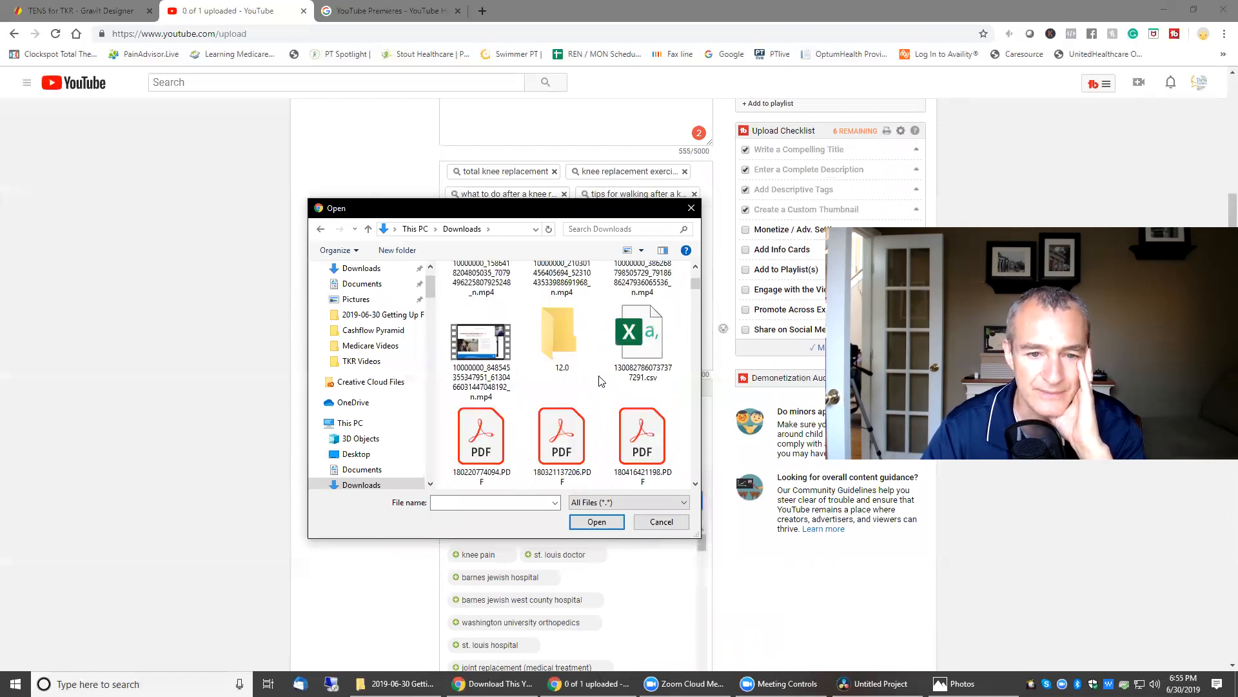
scroll(599, 380, up, 1)
scroll(599, 381, down, 5)
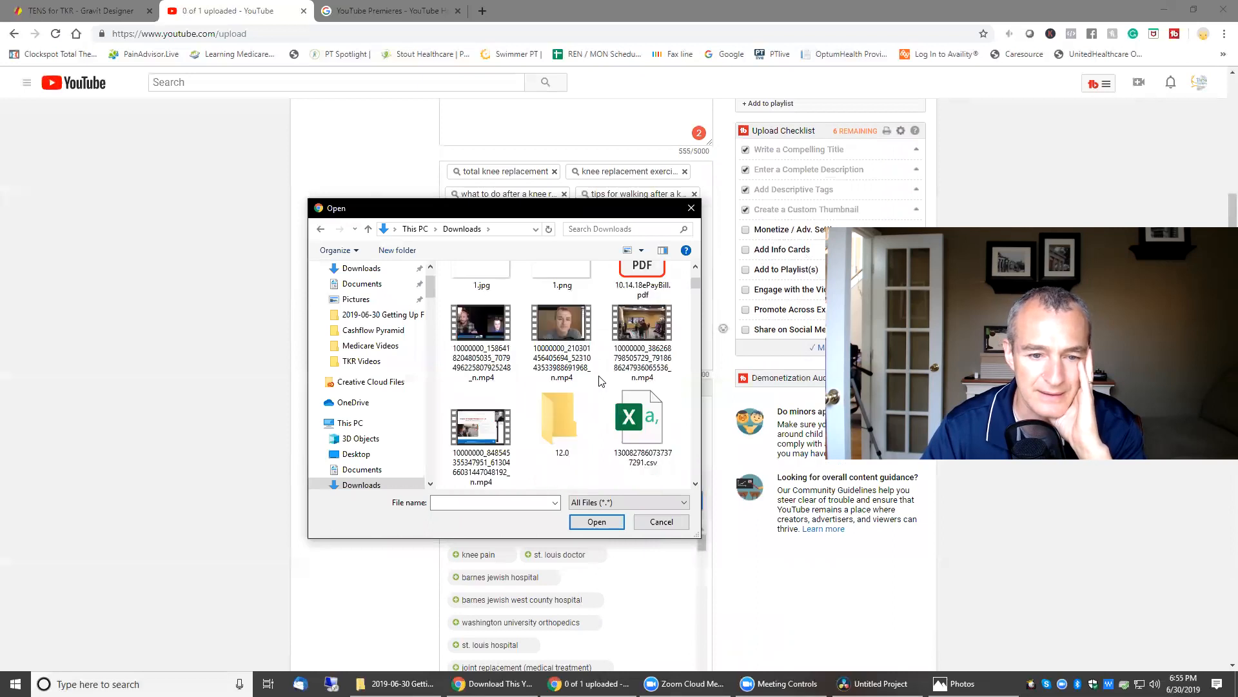
scroll(599, 381, down, 6)
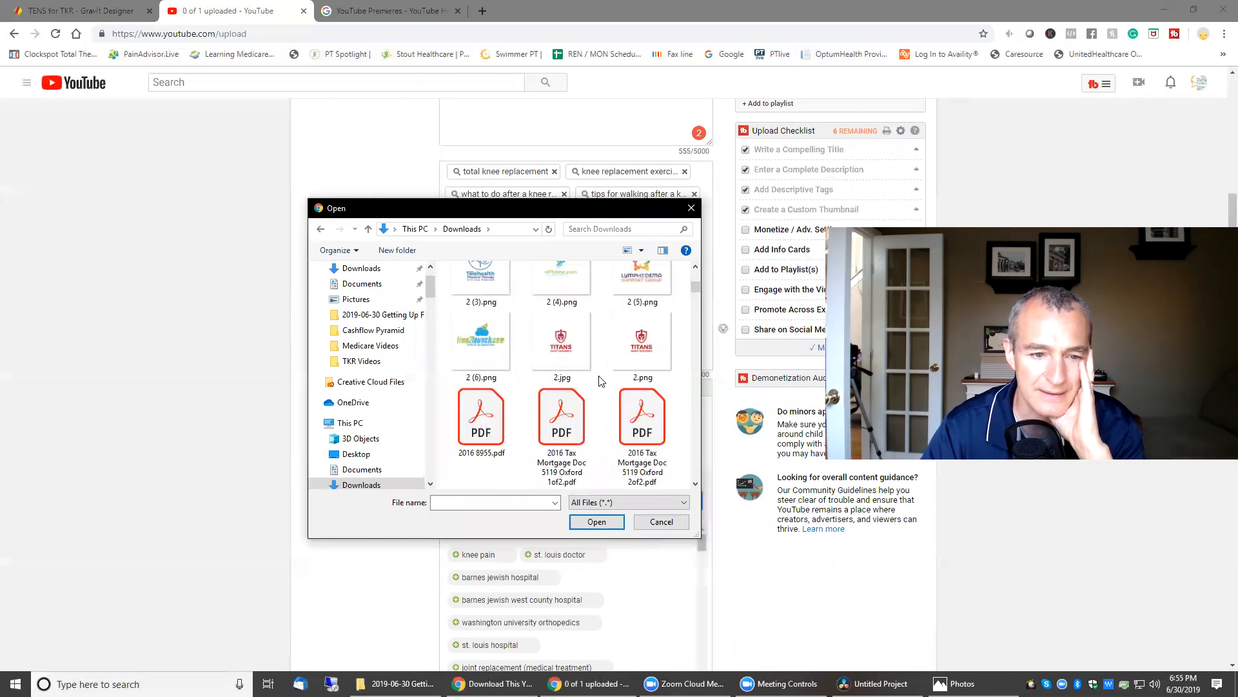
Step: Reload the Downloads folder and select the thumbnail image "TENS for TKR (1).png"
click(359, 485)
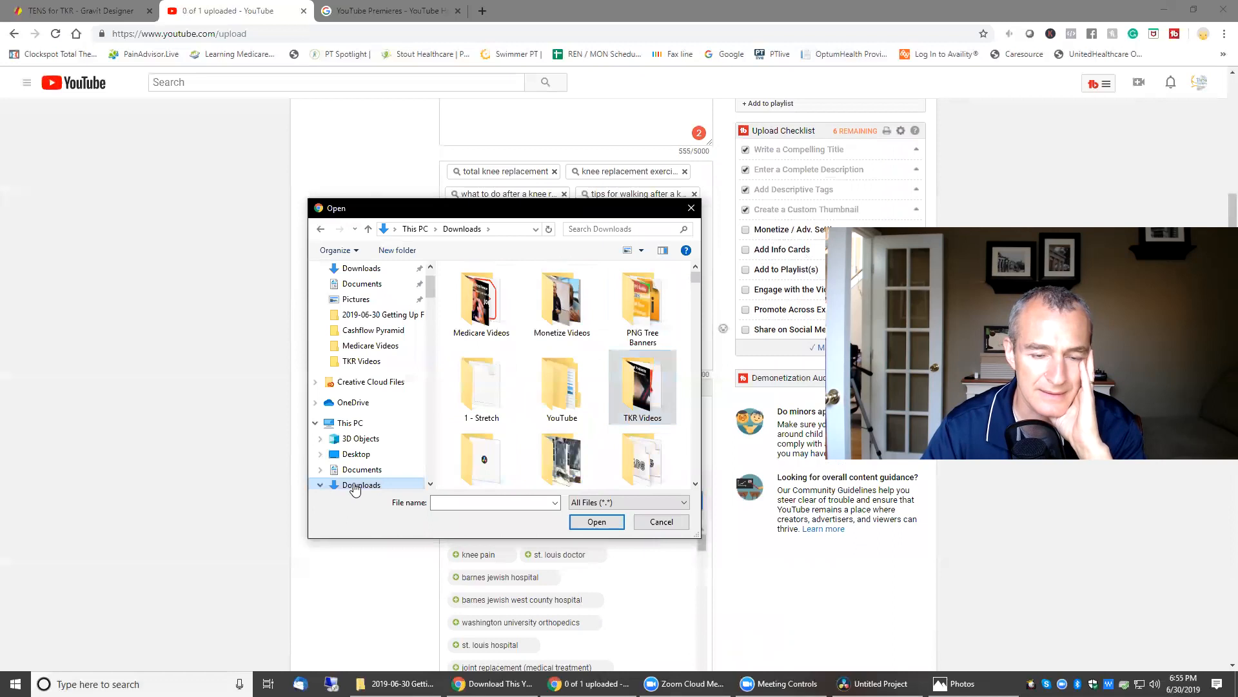
scroll(547, 402, down, 5)
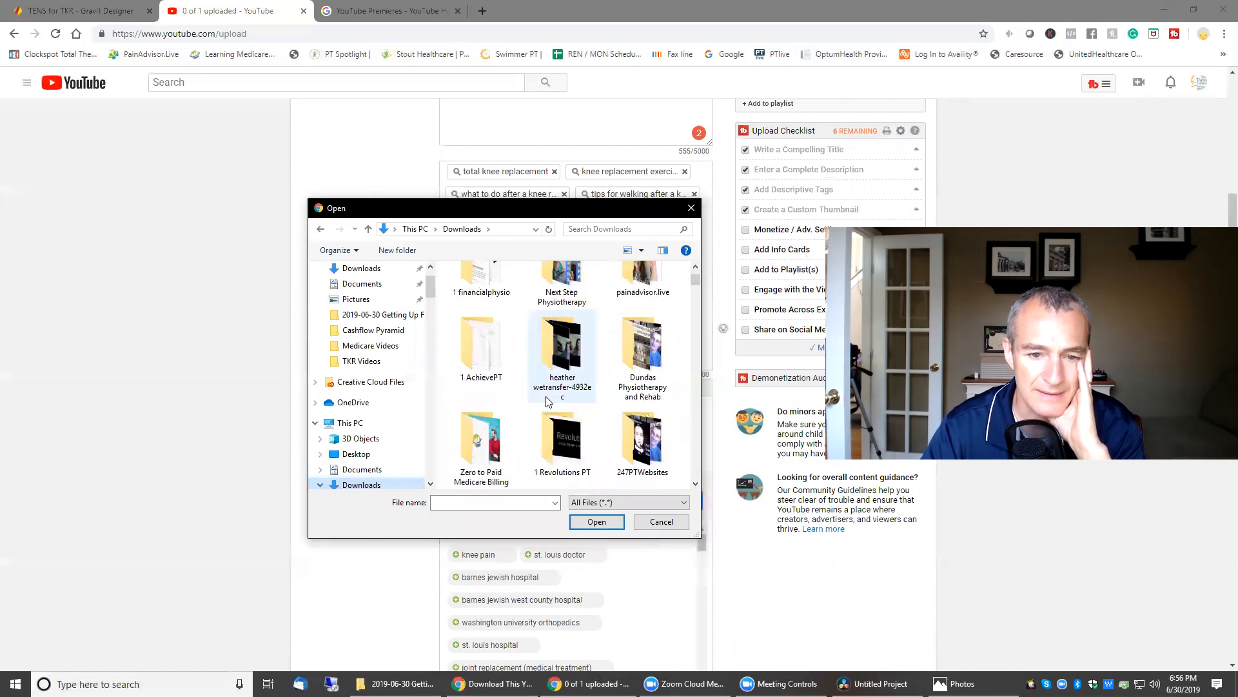
scroll(547, 401, down, 5)
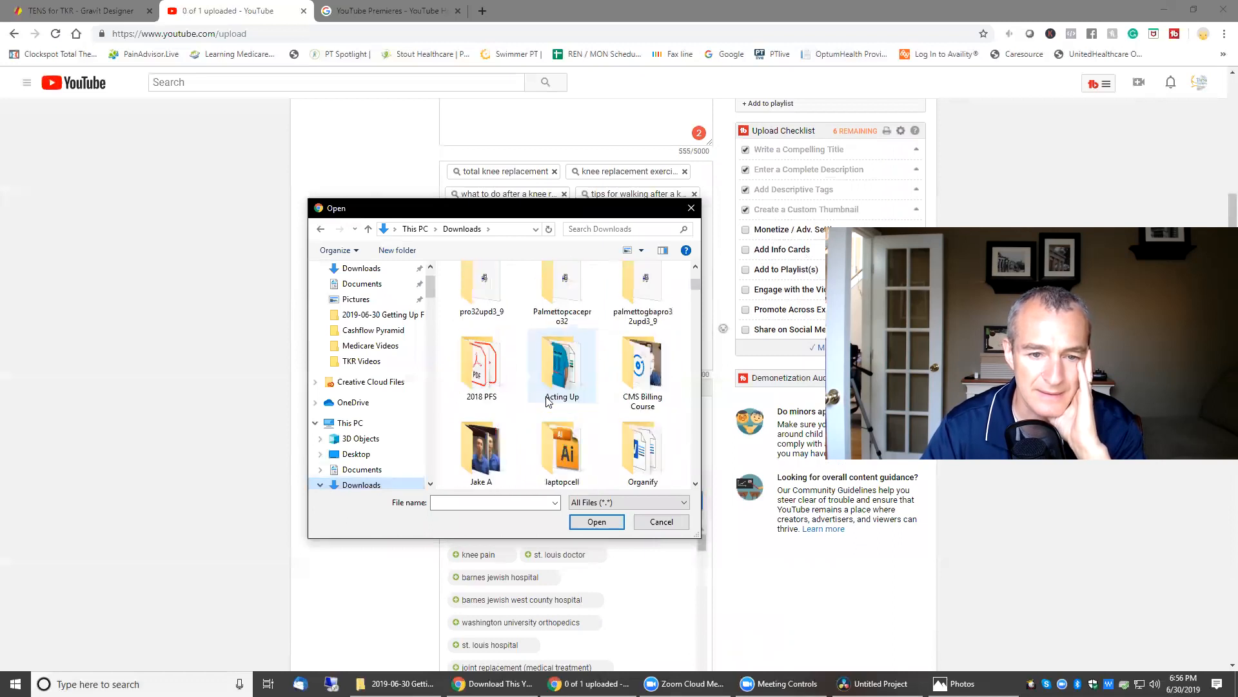
scroll(547, 401, down, 8)
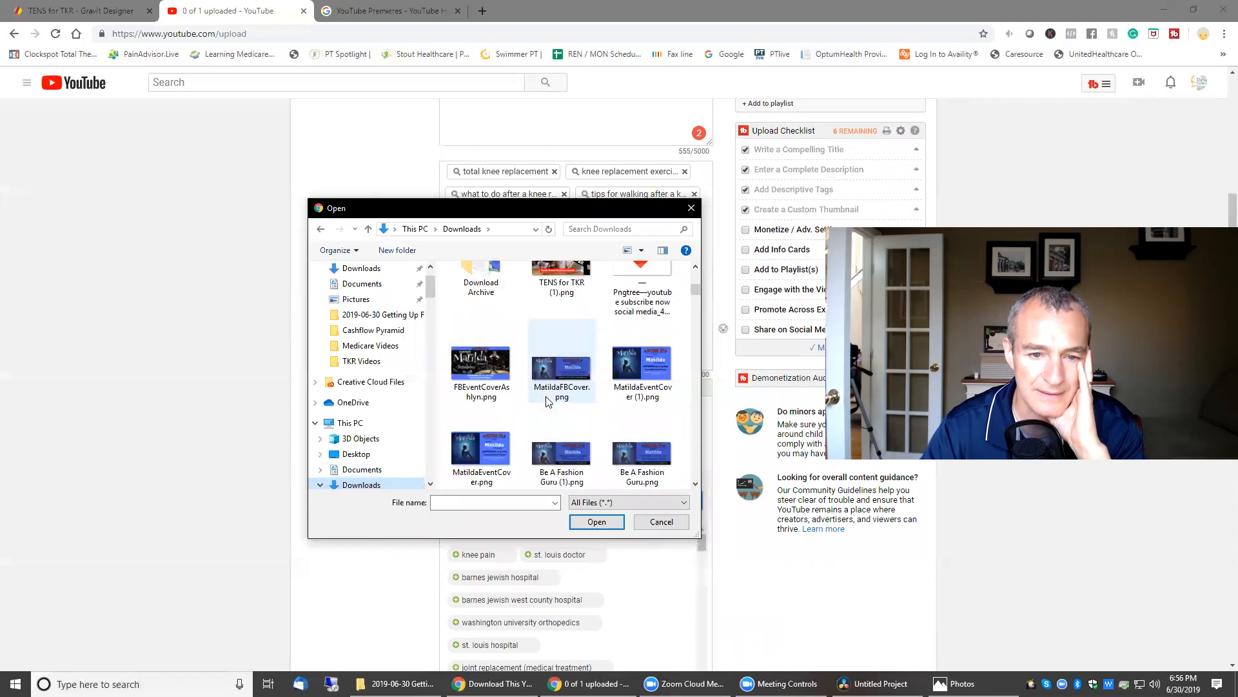
scroll(546, 396, up, 1)
click(558, 403)
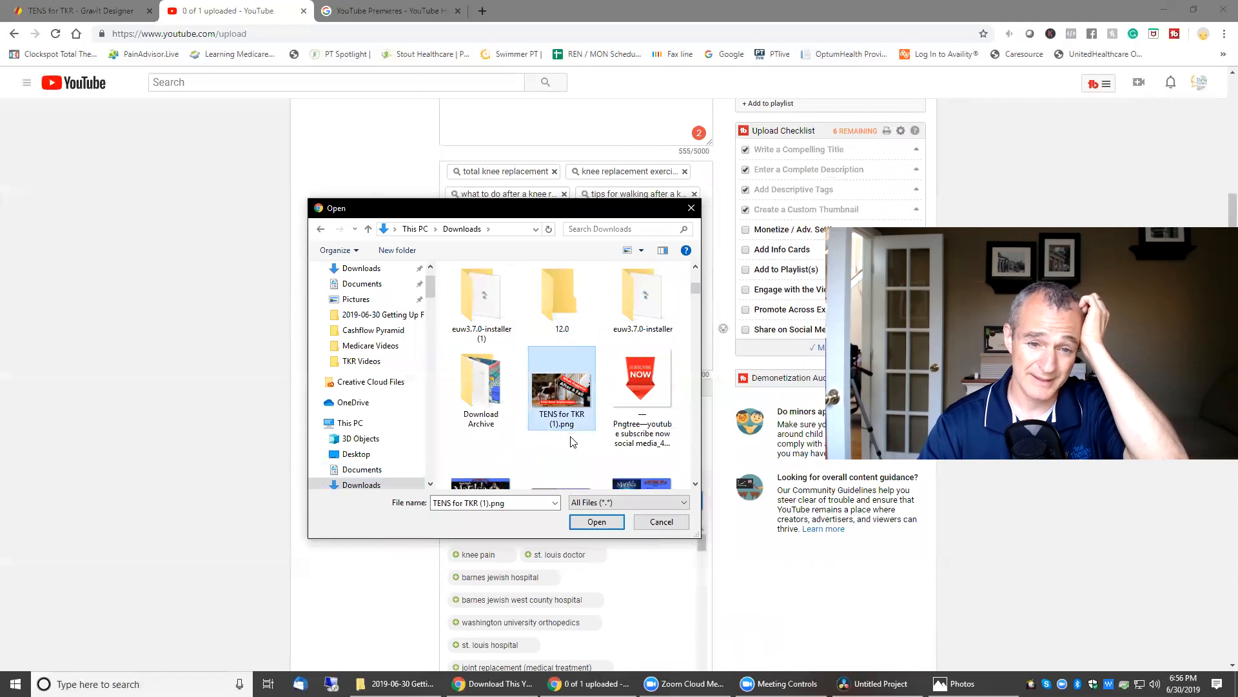
Step: Rename the selected thumbnail image as "Getting Up After A Fall Video TN"
click(565, 420)
text(Getting Up After A Fall Video TN)
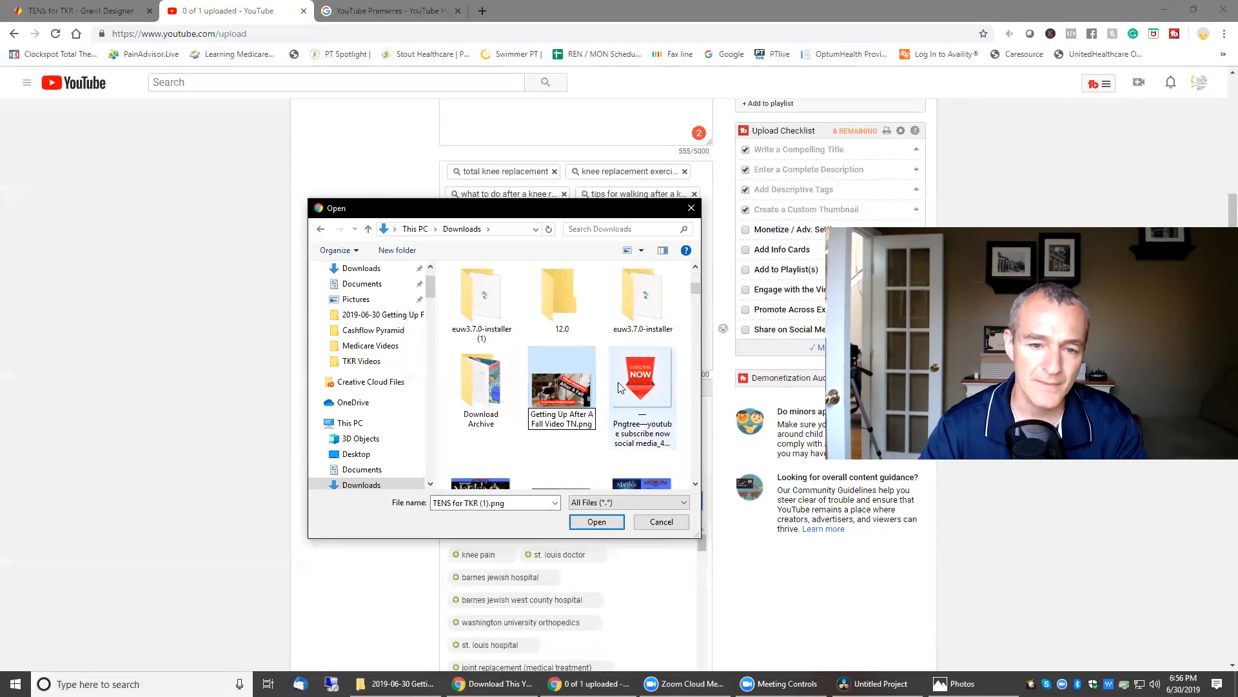
click(641, 300)
click(571, 392)
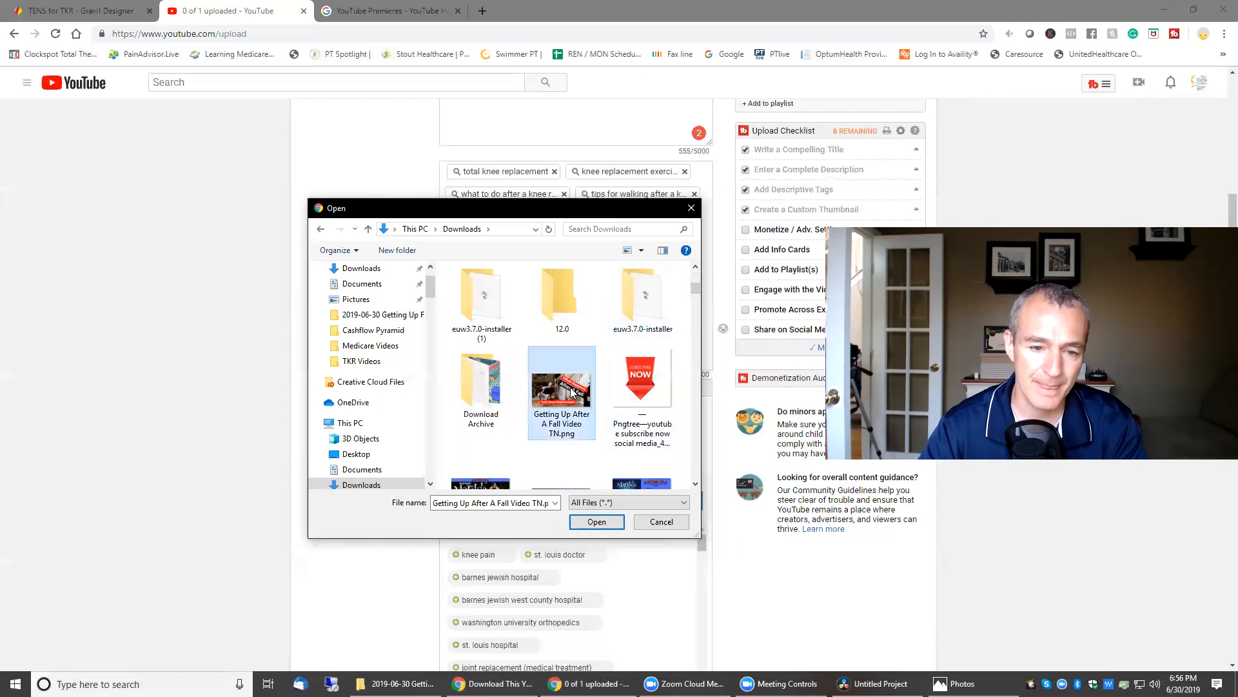
Step: Move the renamed thumbnail from Downloads into the "2019-06-30 Getting Up From The Floor" folder under TKR Videos and open that folder
drag(431, 287, 436, 390)
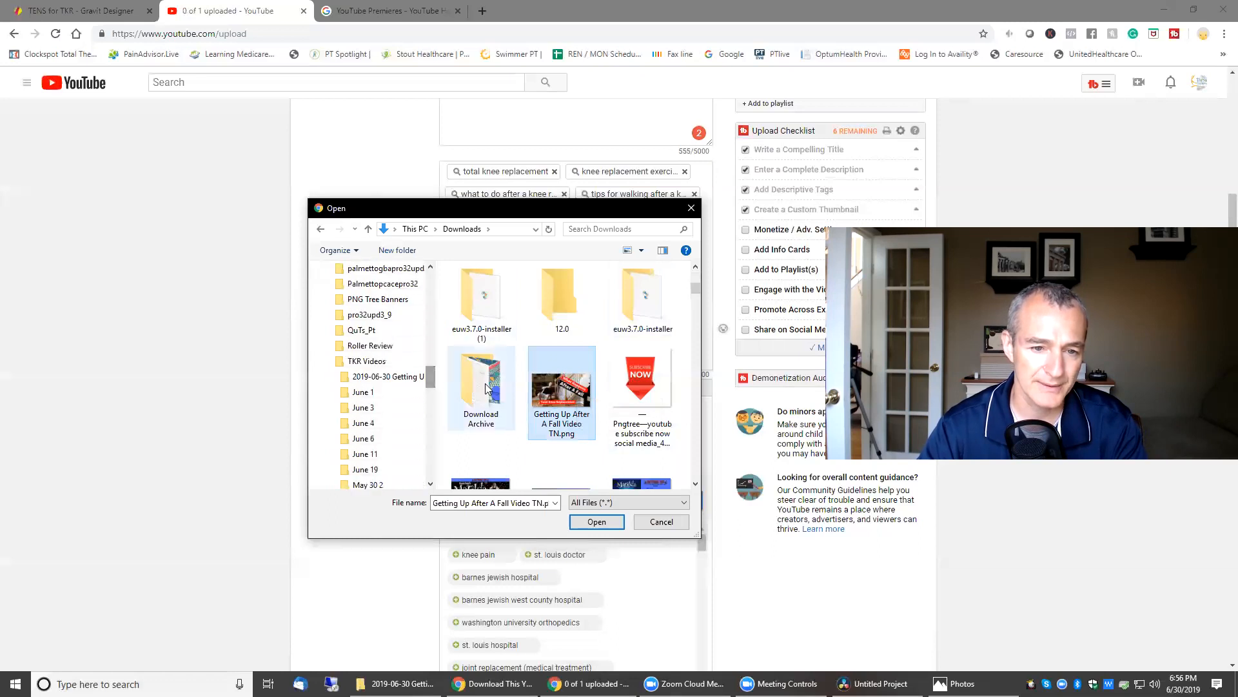
drag(561, 390, 396, 382)
click(395, 377)
Step: Upload "Getting Up After A Fall Video TN.png" as the video's custom thumbnail and check it among the video thumbnails
click(463, 305)
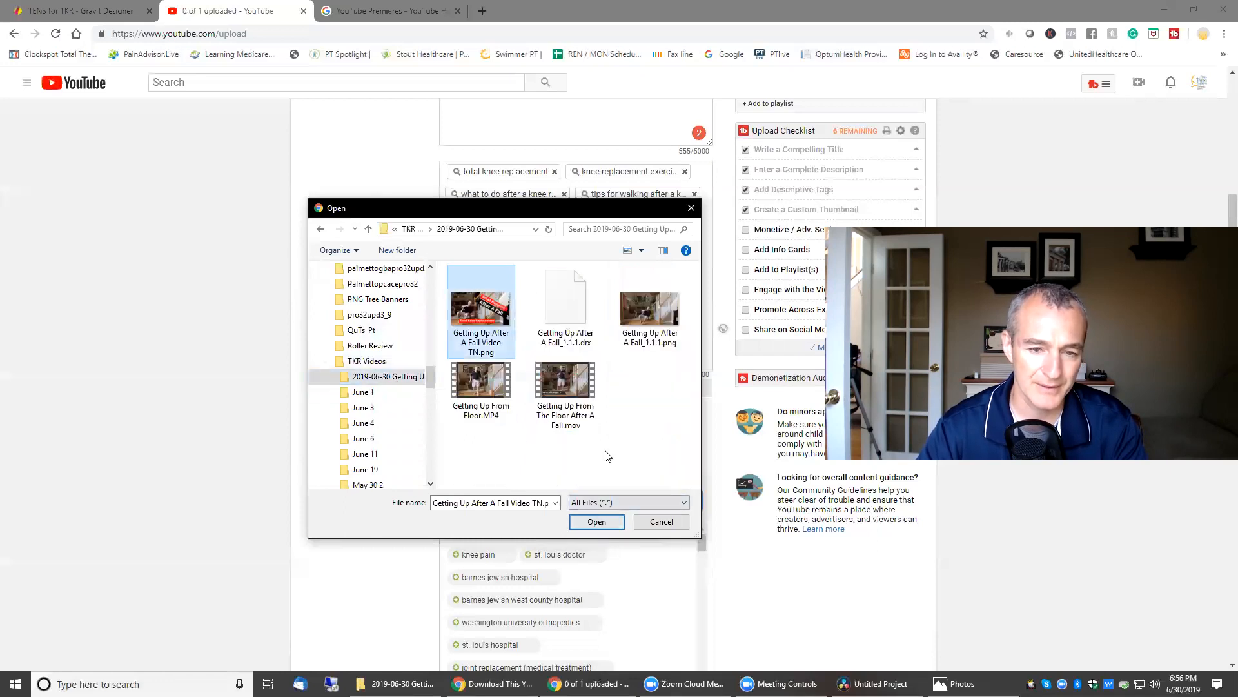
click(597, 521)
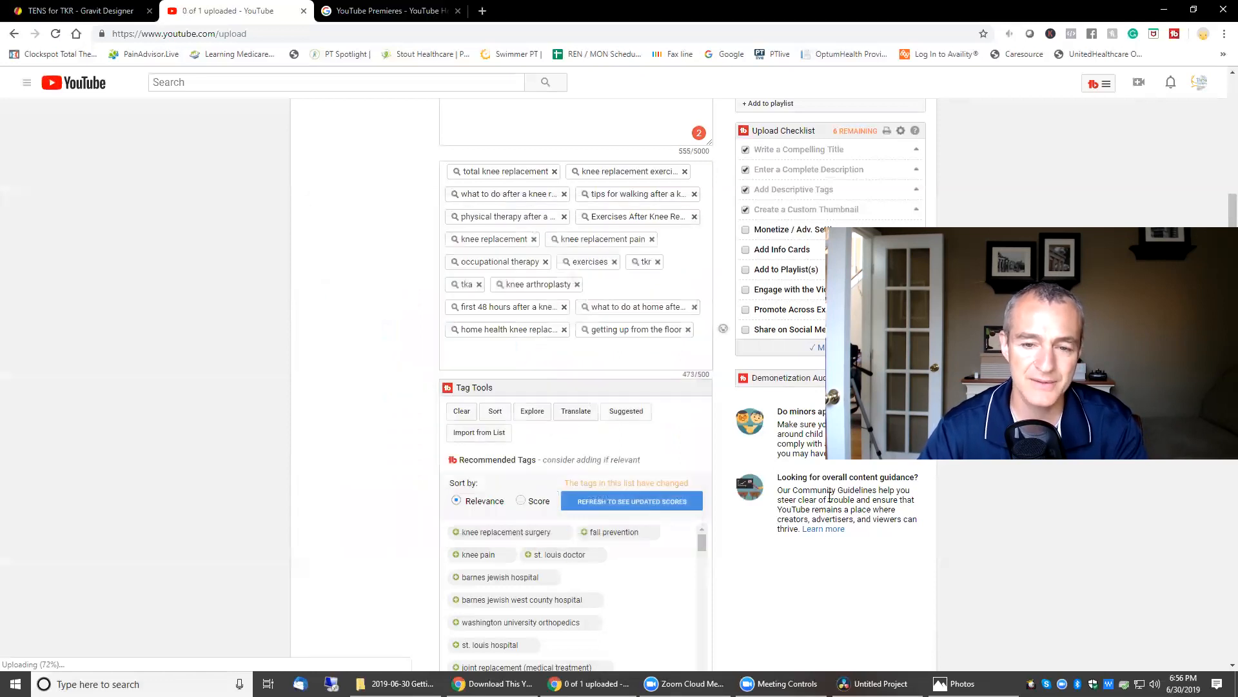
scroll(830, 496, down, 8)
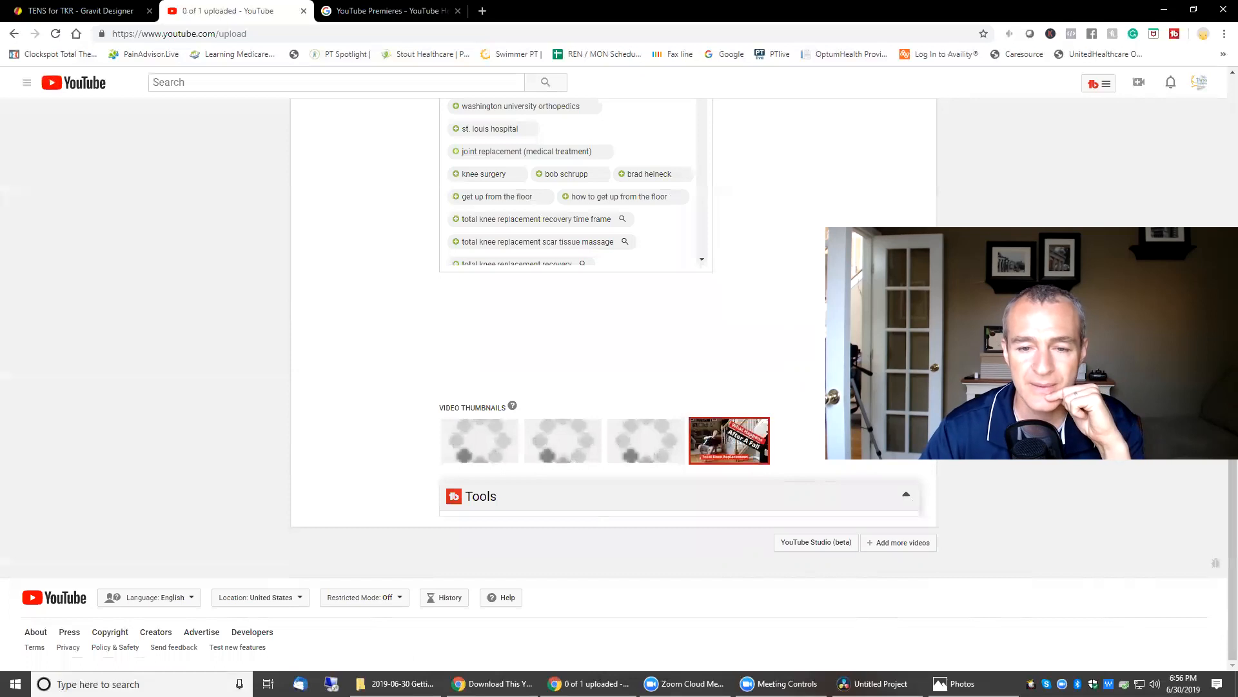
Step: Add the video to the "Total Knee Replacement Real Questions" playlist
scroll(613, 387, up, 9)
scroll(824, 441, up, 2)
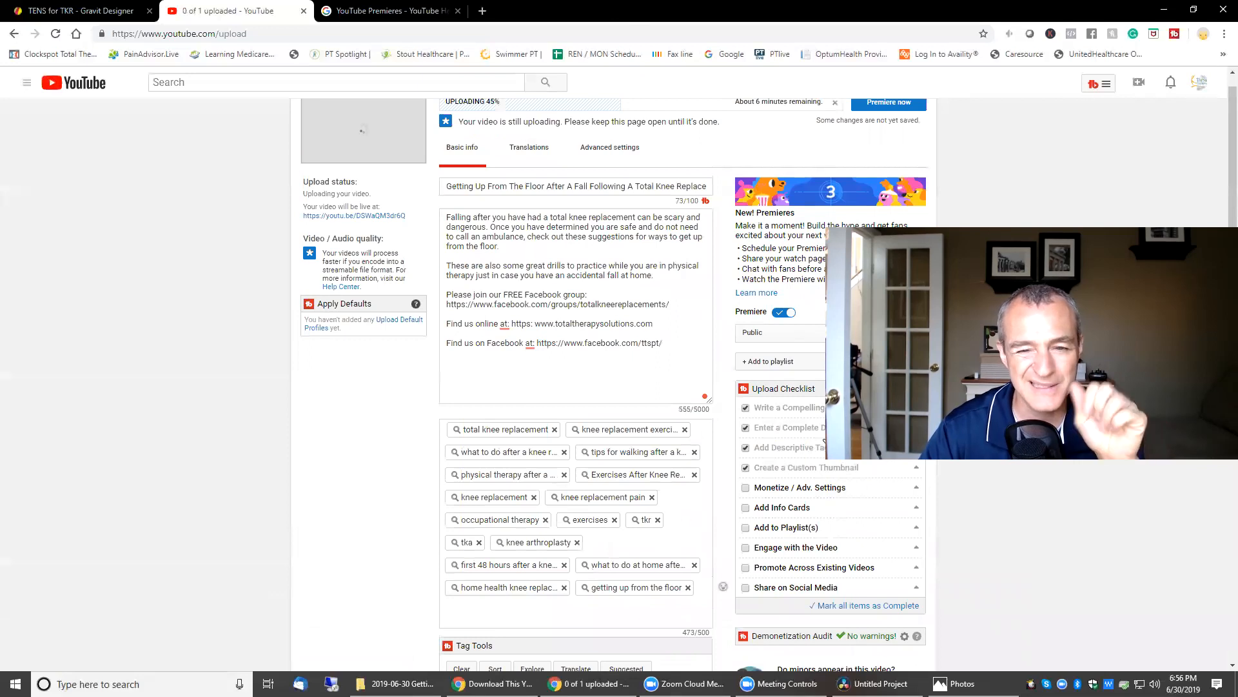
click(768, 361)
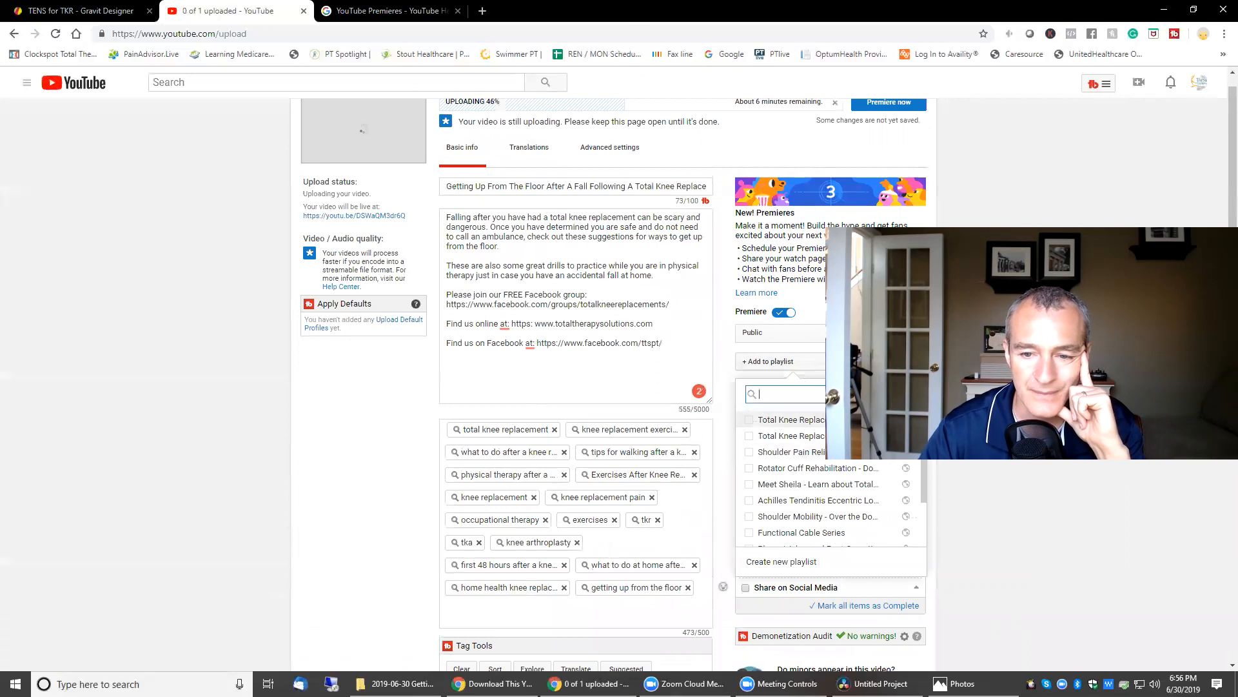
click(814, 437)
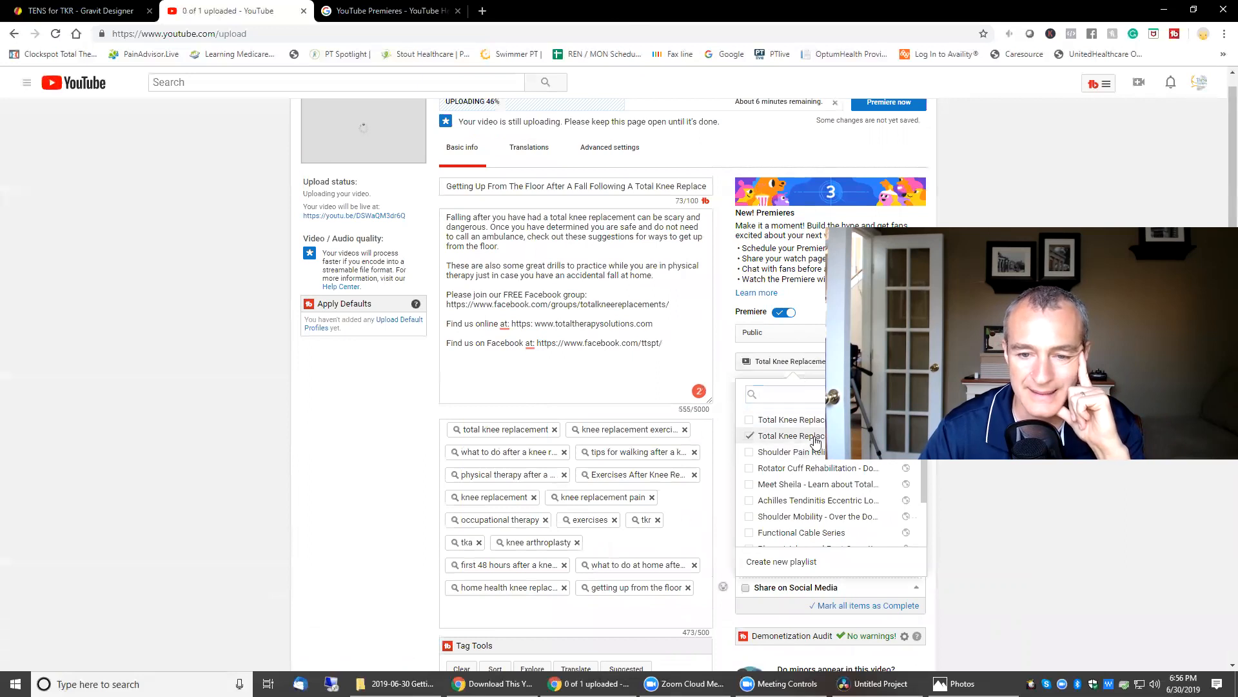
click(954, 439)
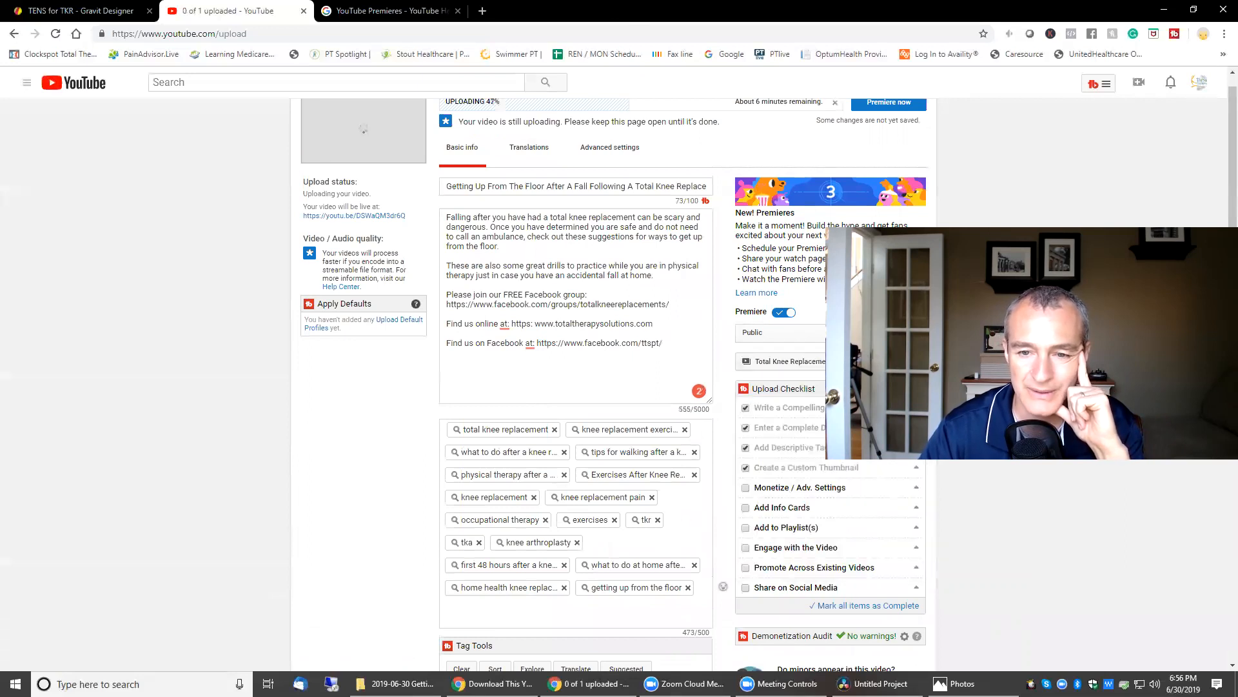
Step: Set the Premiere's visibility to Scheduled
click(830, 332)
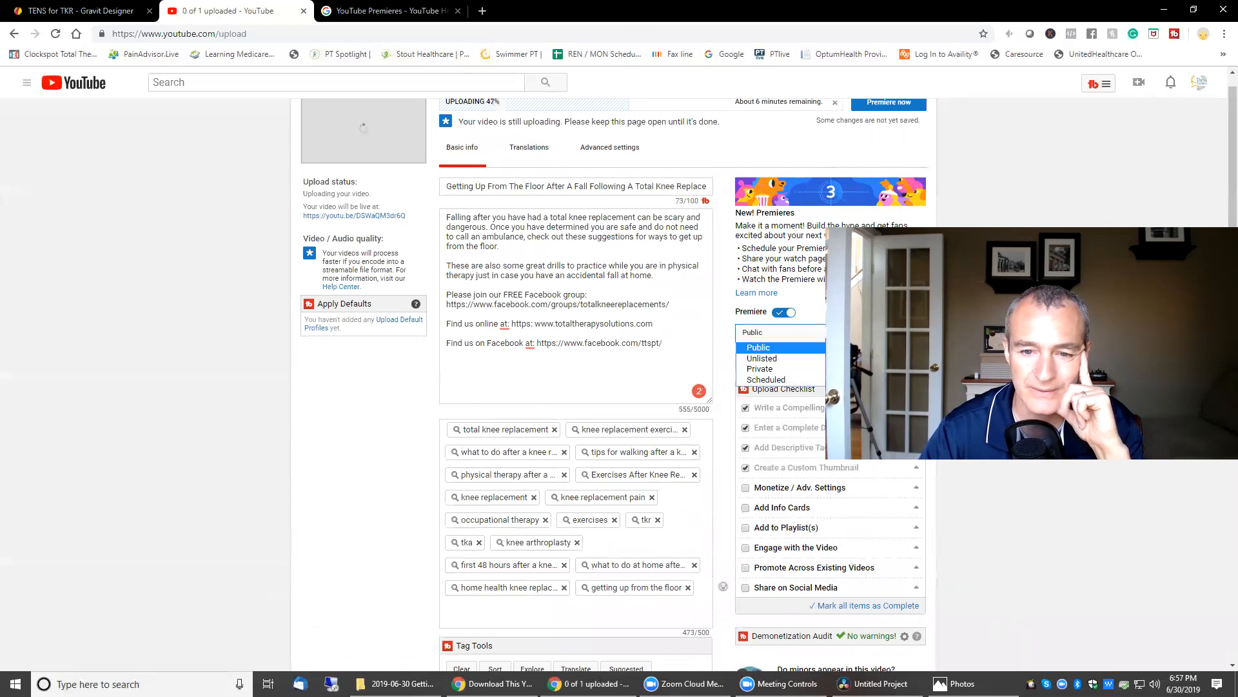
key(Down)
key(Down)
key(Down)
key(Return)
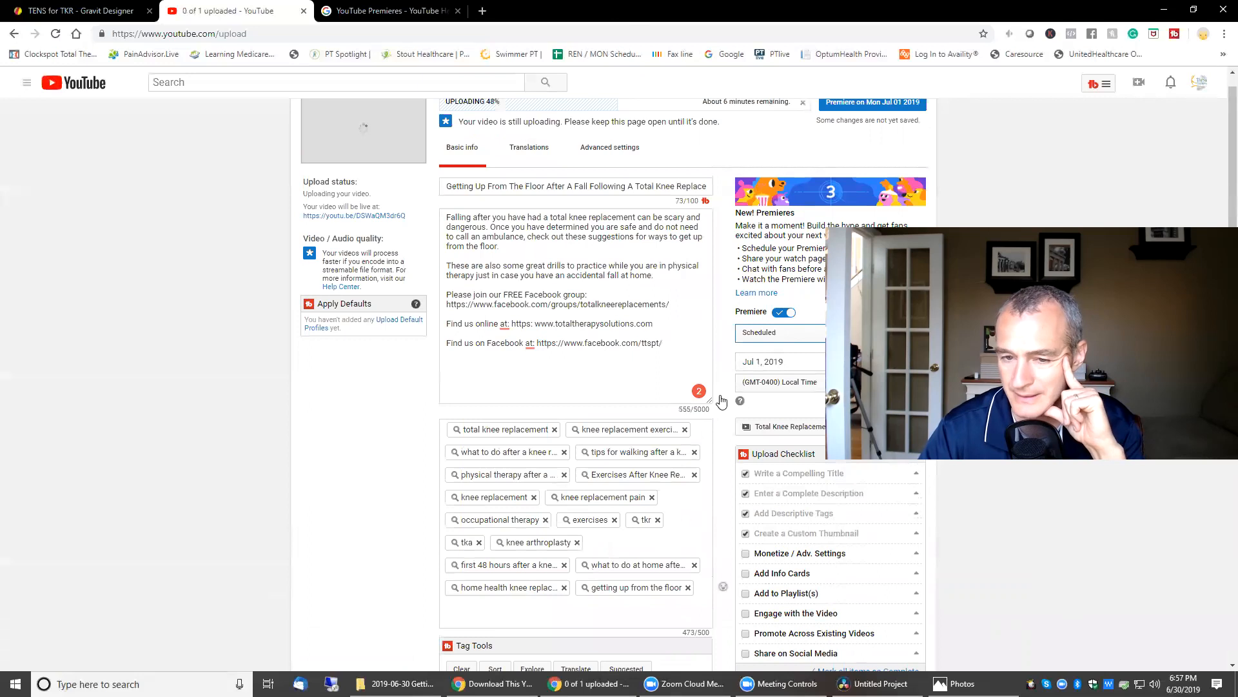
Step: Schedule the Premiere for Jun 30, 2019 at an upcoming evening time
click(811, 363)
click(746, 380)
click(749, 467)
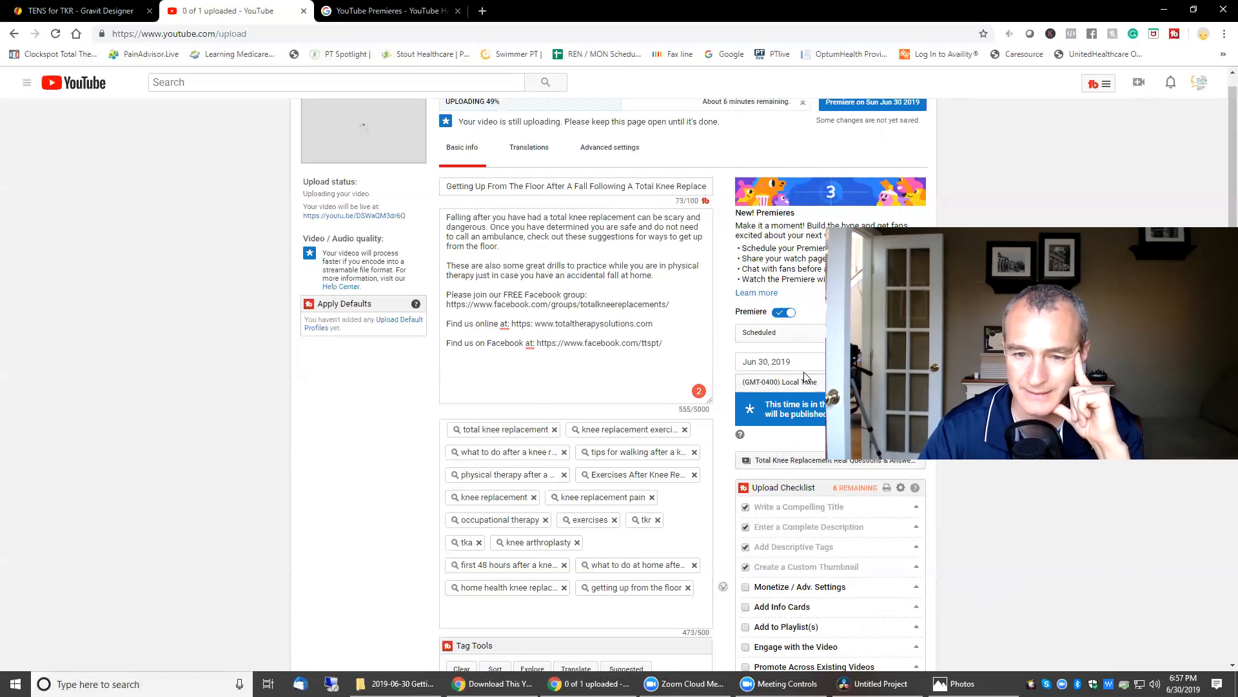
click(884, 361)
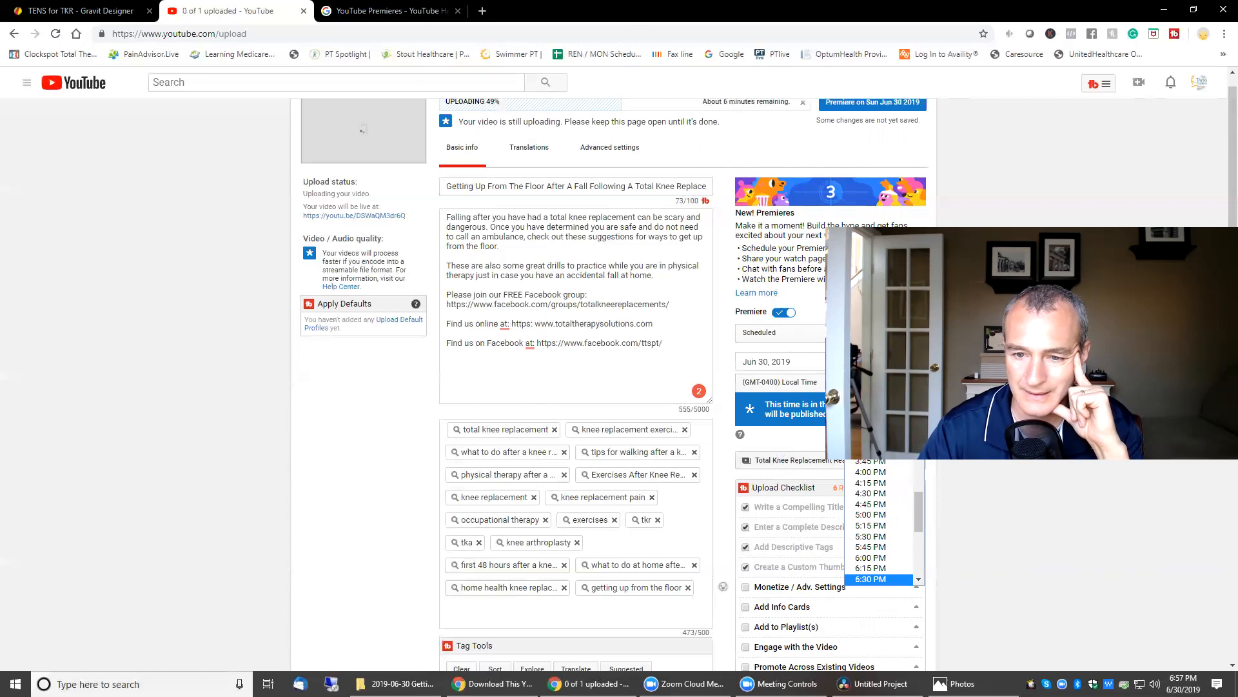
scroll(885, 498, down, 3)
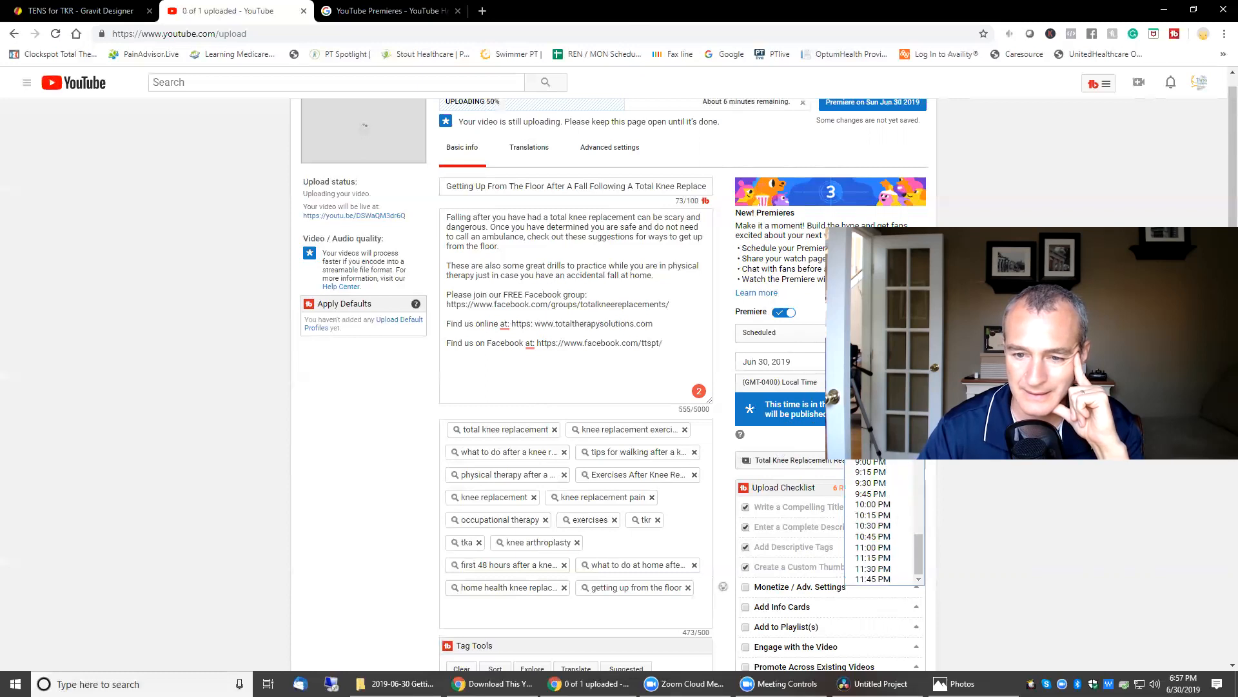
click(871, 439)
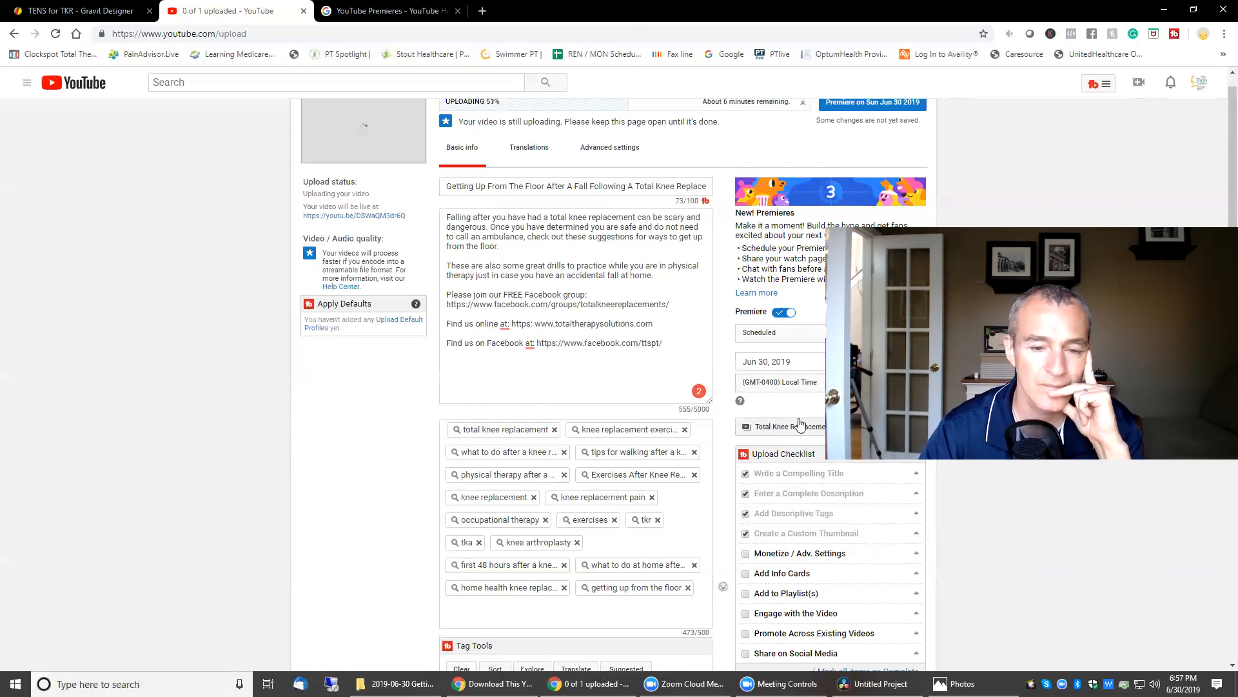
Step: Open the Amazon website in place of the YouTube Premieres help page
scroll(800, 424, down, 10)
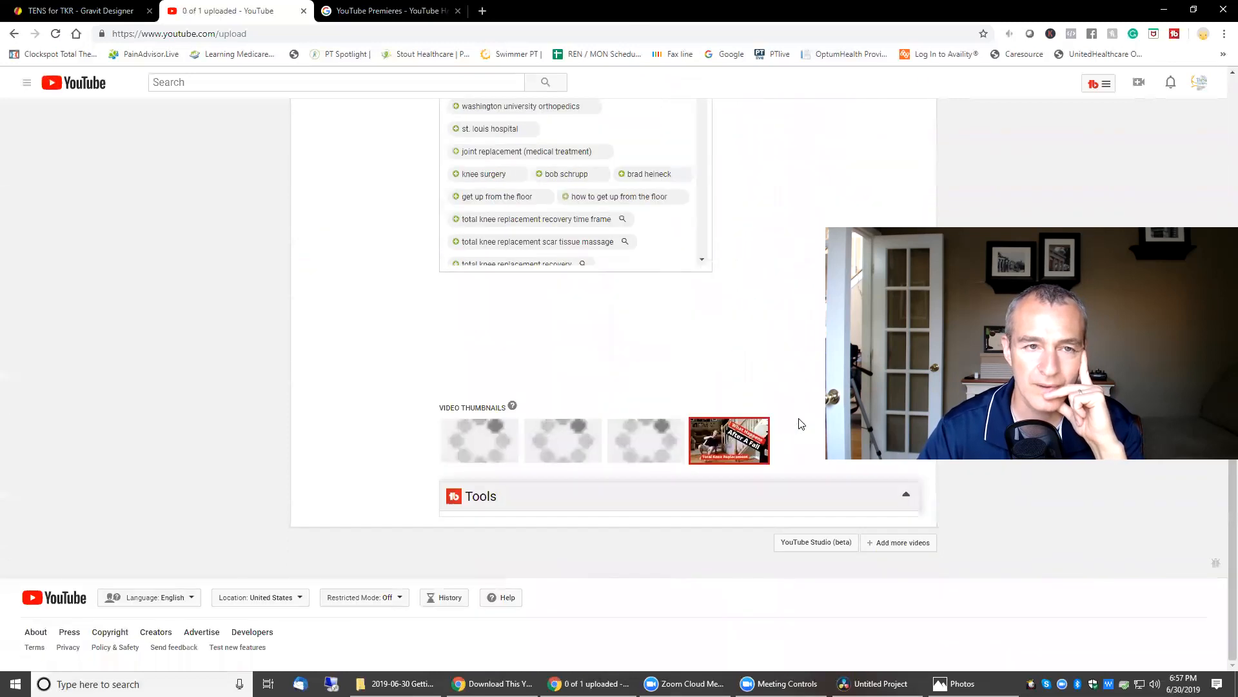
click(371, 11)
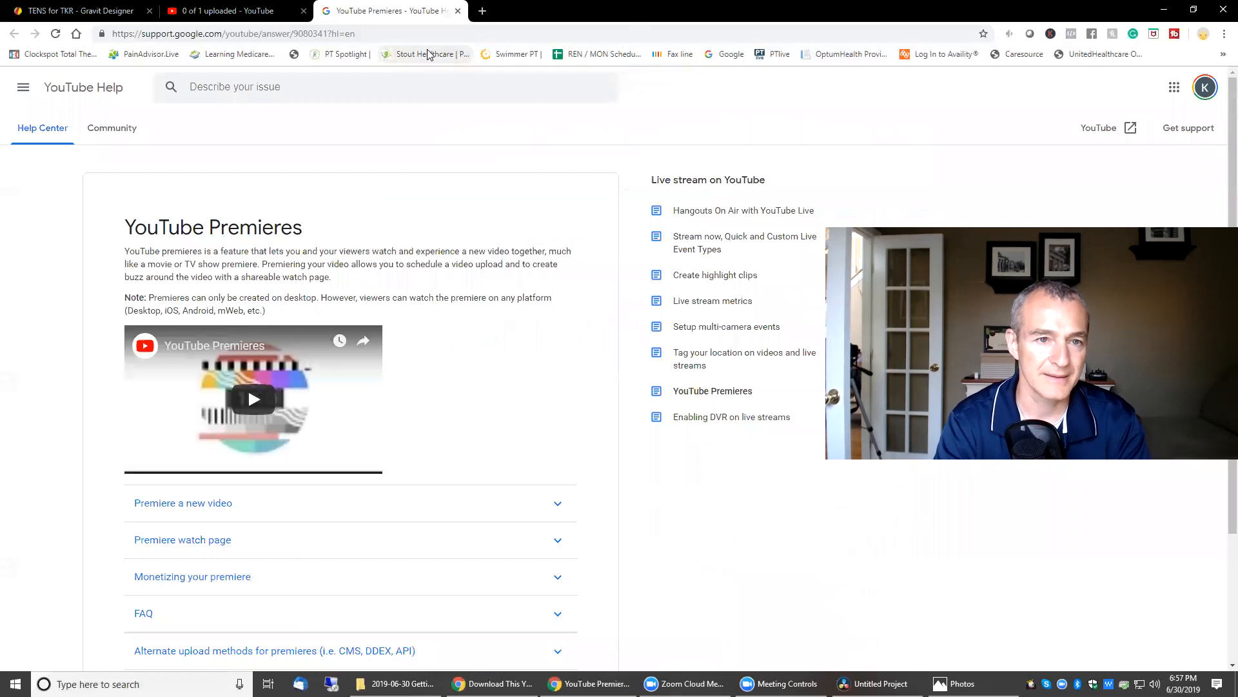
click(452, 36)
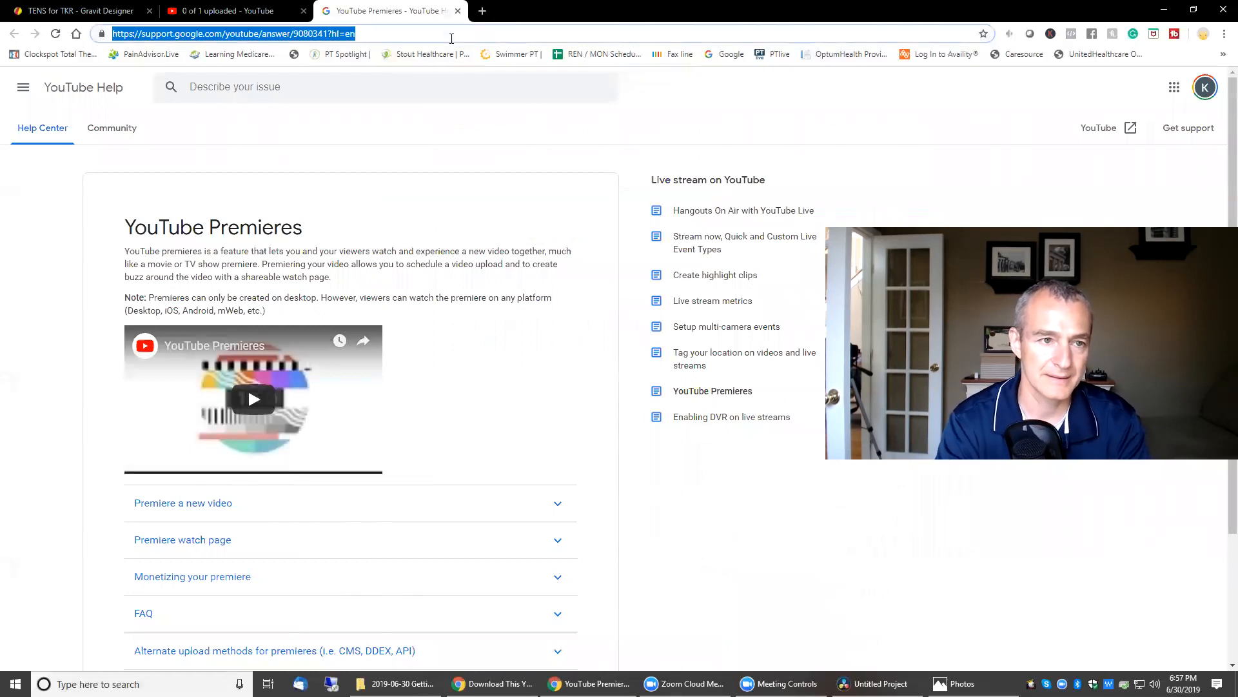
text(amazon)
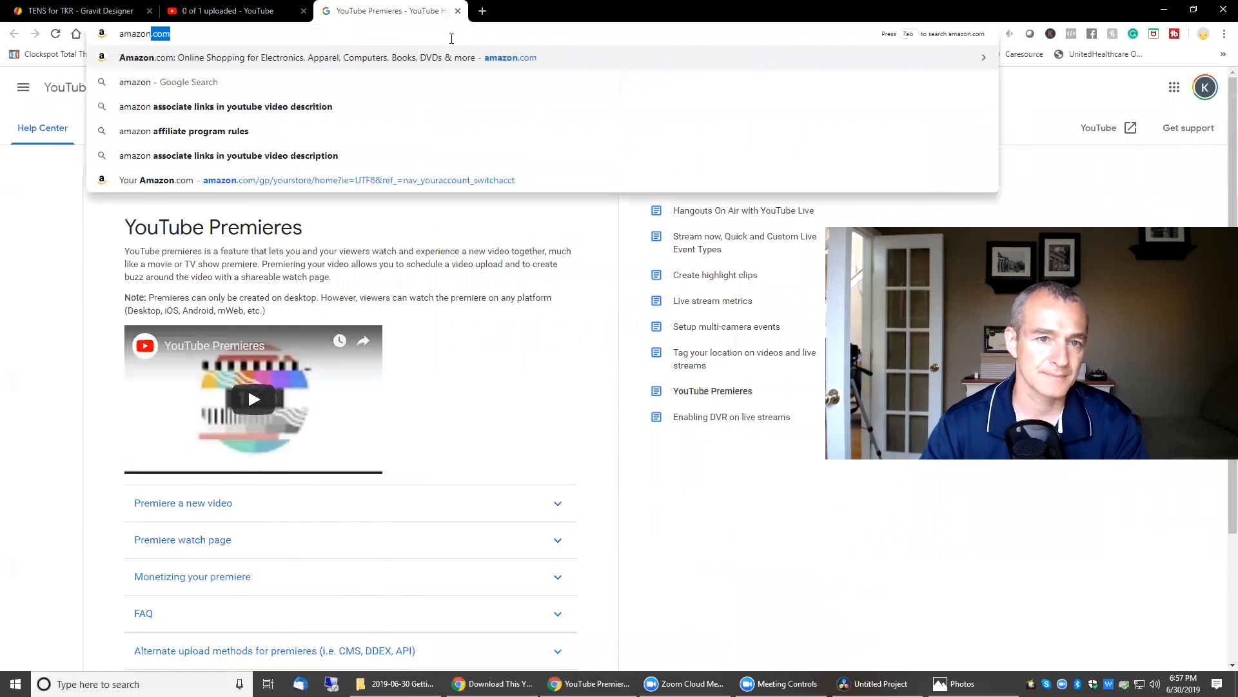
click(221, 65)
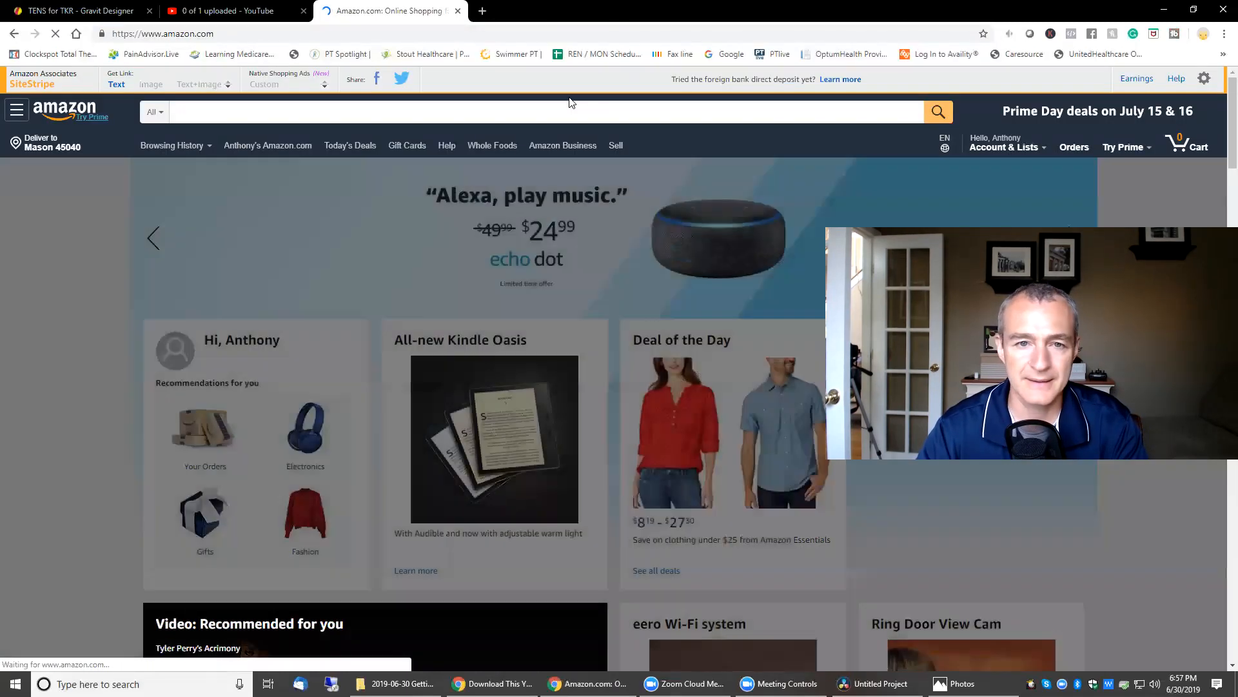
Step: Search Amazon for "self inflating air mattress"
click(572, 111)
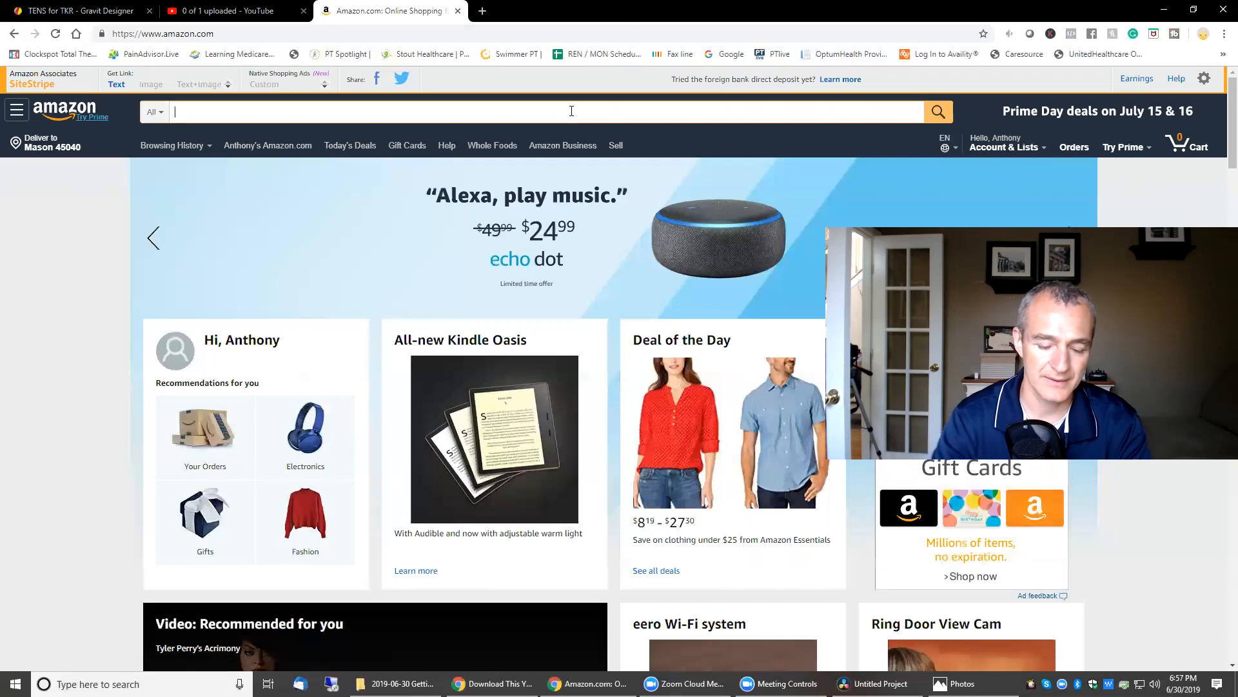
text(self )
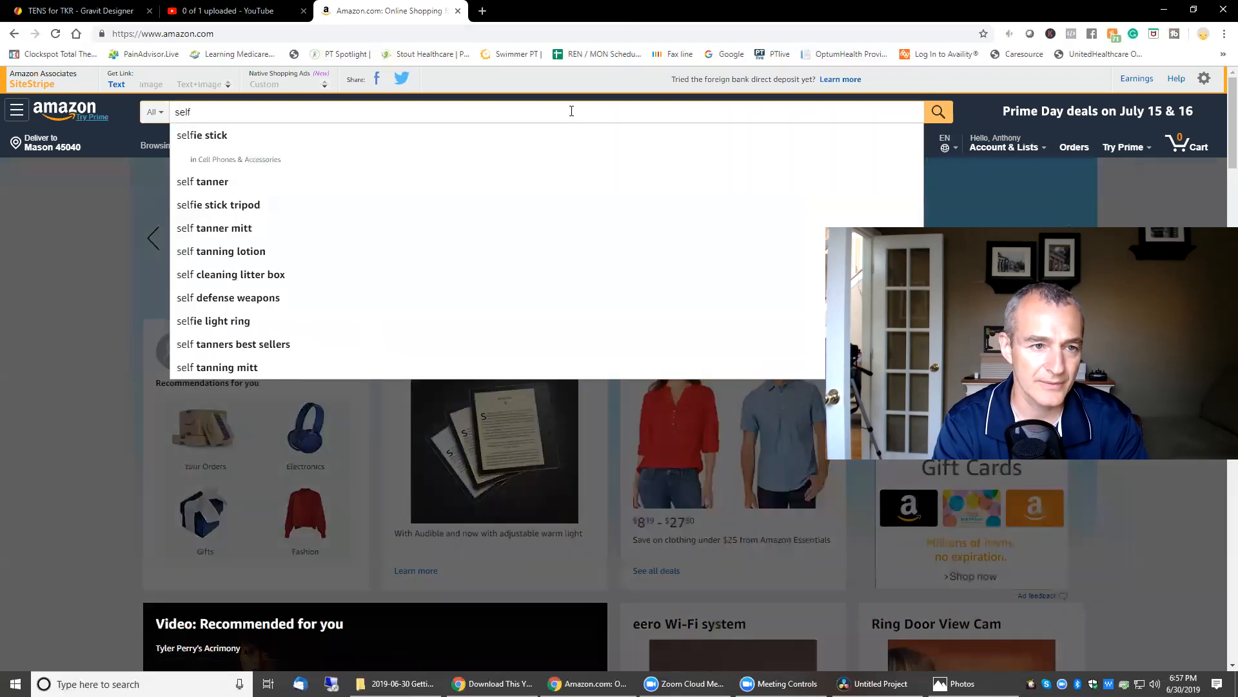
text(infla)
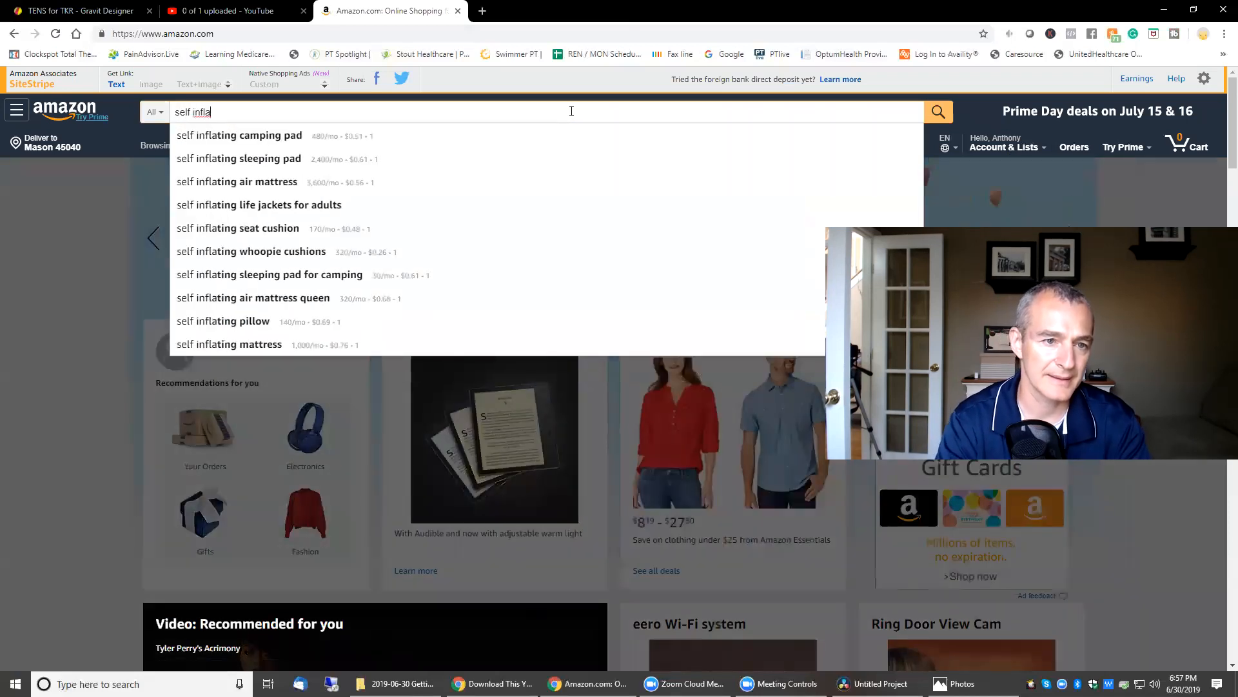
click(569, 182)
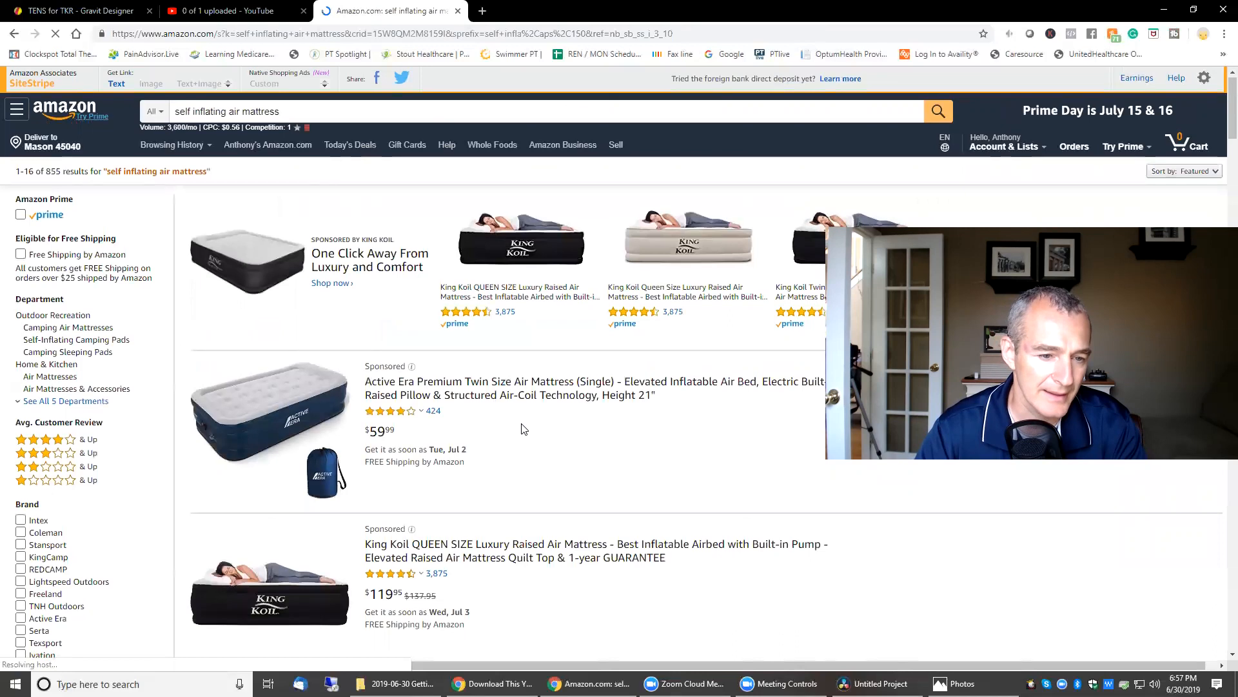
Step: Find the Intex Comfort Plush Elevated Dura-Beam Airbed with 18" bed height in the results and open its product page
scroll(522, 429, down, 5)
scroll(522, 430, down, 4)
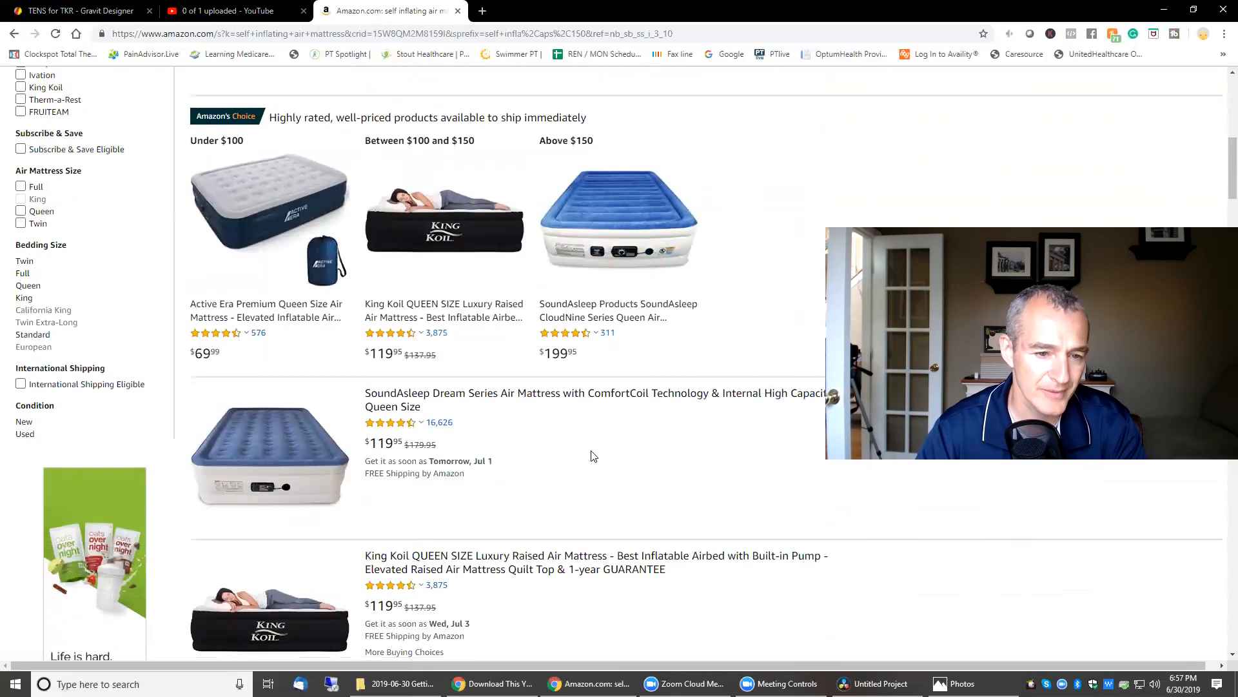
scroll(593, 455, down, 4)
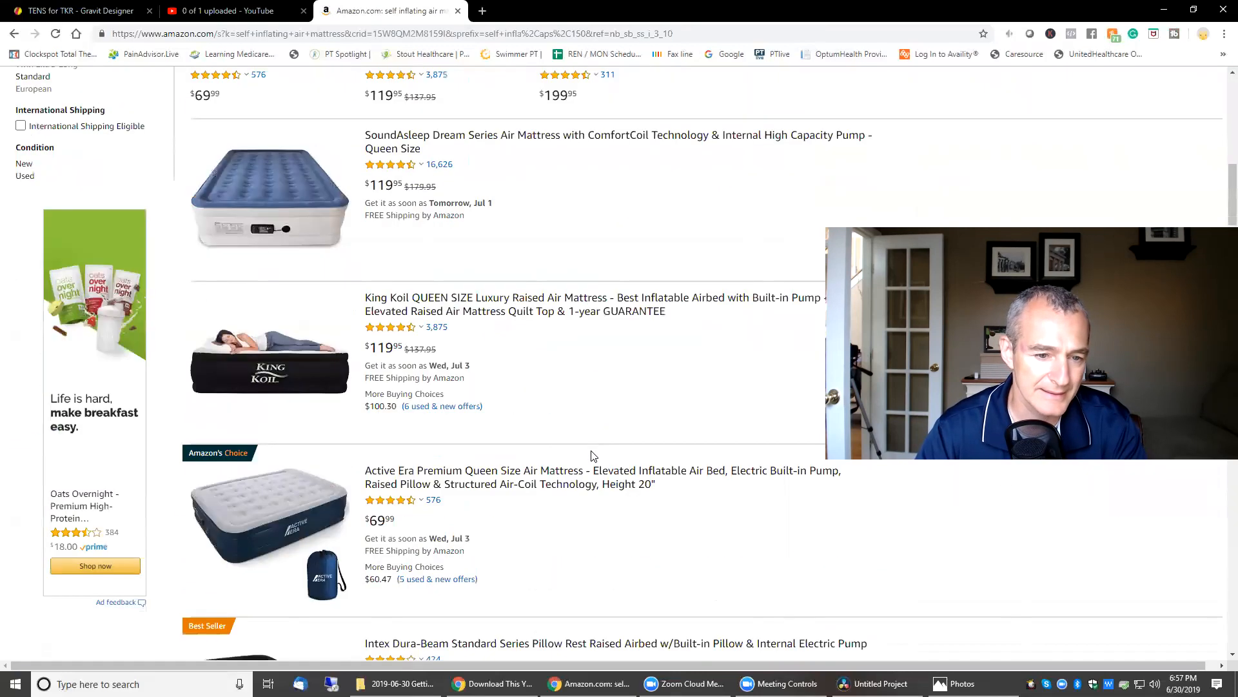
scroll(594, 456, down, 6)
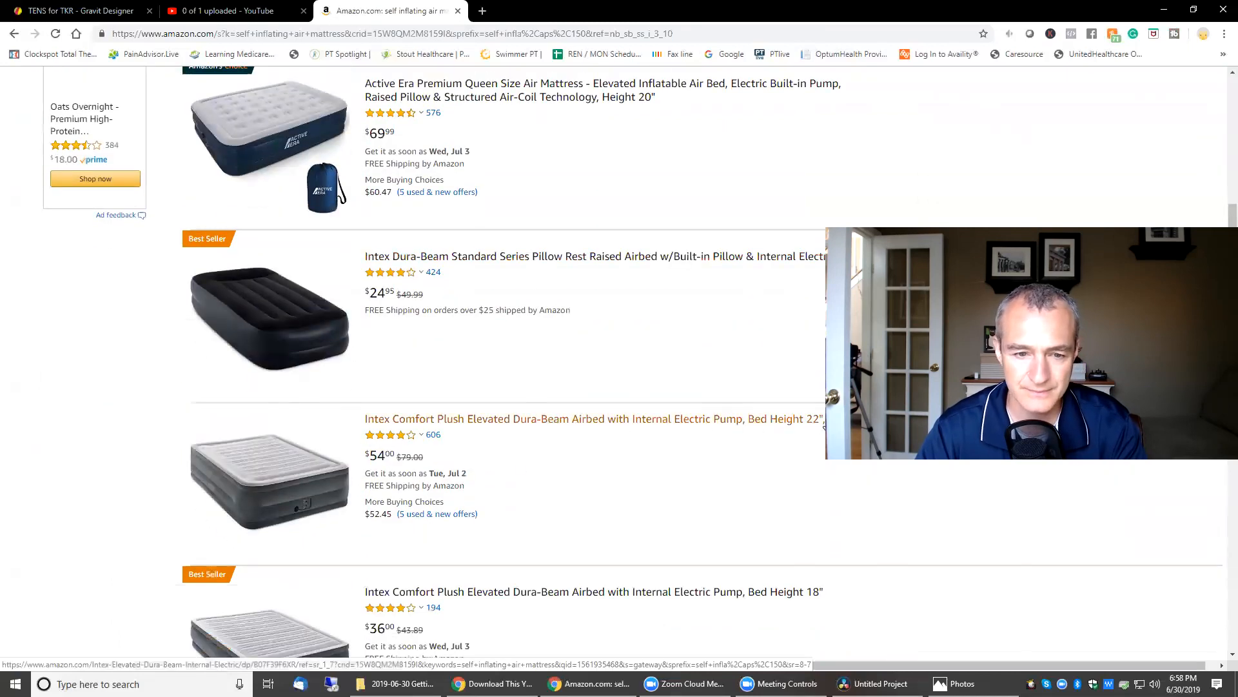
scroll(748, 415, down, 3)
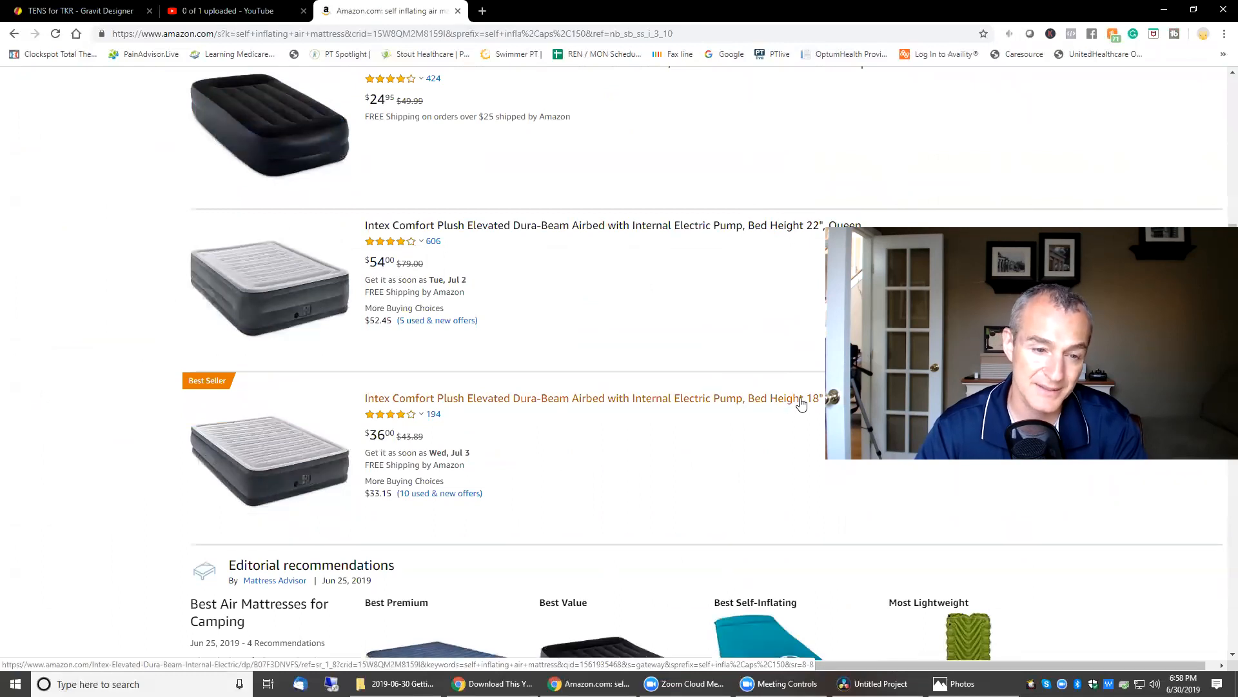
click(661, 402)
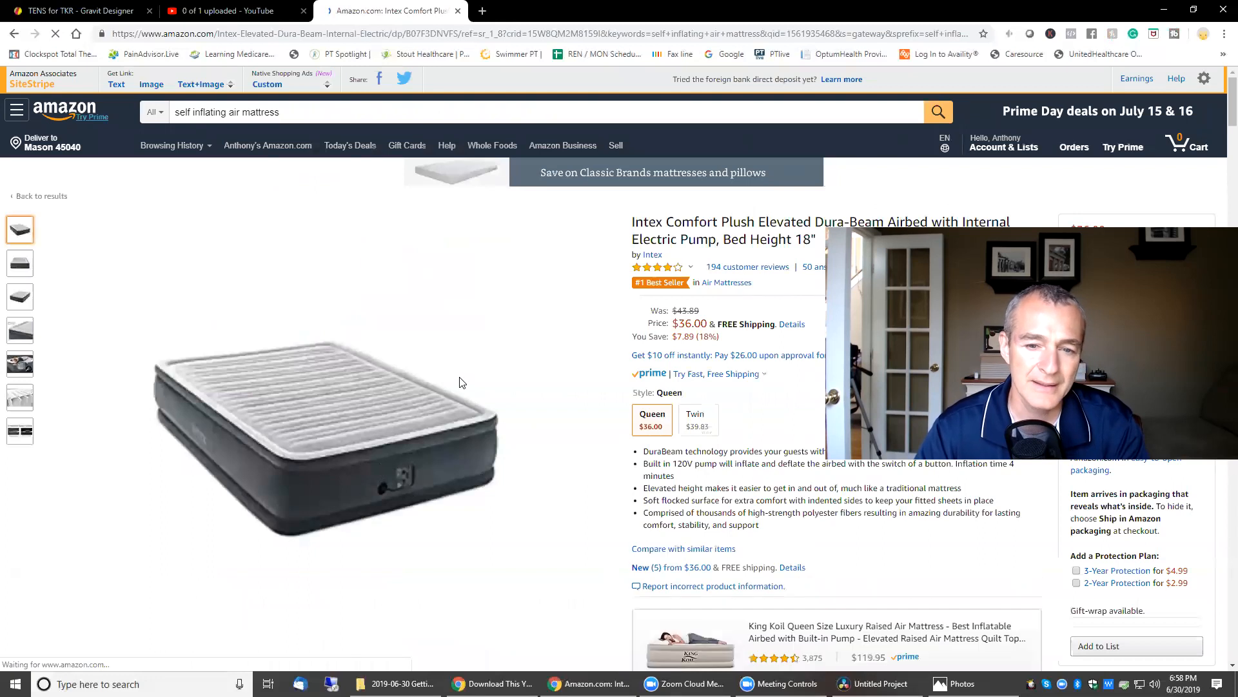
Step: Generate a short affiliate text link for the Intex airbed and copy it
click(127, 87)
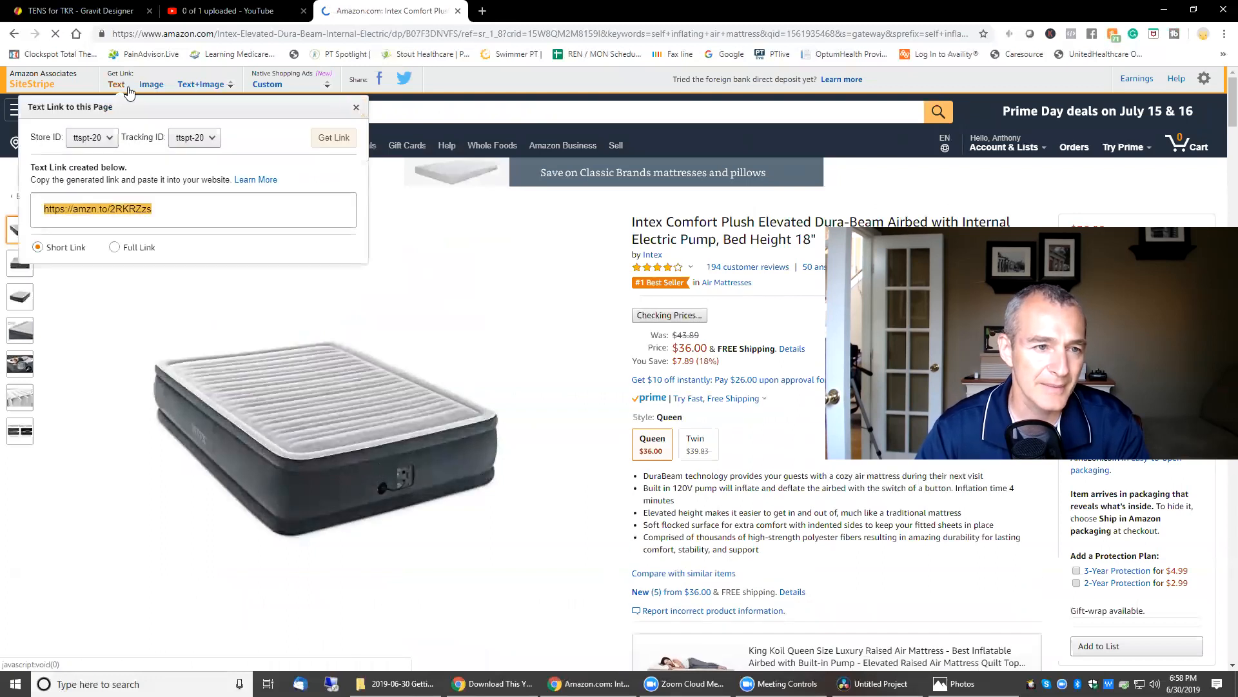
click(127, 215)
right_click(139, 215)
click(155, 223)
Step: Back on the YouTube upload page, add the paragraph "Here is an affiliate link for the automatic" before the Facebook group text in the description
click(198, 9)
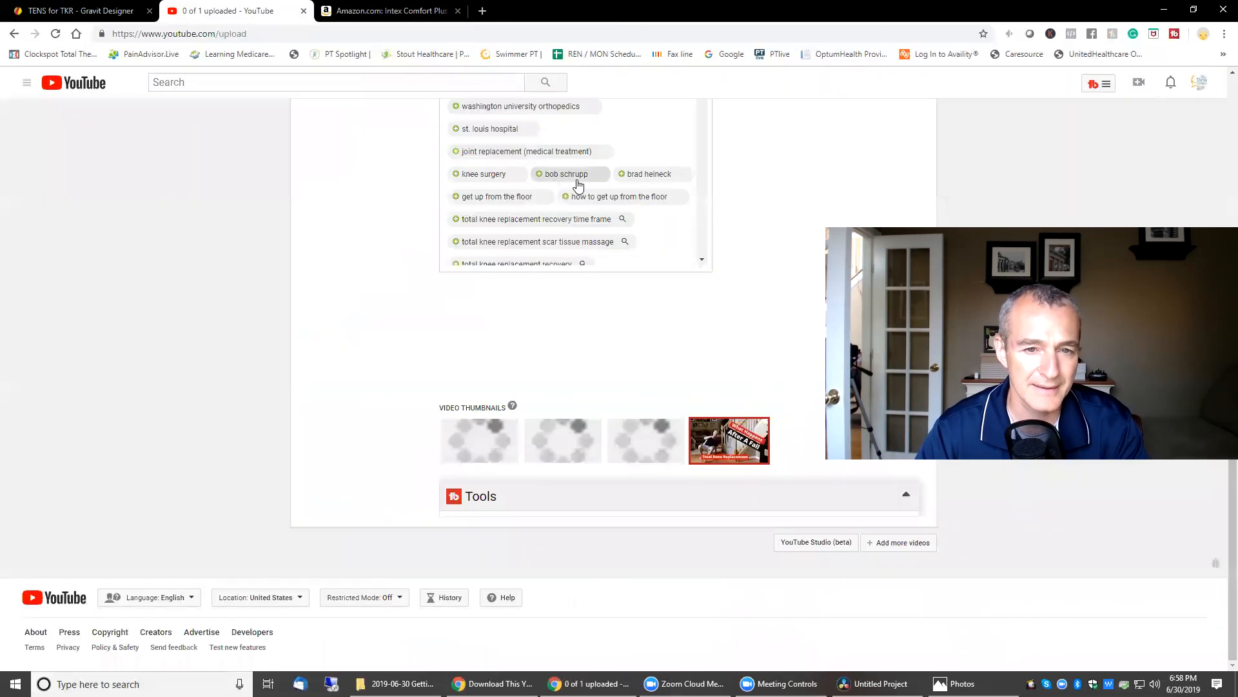
scroll(581, 187, up, 10)
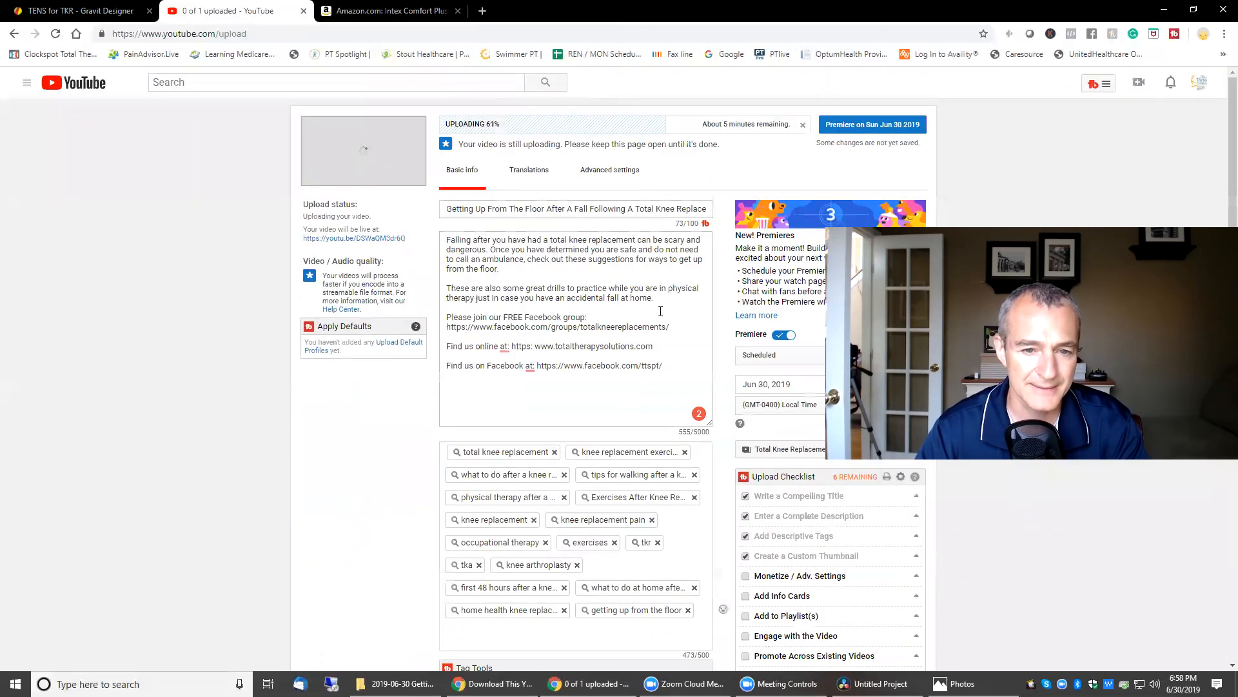
click(674, 294)
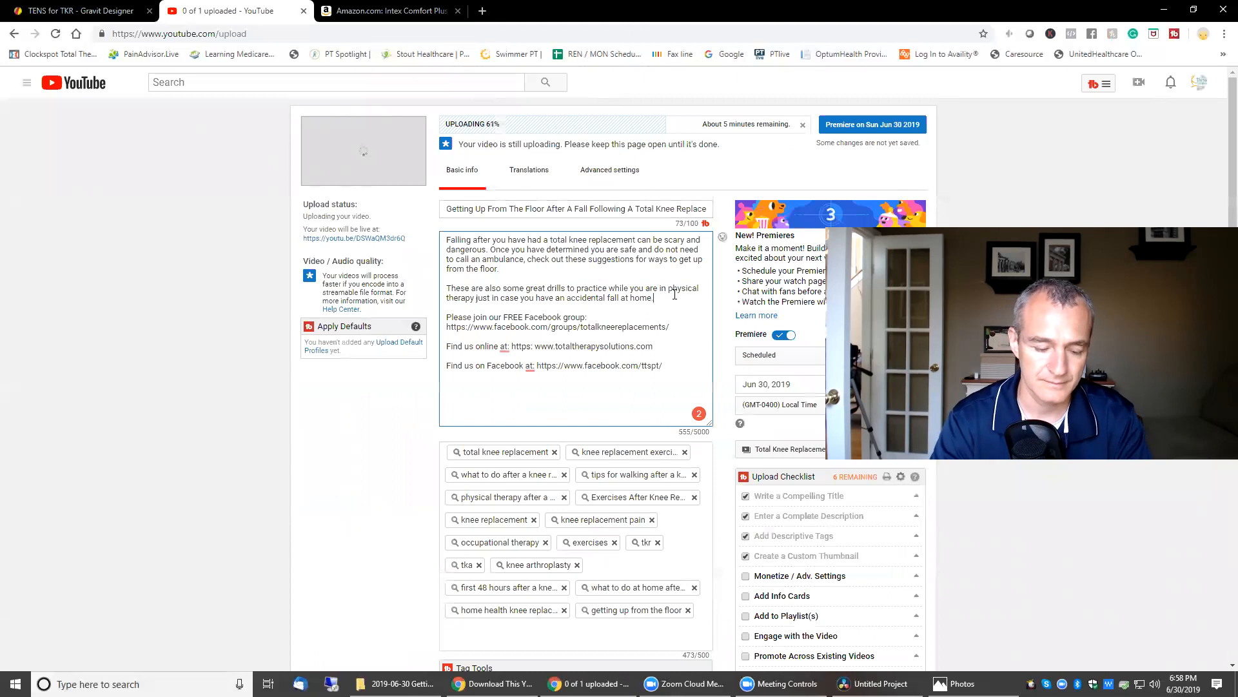
key(Return)
key(Return)
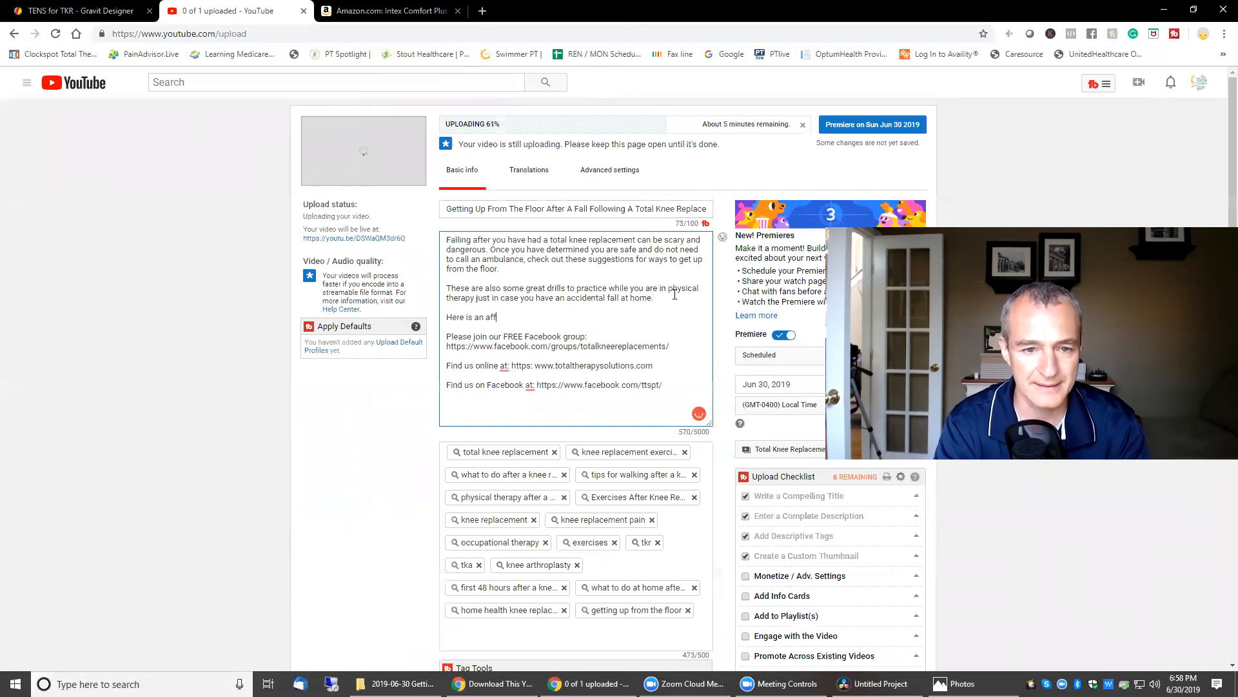
text(Here is an affiliate link for the automatic)
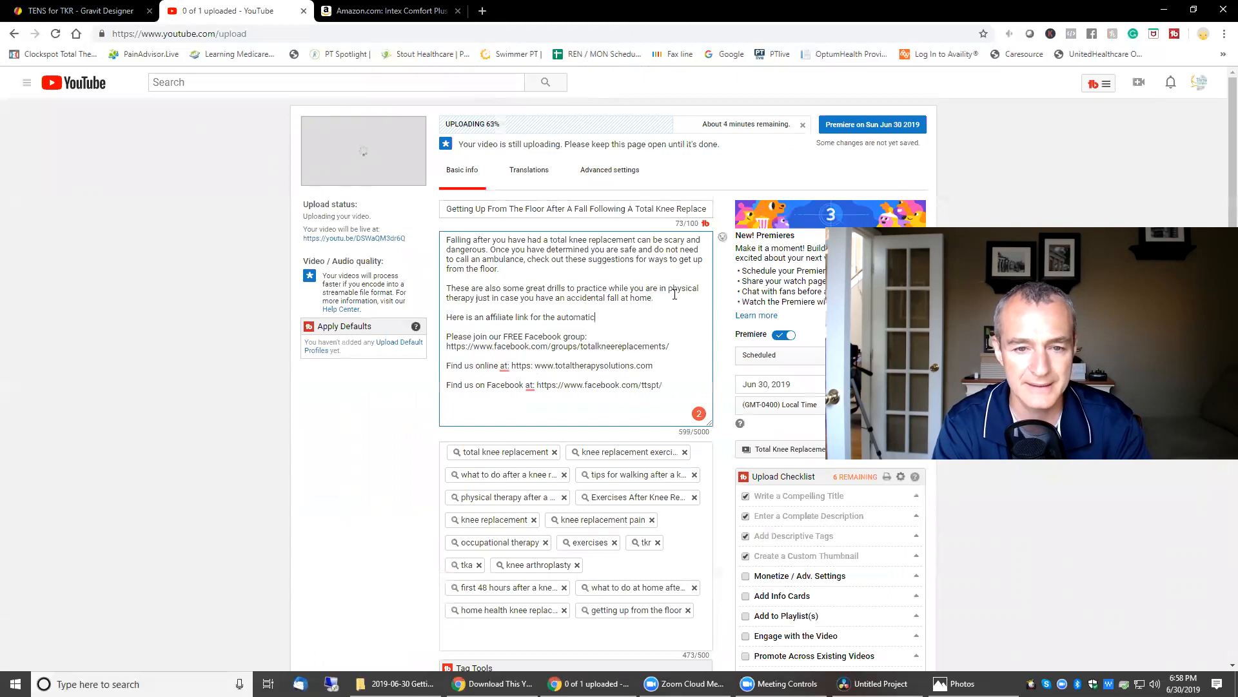
Step: Replace "automatic" in the description with the Amazon name "Intex Comfort Plush Elevated Dura-Beam Airbed with Internal Electric Pump" and add "I mention in the video:"
click(456, 5)
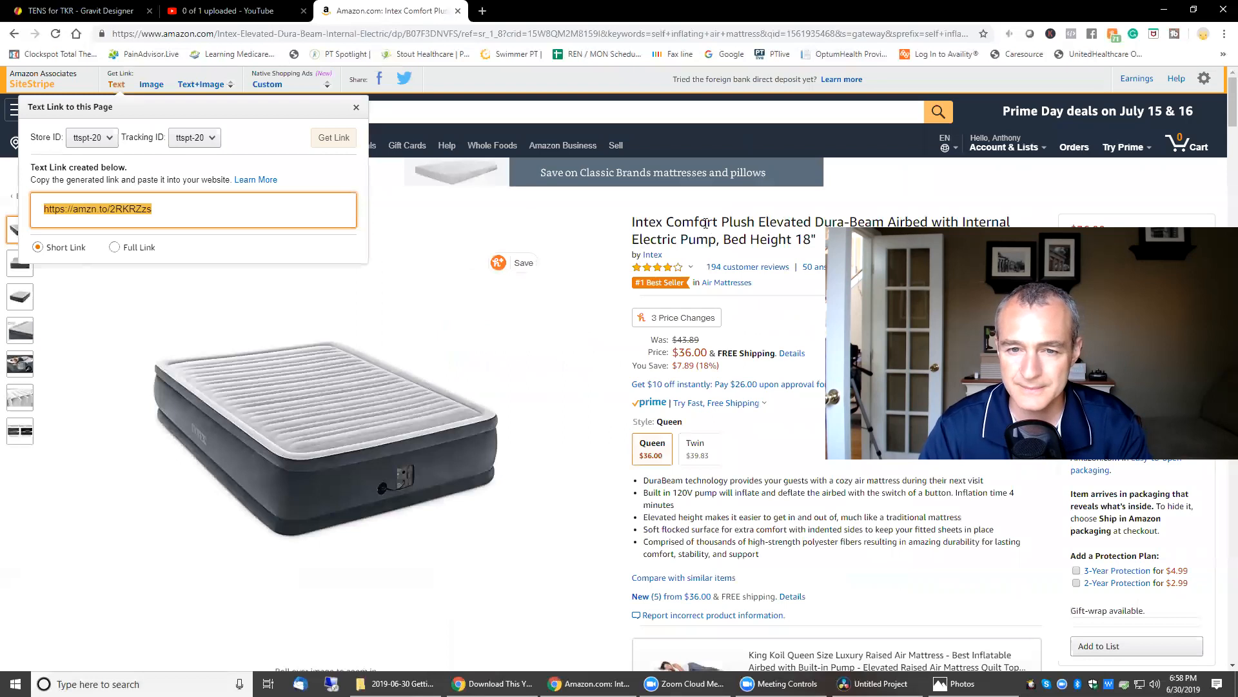
drag(631, 227, 715, 243)
key(ctrl+c)
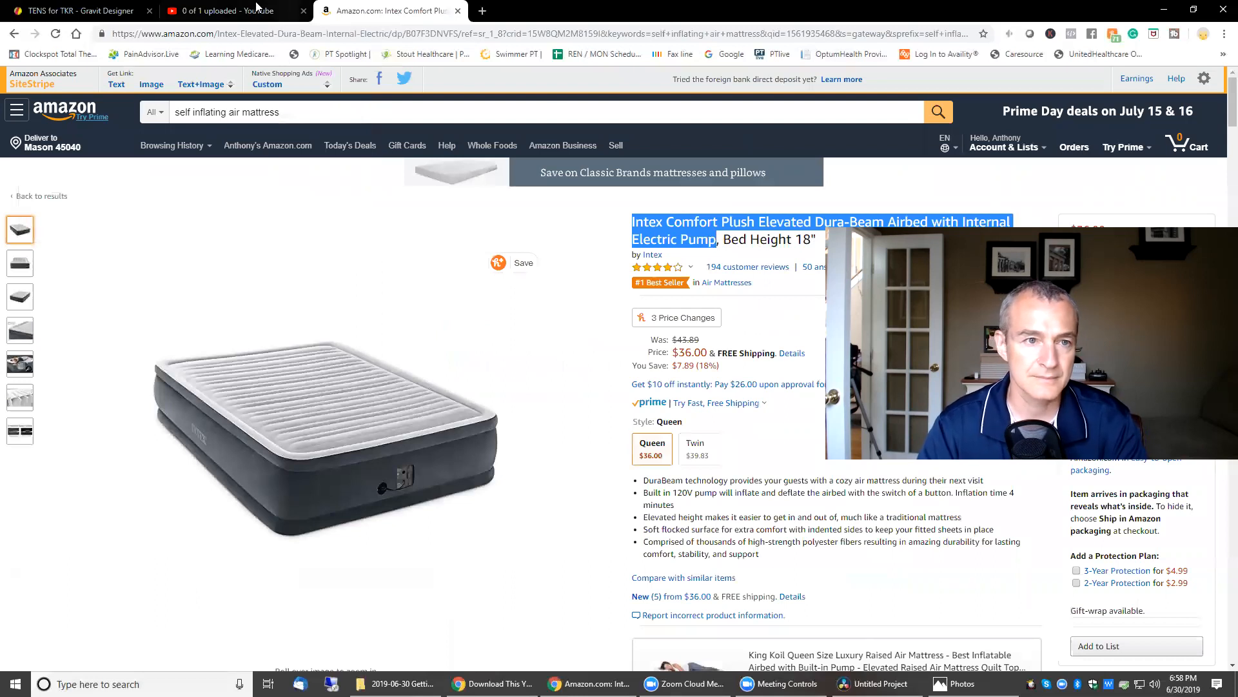
click(229, 11)
double_click(579, 315)
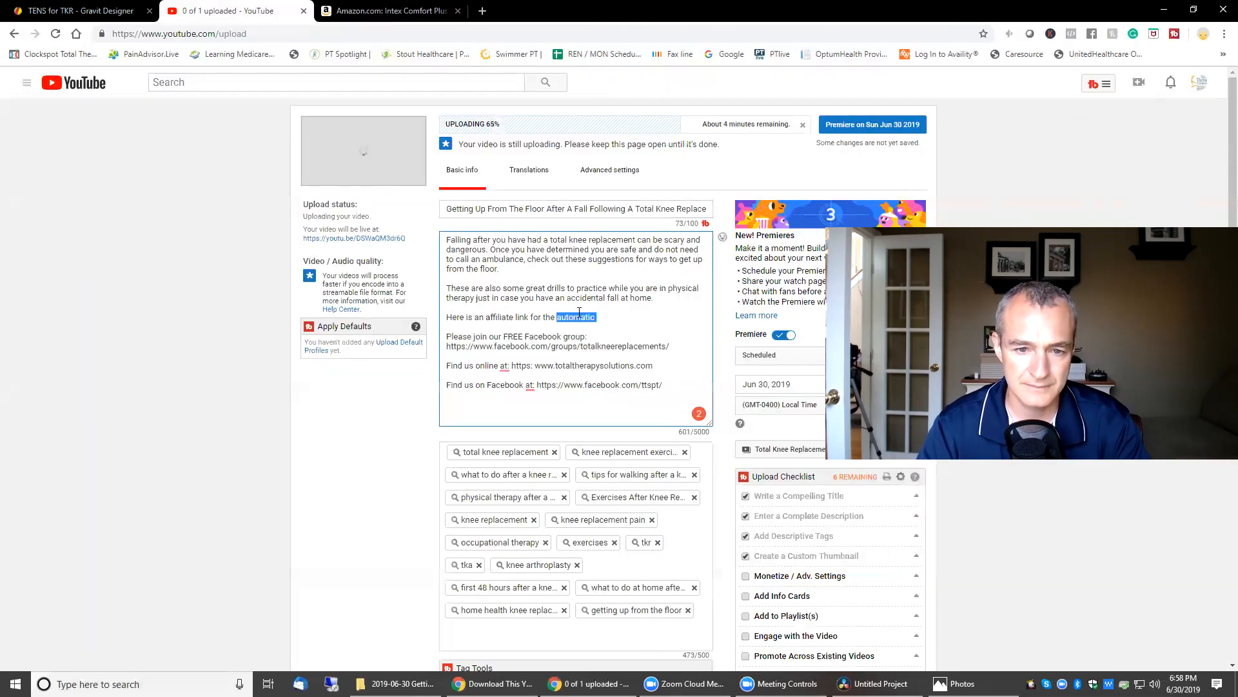
key(ctrl+v)
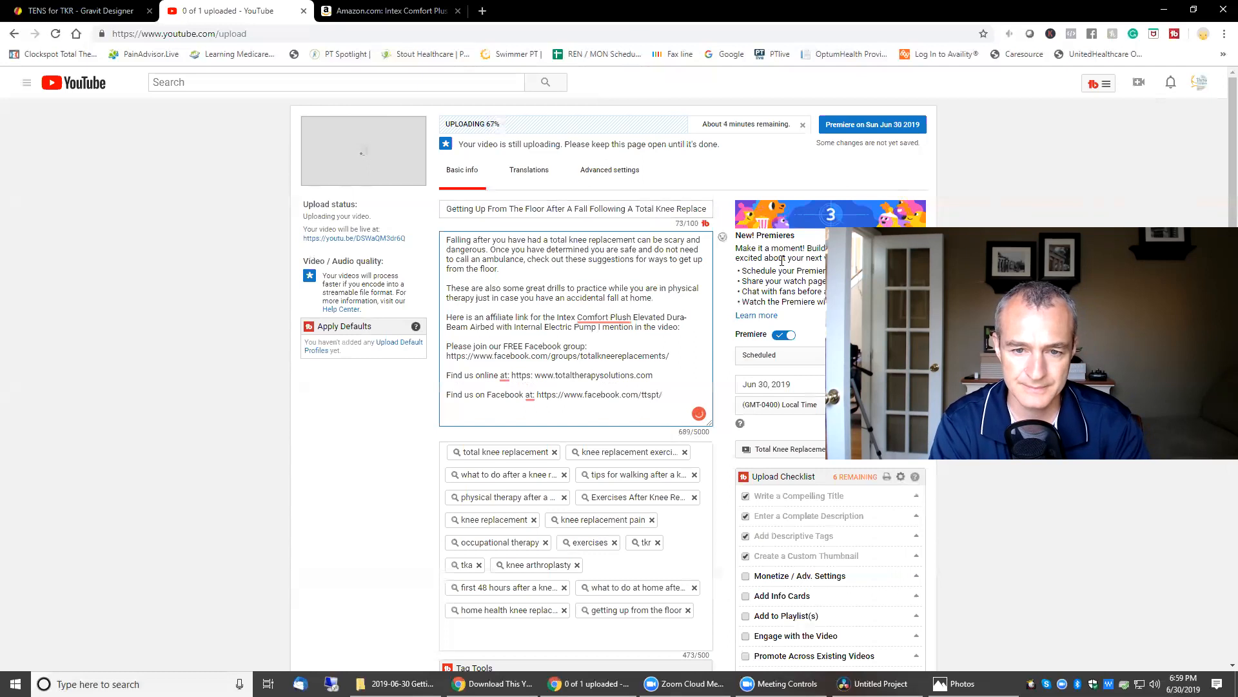
key(ctrl+v)
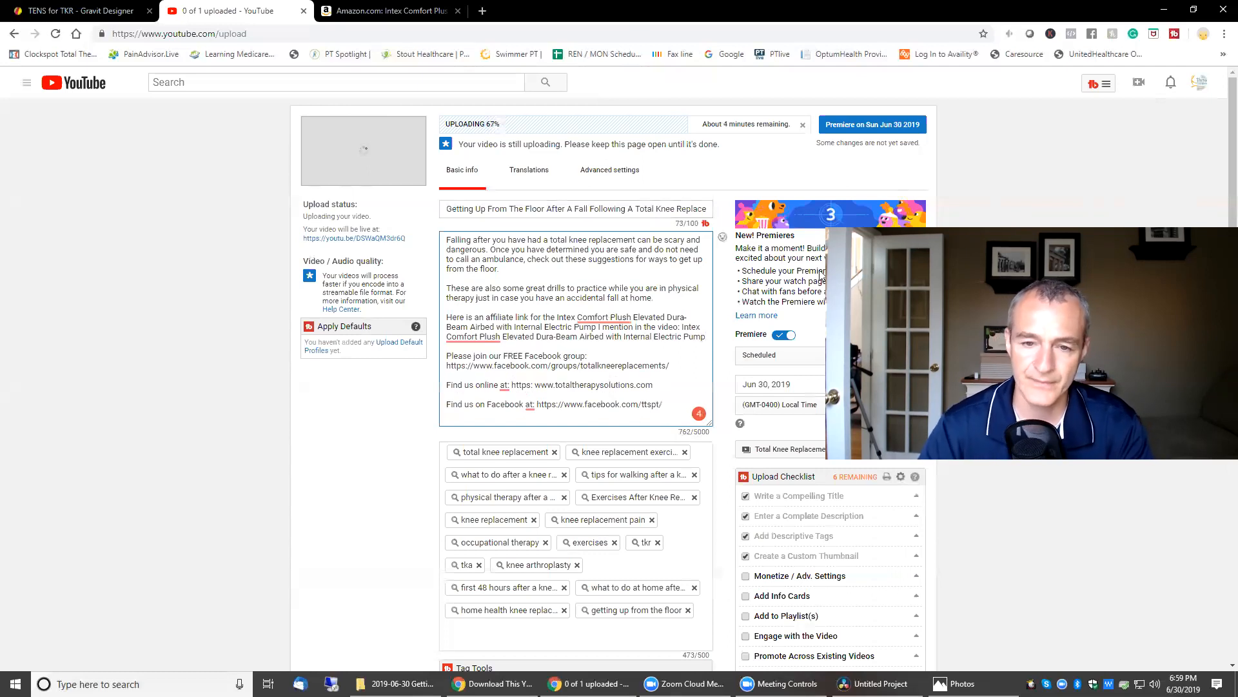
shift+click(682, 330)
key(BackSpace)
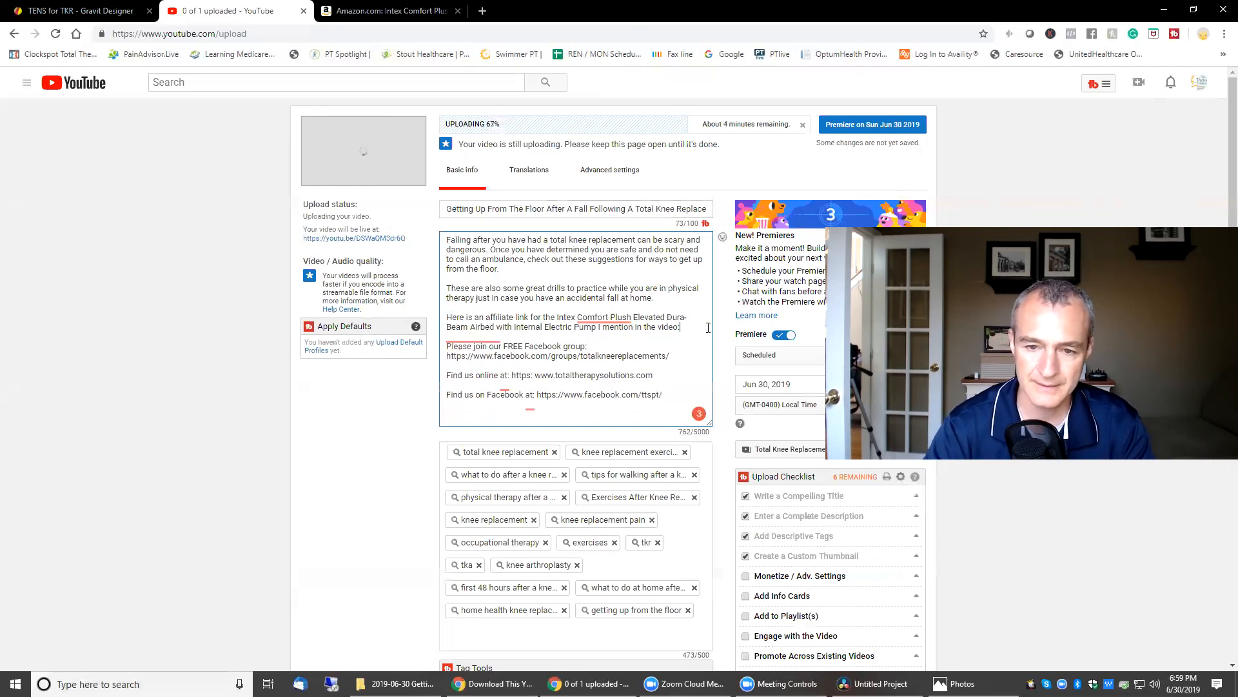
Step: Copy a short affiliate link for the Intex airbed from Amazon and paste it after "I mention in the video:" in the YouTube description
click(405, 14)
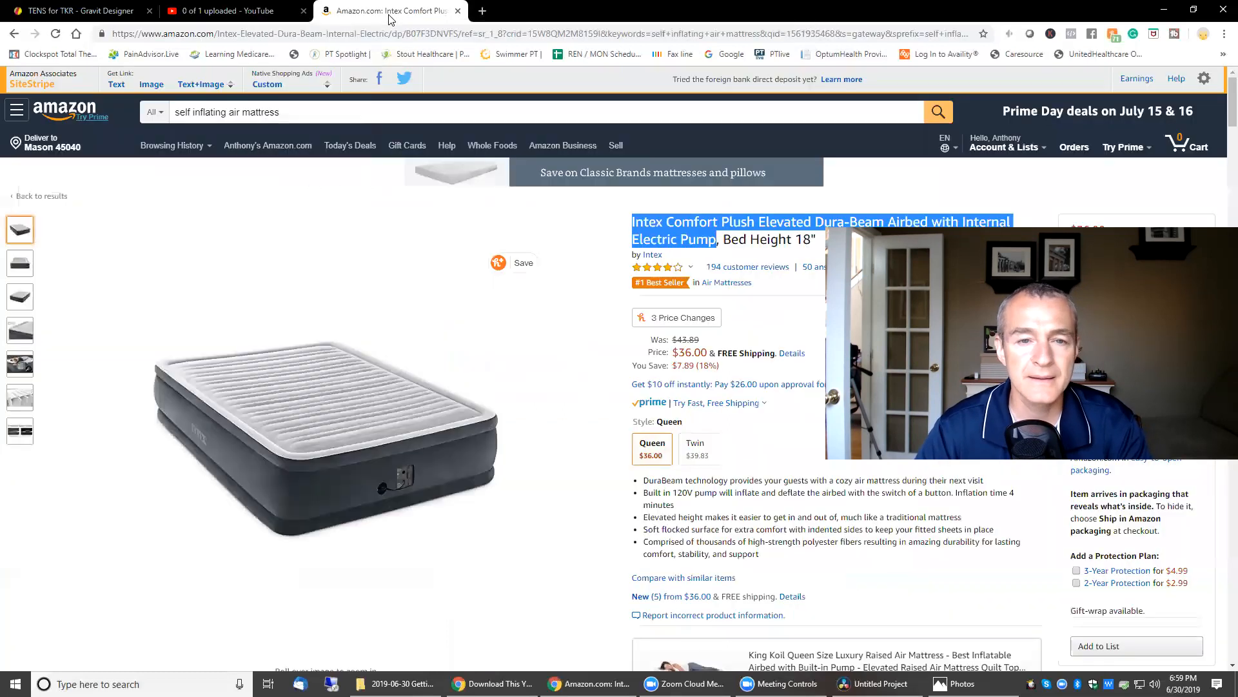
click(116, 84)
right_click(121, 212)
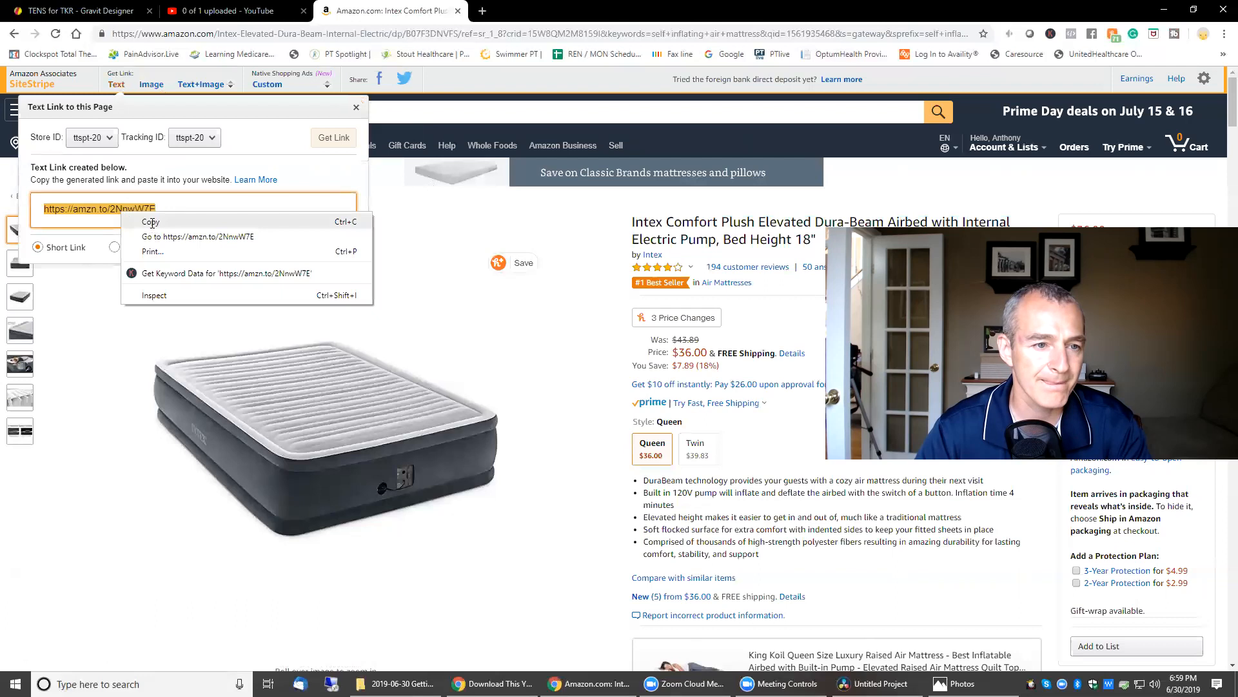
click(155, 218)
click(211, 12)
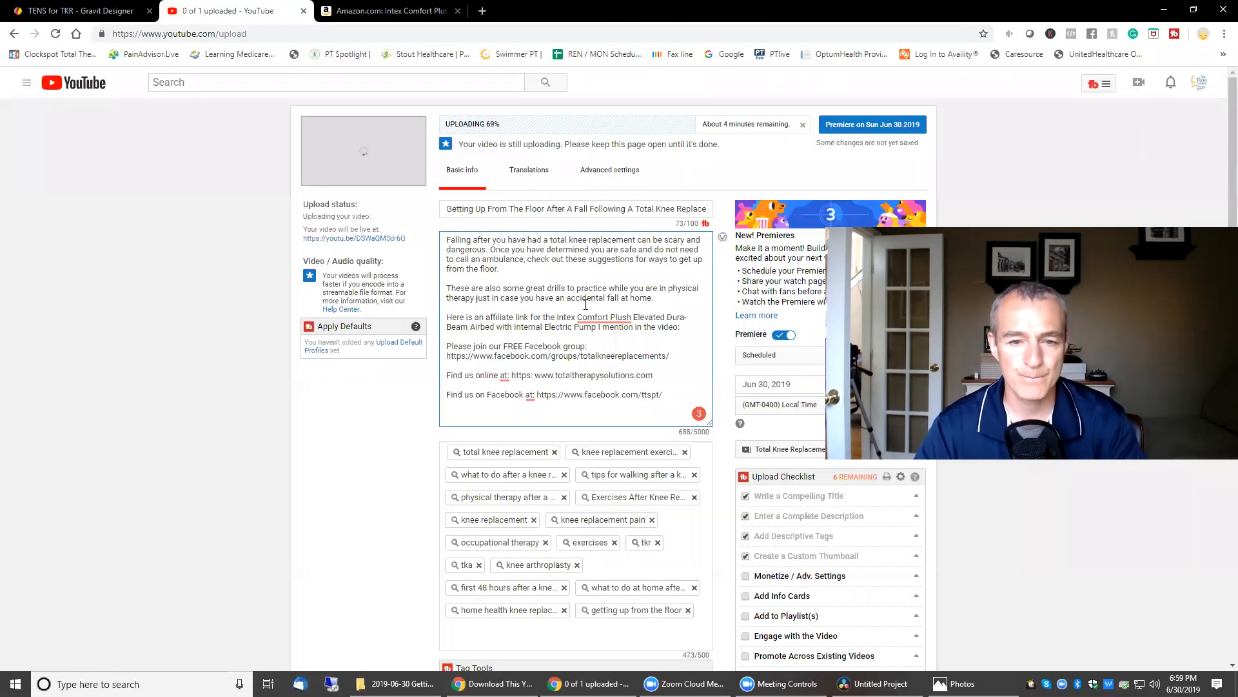
key(ctrl+v)
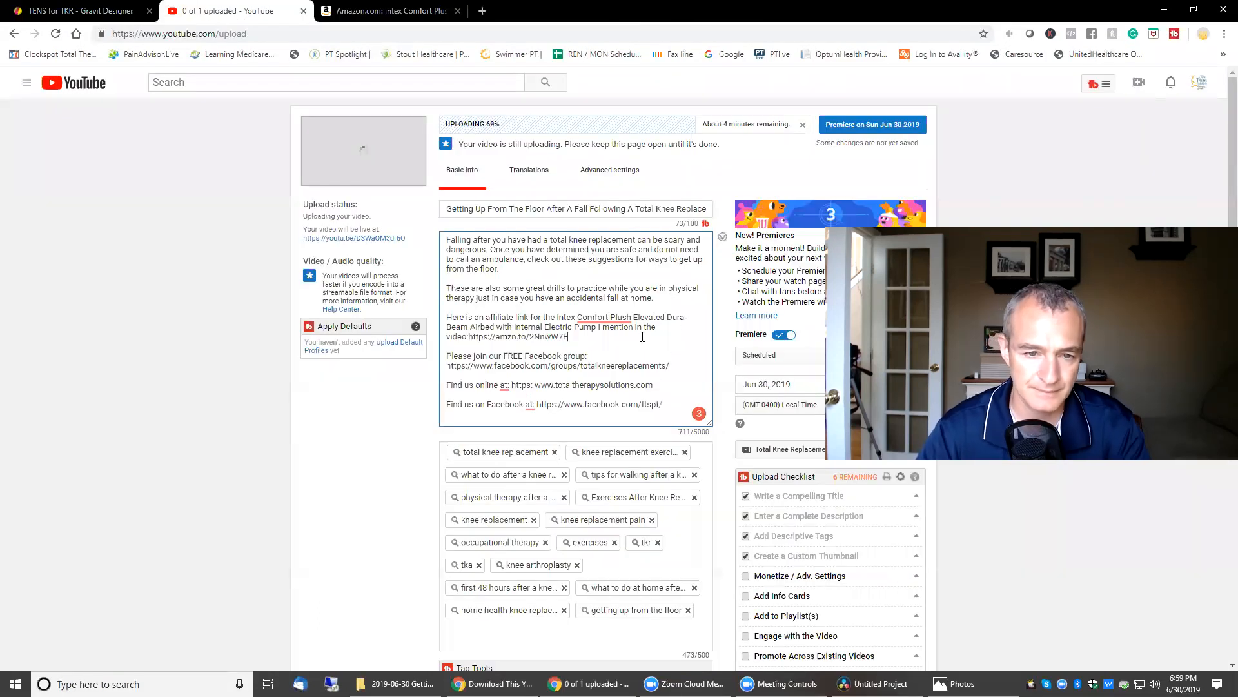
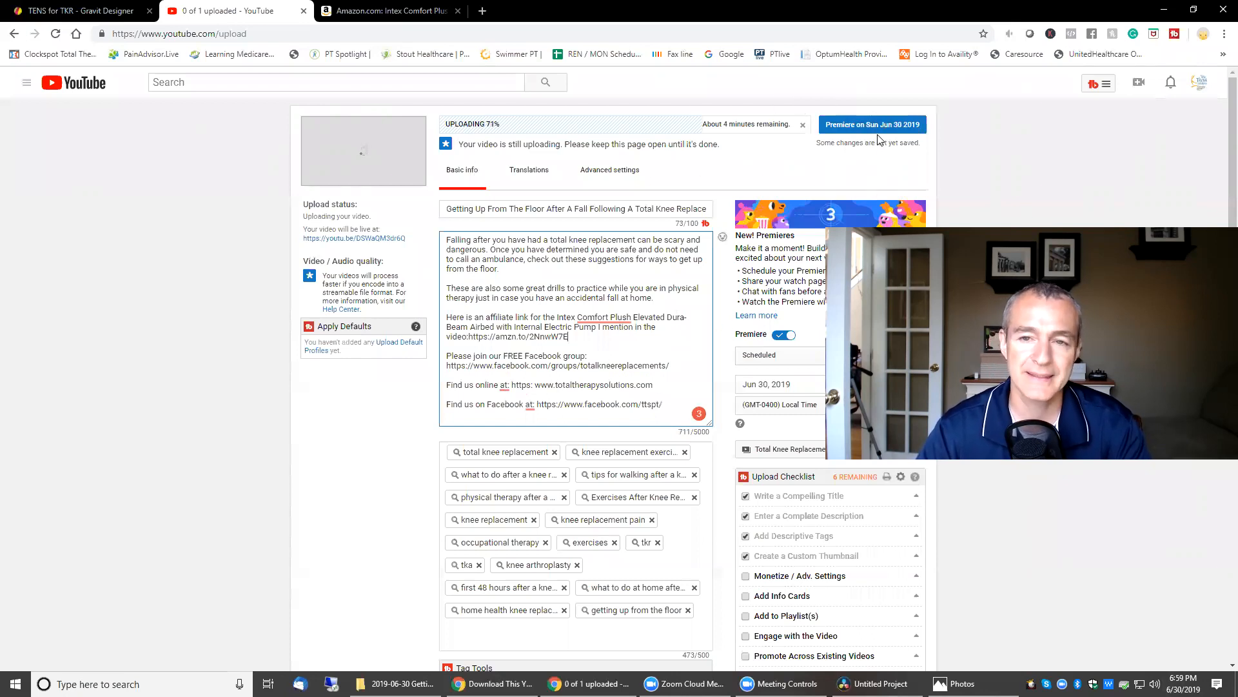
Step: Review the upload details and submit the video as a Premiere on Sun Jun 30 2019
scroll(767, 239, down, 7)
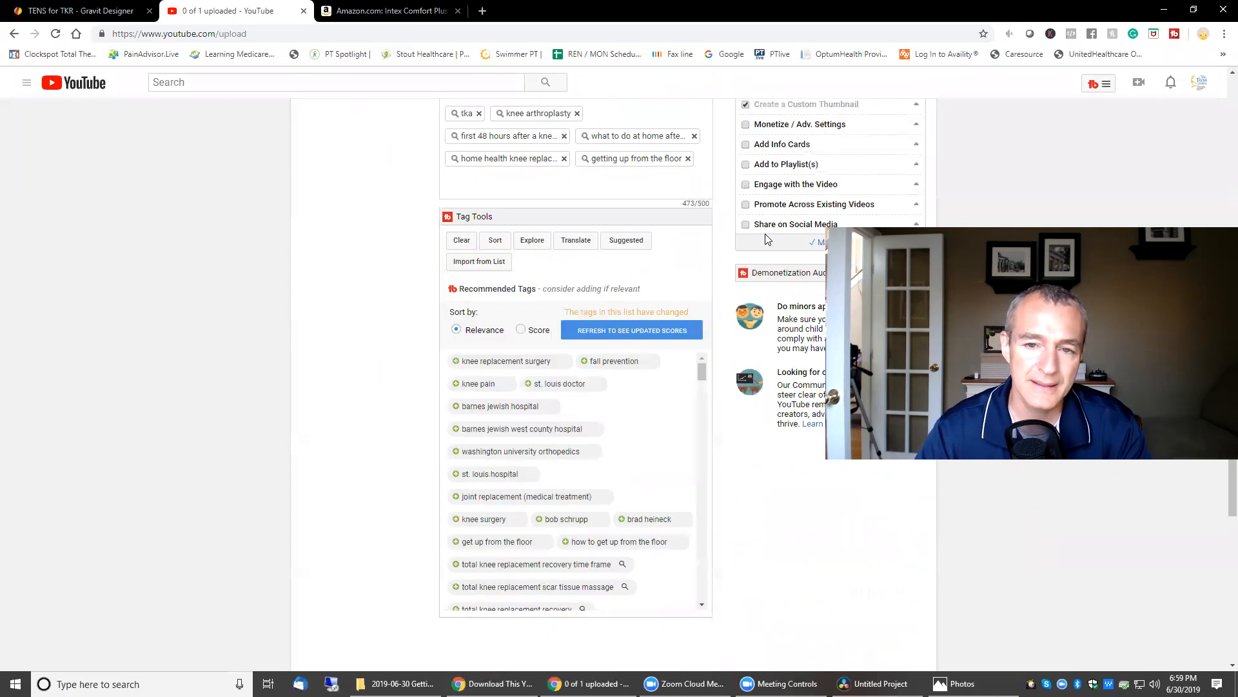
scroll(765, 234, down, 5)
scroll(788, 251, up, 12)
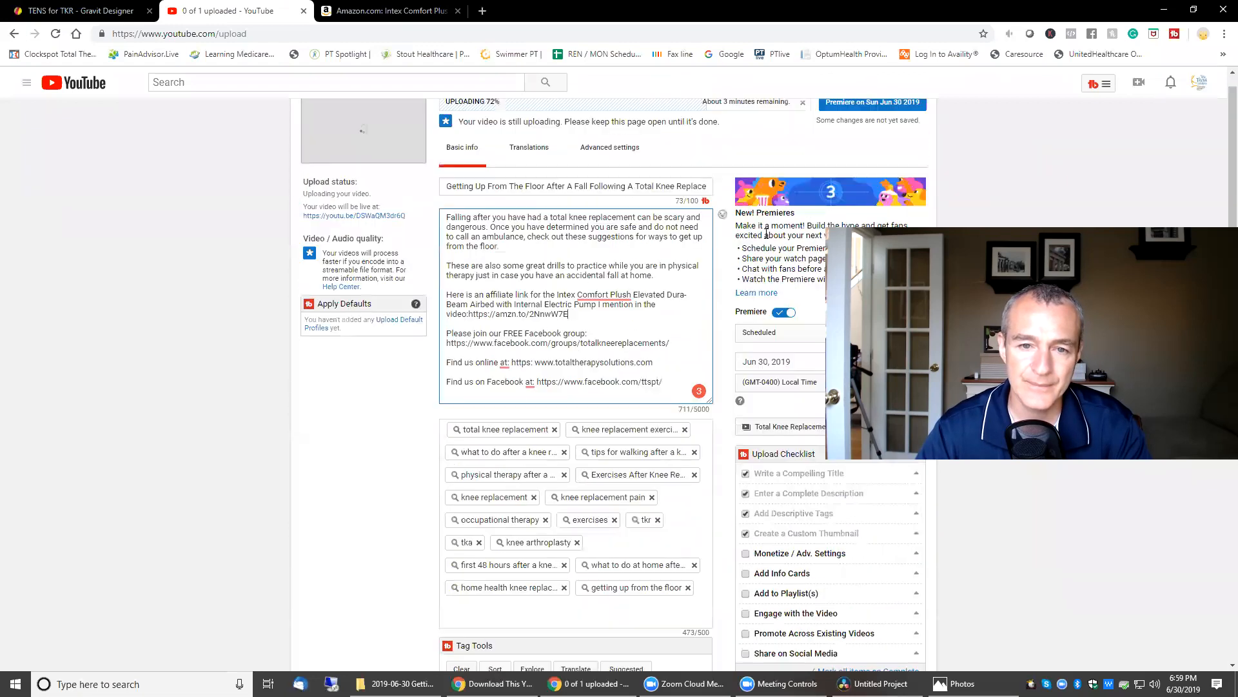
scroll(767, 232, up, 1)
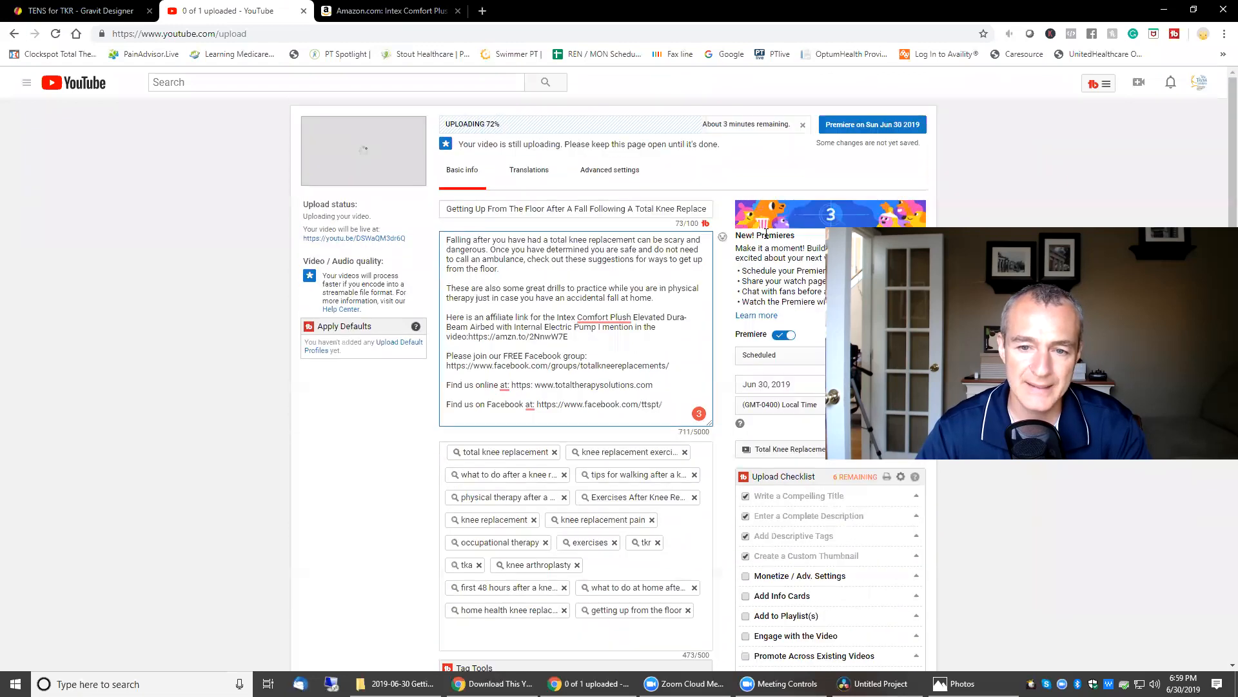
click(874, 125)
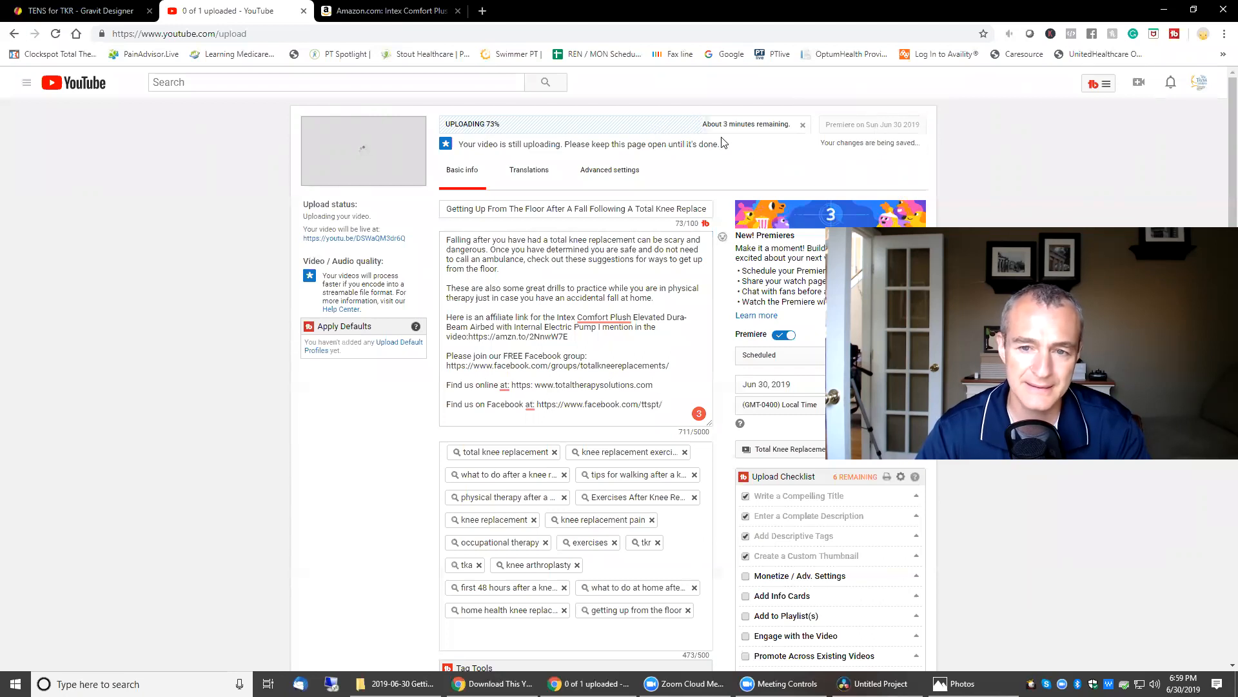
Step: Switch to YouTube Studio and open the details of the scheduled video about getting up from the floor after a fall
scroll(774, 466, down, 3)
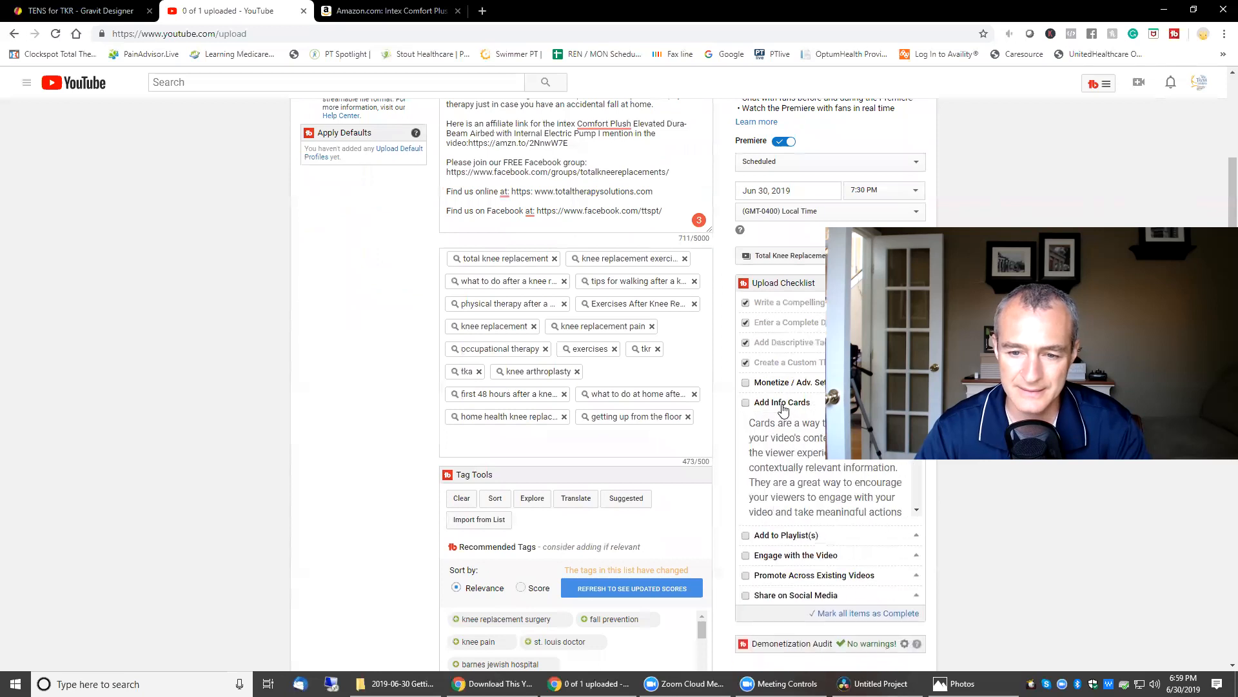
scroll(585, 512, down, 7)
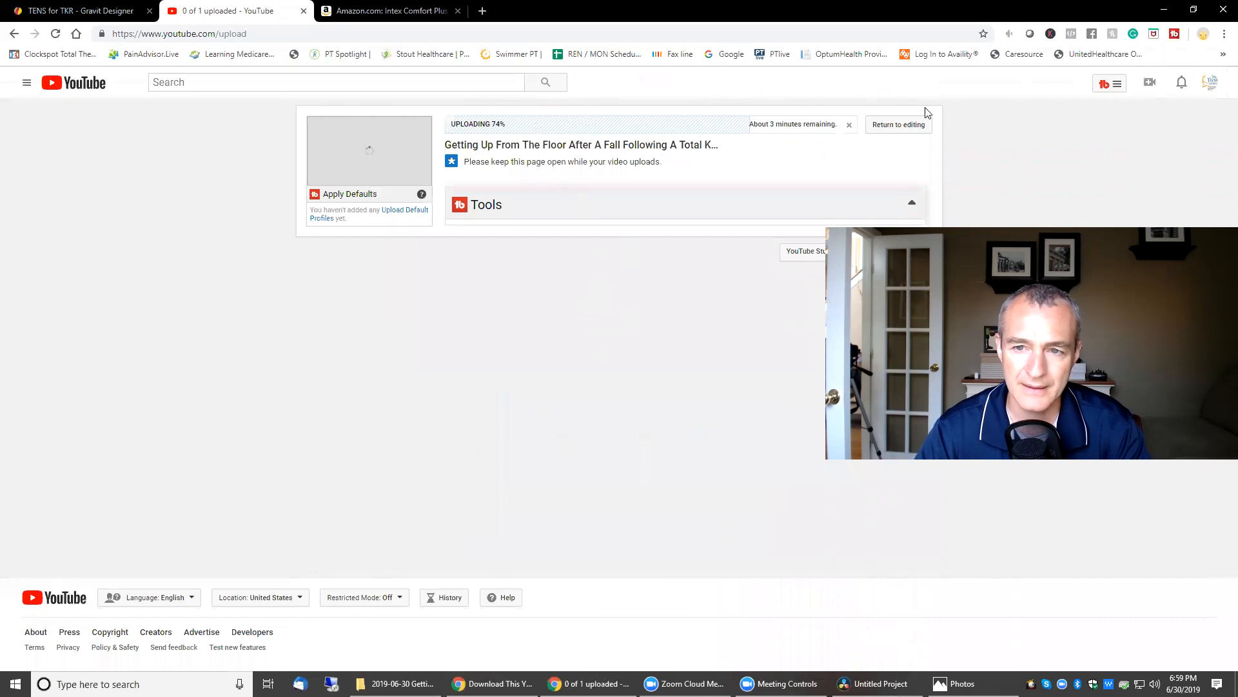
click(818, 255)
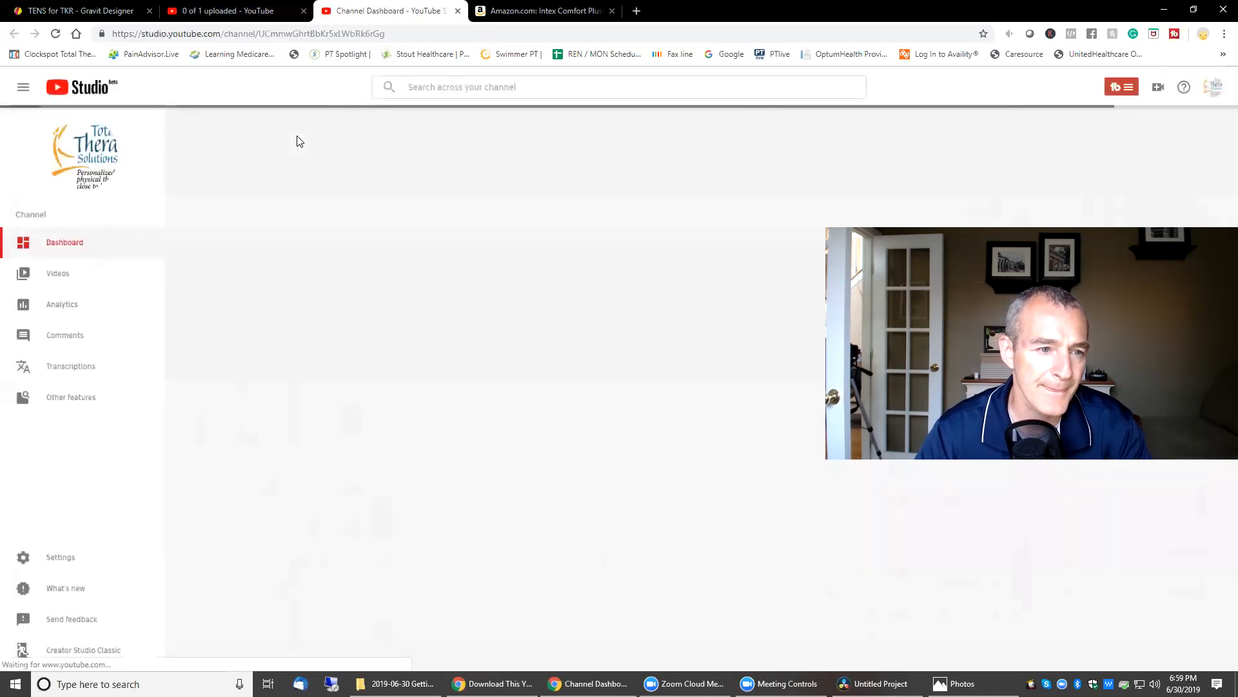
click(95, 279)
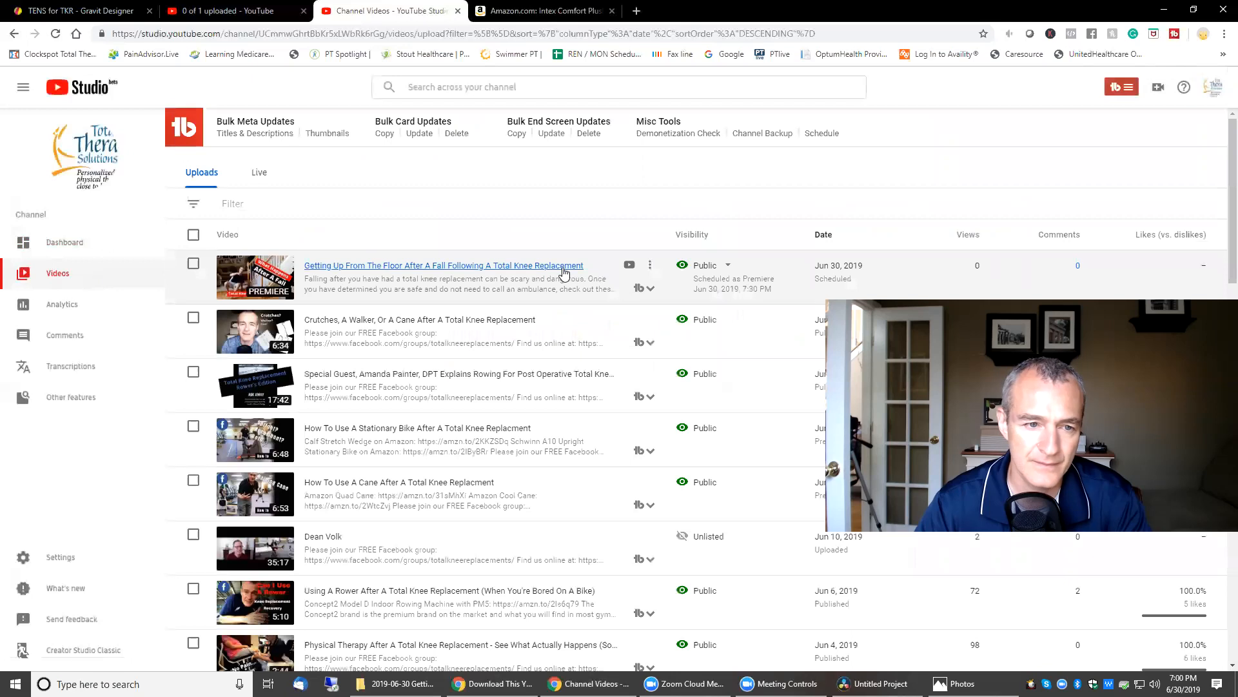
click(650, 265)
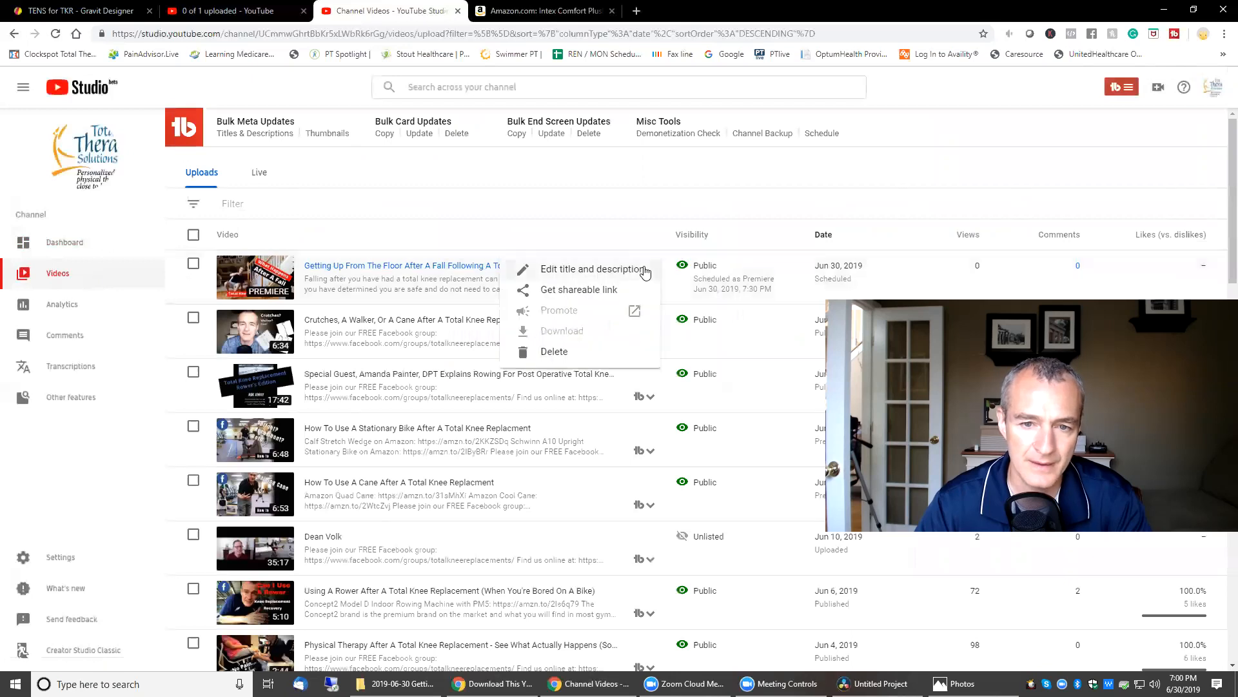
click(460, 275)
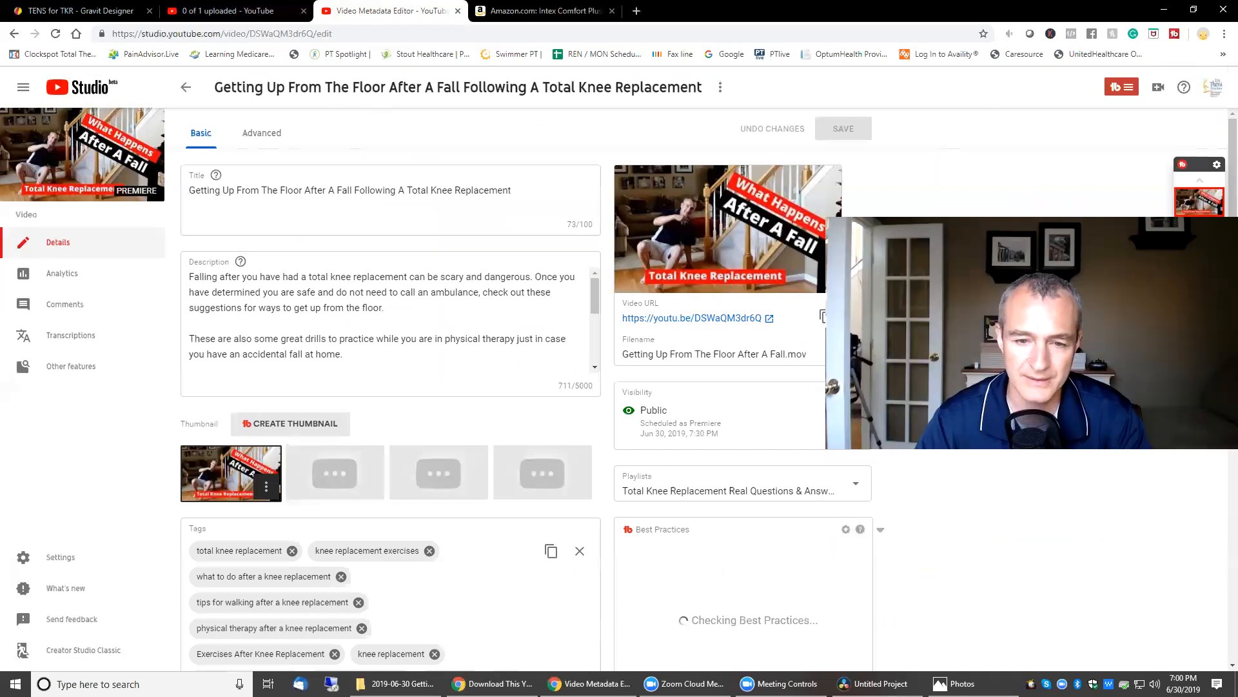
Step: Try to open the video's Cards editor from its details page, closing each extra video list that opens
scroll(669, 387, down, 5)
click(668, 387)
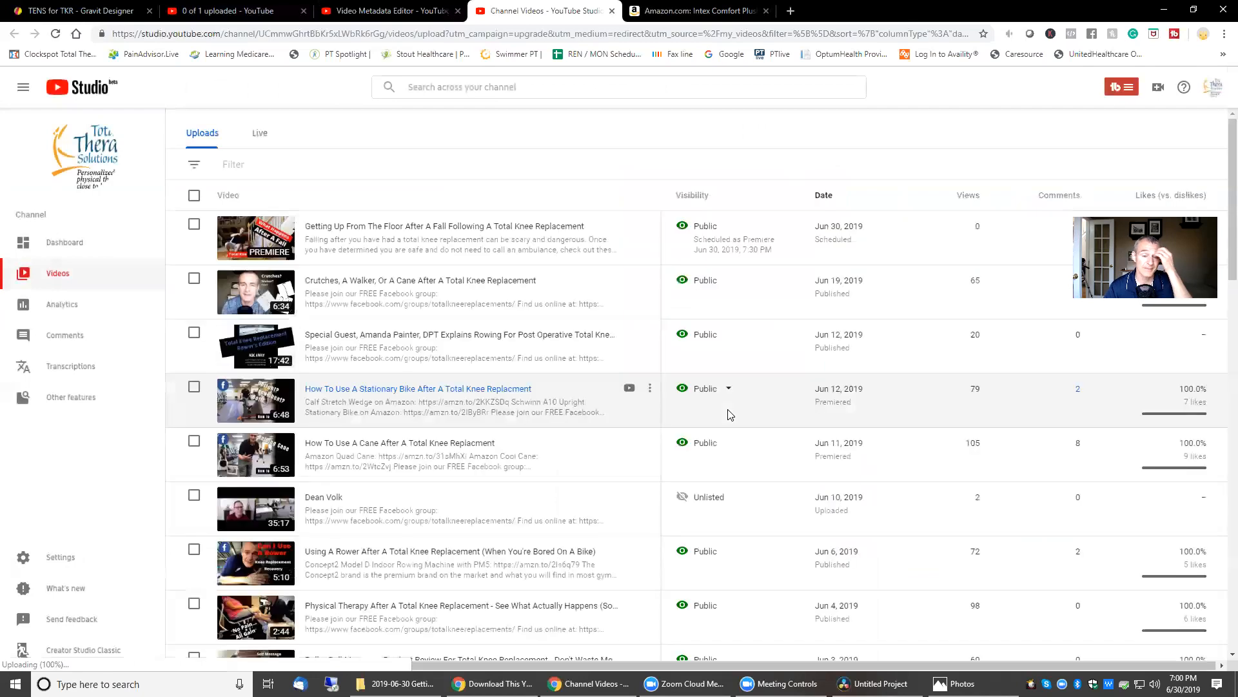
click(612, 12)
click(647, 462)
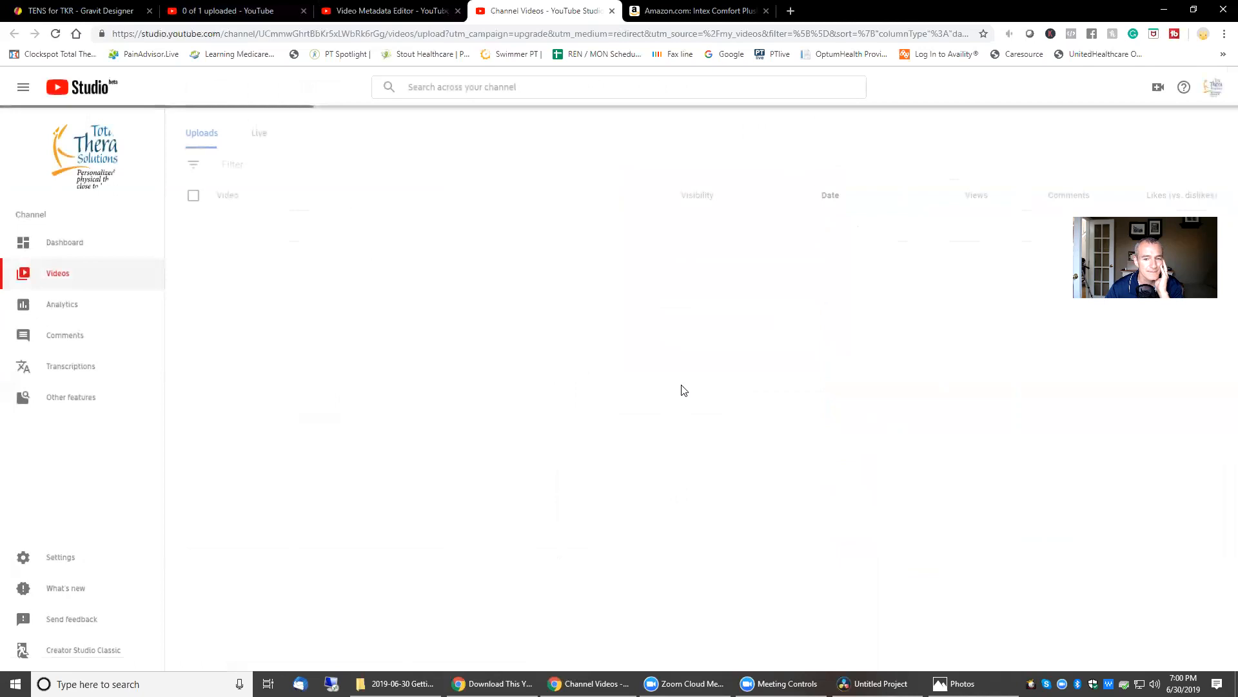
click(612, 12)
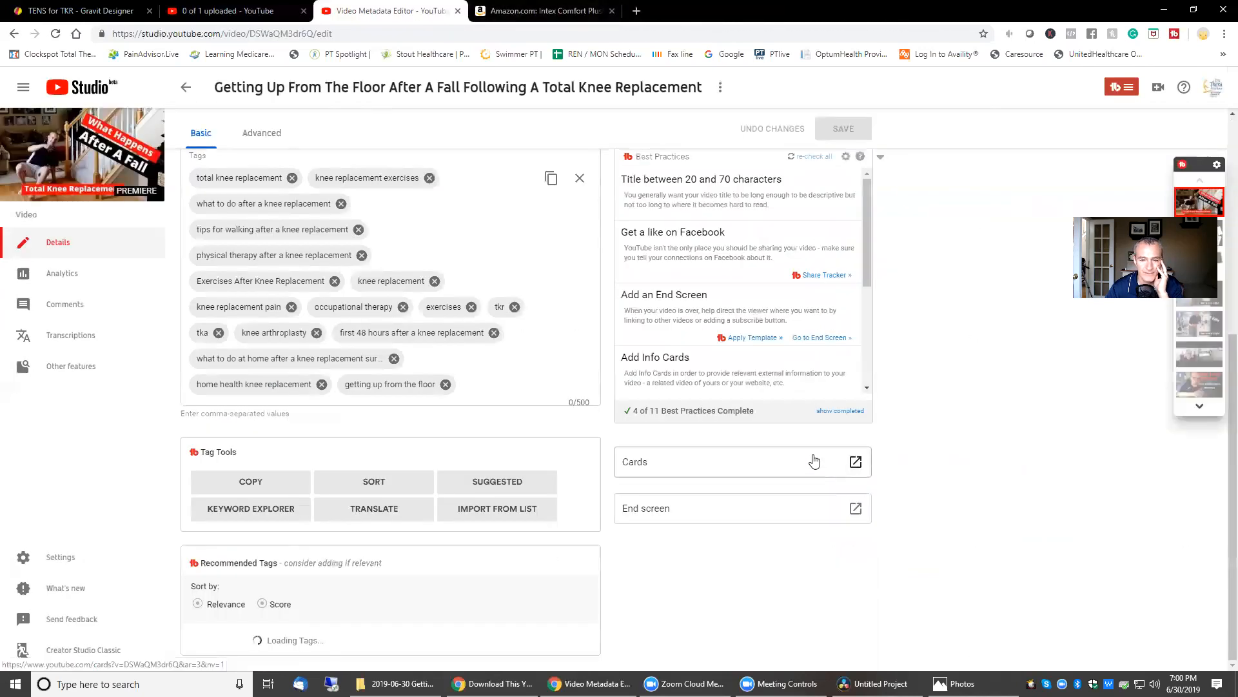
Step: Try to open the video's End screen editor, and close the extra video list and the Amazon page
click(763, 521)
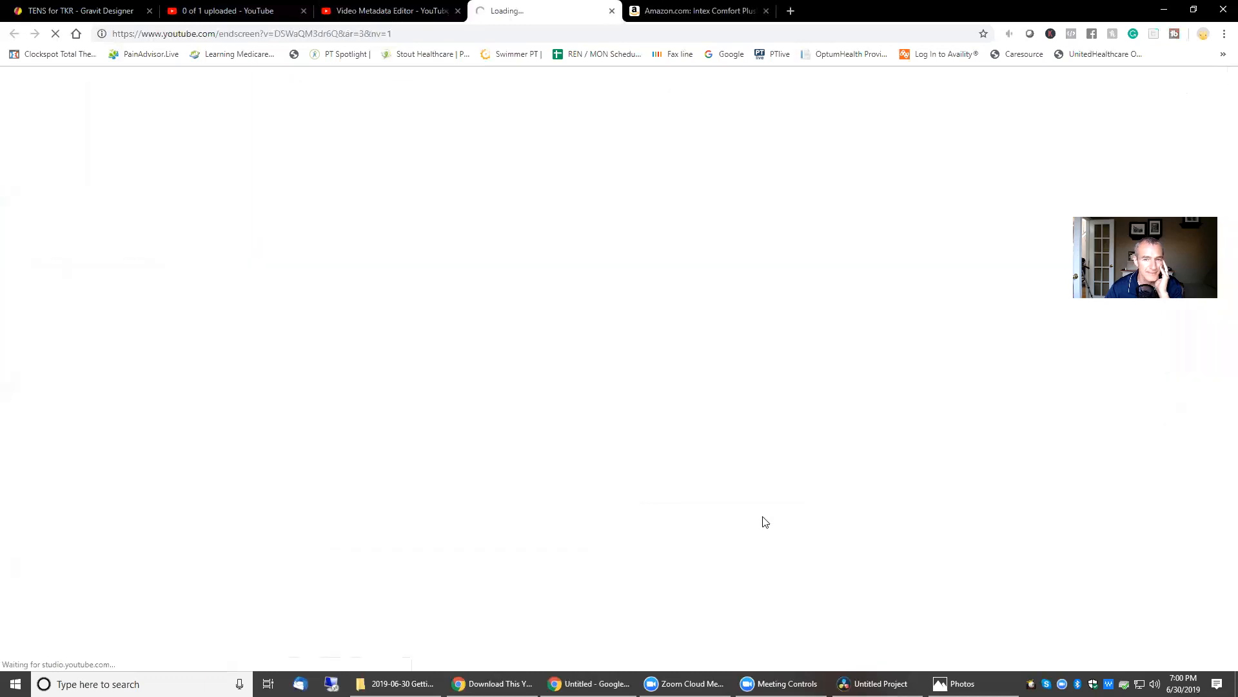
click(766, 11)
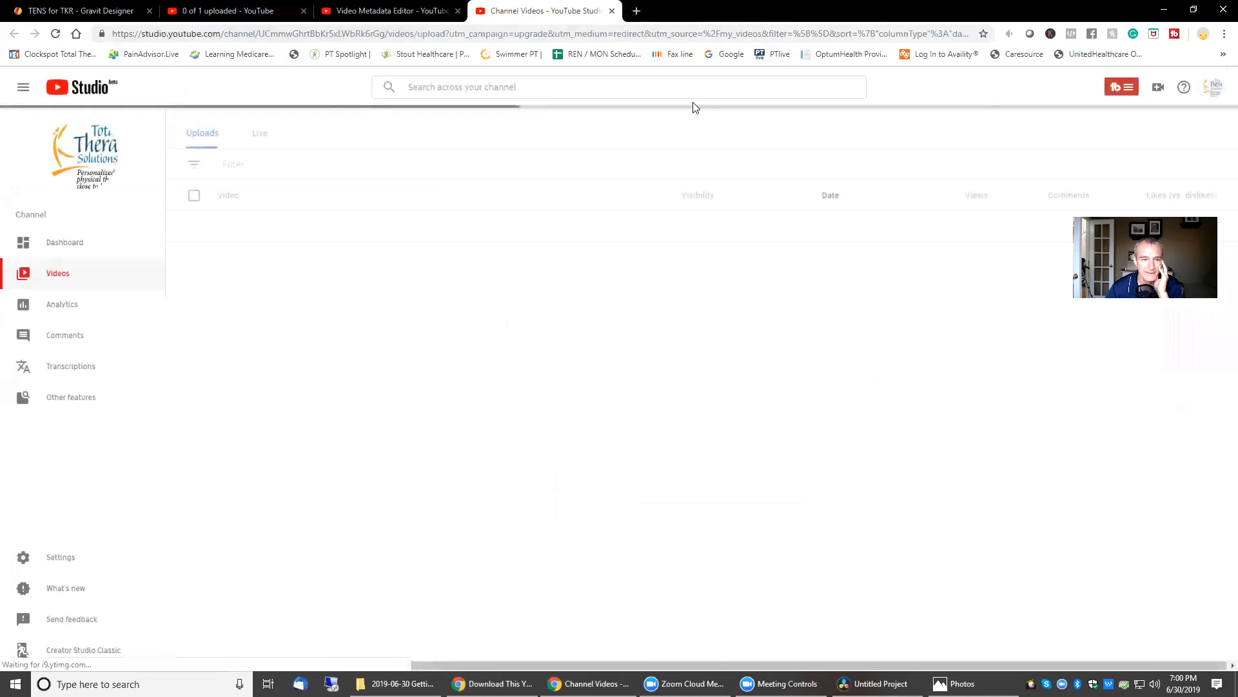
click(403, 8)
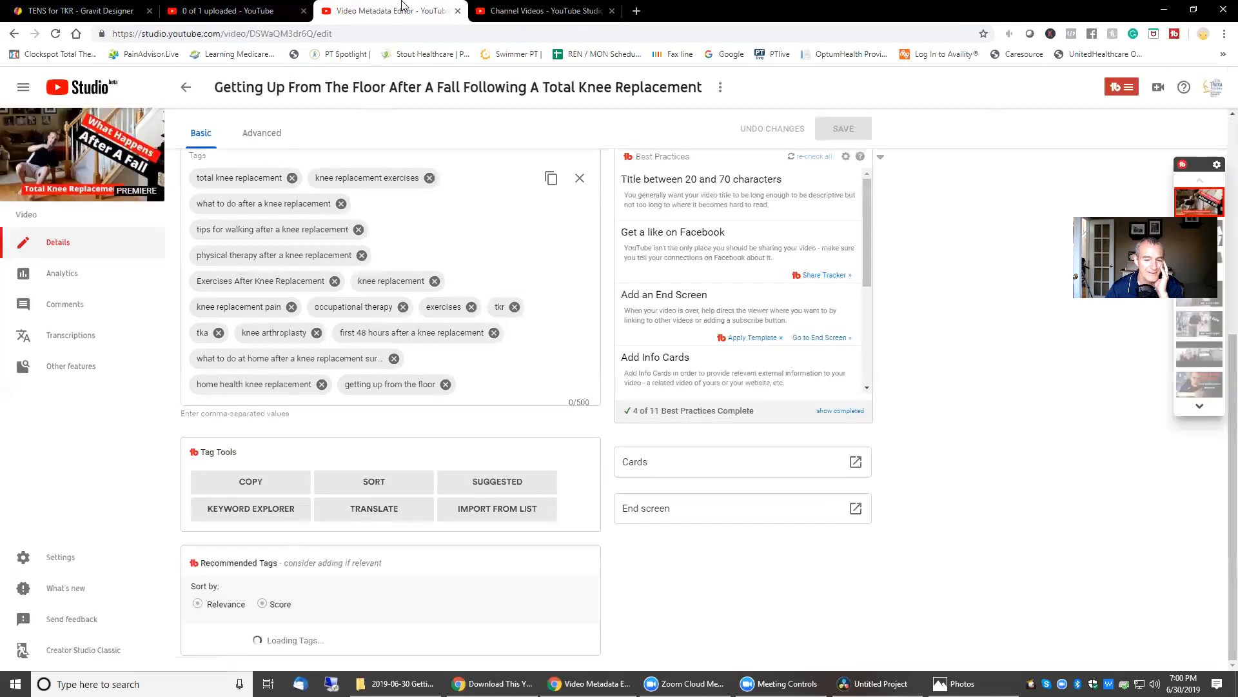
scroll(643, 522, up, 1)
scroll(644, 521, down, 1)
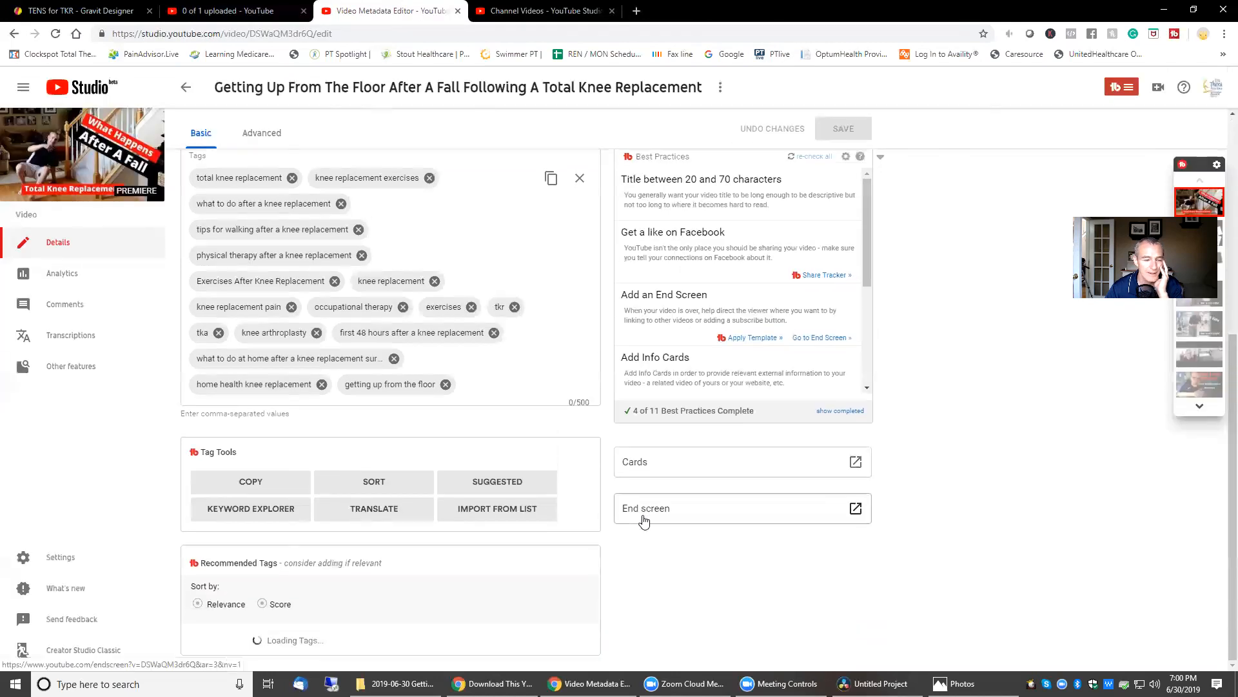
scroll(669, 415, up, 1)
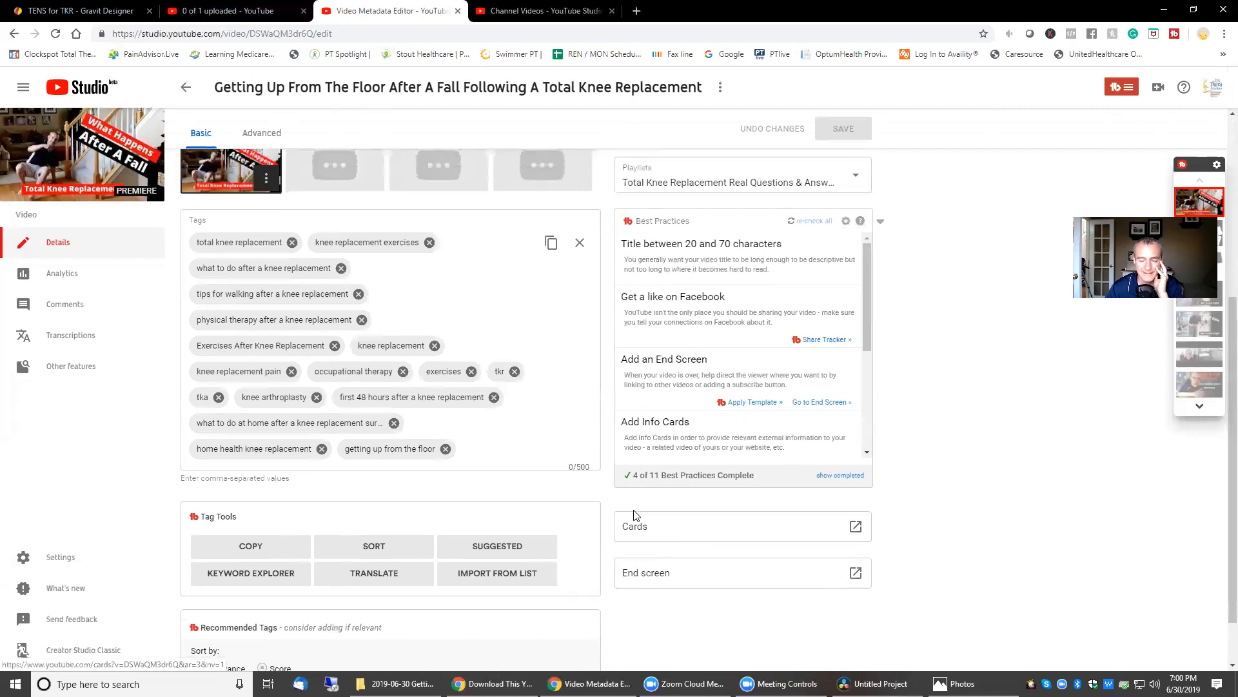
click(570, 8)
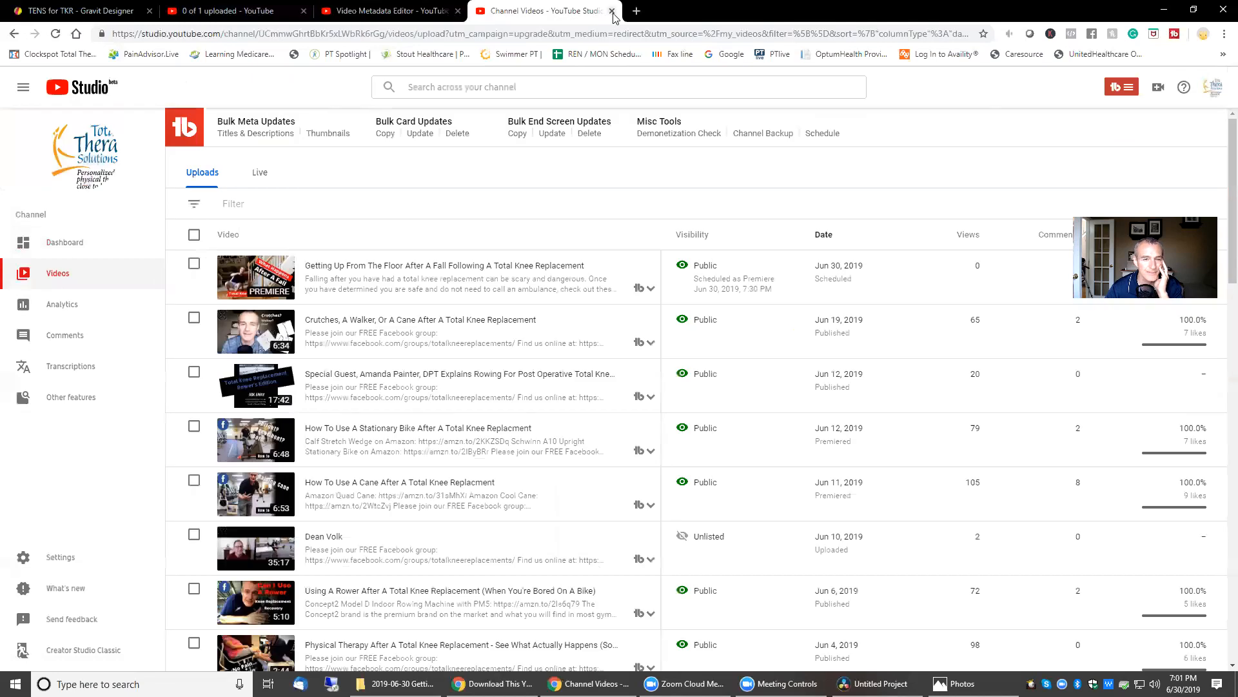
click(612, 11)
Step: Remove "A Fall Following" from the video title so it reads "Getting Up From The Floor After A Total Knee Replacement"
scroll(356, 247, up, 5)
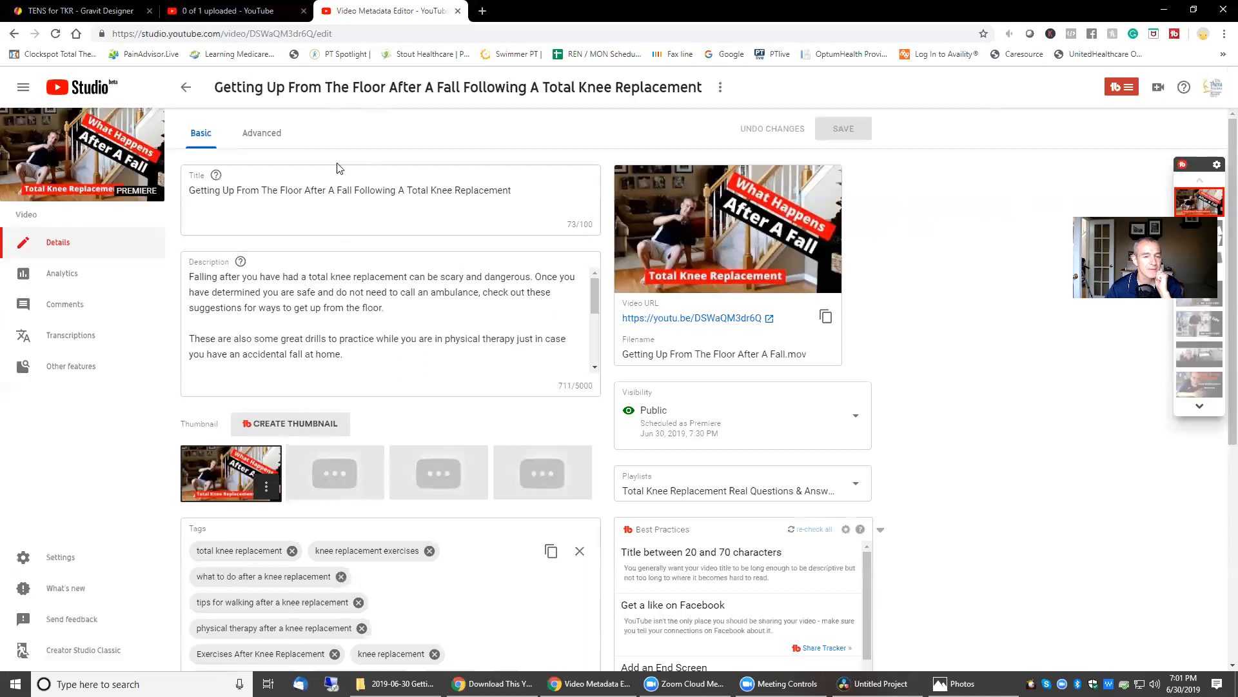
click(305, 191)
drag(306, 191, 471, 192)
drag(329, 190, 399, 188)
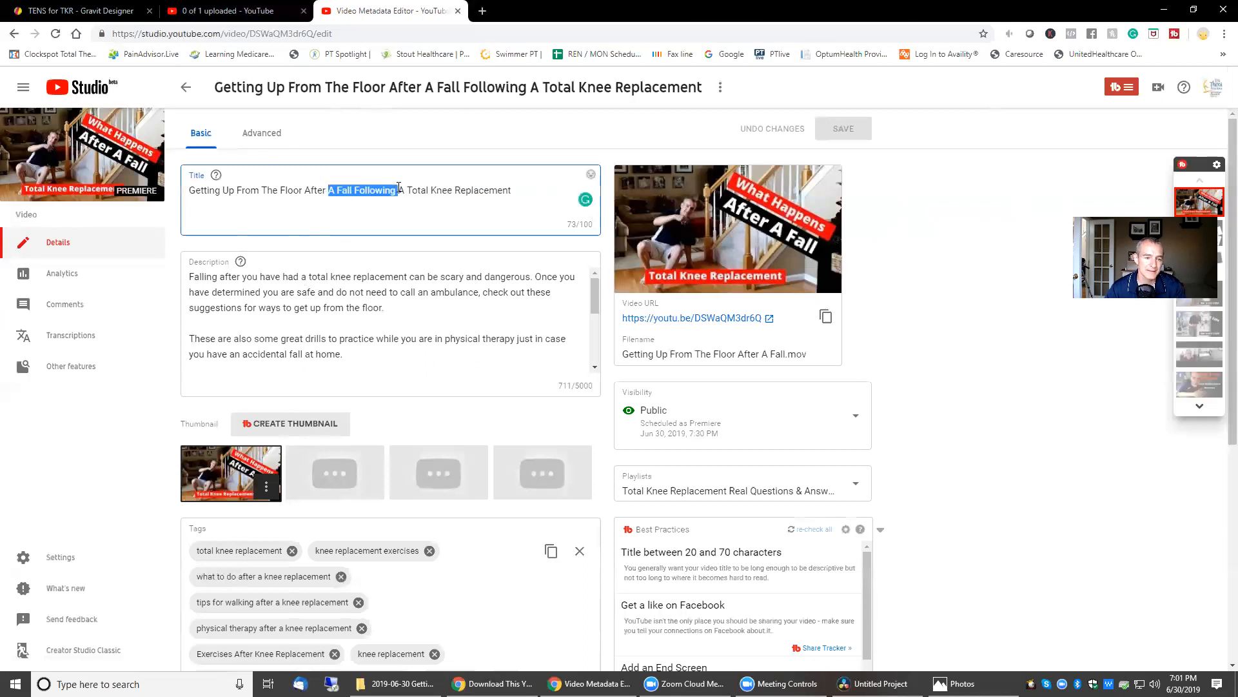
key(BackSpace)
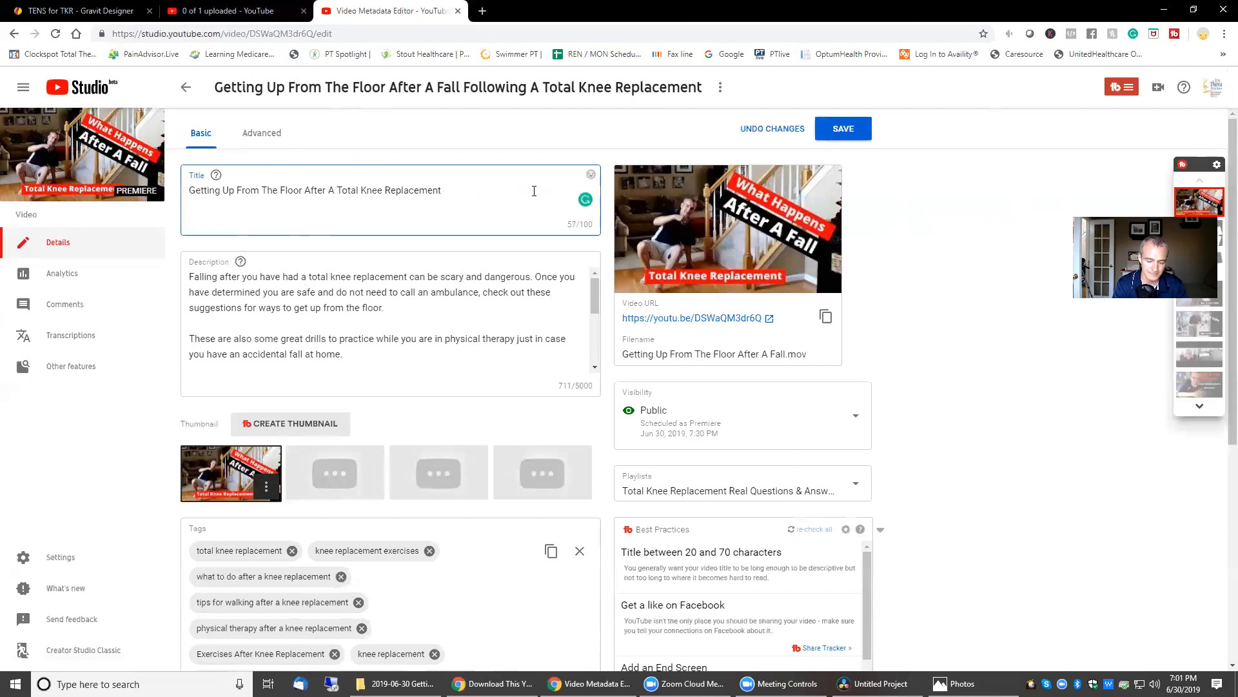
Step: Append "** IF YOU FALL **" to the end of the video title and save the changes
text([IF YOU FALL}88)
key(BackSpace)
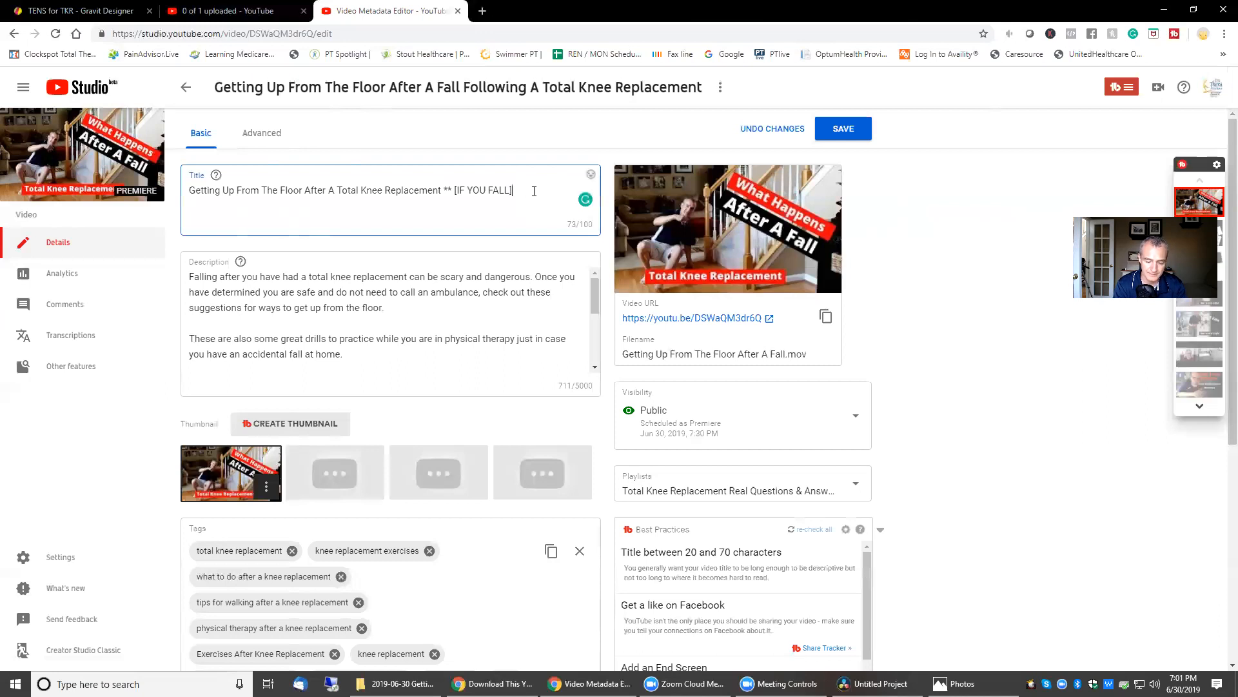
text(]88)
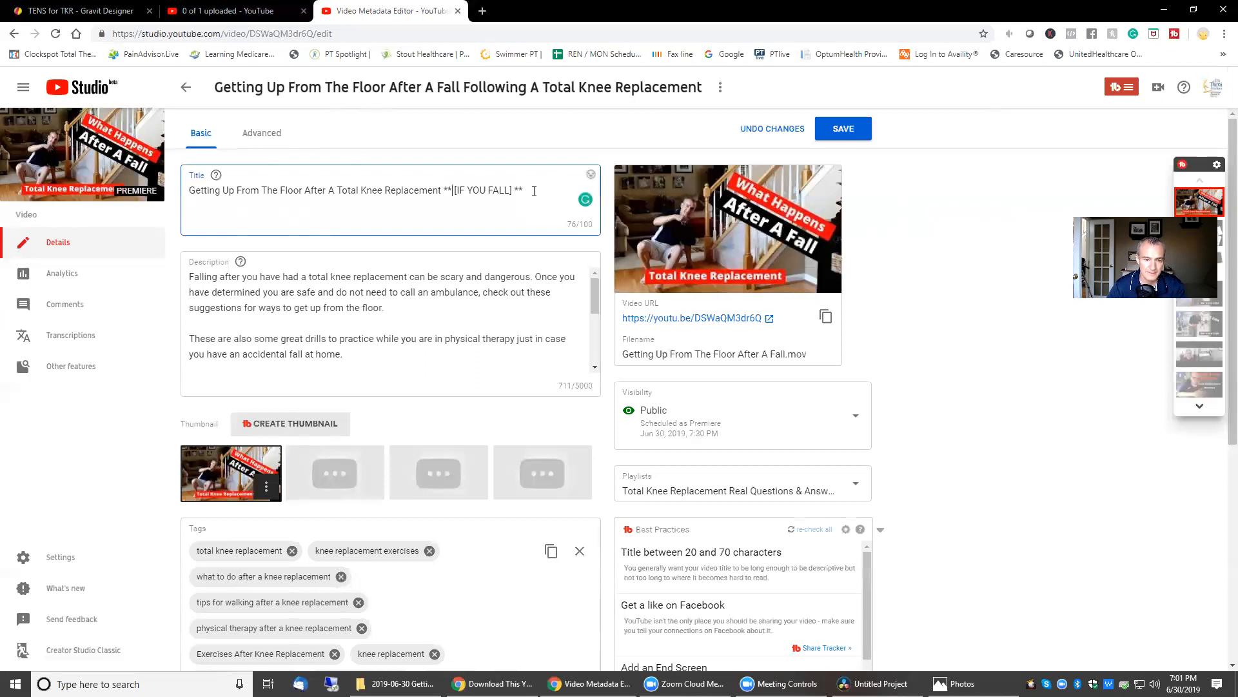
key(Delete)
key(Right)
key(BackSpace)
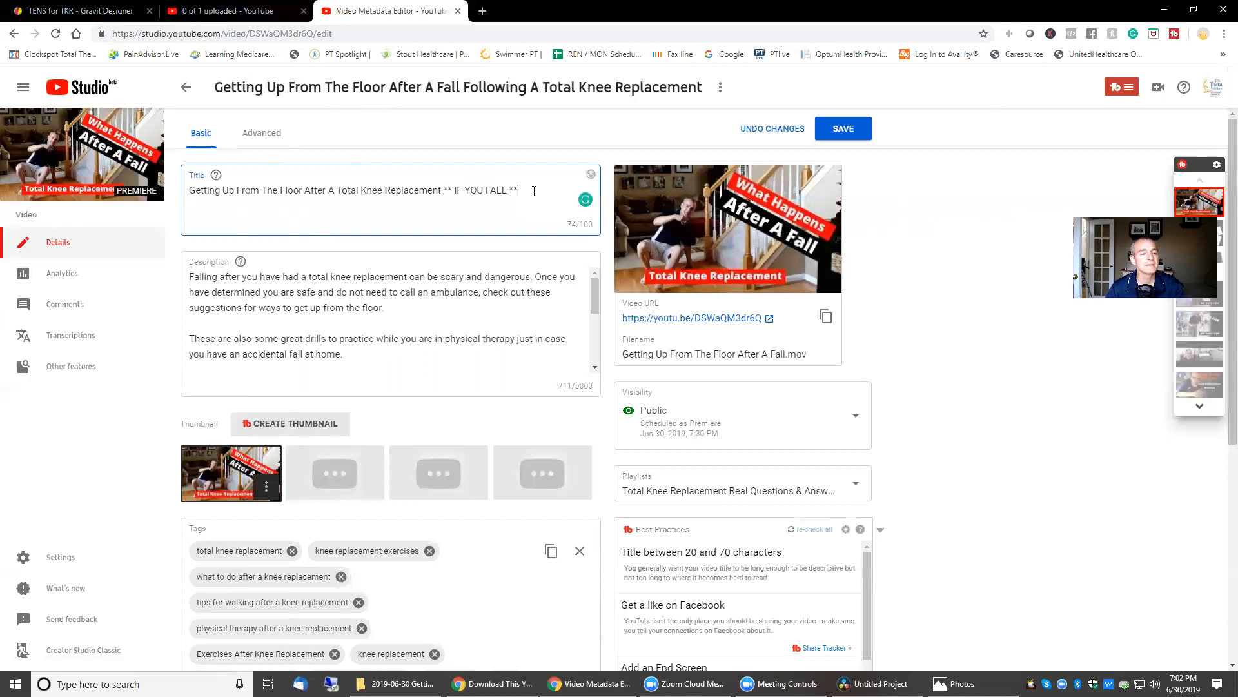
click(832, 129)
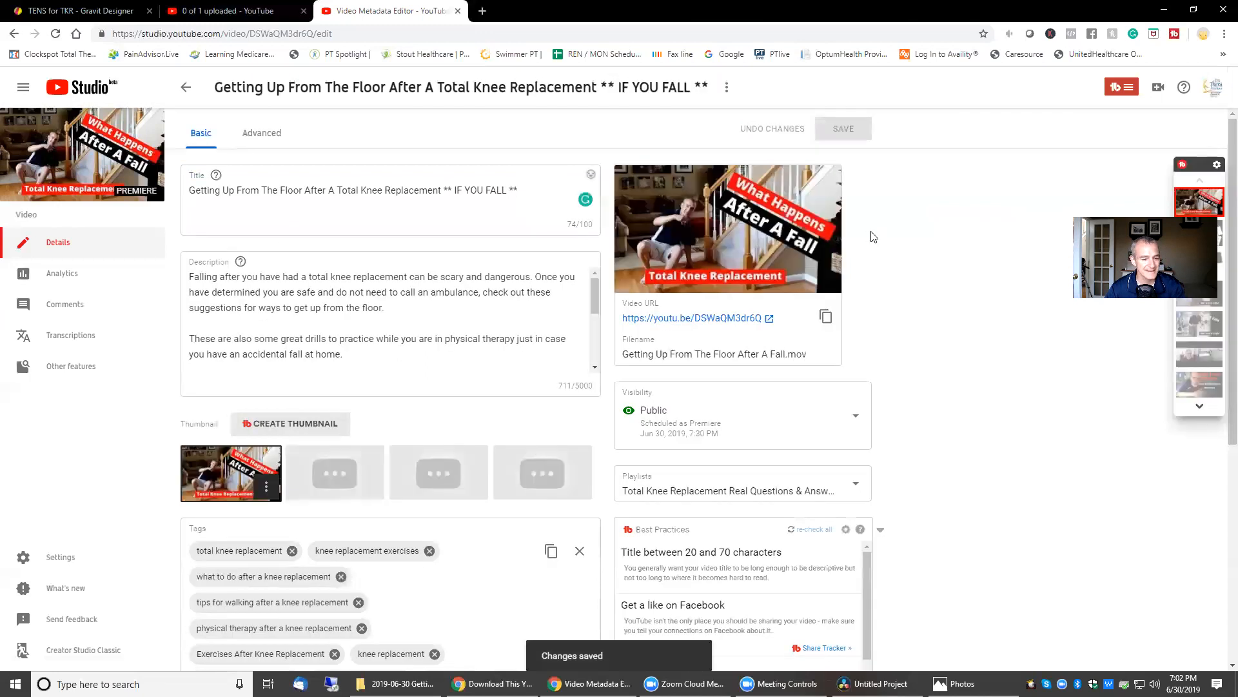
Step: Find the End screen option in the video's details
scroll(975, 406, down, 5)
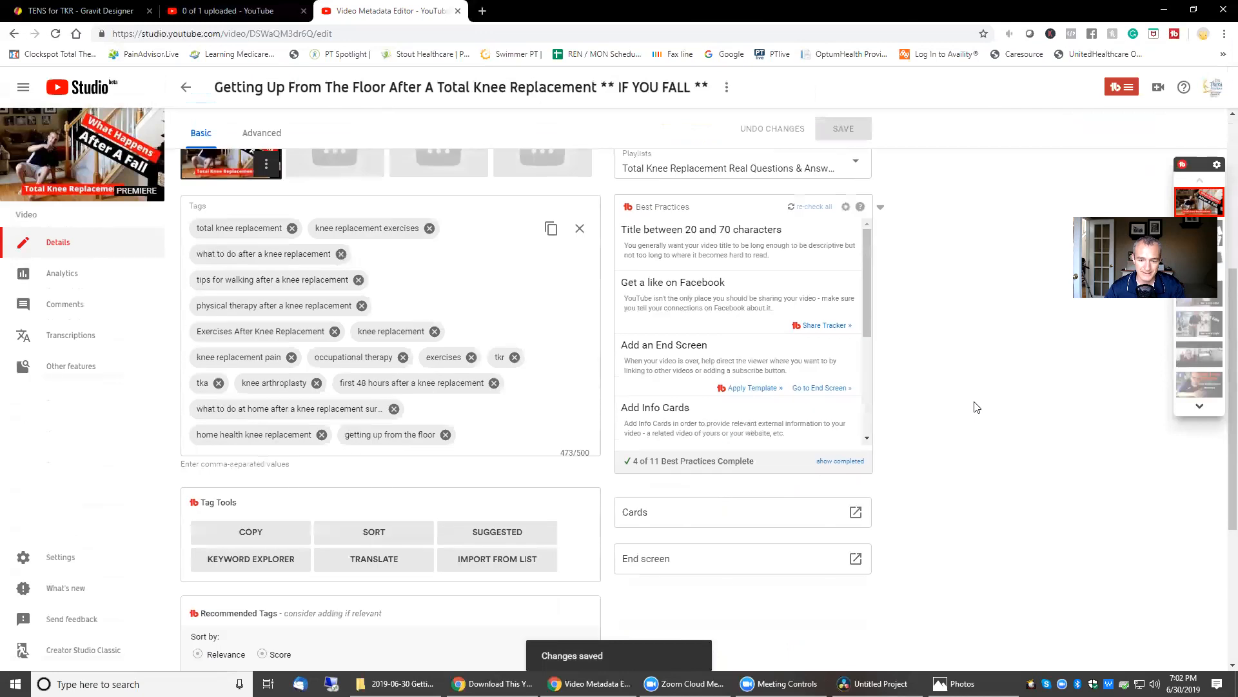
scroll(975, 406, down, 2)
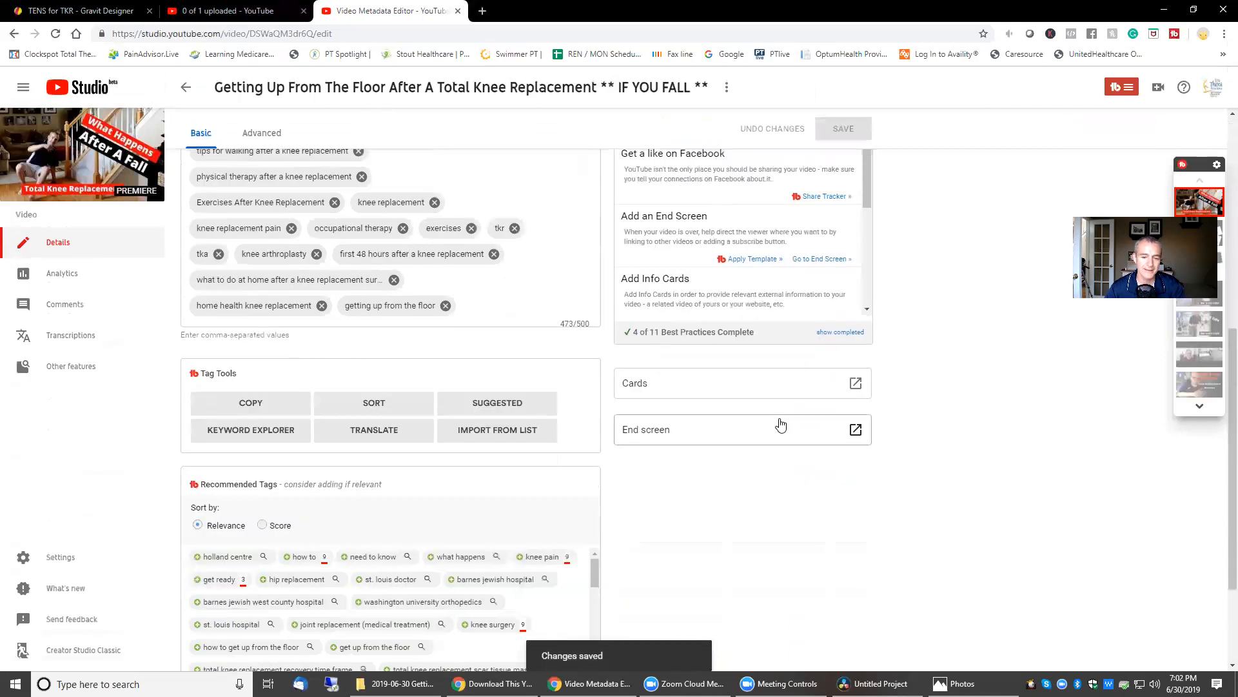